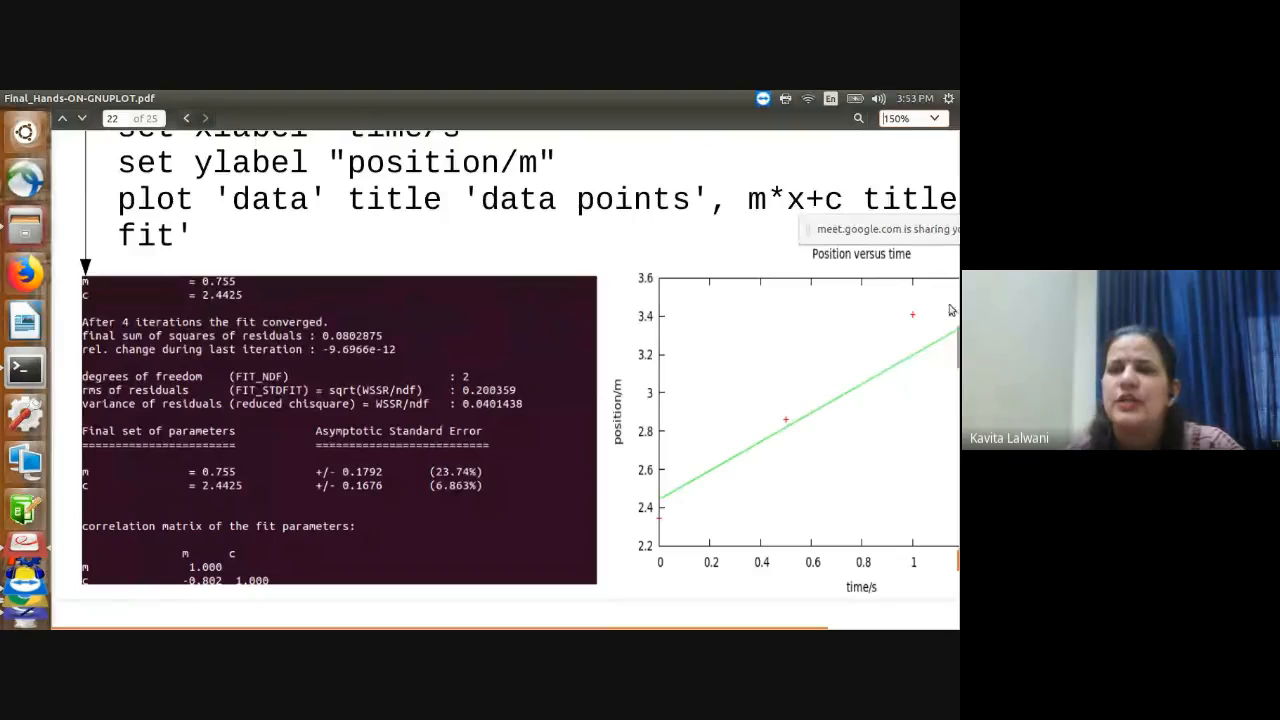
Step: Show page 22 at 100% and highlight the plot command for the data points and best-fit line
{"action": "left_click", "coordinate": [940, 119]}
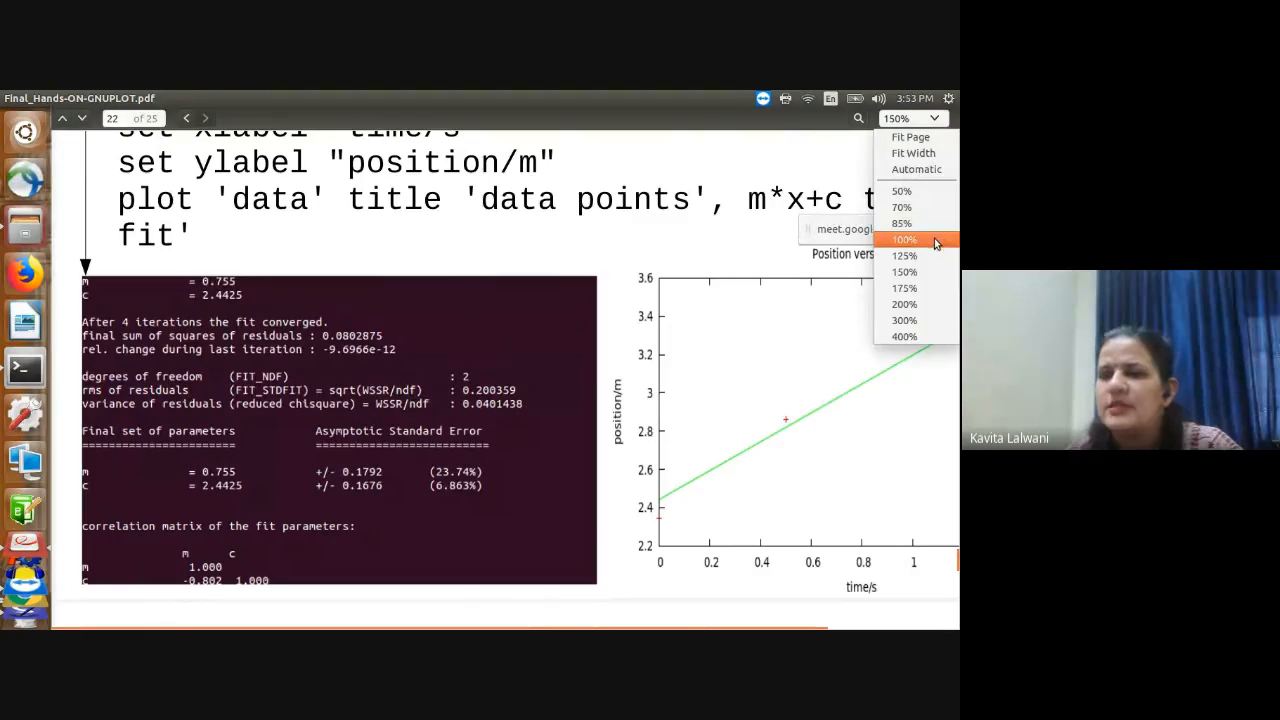
{"action": "left_click", "coordinate": [904, 240]}
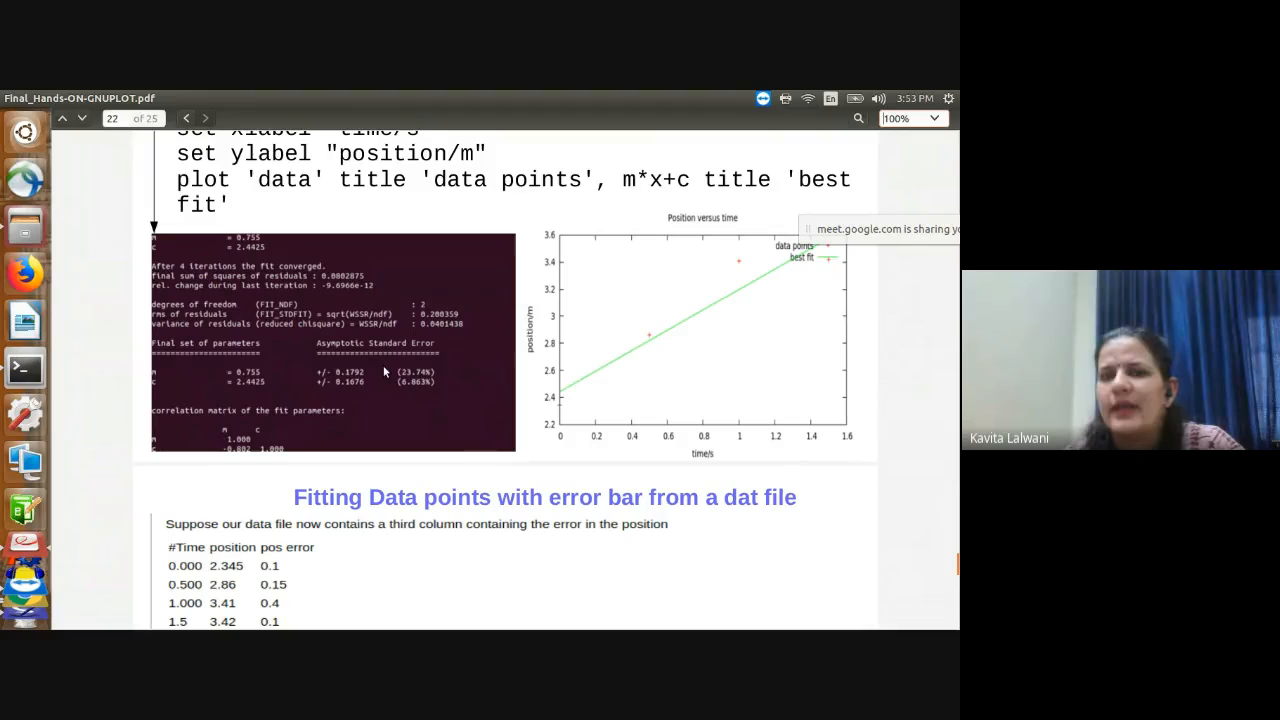
{"action": "left_click_drag", "start_coordinate": [178, 179], "coordinate": [258, 350]}
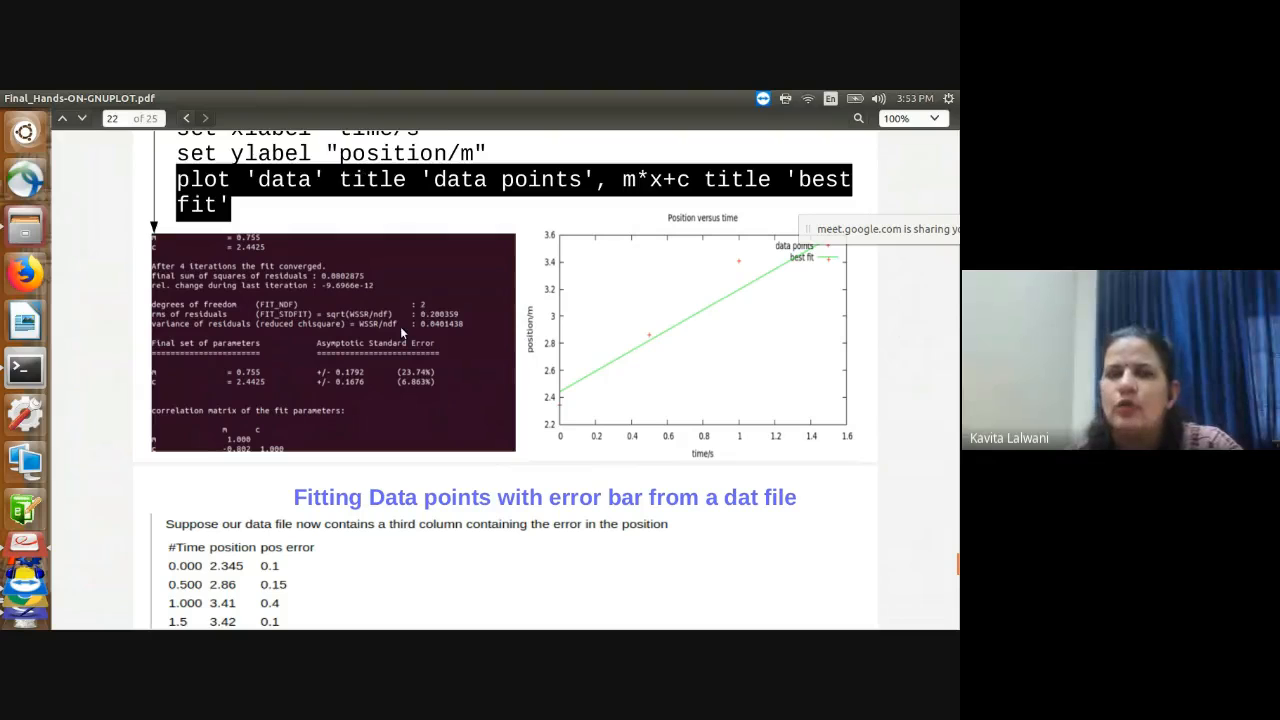
{"action": "scroll", "coordinate": [400, 326], "scroll_direction": "up", "scroll_amount": 1}
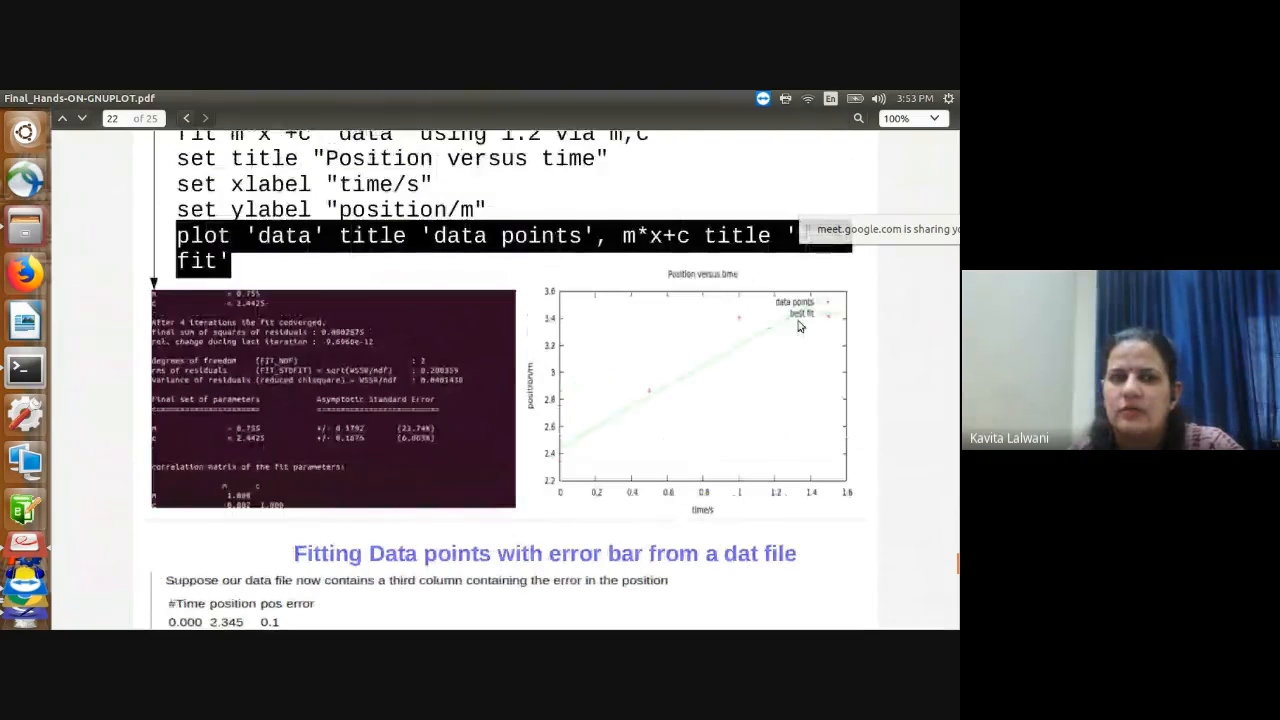
{"action": "scroll", "coordinate": [785, 340], "scroll_direction": "down", "scroll_amount": 1}
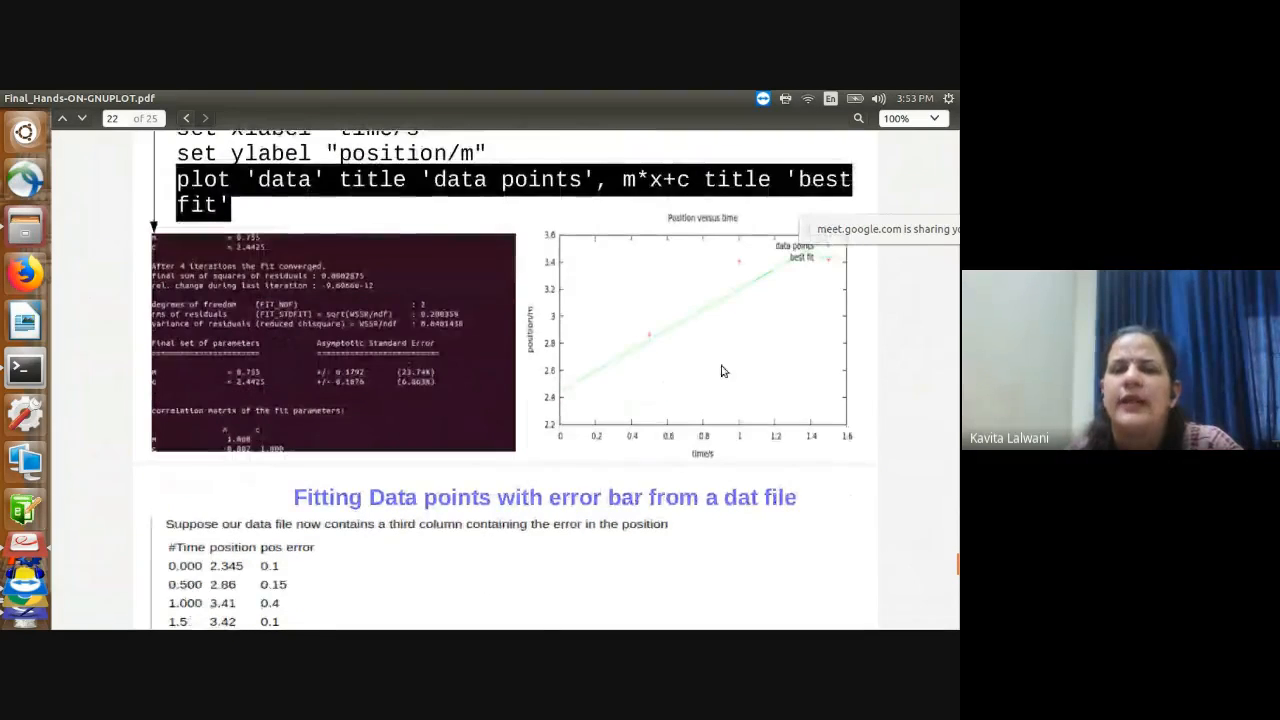
Step: Go back to page 17 and review the example that plots y versus time from data.dat
{"action": "scroll", "coordinate": [488, 405], "scroll_direction": "up", "scroll_amount": 2}
{"action": "scroll", "coordinate": [449, 262], "scroll_direction": "up", "scroll_amount": 10}
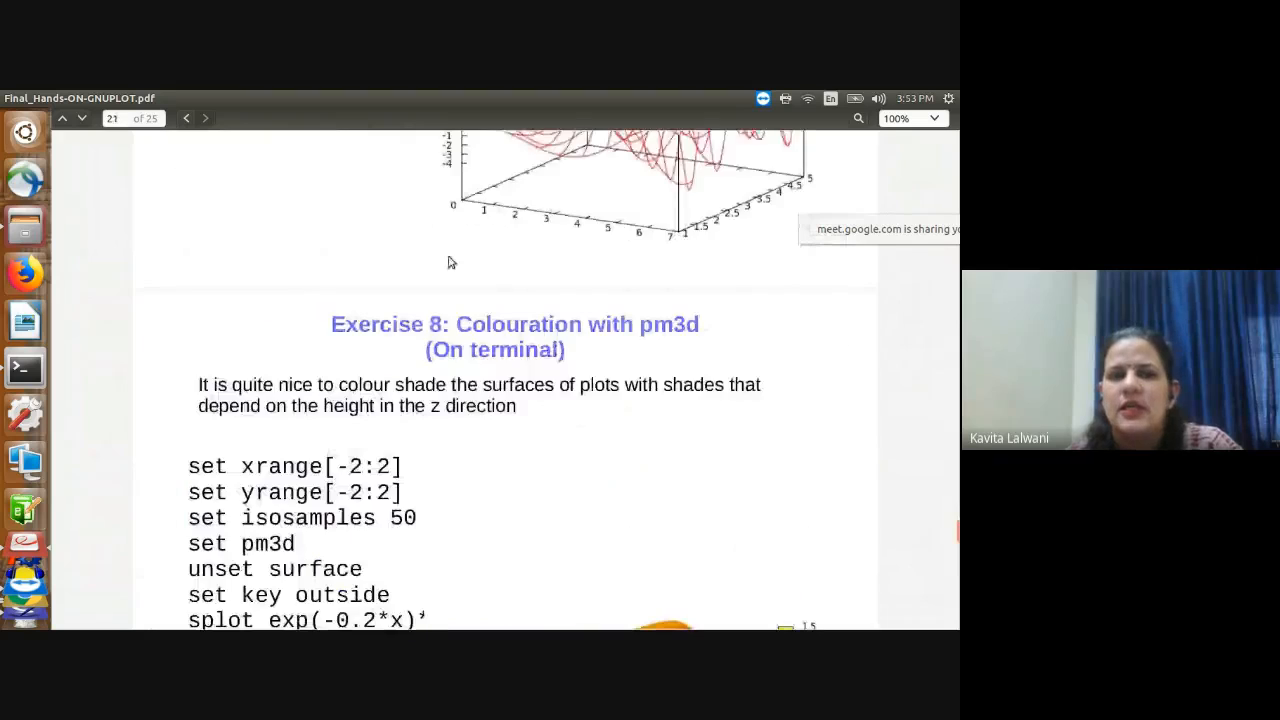
{"action": "scroll", "coordinate": [449, 262], "scroll_direction": "up", "scroll_amount": 15}
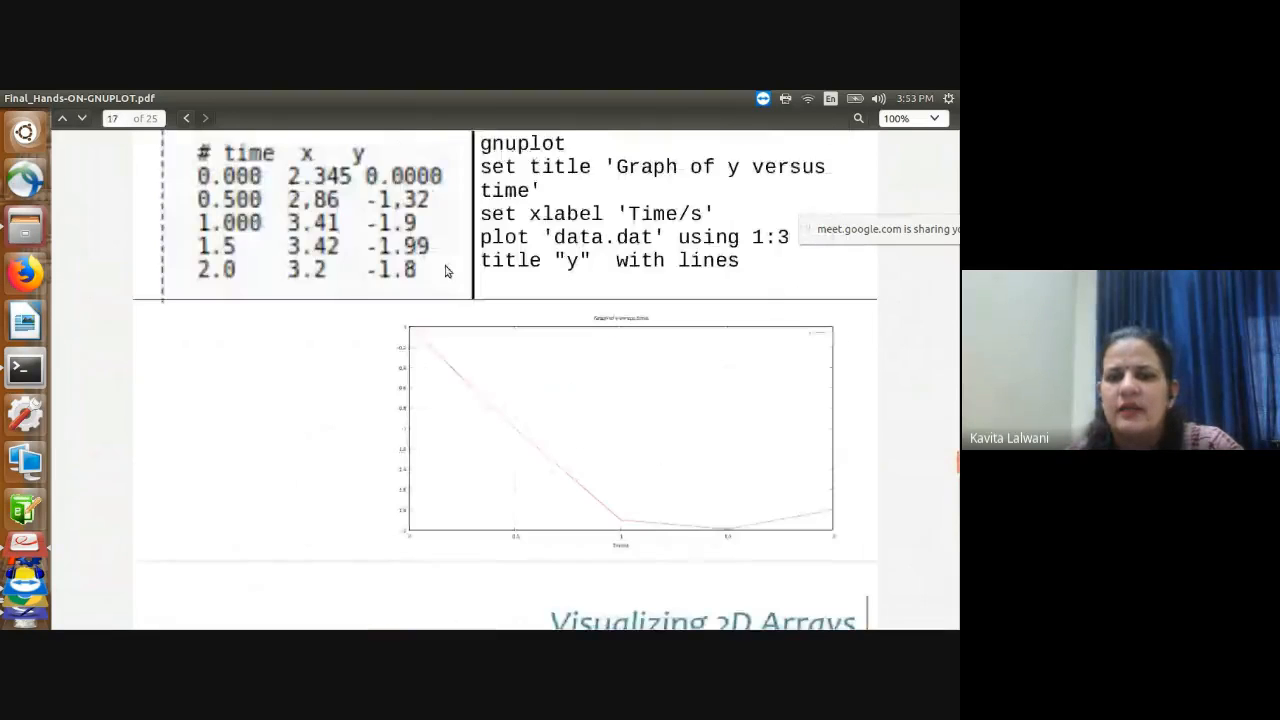
{"action": "scroll", "coordinate": [447, 271], "scroll_direction": "up", "scroll_amount": 4}
{"action": "scroll", "coordinate": [380, 414], "scroll_direction": "down", "scroll_amount": 5}
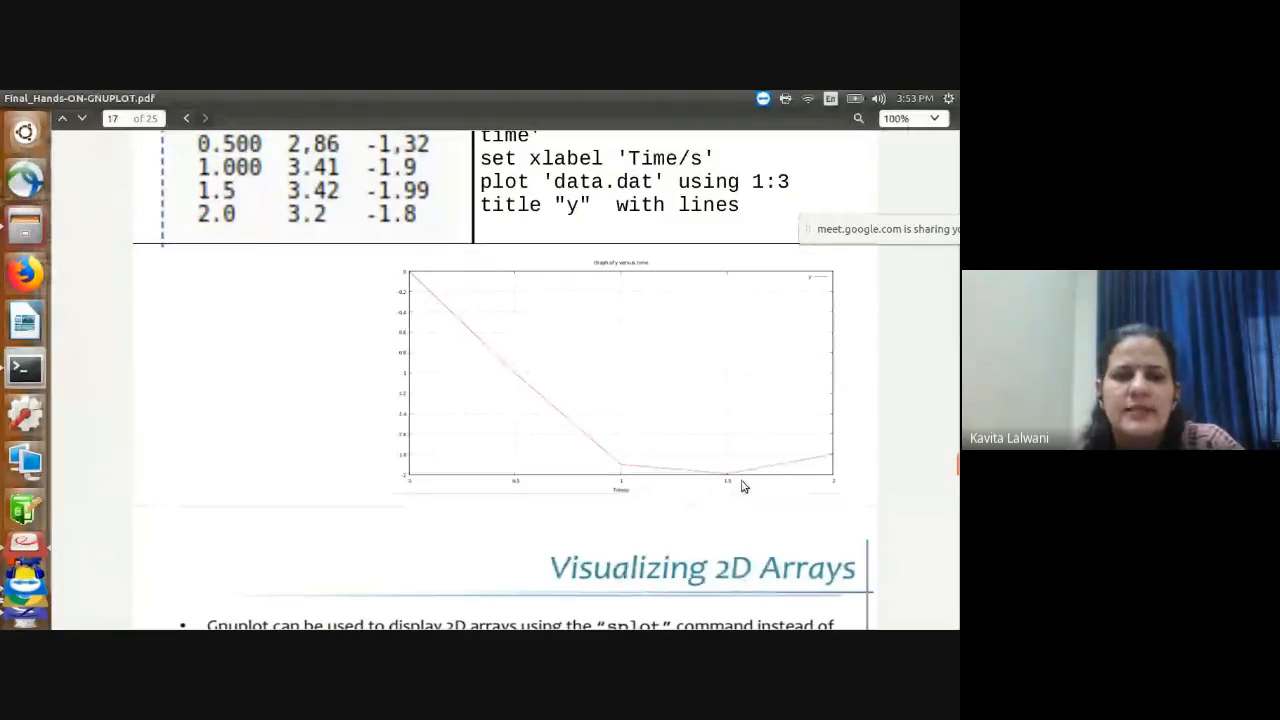
Step: Examine the page 23 example on fitting data with error bars, viewing its commands and plot at 175%
{"action": "scroll", "coordinate": [742, 486], "scroll_direction": "down", "scroll_amount": 10}
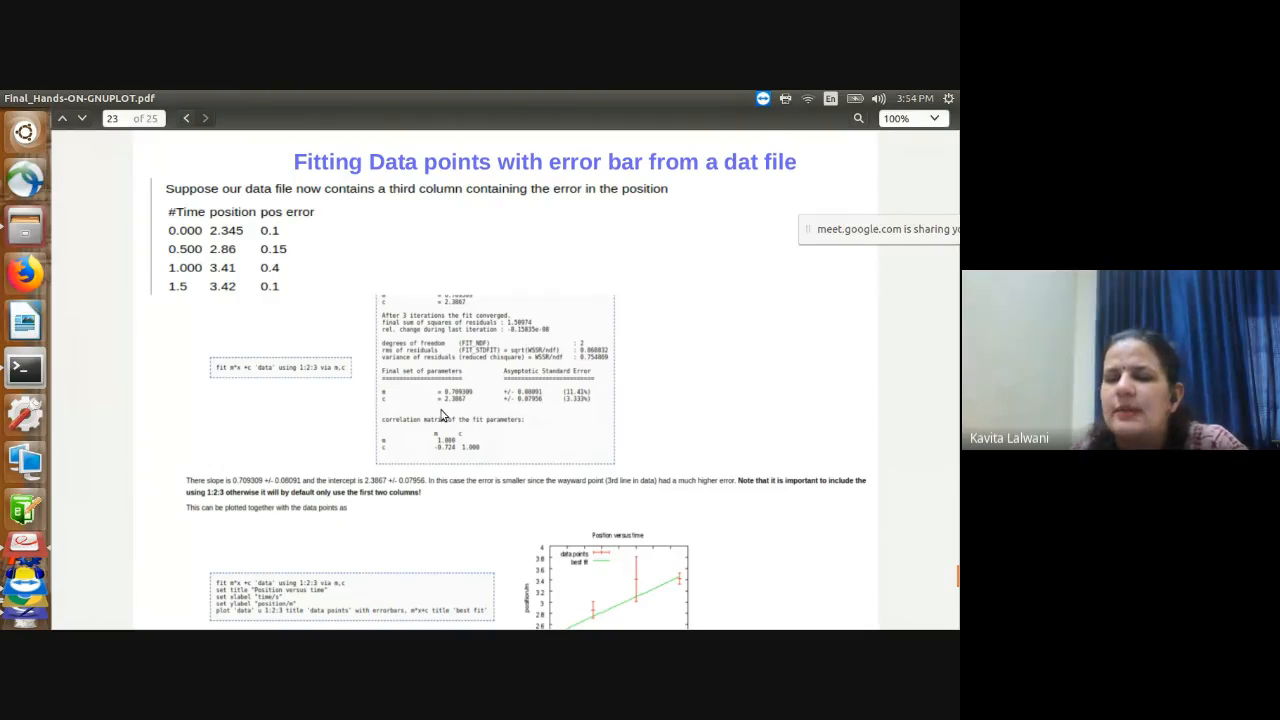
{"action": "scroll", "coordinate": [440, 415], "scroll_direction": "down", "scroll_amount": 3}
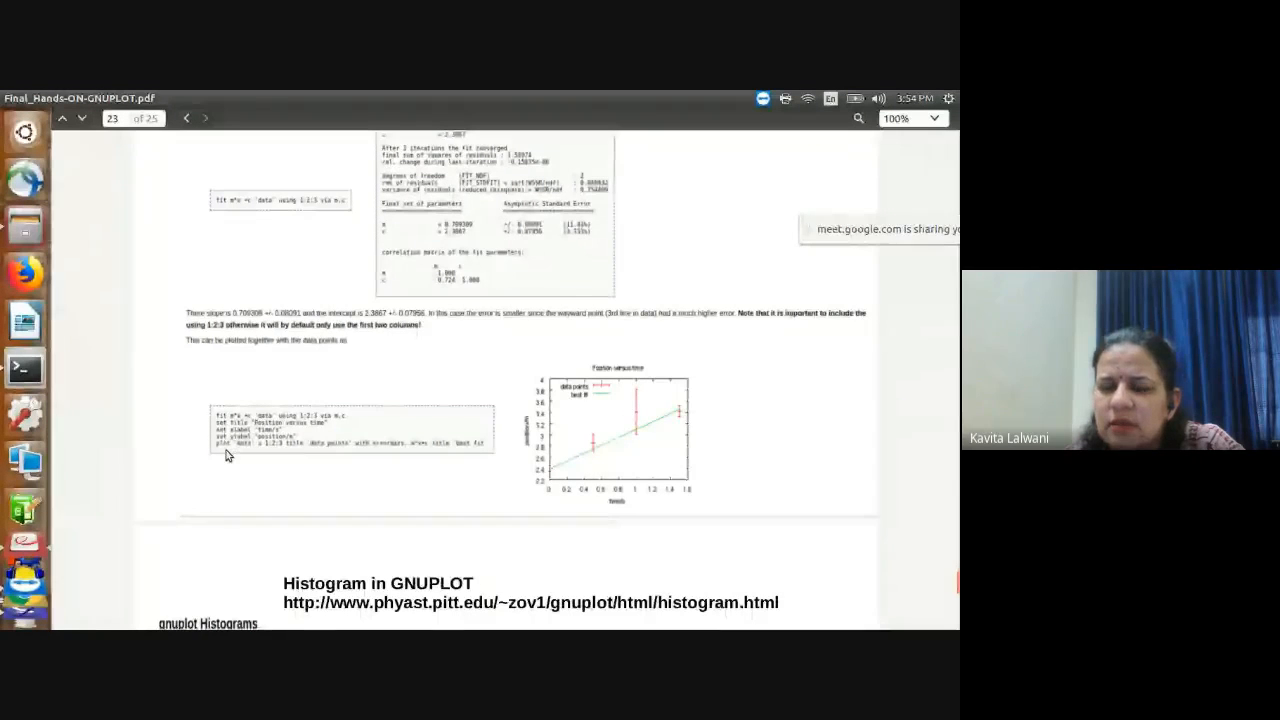
{"action": "left_click", "coordinate": [935, 119]}
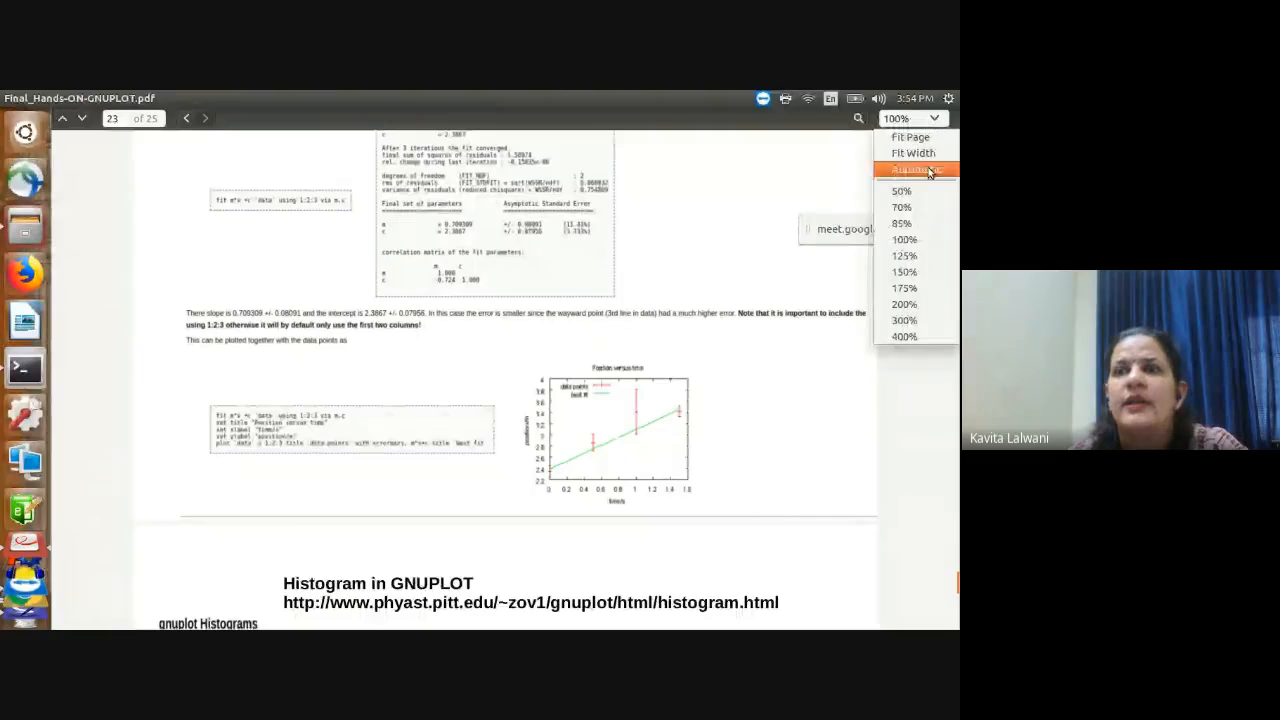
{"action": "left_click", "coordinate": [921, 283]}
{"action": "scroll", "coordinate": [729, 523], "scroll_direction": "down", "scroll_amount": 3}
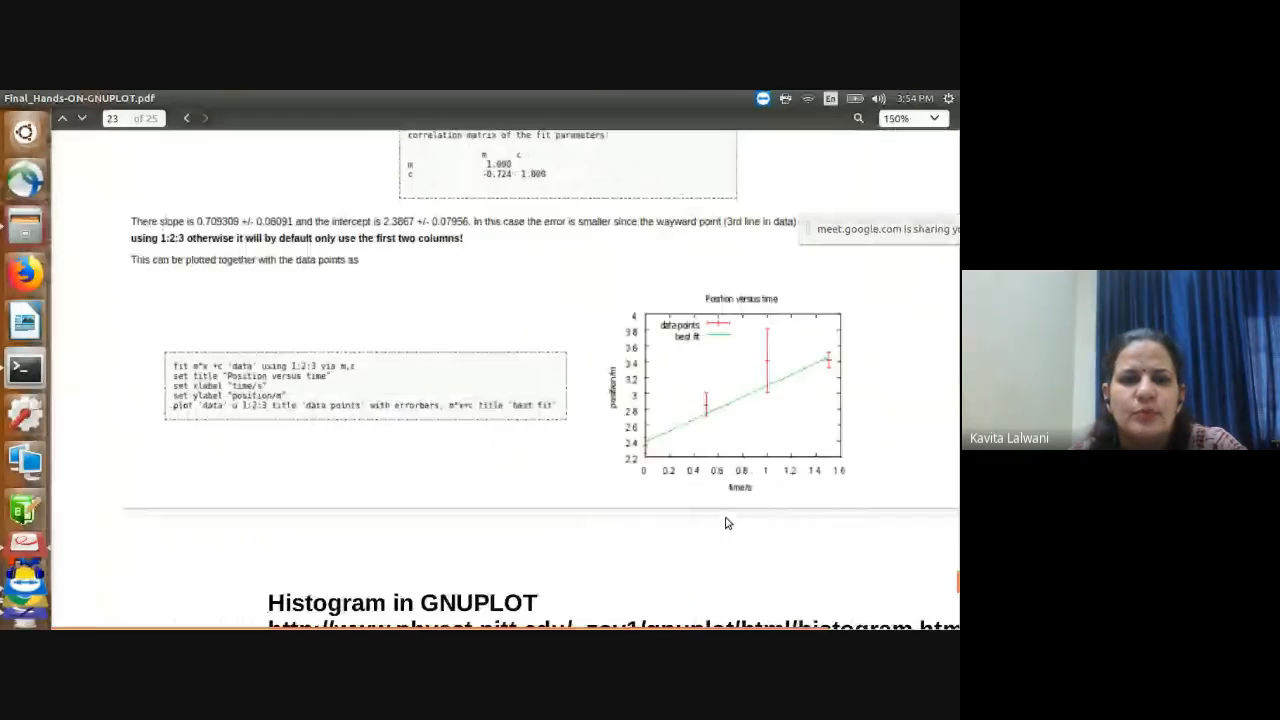
{"action": "left_click", "coordinate": [935, 119]}
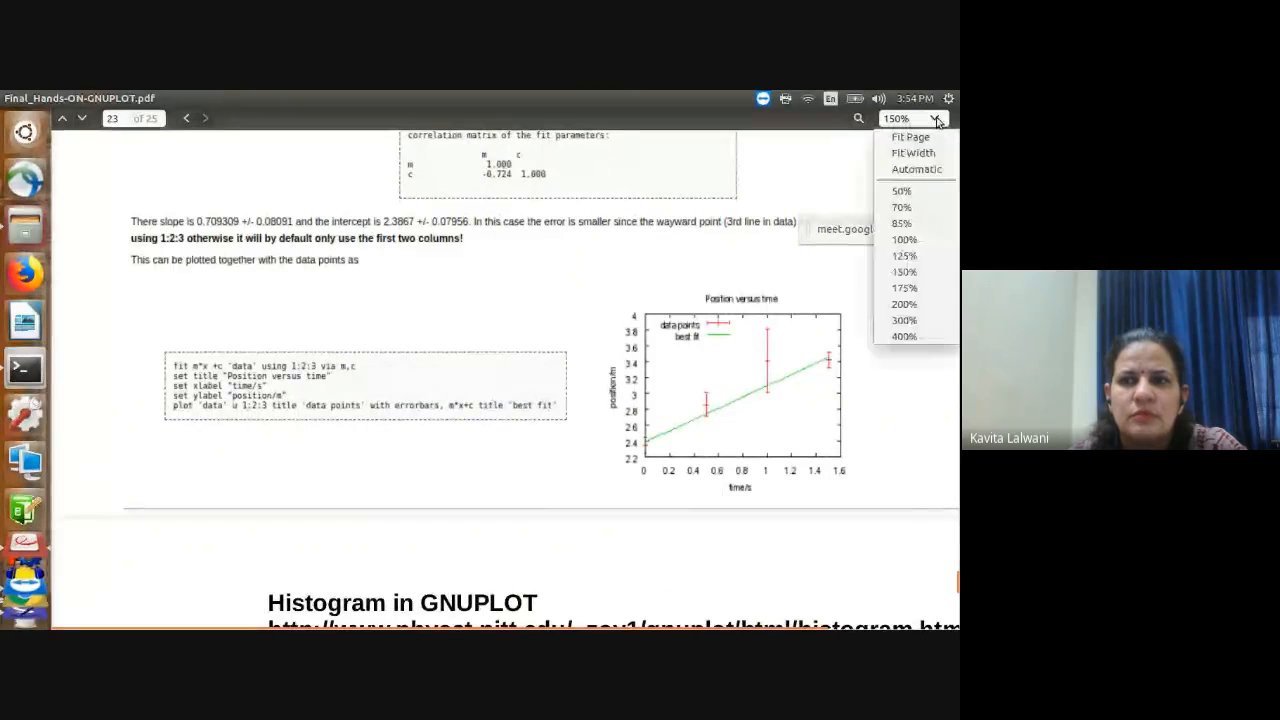
{"action": "left_click", "coordinate": [928, 288]}
{"action": "scroll", "coordinate": [251, 420], "scroll_direction": "down", "scroll_amount": 1}
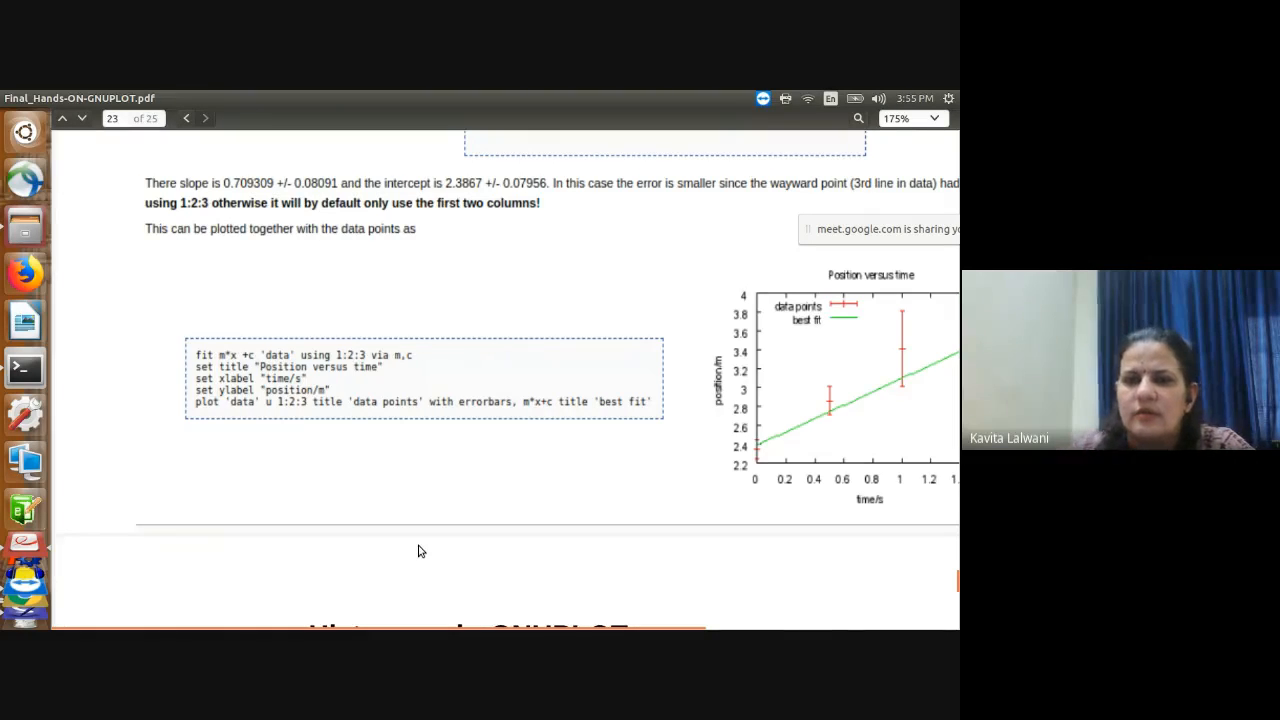
{"action": "scroll", "coordinate": [420, 551], "scroll_direction": "right", "scroll_amount": 4}
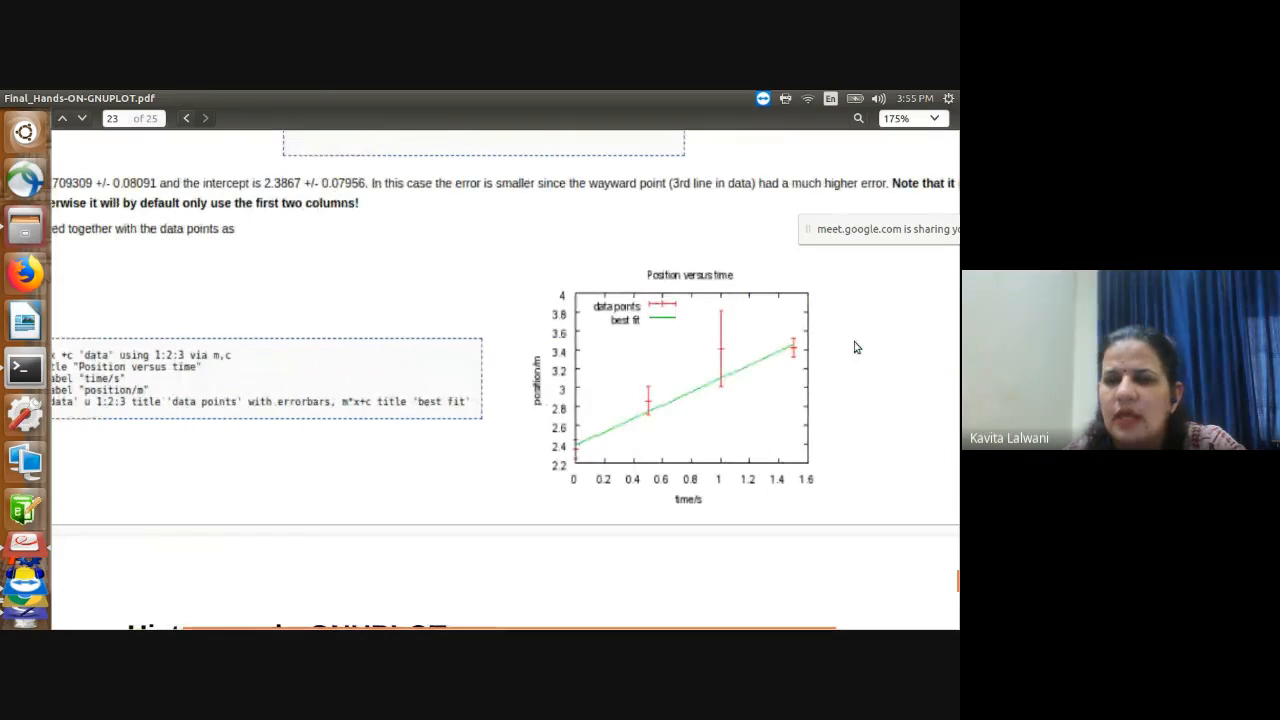
Step: Review the error-bar data table and the fit command using columns 1:2:3 at 100%
{"action": "scroll", "coordinate": [770, 545], "scroll_direction": "down", "scroll_amount": 3}
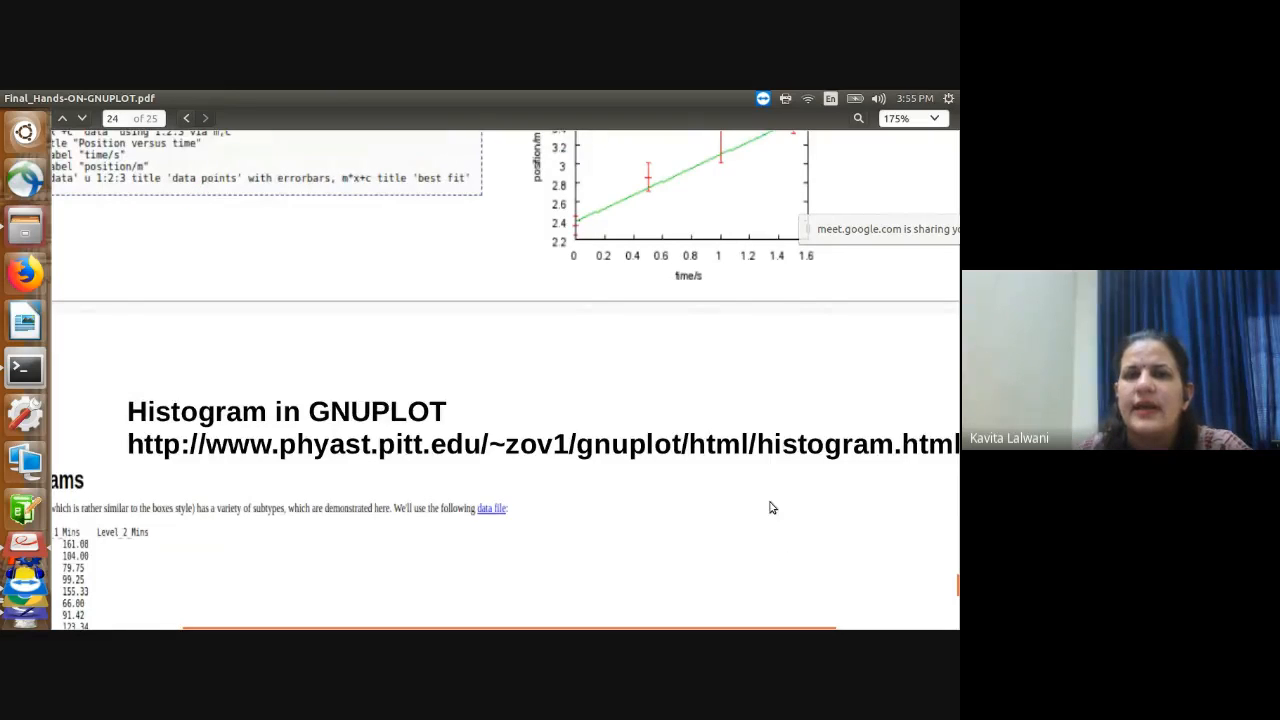
{"action": "left_click", "coordinate": [935, 118]}
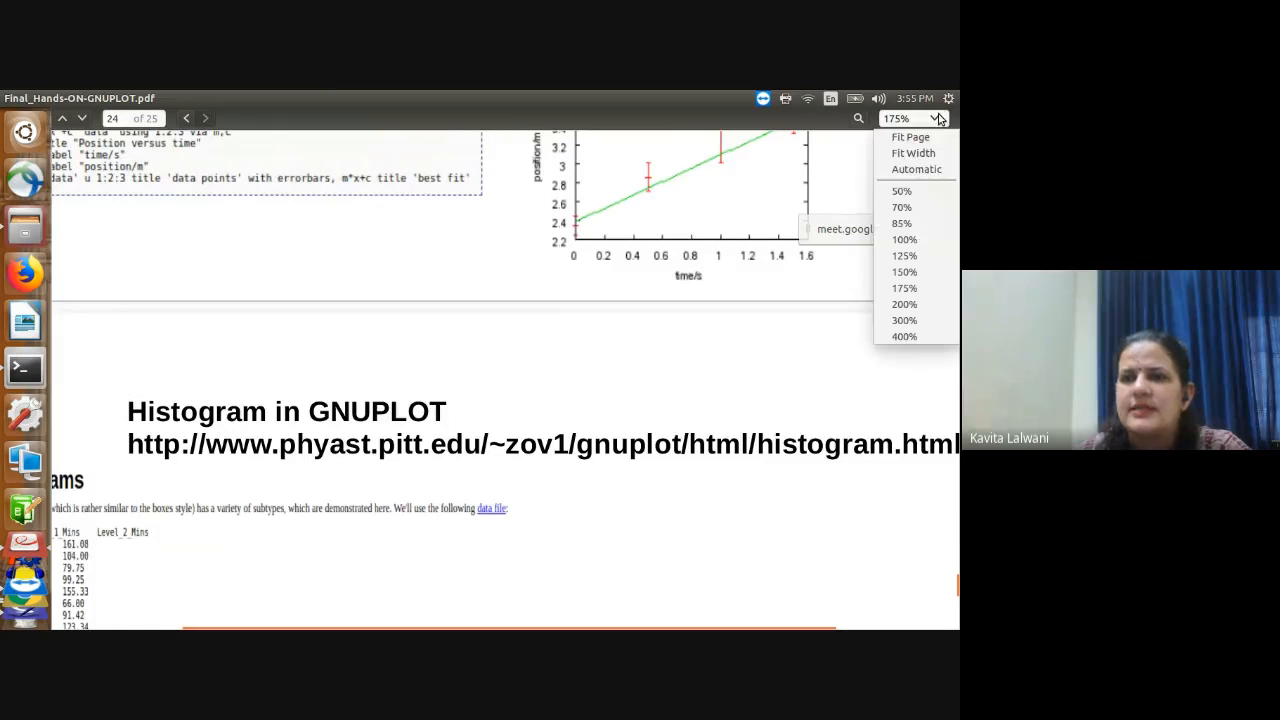
{"action": "left_click", "coordinate": [915, 241]}
{"action": "scroll", "coordinate": [690, 420], "scroll_direction": "up", "scroll_amount": 10}
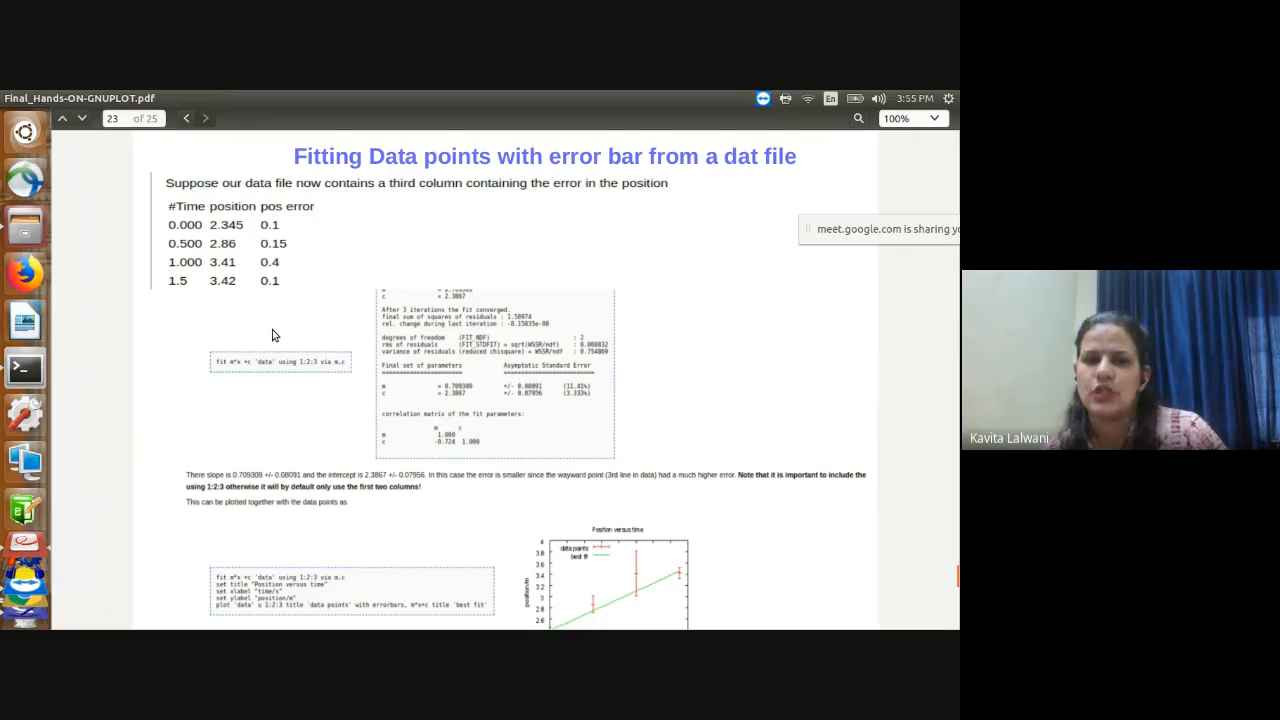
Step: Examine the gnuplot histogram page, reading its data table and common plot commands at 175%
{"action": "scroll", "coordinate": [255, 628], "scroll_direction": "down", "scroll_amount": 10}
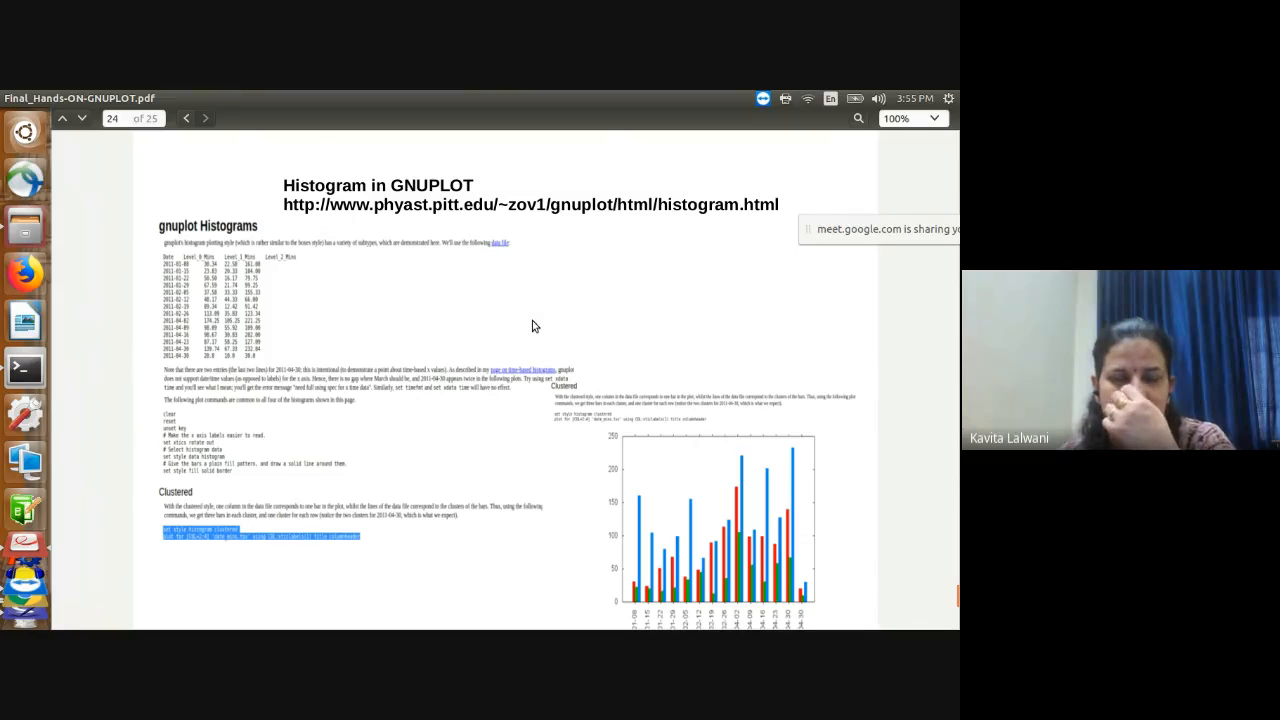
{"action": "scroll", "coordinate": [538, 534], "scroll_direction": "down", "scroll_amount": 1}
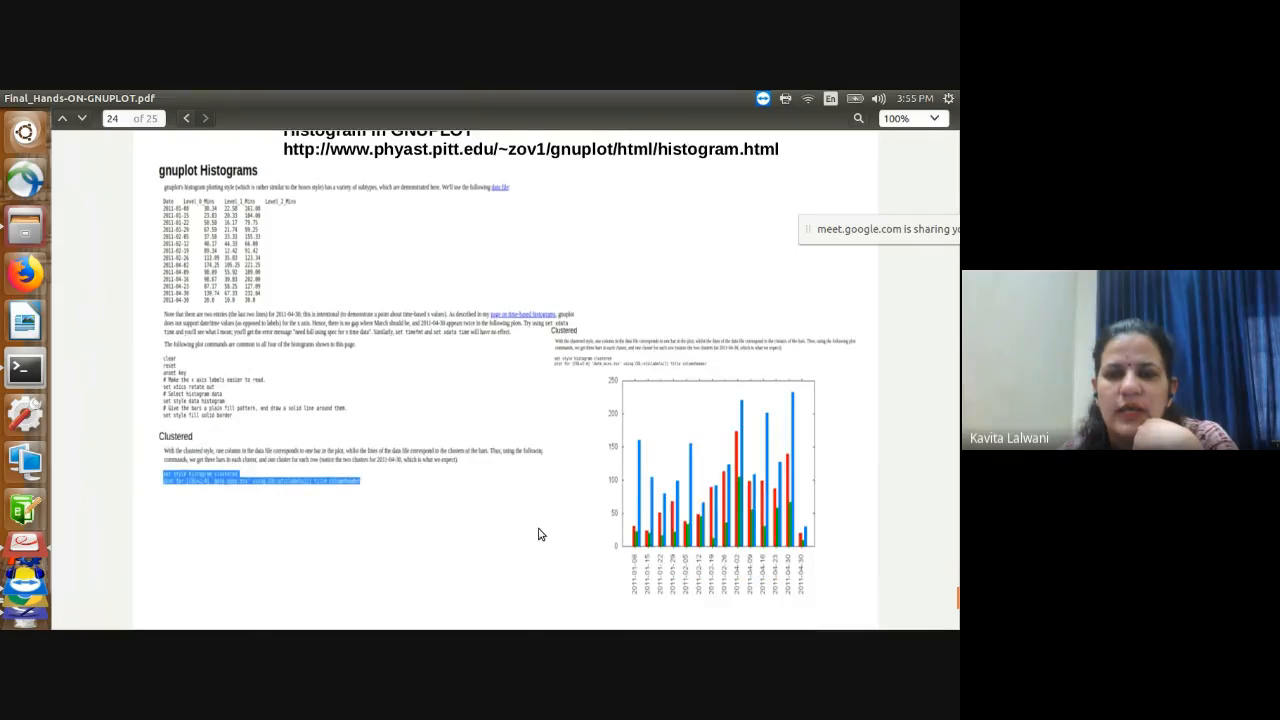
{"action": "scroll", "coordinate": [538, 534], "scroll_direction": "down", "scroll_amount": 10}
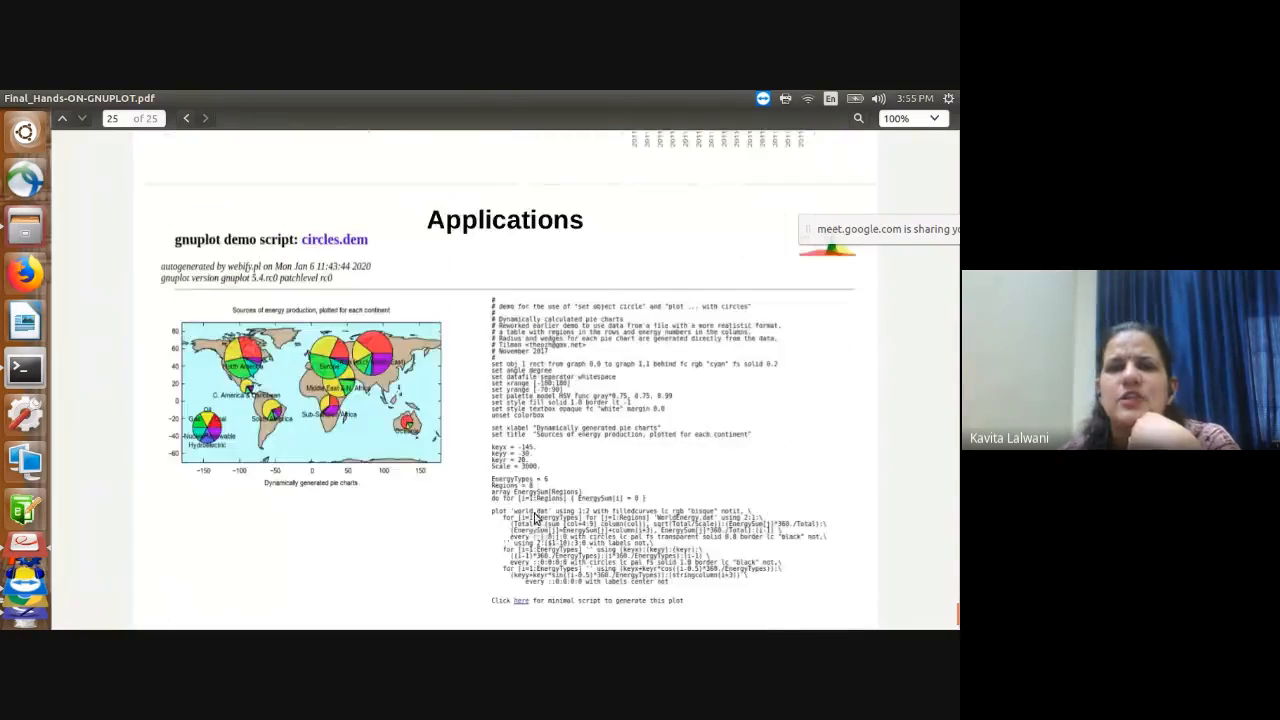
{"action": "scroll", "coordinate": [435, 422], "scroll_direction": "up", "scroll_amount": 6}
{"action": "scroll", "coordinate": [435, 422], "scroll_direction": "up", "scroll_amount": 4}
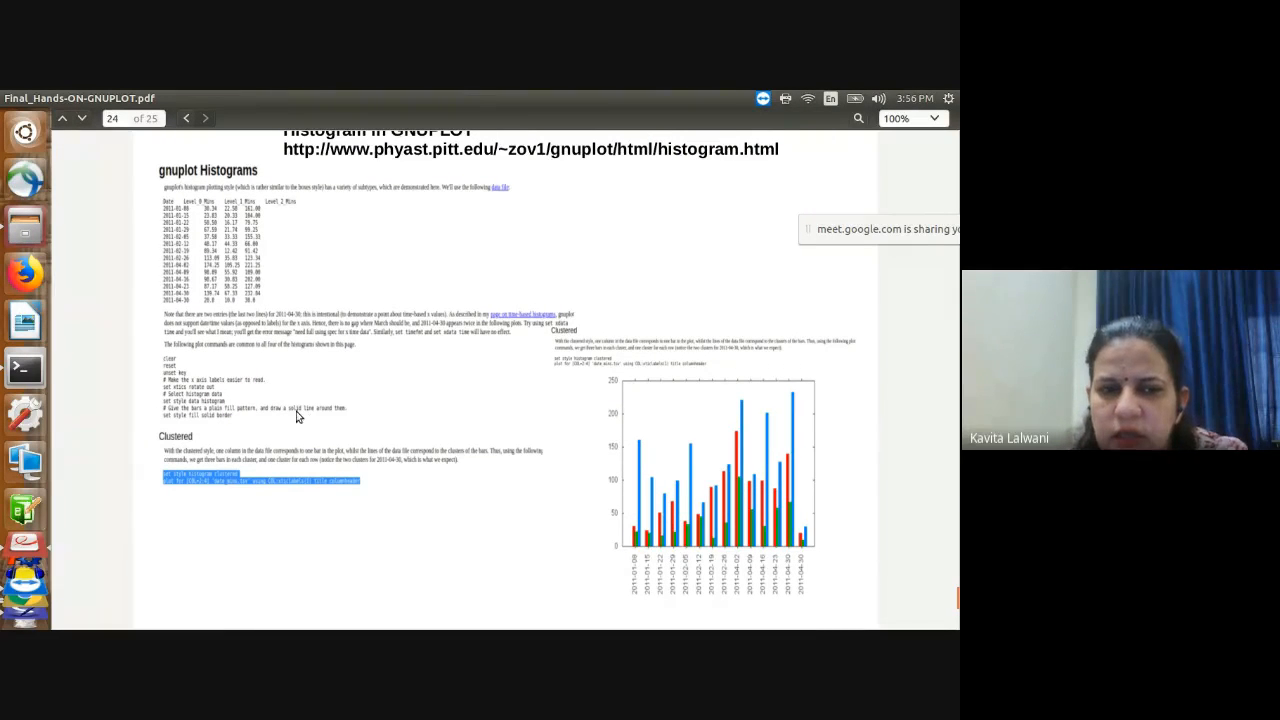
{"action": "left_click", "coordinate": [938, 119]}
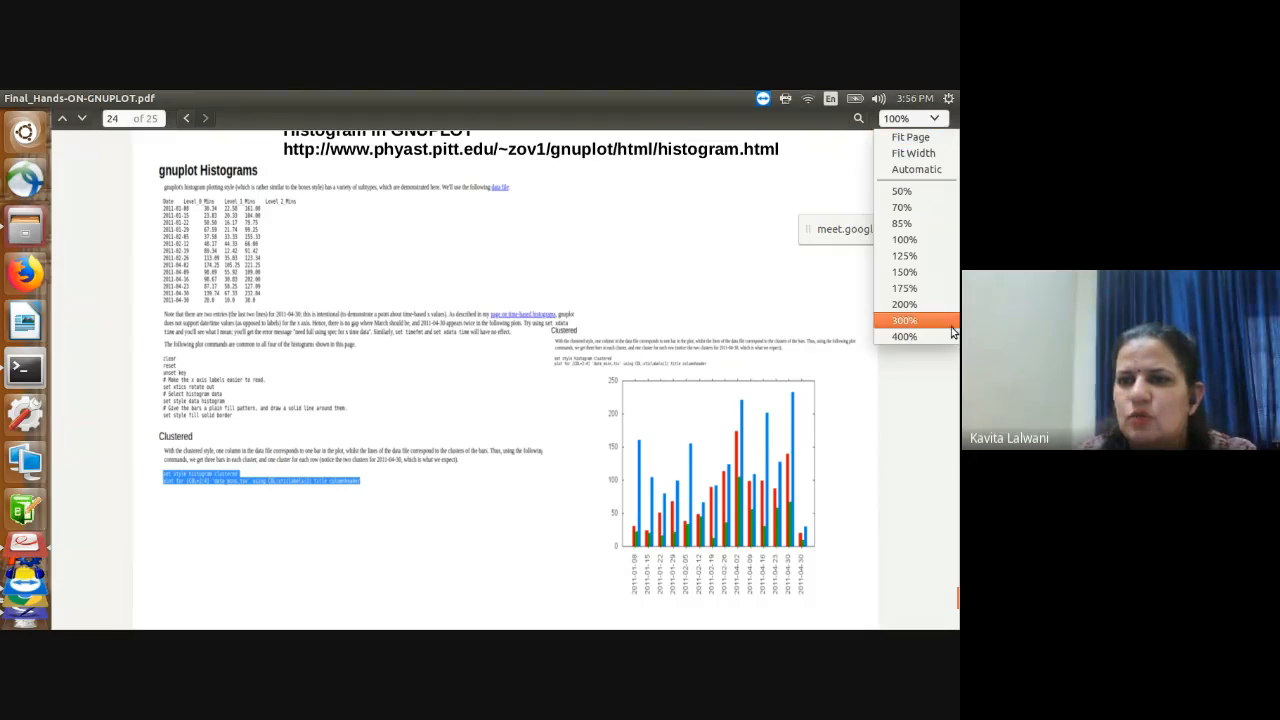
{"action": "left_click", "coordinate": [904, 288]}
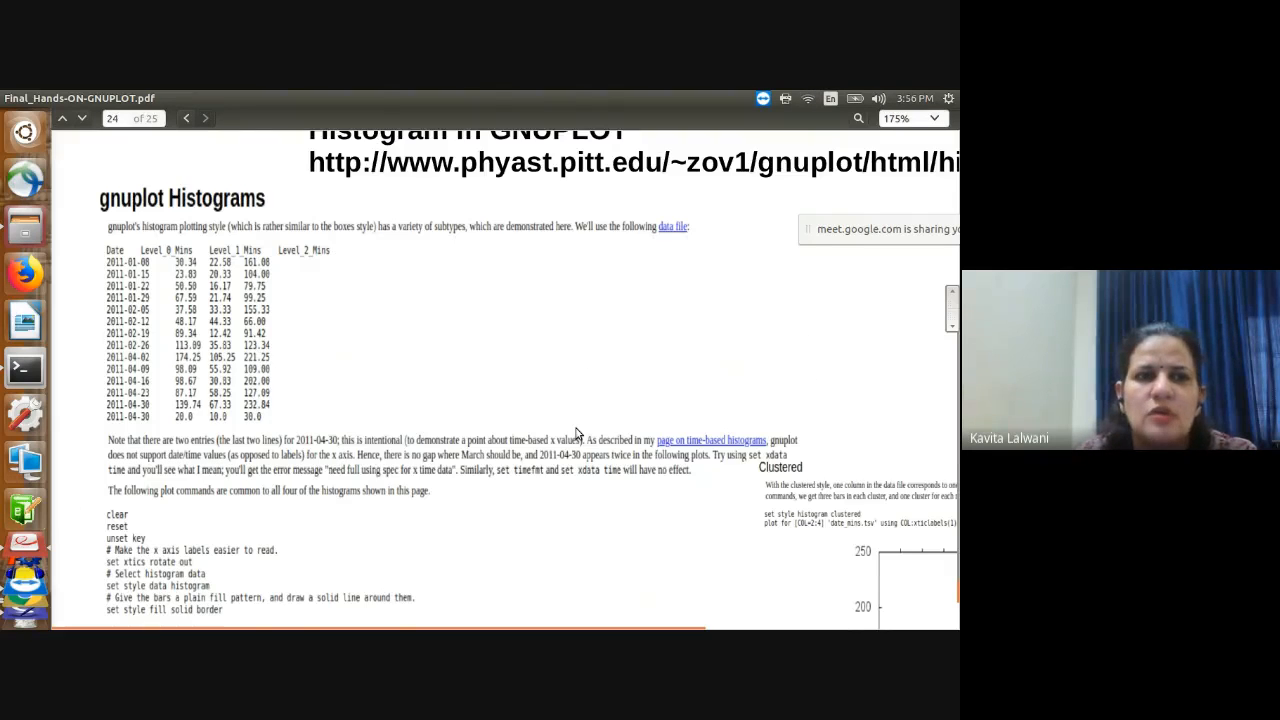
{"action": "scroll", "coordinate": [576, 434], "scroll_direction": "down", "scroll_amount": 1}
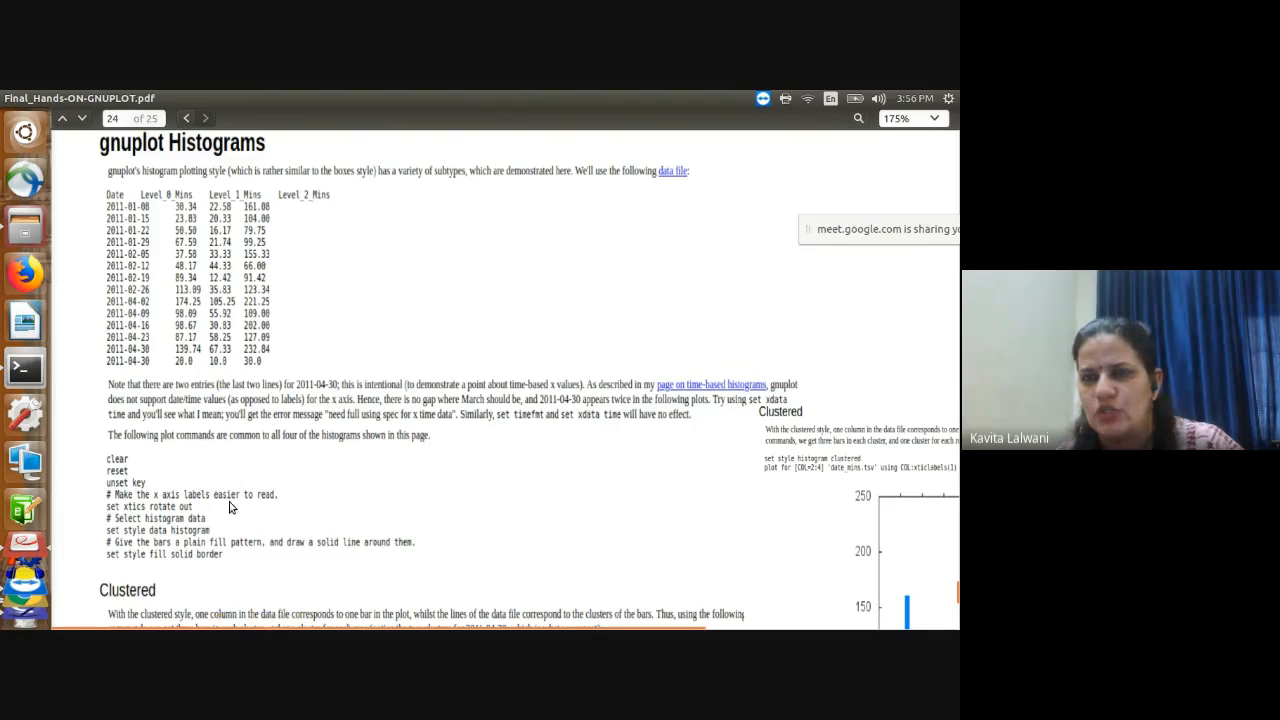
Step: Show the circles.dem demo on the Applications page at 175%
{"action": "left_click", "coordinate": [934, 118]}
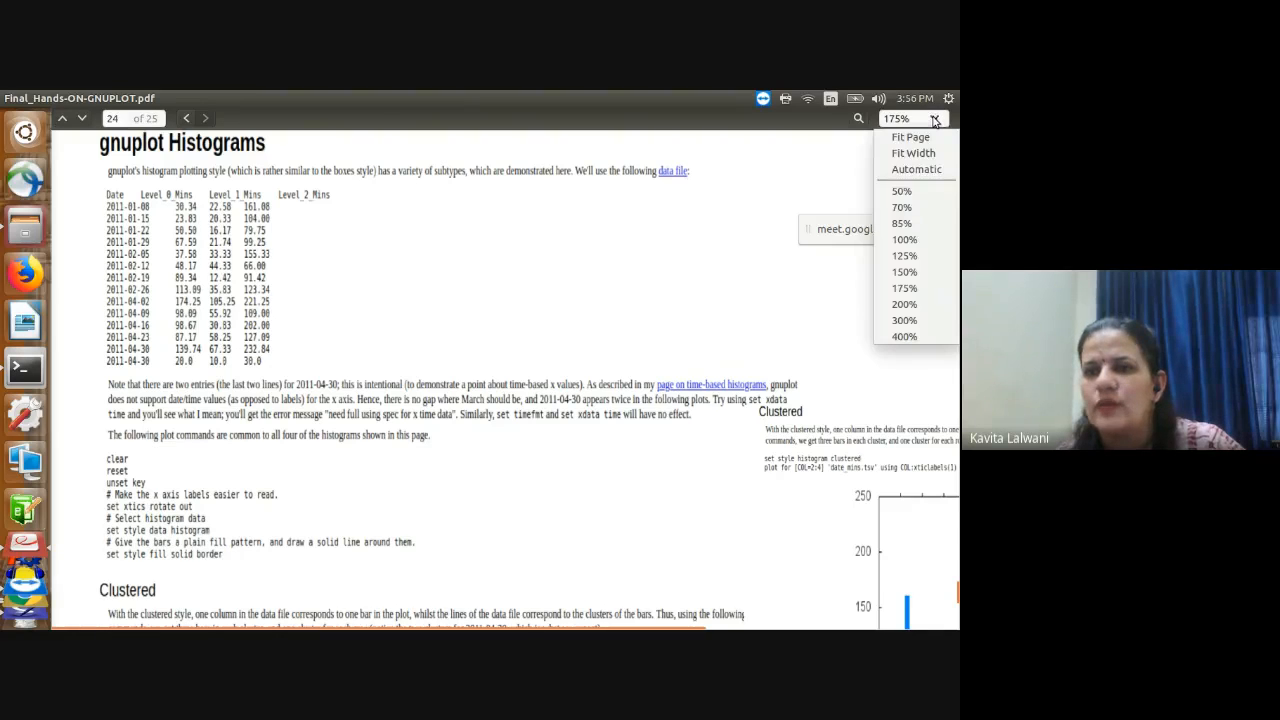
{"action": "left_click", "coordinate": [905, 240]}
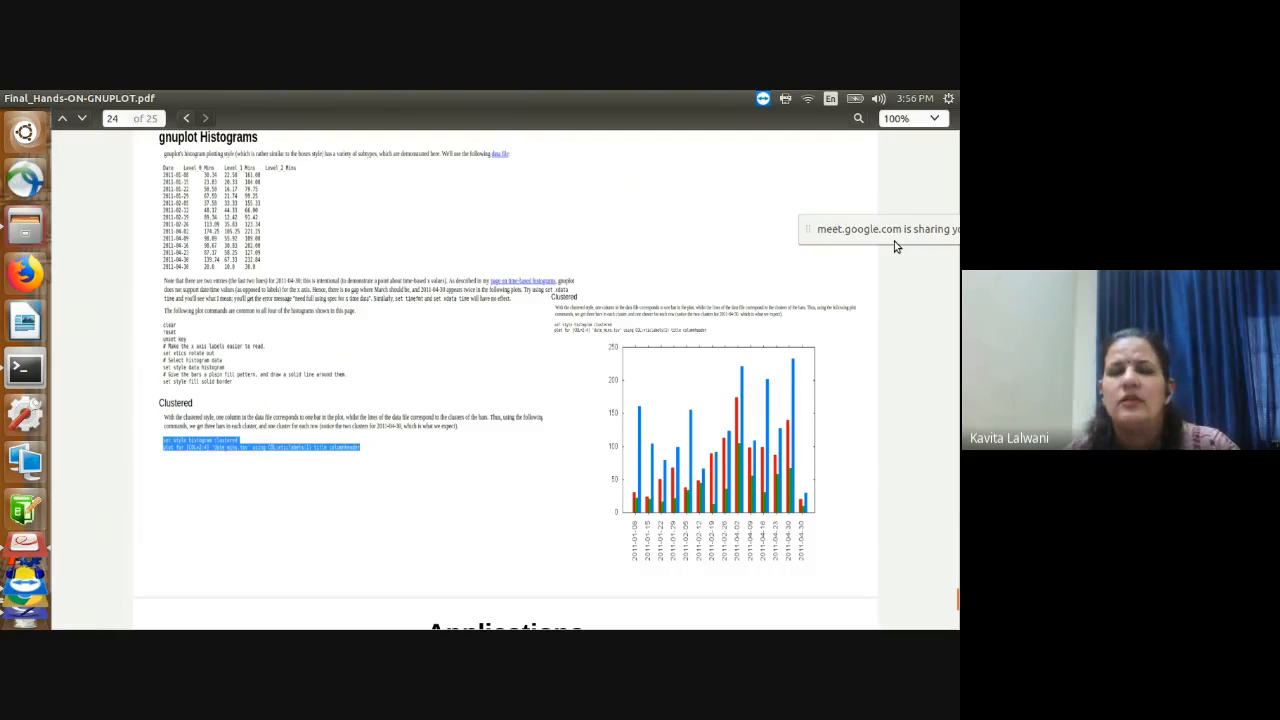
{"action": "scroll", "coordinate": [177, 257], "scroll_direction": "down", "scroll_amount": 5}
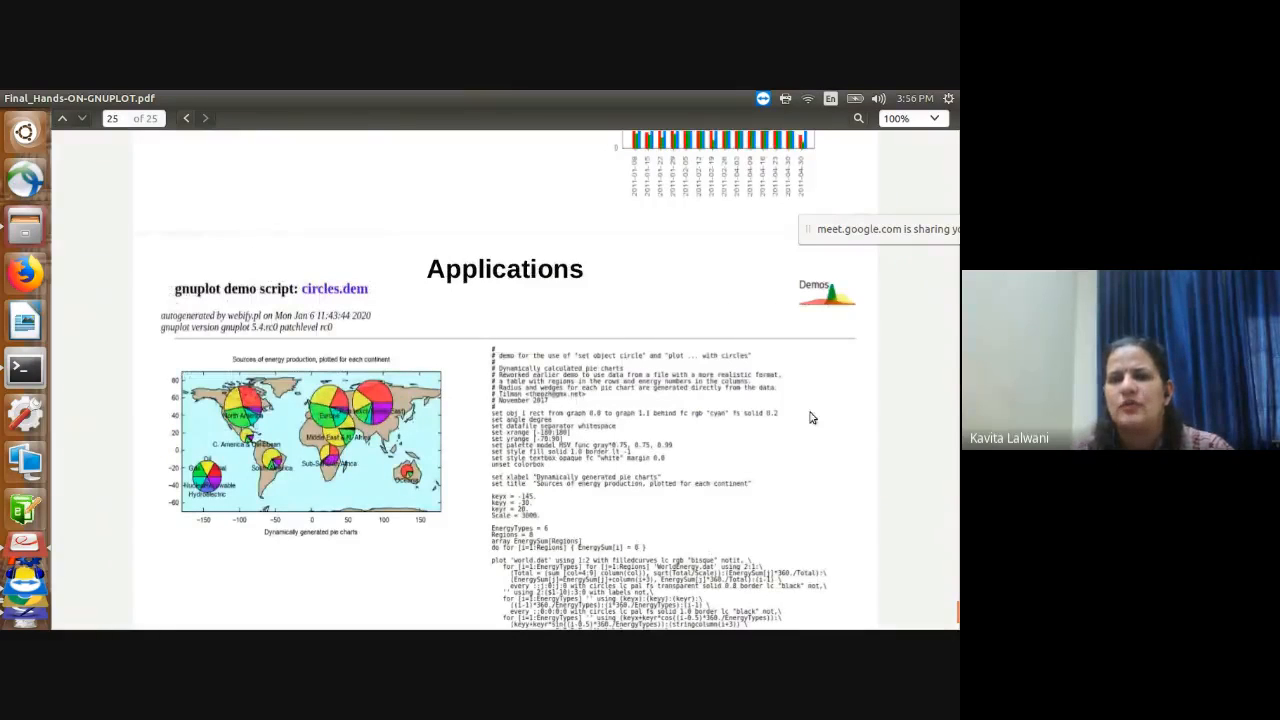
{"action": "left_click", "coordinate": [910, 118]}
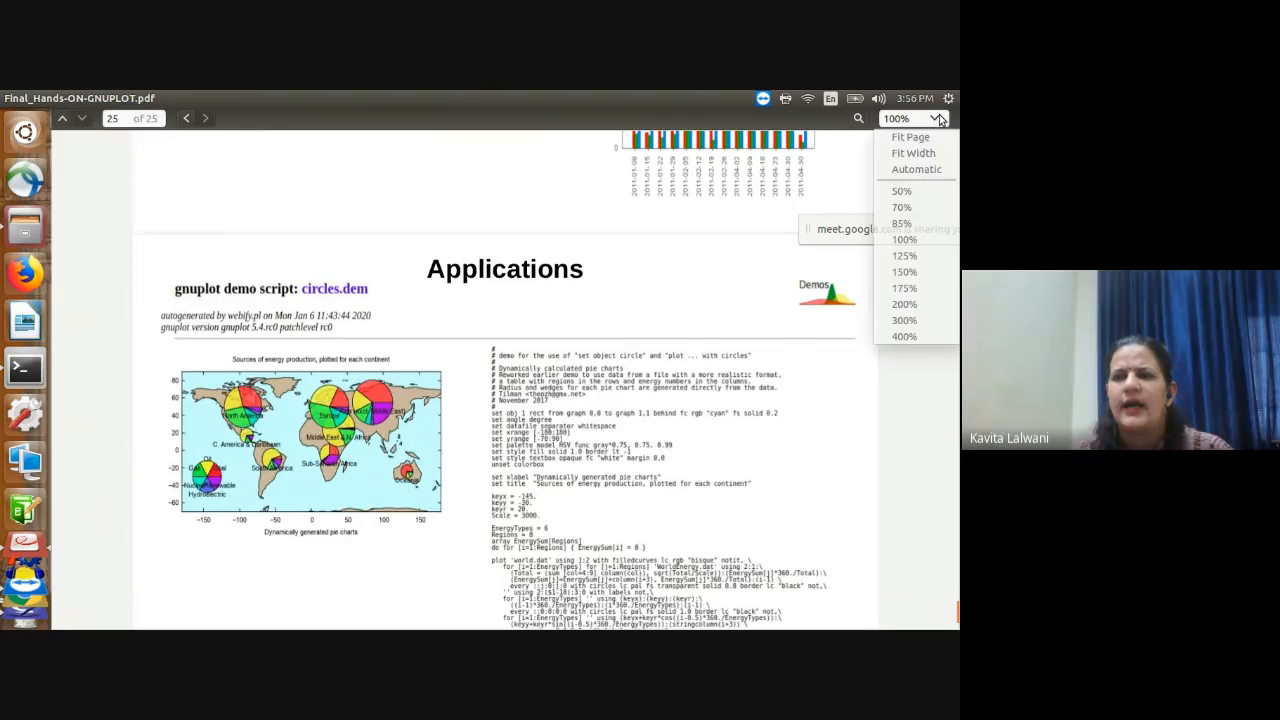
{"action": "left_click", "coordinate": [922, 288]}
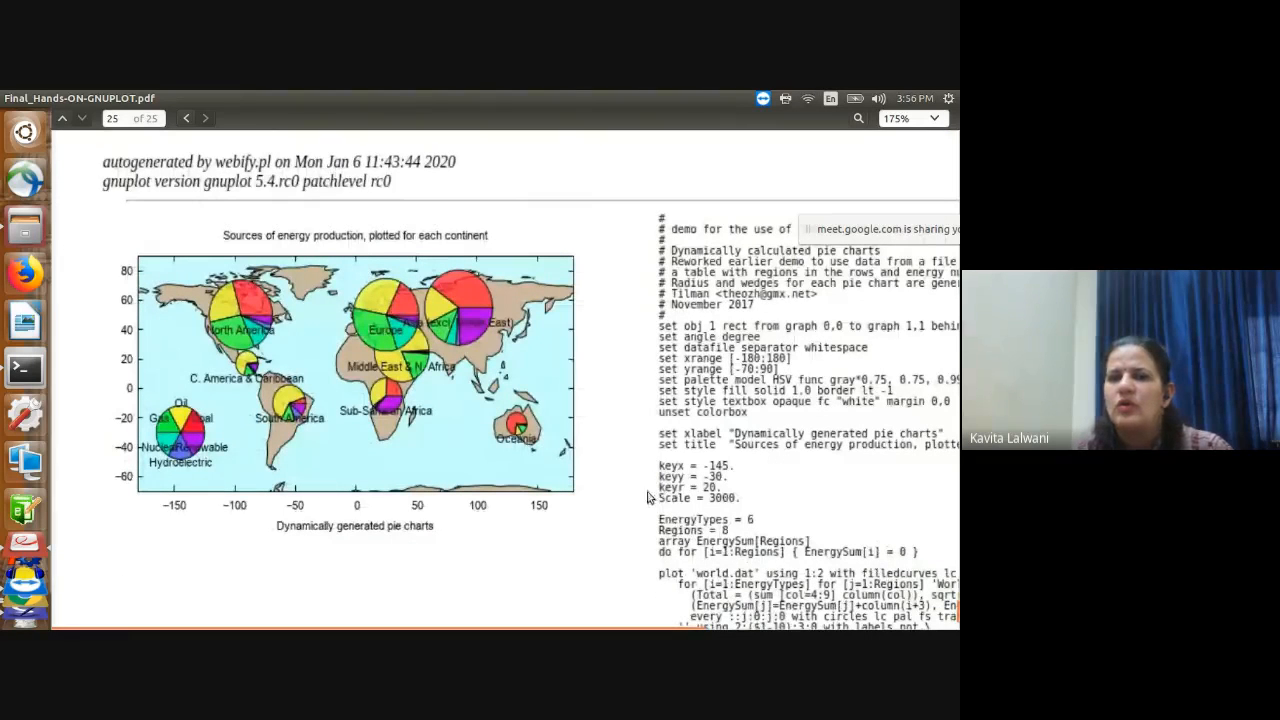
Step: Read the circles.dem script through to its end and return to the world map of energy-source pie charts
{"action": "scroll", "coordinate": [792, 486], "scroll_direction": "right", "scroll_amount": 2}
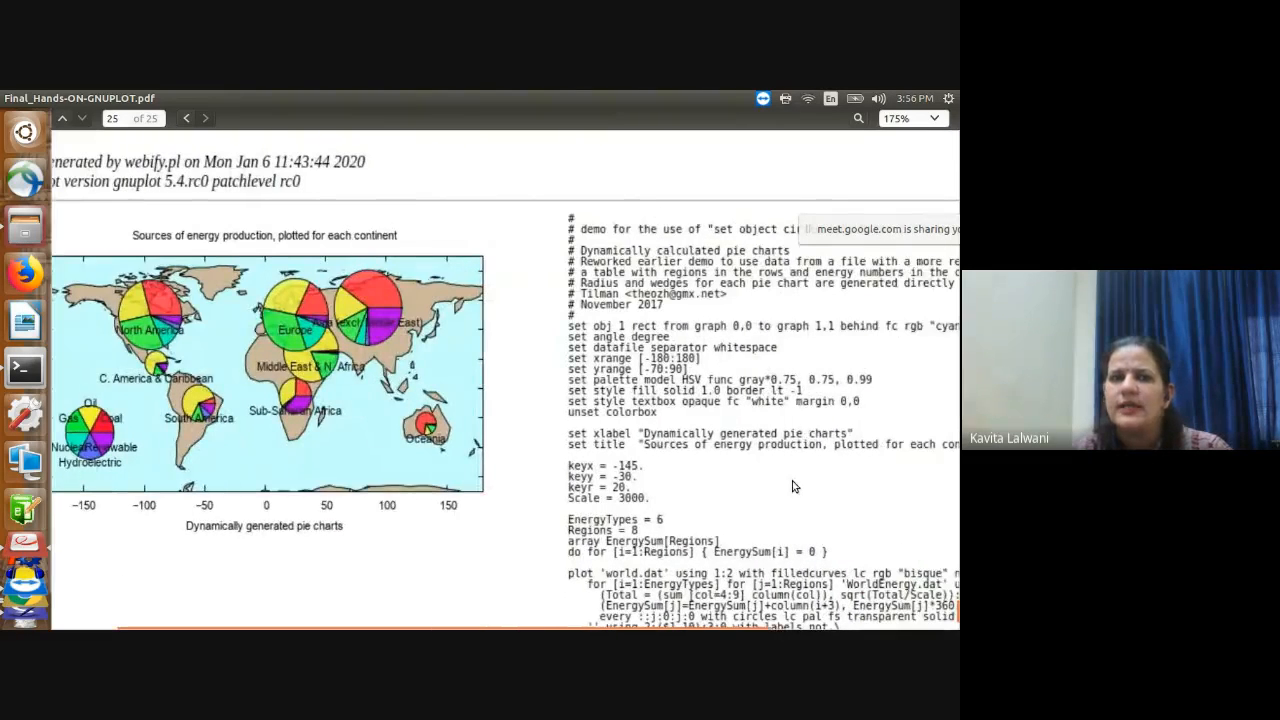
{"action": "scroll", "coordinate": [792, 486], "scroll_direction": "down", "scroll_amount": 1}
{"action": "scroll", "coordinate": [792, 486], "scroll_direction": "right", "scroll_amount": 2}
{"action": "scroll", "coordinate": [792, 486], "scroll_direction": "down", "scroll_amount": 1}
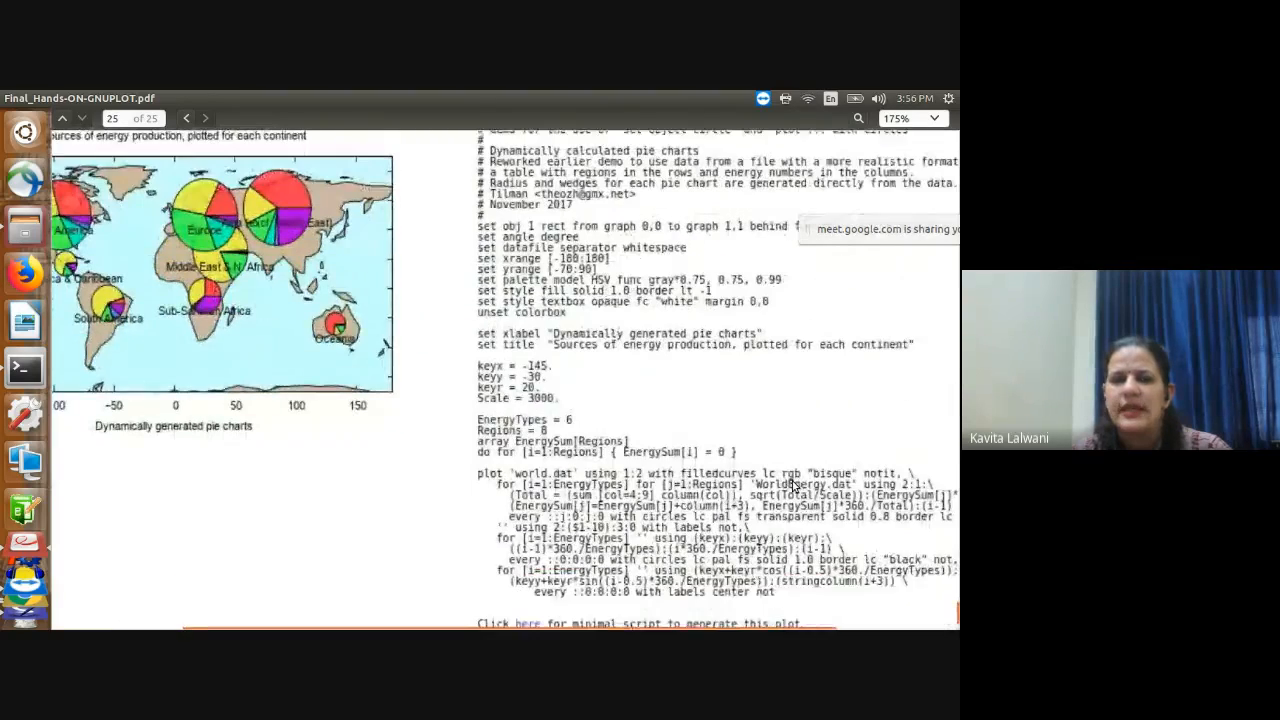
{"action": "scroll", "coordinate": [792, 486], "scroll_direction": "down", "scroll_amount": 1}
{"action": "scroll", "coordinate": [792, 486], "scroll_direction": "right", "scroll_amount": 2}
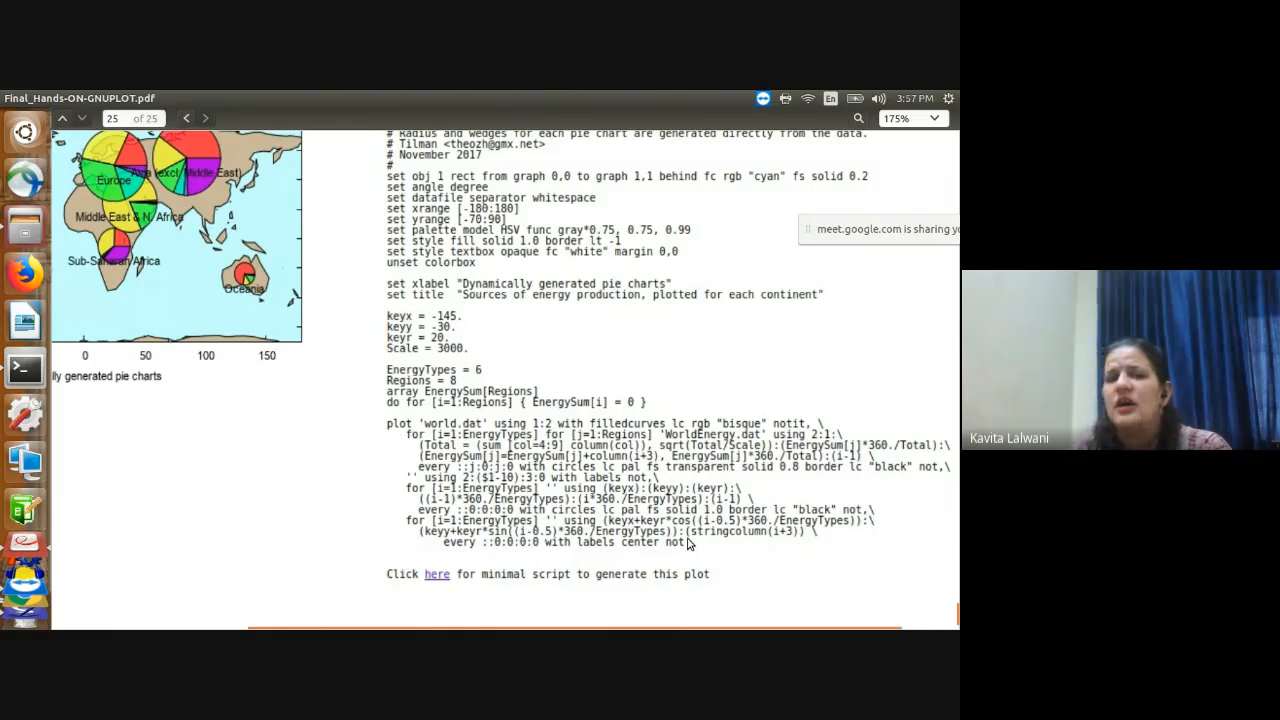
{"action": "scroll", "coordinate": [688, 543], "scroll_direction": "up", "scroll_amount": 1}
{"action": "scroll", "coordinate": [688, 543], "scroll_direction": "up", "scroll_amount": 1}
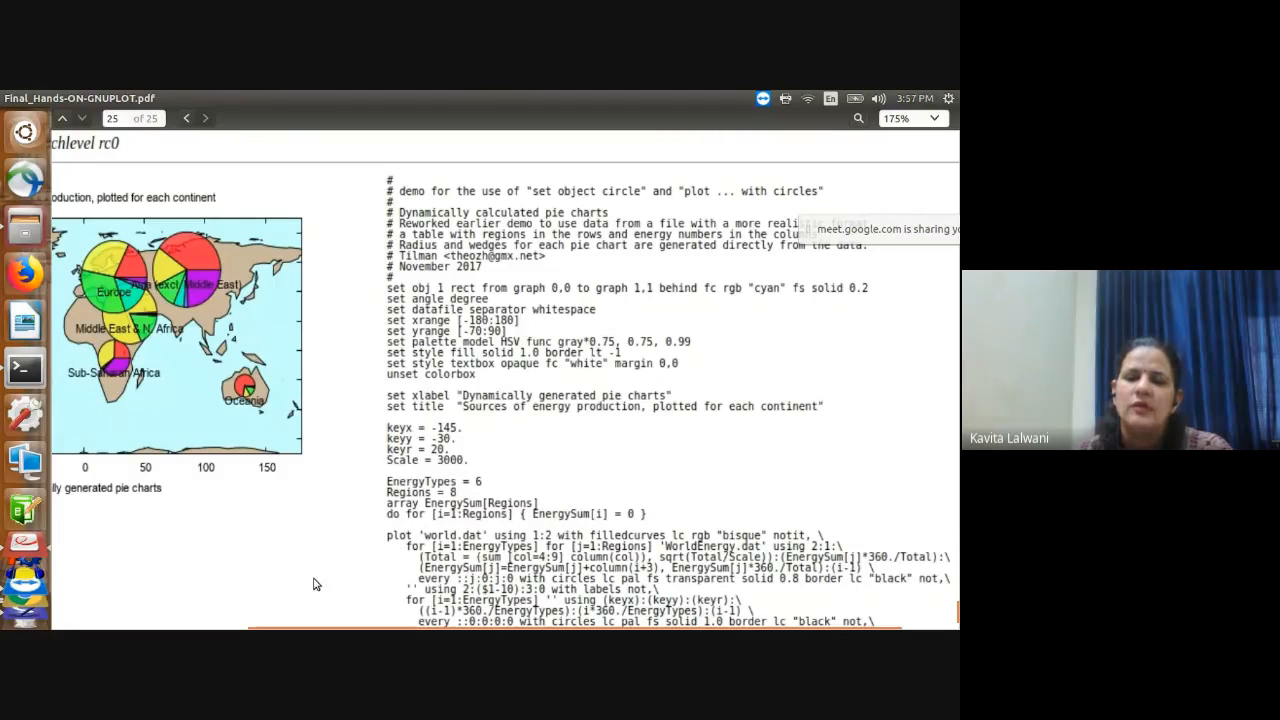
{"action": "scroll", "coordinate": [309, 582], "scroll_direction": "left", "scroll_amount": 5}
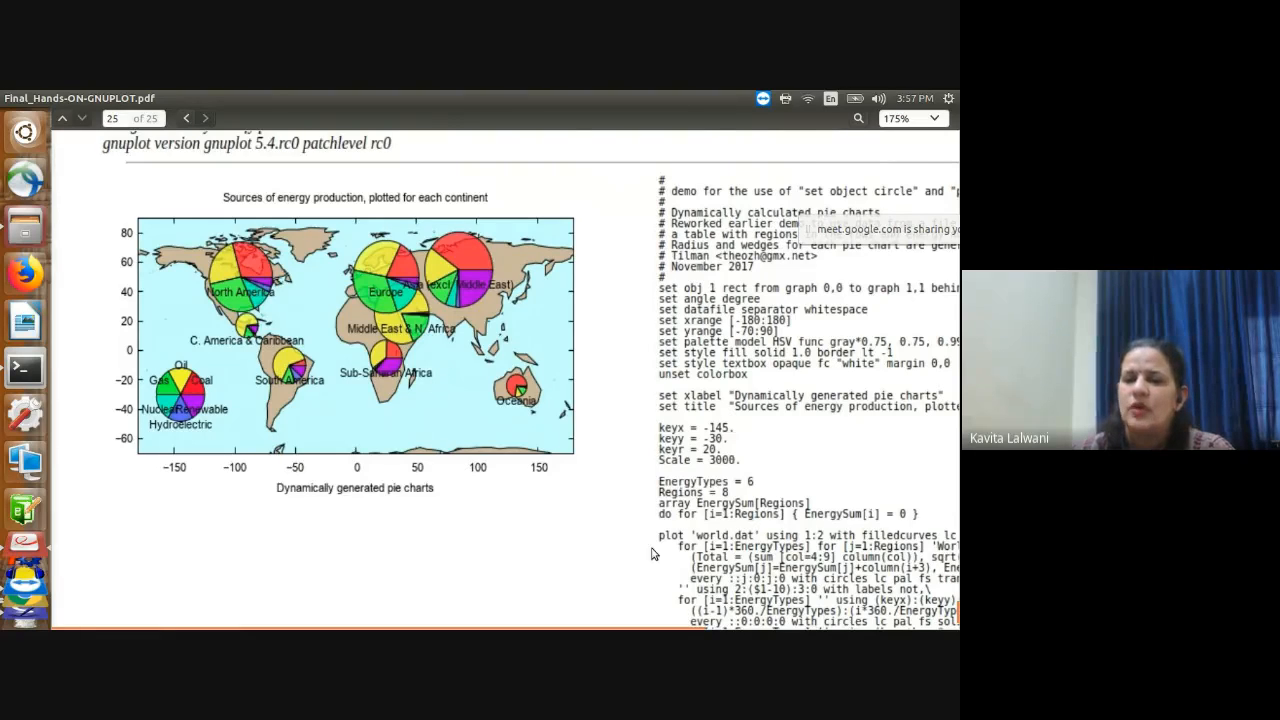
Step: Review the pie-chart world map of energy production and the end of its plotting script
{"action": "scroll", "coordinate": [956, 335], "scroll_direction": "down", "scroll_amount": 3}
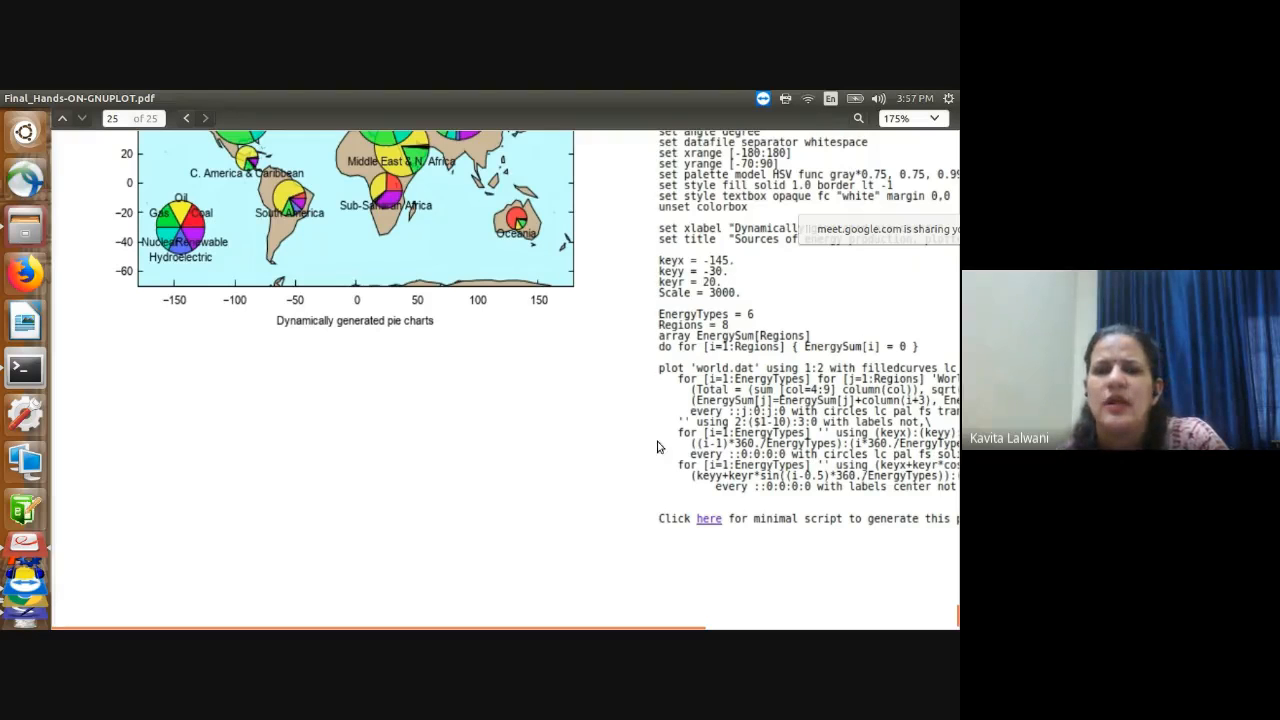
{"action": "scroll", "coordinate": [495, 395], "scroll_direction": "up", "scroll_amount": 3}
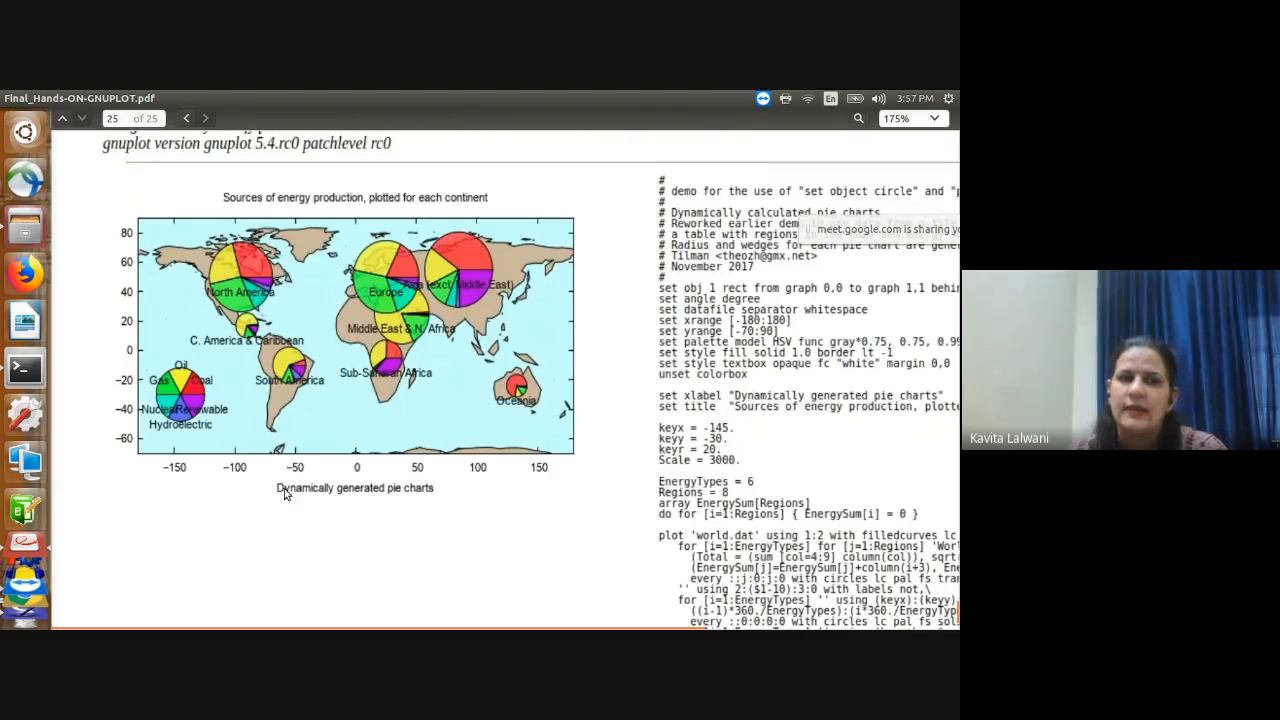
{"action": "scroll", "coordinate": [293, 480], "scroll_direction": "down", "scroll_amount": 5}
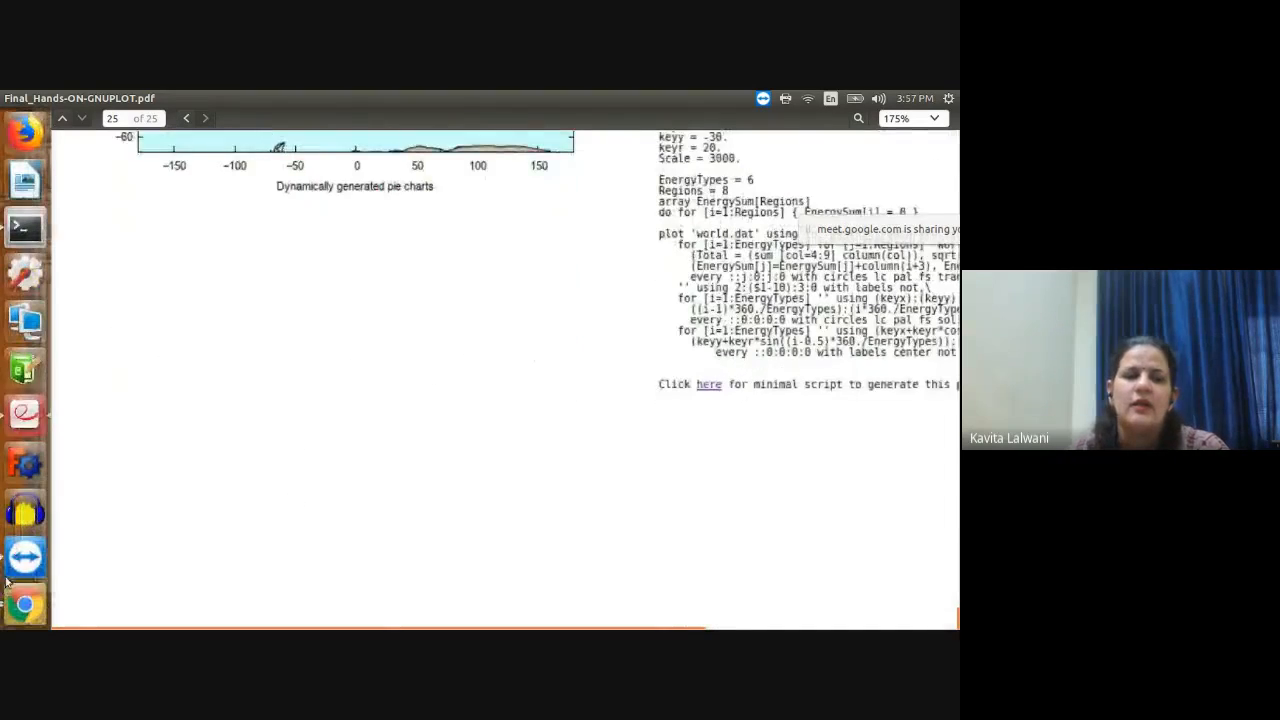
Step: Switch to the Google Meet window and highlight "huge data" in the chat question comparing root and gnuplot
{"action": "left_click", "coordinate": [30, 610]}
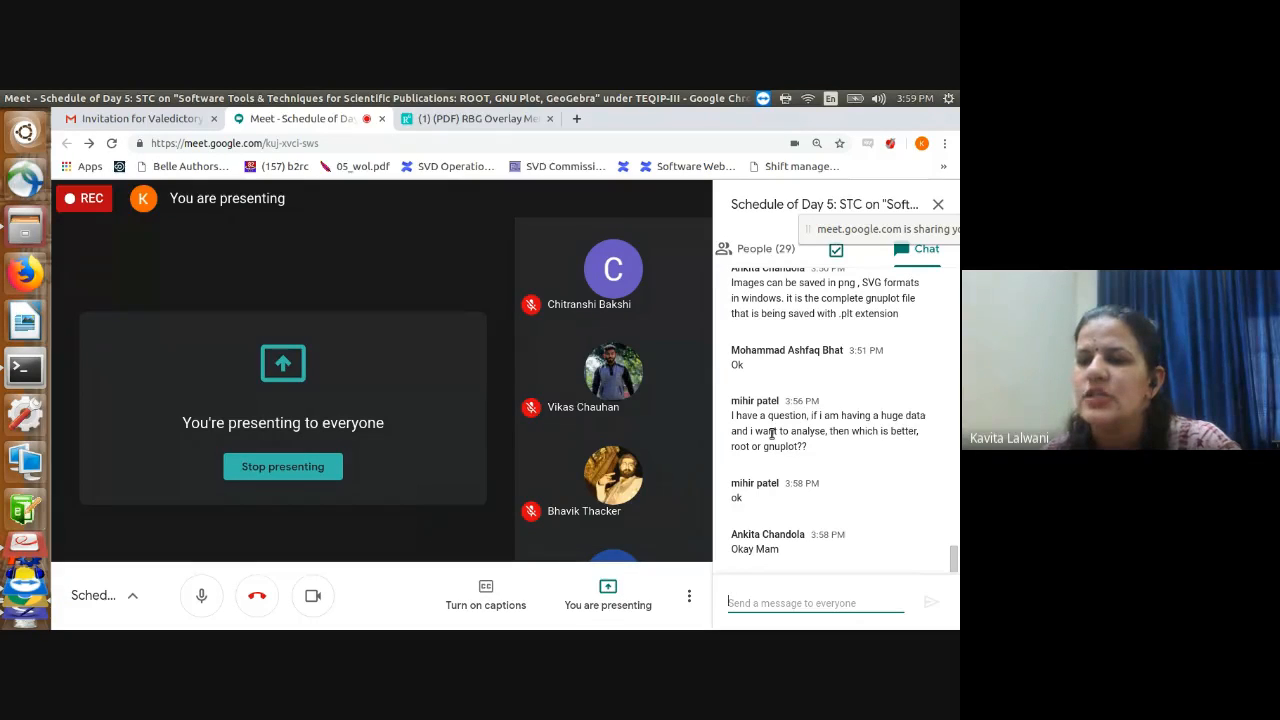
{"action": "left_click_drag", "start_coordinate": [881, 417], "coordinate": [930, 418]}
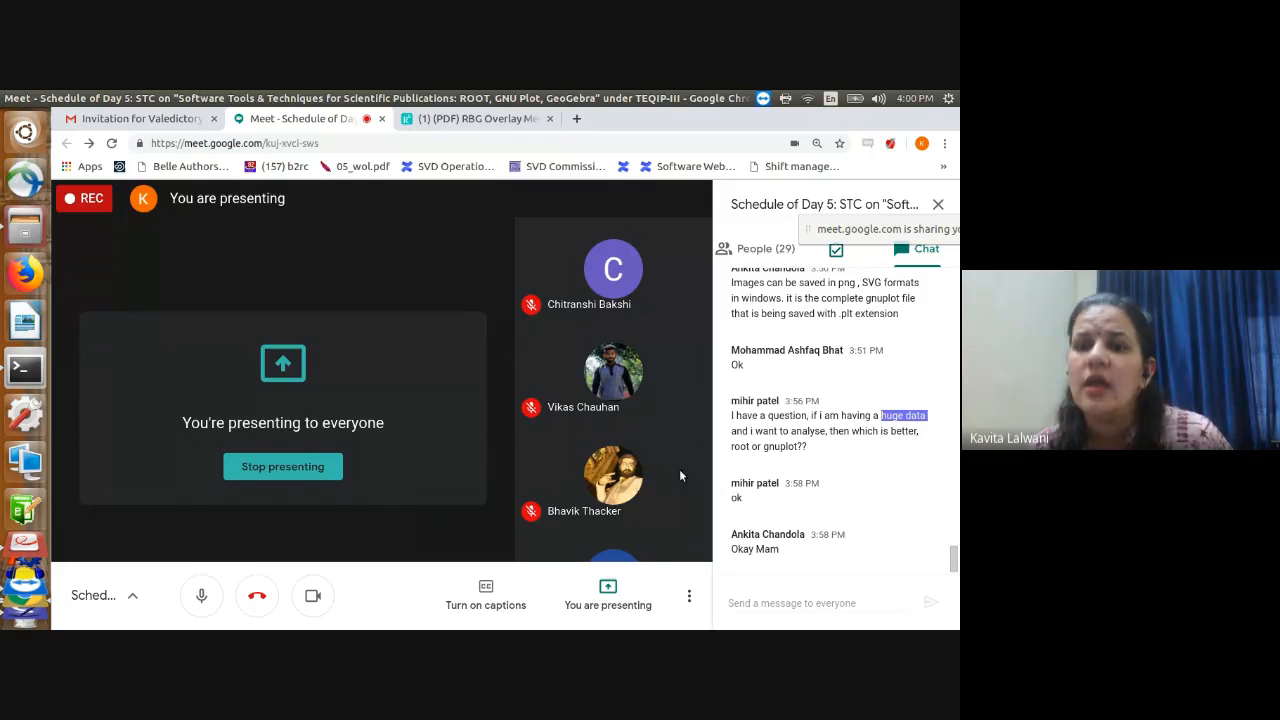
{"action": "mouse_move", "coordinate": [684, 476]}
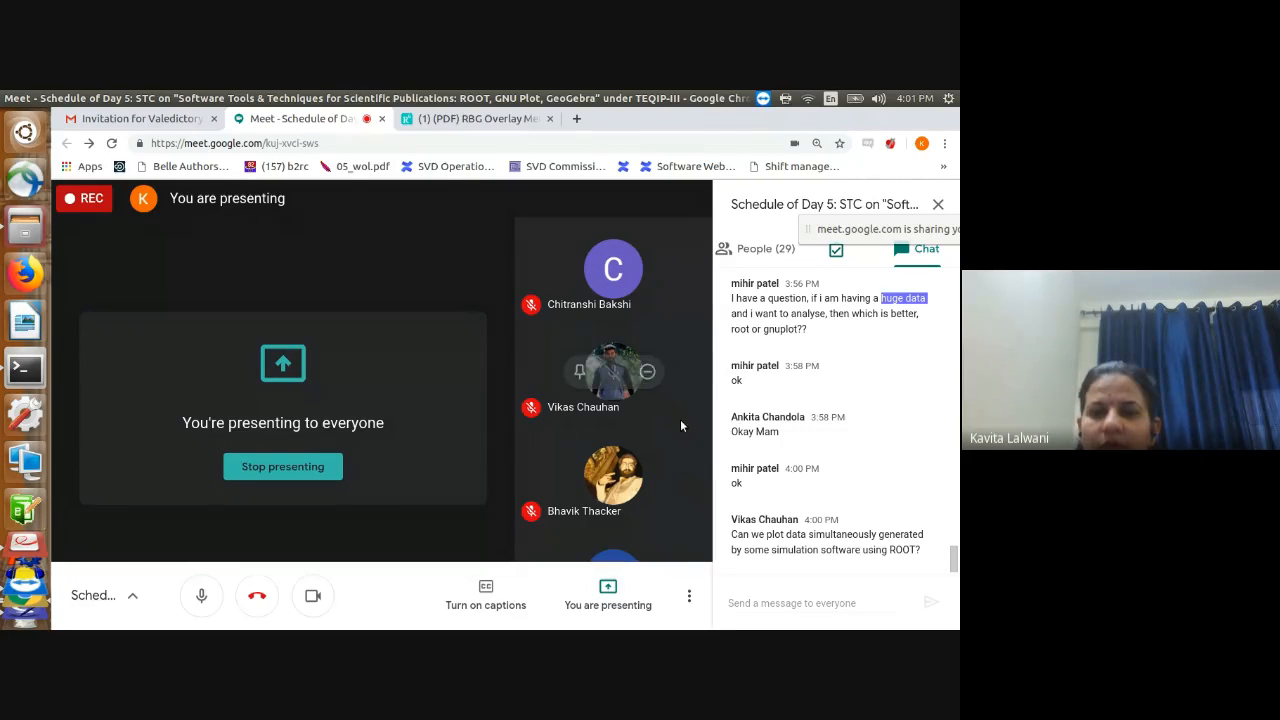
Step: Reread the recent participant messages in the meeting chat and close the chat
{"action": "left_click", "coordinate": [767, 598]}
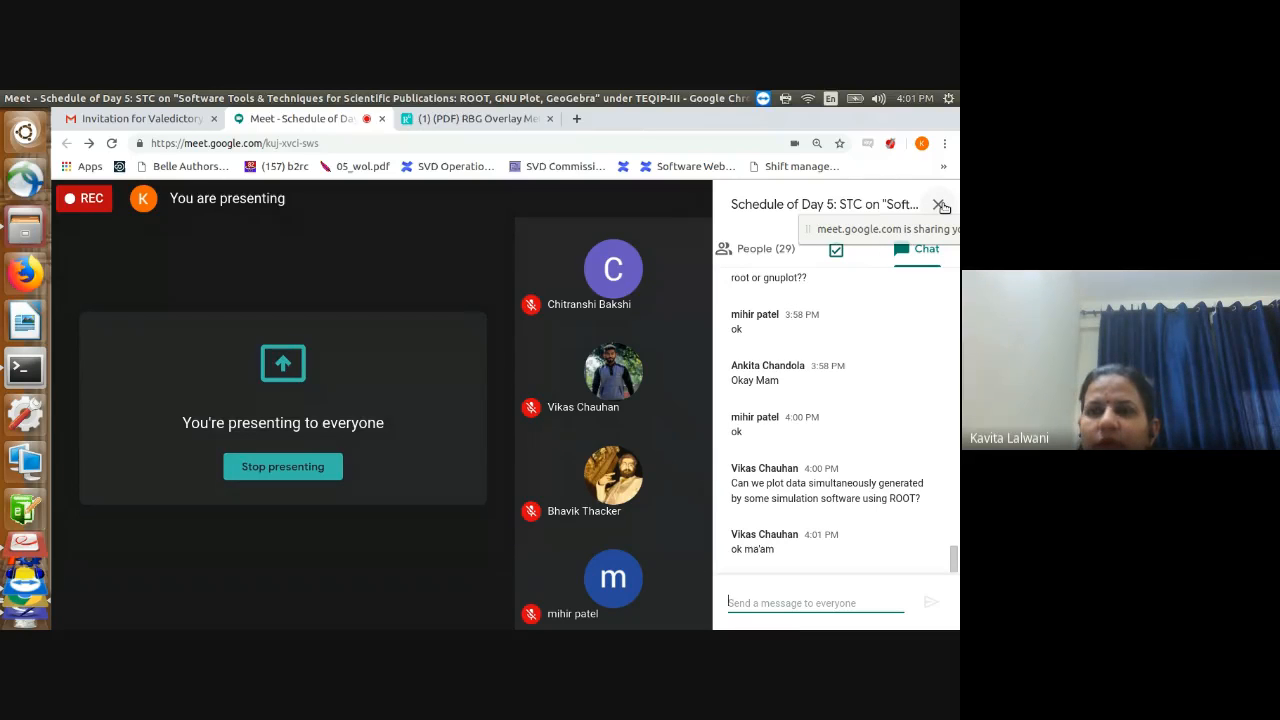
{"action": "scroll", "coordinate": [916, 428], "scroll_direction": "up", "scroll_amount": 2}
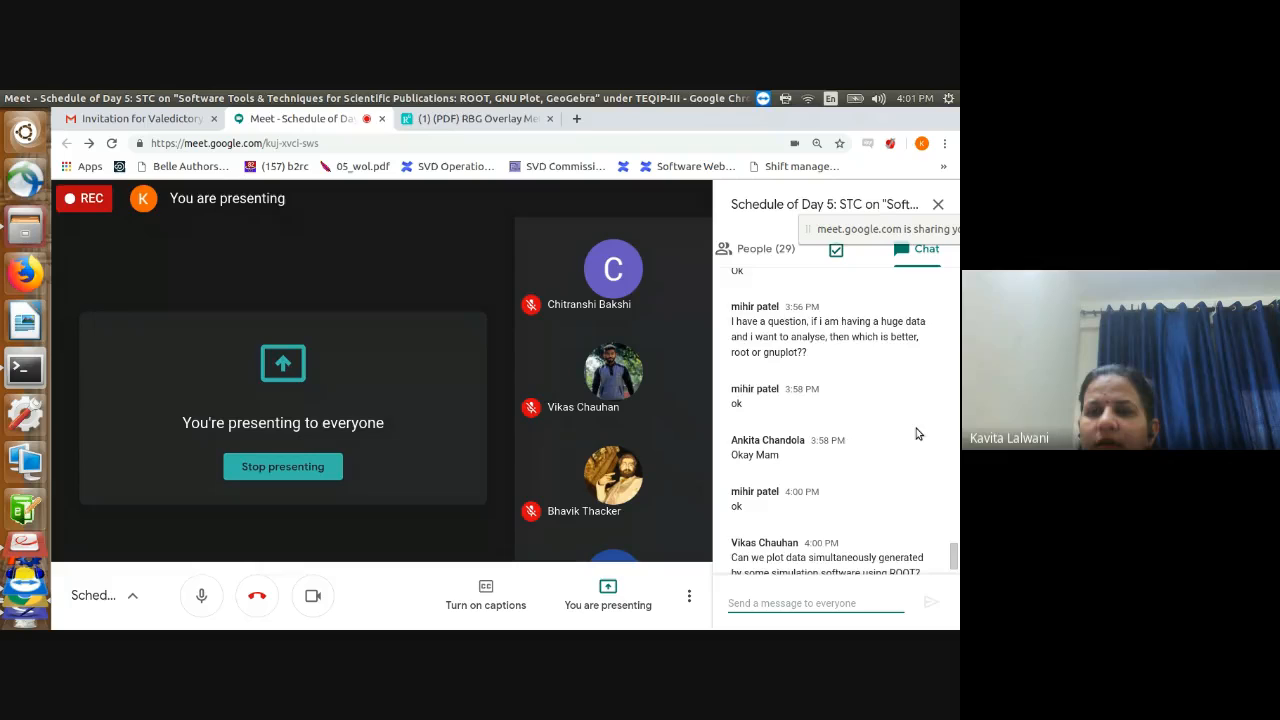
{"action": "scroll", "coordinate": [916, 428], "scroll_direction": "up", "scroll_amount": 3}
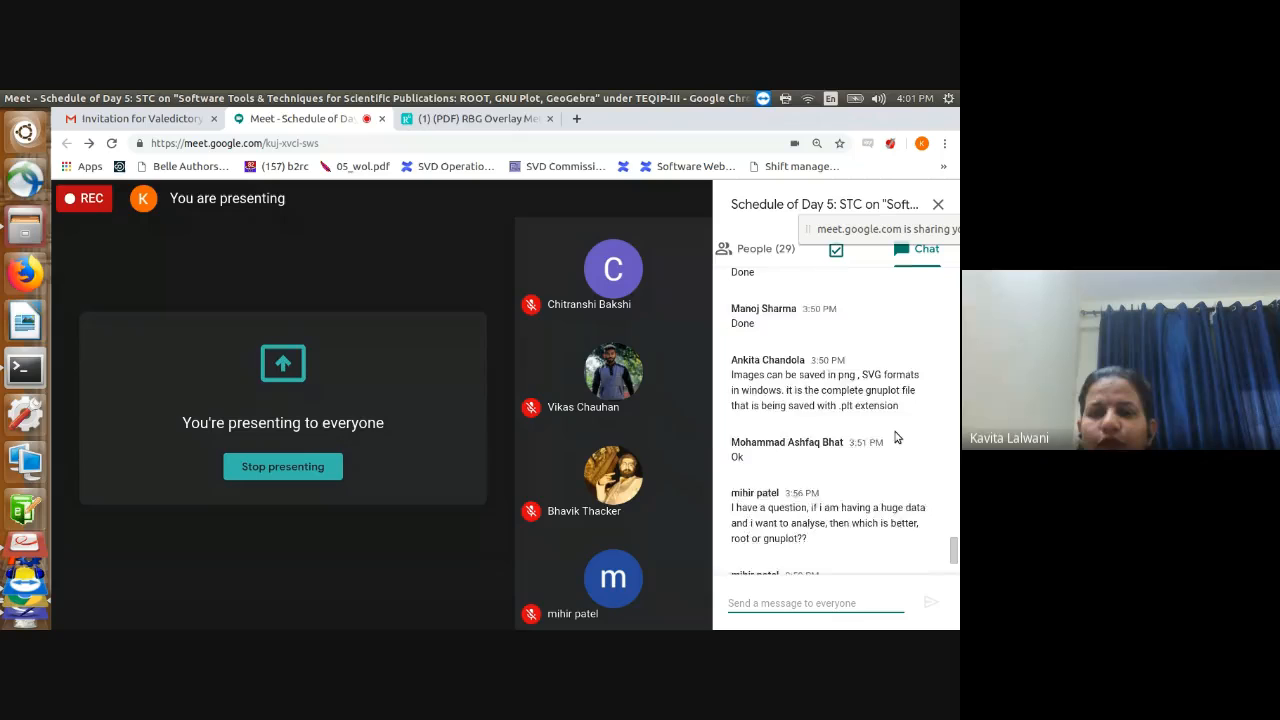
{"action": "scroll", "coordinate": [897, 437], "scroll_direction": "down", "scroll_amount": 1}
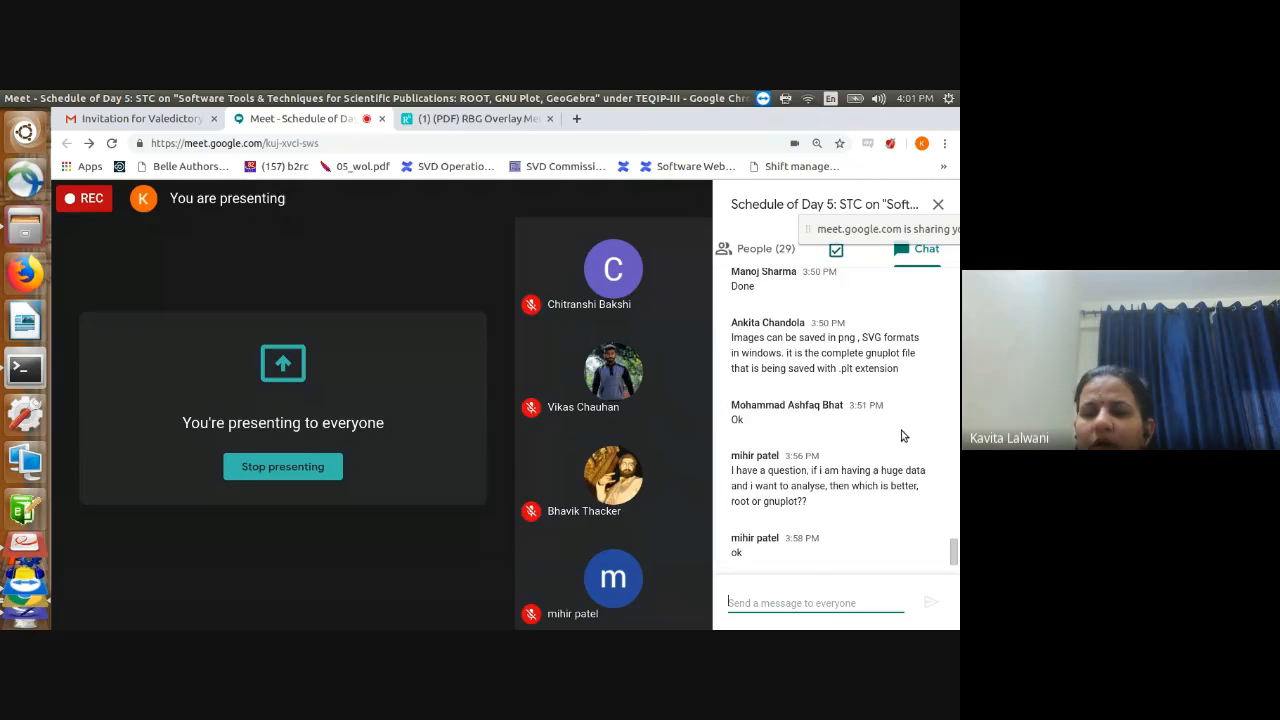
{"action": "scroll", "coordinate": [900, 435], "scroll_direction": "down", "scroll_amount": 2}
{"action": "scroll", "coordinate": [908, 438], "scroll_direction": "down", "scroll_amount": 3}
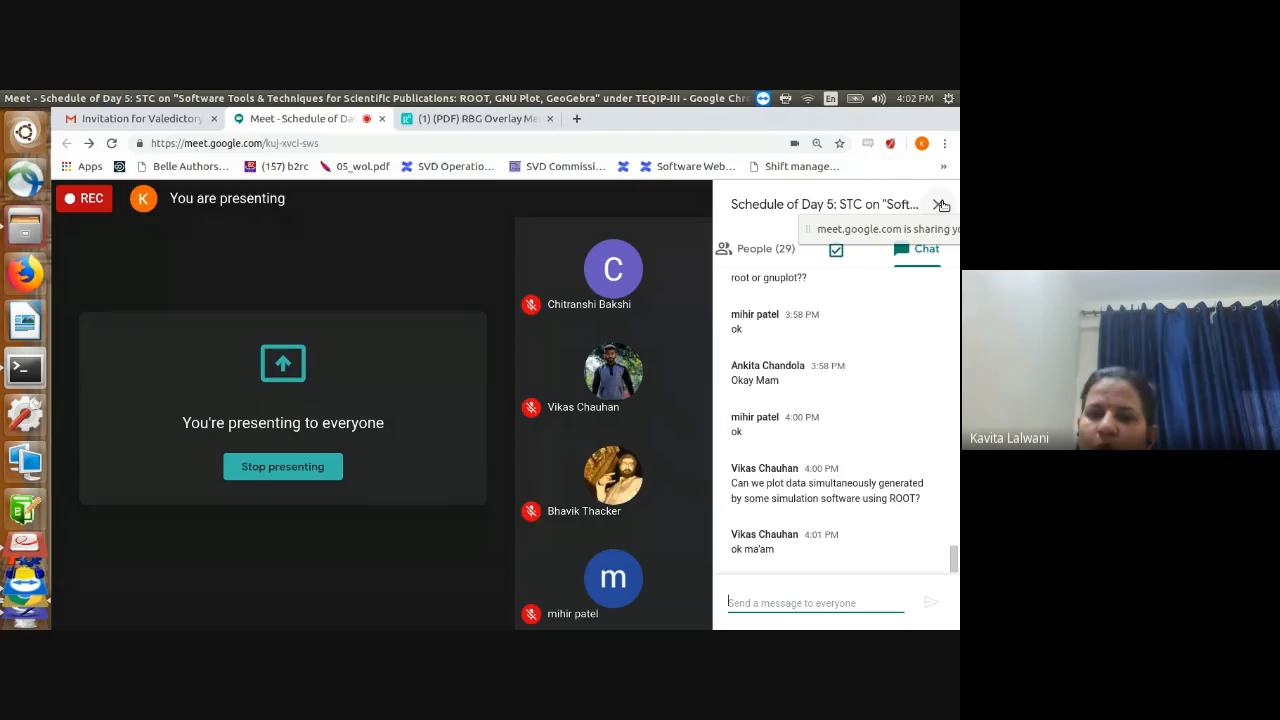
{"action": "left_click", "coordinate": [940, 205]}
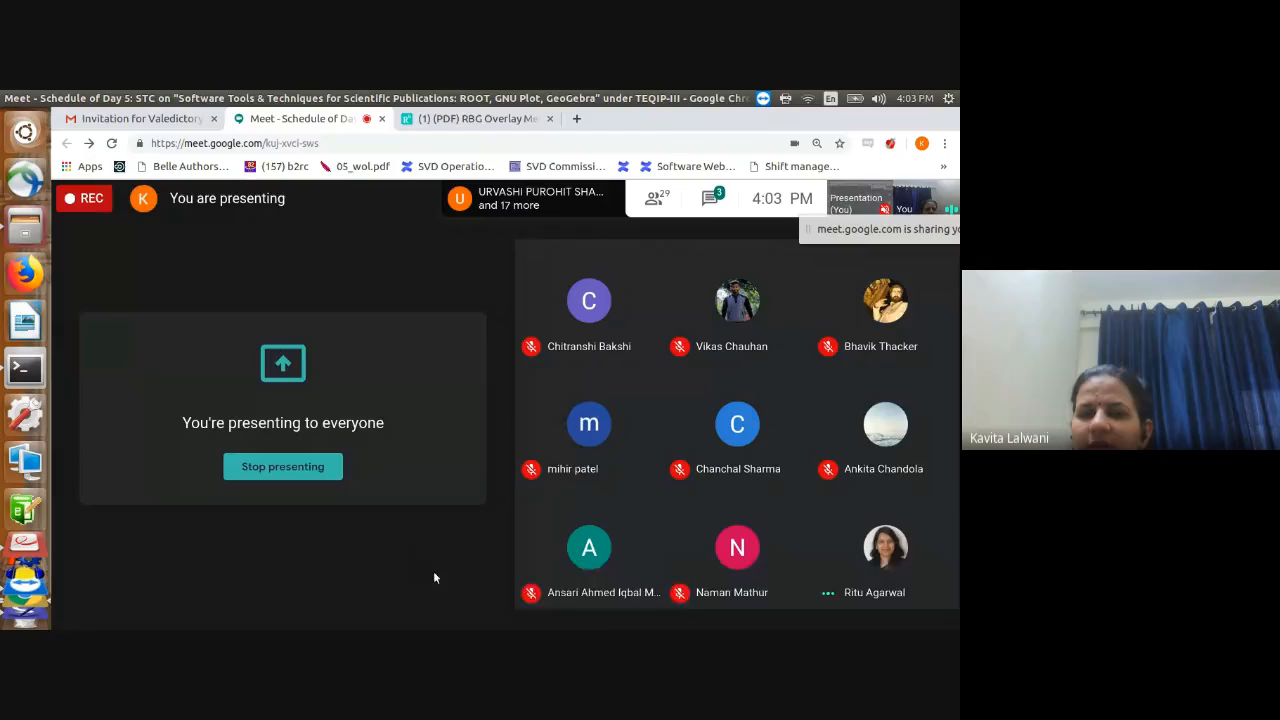
Step: Mute the microphone and turn off the camera in the meeting
{"action": "mouse_move", "coordinate": [444, 543]}
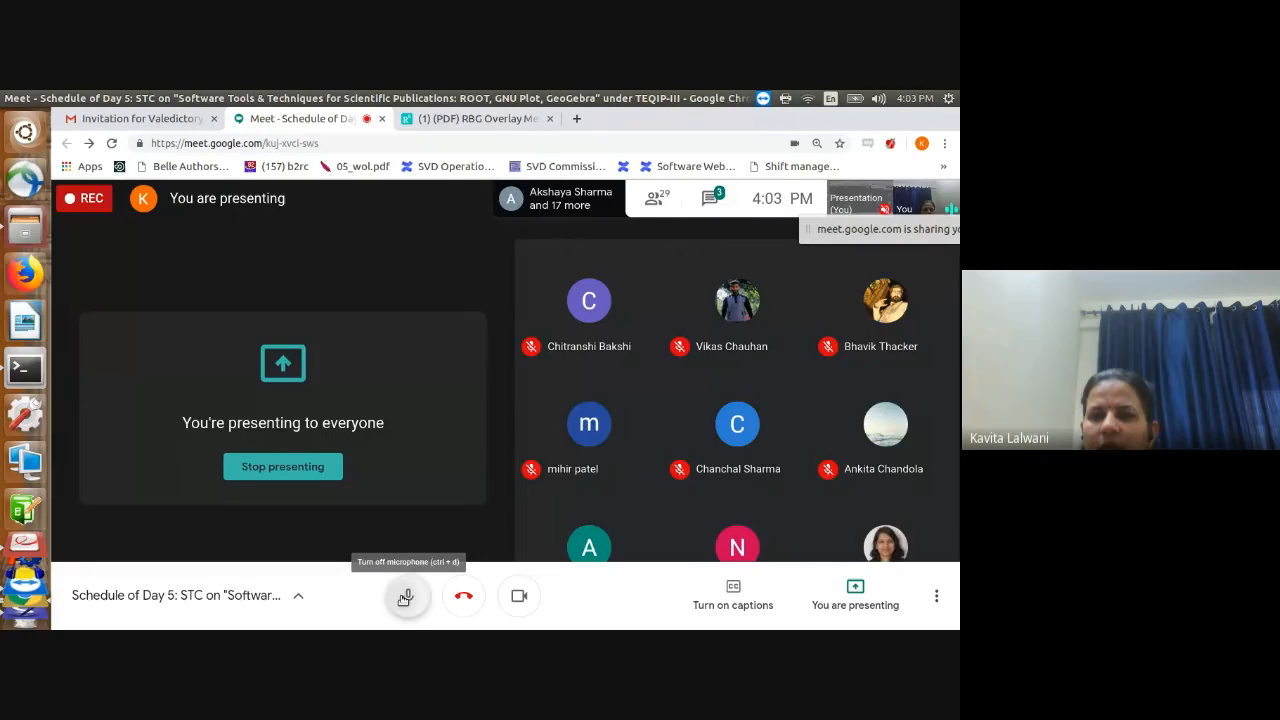
{"action": "left_click", "coordinate": [405, 598]}
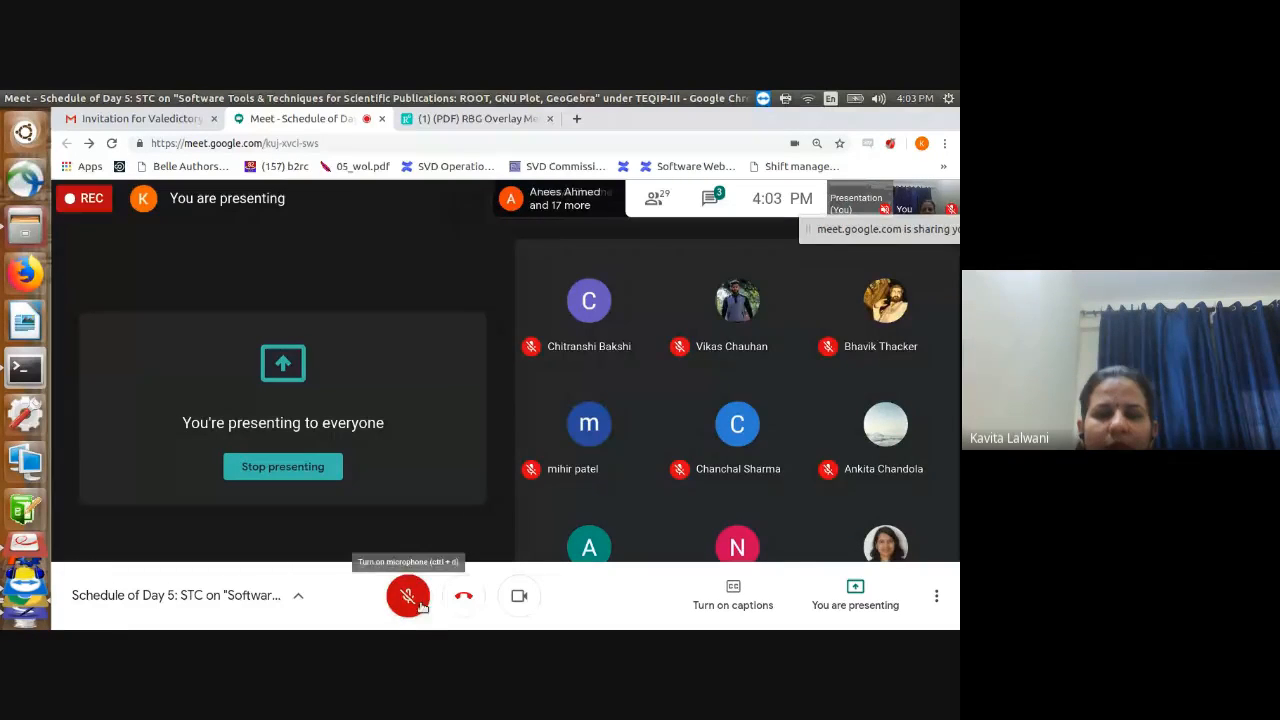
{"action": "left_click", "coordinate": [412, 596]}
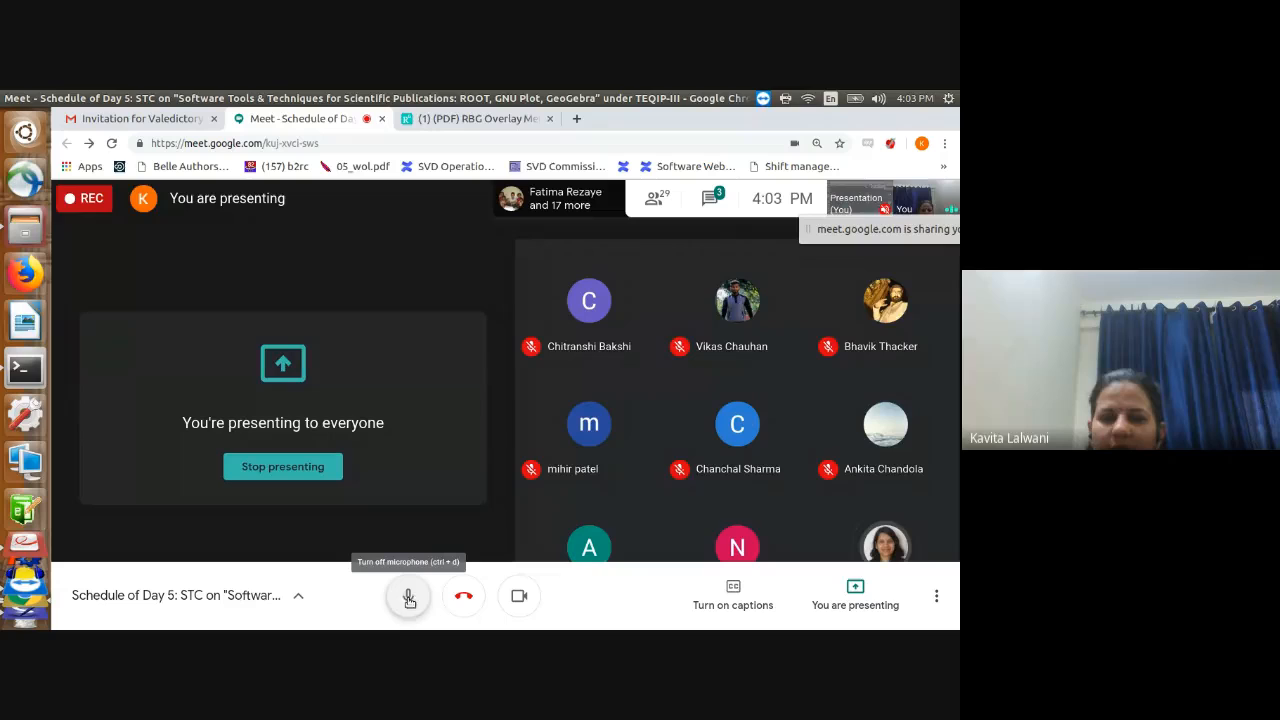
{"action": "left_click", "coordinate": [409, 597]}
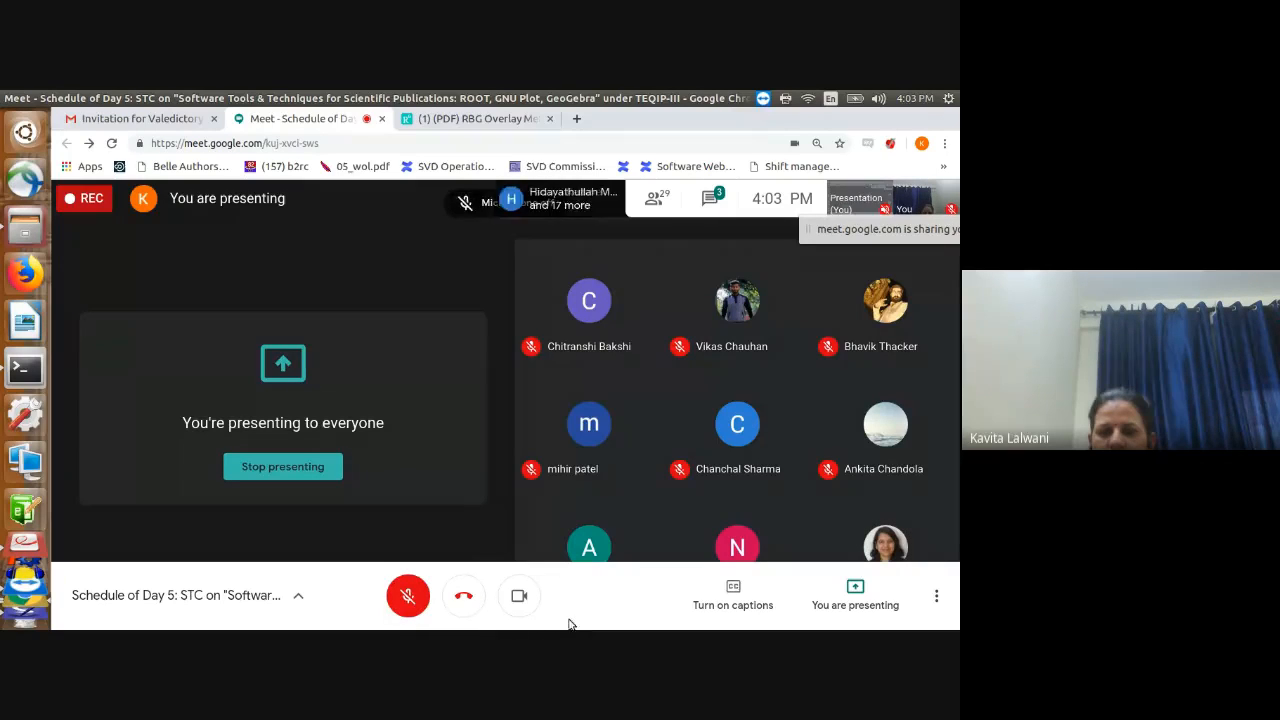
{"action": "left_click", "coordinate": [519, 596]}
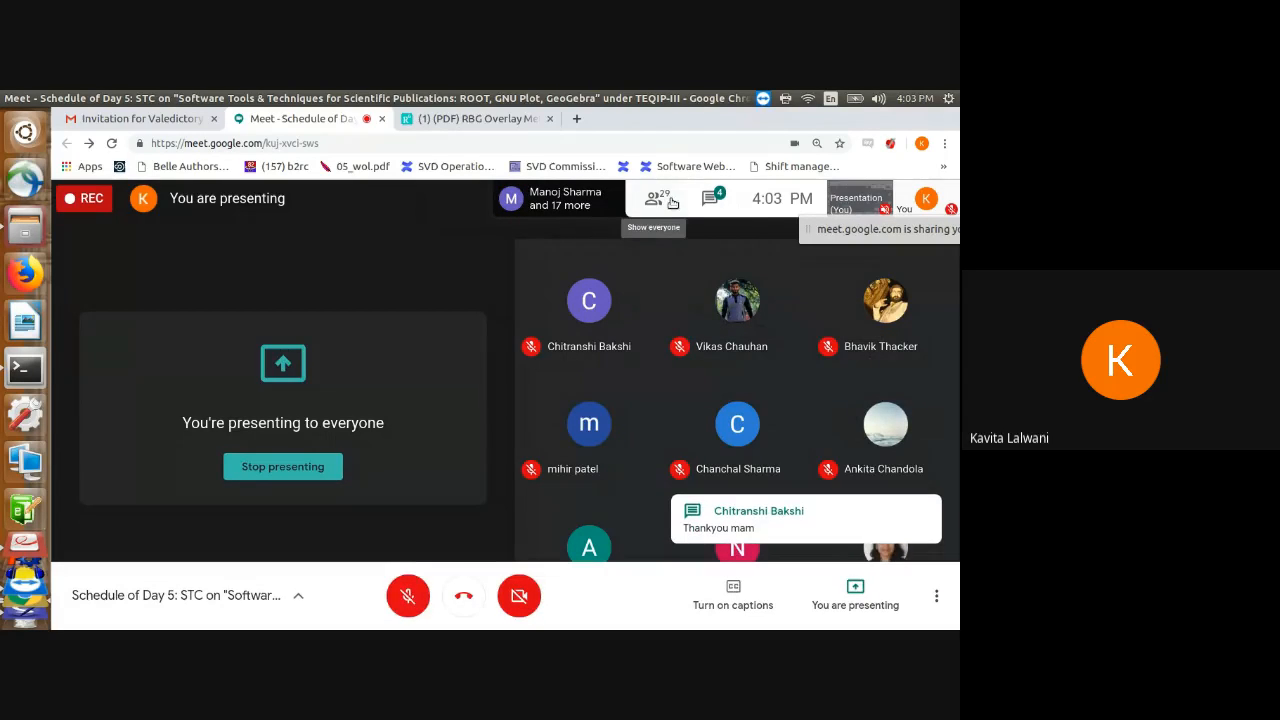
Step: Reopen the meeting chat to write a message to everyone
{"action": "left_click", "coordinate": [709, 200]}
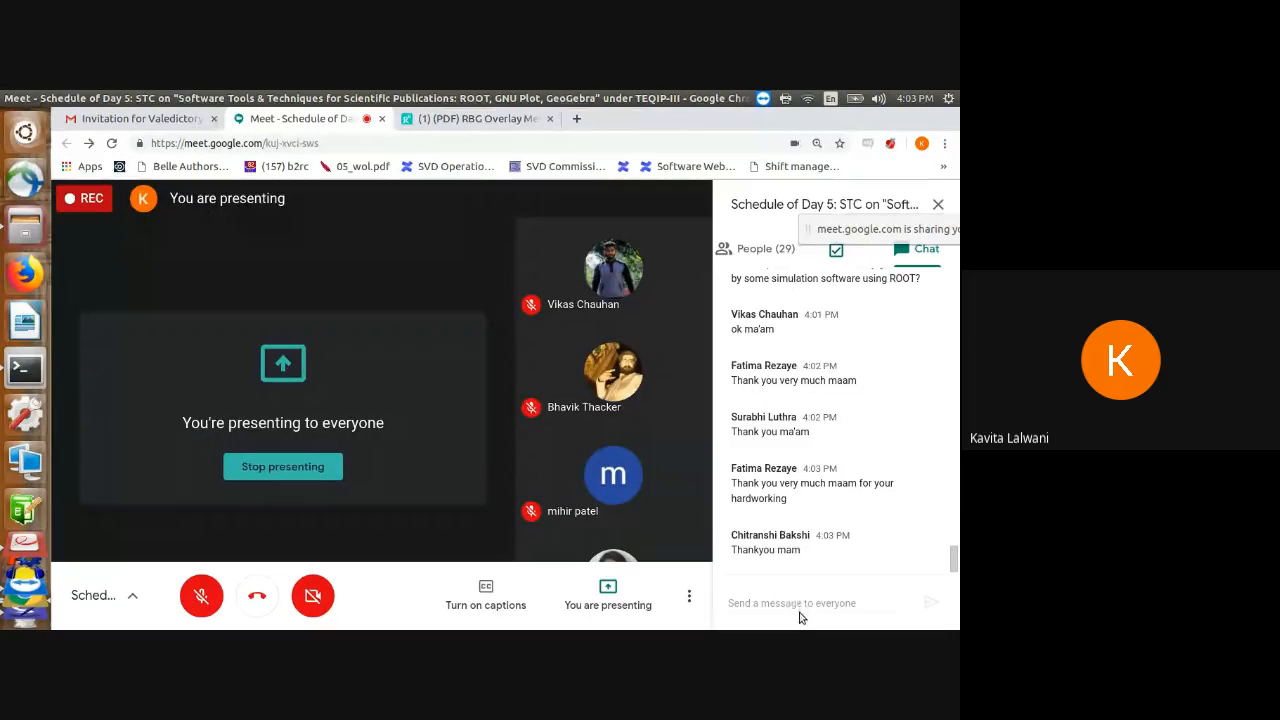
{"action": "left_click", "coordinate": [815, 600]}
{"action": "type", "text": "b"}
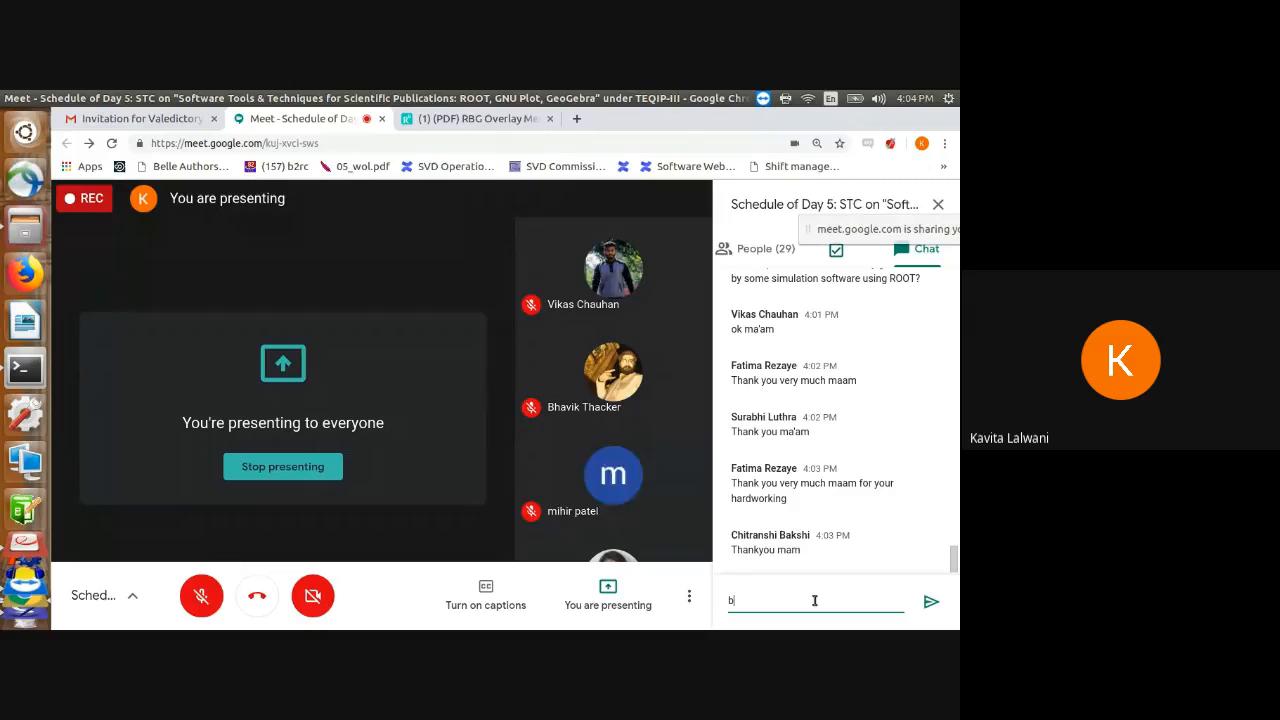
{"action": "type", "text": "est of luck fpr"}
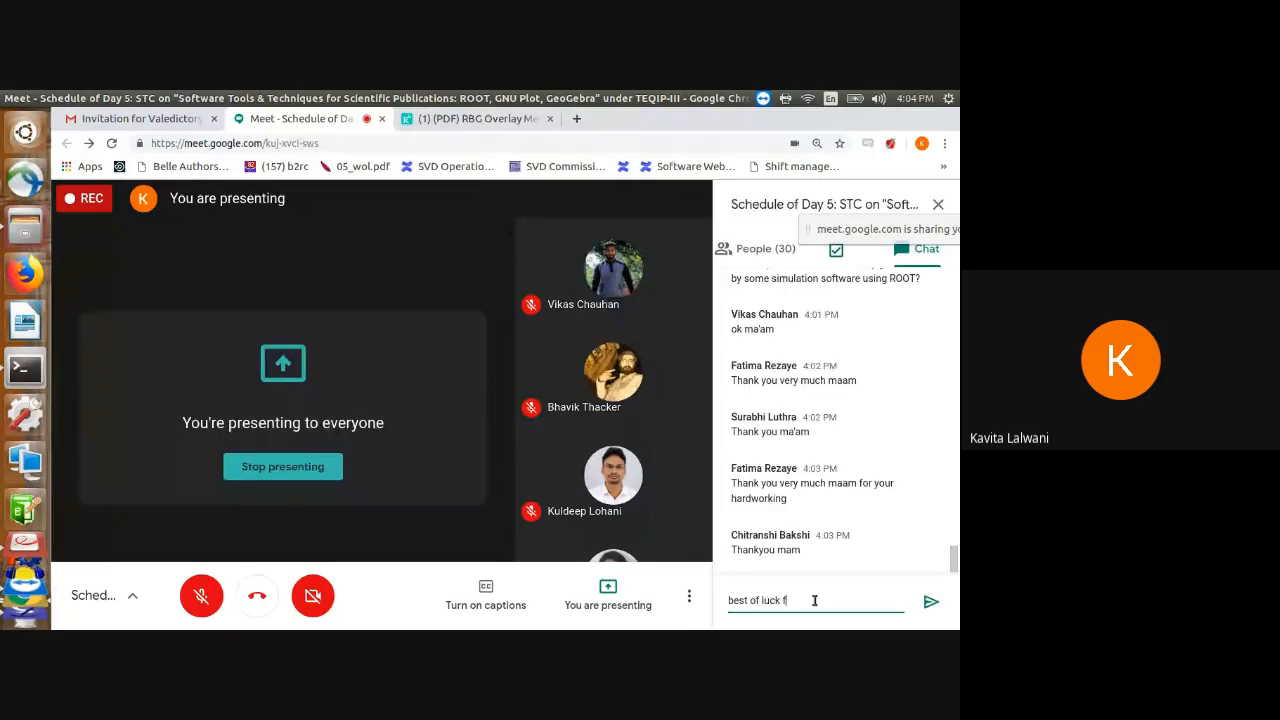
{"action": "key", "text": "BackSpace"}
{"action": "type", "text": "or al"}
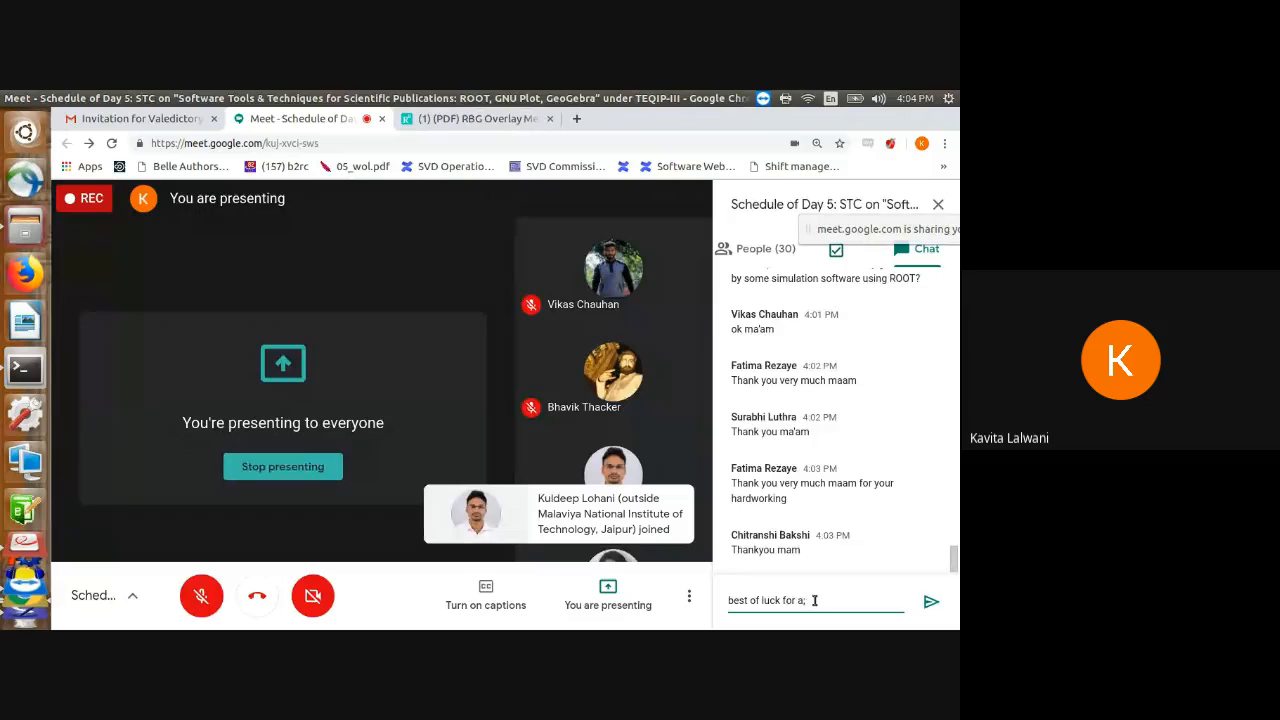
{"action": "type", "text": "l"}
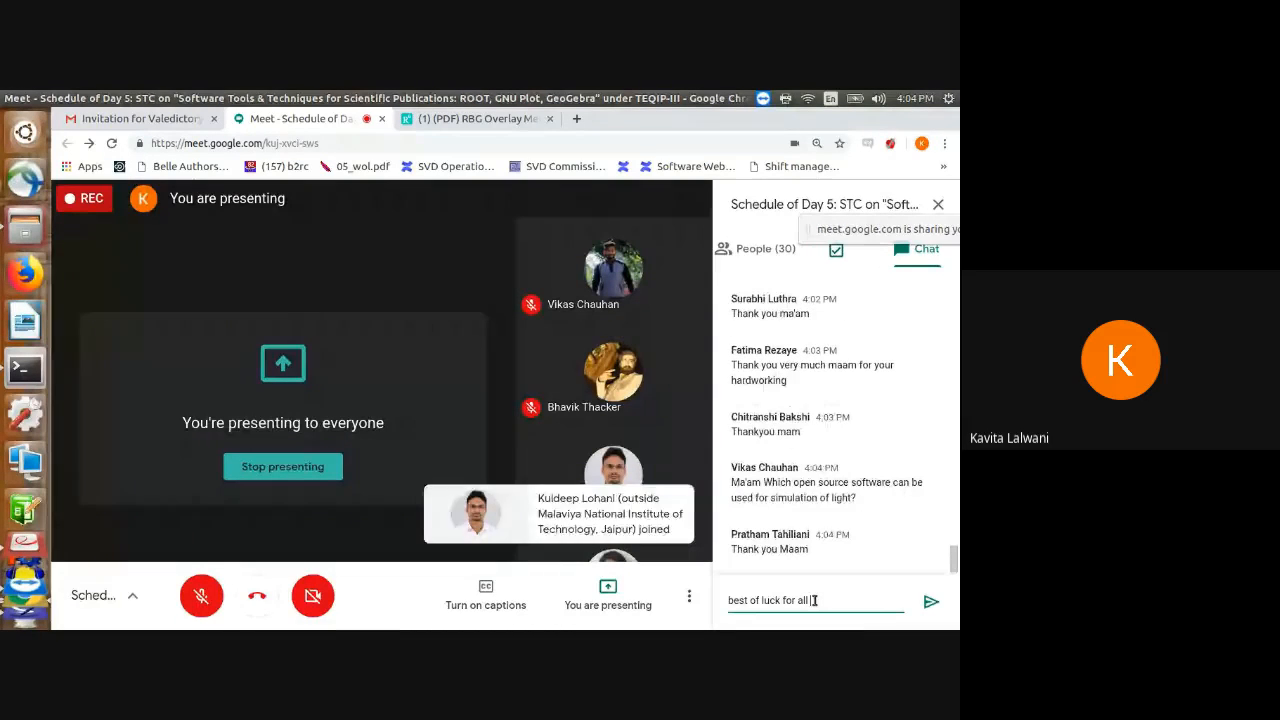
{"action": "key", "text": "BackSpace"}
{"action": "key", "text": "BackSpace"}
{"action": "key", "text": "BackSpace"}
{"action": "key", "text": "BackSpace"}
{"action": "key", "text": "BackSpace"}
{"action": "key", "text": "BackSpace"}
{"action": "key", "text": "BackSpace"}
{"action": "key", "text": "BackSpace"}
{"action": "key", "text": "BackSpace"}
{"action": "key", "text": "BackSpace"}
{"action": "key", "text": "BackSpace"}
{"action": "key", "text": "BackSpace"}
{"action": "key", "text": "BackSpace"}
{"action": "key", "text": "BackSpace"}
{"action": "key", "text": "BackSpace"}
{"action": "key", "text": "BackSpace"}
{"action": "key", "text": "BackSpace"}
{"action": "key", "text": "BackSpace"}
{"action": "key", "text": "BackSpace"}
{"action": "key", "text": "BackSpace"}
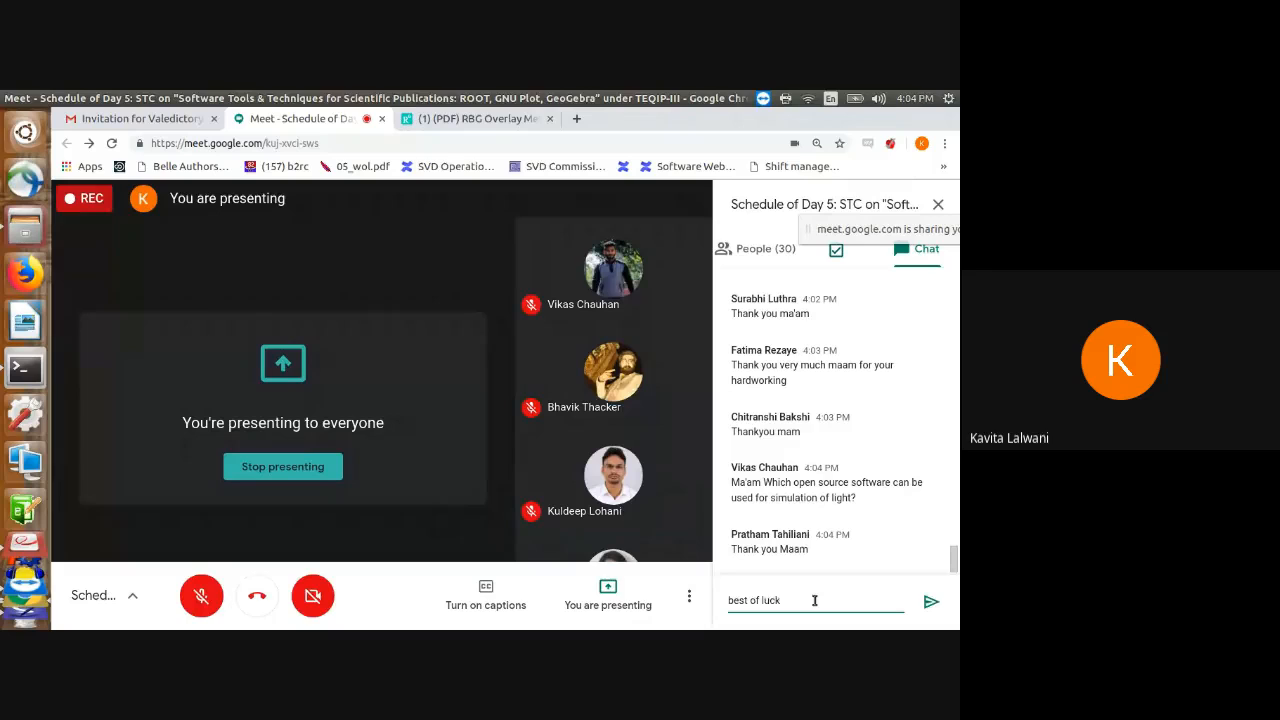
Step: Send a chat reply addressed to the participant who asked about light simulation, asking "light meaning photon?"
{"action": "type", "text": "t0"}
{"action": "key", "text": "BackSpace"}
{"action": "key", "text": "BackSpace"}
{"action": "type", "text": "To vi"}
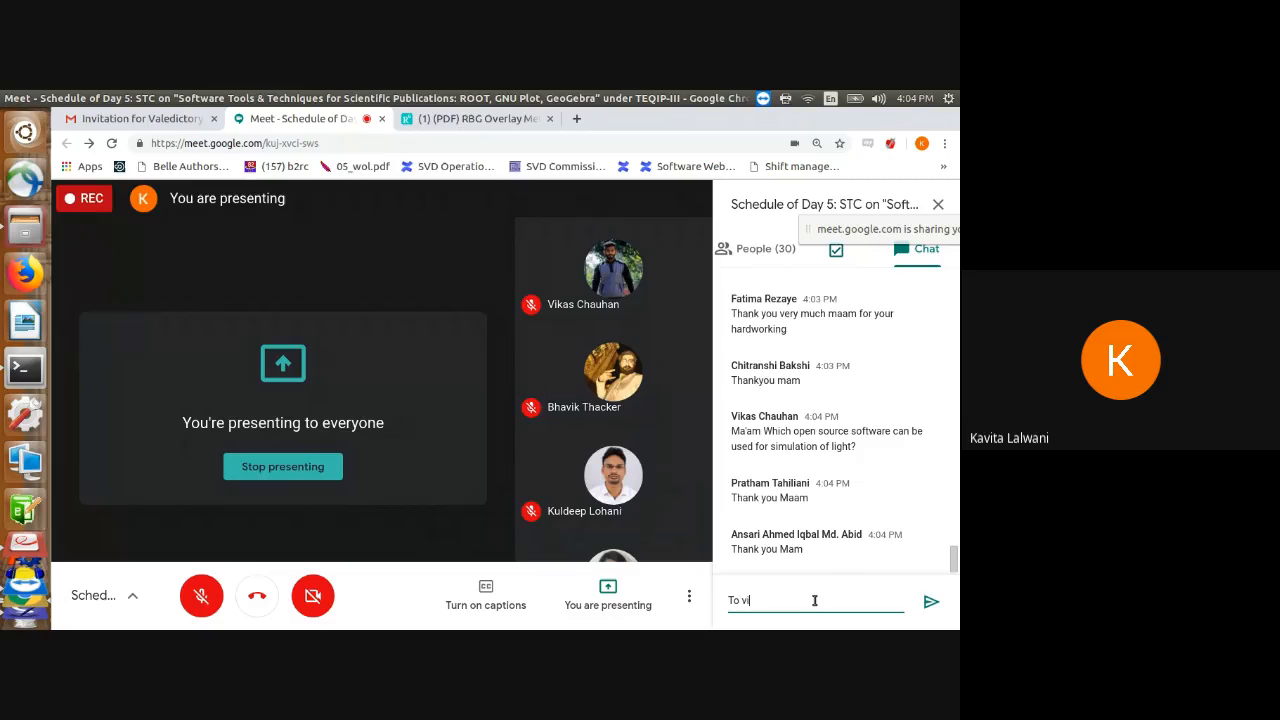
{"action": "type", "text": "kas: I"}
{"action": "type", "text": "ight meaning photon?"}
{"action": "key", "text": "Return"}
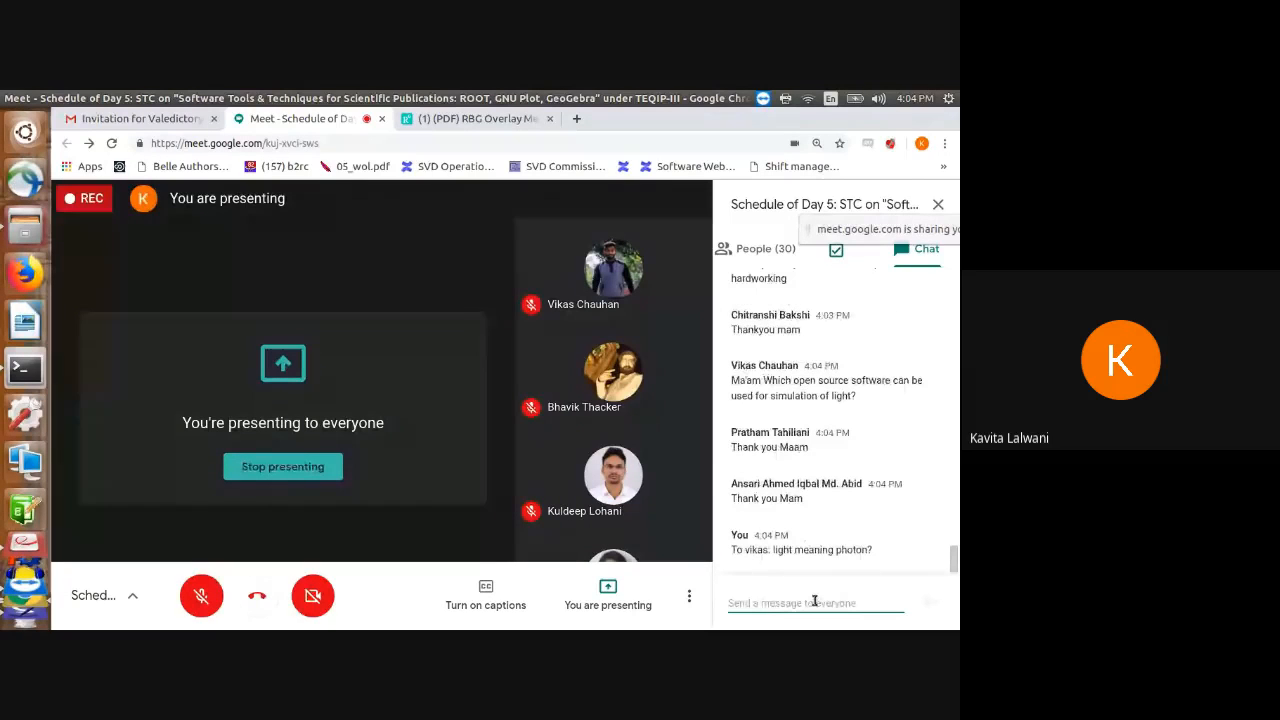
Step: Send the follow-up chat message "in terms of beam"
{"action": "type", "text": "and"}
{"action": "key", "text": "BackSpace"}
{"action": "key", "text": "BackSpace"}
{"action": "key", "text": "BackSpace"}
{"action": "type", "text": "in terms"}
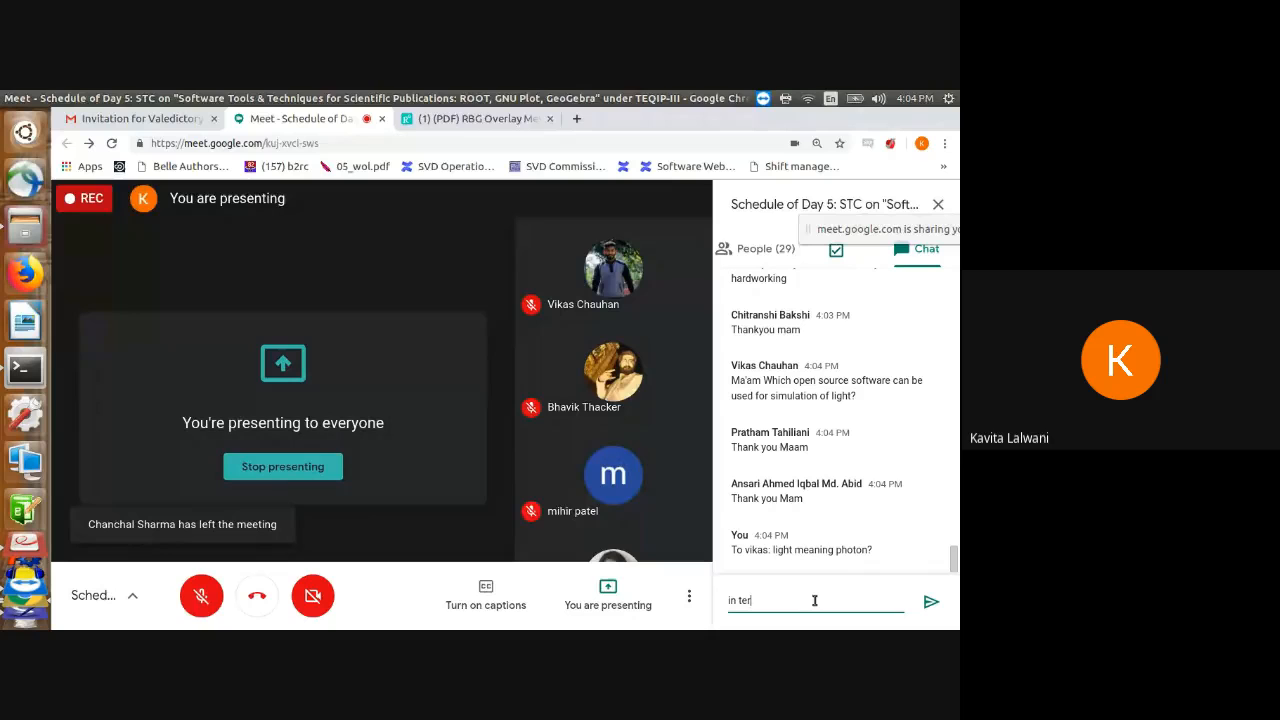
{"action": "type", "text": " of ba"}
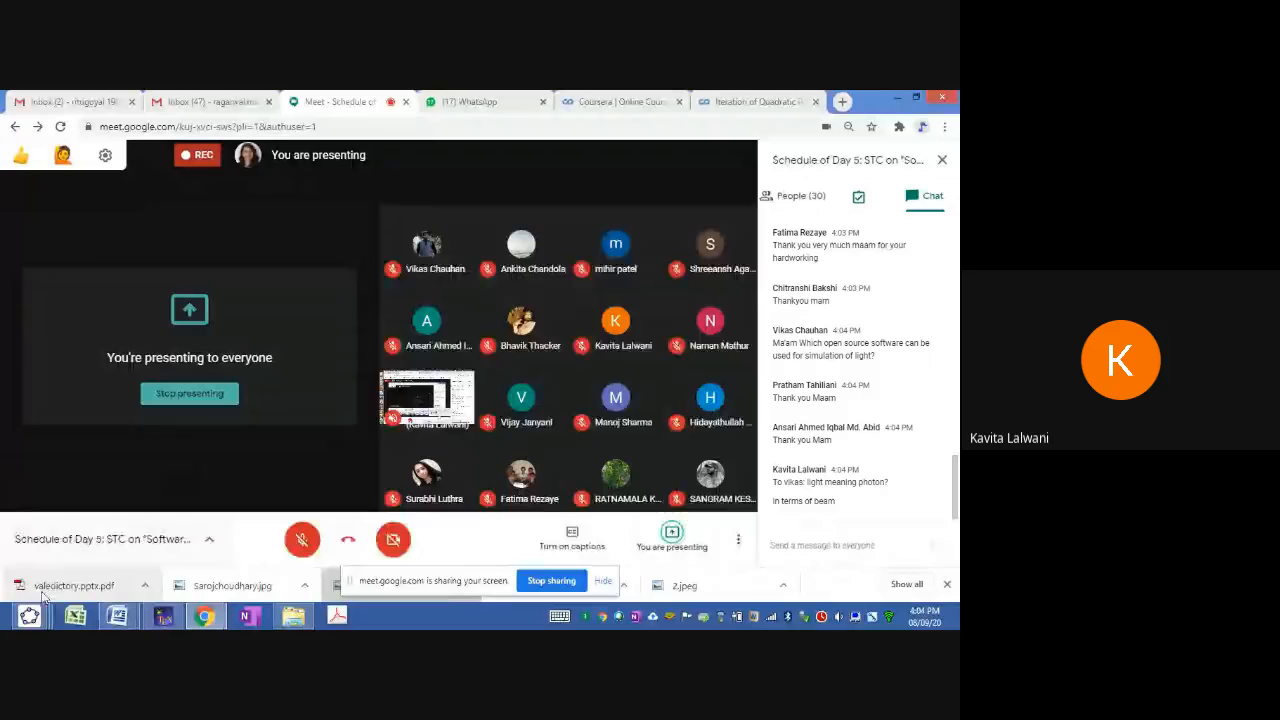
Step: Switch to the GeoGebra Classic 5 window and start a new blank file, discarding the unsaved changes
{"action": "mouse_move", "coordinate": [30, 617]}
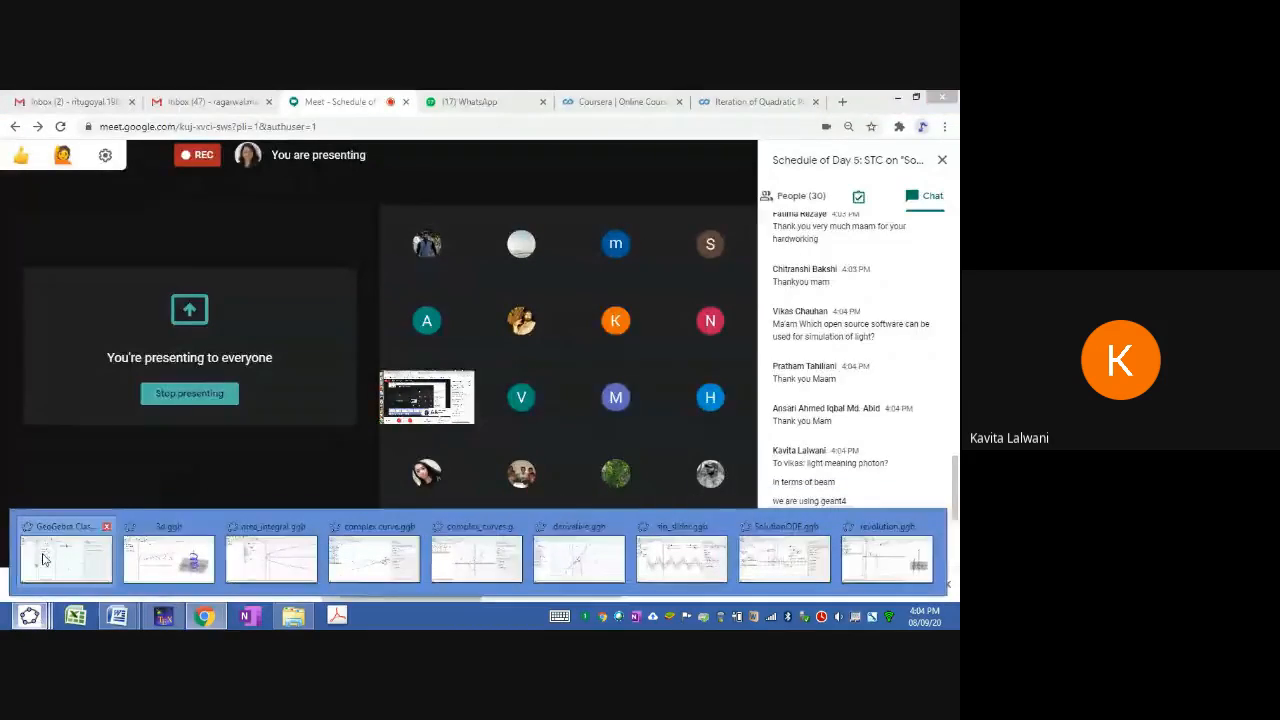
{"action": "left_click", "coordinate": [66, 550]}
{"action": "left_click", "coordinate": [12, 115]}
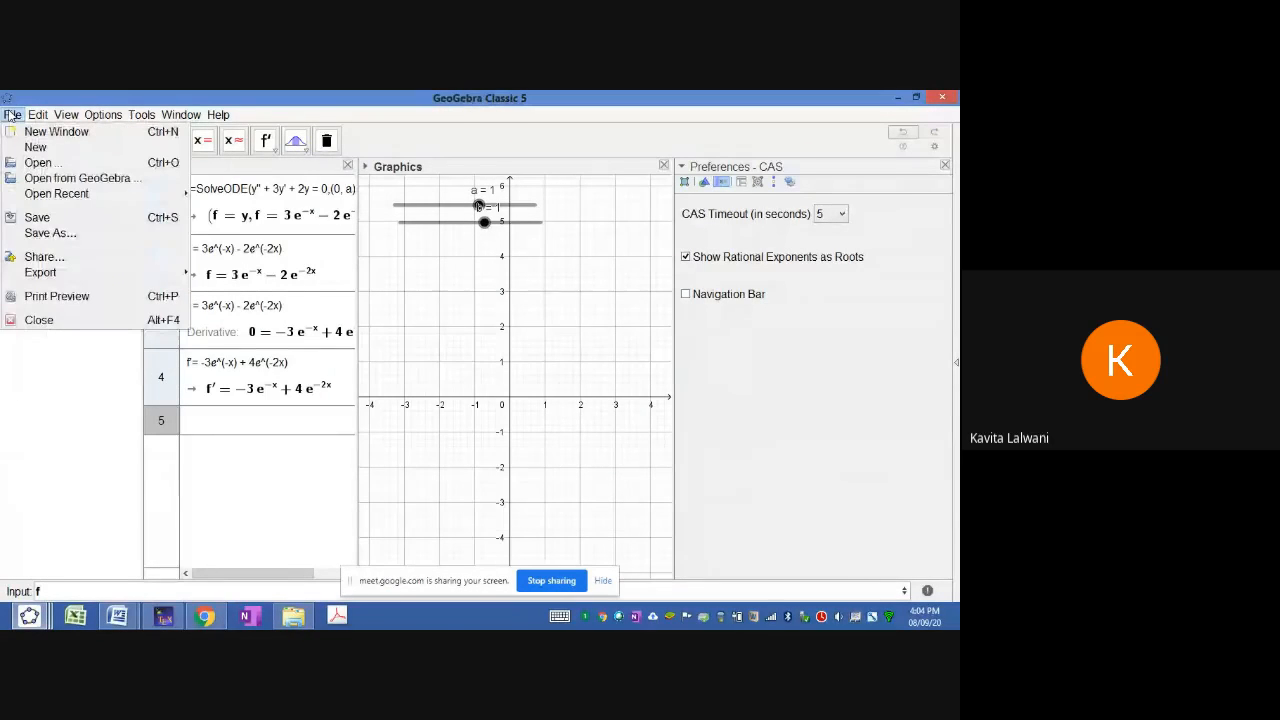
{"action": "left_click", "coordinate": [40, 147]}
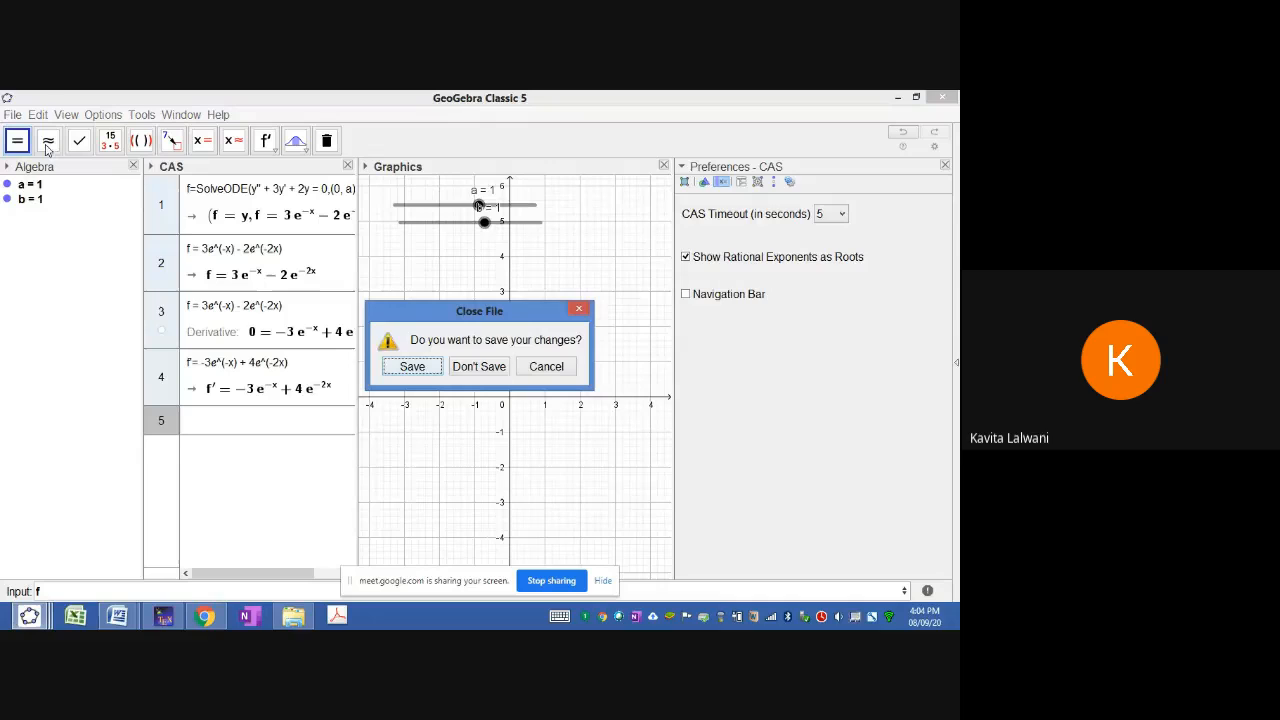
{"action": "left_click", "coordinate": [466, 368]}
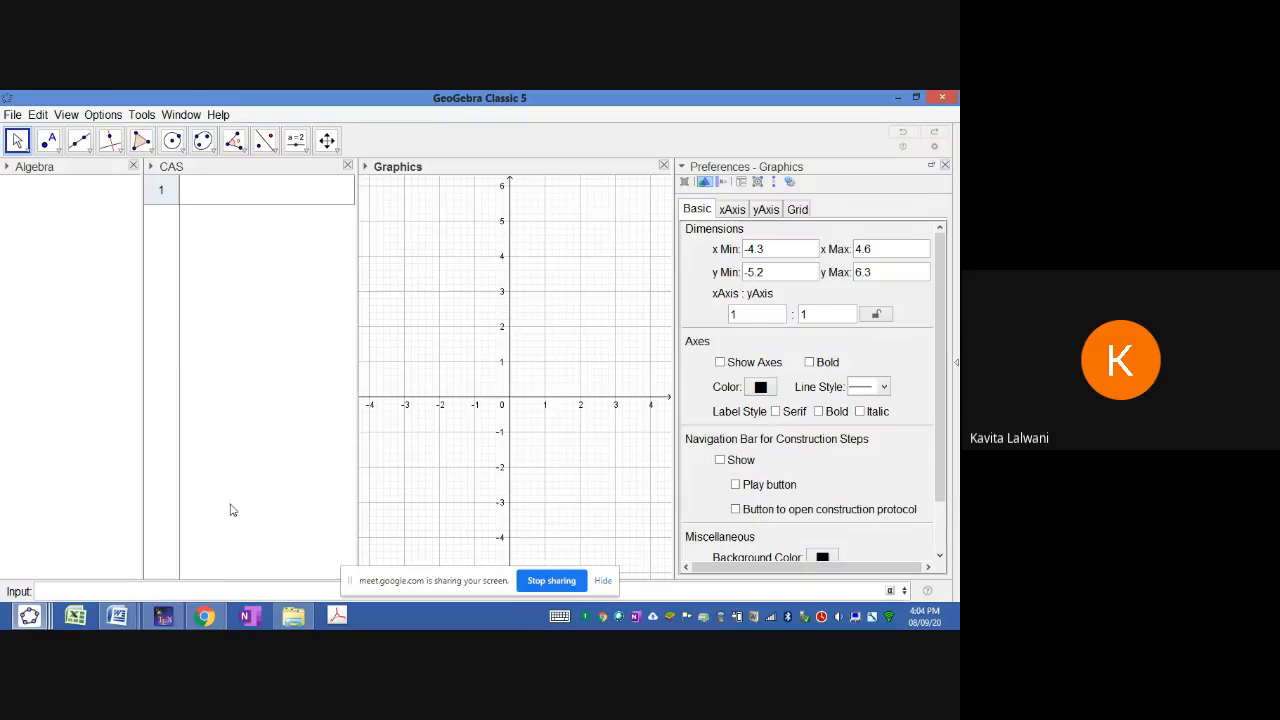
Step: Switch back to the Google Meet window and check the latest chat messages
{"action": "left_click", "coordinate": [200, 618]}
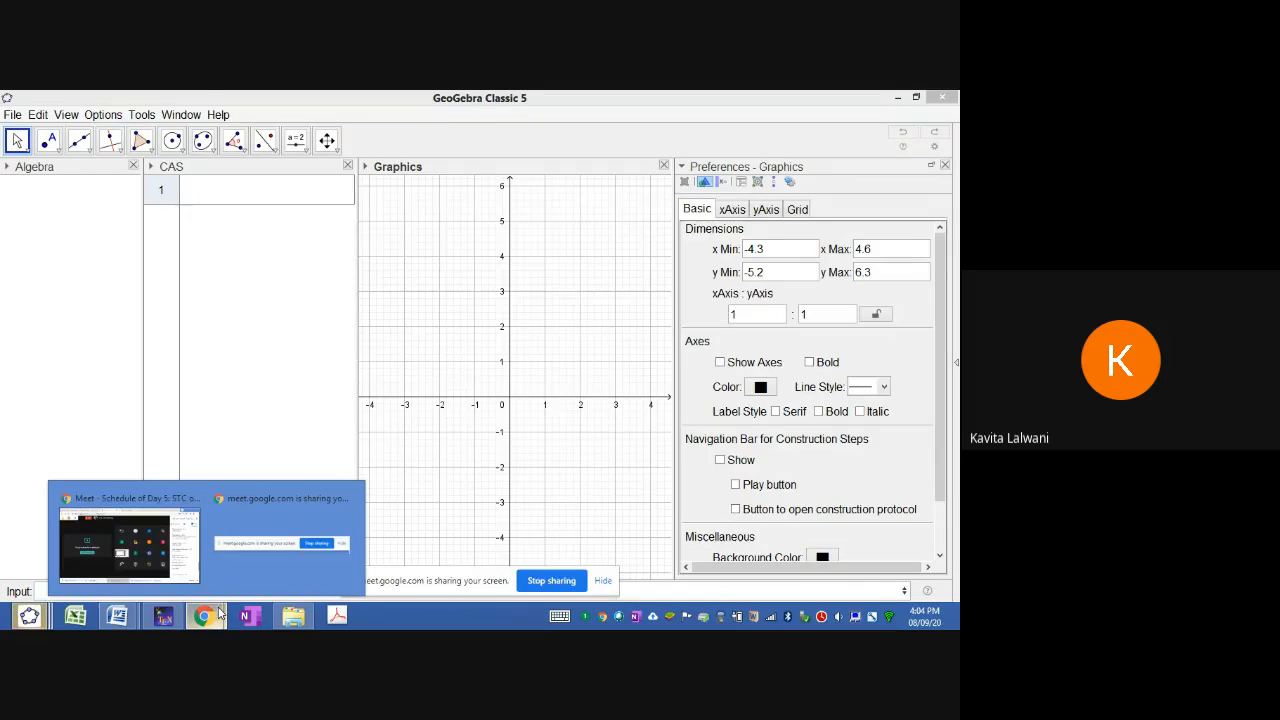
{"action": "left_click", "coordinate": [163, 542]}
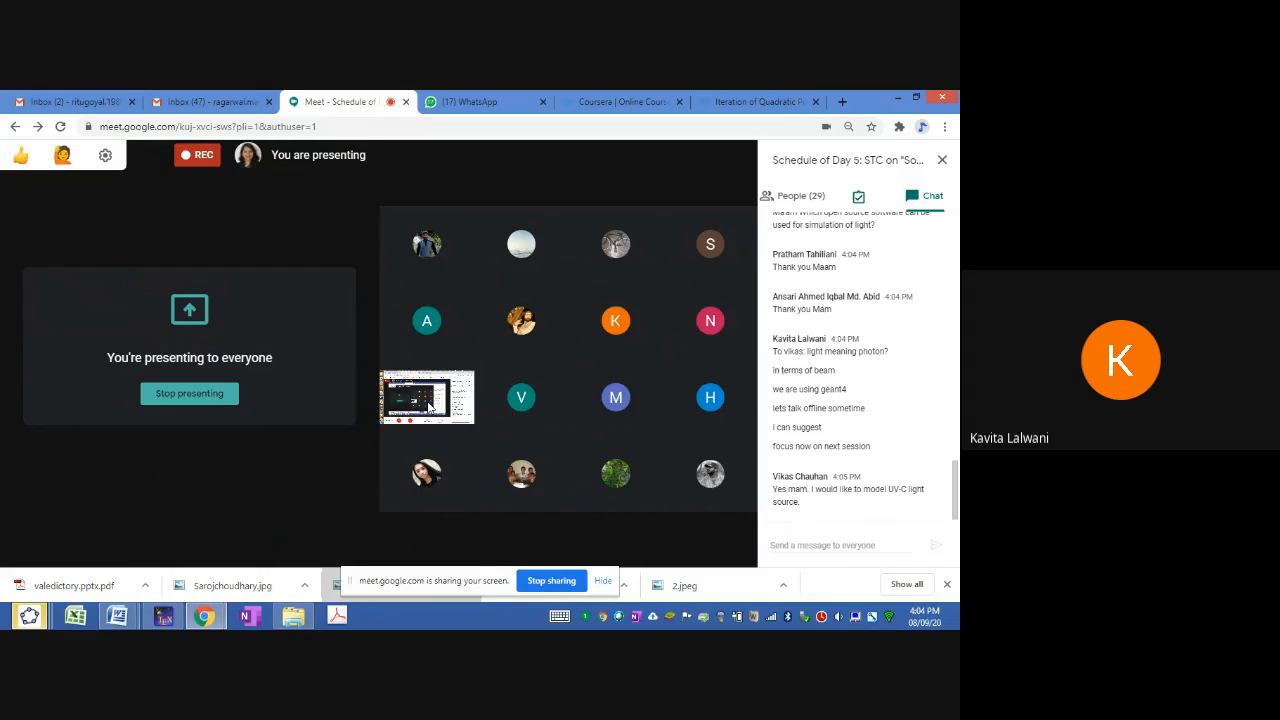
{"action": "mouse_move", "coordinate": [589, 321]}
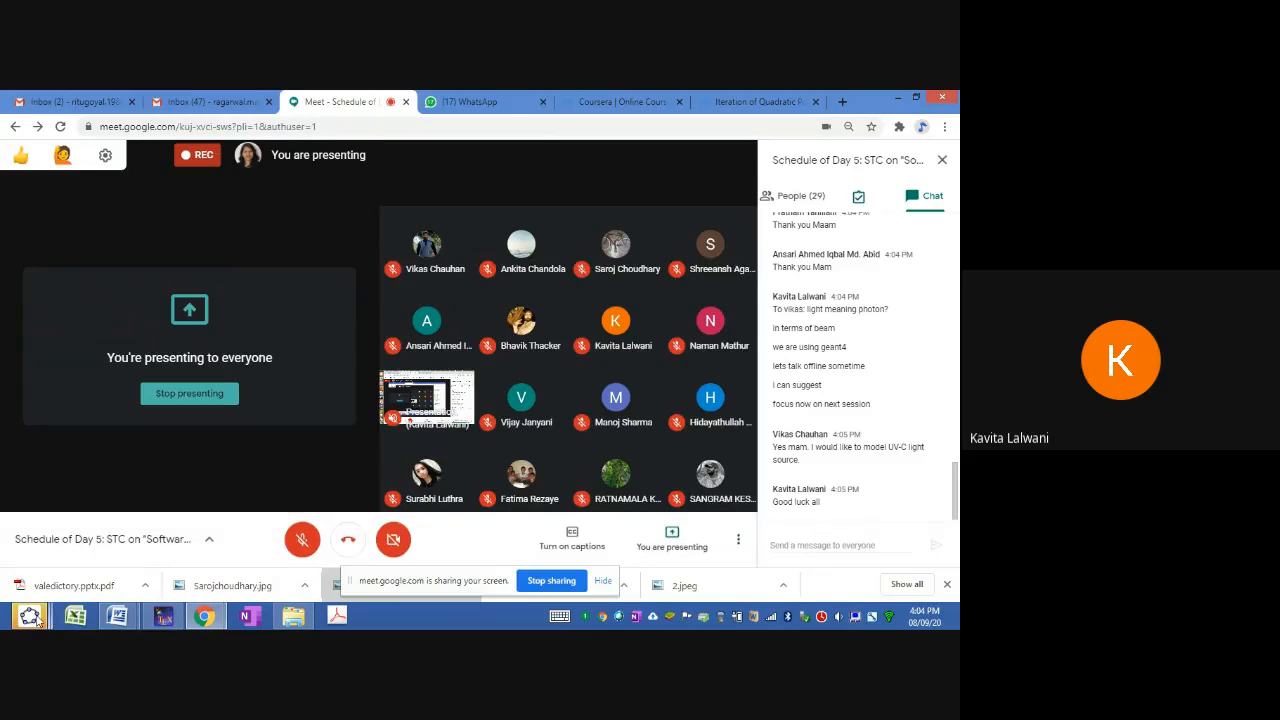
Step: Switch to the blank GeoGebra Classic 5 window, un-maximize it and resize it so the meeting chat stays visible beside it
{"action": "mouse_move", "coordinate": [30, 617]}
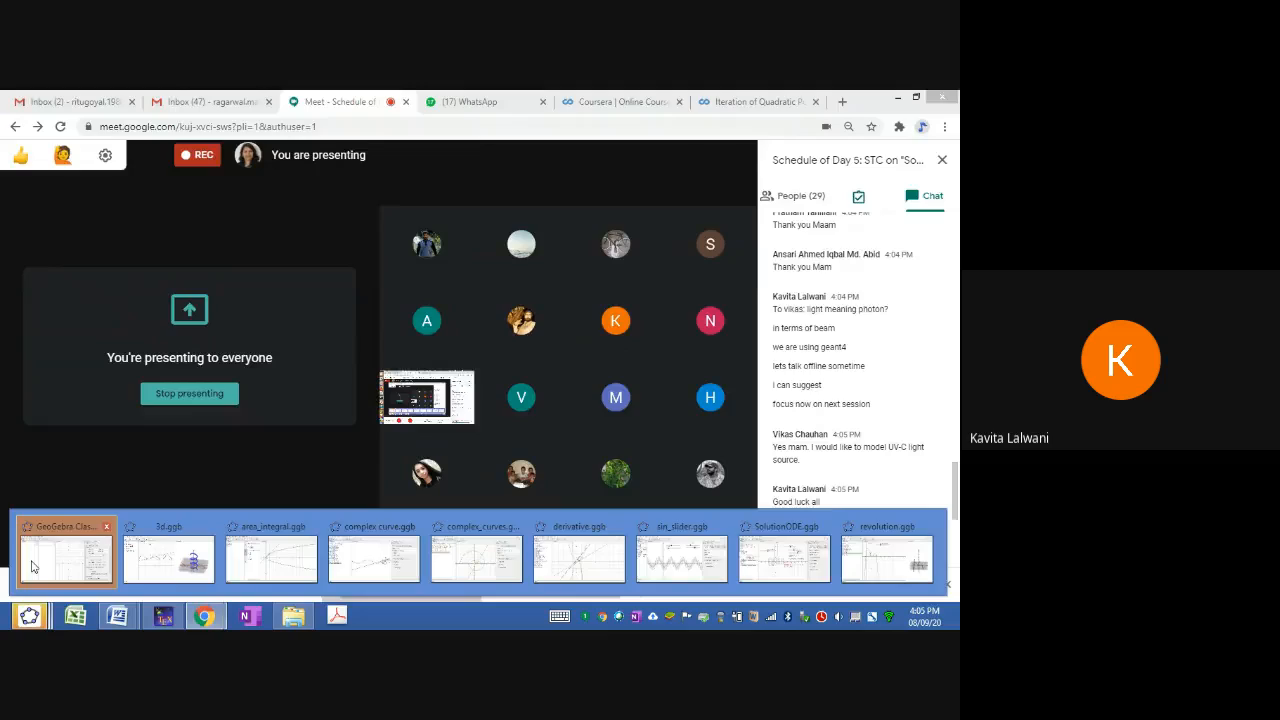
{"action": "left_click", "coordinate": [32, 567]}
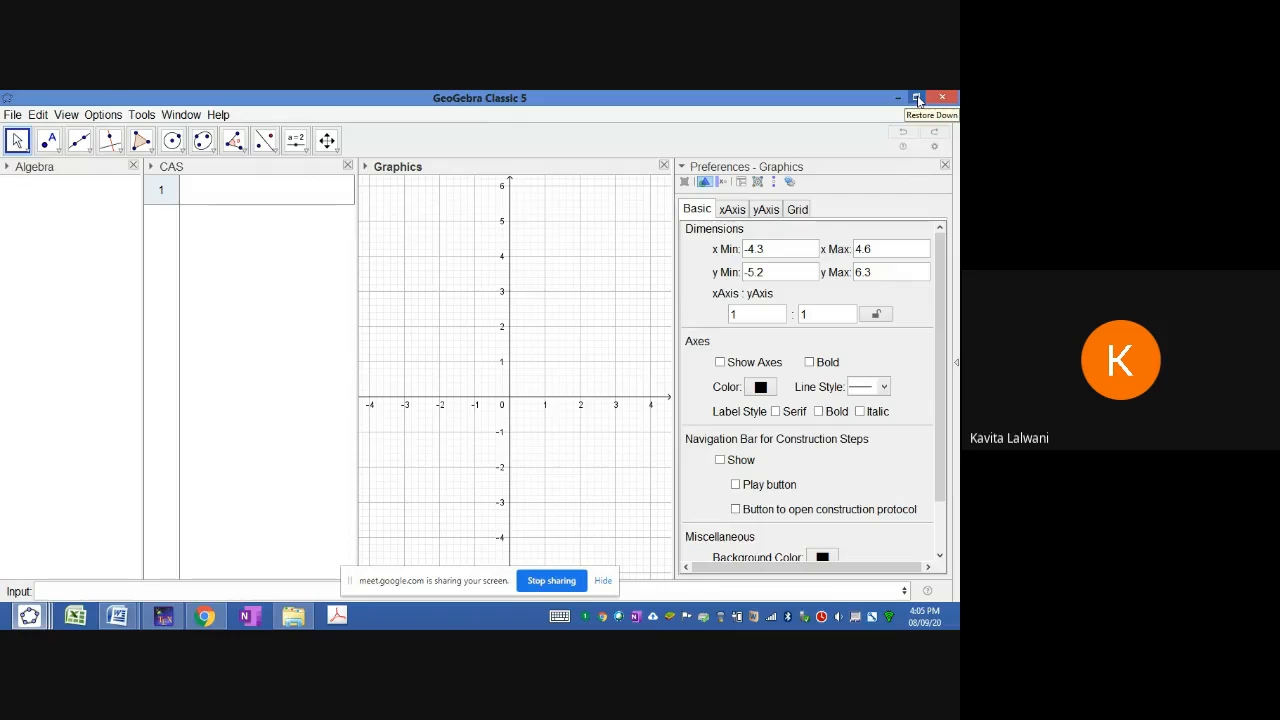
{"action": "left_click", "coordinate": [917, 98]}
{"action": "left_click_drag", "start_coordinate": [536, 145], "coordinate": [332, 108]}
{"action": "left_click_drag", "start_coordinate": [556, 514], "coordinate": [771, 591]}
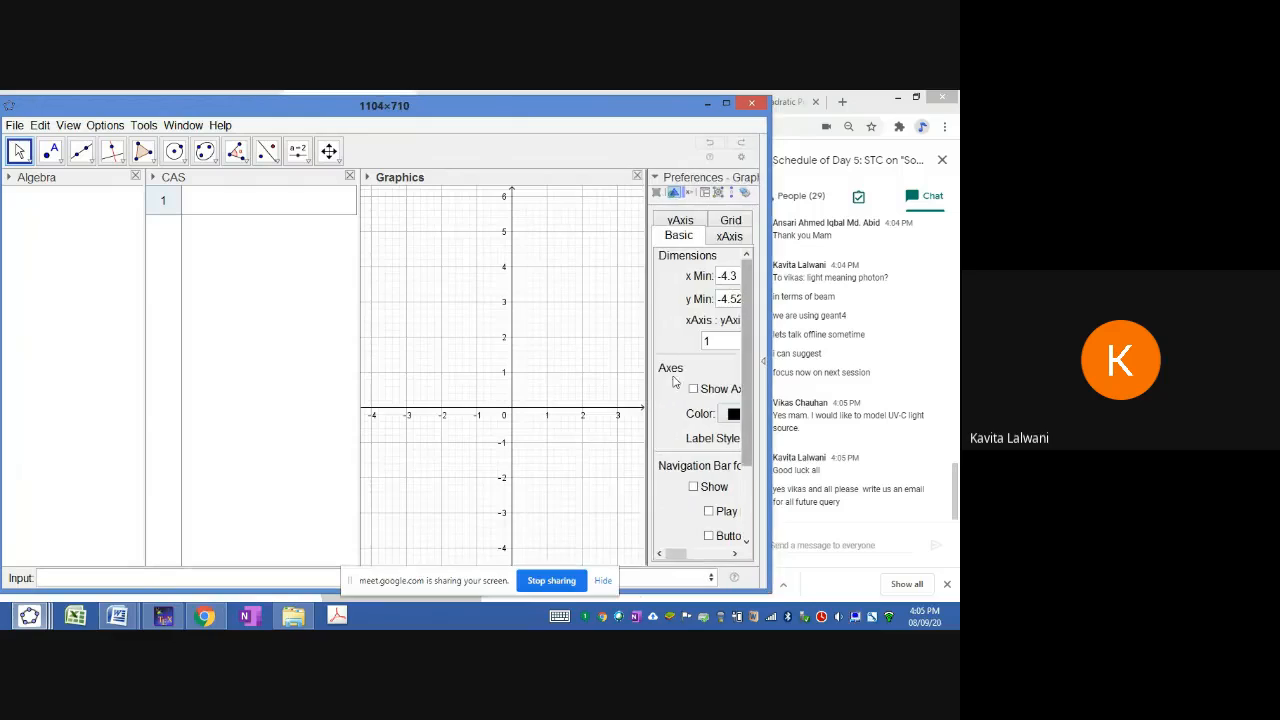
Step: Narrow the Algebra, CAS and Graphics views and give the Preferences view more width
{"action": "left_click_drag", "start_coordinate": [648, 381], "coordinate": [571, 387]}
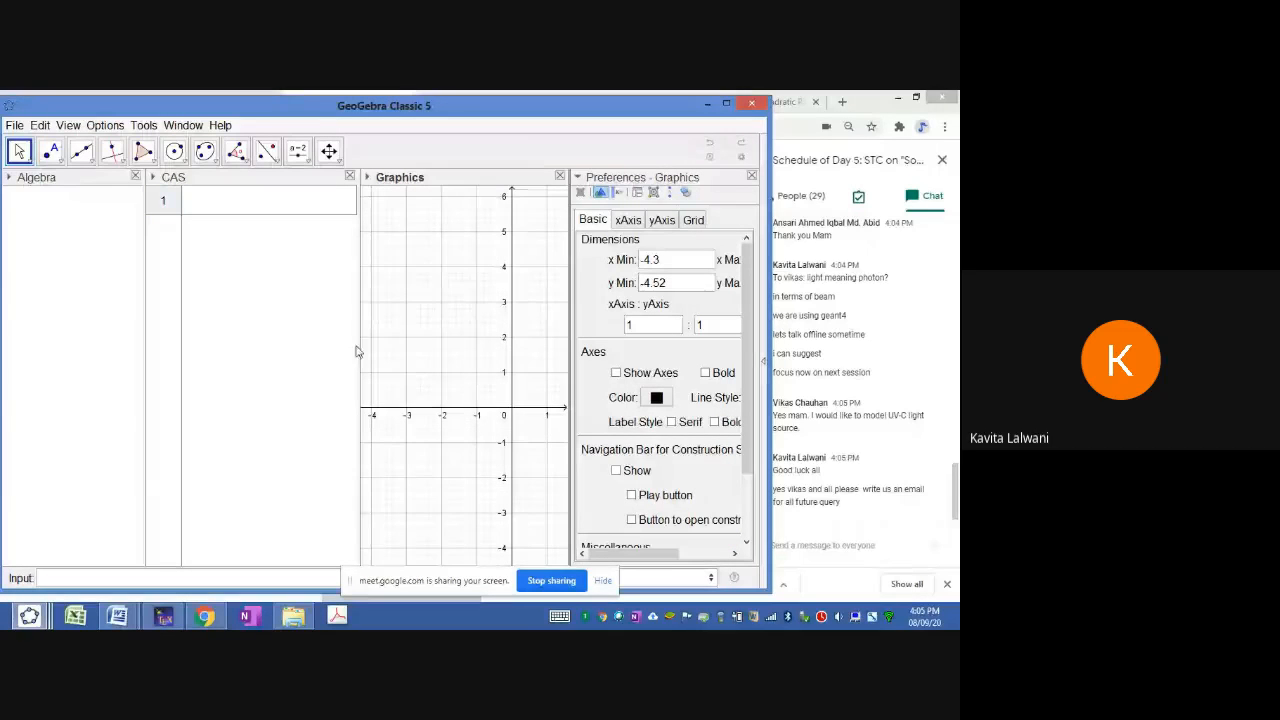
{"action": "left_click_drag", "start_coordinate": [358, 349], "coordinate": [288, 341]}
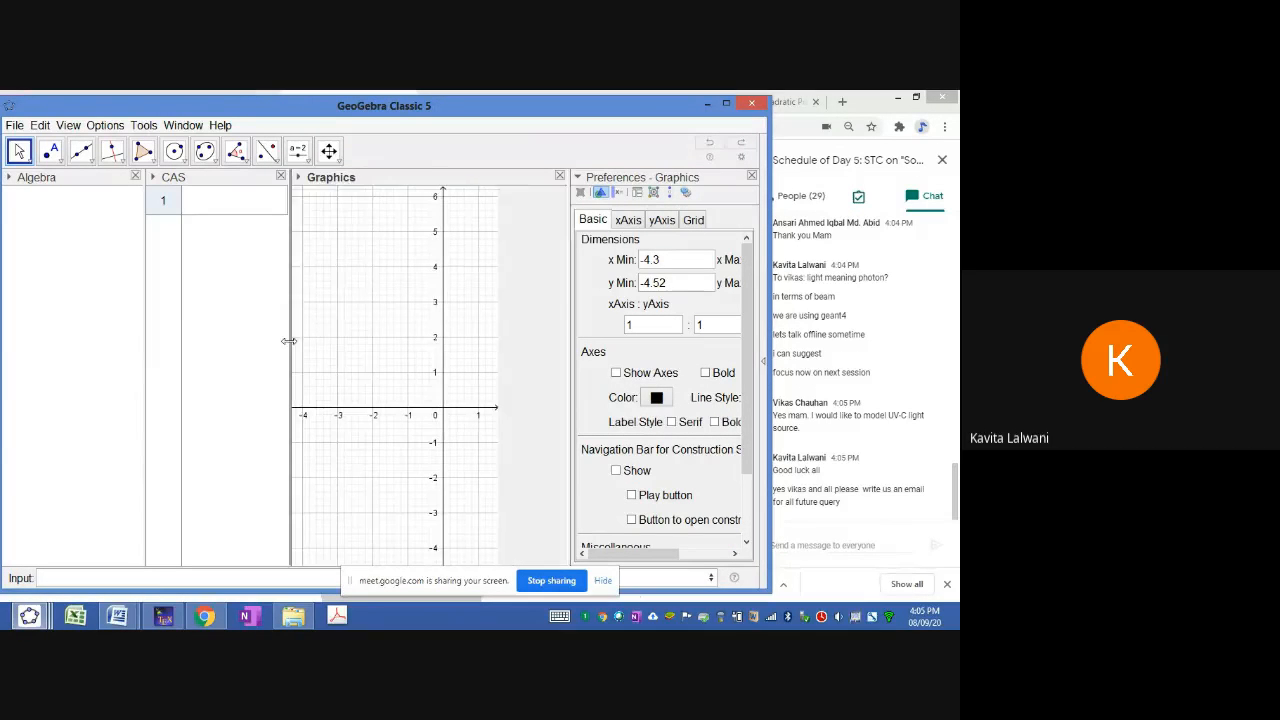
{"action": "left_click_drag", "start_coordinate": [144, 328], "coordinate": [116, 322]}
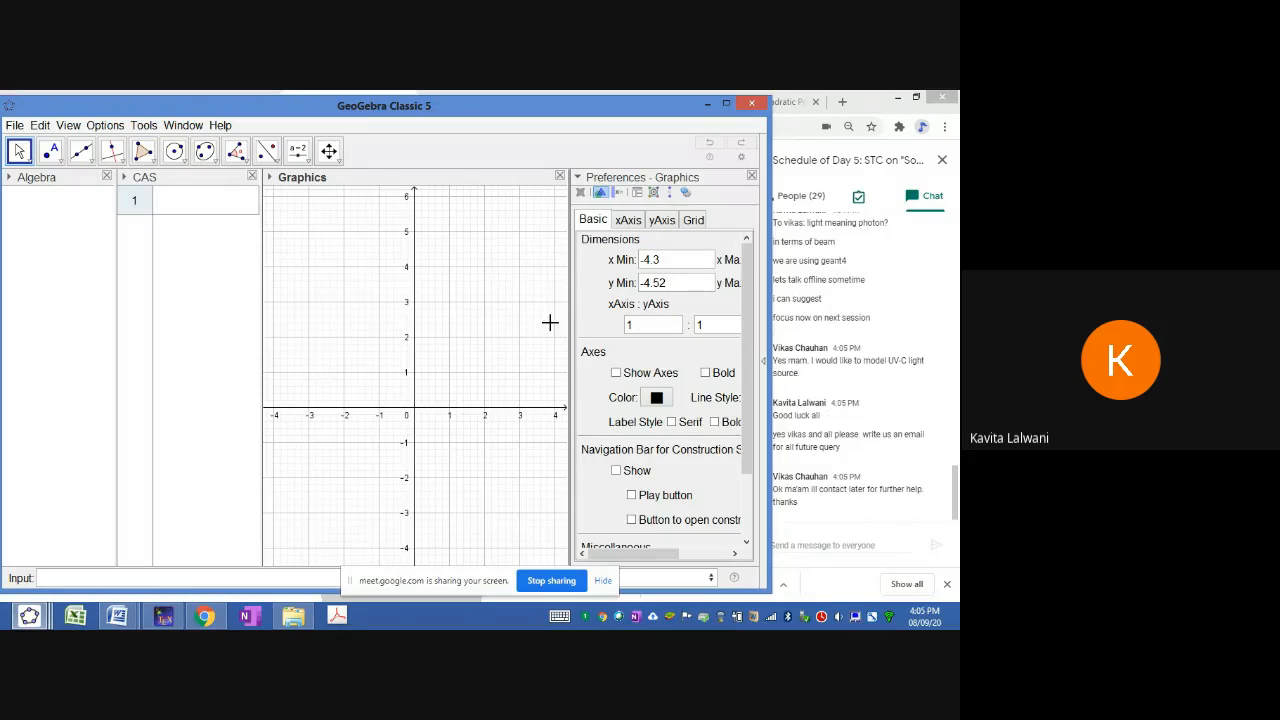
{"action": "left_click_drag", "start_coordinate": [565, 322], "coordinate": [530, 322]}
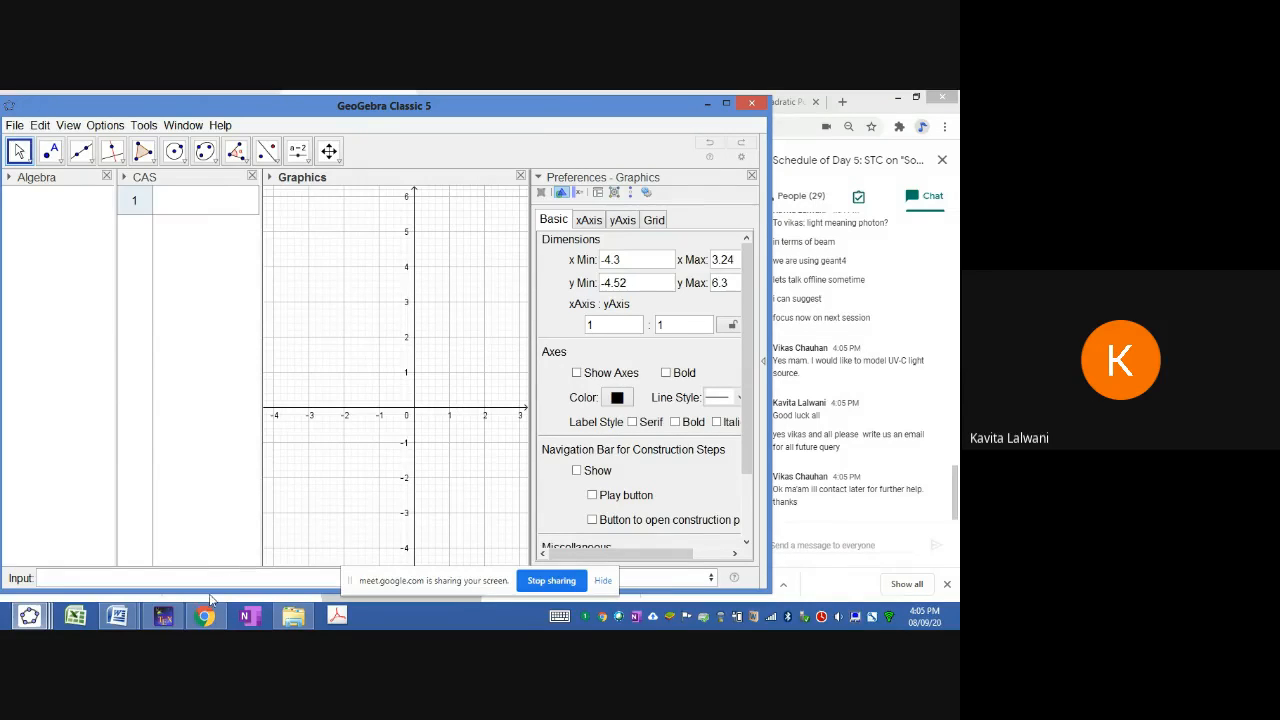
Step: Return to the Google Meet window and turn on the microphone and camera
{"action": "left_click", "coordinate": [778, 437]}
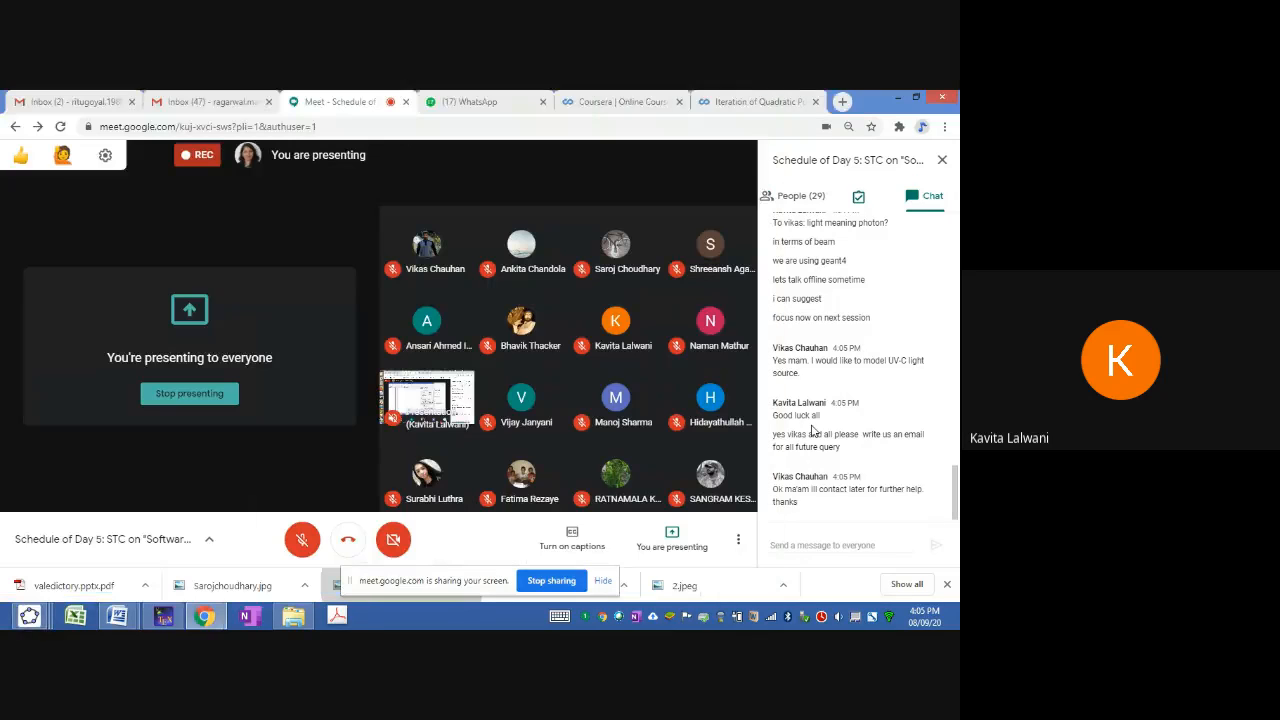
{"action": "left_click", "coordinate": [301, 541]}
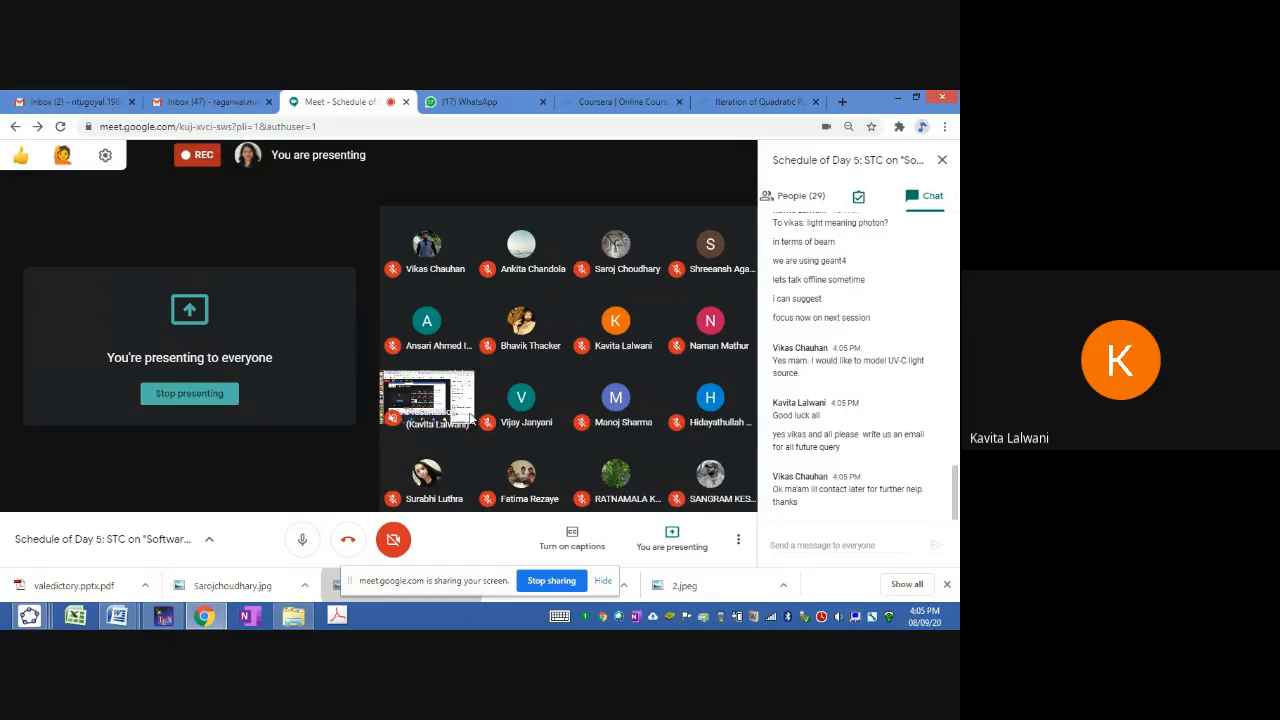
{"action": "left_click", "coordinate": [303, 538]}
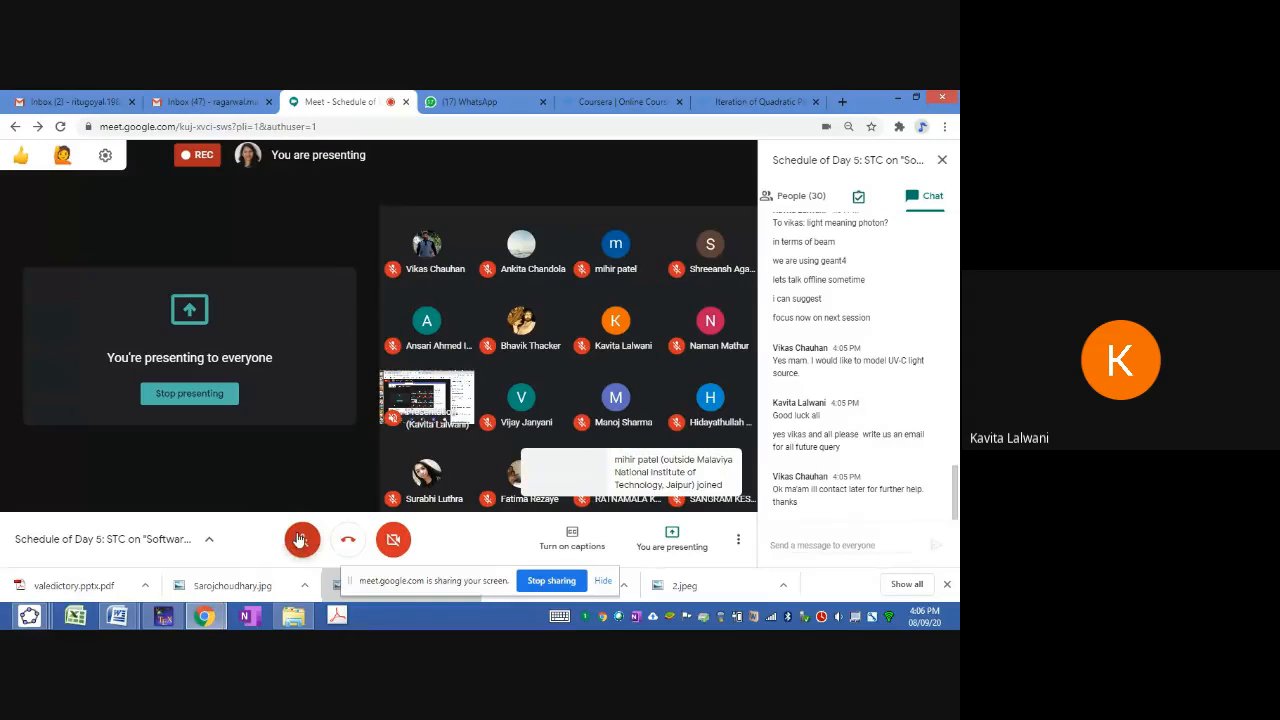
{"action": "left_click", "coordinate": [302, 538]}
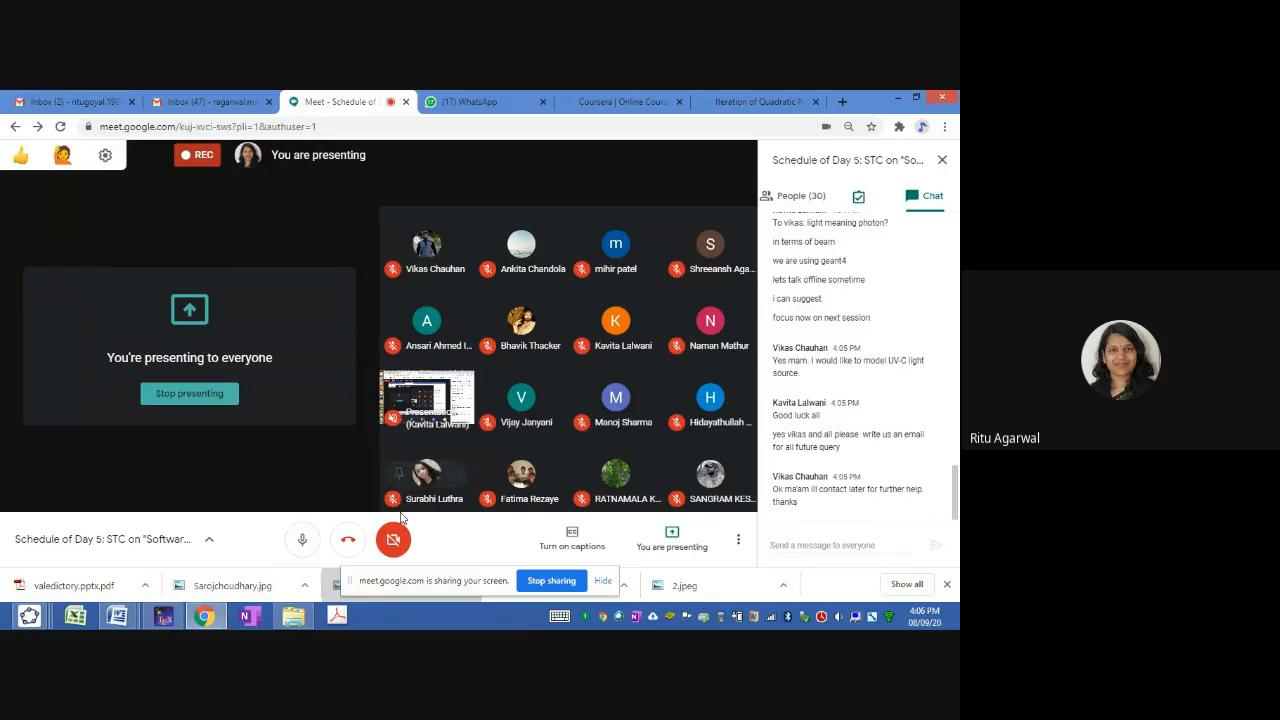
{"action": "left_click", "coordinate": [393, 539]}
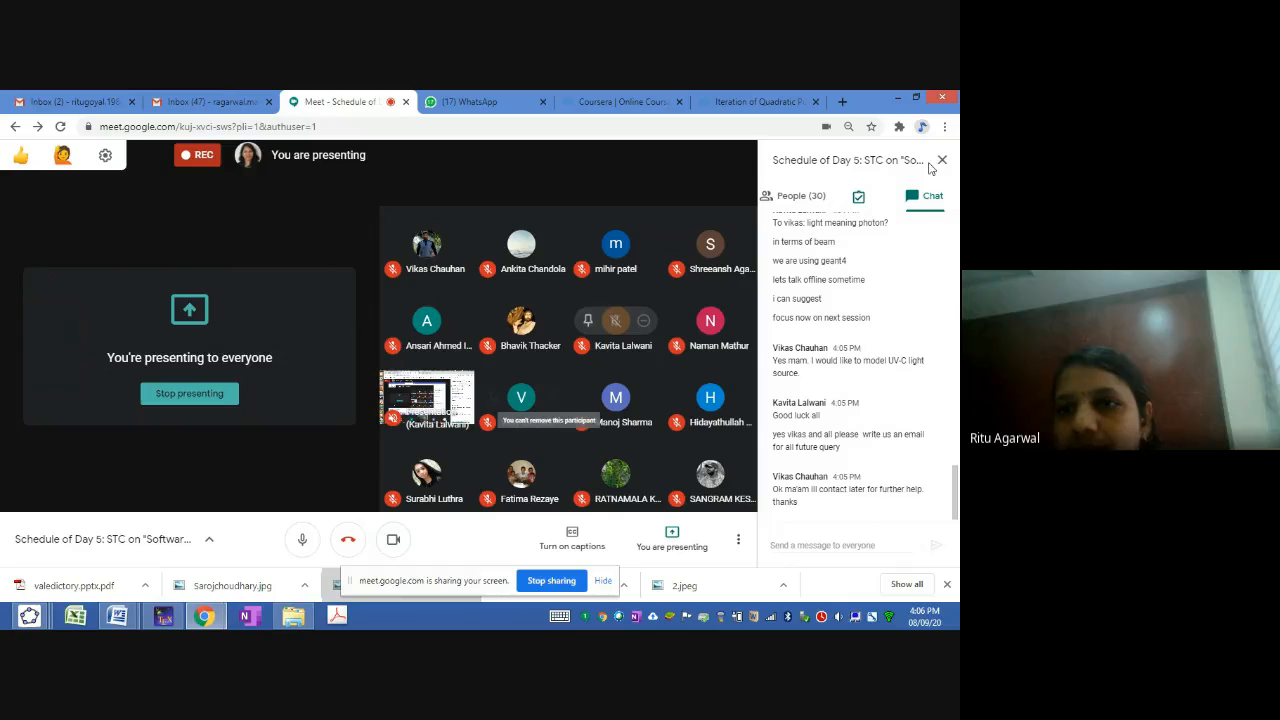
Step: Hide the meeting chat to check the participant grid, and reopen it to read the new messages
{"action": "left_click", "coordinate": [941, 160]}
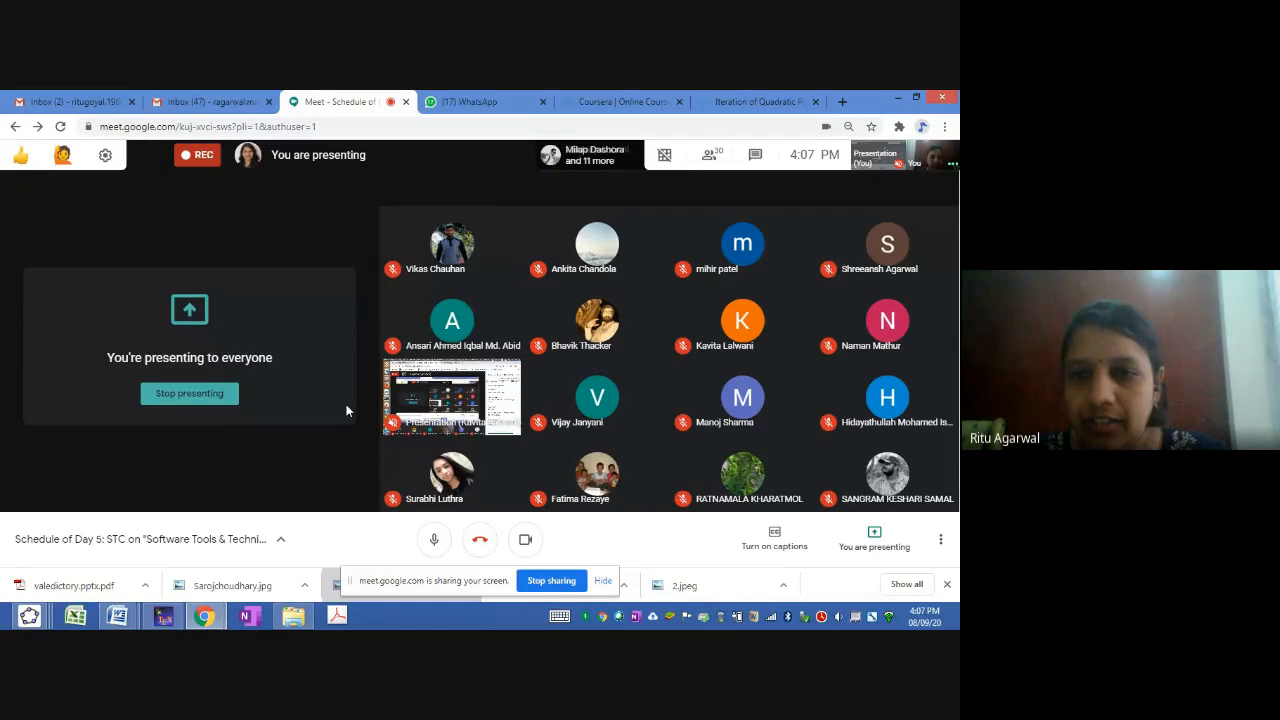
{"action": "left_click", "coordinate": [754, 158]}
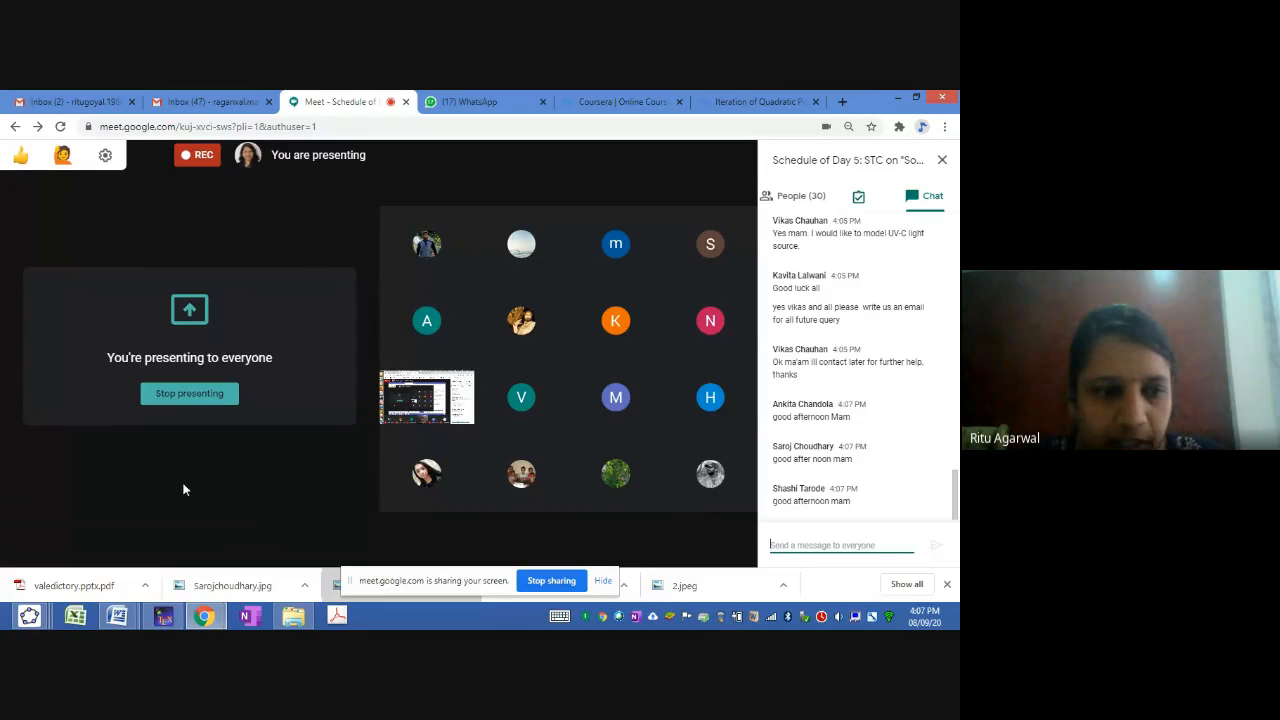
{"action": "mouse_move", "coordinate": [146, 511]}
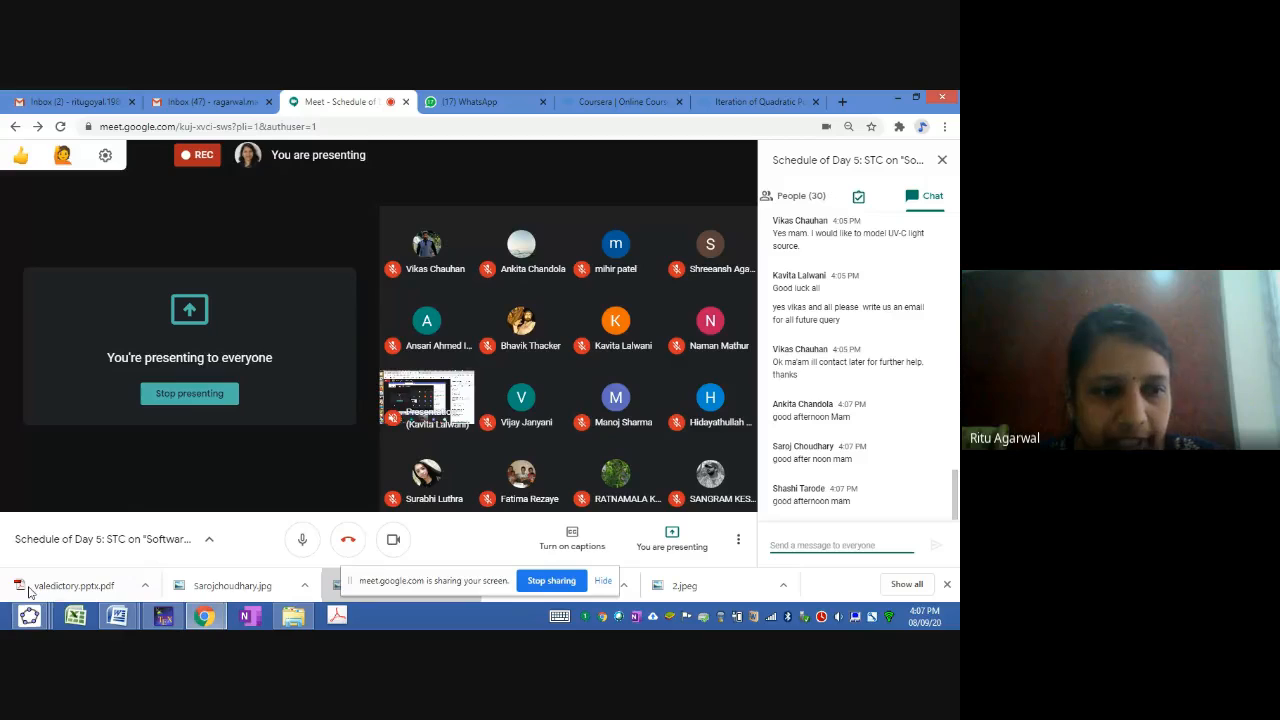
Step: Switch back to the blank GeoGebra window, narrow it slightly to uncover the meeting chat, and close the CAS view
{"action": "mouse_move", "coordinate": [30, 617]}
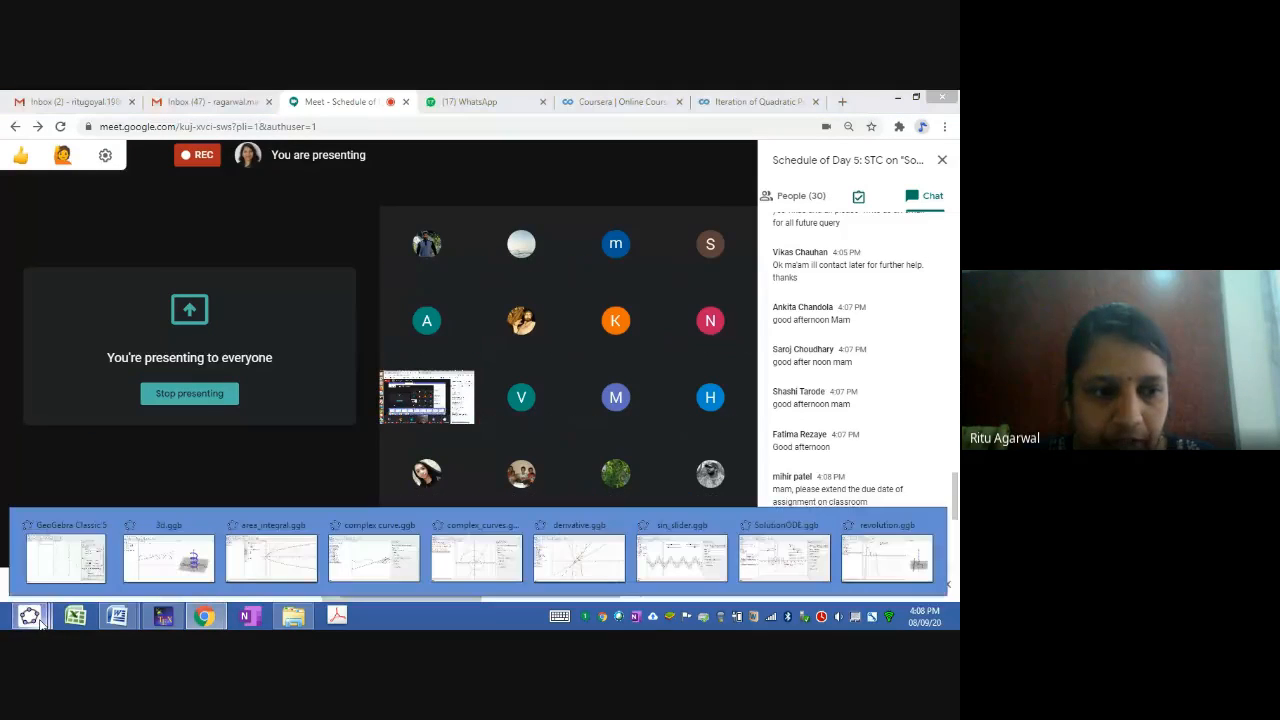
{"action": "left_click", "coordinate": [65, 556]}
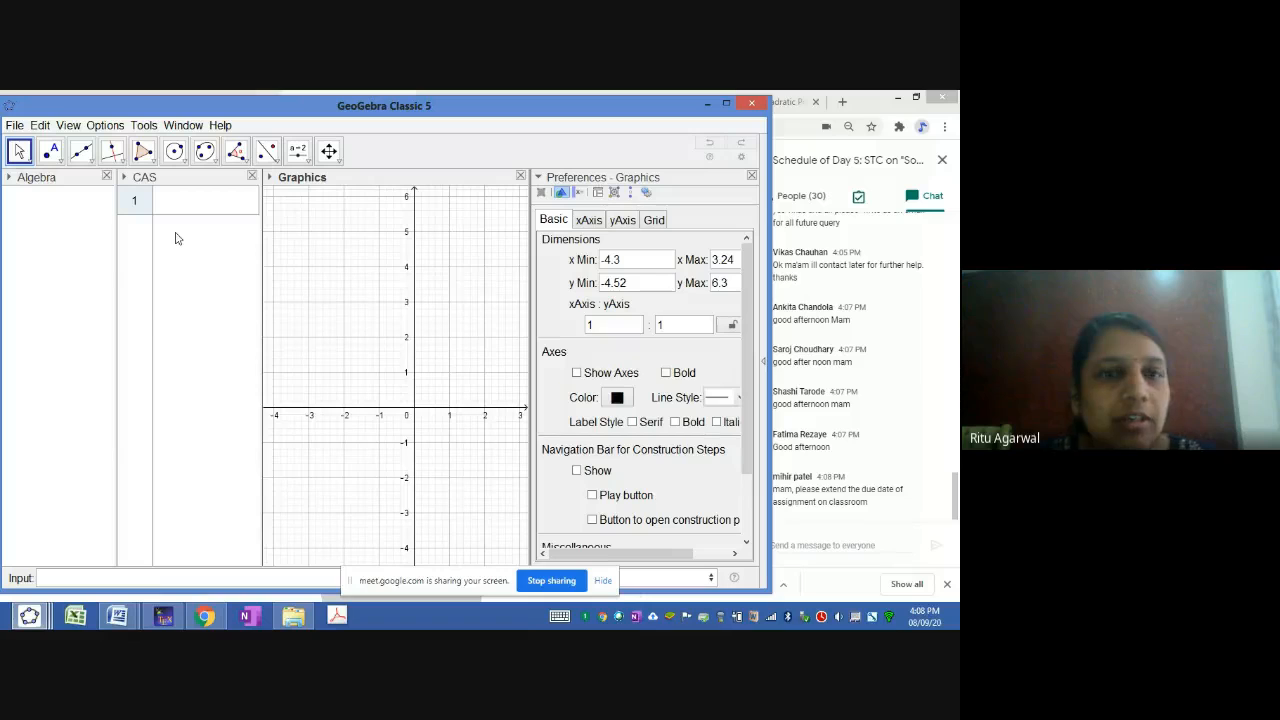
{"action": "mouse_move", "coordinate": [769, 421]}
{"action": "left_mouse_down"}
{"action": "mouse_move", "coordinate": [728, 418]}
{"action": "mouse_move", "coordinate": [751, 413]}
{"action": "left_mouse_up"}
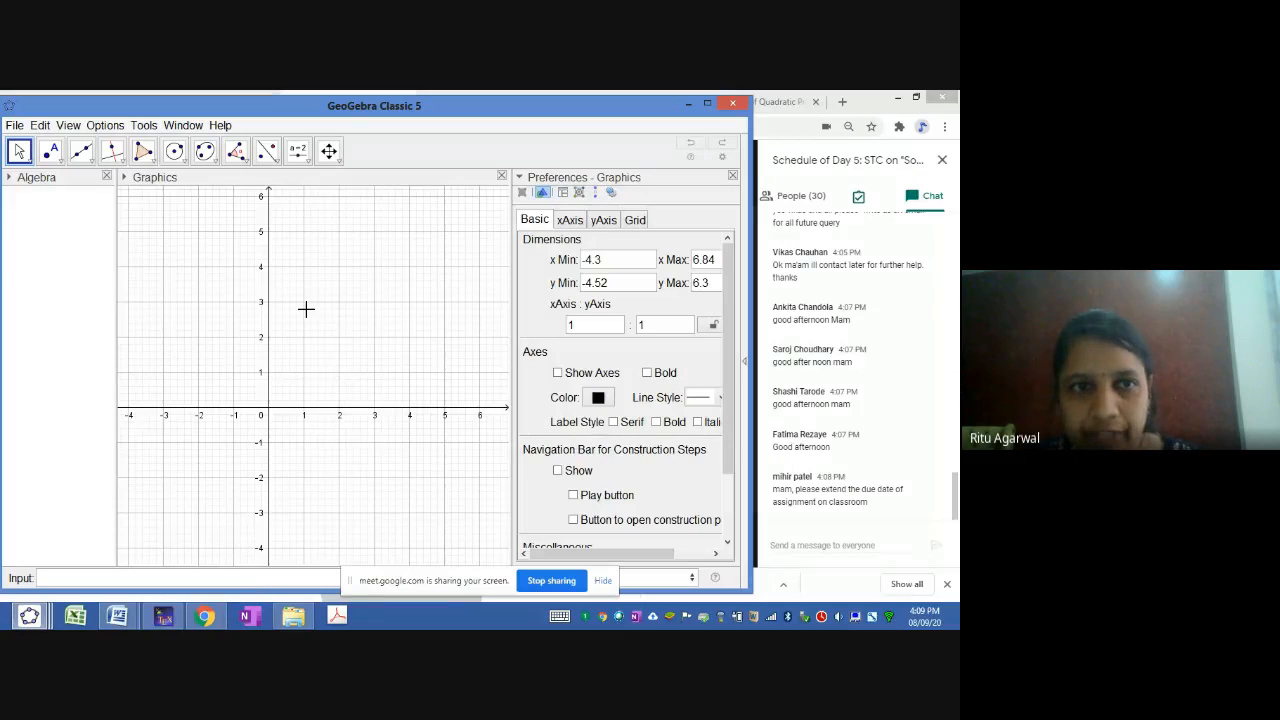
Step: Use the Move Graphics View tool to bring the origin close to the centre of the Graphics view
{"action": "left_click", "coordinate": [329, 152]}
{"action": "left_click_drag", "start_coordinate": [254, 334], "coordinate": [303, 292]}
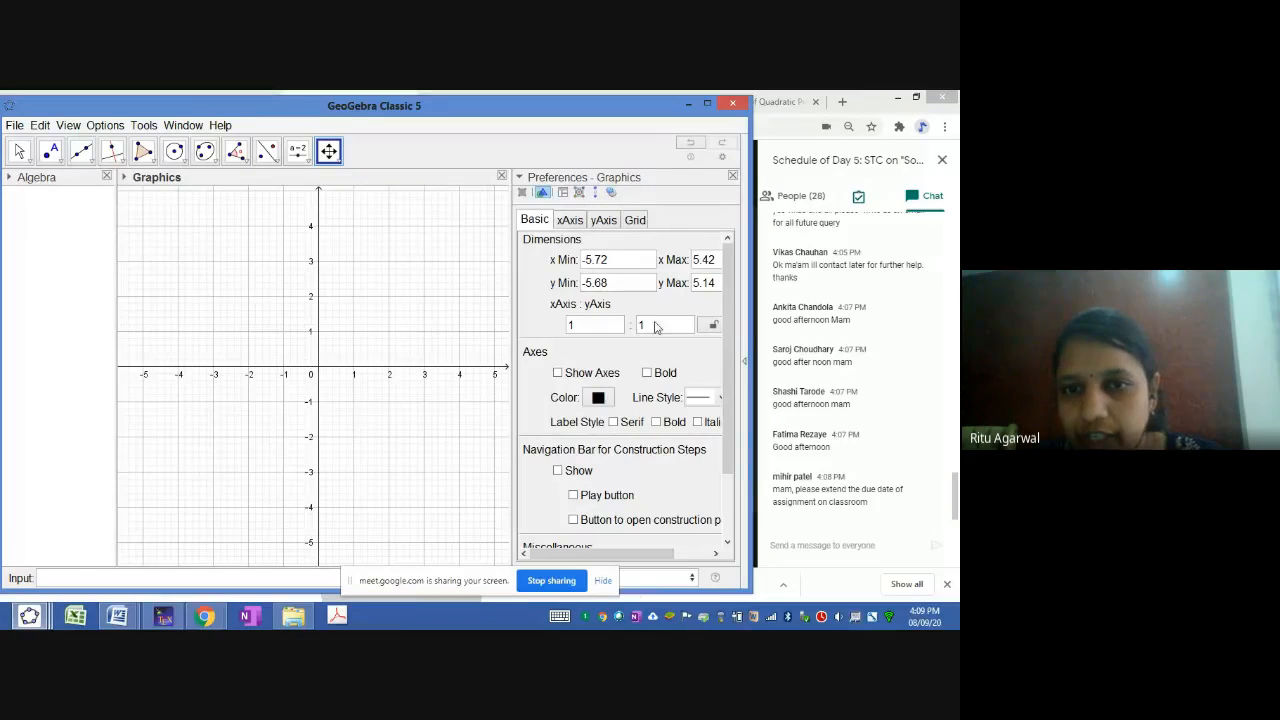
Step: Set the xAxis : yAxis ratio of the Graphics view to 1 : 3
{"action": "left_click", "coordinate": [655, 326]}
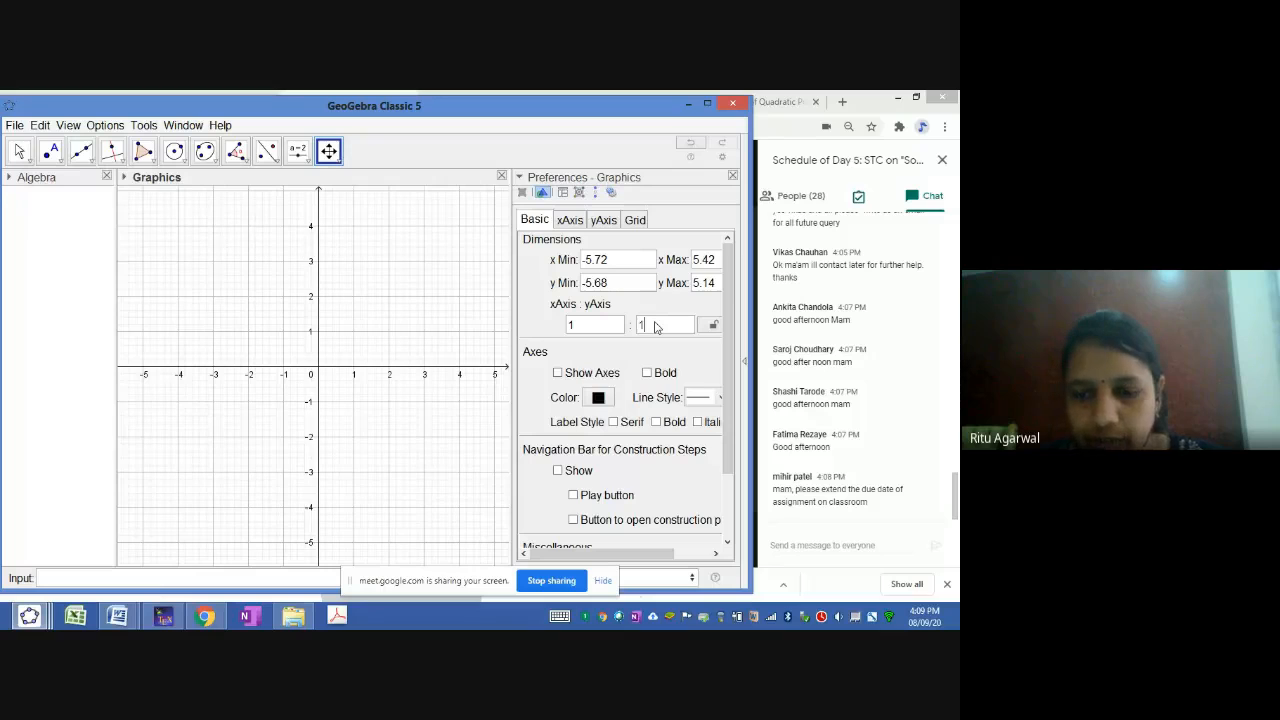
{"action": "key", "text": "BackSpace"}
{"action": "type", "text": "3"}
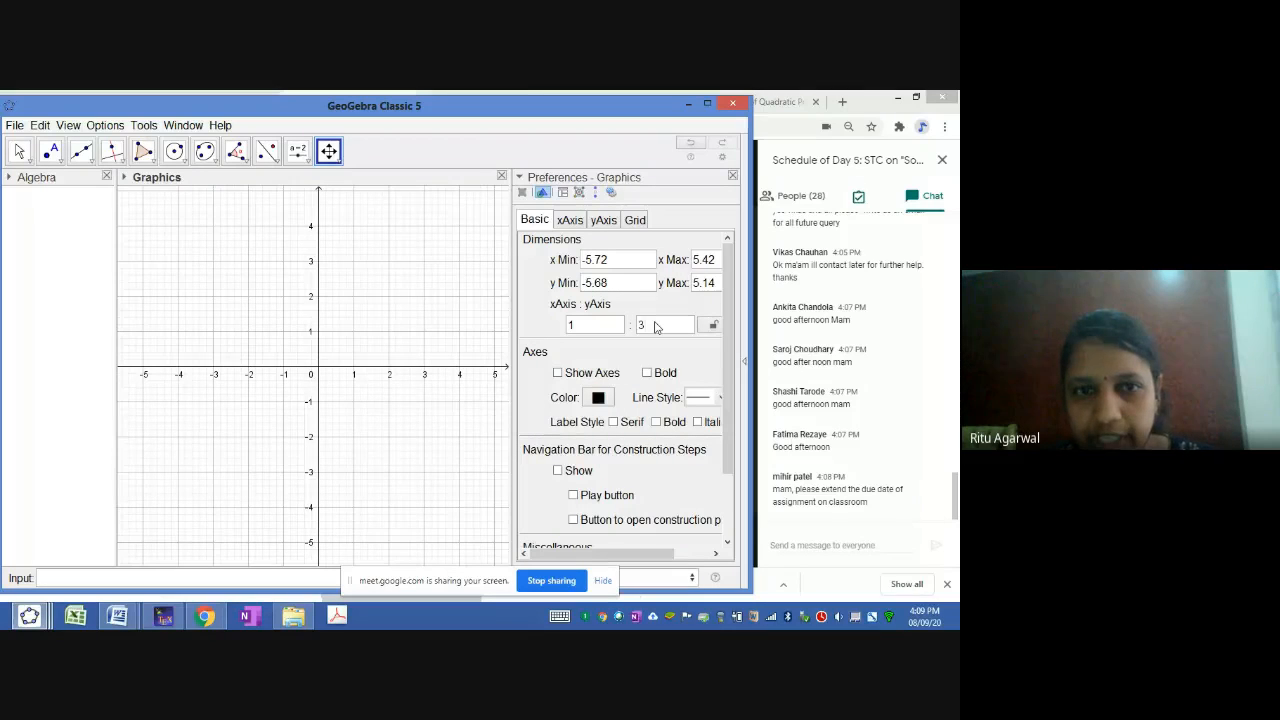
{"action": "left_click", "coordinate": [505, 314]}
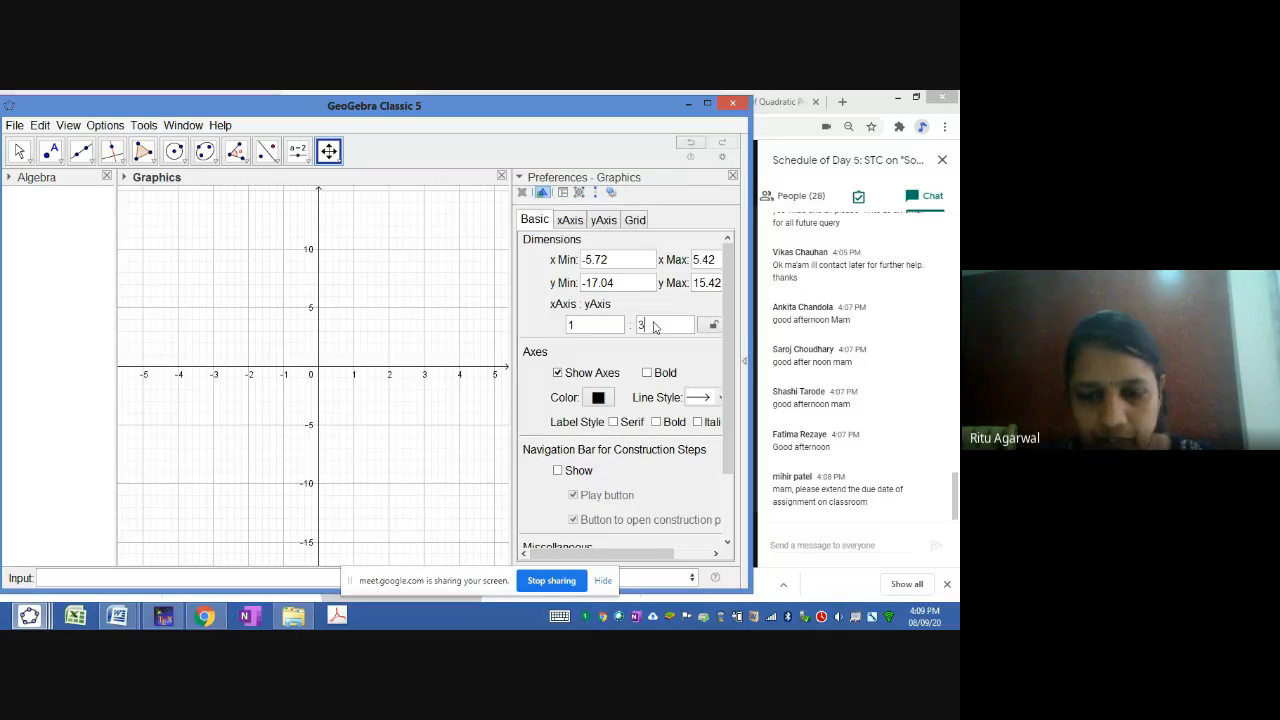
Step: Restore the xAxis : yAxis ratio of the Graphics view to 1 : 1
{"action": "key", "text": "BackSpace"}
{"action": "type", "text": "1"}
{"action": "left_click", "coordinate": [428, 313]}
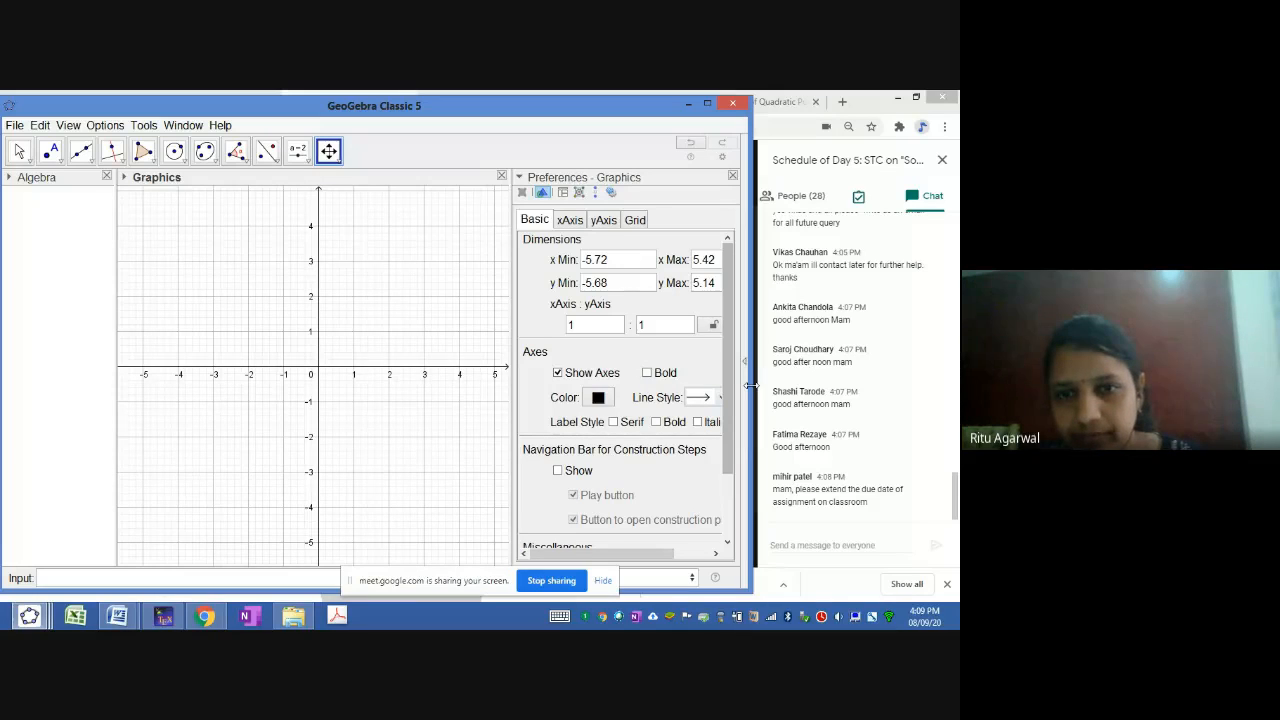
Step: Widen the GeoGebra window and enlarge the Preferences view so all its basic graphics settings fit
{"action": "left_click_drag", "start_coordinate": [750, 385], "coordinate": [833, 386]}
{"action": "left_click_drag", "start_coordinate": [596, 411], "coordinate": [452, 411]}
Step: Look through the axes' line style options without changing them, and hide the axes and show them again
{"action": "left_click", "coordinate": [662, 397]}
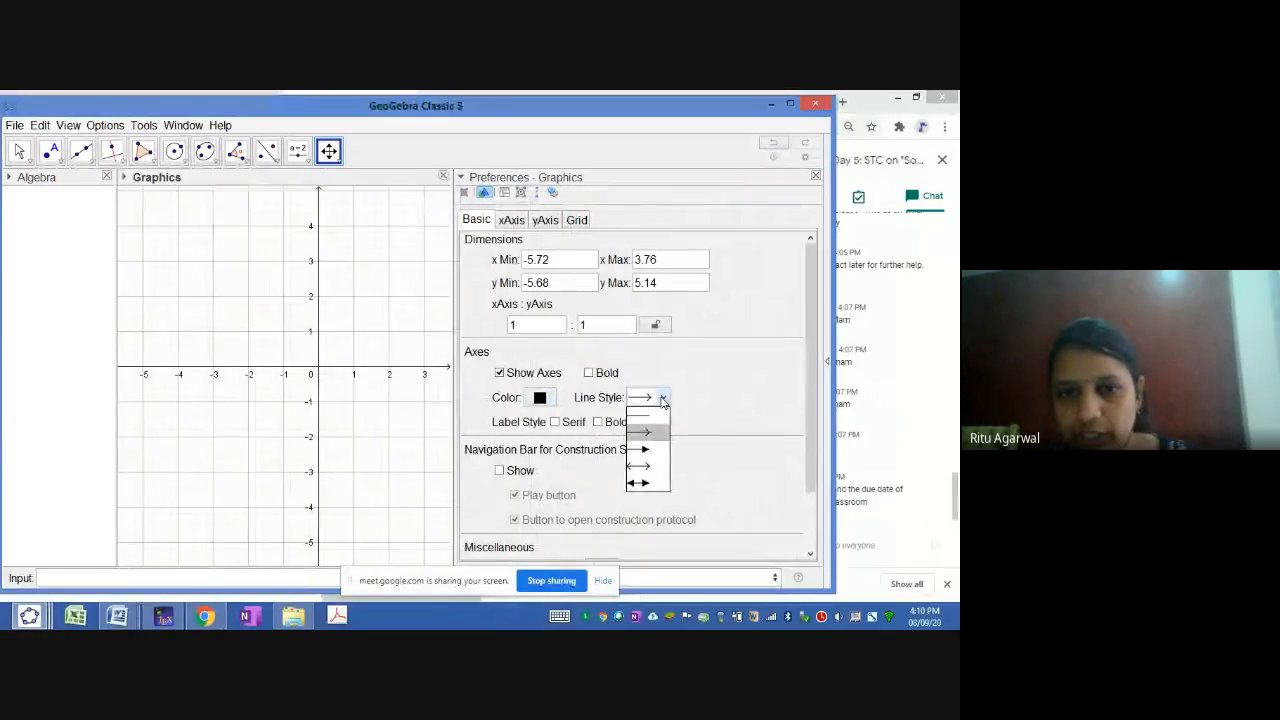
{"action": "left_click", "coordinate": [725, 378]}
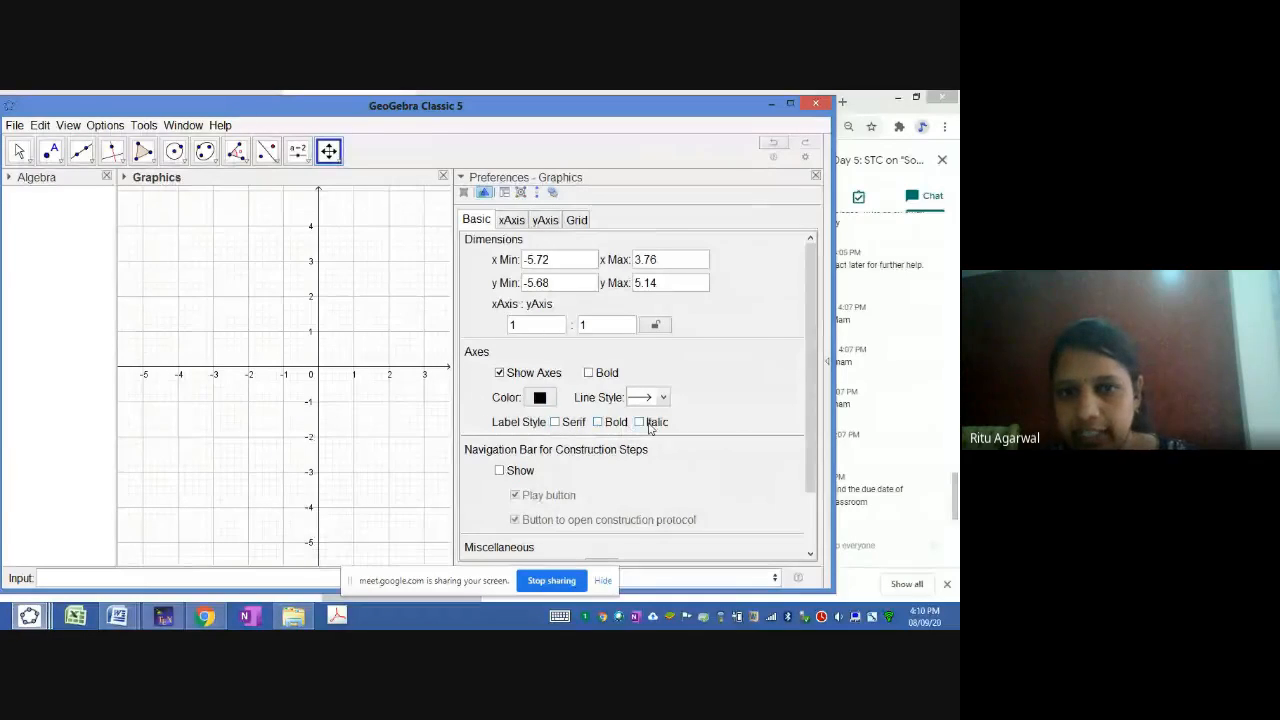
{"action": "left_click", "coordinate": [499, 373]}
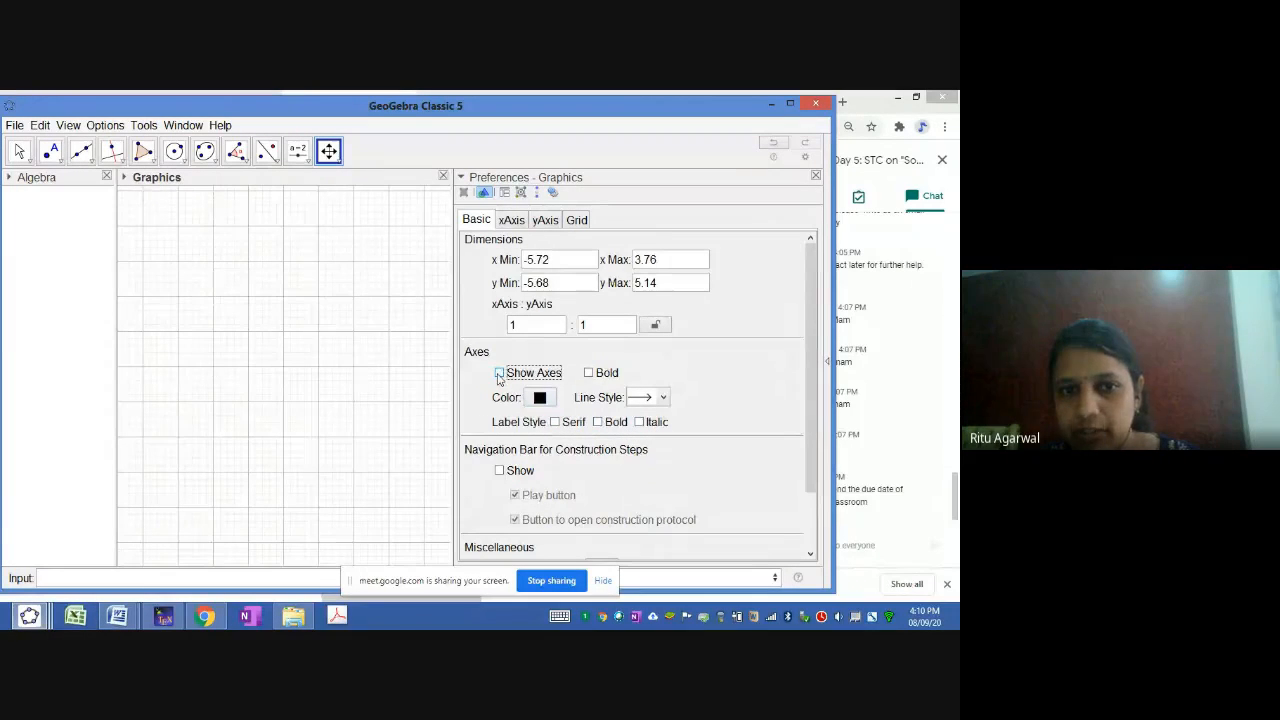
{"action": "left_click", "coordinate": [499, 373]}
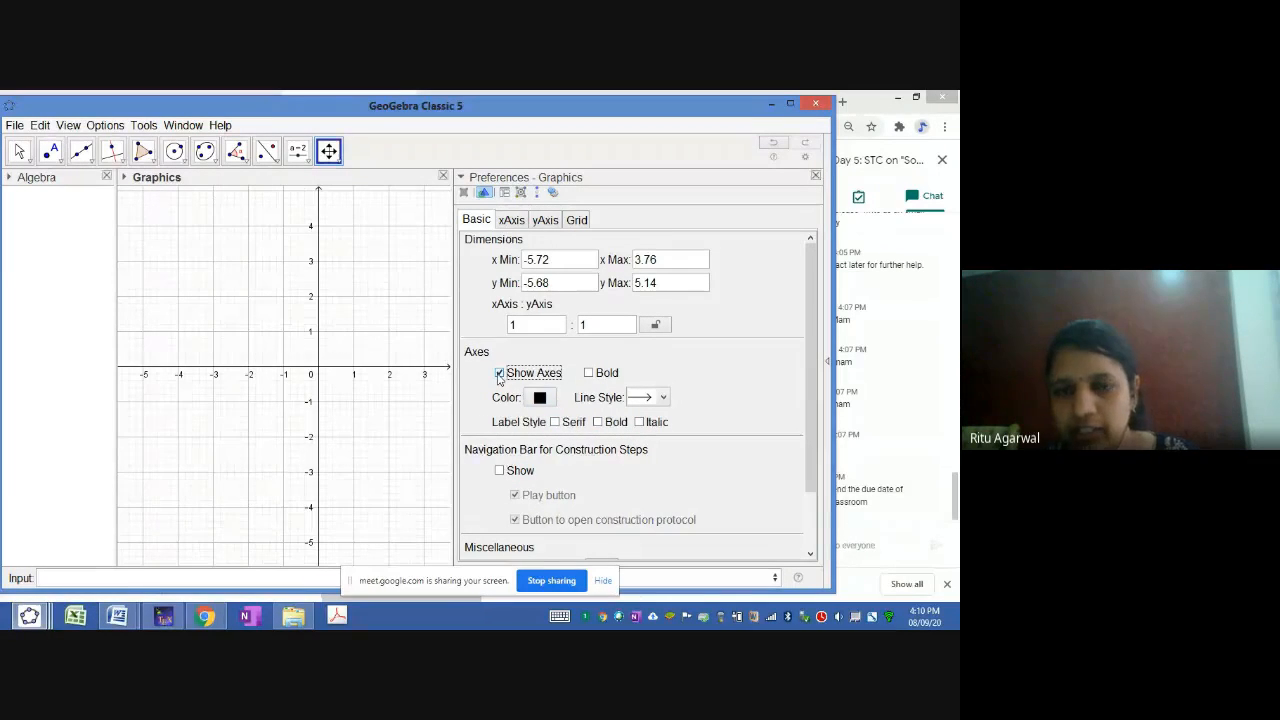
Step: Examine the x-axis settings, including the available label and unit choices, without changing them
{"action": "left_click", "coordinate": [511, 221]}
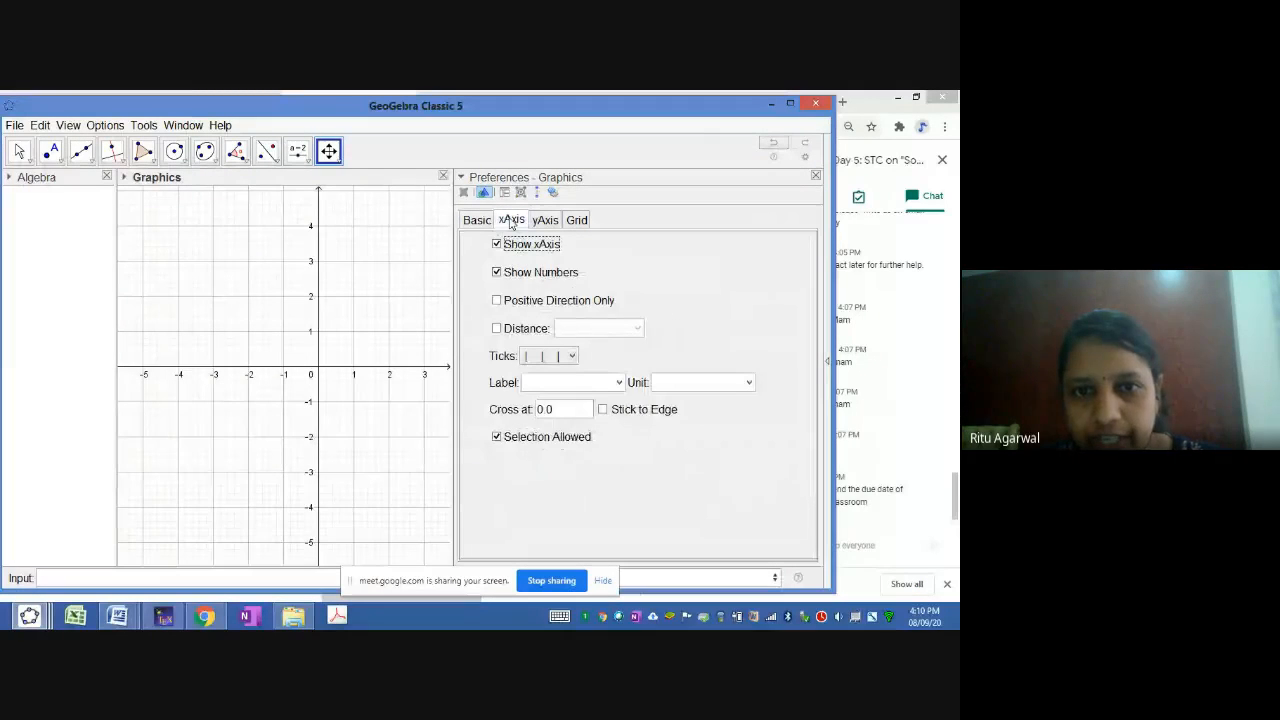
{"action": "left_click", "coordinate": [618, 382]}
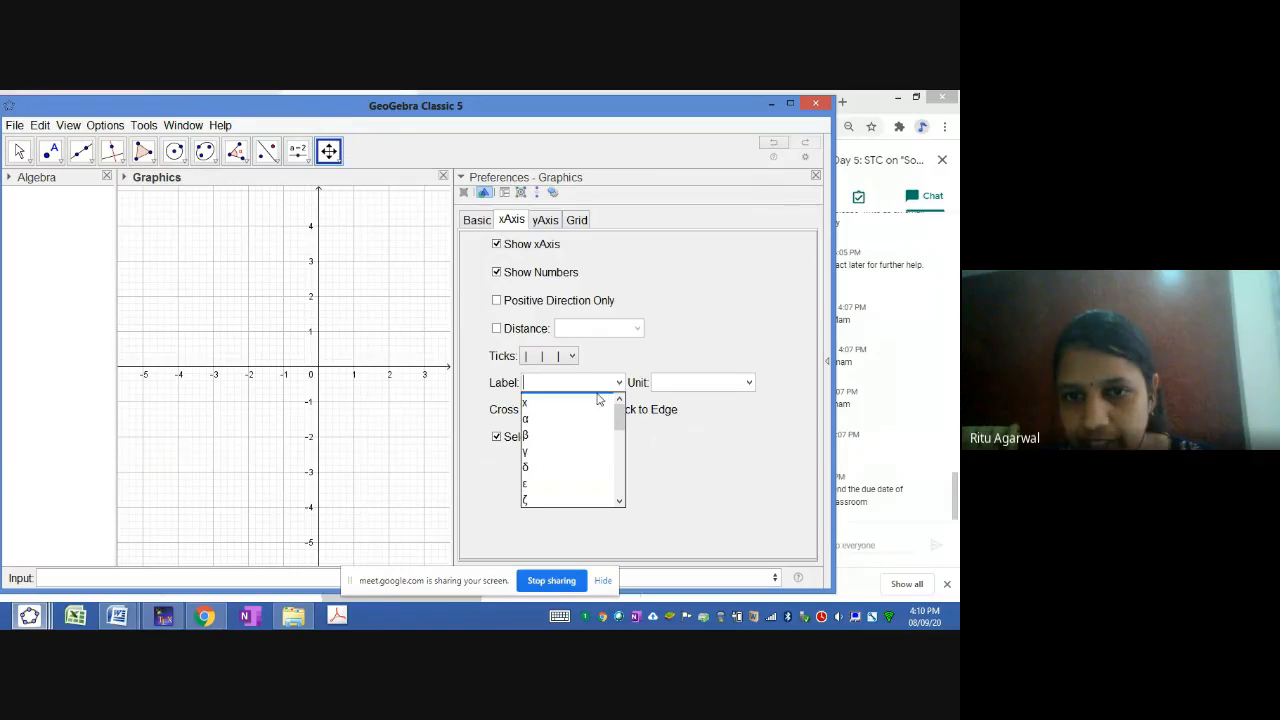
{"action": "left_click", "coordinate": [690, 393]}
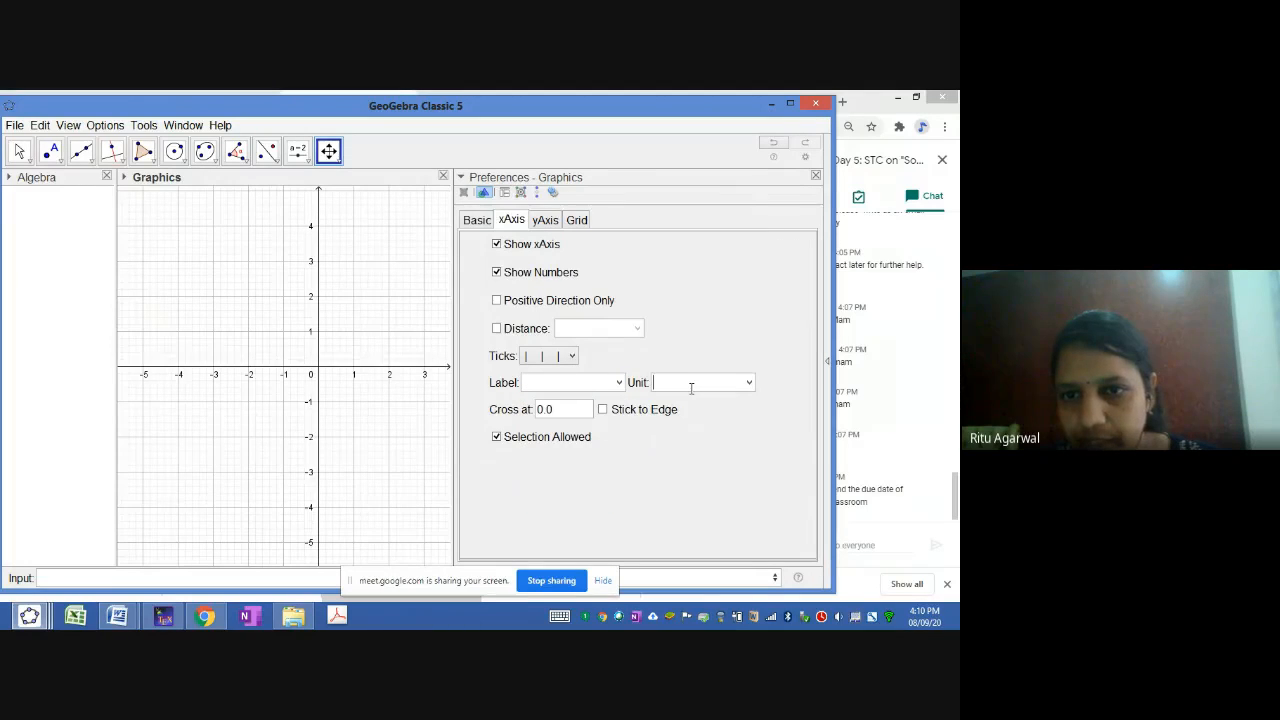
{"action": "left_click", "coordinate": [749, 382]}
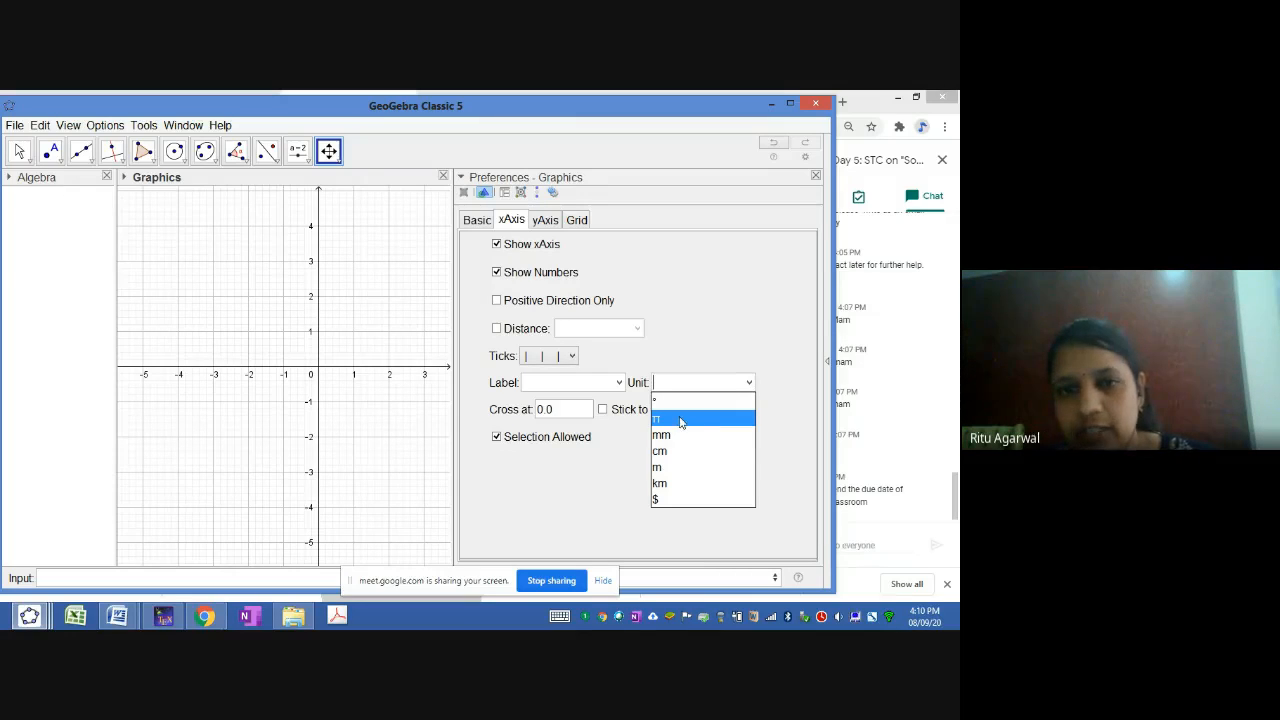
{"action": "left_click", "coordinate": [703, 300]}
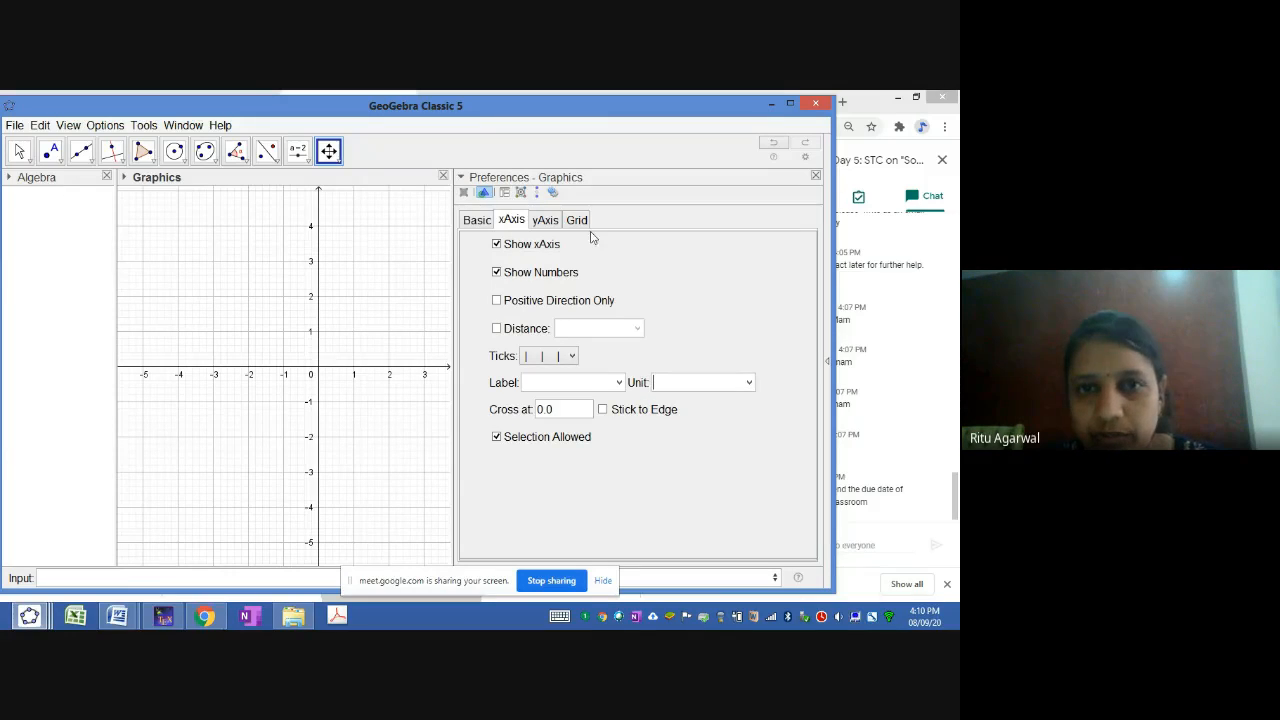
Step: Examine the y-axis and grid settings, and return to the basic graphics settings
{"action": "left_click", "coordinate": [544, 222]}
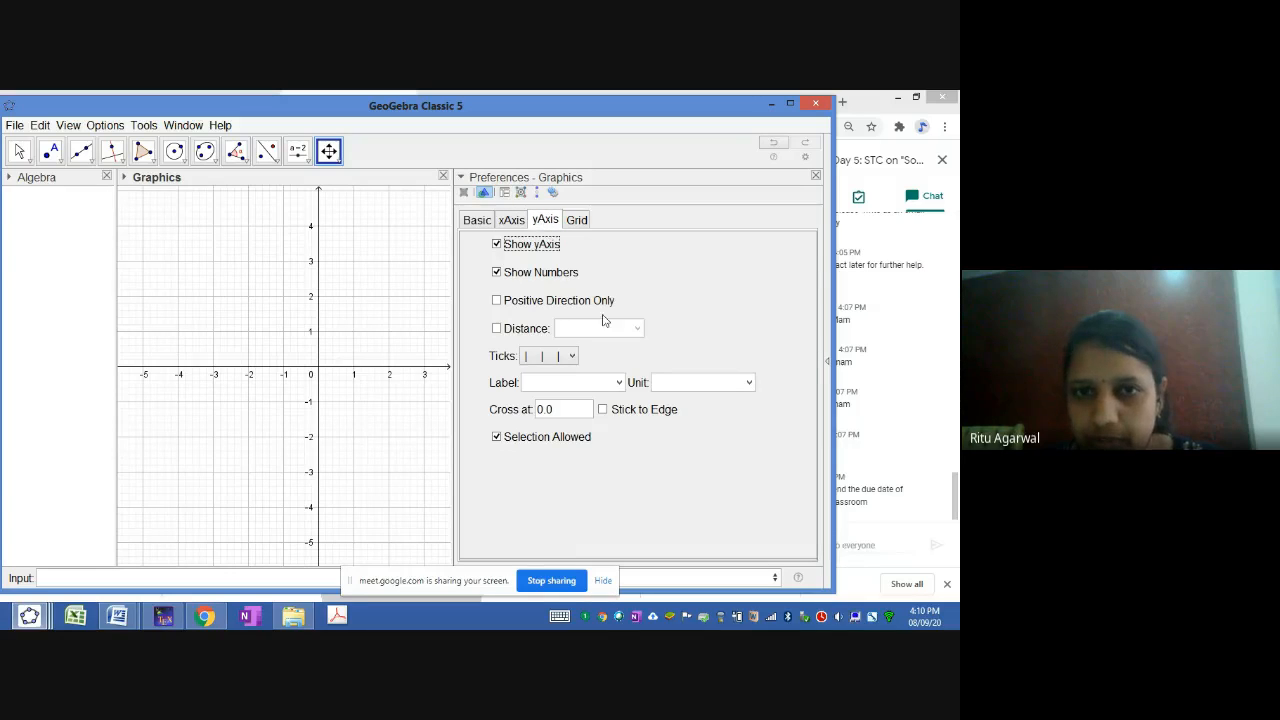
{"action": "left_click", "coordinate": [576, 221]}
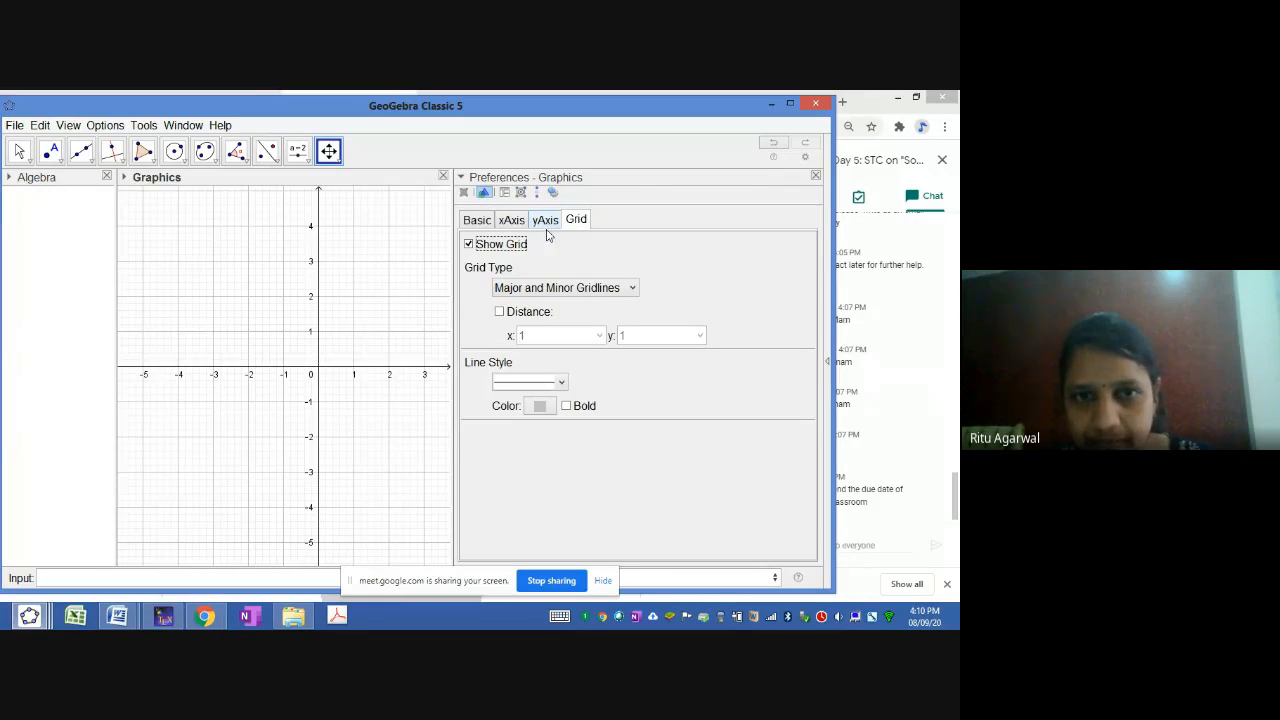
{"action": "left_click", "coordinate": [485, 222]}
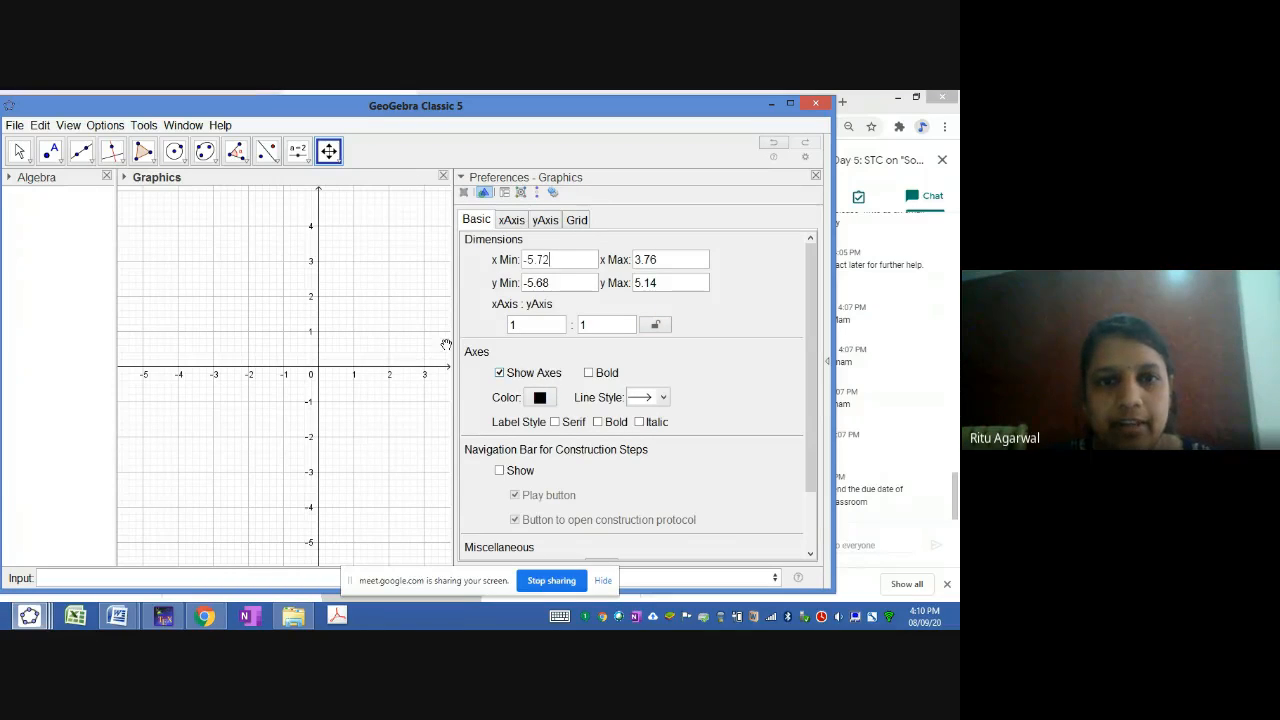
Step: Widen the Graphics view by narrowing the Preferences view, and plot the line y=x
{"action": "left_click_drag", "start_coordinate": [452, 343], "coordinate": [571, 326]}
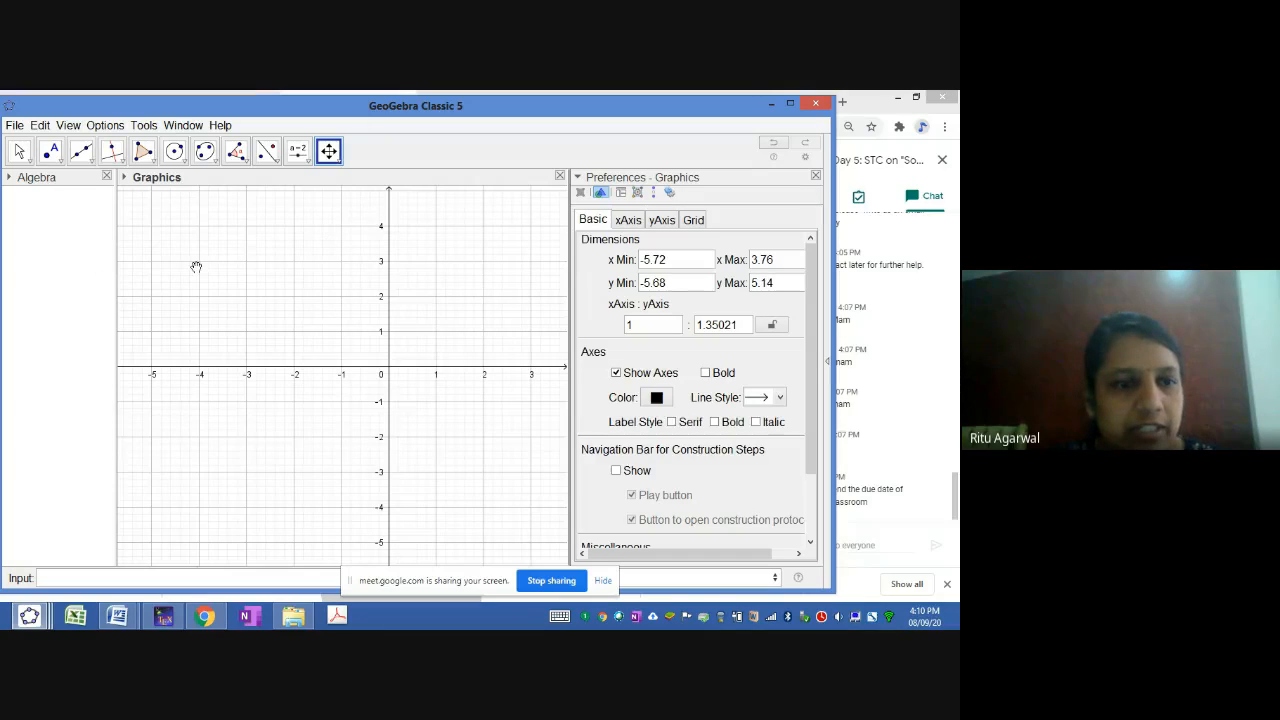
{"action": "left_click", "coordinate": [84, 577]}
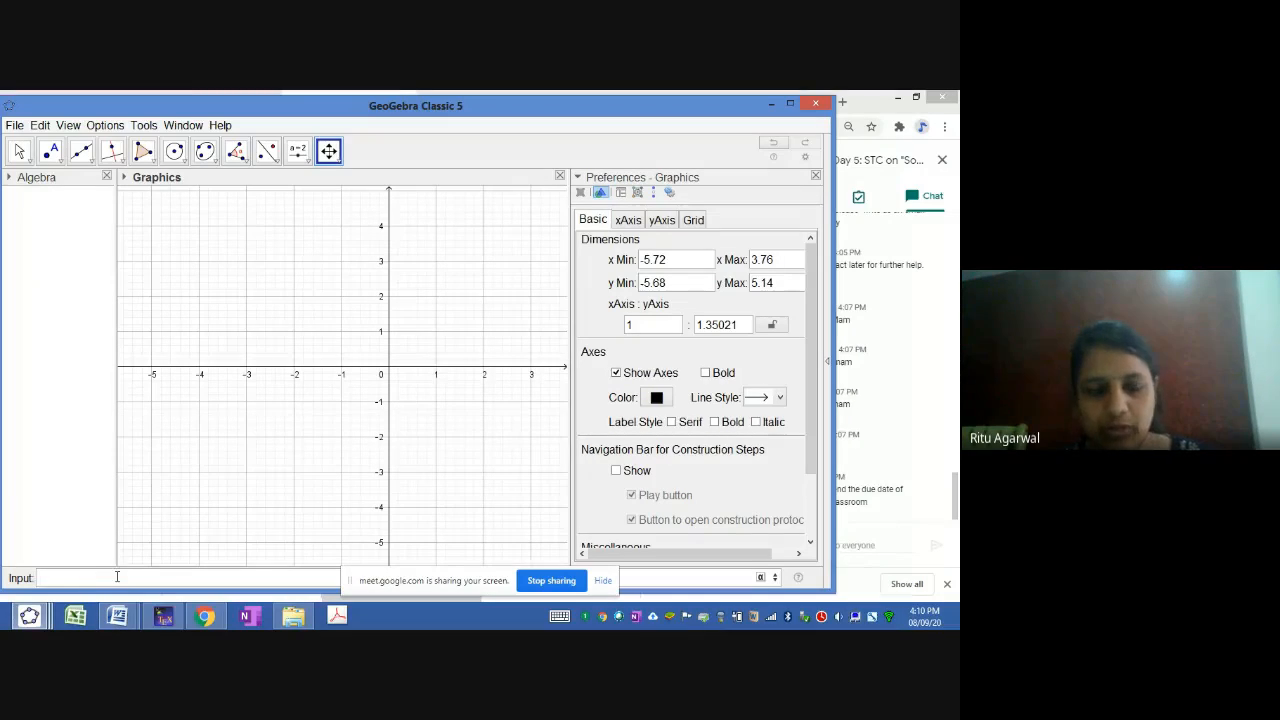
{"action": "type", "text": "y"}
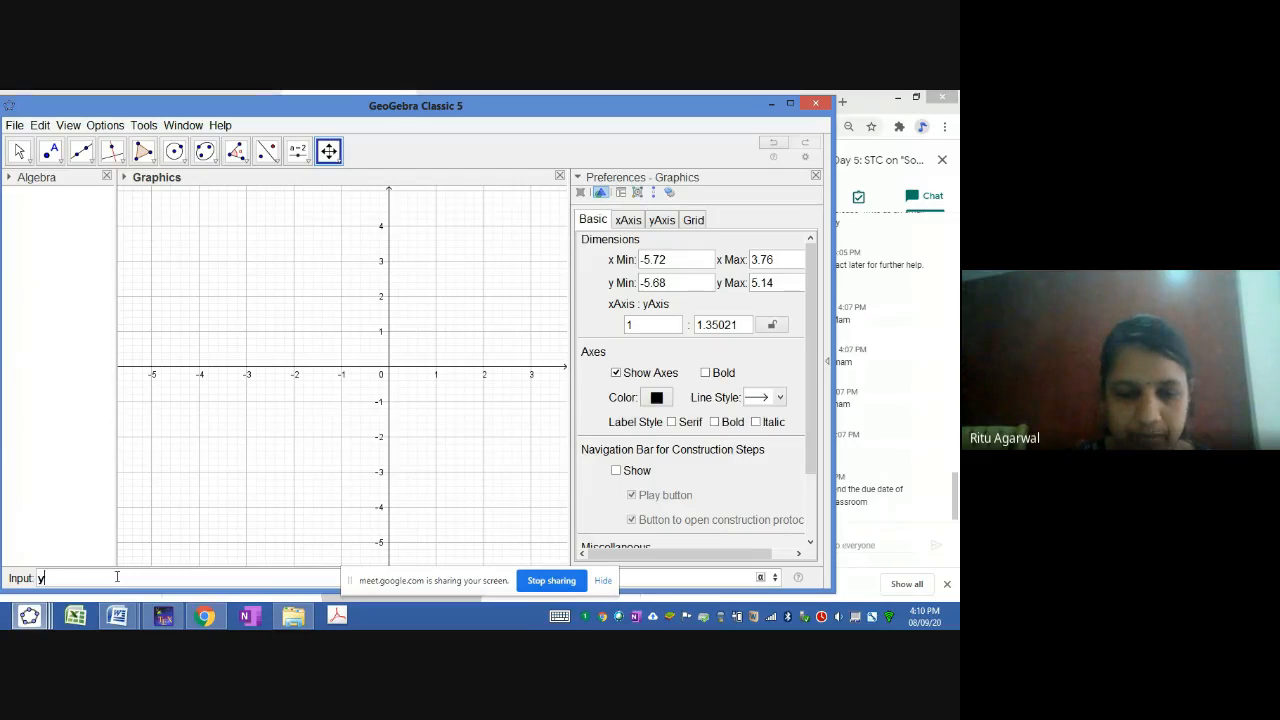
{"action": "type", "text": "=x"}
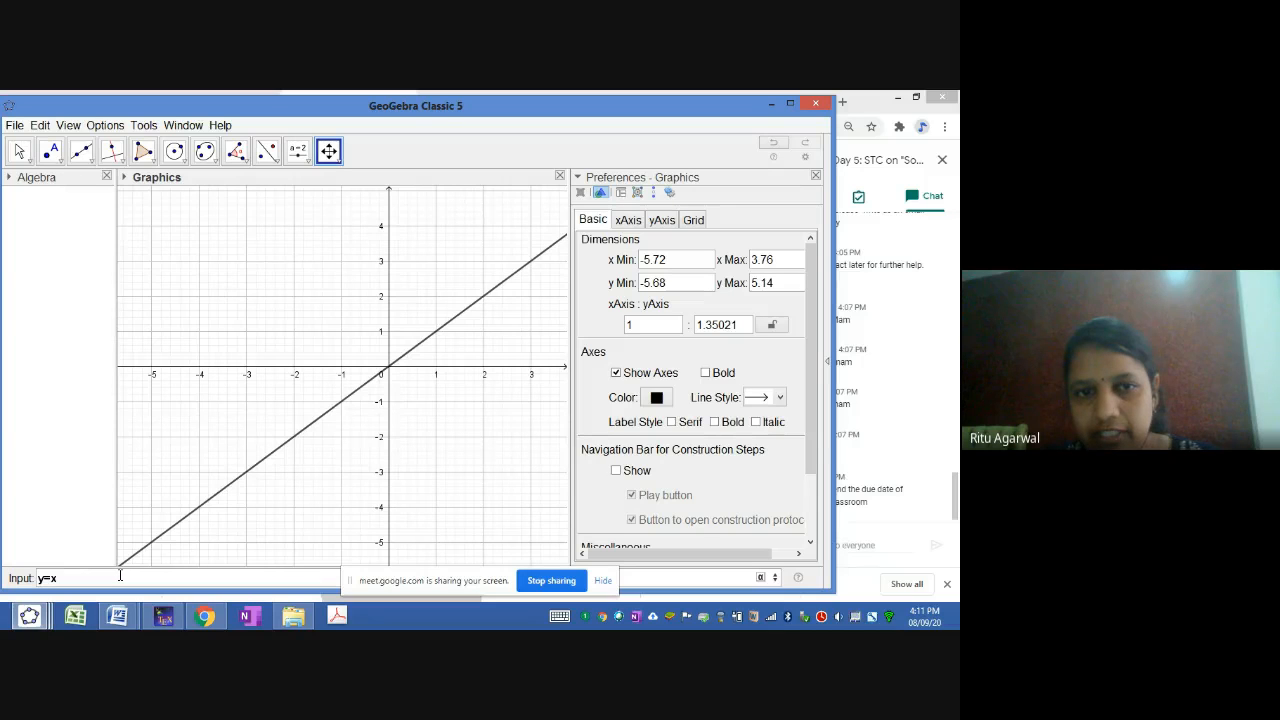
{"action": "key", "text": "Return"}
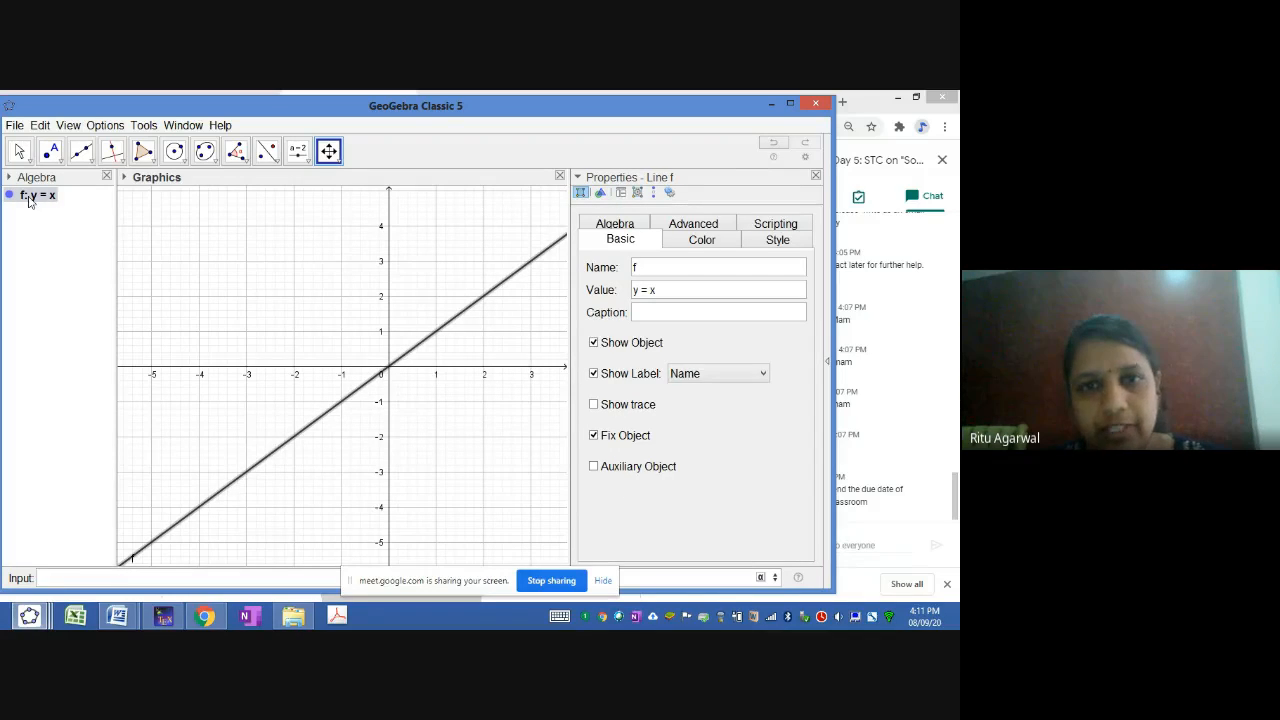
Step: Rename the line y = x as Line and try the caption Line for it
{"action": "left_click", "coordinate": [646, 270]}
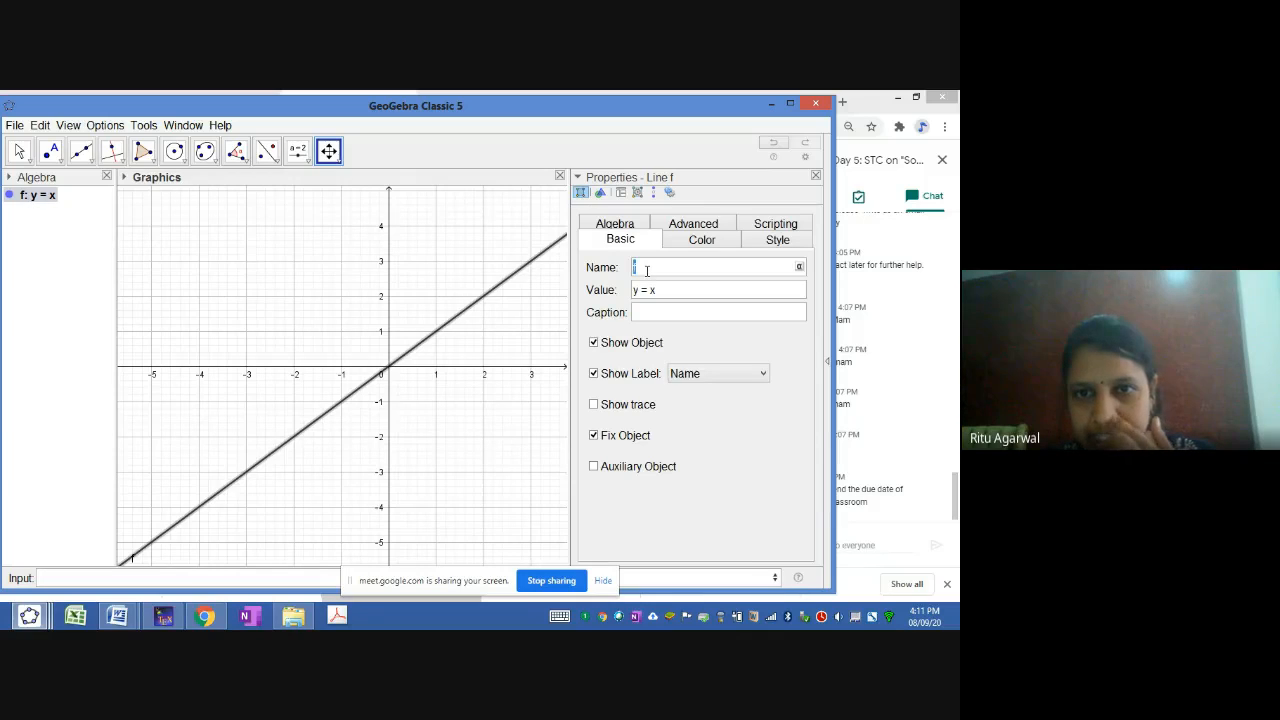
{"action": "type", "text": "Line"}
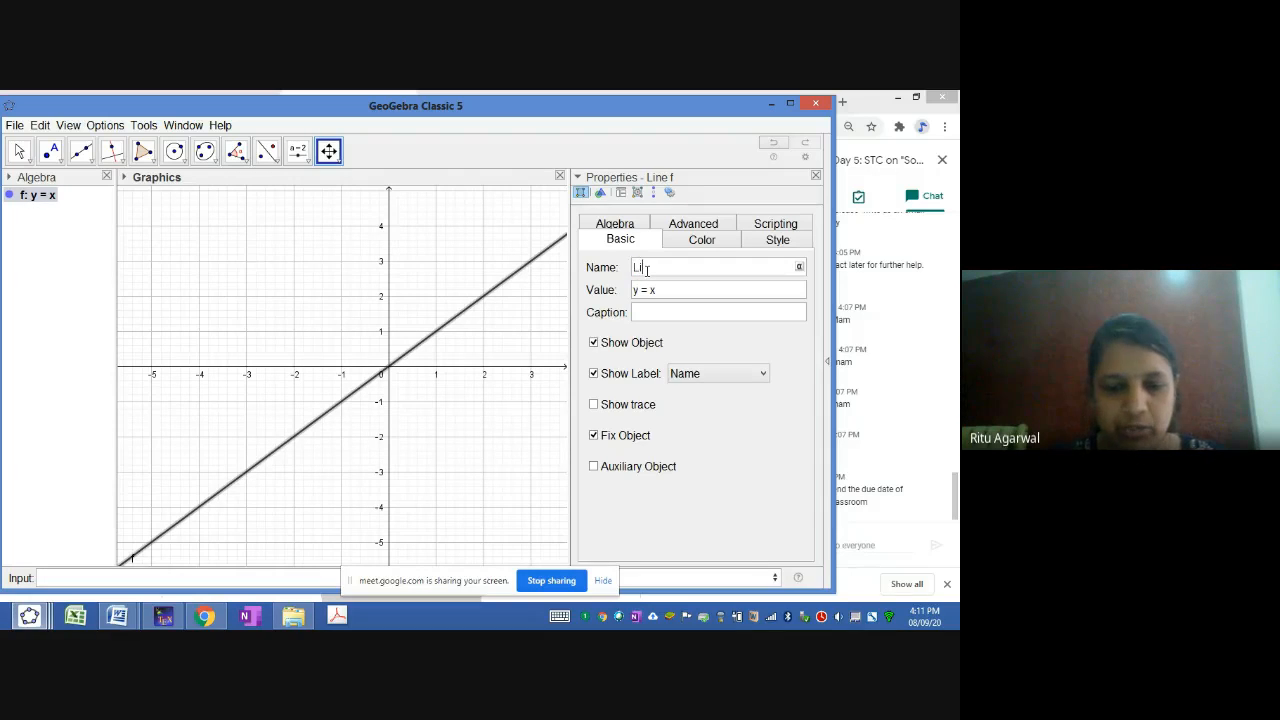
{"action": "left_click", "coordinate": [651, 312]}
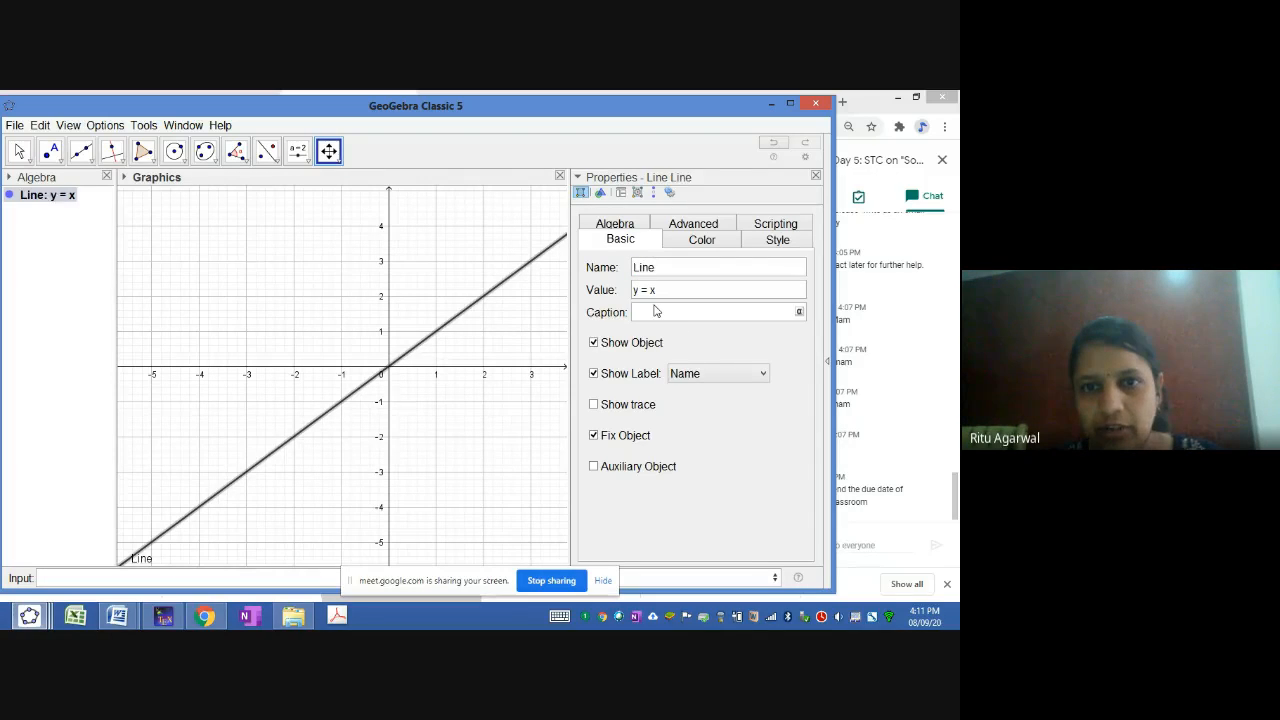
{"action": "type", "text": "Line"}
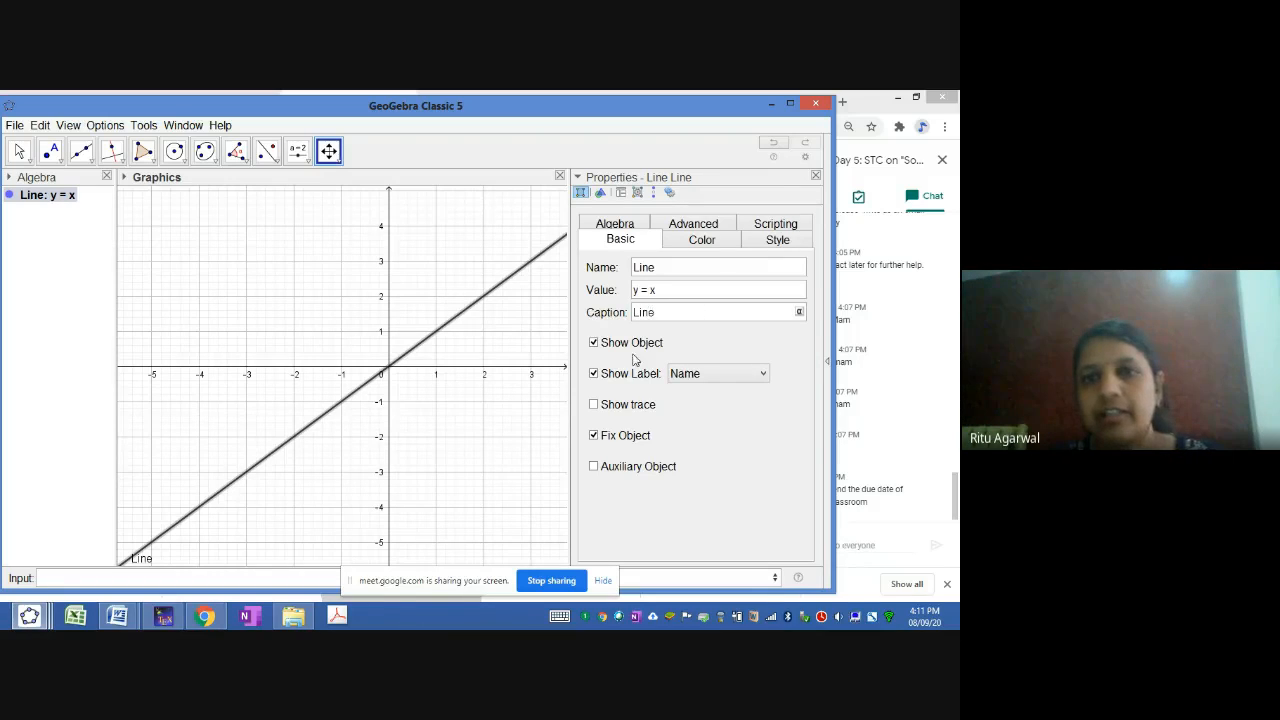
{"action": "left_click", "coordinate": [494, 361]}
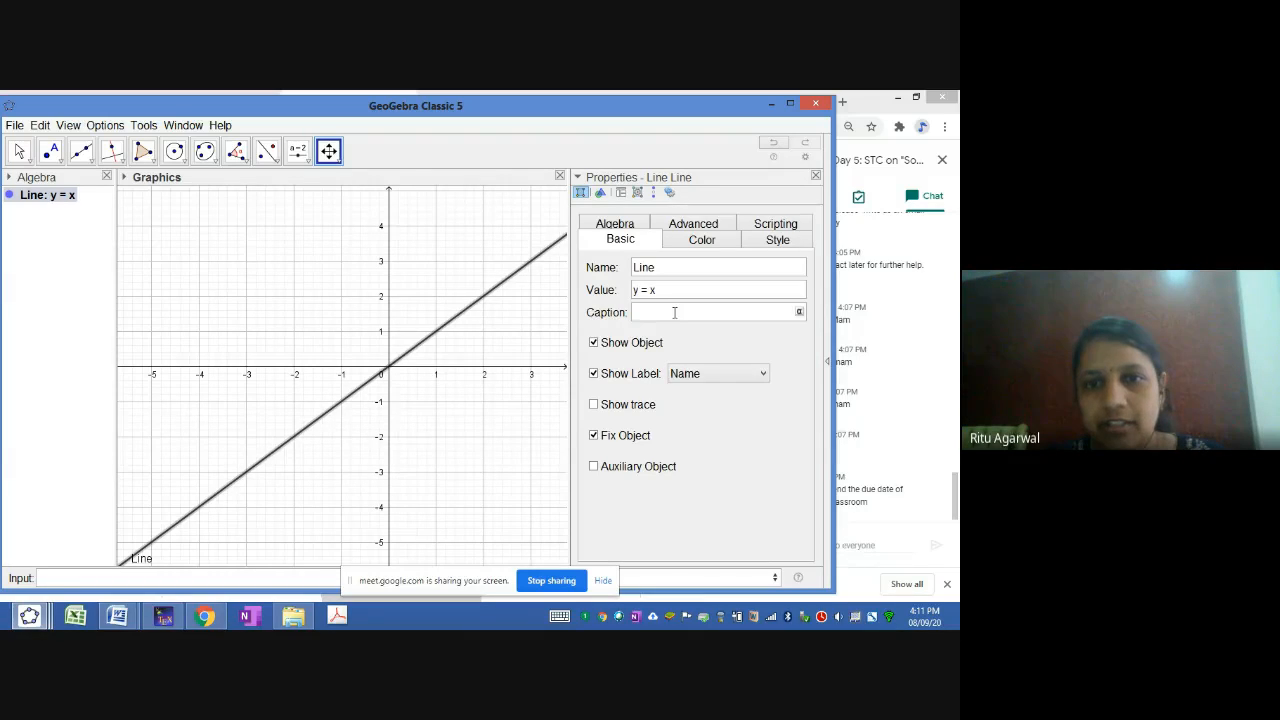
Step: Try the line's label display options Name & Value, Caption, and Caption & Value
{"action": "left_click", "coordinate": [697, 374]}
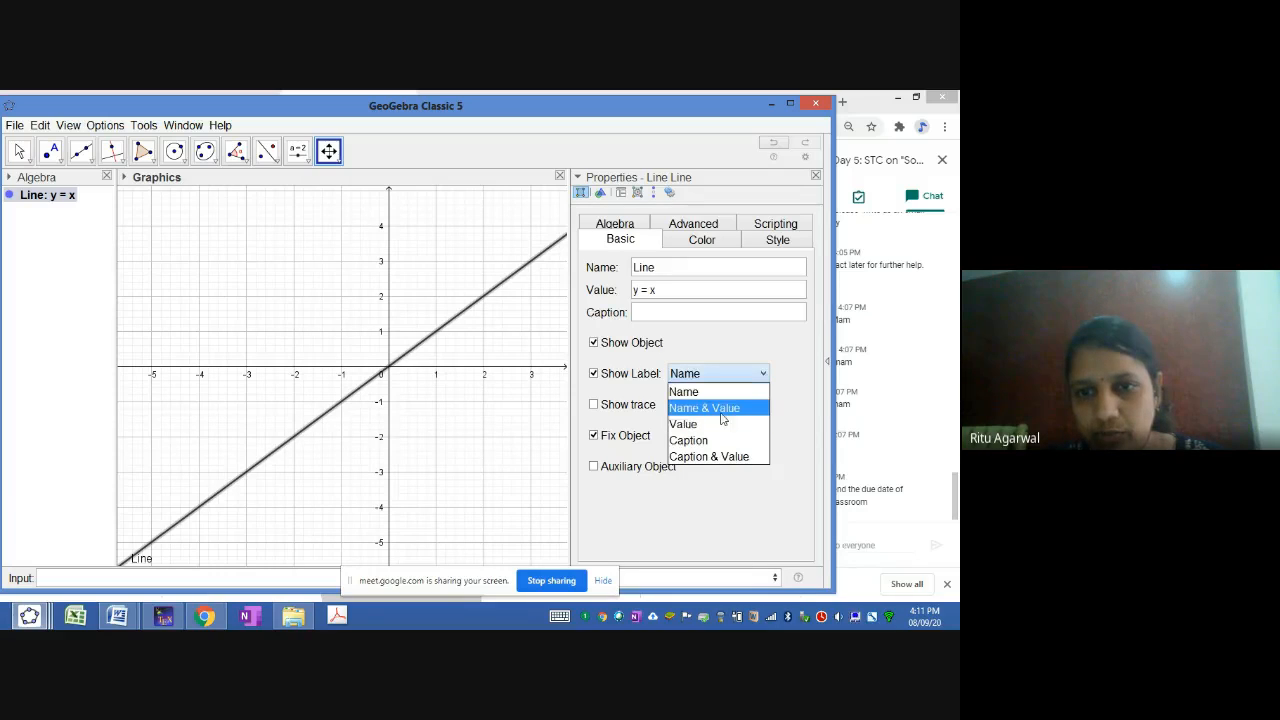
{"action": "left_click", "coordinate": [715, 408]}
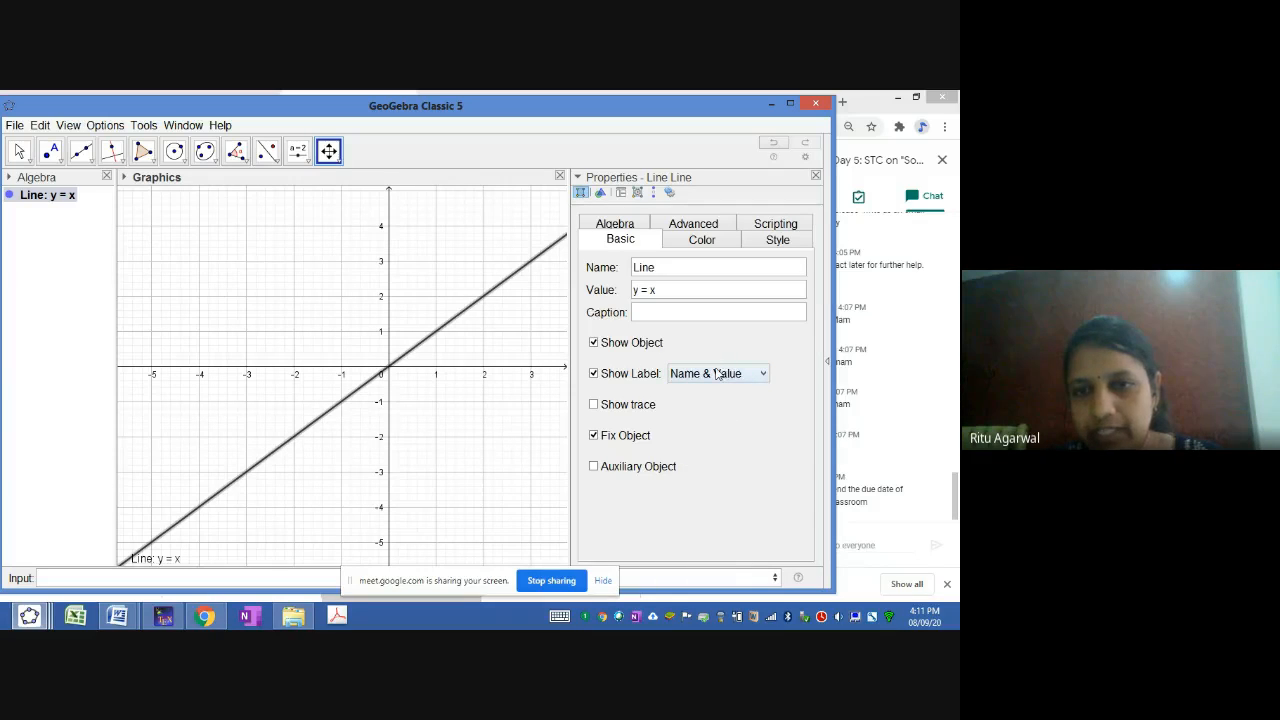
{"action": "left_click", "coordinate": [716, 373]}
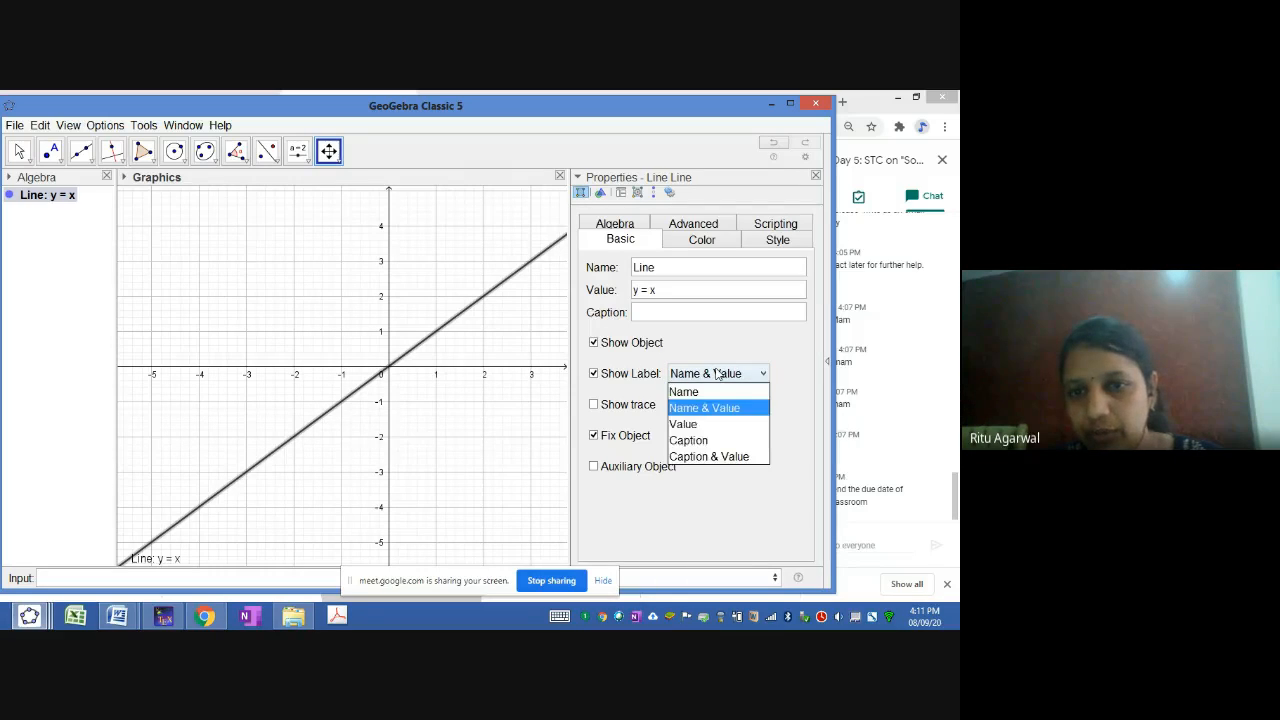
{"action": "left_click", "coordinate": [716, 442]}
{"action": "left_click", "coordinate": [720, 372]}
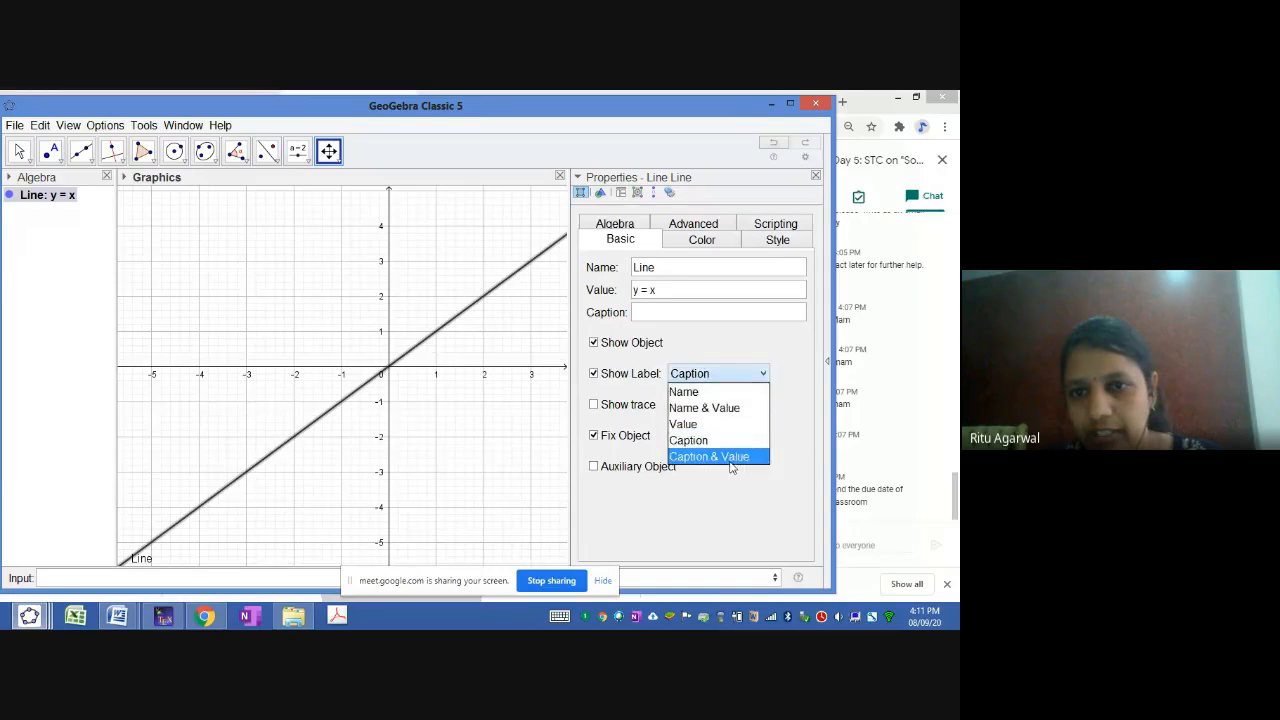
{"action": "left_click", "coordinate": [731, 466]}
Step: Set the line's caption to line and rename the object as l
{"action": "left_click", "coordinate": [676, 315]}
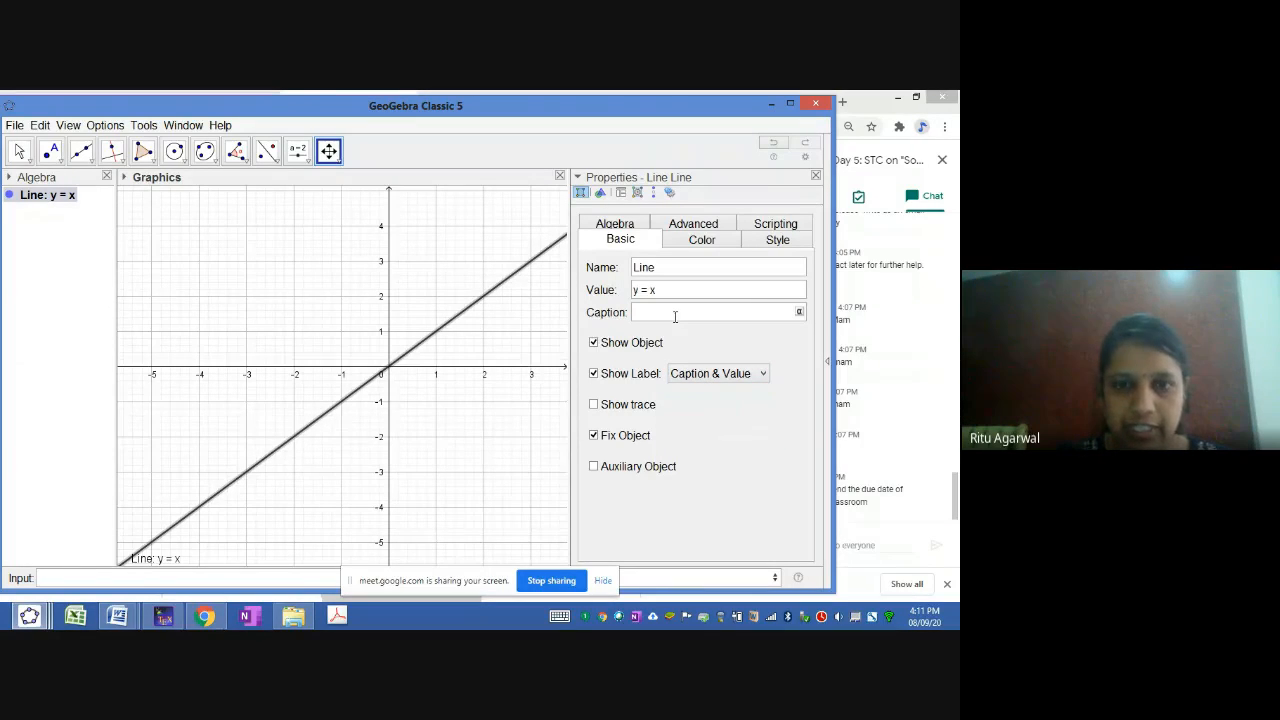
{"action": "type", "text": "line"}
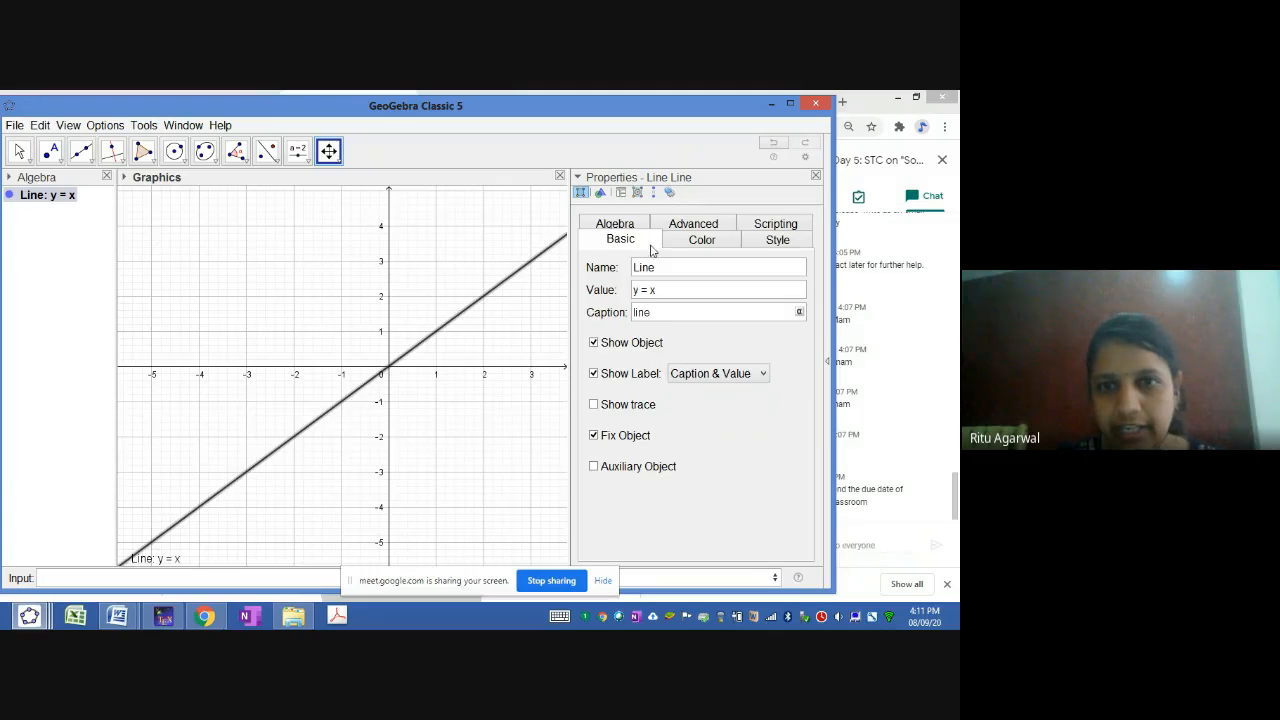
{"action": "double_click", "coordinate": [653, 266]}
{"action": "type", "text": "l"}
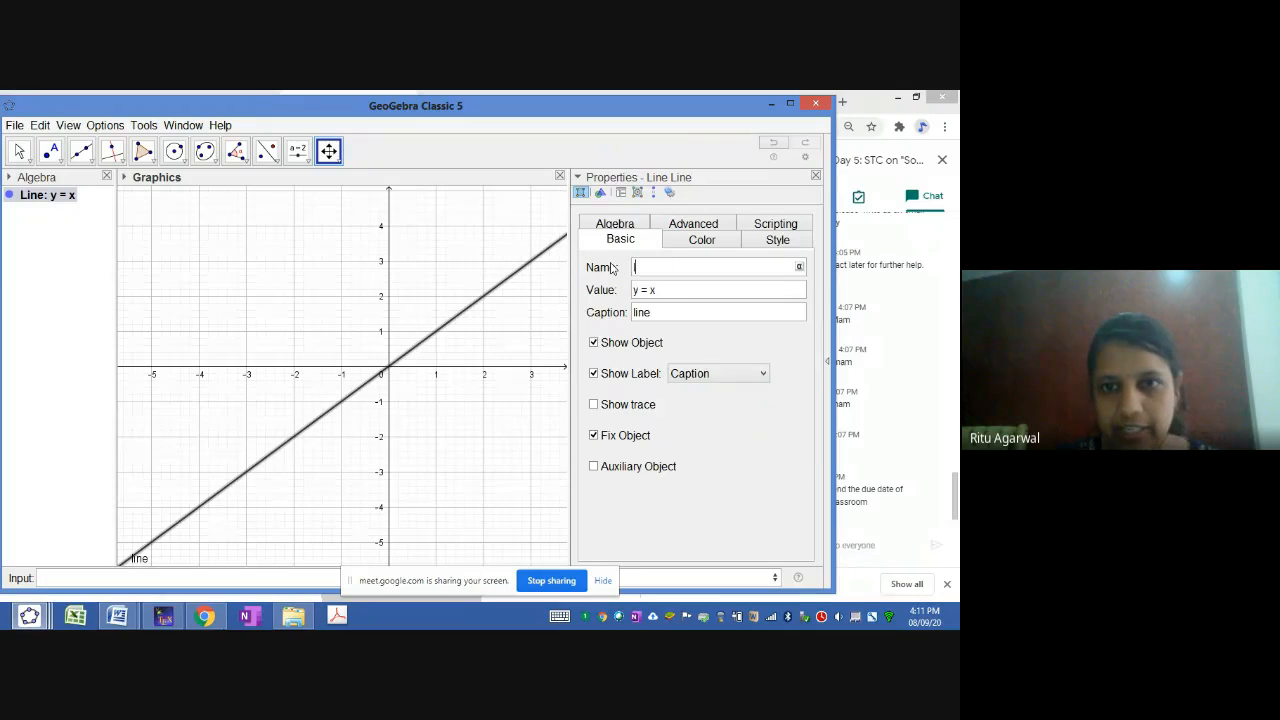
{"action": "key", "text": "Return"}
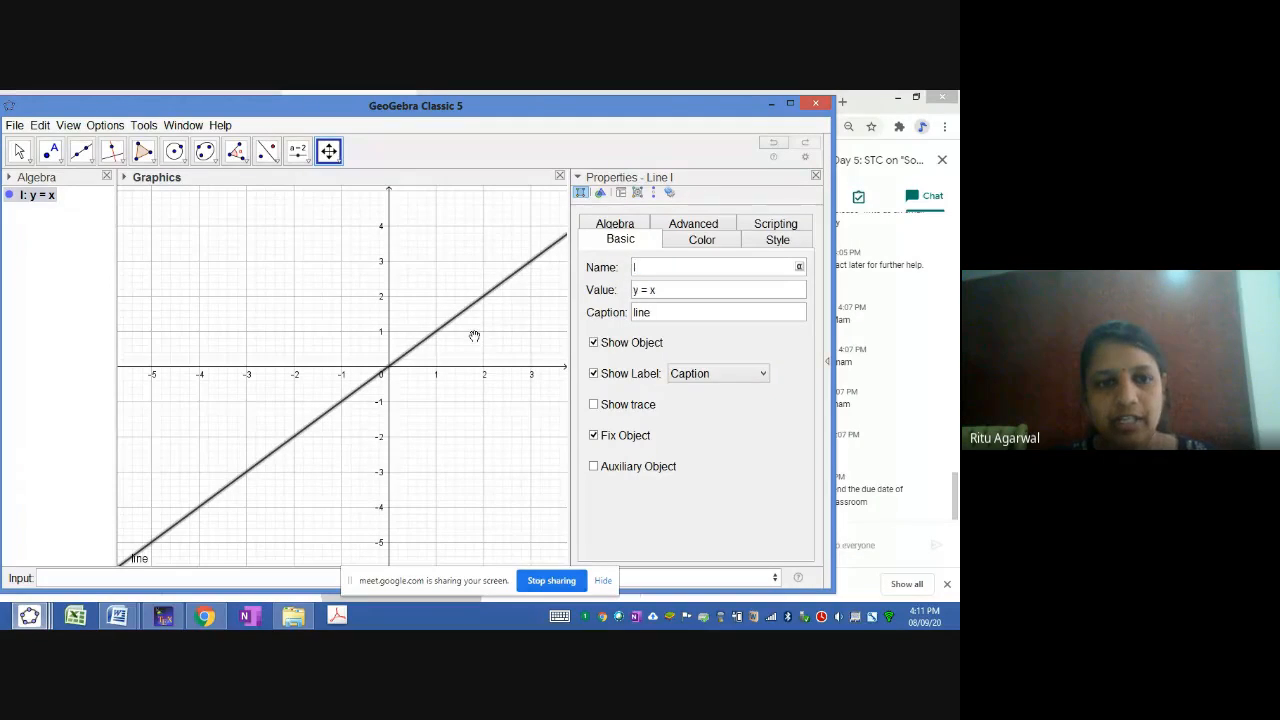
Step: Move the line's caption label off the line to about (-12, -10), and deselect the line
{"action": "scroll", "coordinate": [474, 336], "scroll_direction": "down", "scroll_amount": 3}
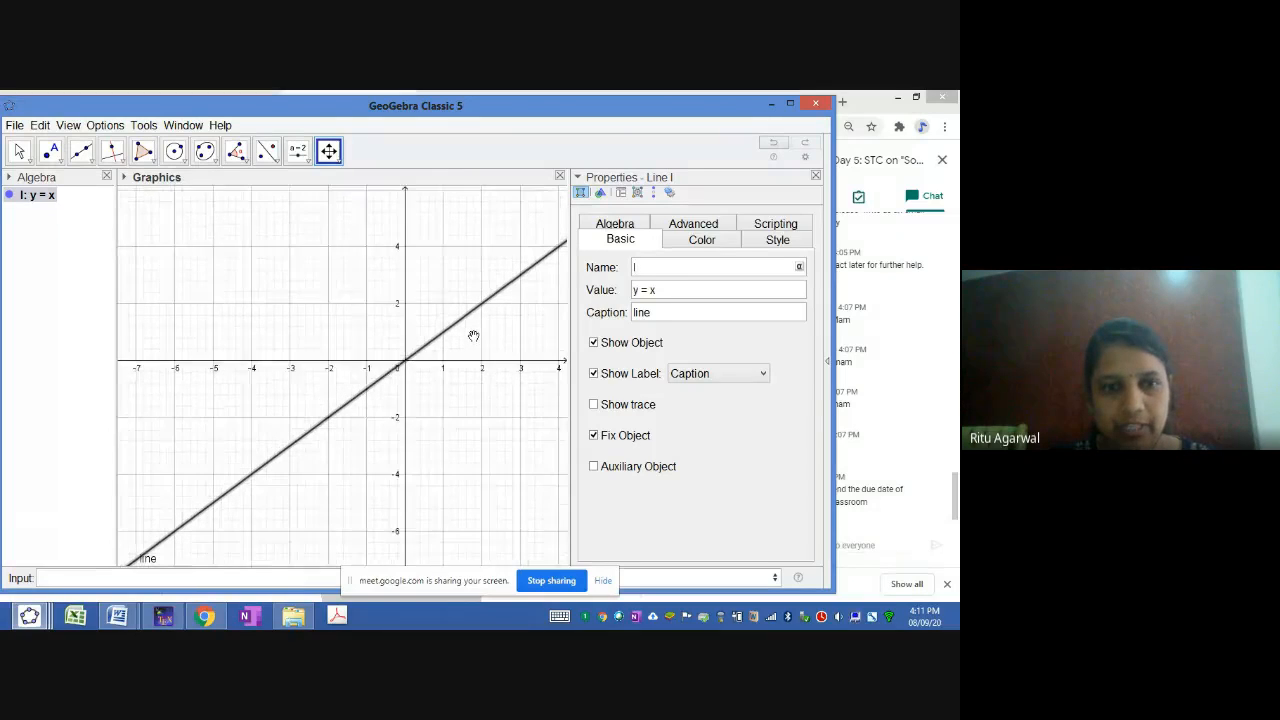
{"action": "scroll", "coordinate": [474, 336], "scroll_direction": "down", "scroll_amount": 4}
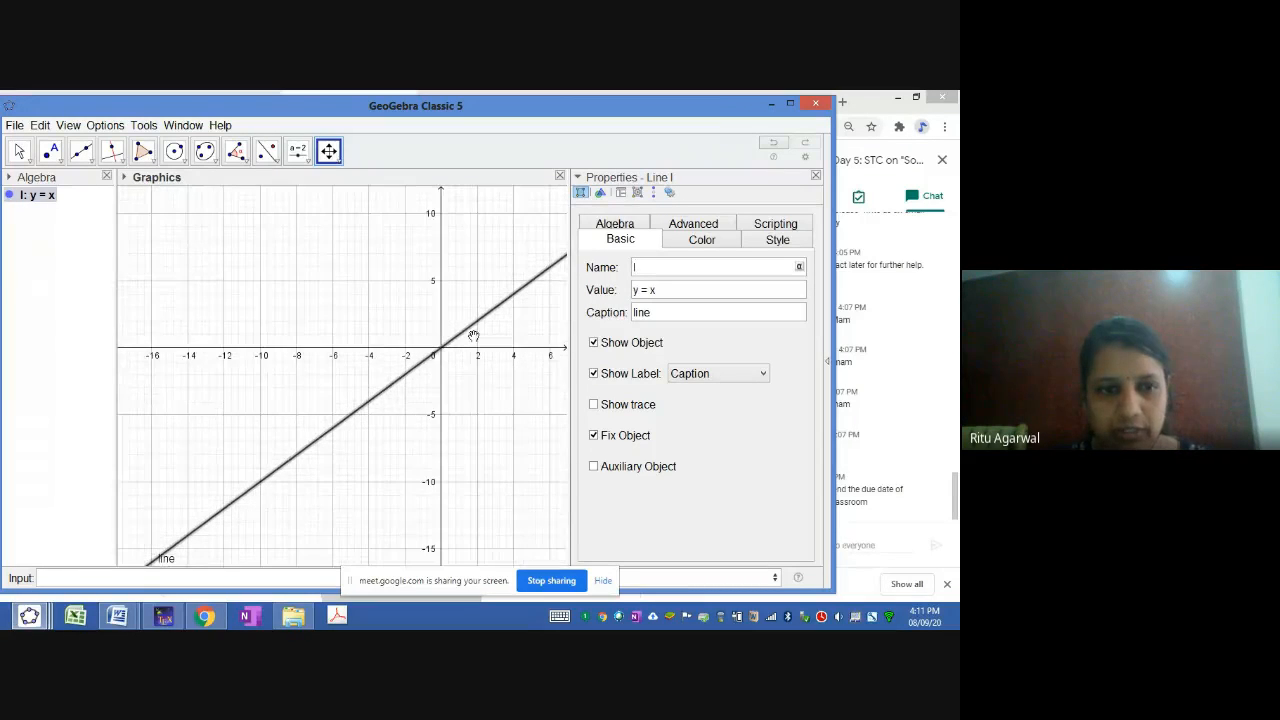
{"action": "left_click_drag", "start_coordinate": [249, 423], "coordinate": [260, 317]}
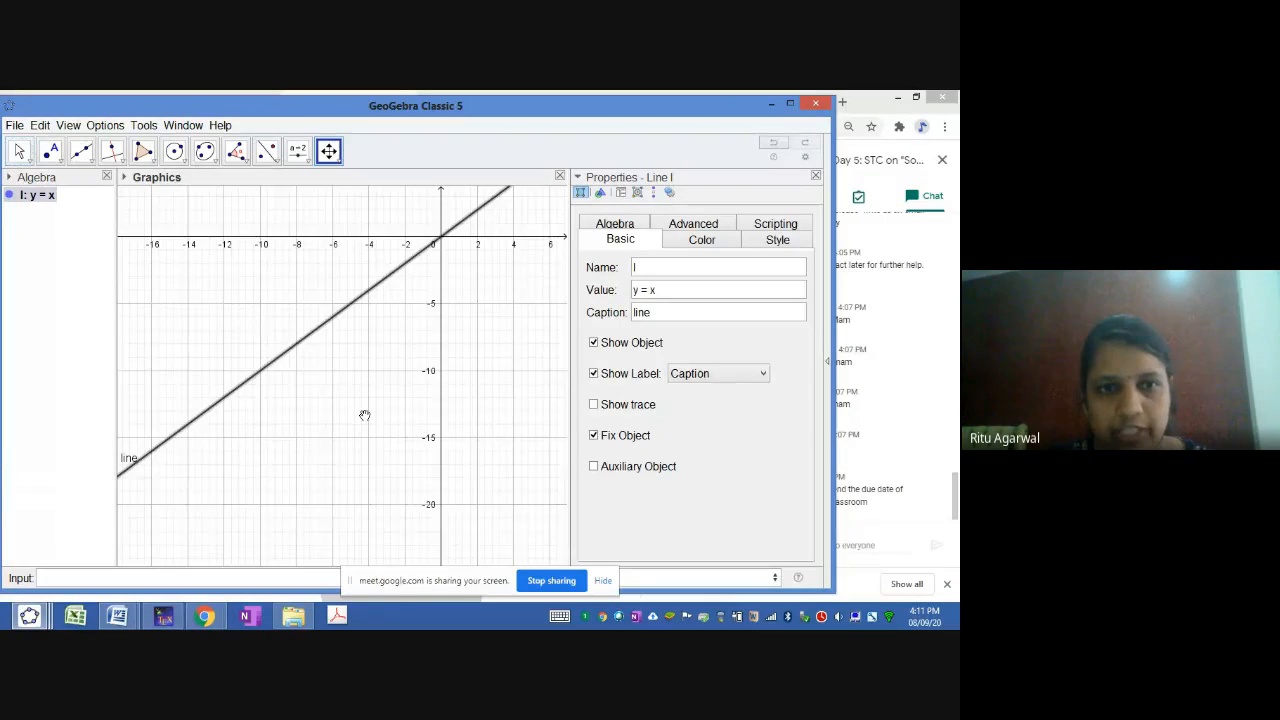
{"action": "scroll", "coordinate": [365, 415], "scroll_direction": "up", "scroll_amount": 4}
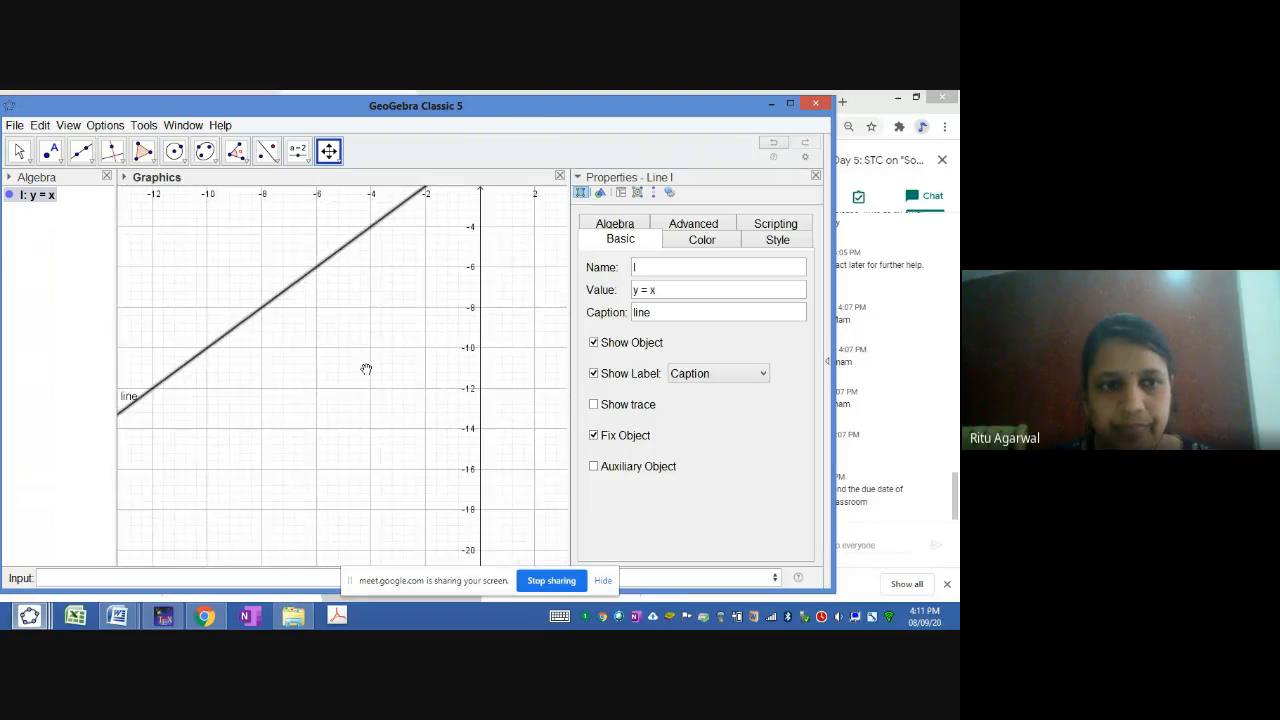
{"action": "left_click_drag", "start_coordinate": [350, 375], "coordinate": [350, 474]}
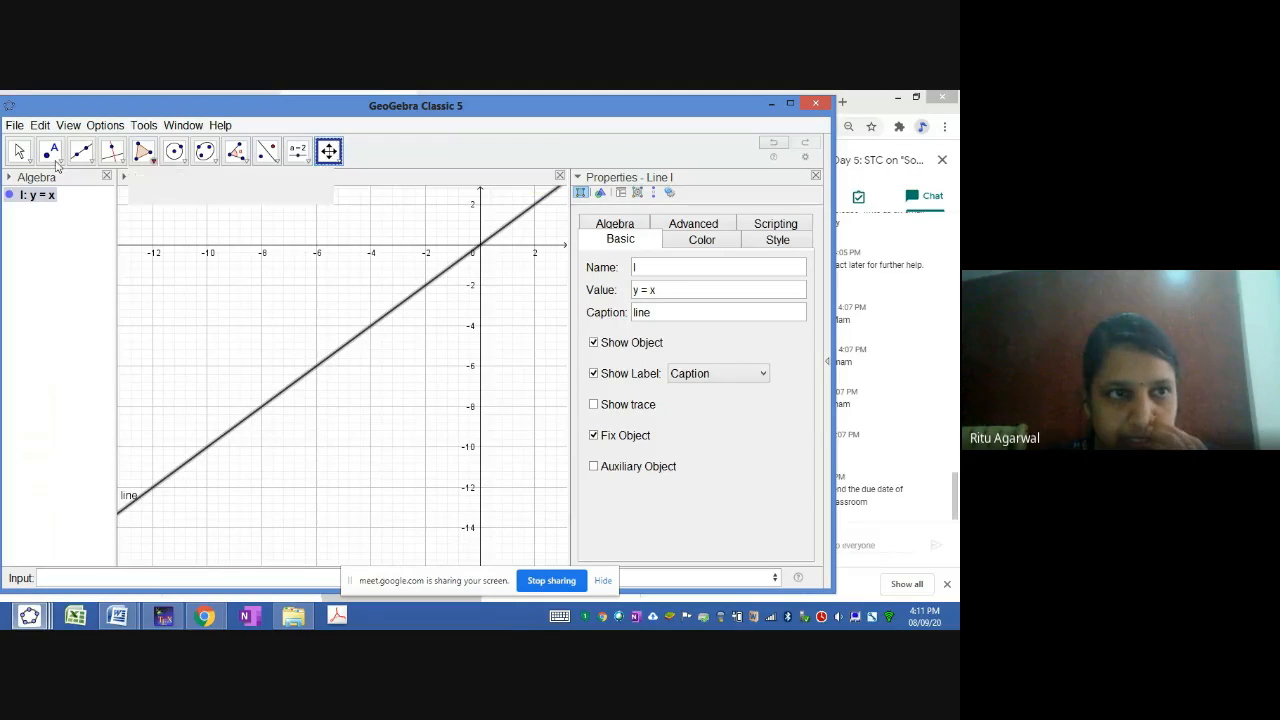
{"action": "left_click", "coordinate": [18, 152]}
{"action": "left_click_drag", "start_coordinate": [140, 503], "coordinate": [181, 463]}
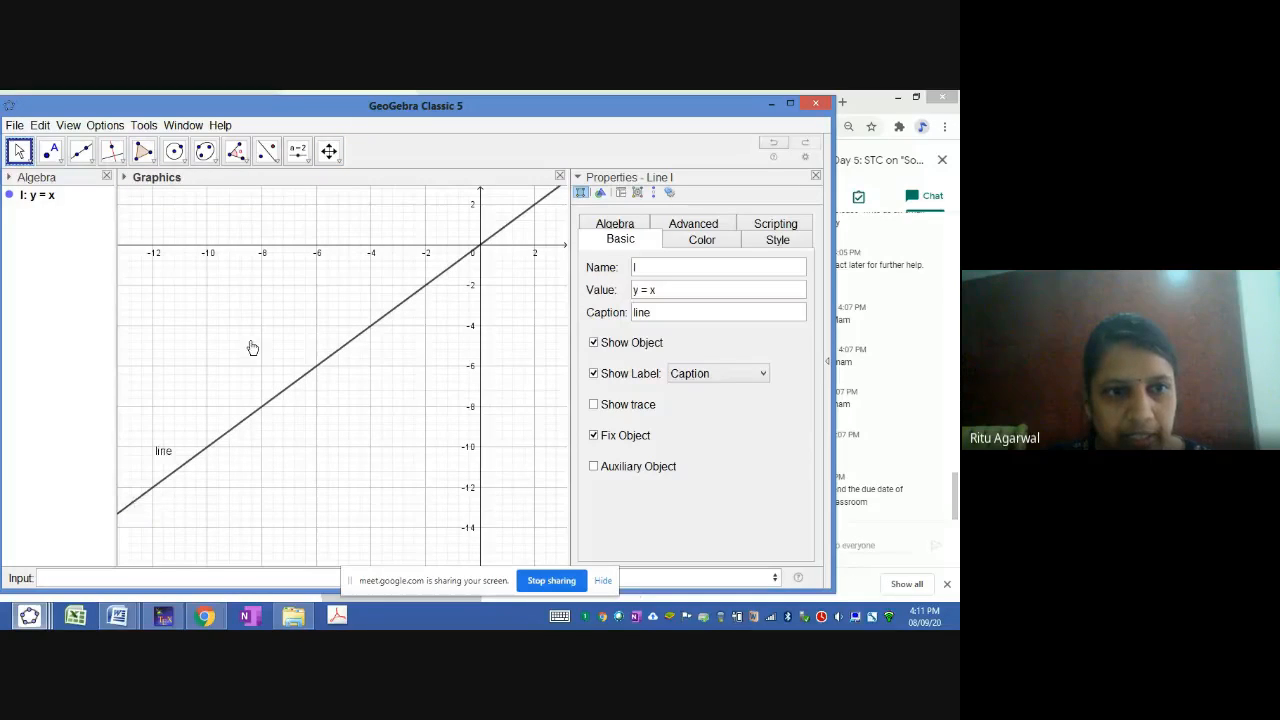
{"action": "left_click_drag", "start_coordinate": [280, 368], "coordinate": [240, 349]}
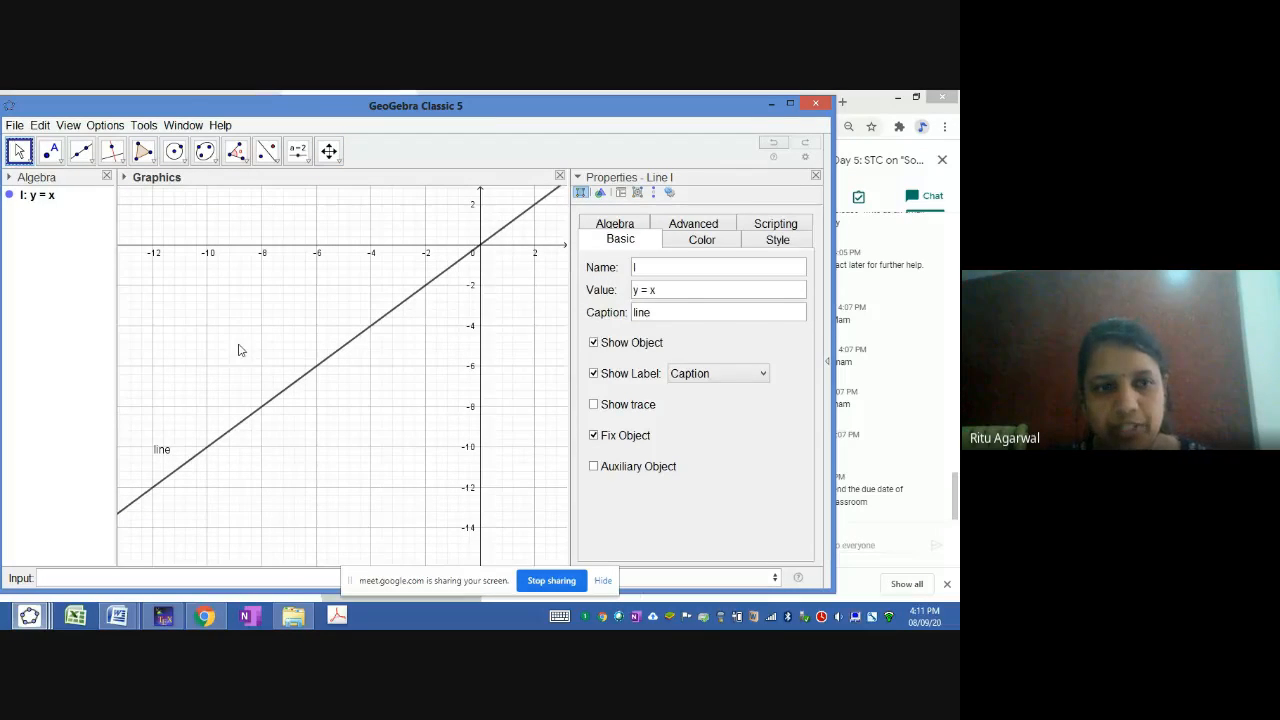
{"action": "left_click", "coordinate": [240, 347]}
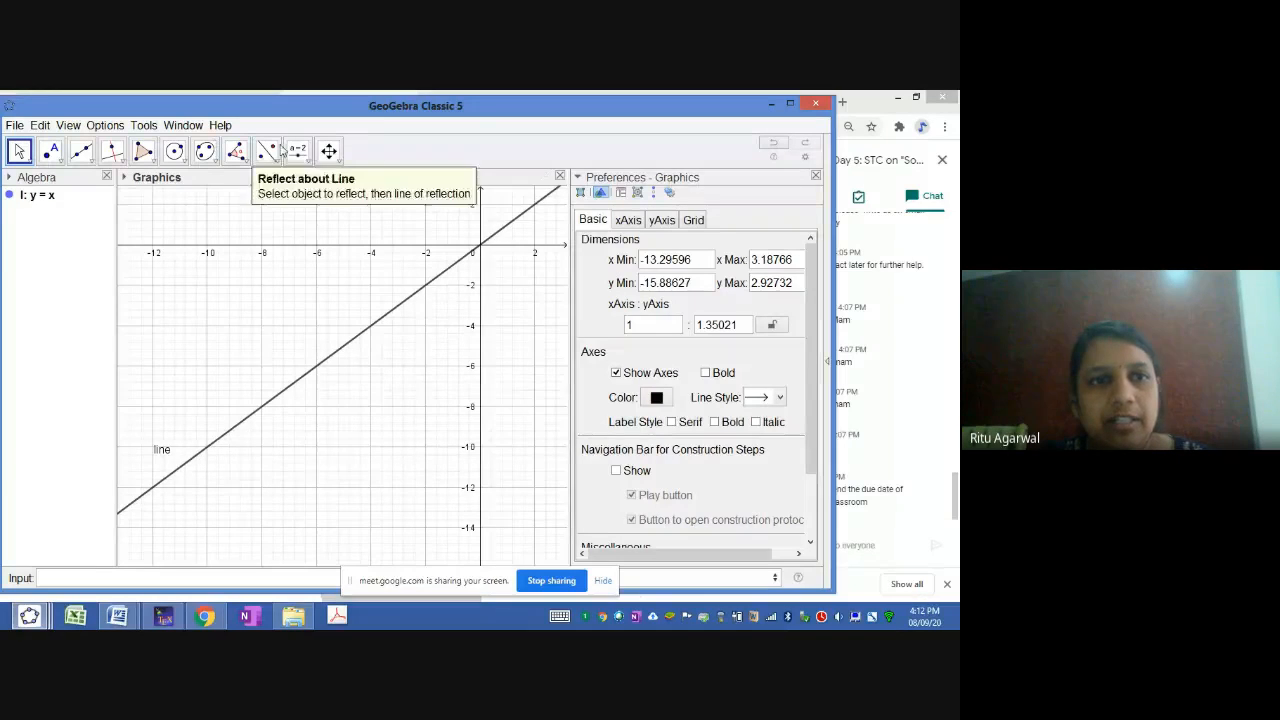
Step: Center the origin in the Graphics view and change the line's equation to y = 2x
{"action": "left_click", "coordinate": [329, 150]}
{"action": "left_click_drag", "start_coordinate": [466, 331], "coordinate": [336, 447]}
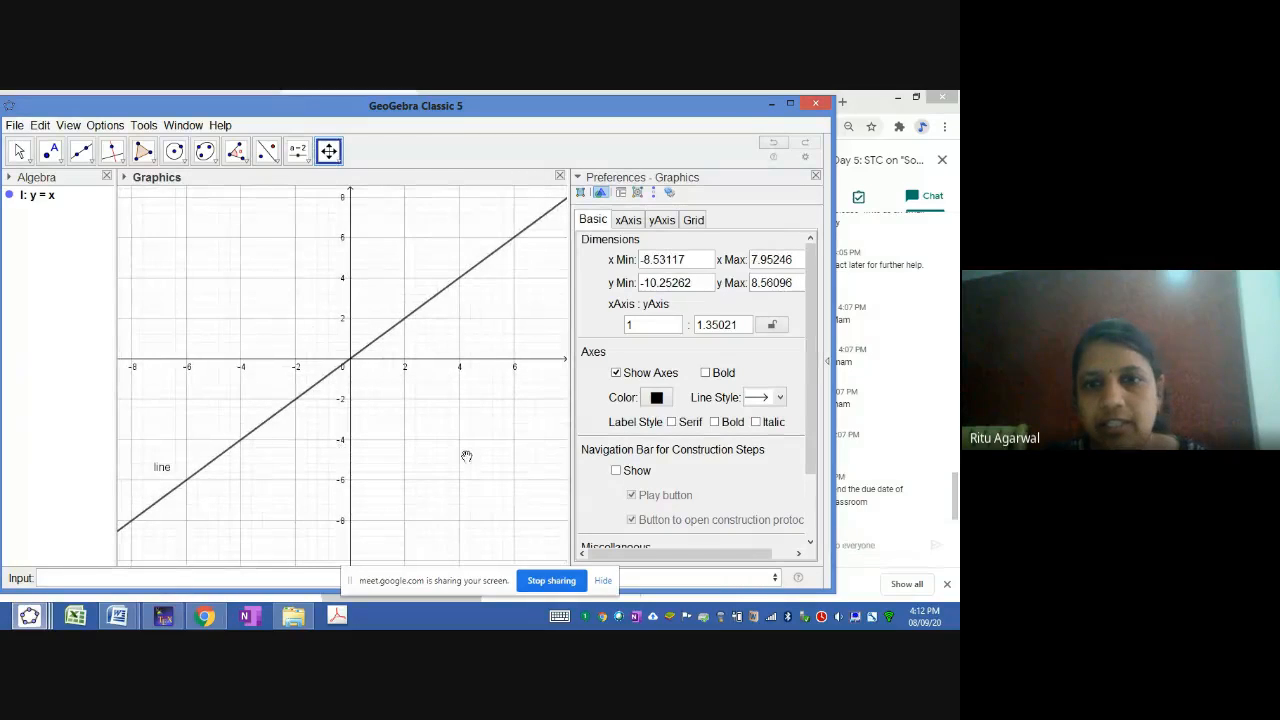
{"action": "double_click", "coordinate": [46, 196]}
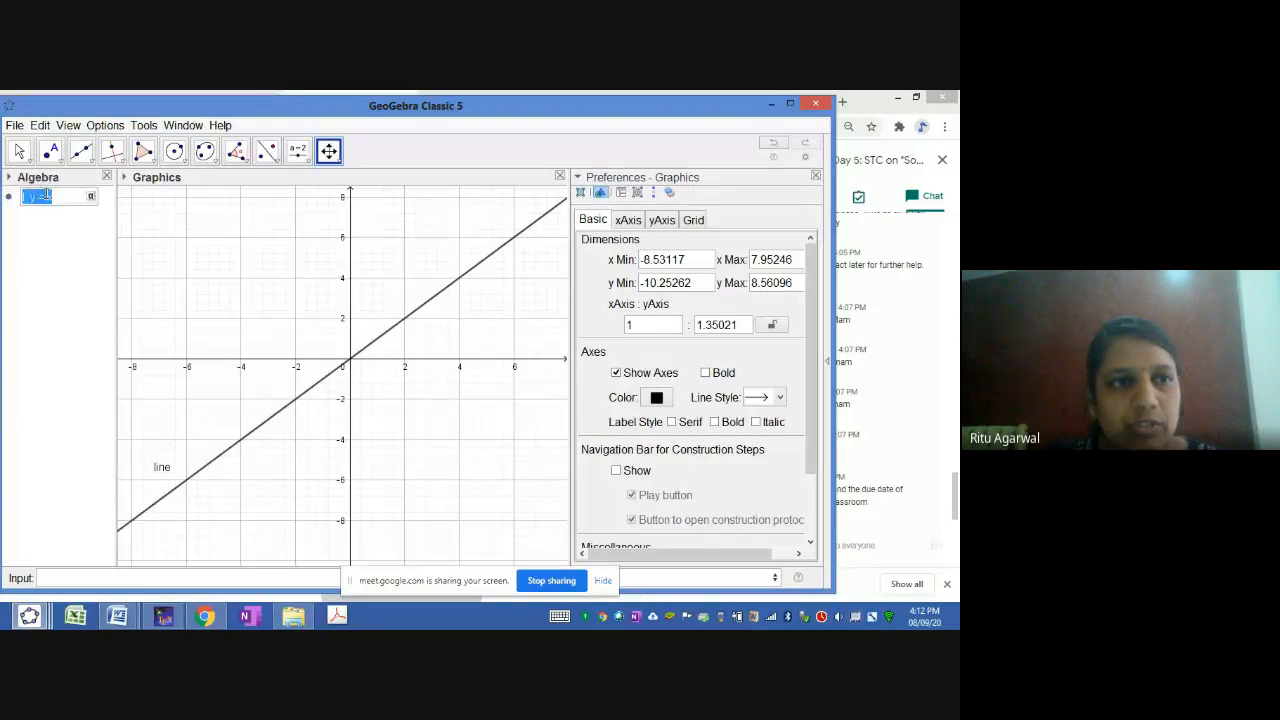
{"action": "left_click", "coordinate": [46, 196]}
{"action": "type", "text": "2"}
{"action": "key", "text": "Return"}
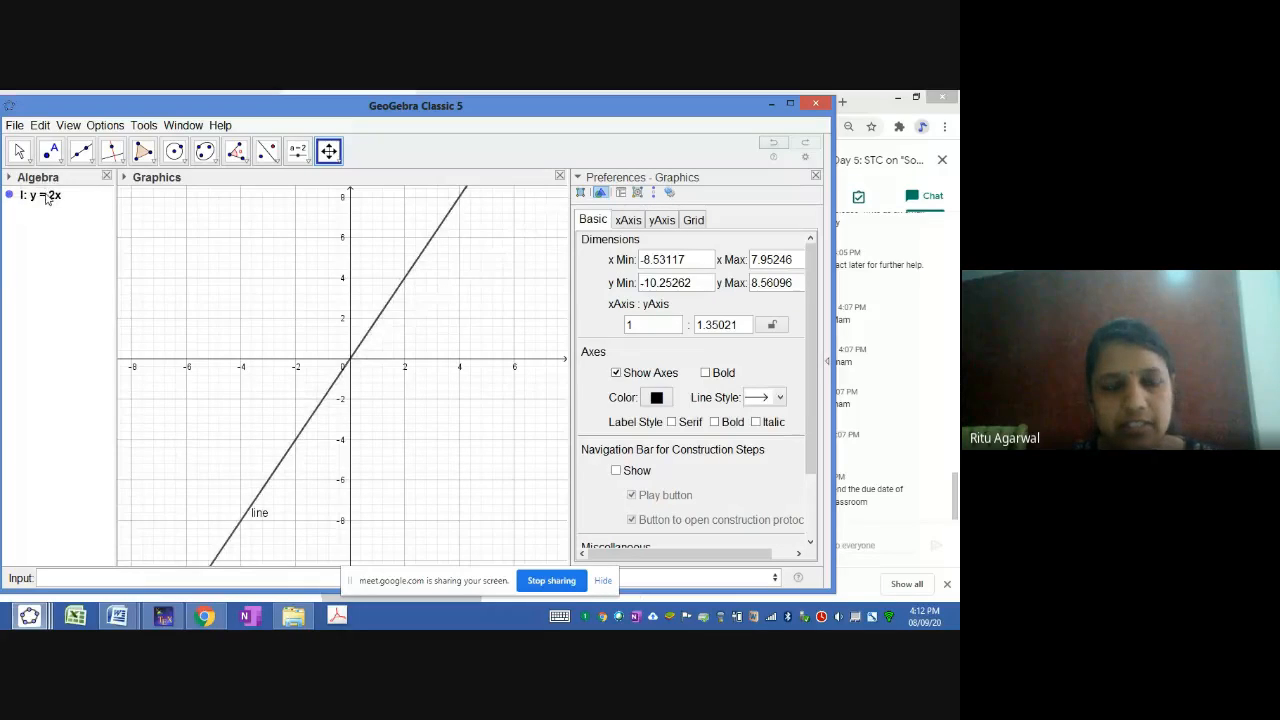
{"action": "left_click", "coordinate": [217, 264]}
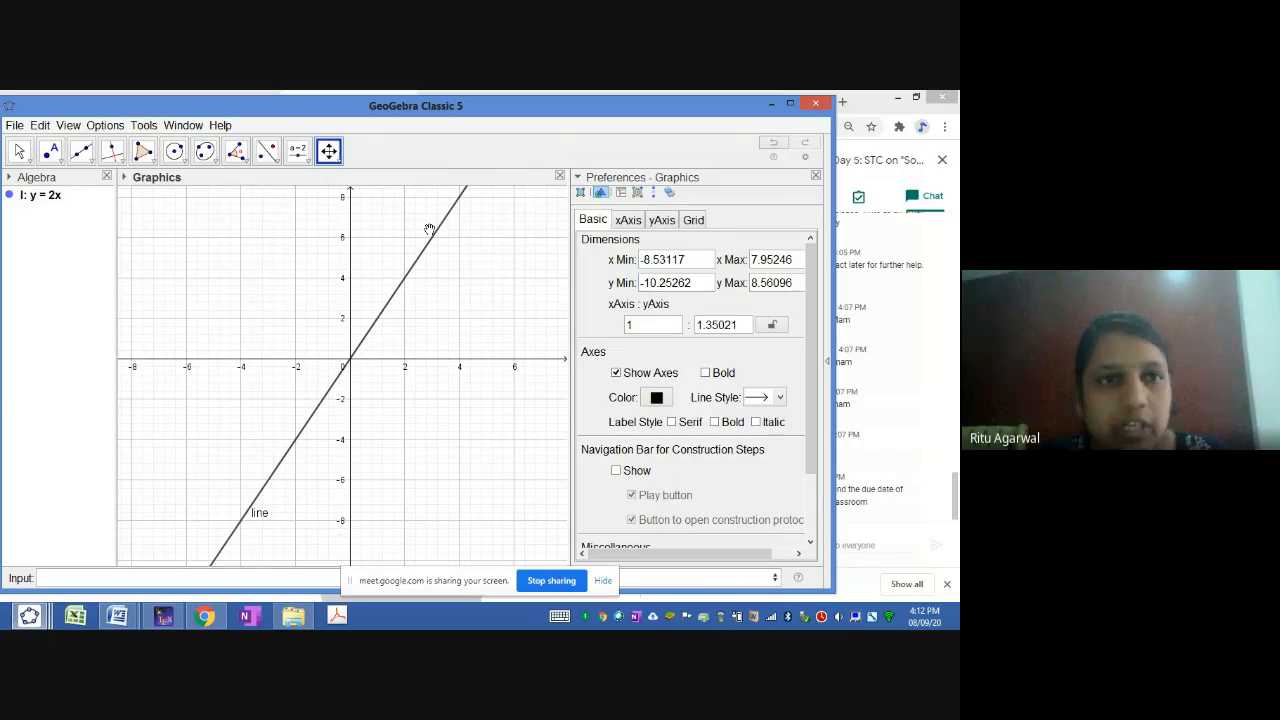
{"action": "left_click", "coordinate": [308, 163]}
{"action": "left_click", "coordinate": [318, 178]}
{"action": "left_click", "coordinate": [186, 214]}
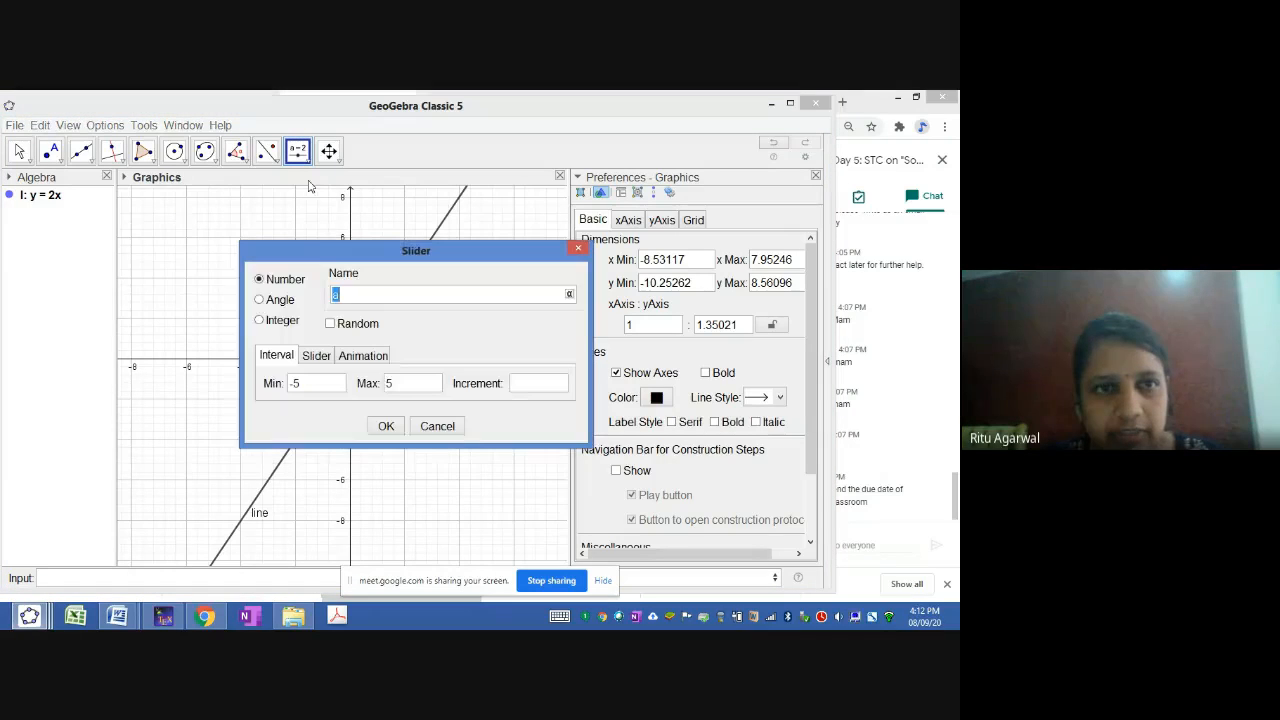
{"action": "left_click", "coordinate": [427, 430]}
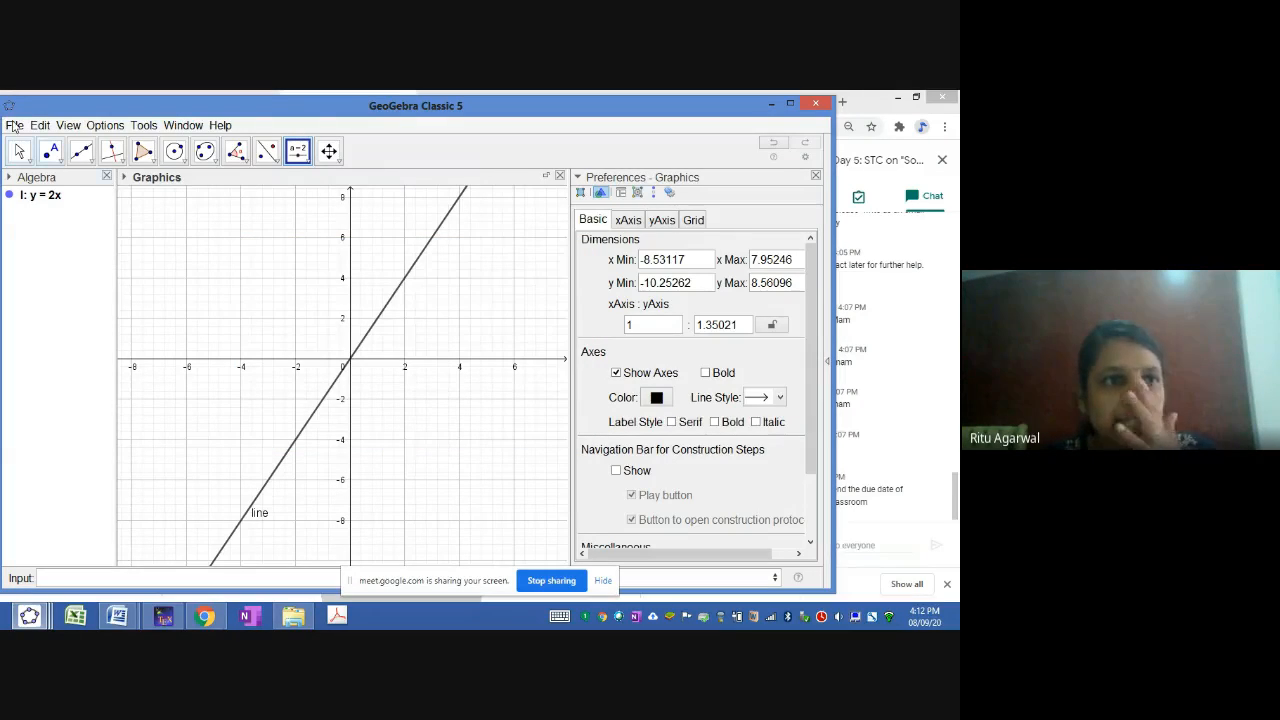
Step: Create a number slider named m with range -5 to 5 and increment 0.1 in the upper-left quadrant of the graph
{"action": "left_click", "coordinate": [308, 162]}
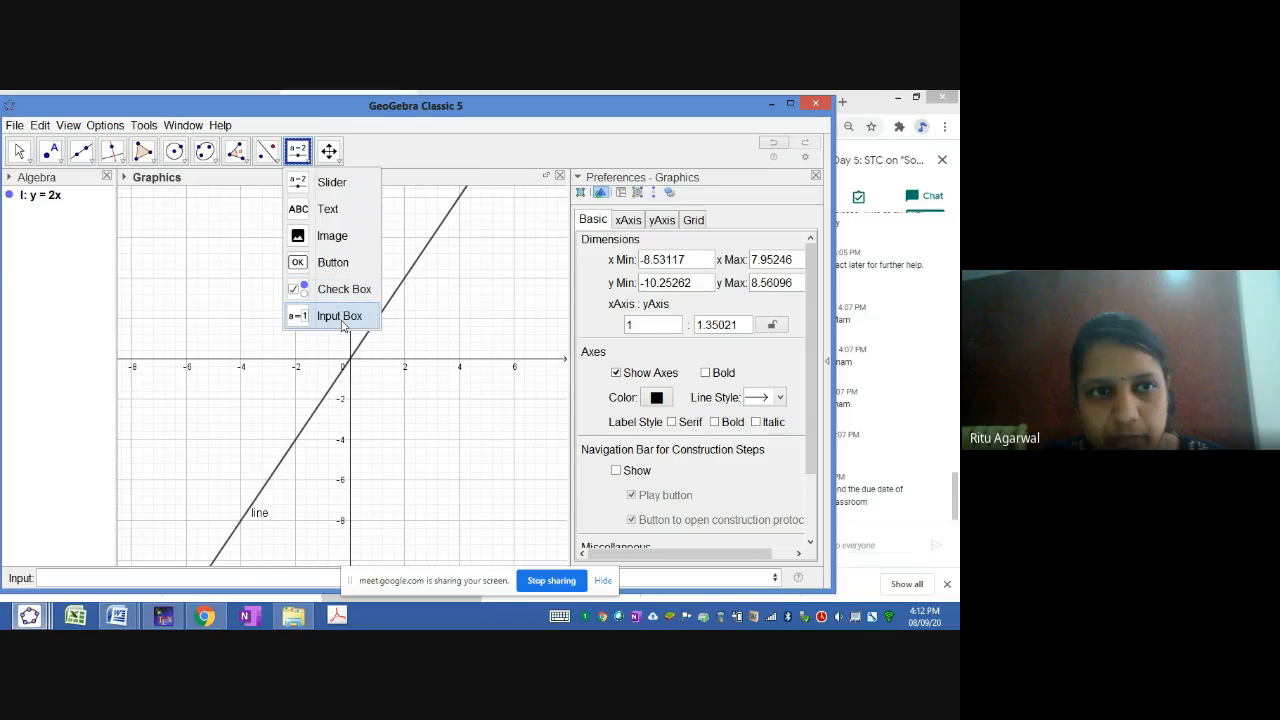
{"action": "left_click", "coordinate": [308, 158]}
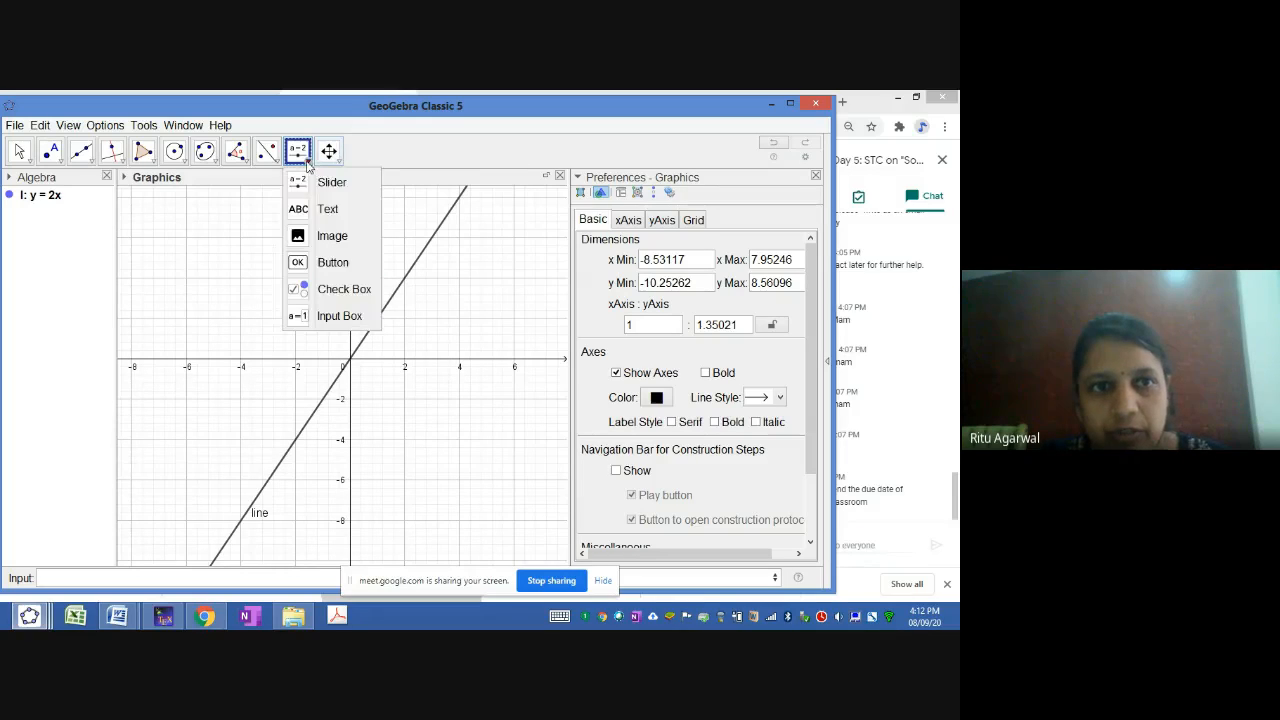
{"action": "left_click", "coordinate": [315, 180]}
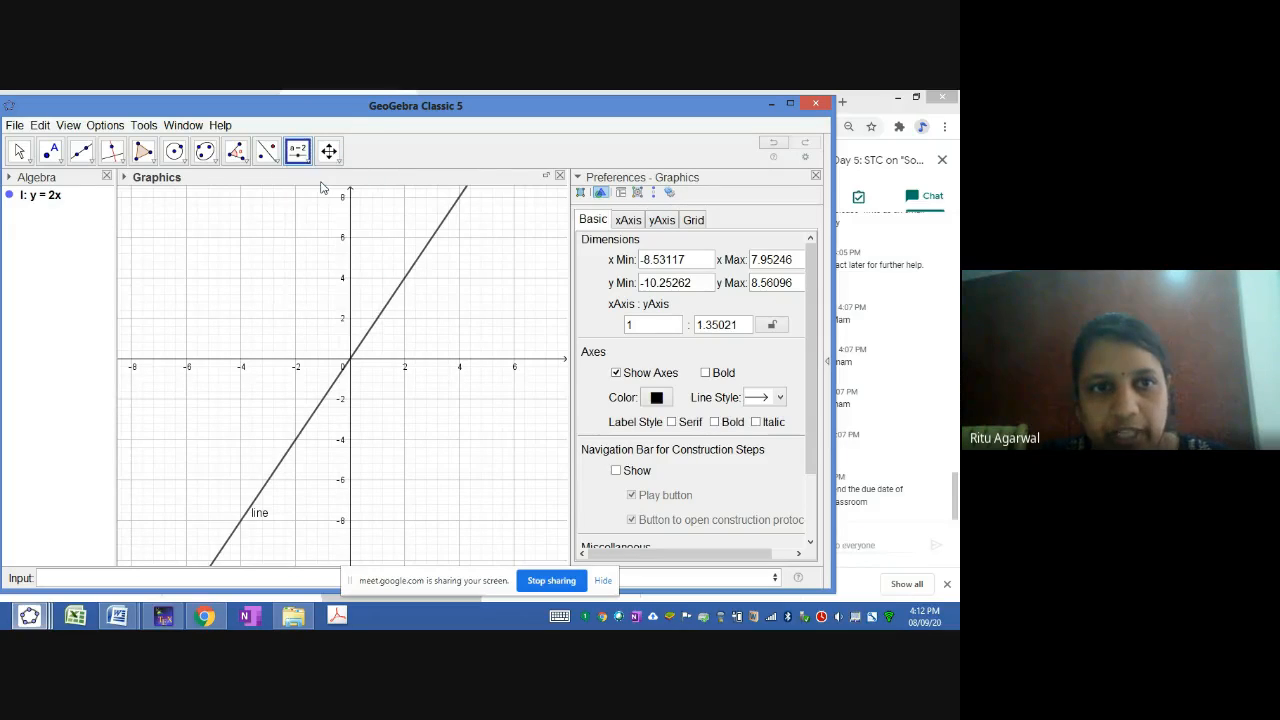
{"action": "left_click", "coordinate": [176, 226]}
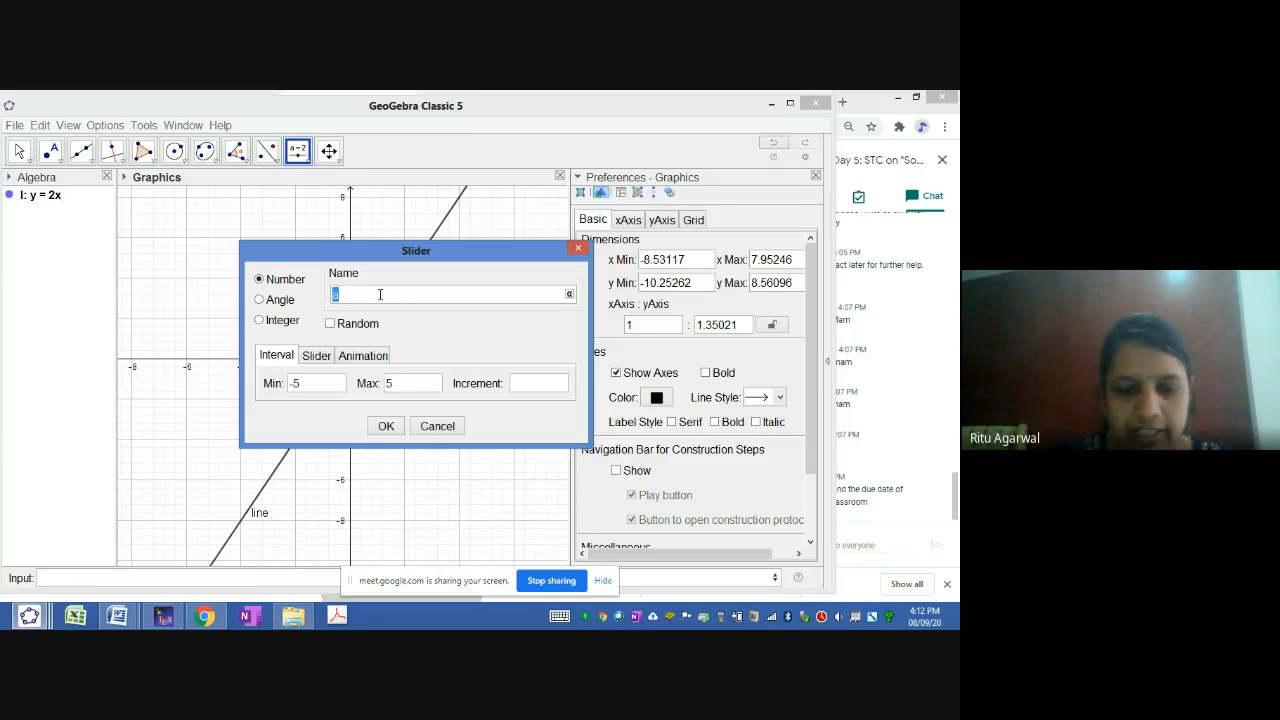
{"action": "type", "text": "m"}
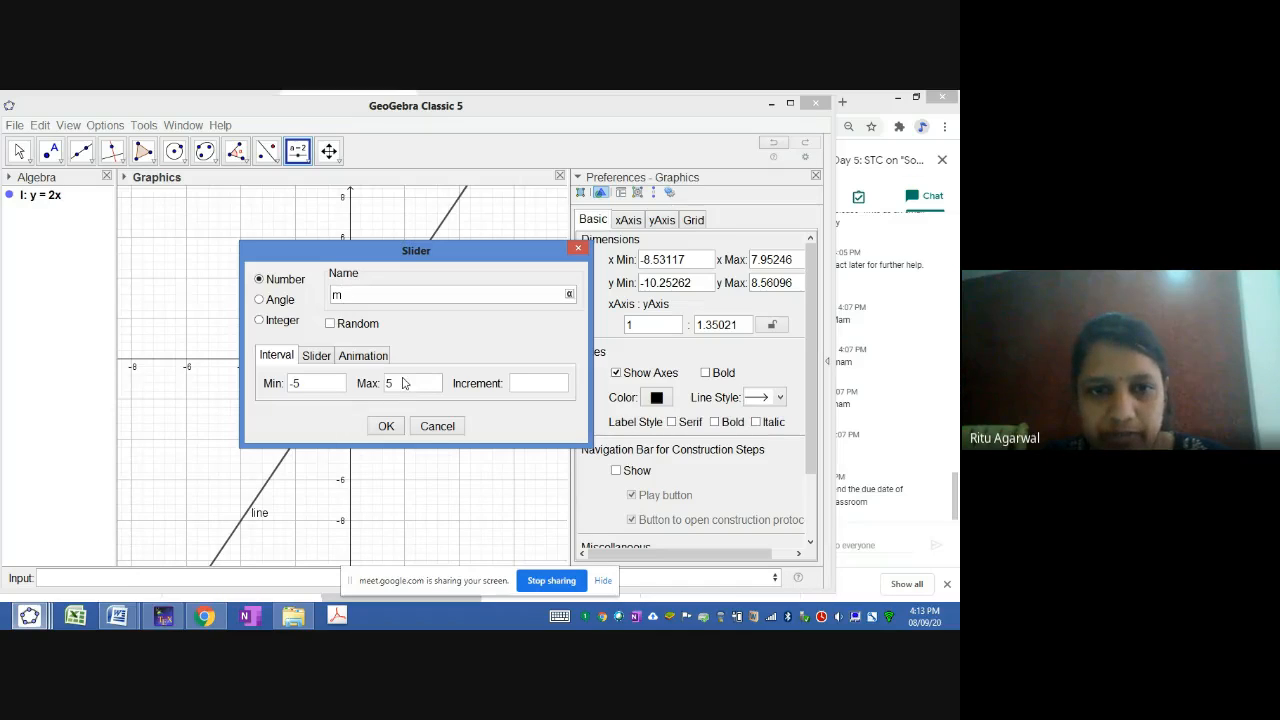
{"action": "left_click", "coordinate": [526, 386]}
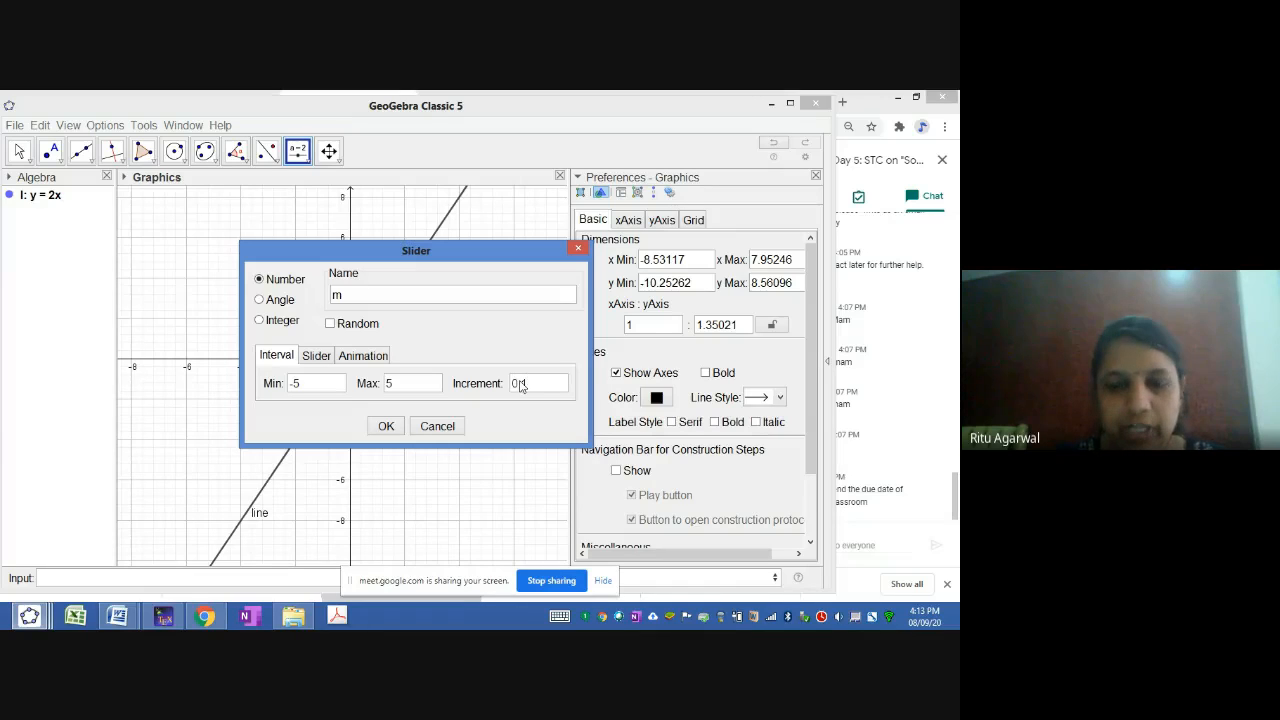
{"action": "left_click", "coordinate": [386, 426]}
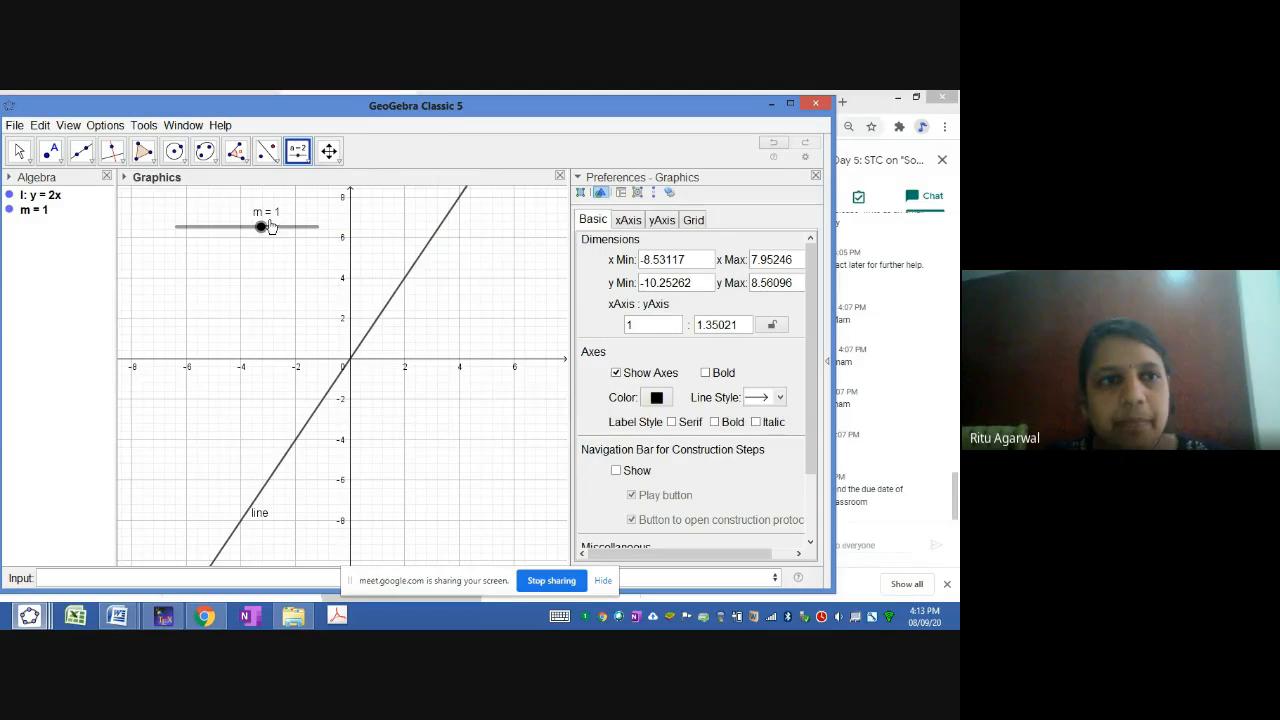
Step: Redefine the line as y = m*x and adjust slider m to 1.1
{"action": "double_click", "coordinate": [47, 196]}
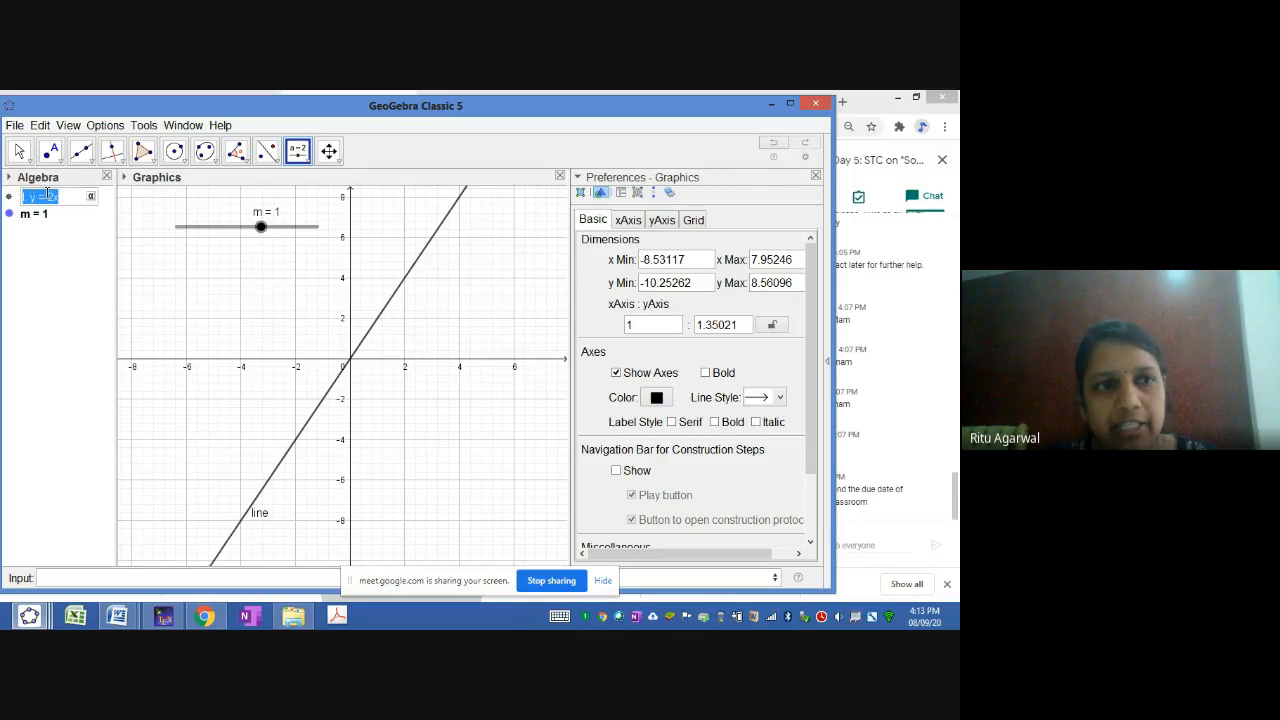
{"action": "left_click", "coordinate": [53, 197]}
{"action": "type", "text": "m*"}
{"action": "key", "text": "Return"}
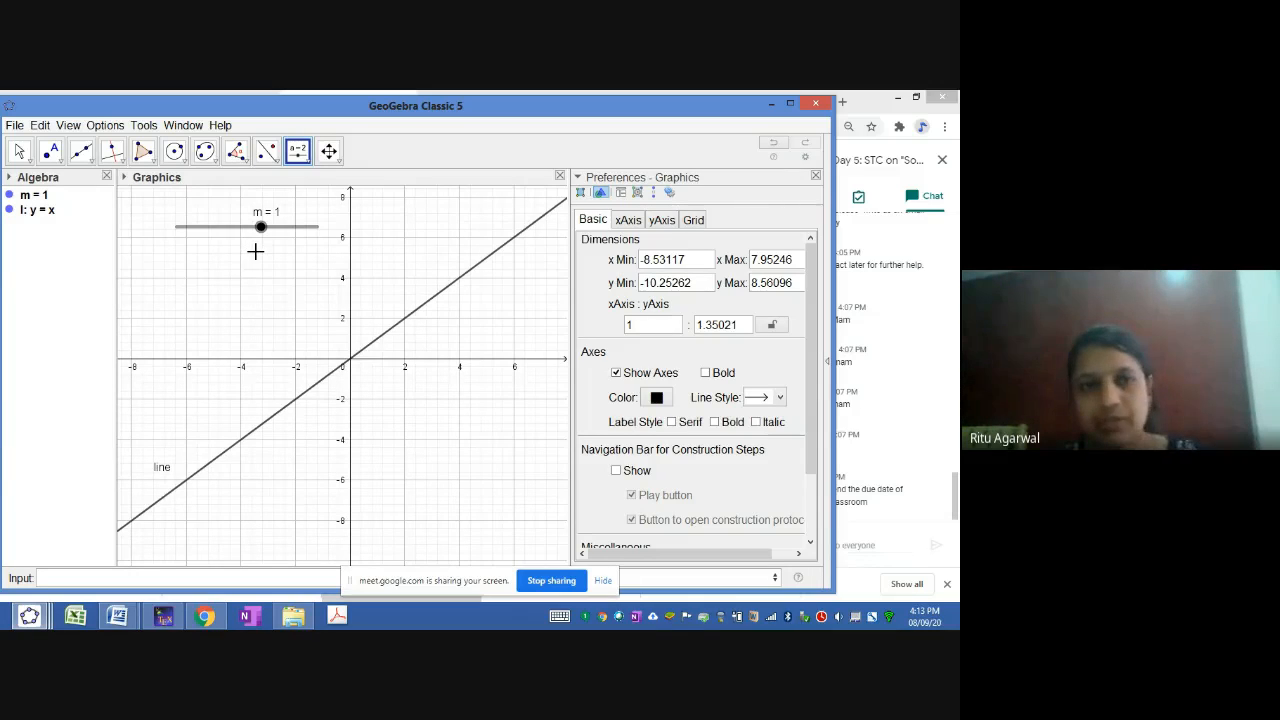
{"action": "left_click_drag", "start_coordinate": [249, 226], "coordinate": [264, 247]}
Step: Plot the parabola y^2=4*a*x and create the slider for a
{"action": "left_click", "coordinate": [143, 576]}
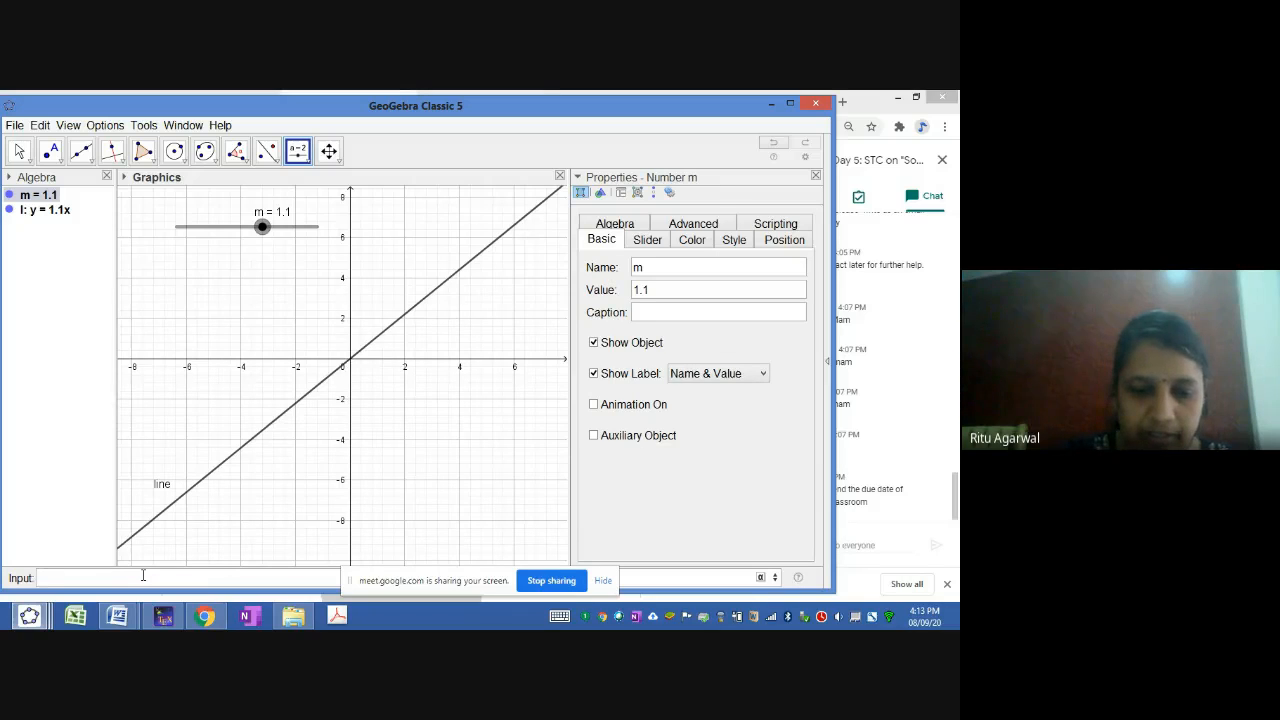
{"action": "type", "text": "y"}
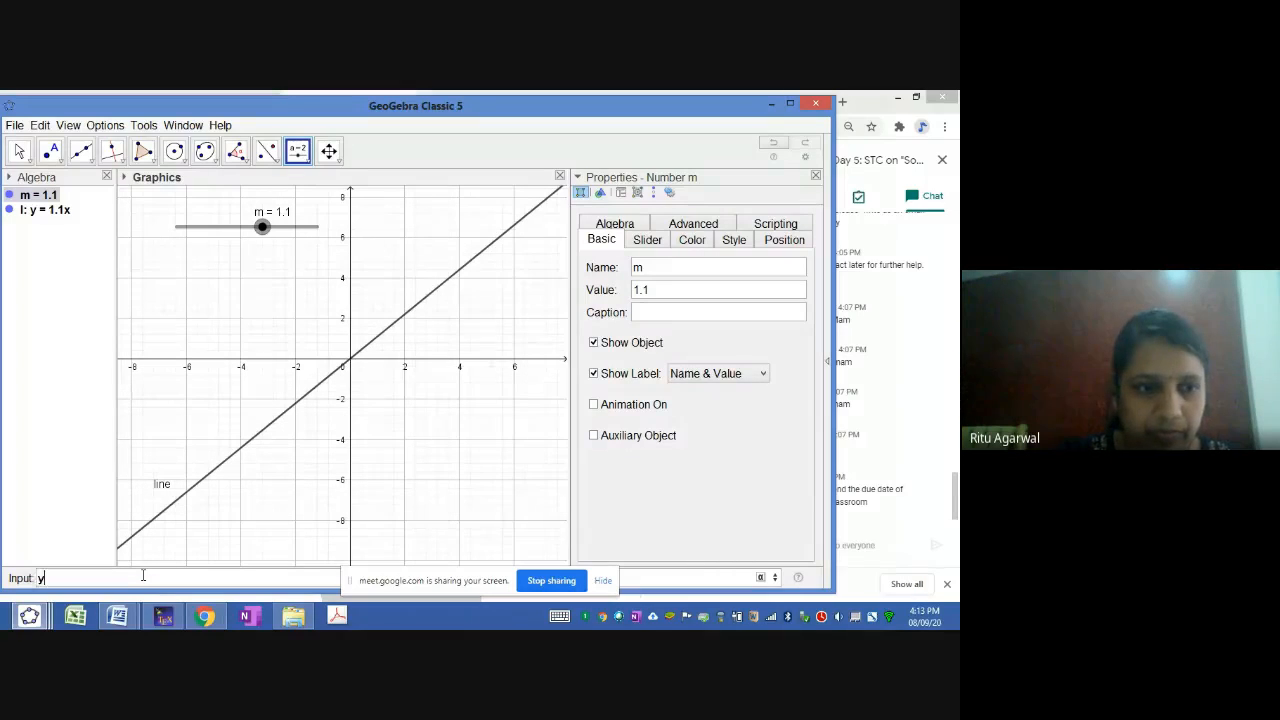
{"action": "type", "text": "^2"}
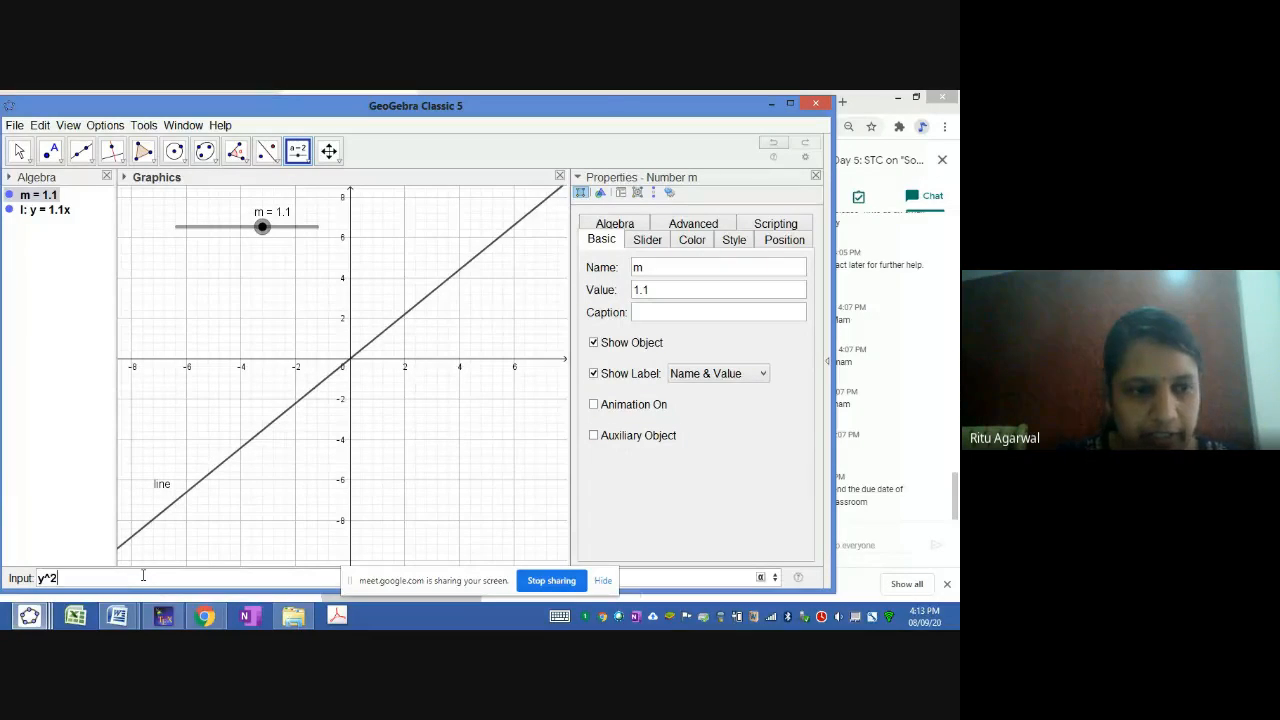
{"action": "type", "text": "=4a"}
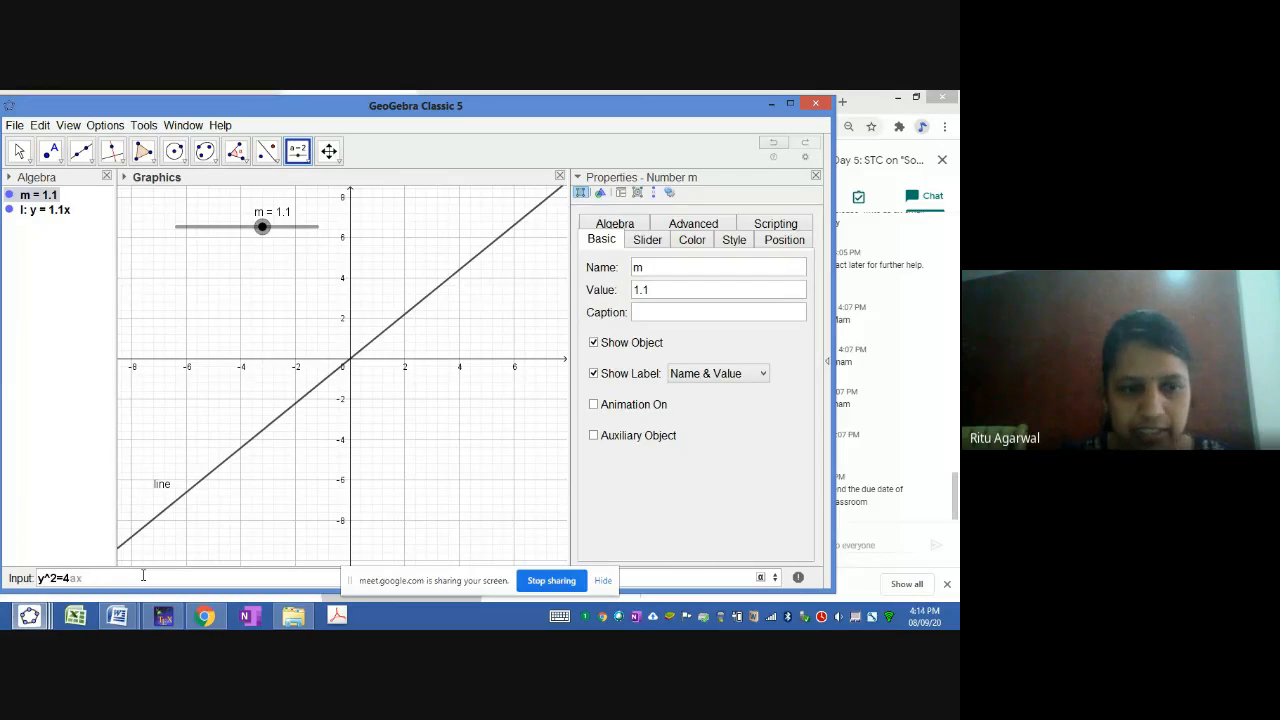
{"action": "key", "text": "Left"}
{"action": "type", "text": "*"}
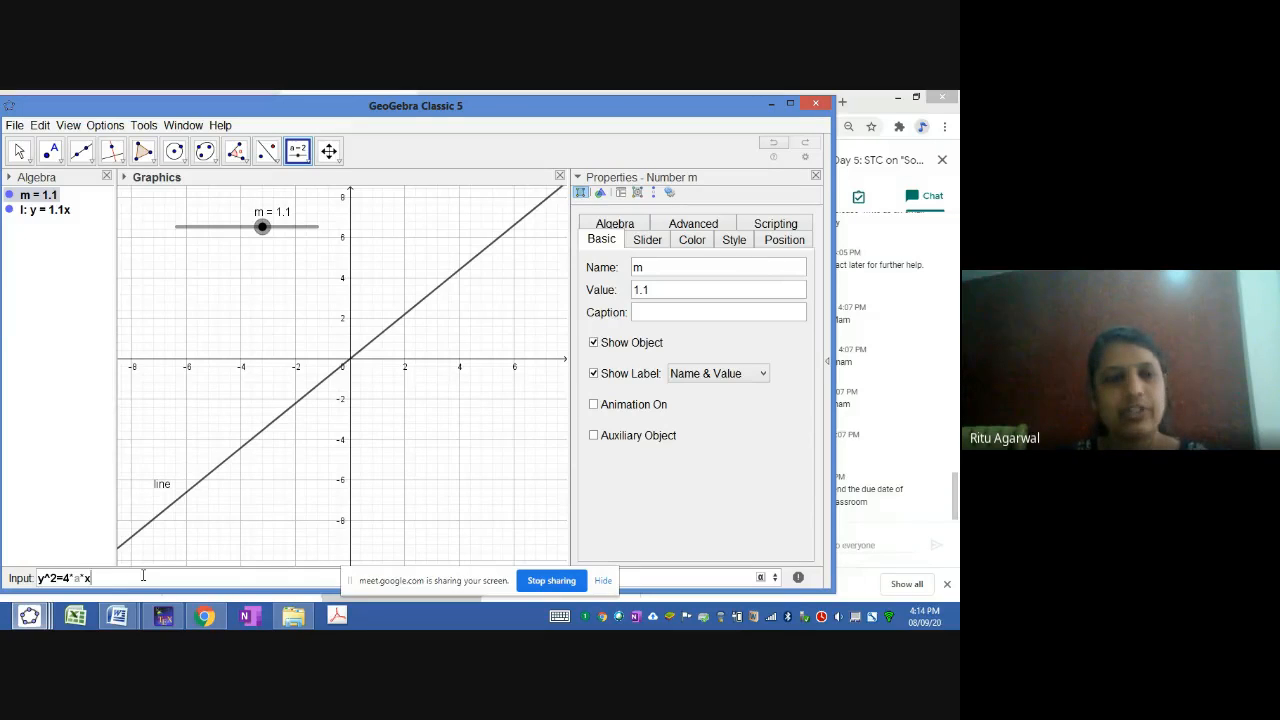
{"action": "key", "text": "Return"}
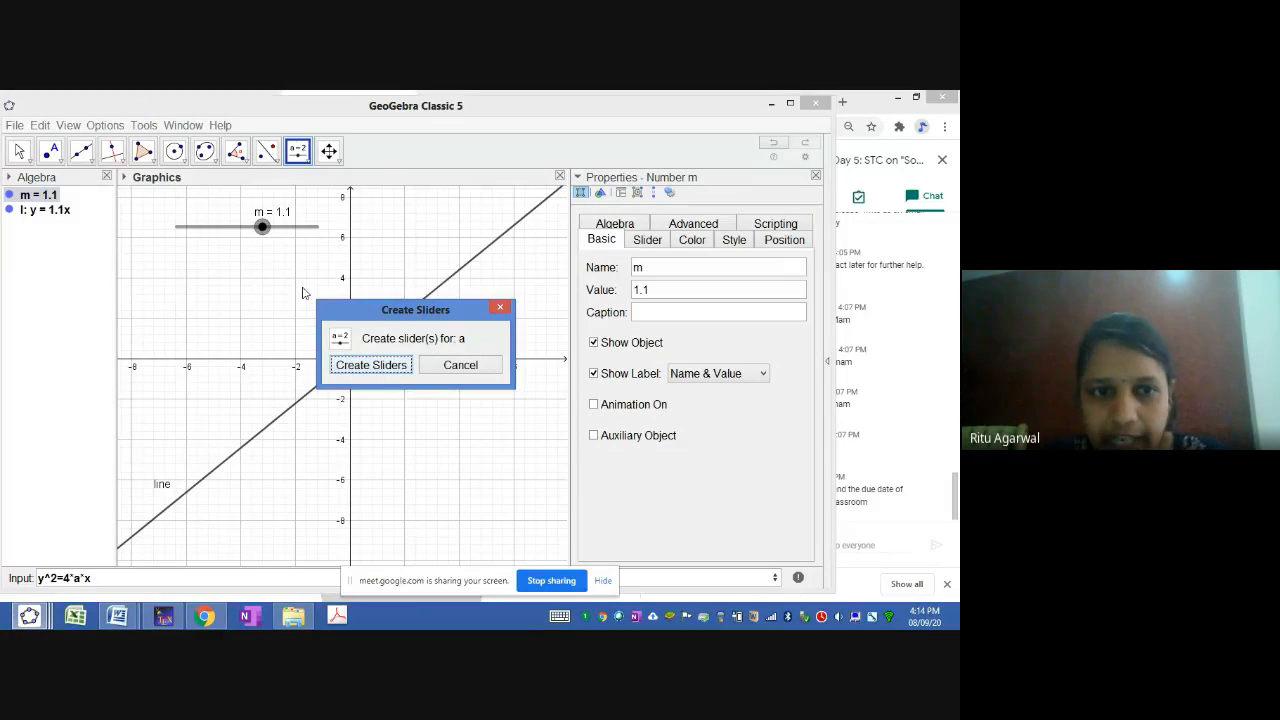
{"action": "left_click", "coordinate": [372, 365]}
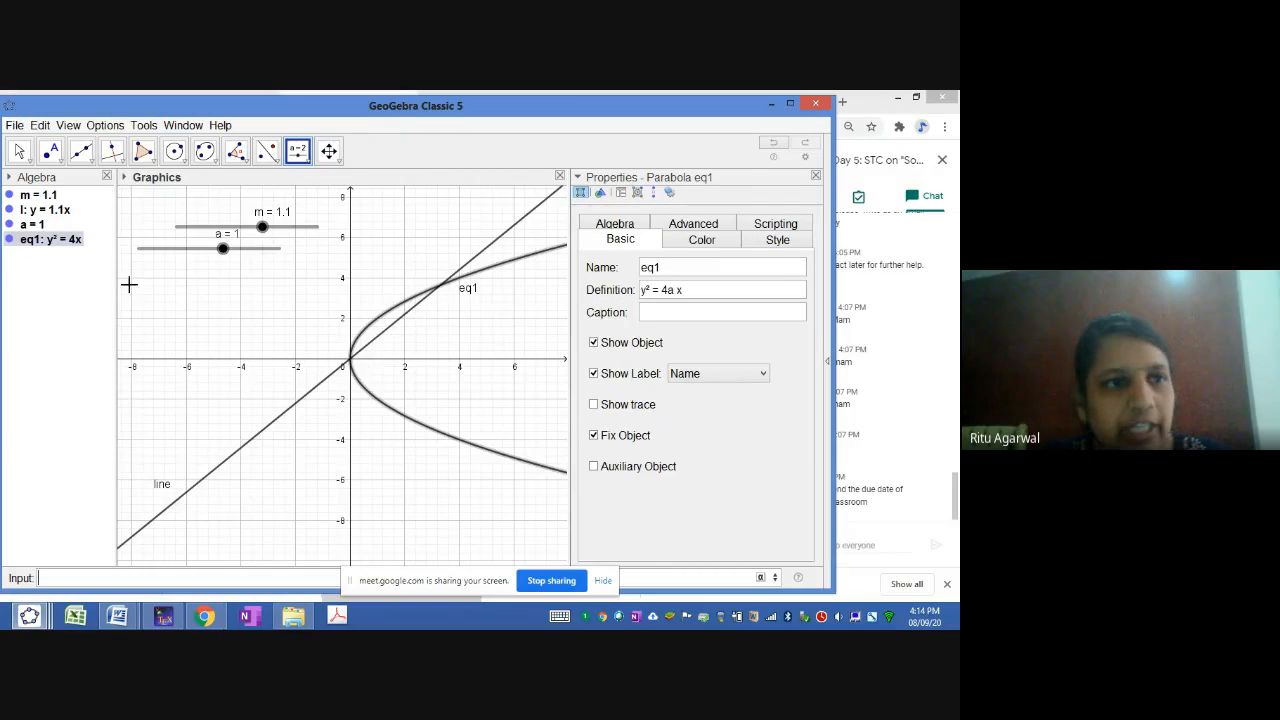
Step: Vary slider a to 0.5 and back up to 2 to reshape the parabola
{"action": "mouse_move", "coordinate": [231, 251]}
{"action": "left_mouse_down"}
{"action": "mouse_move", "coordinate": [263, 246]}
{"action": "mouse_move", "coordinate": [184, 264]}
{"action": "mouse_move", "coordinate": [218, 266]}
{"action": "left_mouse_up"}
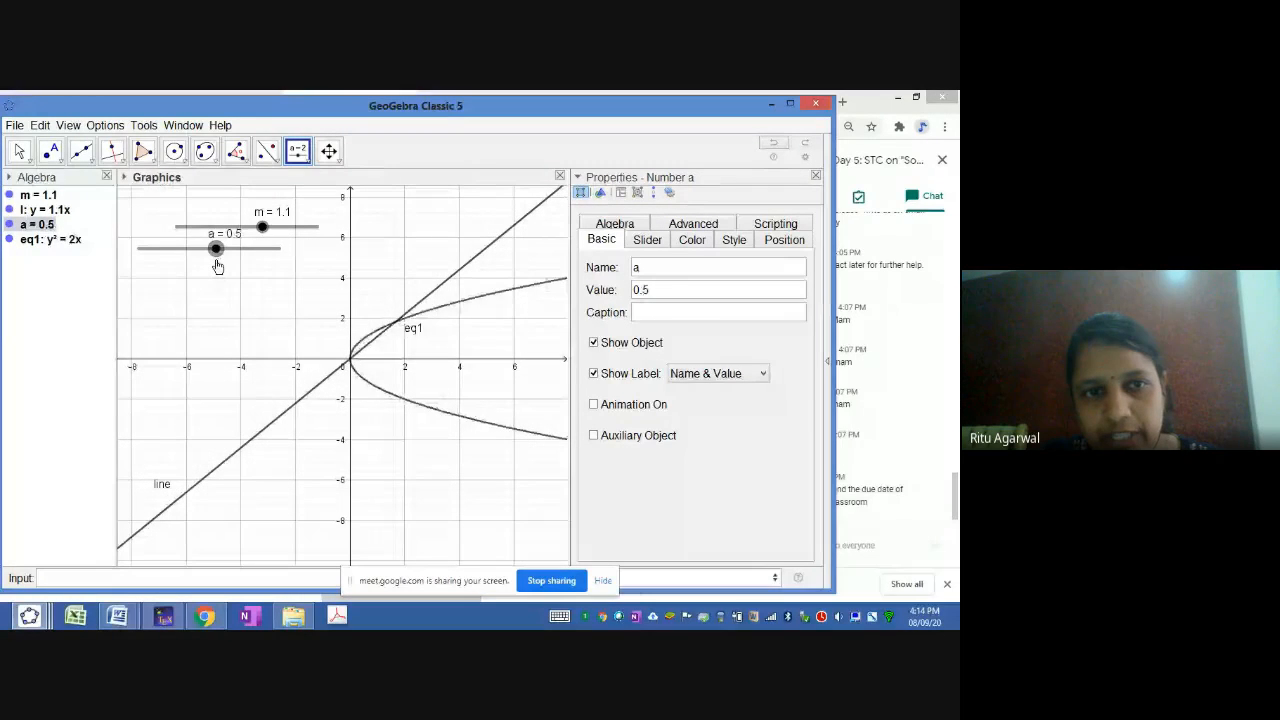
{"action": "mouse_move", "coordinate": [218, 266]}
{"action": "left_mouse_down"}
{"action": "mouse_move", "coordinate": [257, 264]}
{"action": "mouse_move", "coordinate": [187, 266]}
{"action": "mouse_move", "coordinate": [237, 264]}
{"action": "left_mouse_up"}
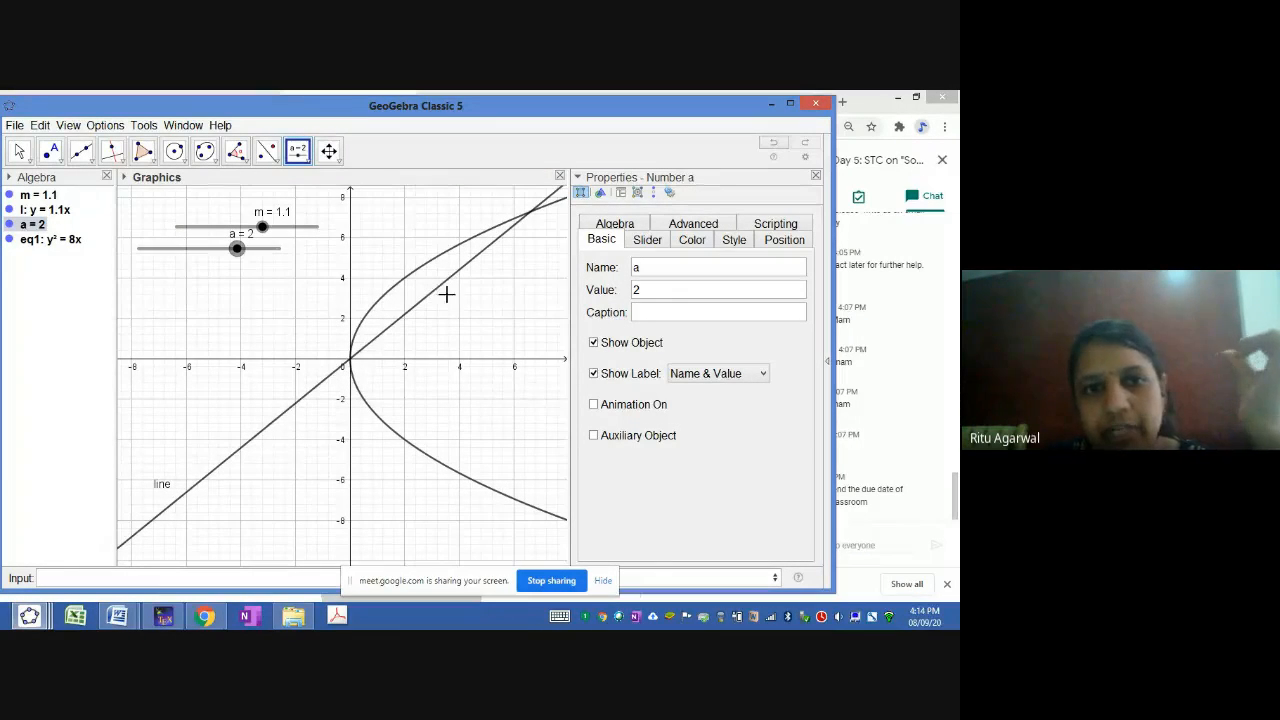
{"action": "left_click", "coordinate": [418, 275]}
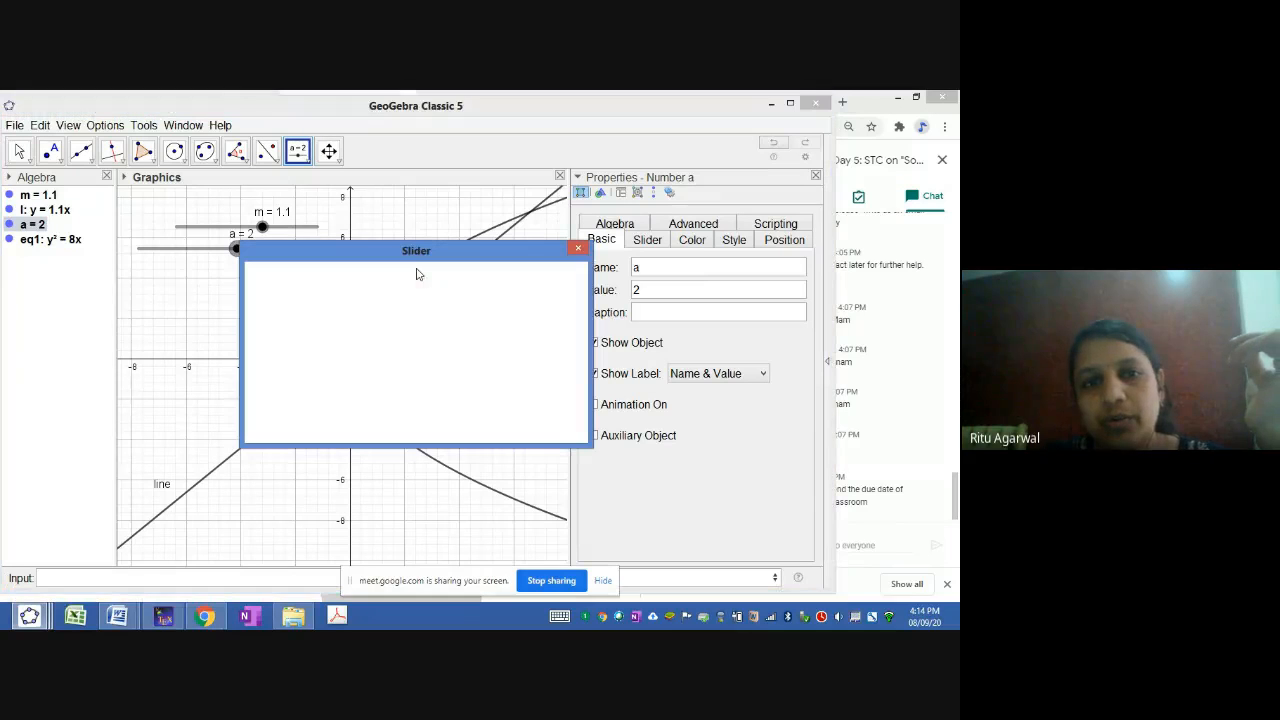
{"action": "left_click", "coordinate": [577, 248]}
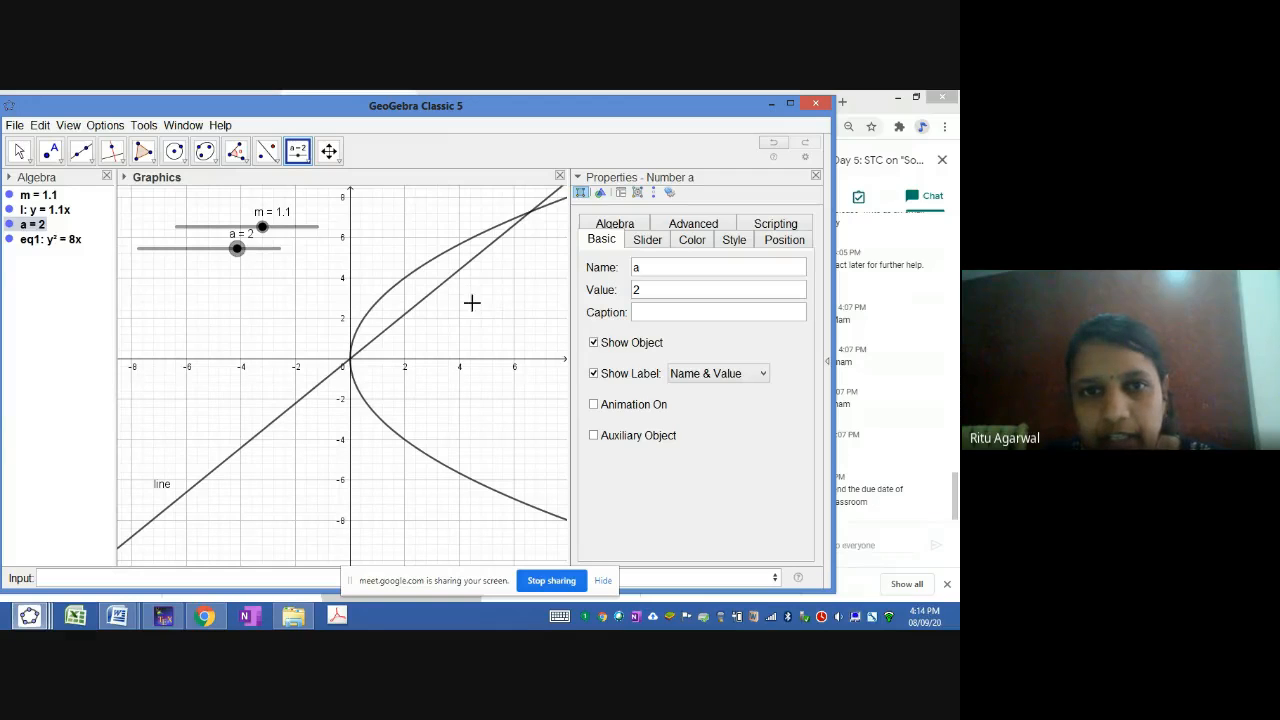
Step: Color the parabola orange (255, 102, 0) and raise its fill opacity to about 35
{"action": "double_click", "coordinate": [38, 242]}
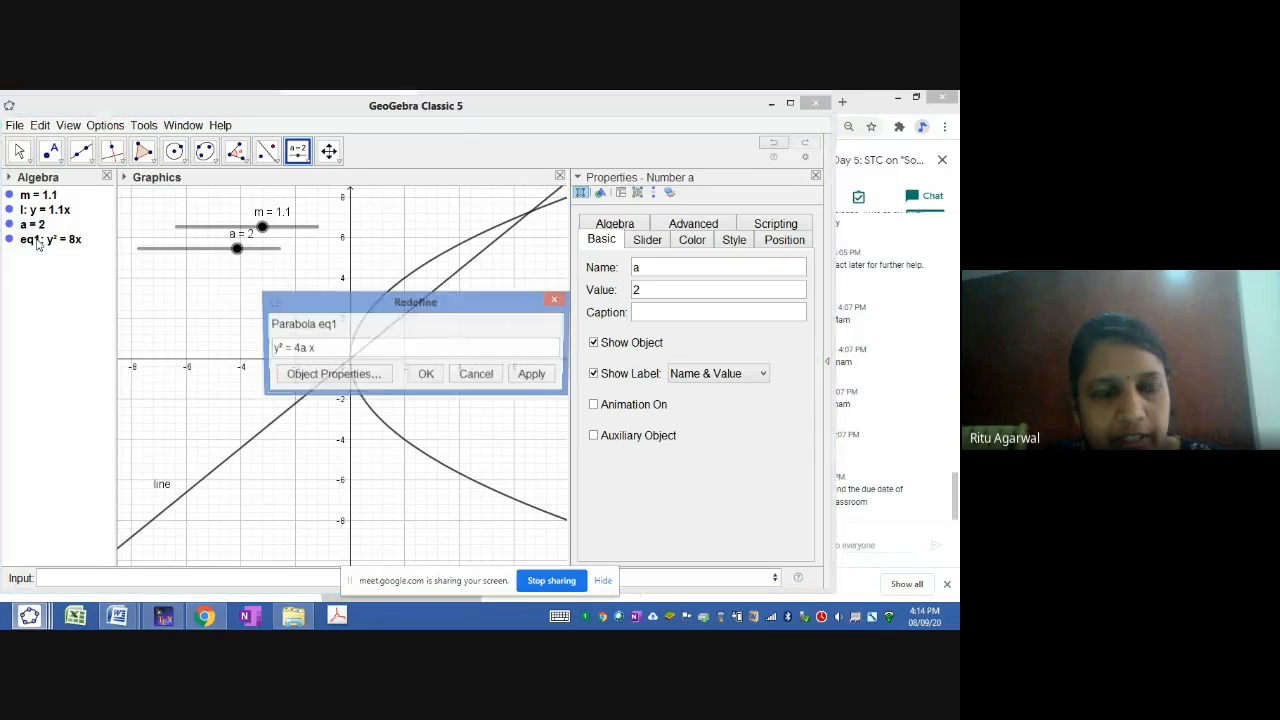
{"action": "left_click", "coordinate": [350, 378]}
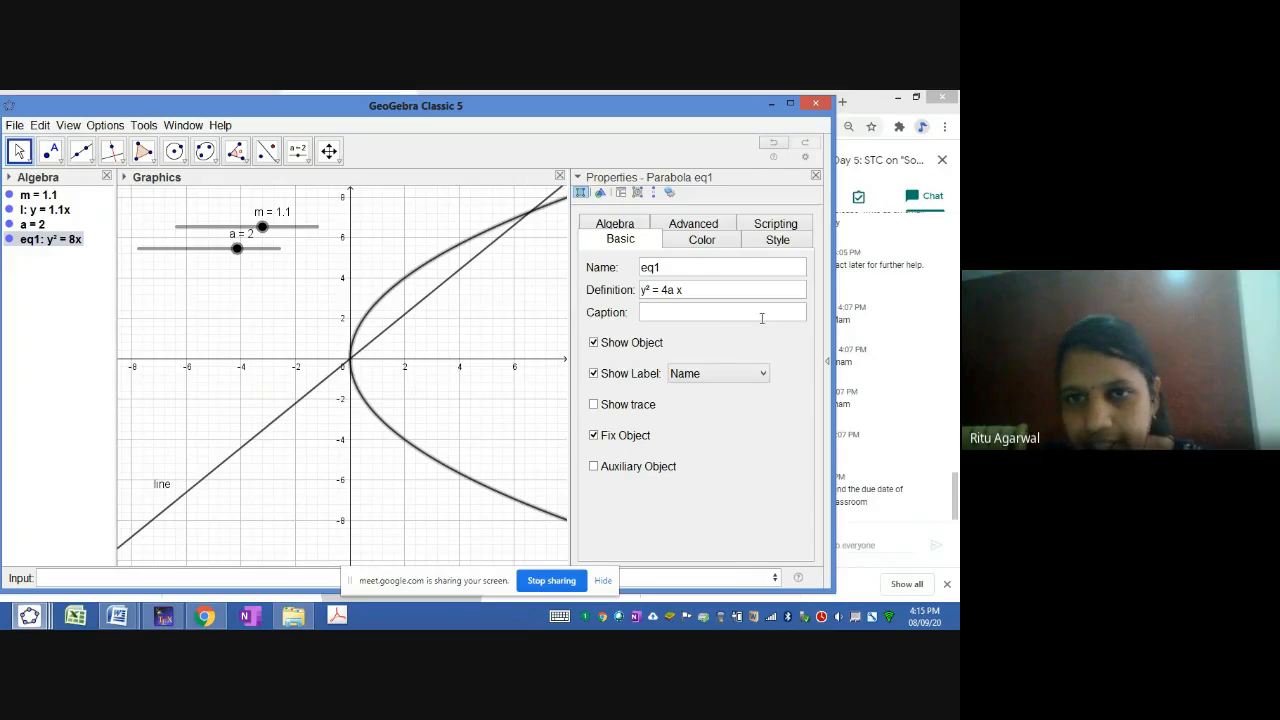
{"action": "left_click", "coordinate": [702, 242]}
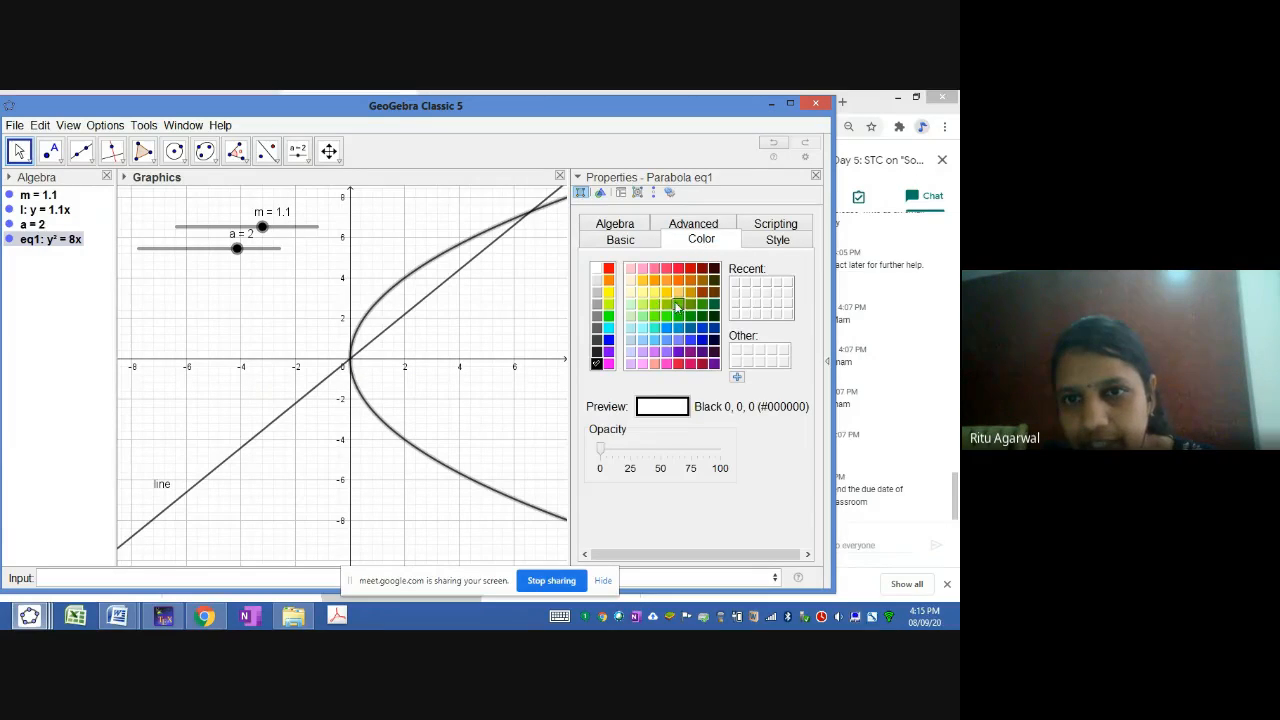
{"action": "left_click", "coordinate": [679, 282]}
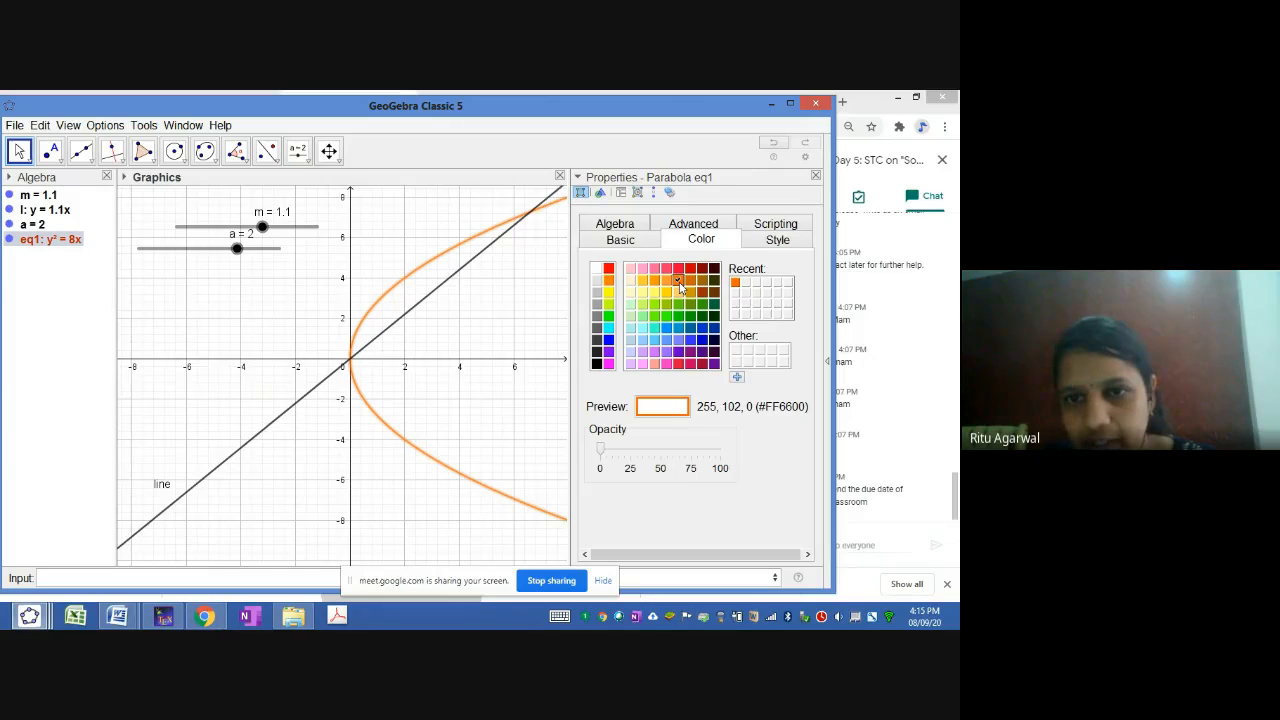
{"action": "left_click", "coordinate": [600, 452]}
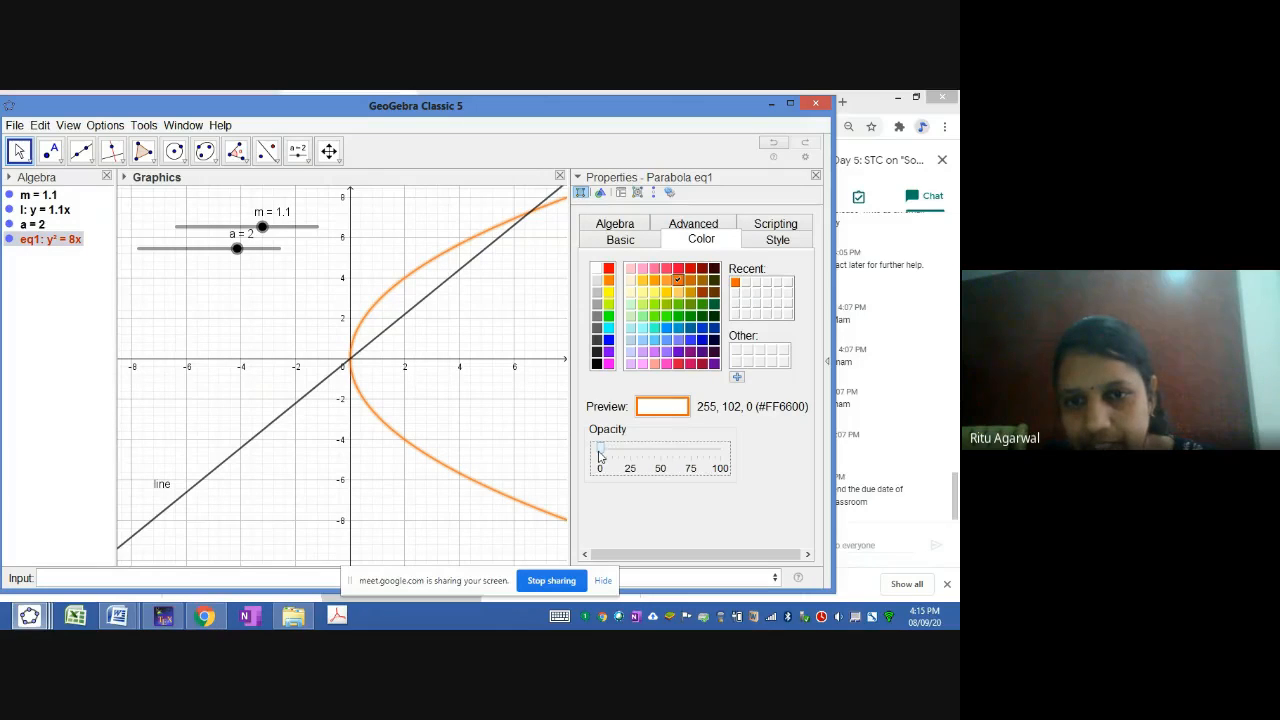
{"action": "left_click_drag", "start_coordinate": [600, 455], "coordinate": [646, 452]}
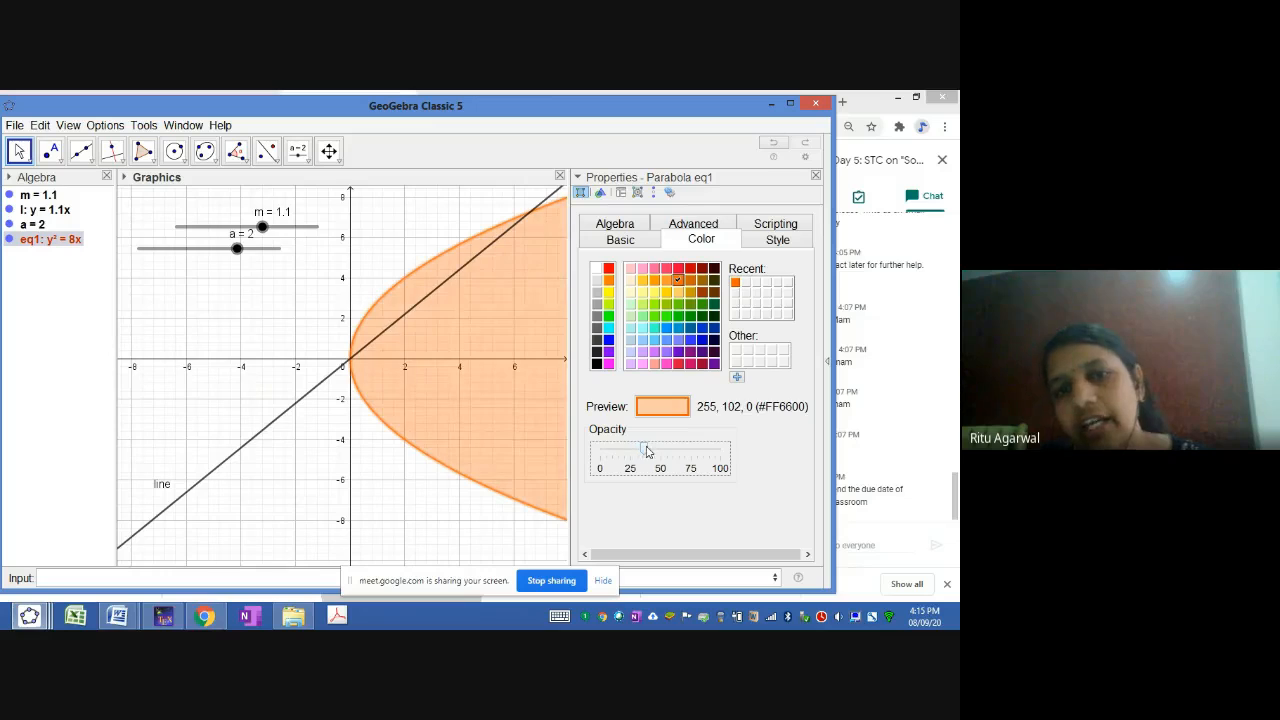
Step: Try the short-dashed and dotted line styles on the parabola and settle on the long-dashed style
{"action": "left_click", "coordinate": [772, 241]}
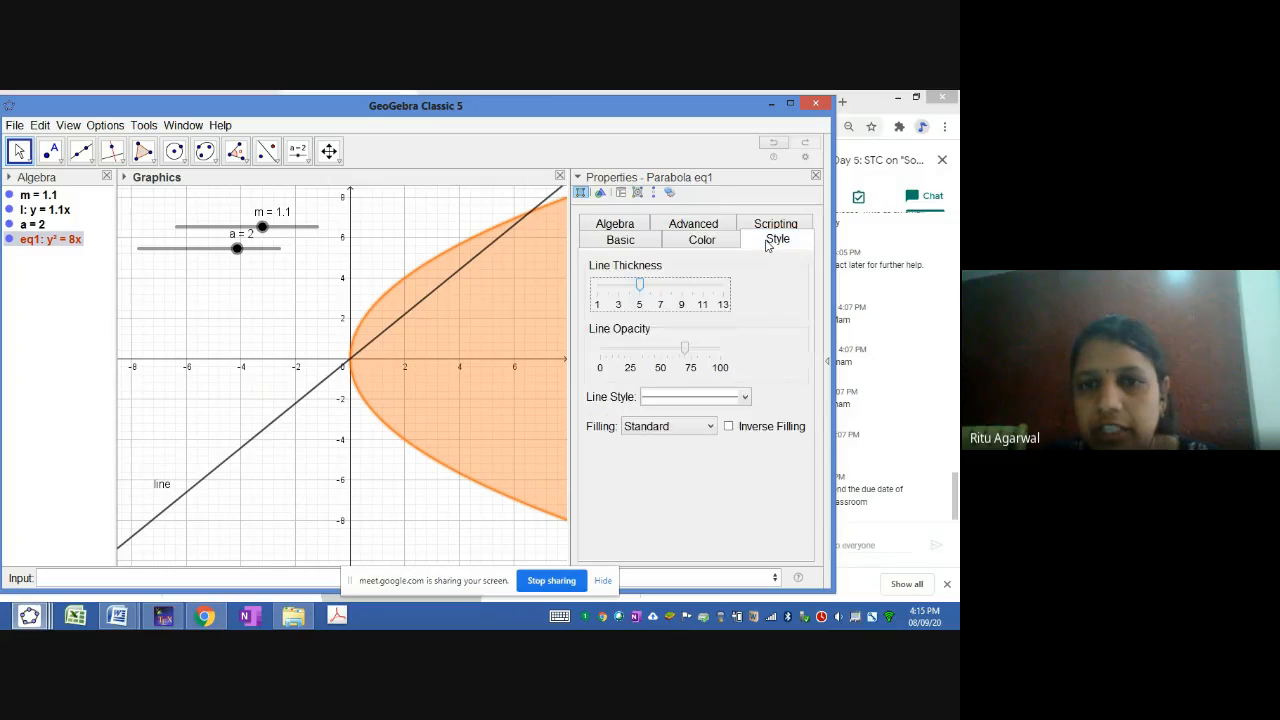
{"action": "left_click", "coordinate": [745, 397]}
{"action": "left_click", "coordinate": [712, 430]}
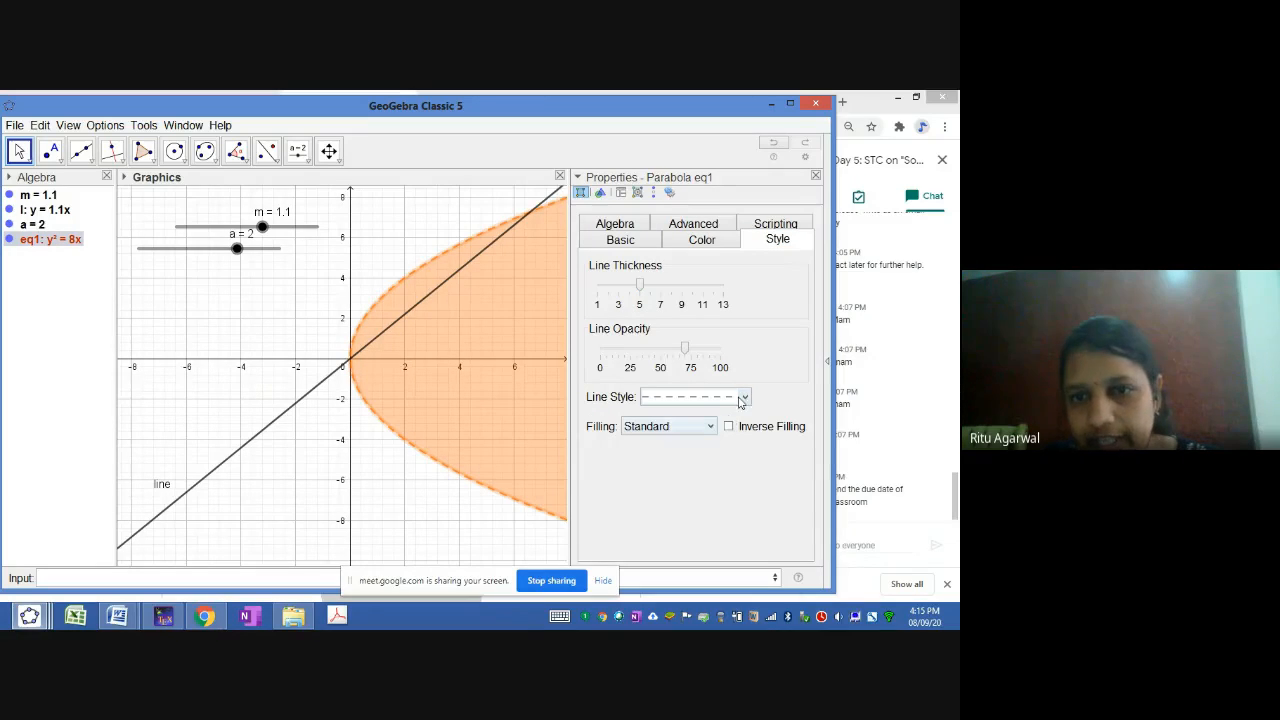
{"action": "left_click", "coordinate": [744, 397]}
{"action": "left_click", "coordinate": [726, 446]}
{"action": "left_click", "coordinate": [745, 397]}
{"action": "left_click", "coordinate": [733, 459]}
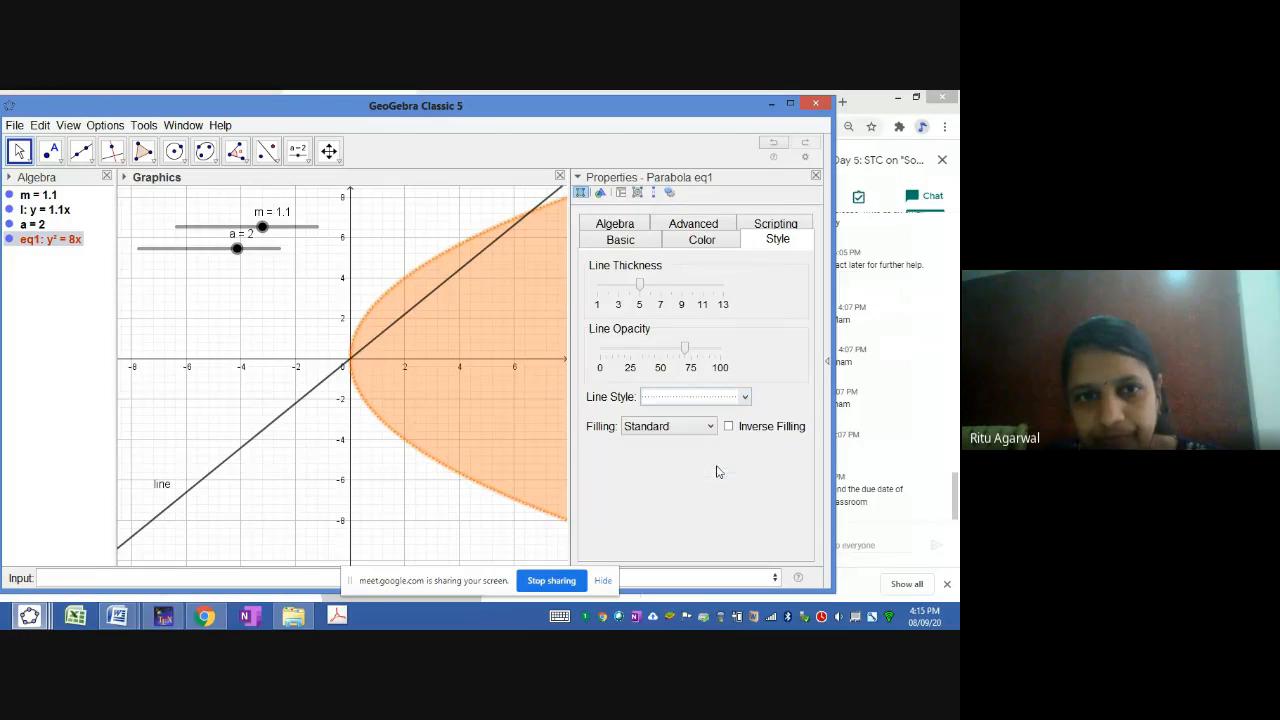
{"action": "left_click", "coordinate": [745, 399]}
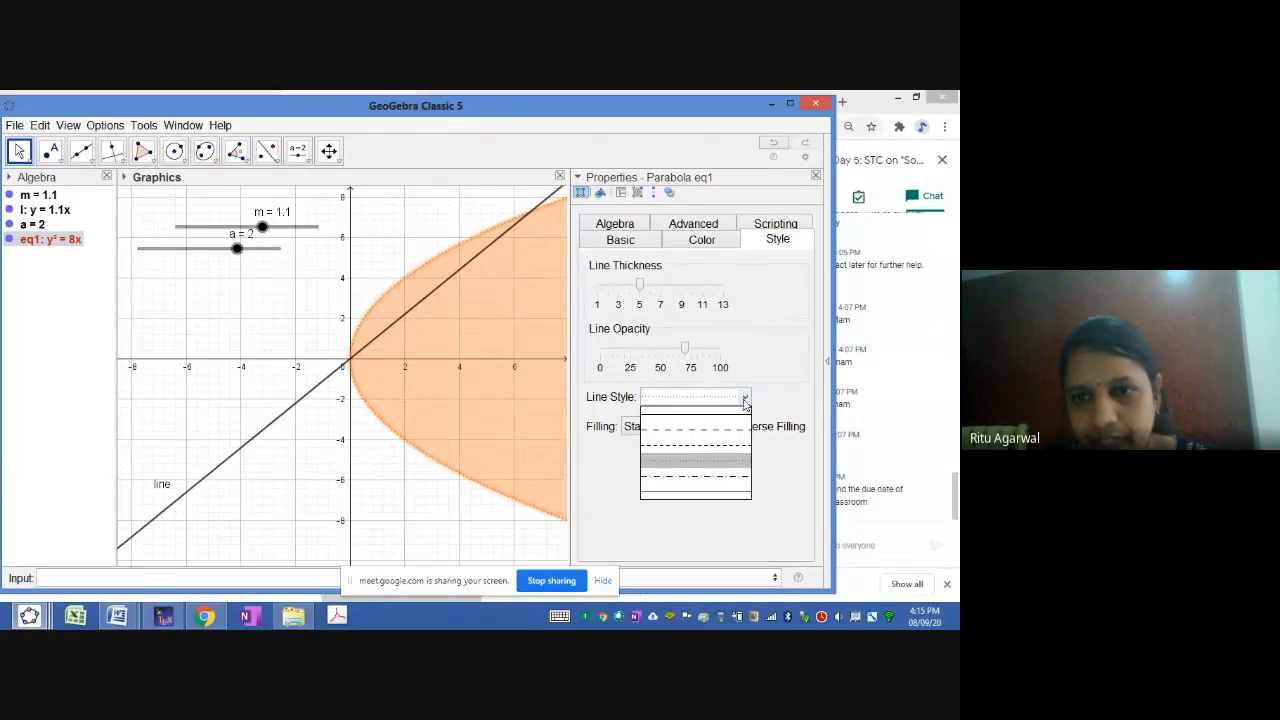
{"action": "left_click", "coordinate": [705, 428]}
{"action": "left_click", "coordinate": [716, 244]}
{"action": "left_click", "coordinate": [766, 240]}
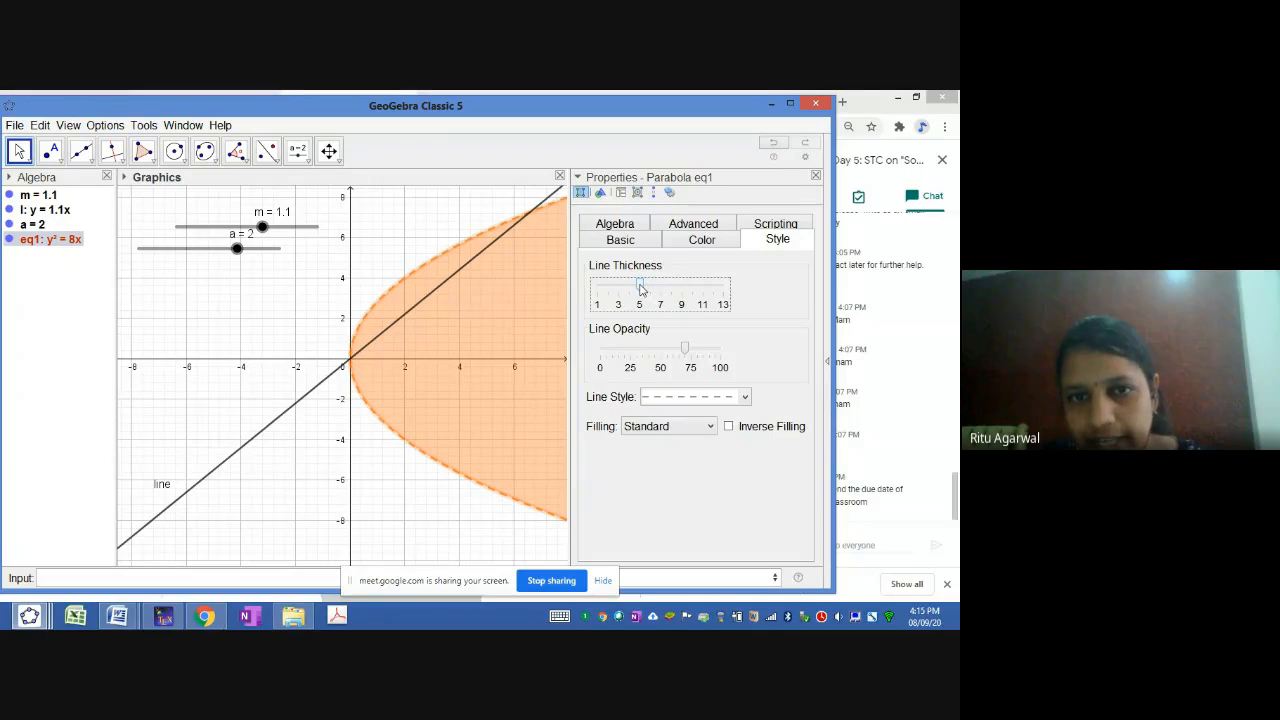
Step: Set the parabola's line thickness to 3 after trying 1, and switch Inverse Filling on and off again
{"action": "left_click_drag", "start_coordinate": [641, 289], "coordinate": [596, 292]}
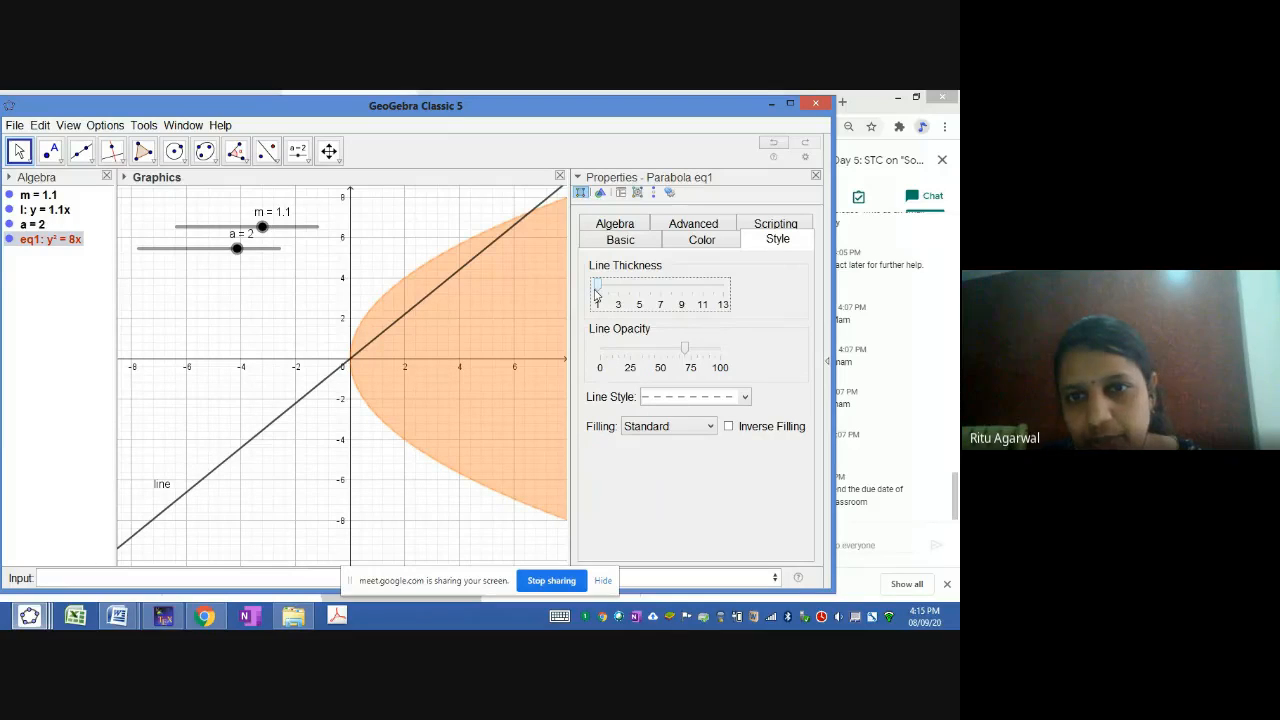
{"action": "left_click_drag", "start_coordinate": [596, 292], "coordinate": [618, 287]}
{"action": "mouse_move", "coordinate": [684, 348]}
{"action": "left_mouse_down"}
{"action": "mouse_move", "coordinate": [631, 350]}
{"action": "mouse_move", "coordinate": [690, 362]}
{"action": "left_mouse_up"}
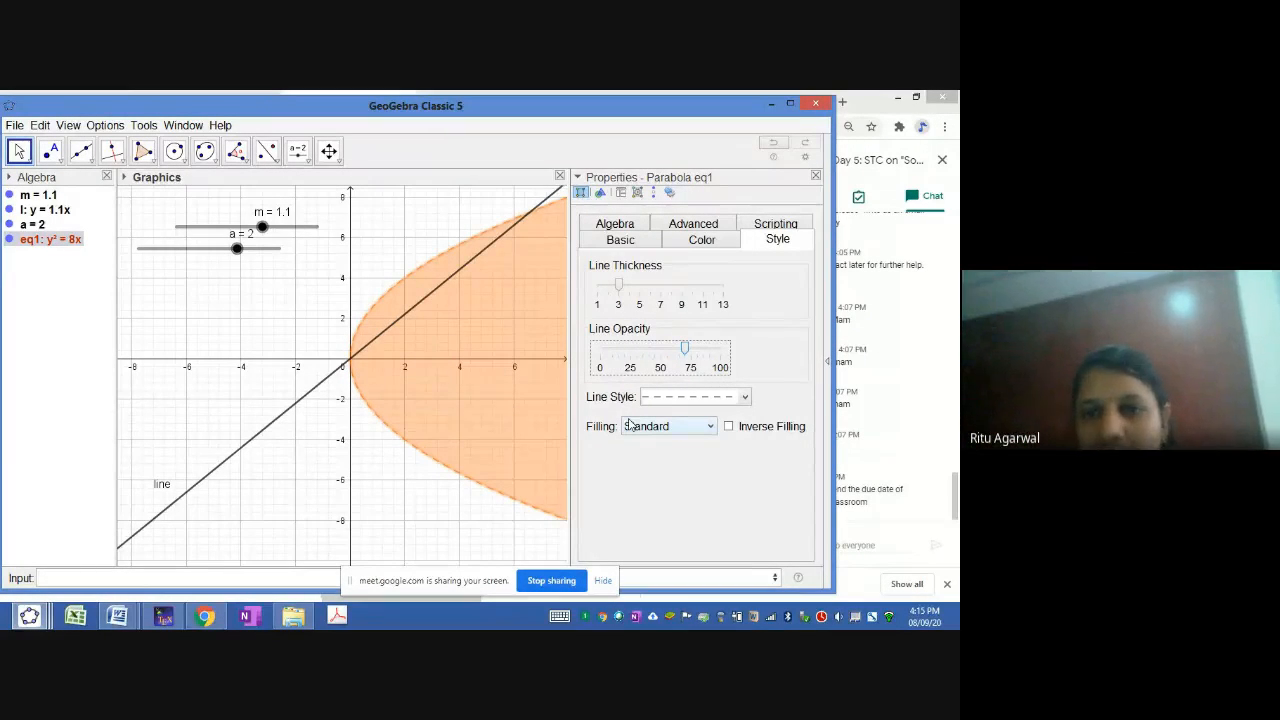
{"action": "left_click", "coordinate": [729, 427]}
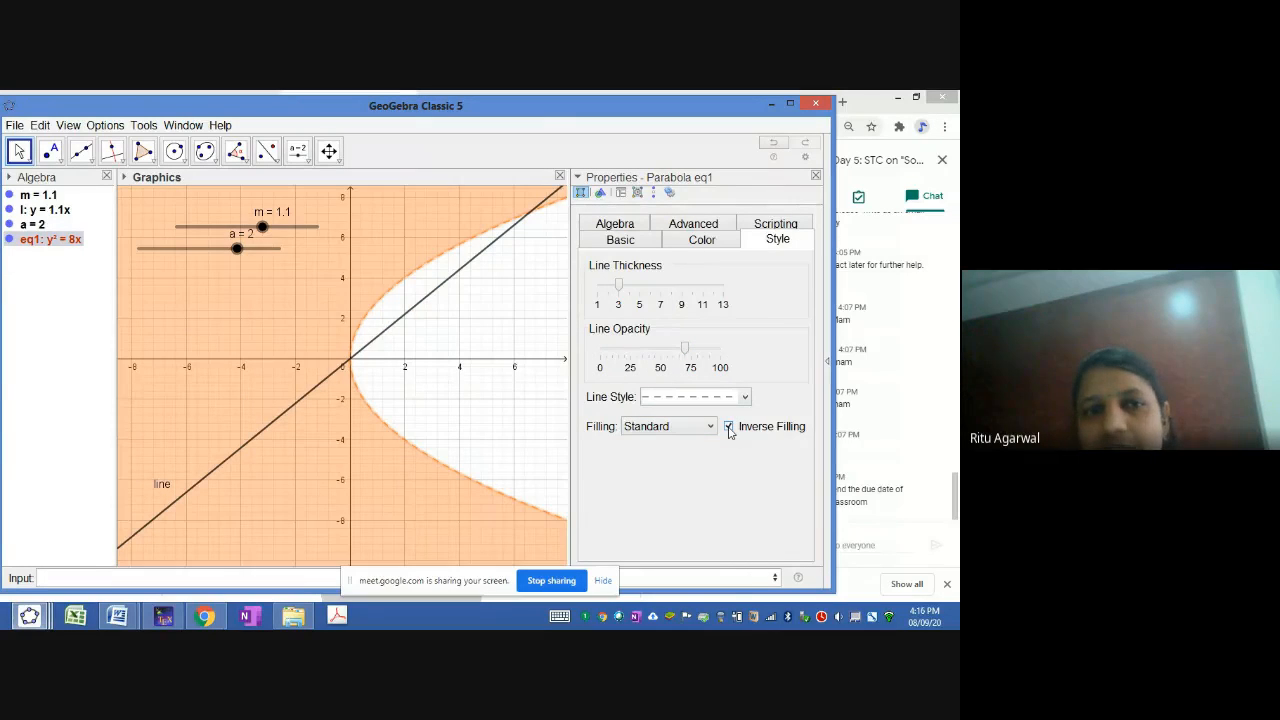
{"action": "left_click", "coordinate": [729, 427]}
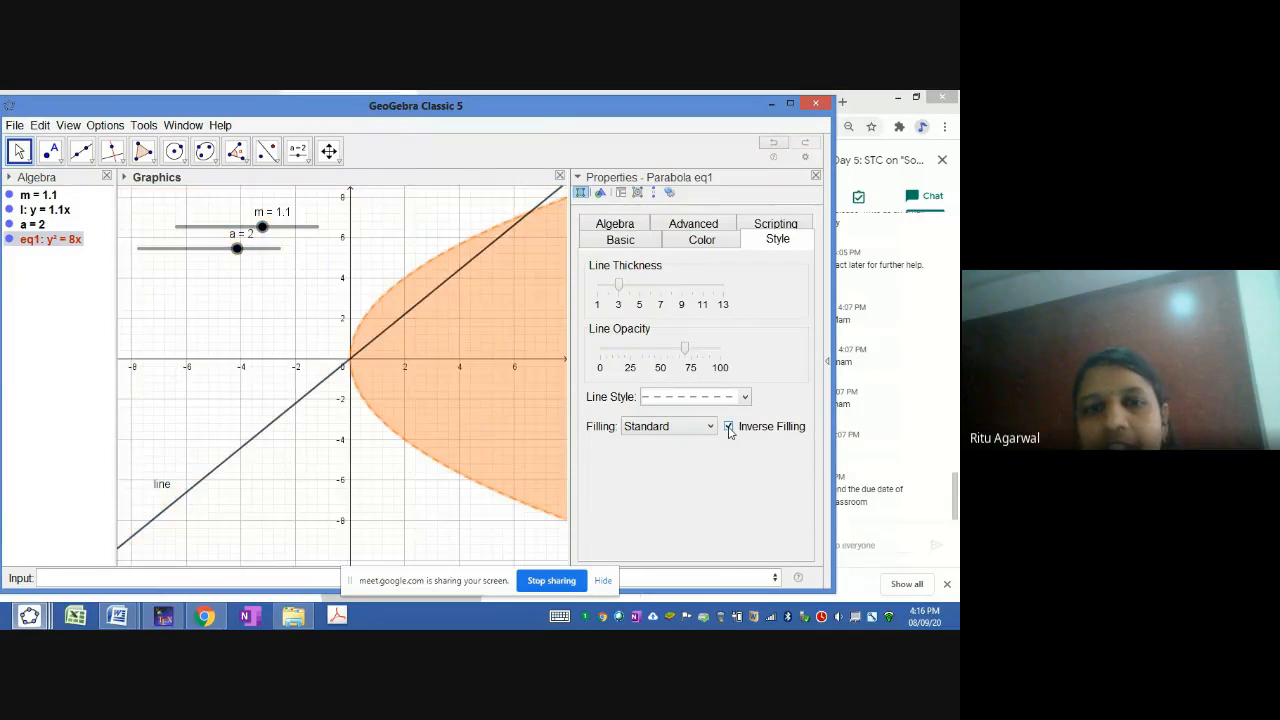
Step: Give the parabola the caption "Parabola" and set its label to show Caption & Value
{"action": "left_click", "coordinate": [697, 226]}
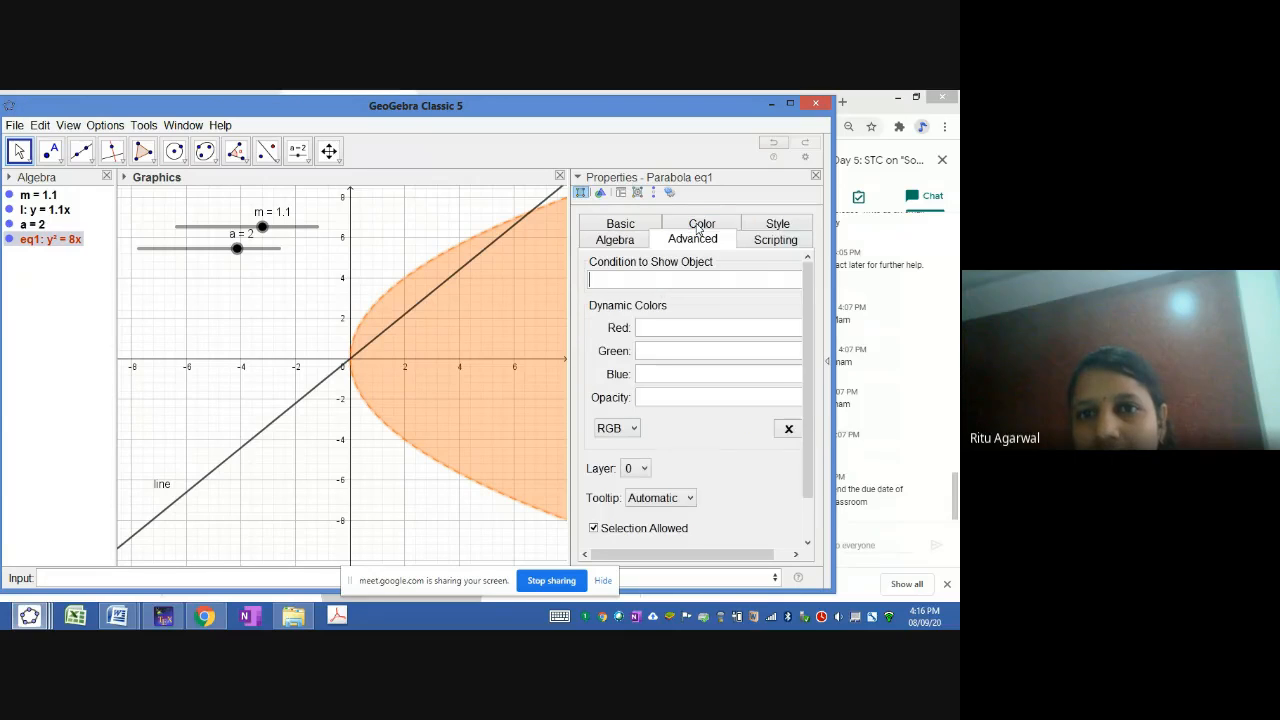
{"action": "left_click", "coordinate": [773, 224]}
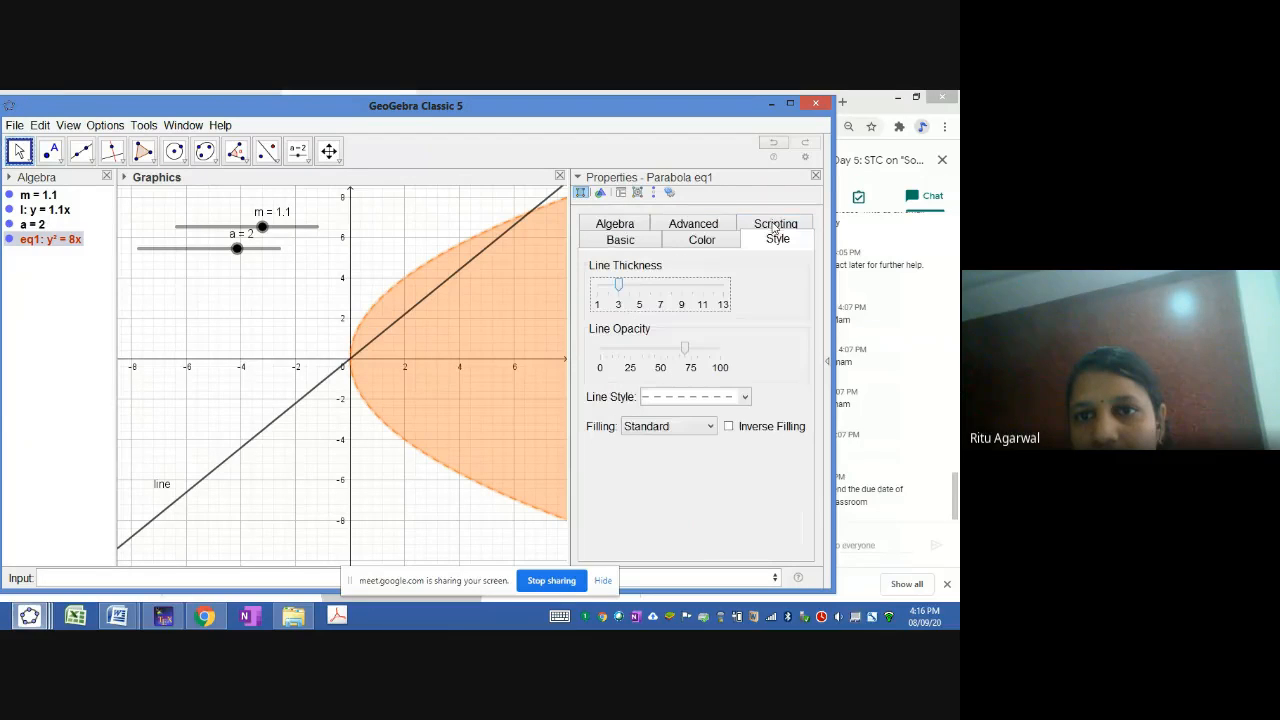
{"action": "left_click", "coordinate": [617, 242]}
{"action": "left_click", "coordinate": [728, 266]}
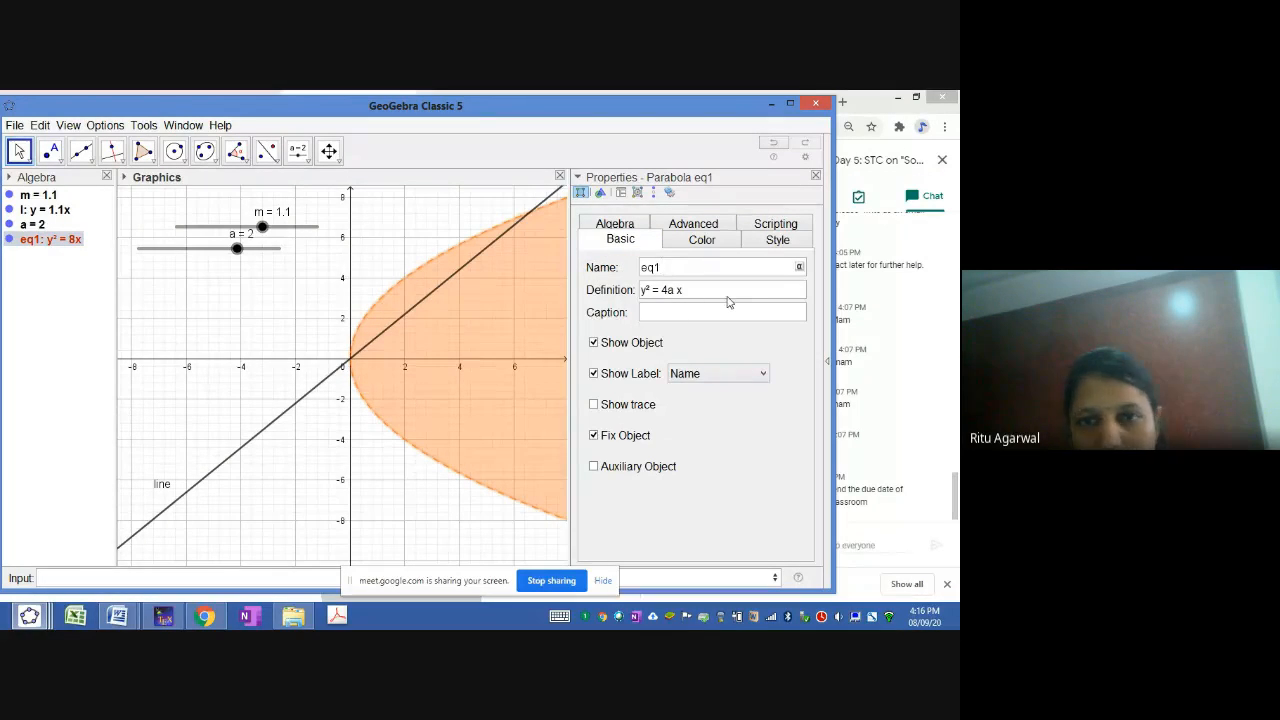
{"action": "left_click", "coordinate": [684, 310]}
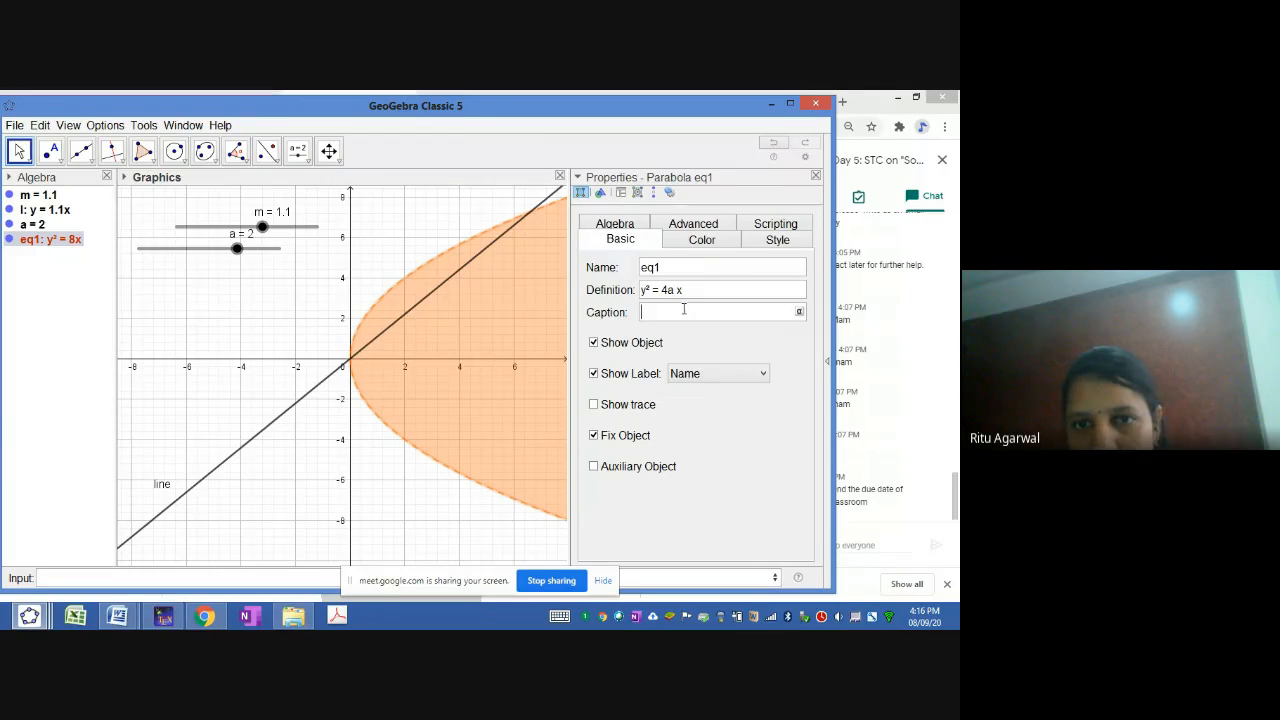
{"action": "type", "text": "Parabola"}
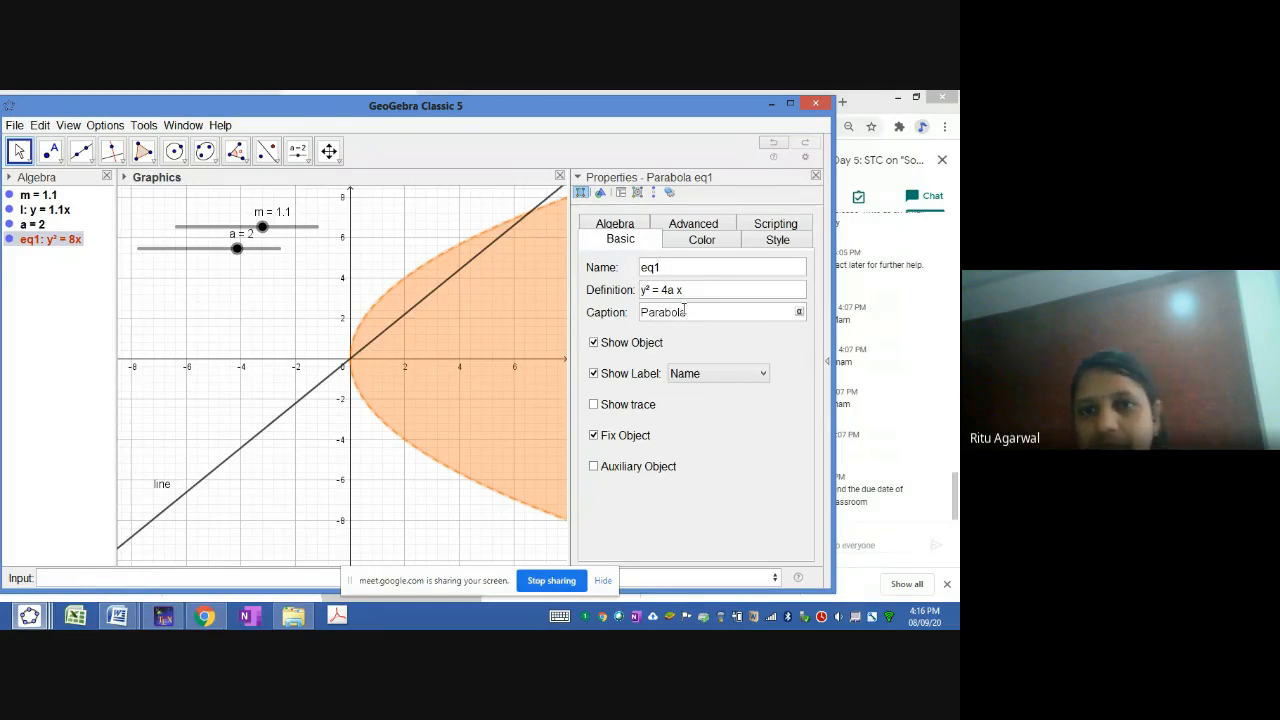
{"action": "left_click", "coordinate": [708, 378]}
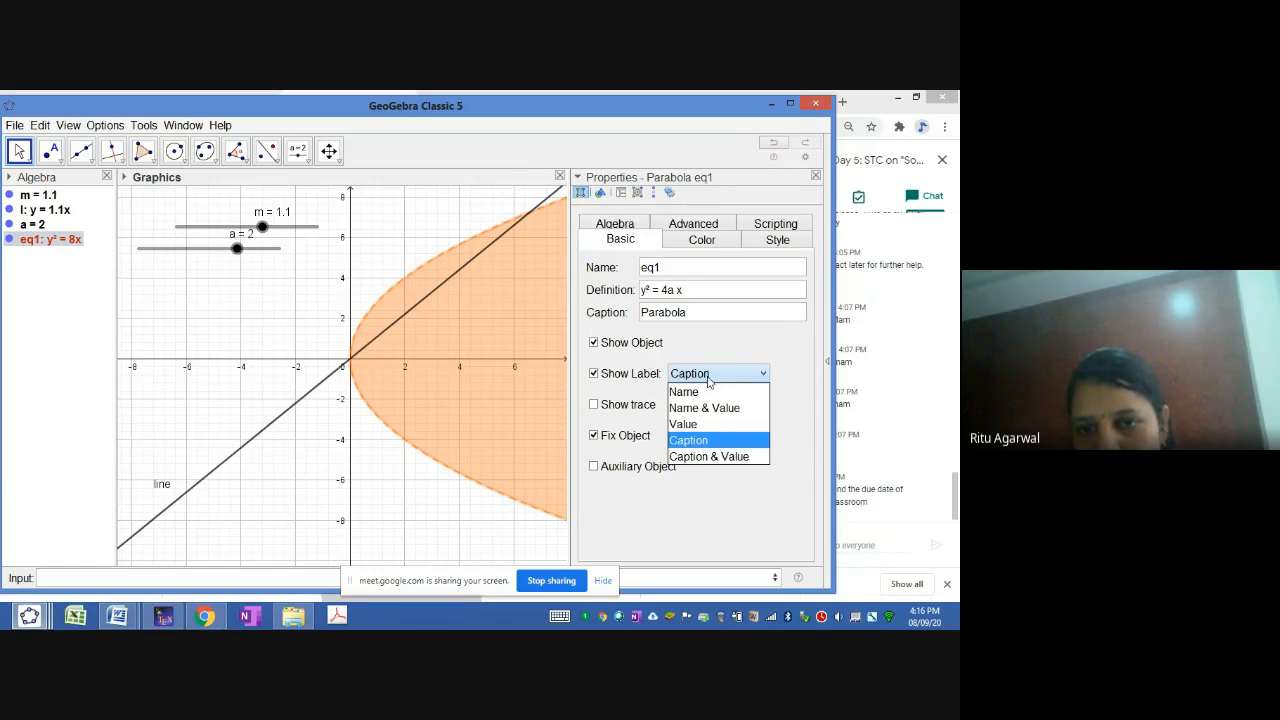
{"action": "left_click", "coordinate": [709, 457]}
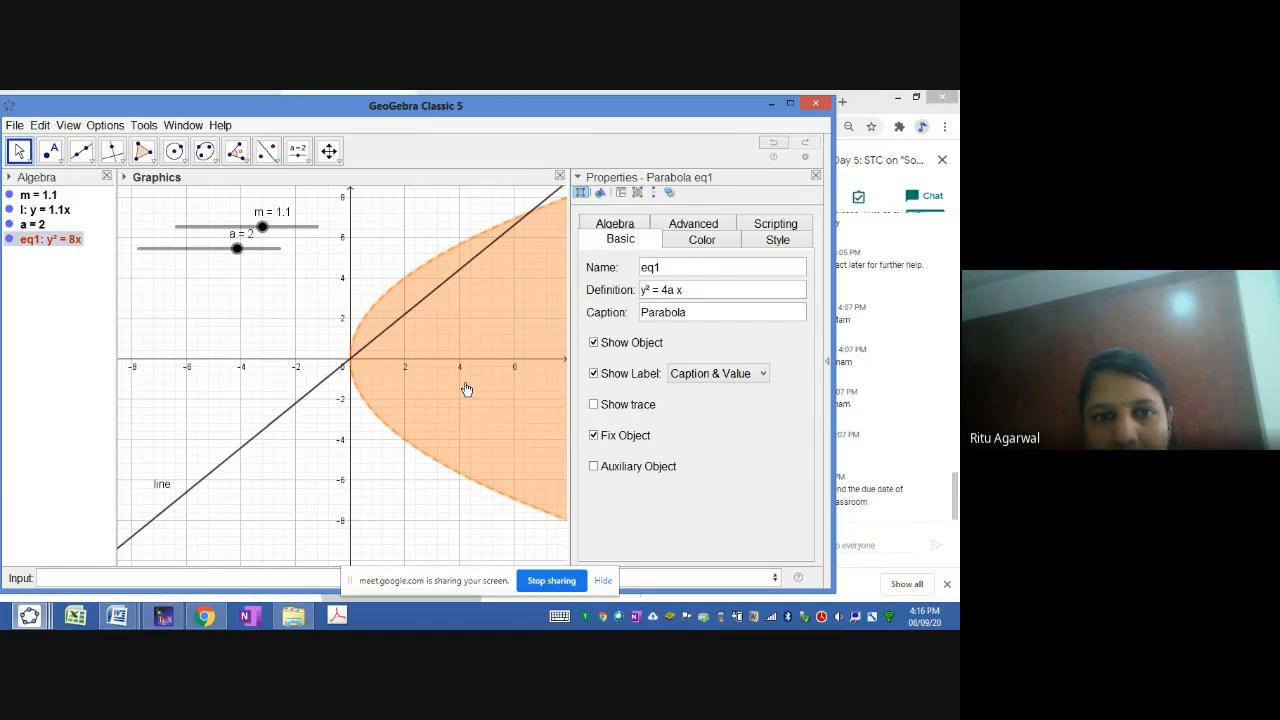
Step: Move the parabola's label inside the filled region, just below the upper branch near x = 8
{"action": "left_click", "coordinate": [391, 245]}
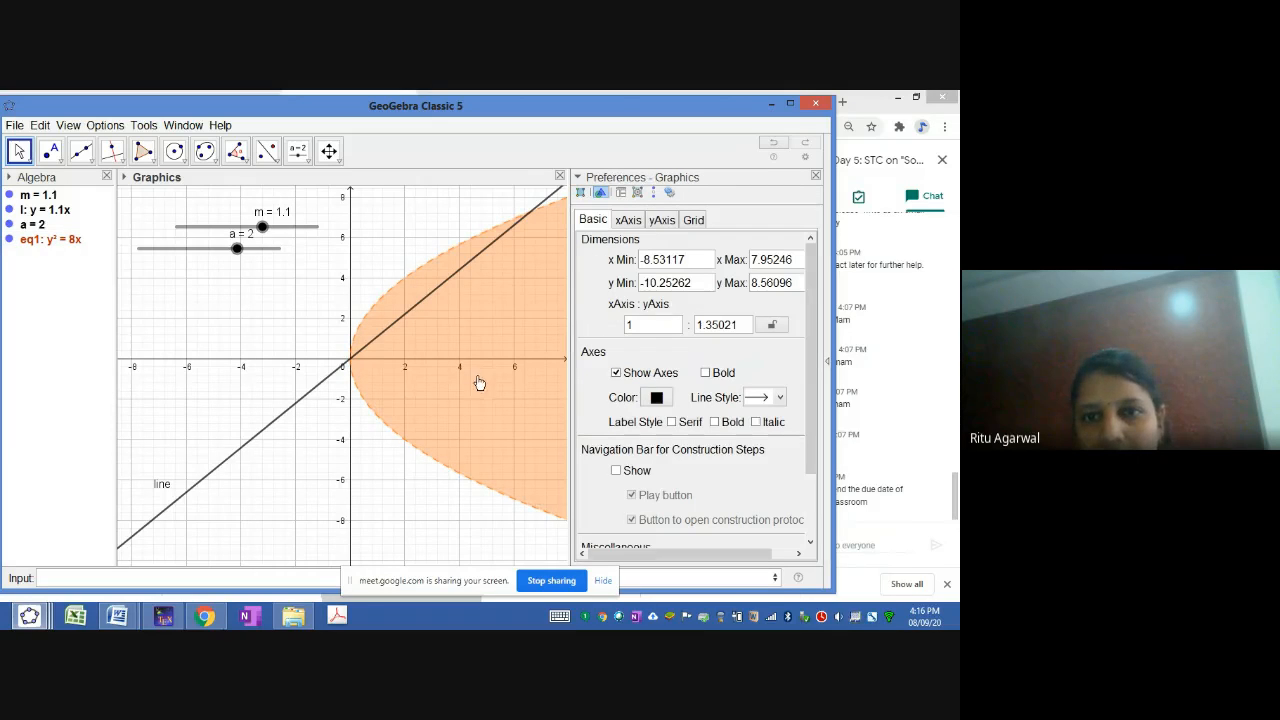
{"action": "left_click", "coordinate": [477, 241]}
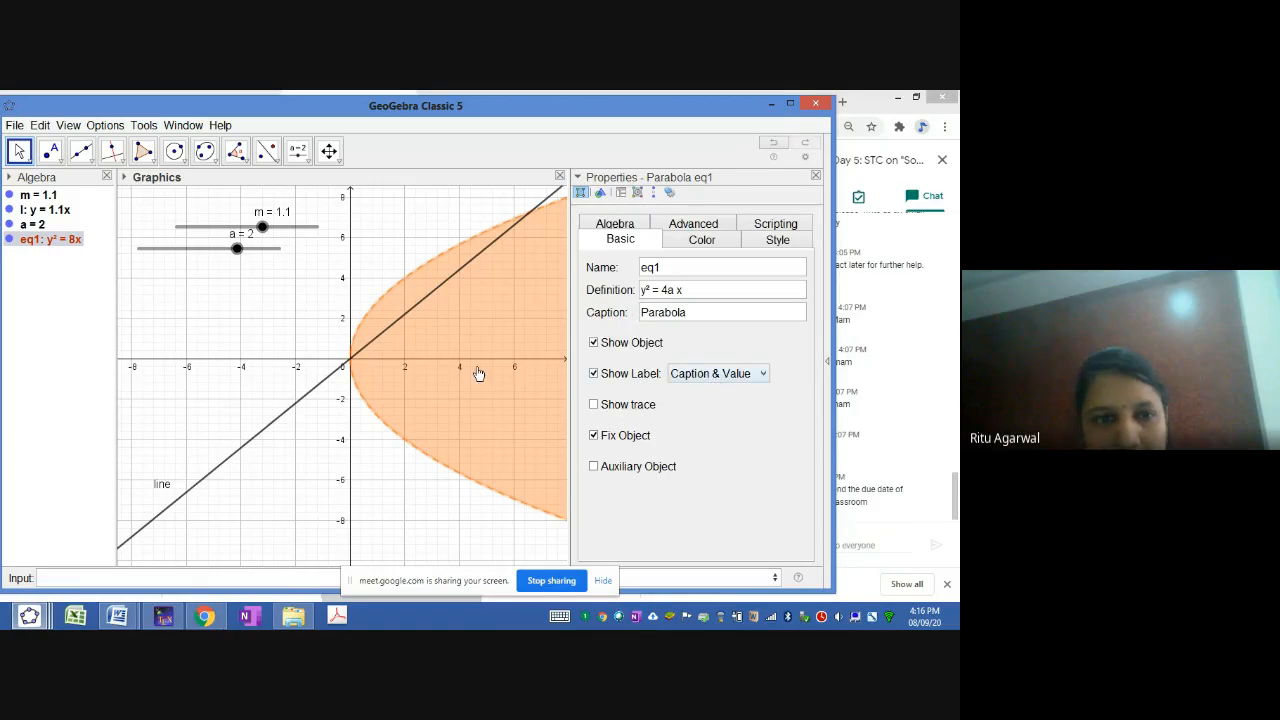
{"action": "left_click", "coordinate": [387, 457]}
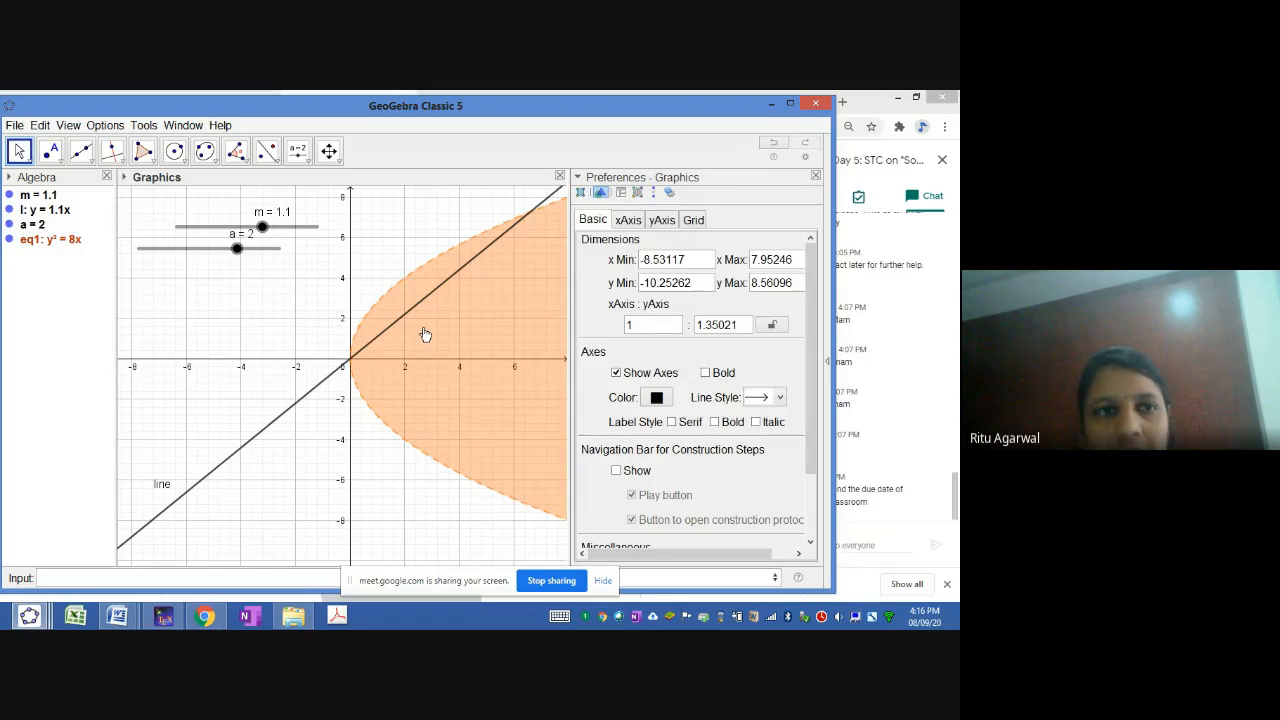
{"action": "scroll", "coordinate": [425, 335], "scroll_direction": "down", "scroll_amount": 3}
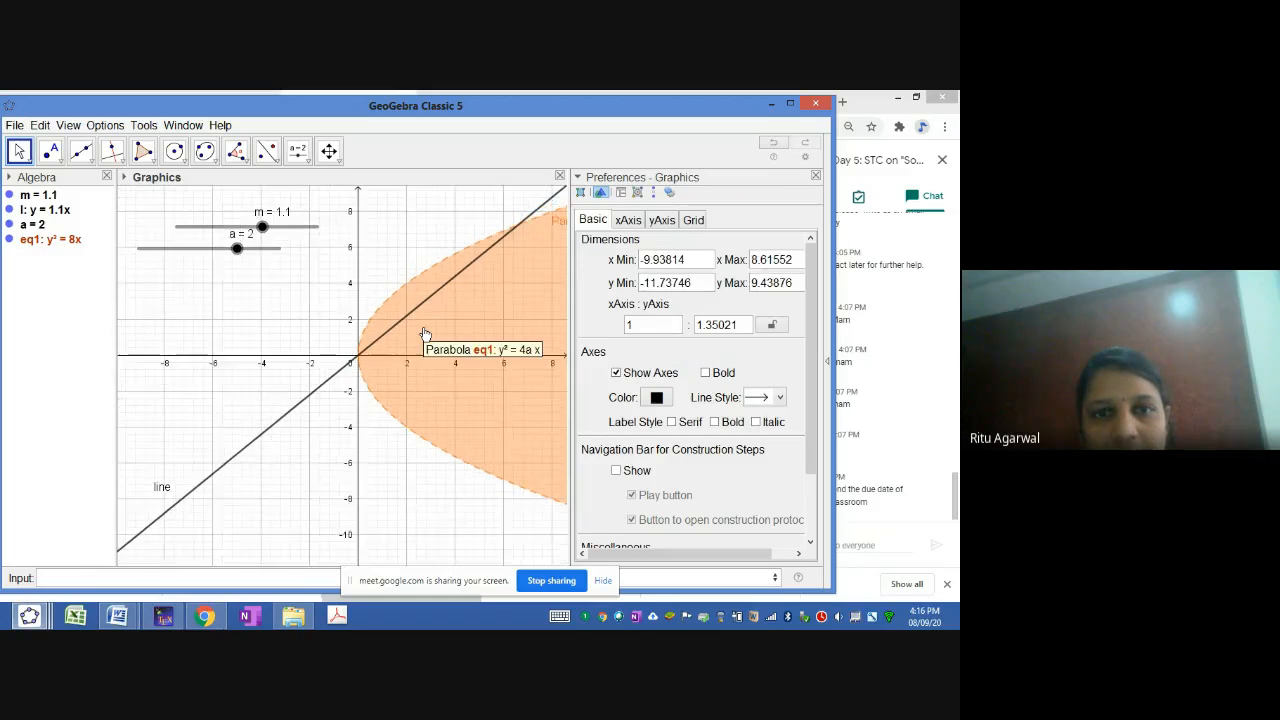
{"action": "left_click", "coordinate": [488, 406]}
{"action": "left_click_drag", "start_coordinate": [397, 417], "coordinate": [318, 420]}
{"action": "left_click_drag", "start_coordinate": [479, 260], "coordinate": [397, 369]}
{"action": "left_click_drag", "start_coordinate": [349, 500], "coordinate": [395, 503]}
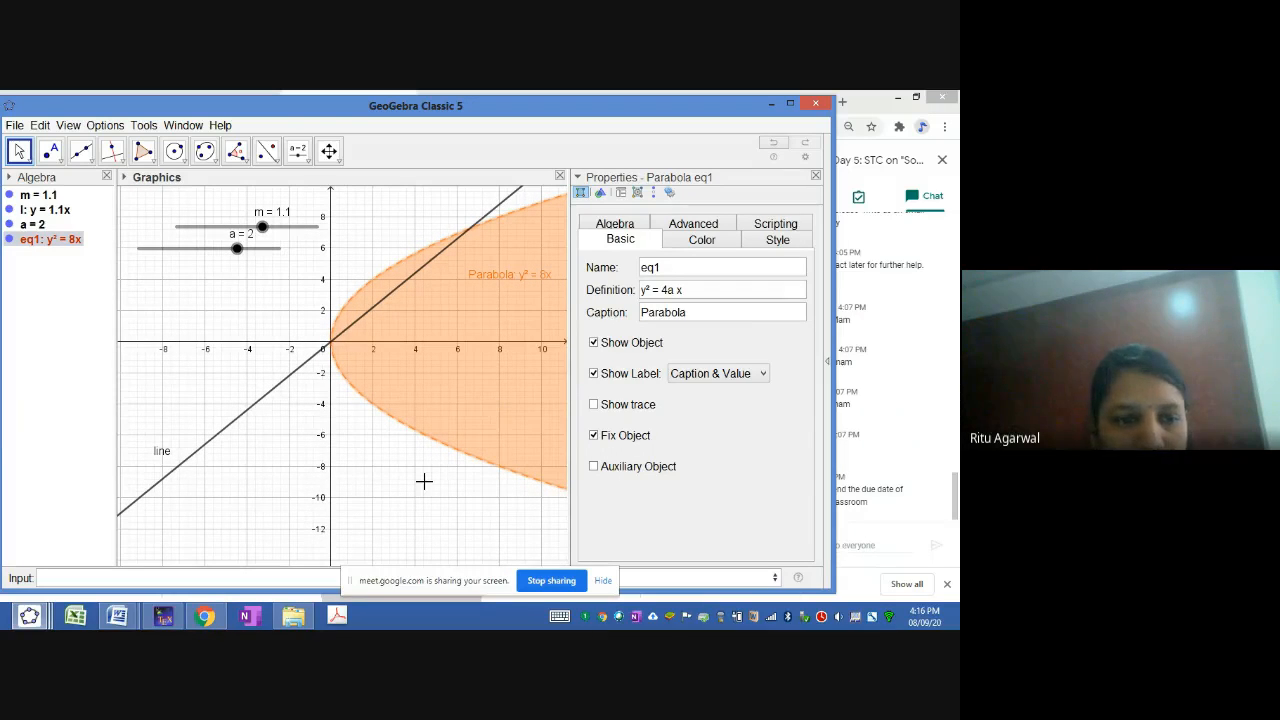
Step: Plot the sine function y=sinax, driven by the existing slider a
{"action": "left_click", "coordinate": [148, 576]}
{"action": "type", "text": "y=sinax"}
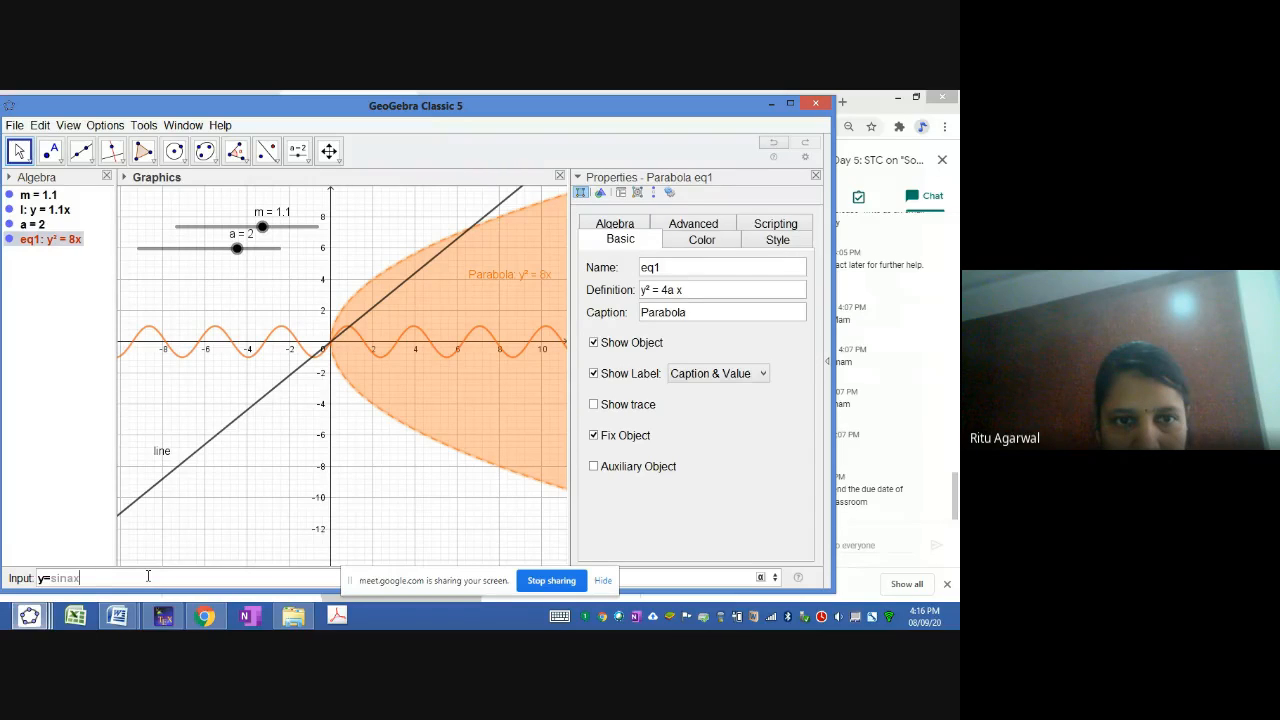
{"action": "key", "text": "Return"}
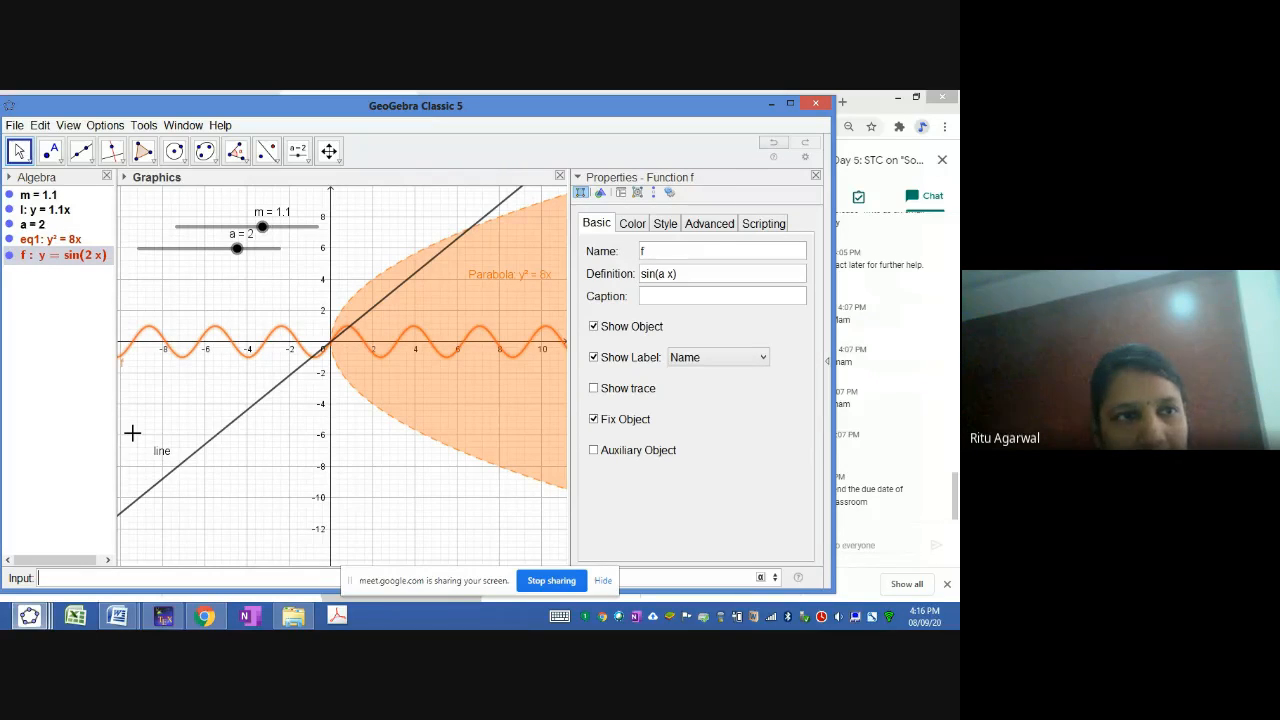
Step: Hide the parabola and vary slider a to -0.2 and on to -2.5 to reshape the sine curve
{"action": "left_click_drag", "start_coordinate": [237, 248], "coordinate": [205, 248]}
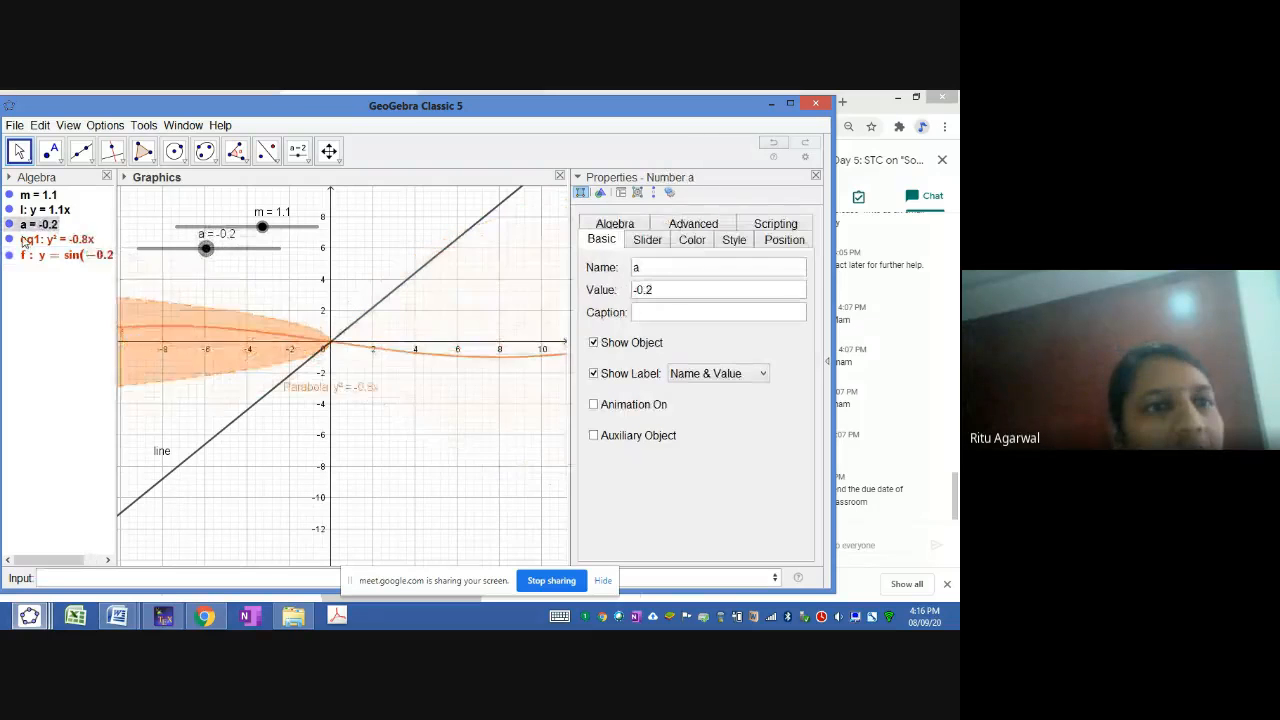
{"action": "left_click", "coordinate": [9, 240]}
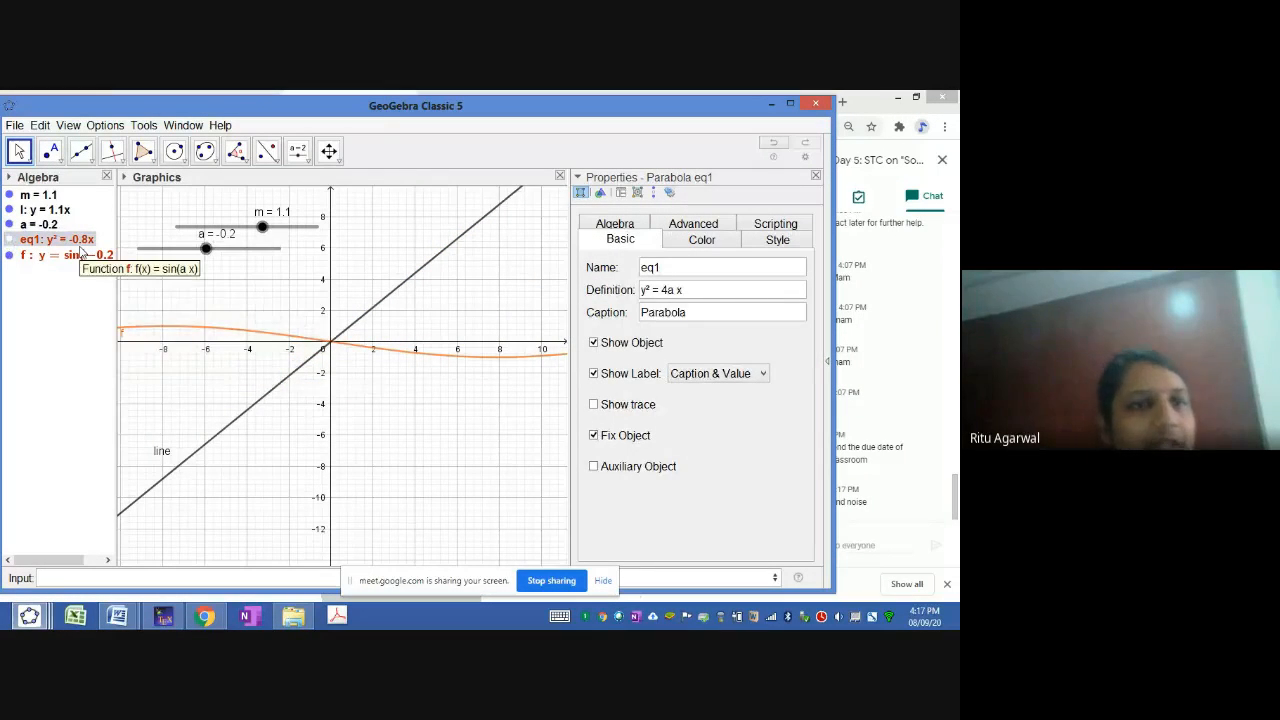
{"action": "left_click_drag", "start_coordinate": [206, 249], "coordinate": [174, 260]}
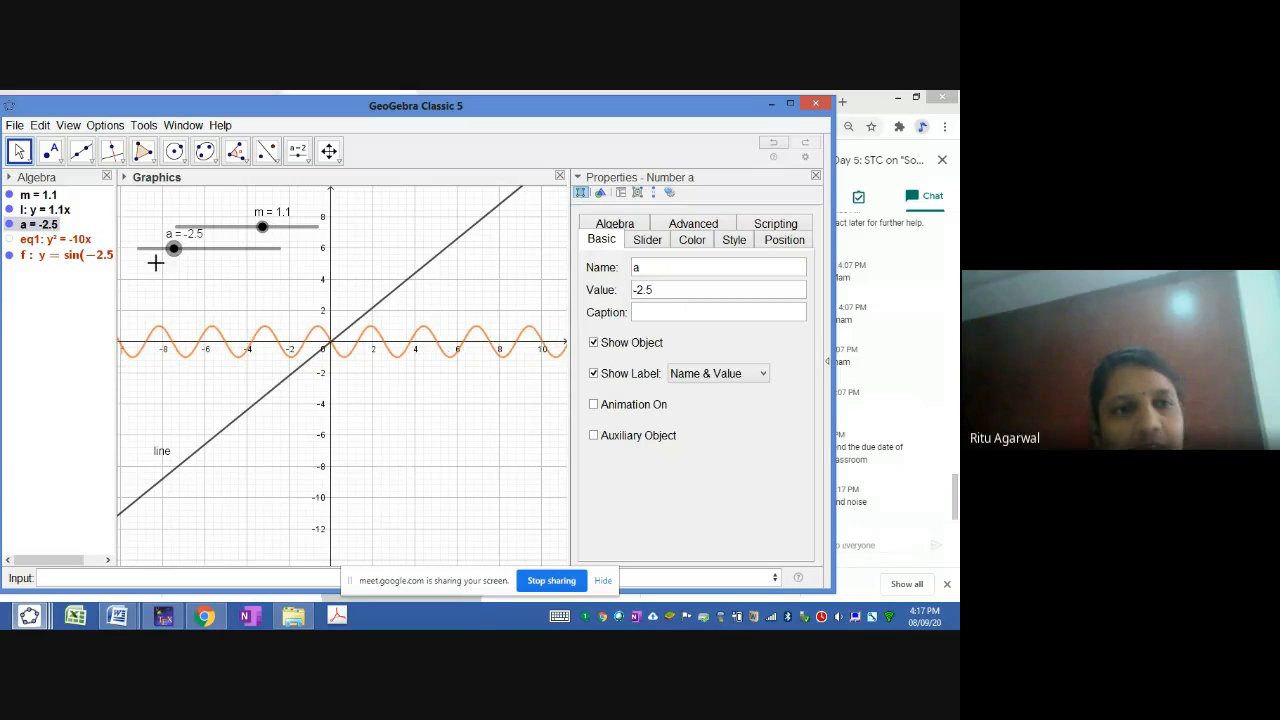
Step: Plot the power function x^a using slider a as the exponent
{"action": "left_click", "coordinate": [128, 577]}
{"action": "type", "text": "x"}
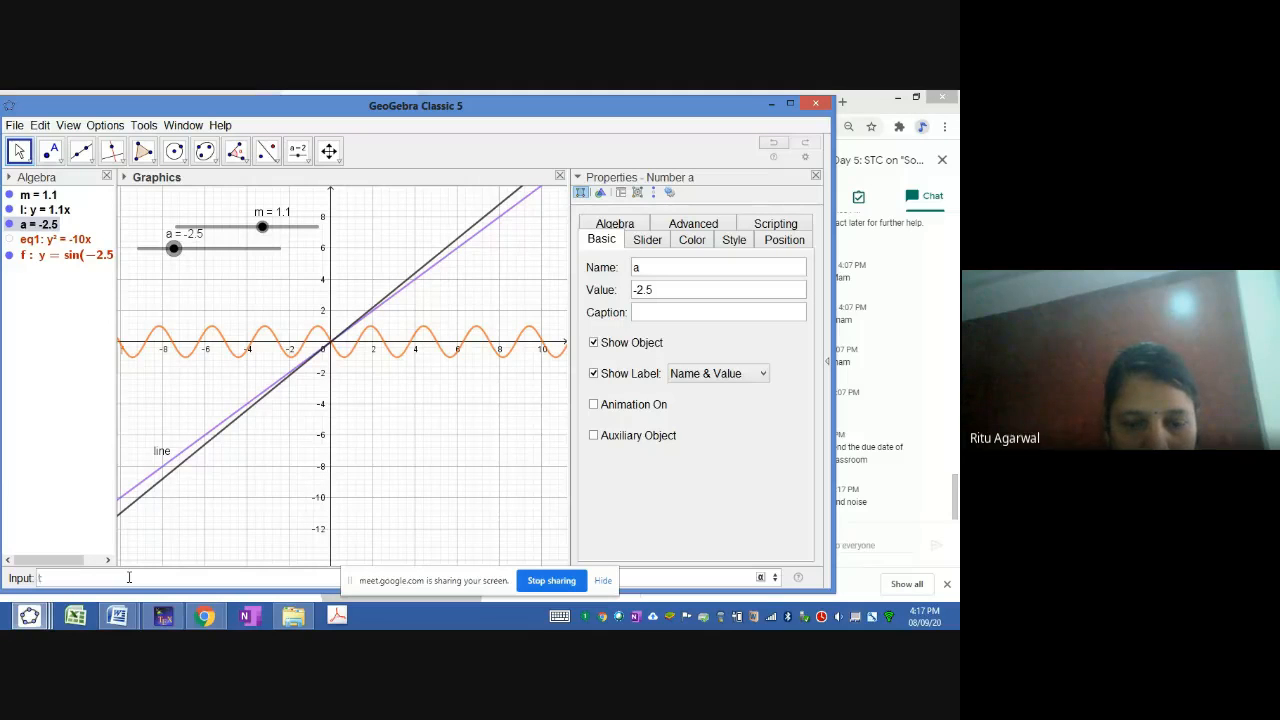
{"action": "key", "text": "BackSpace"}
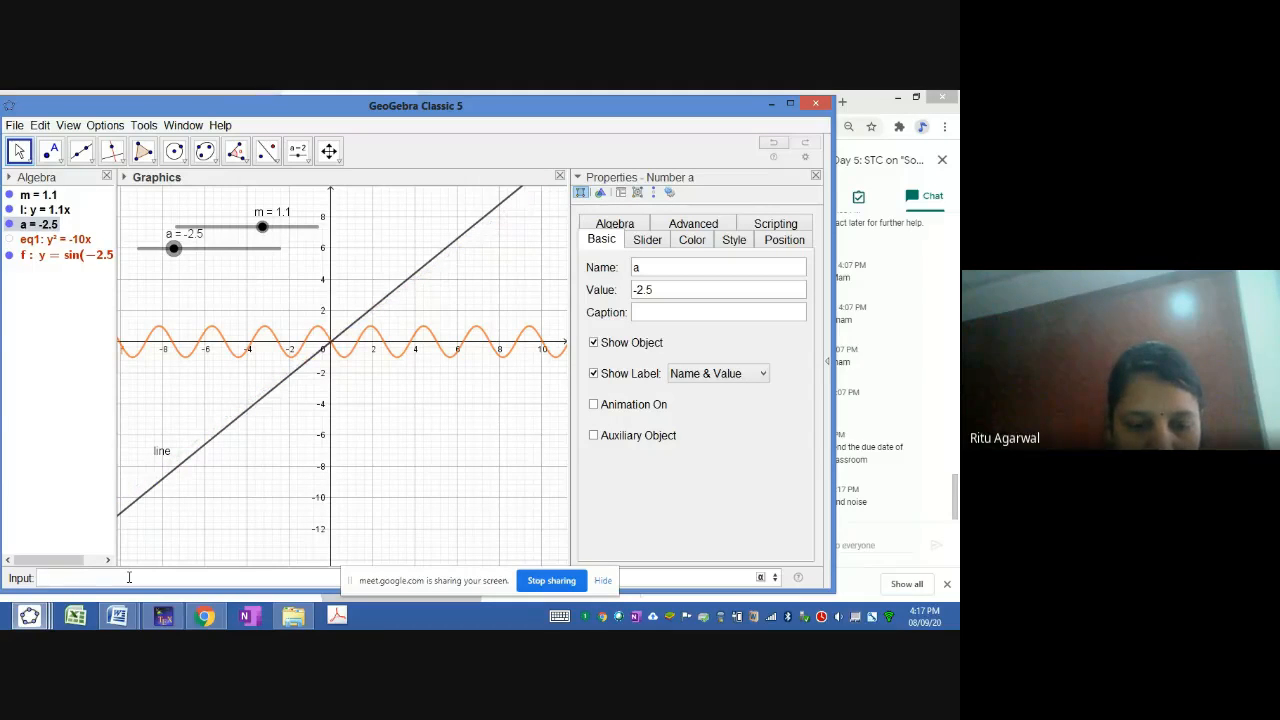
{"action": "type", "text": "x^"}
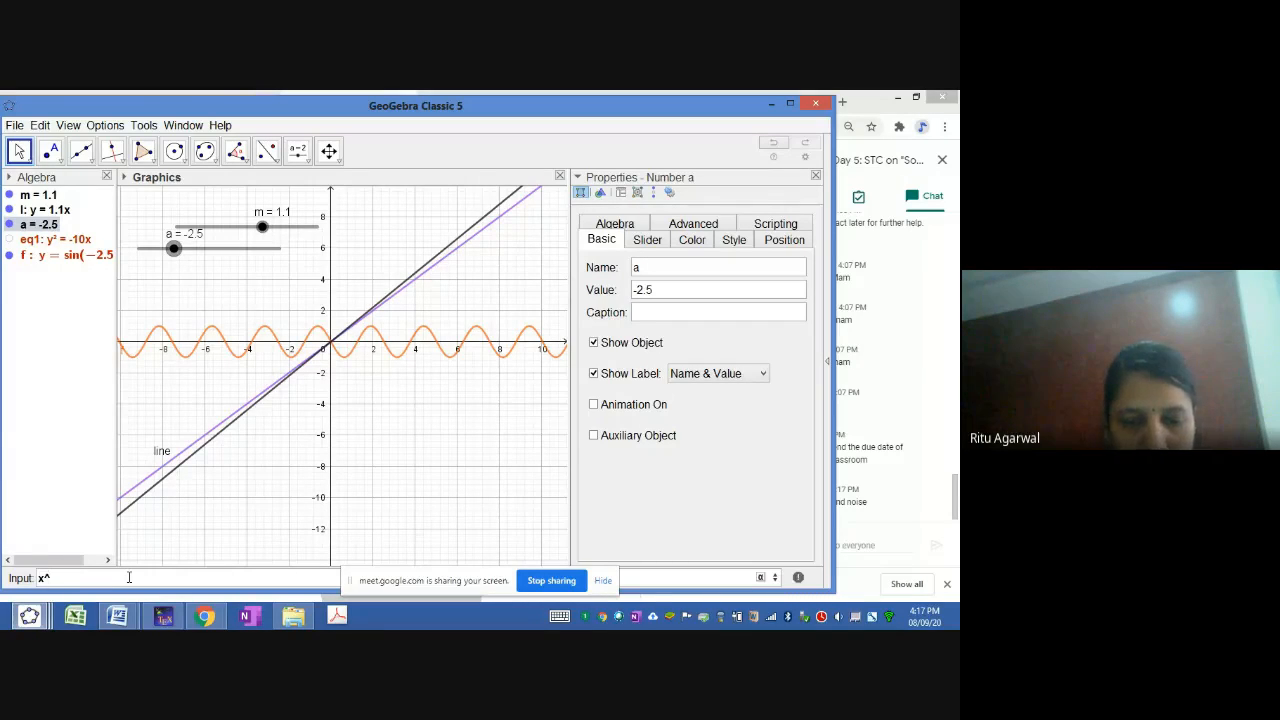
{"action": "type", "text": "a"}
{"action": "key", "text": "Return"}
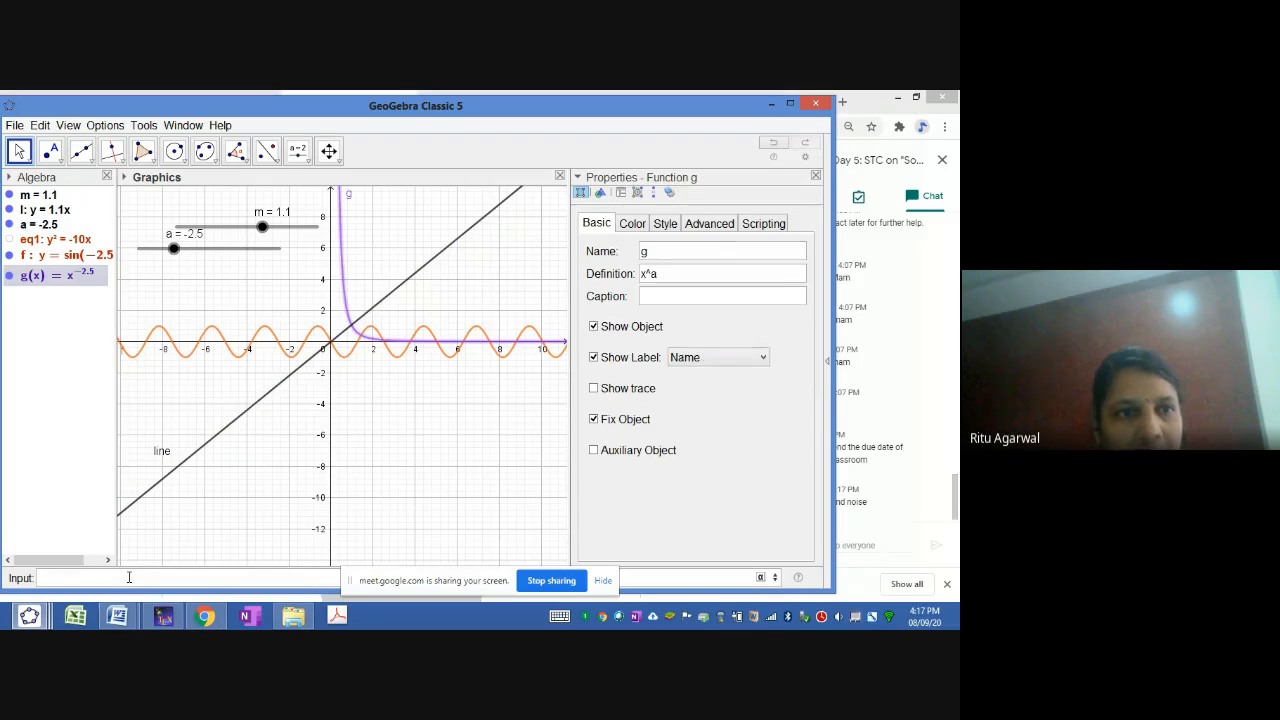
Step: Set slider a to -1.5 and hide the sine curve and the line so only the power function is shown
{"action": "mouse_move", "coordinate": [173, 255]}
{"action": "left_mouse_down"}
{"action": "mouse_move", "coordinate": [204, 254]}
{"action": "mouse_move", "coordinate": [188, 251]}
{"action": "left_mouse_up"}
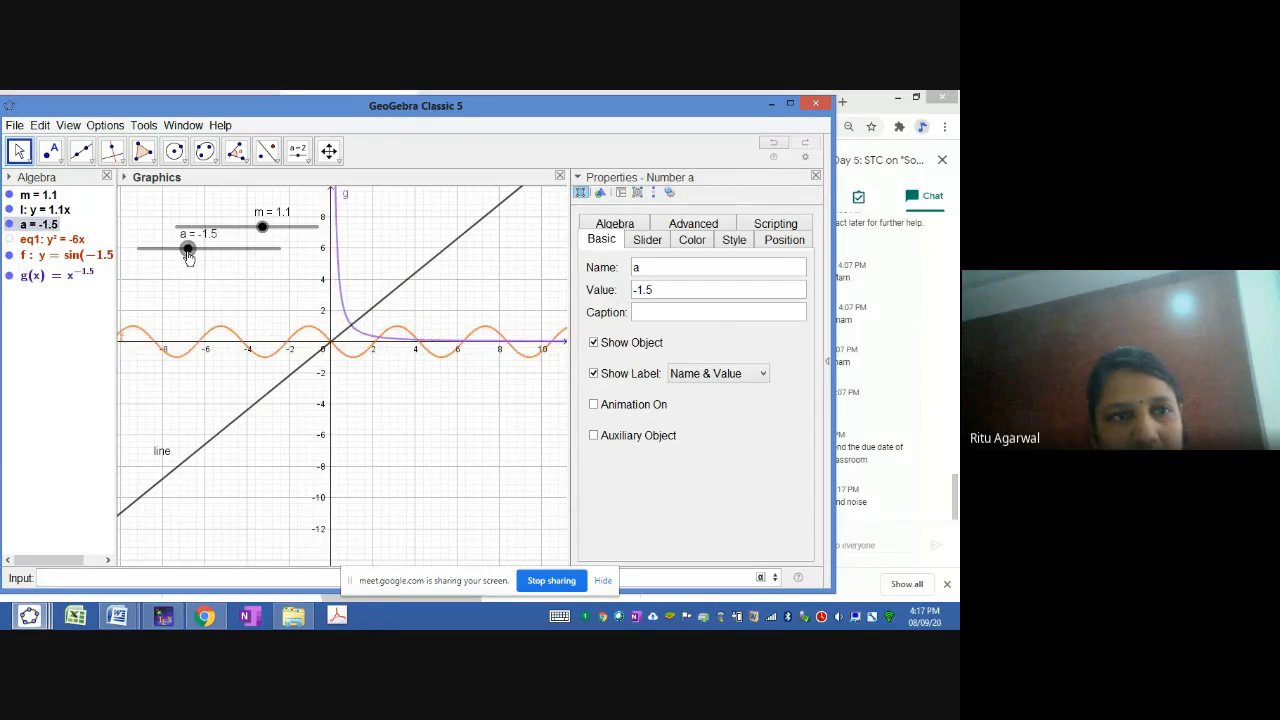
{"action": "left_click", "coordinate": [9, 255]}
{"action": "left_click", "coordinate": [9, 210]}
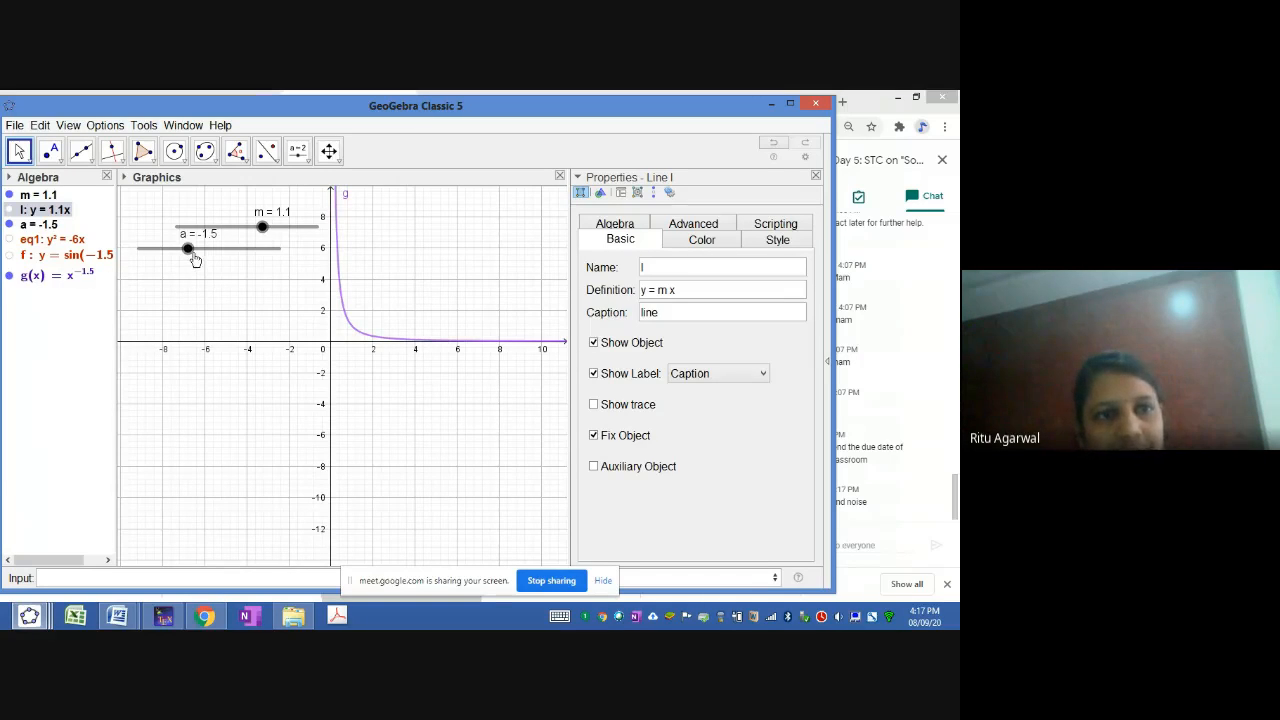
Step: Vary slider a through -3, 4, 4.6 and 4.3 to reshape the power function, ending at -1.1
{"action": "mouse_move", "coordinate": [187, 252]}
{"action": "left_mouse_down"}
{"action": "mouse_move", "coordinate": [154, 249]}
{"action": "mouse_move", "coordinate": [168, 255]}
{"action": "left_mouse_up"}
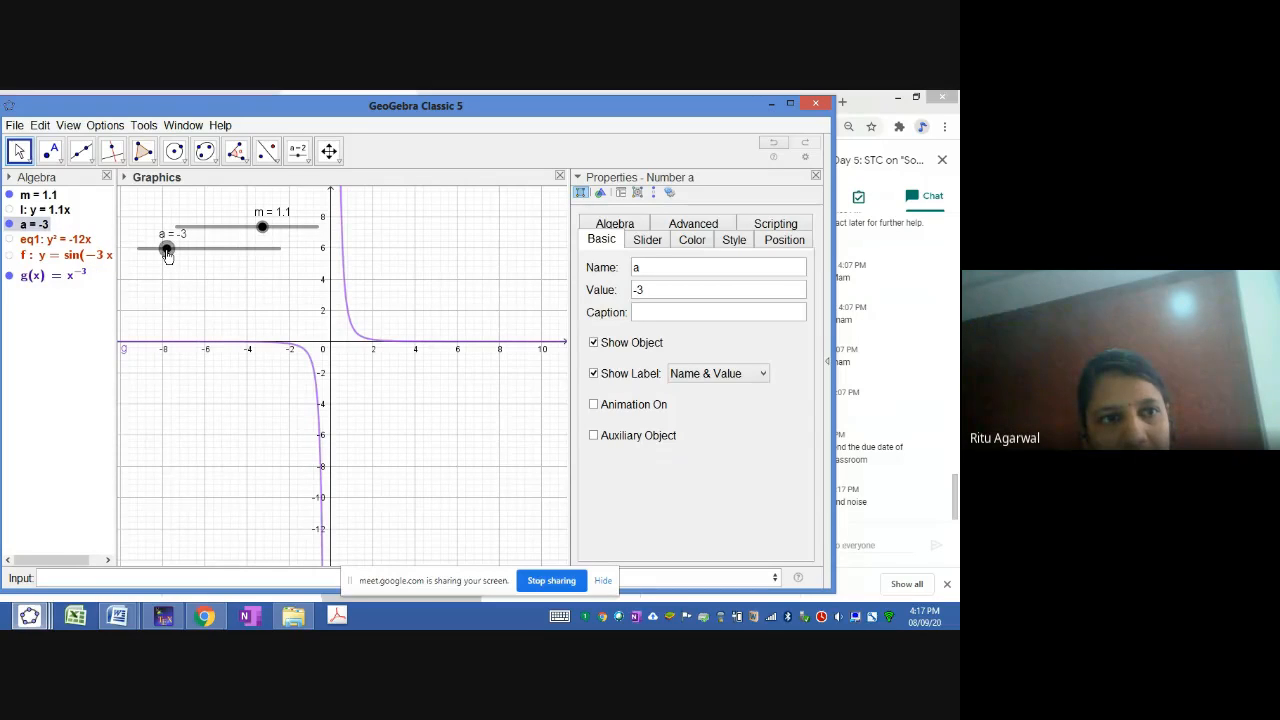
{"action": "left_click_drag", "start_coordinate": [168, 255], "coordinate": [271, 259]}
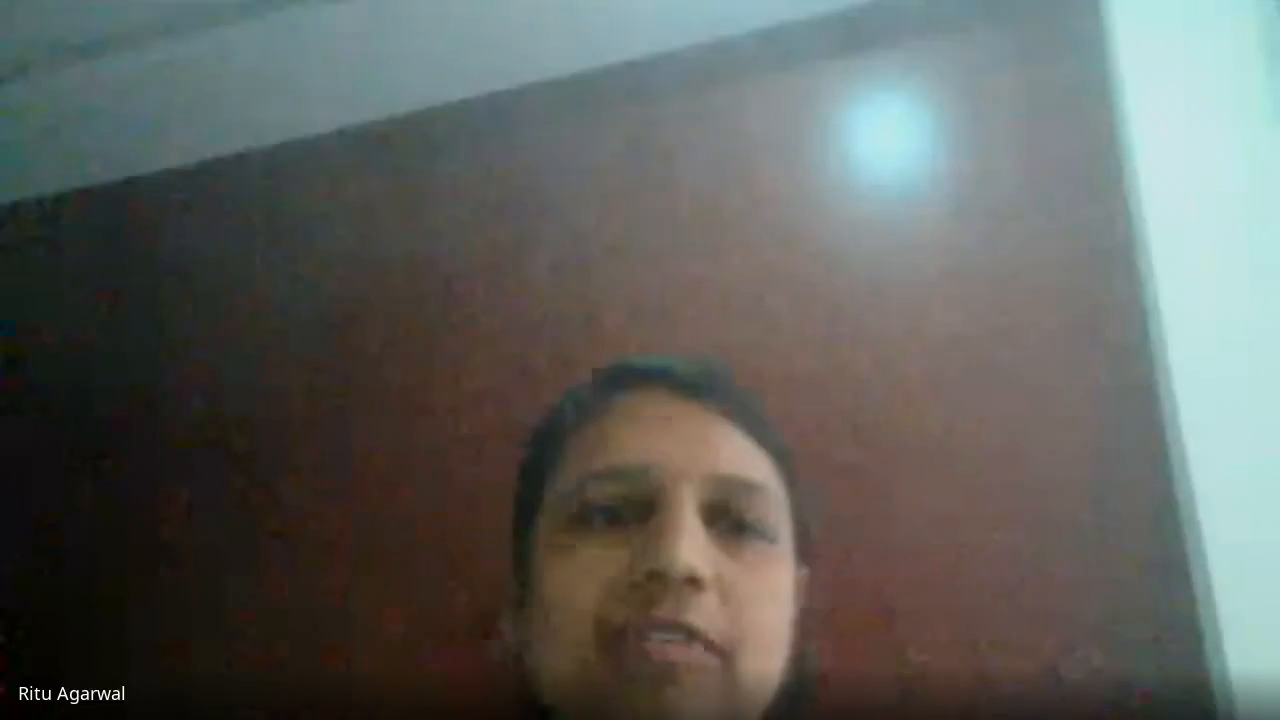
{"action": "left_click_drag", "start_coordinate": [271, 258], "coordinate": [265, 249]}
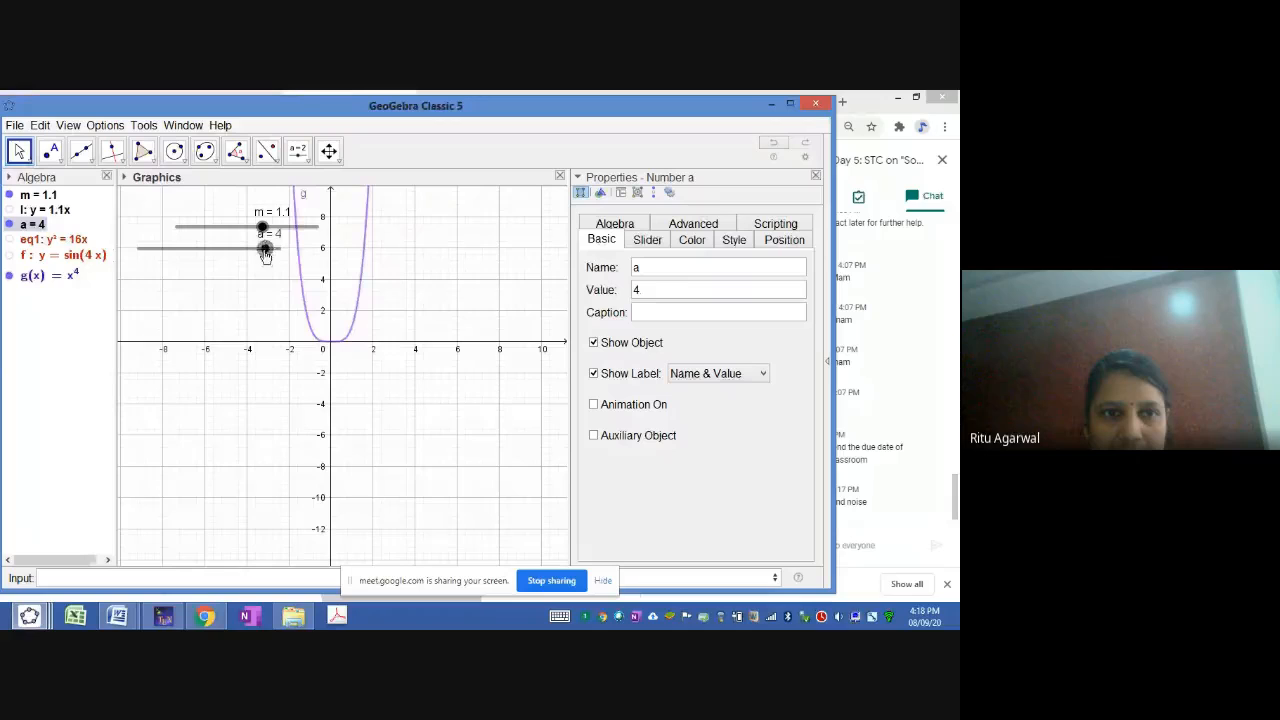
{"action": "left_click_drag", "start_coordinate": [265, 249], "coordinate": [274, 254]}
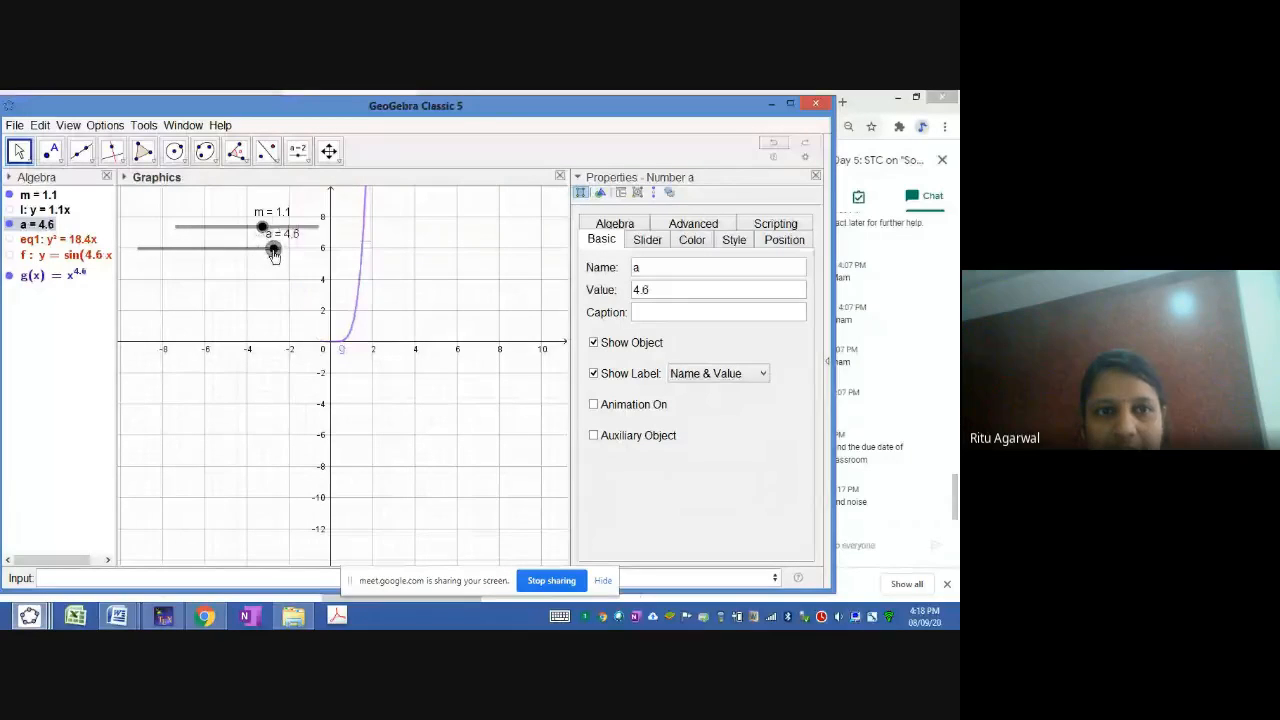
{"action": "left_click_drag", "start_coordinate": [274, 254], "coordinate": [268, 248]}
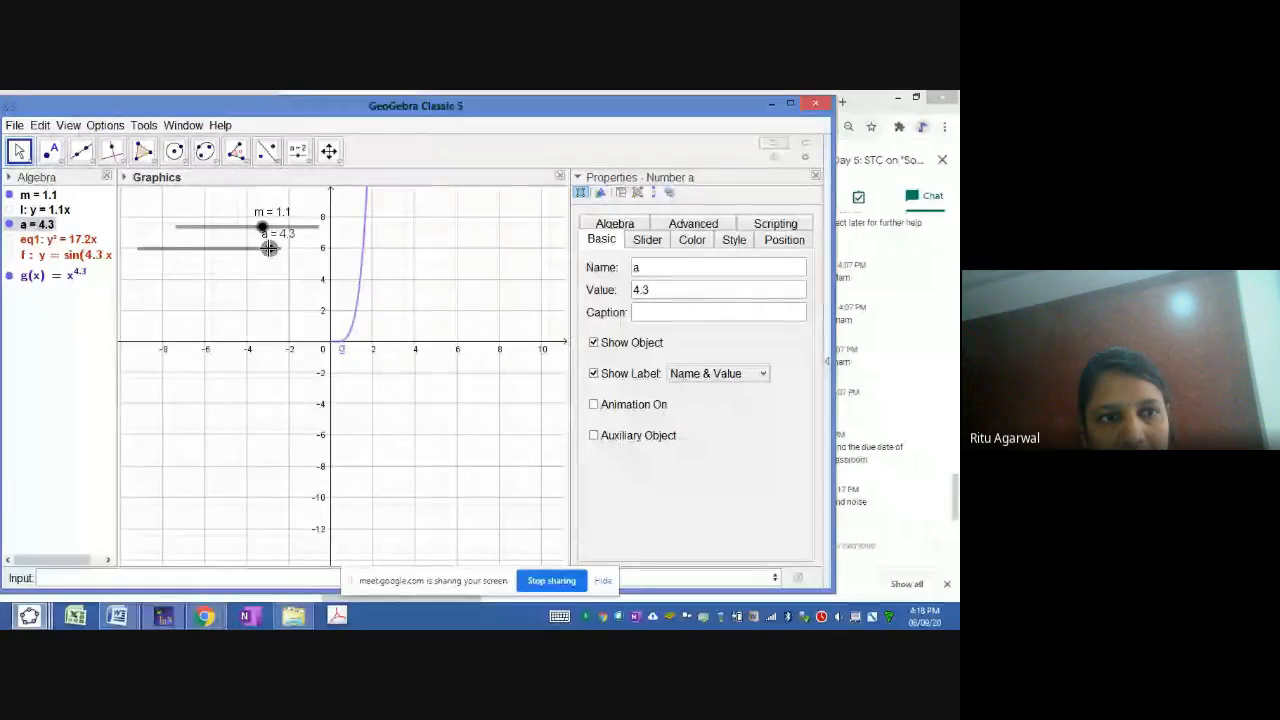
{"action": "left_click_drag", "start_coordinate": [268, 248], "coordinate": [193, 249]}
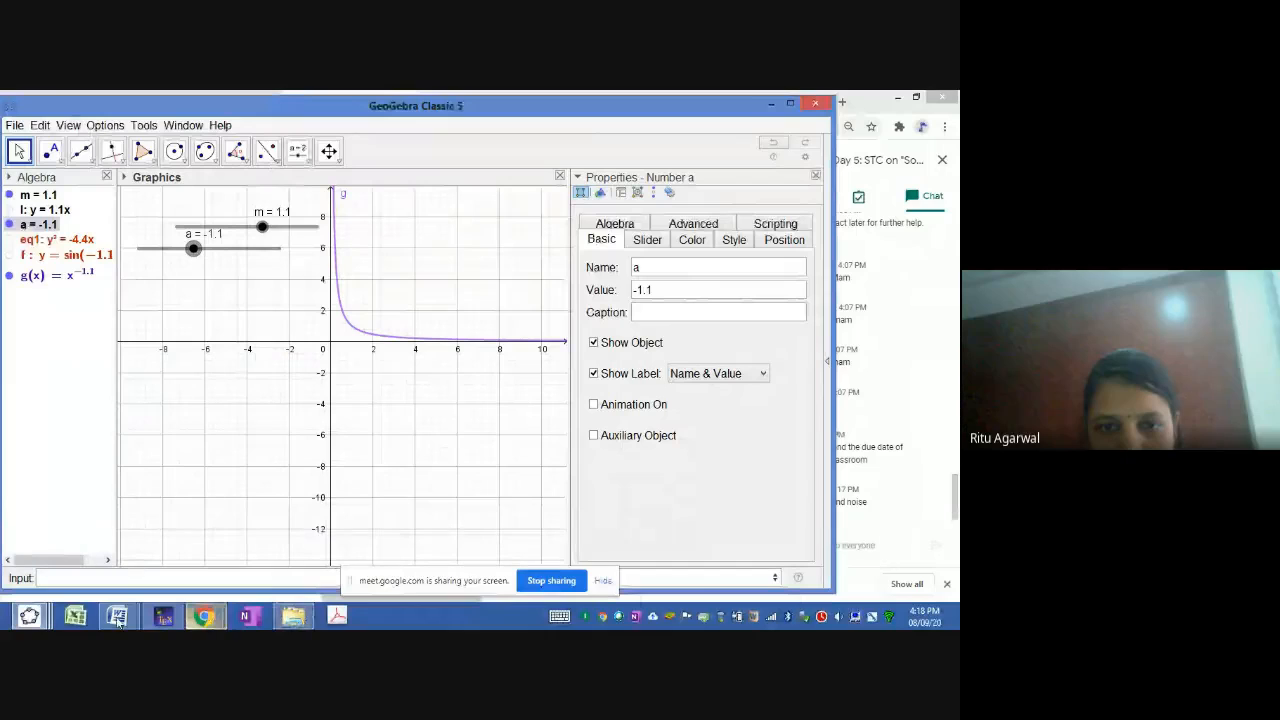
Step: Switch to the complex_curves.ggb window and examine the definition and parameter range of spiral curve a
{"action": "left_click", "coordinate": [30, 616]}
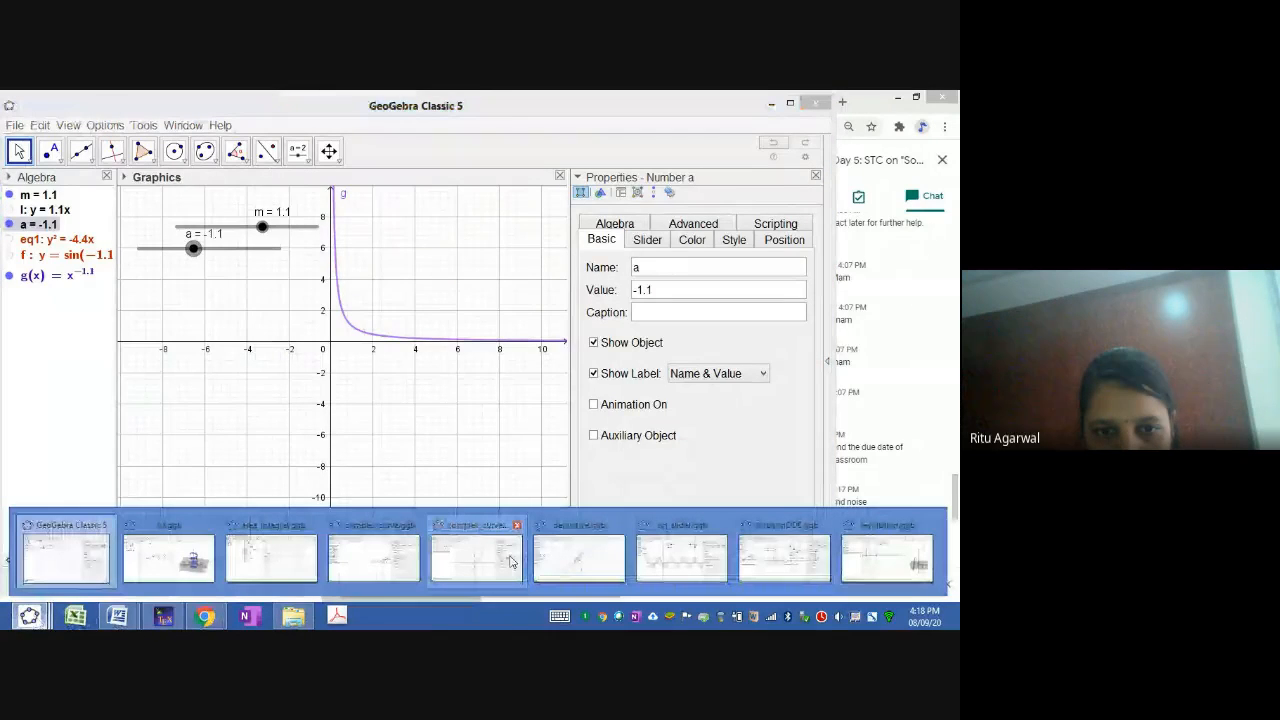
{"action": "left_click", "coordinate": [505, 560]}
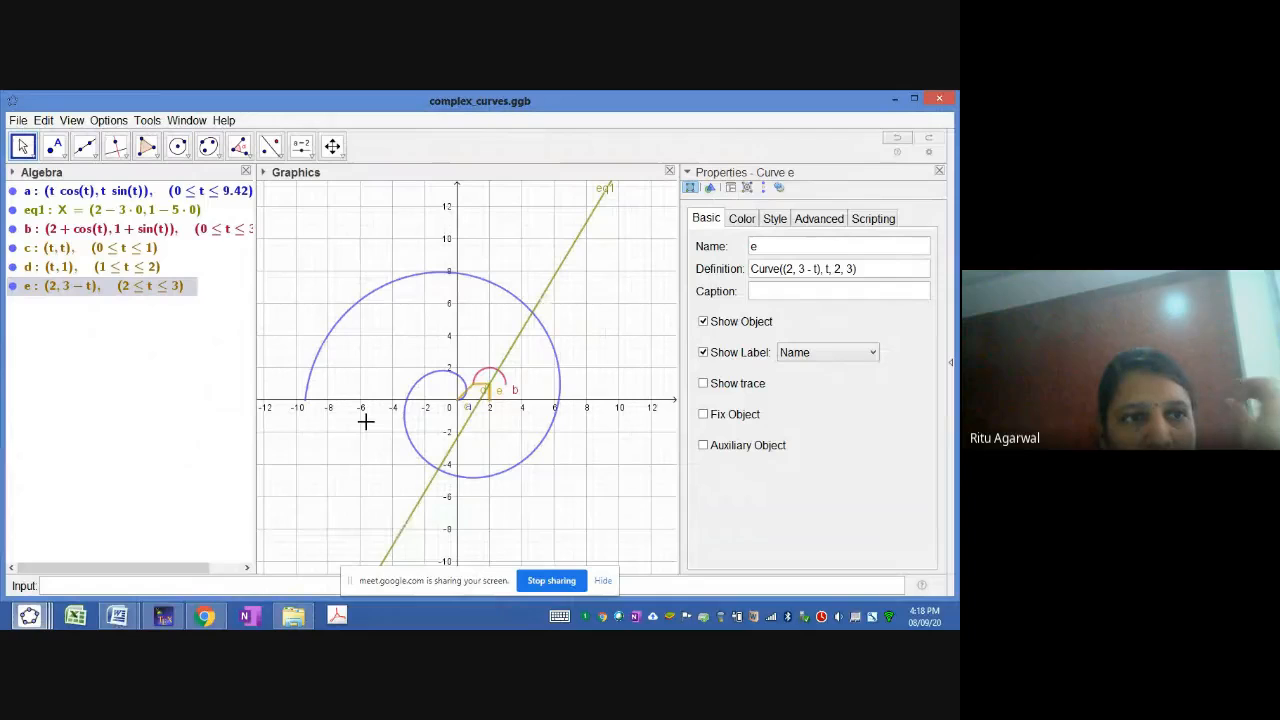
{"action": "left_click", "coordinate": [118, 196]}
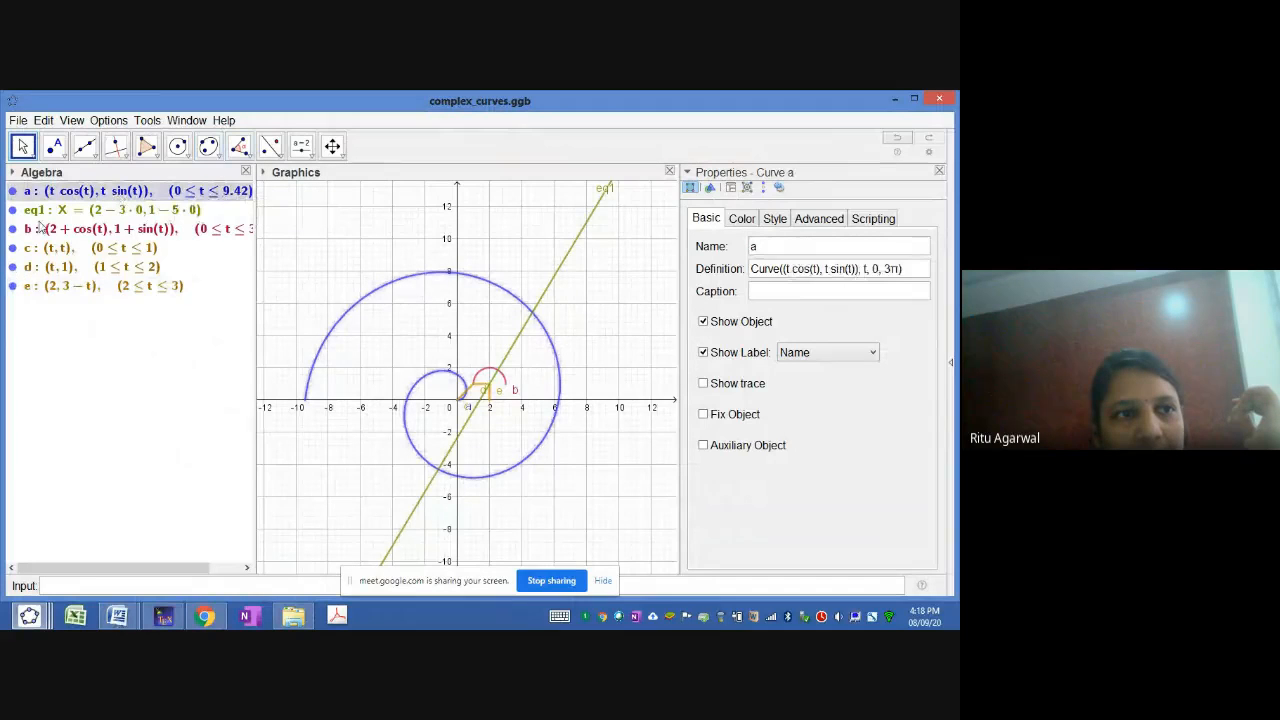
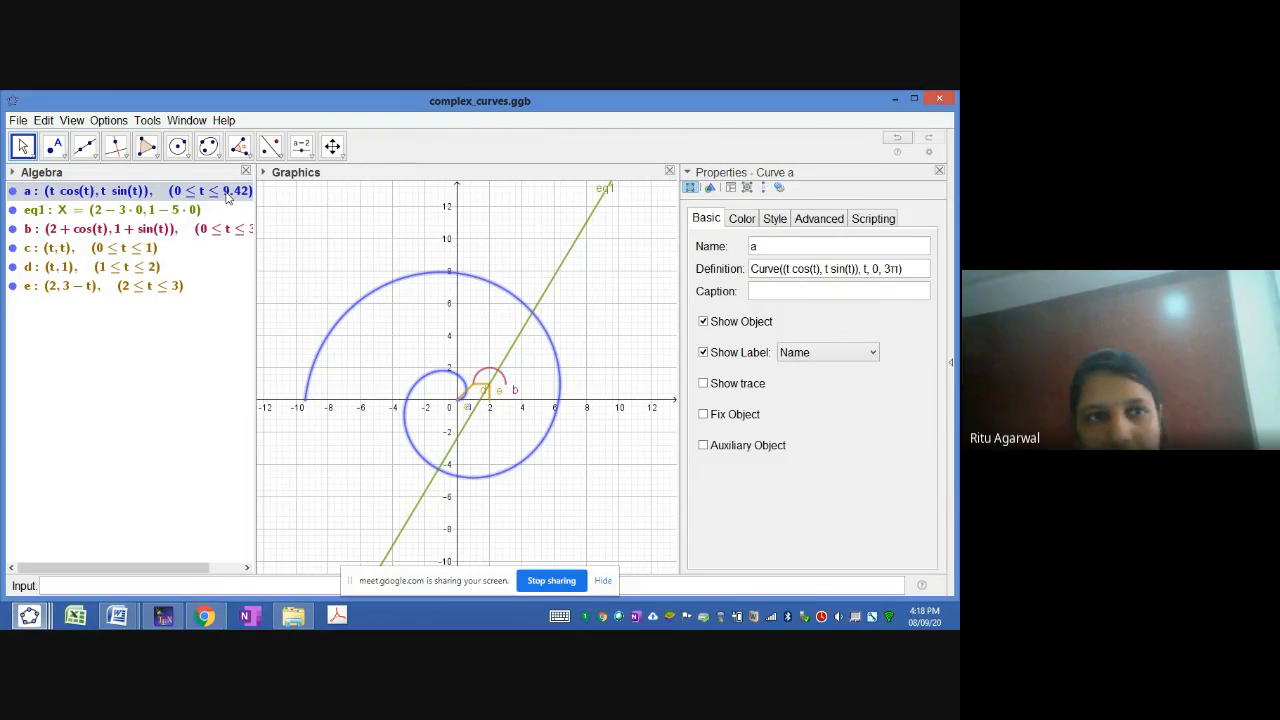
{"action": "double_click", "coordinate": [228, 198]}
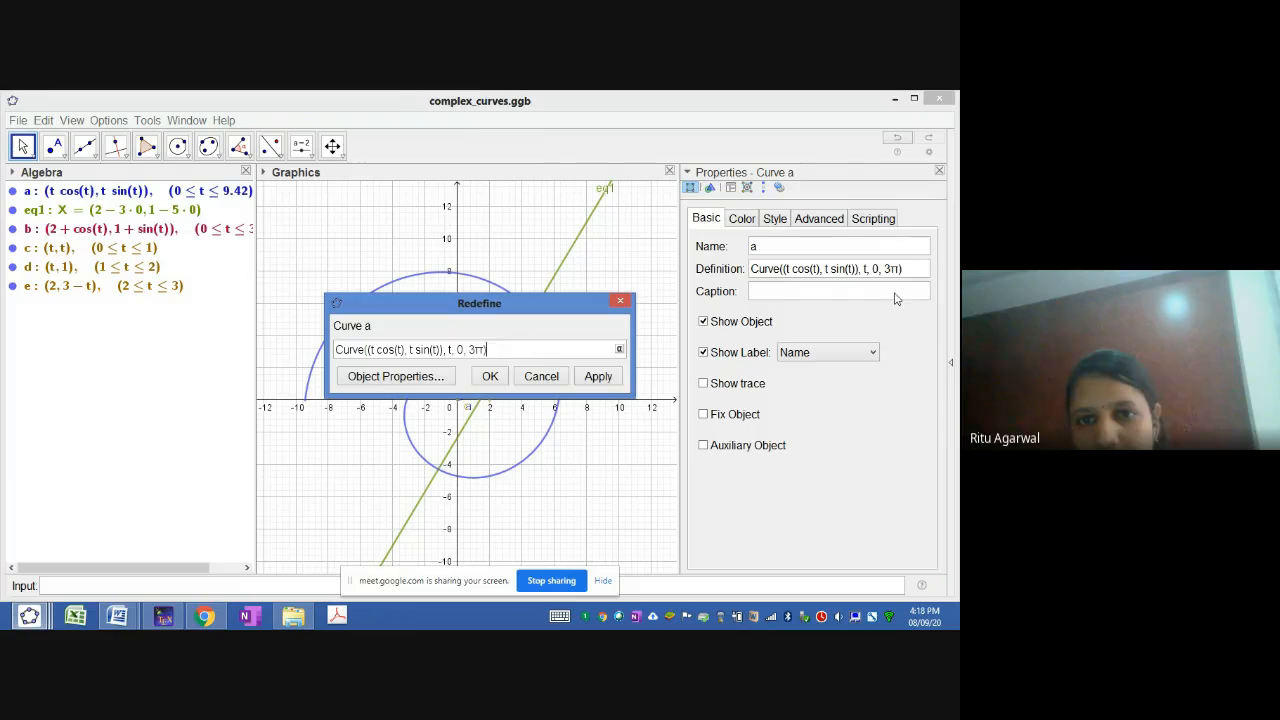
{"action": "left_click_drag", "start_coordinate": [457, 349], "coordinate": [481, 349]}
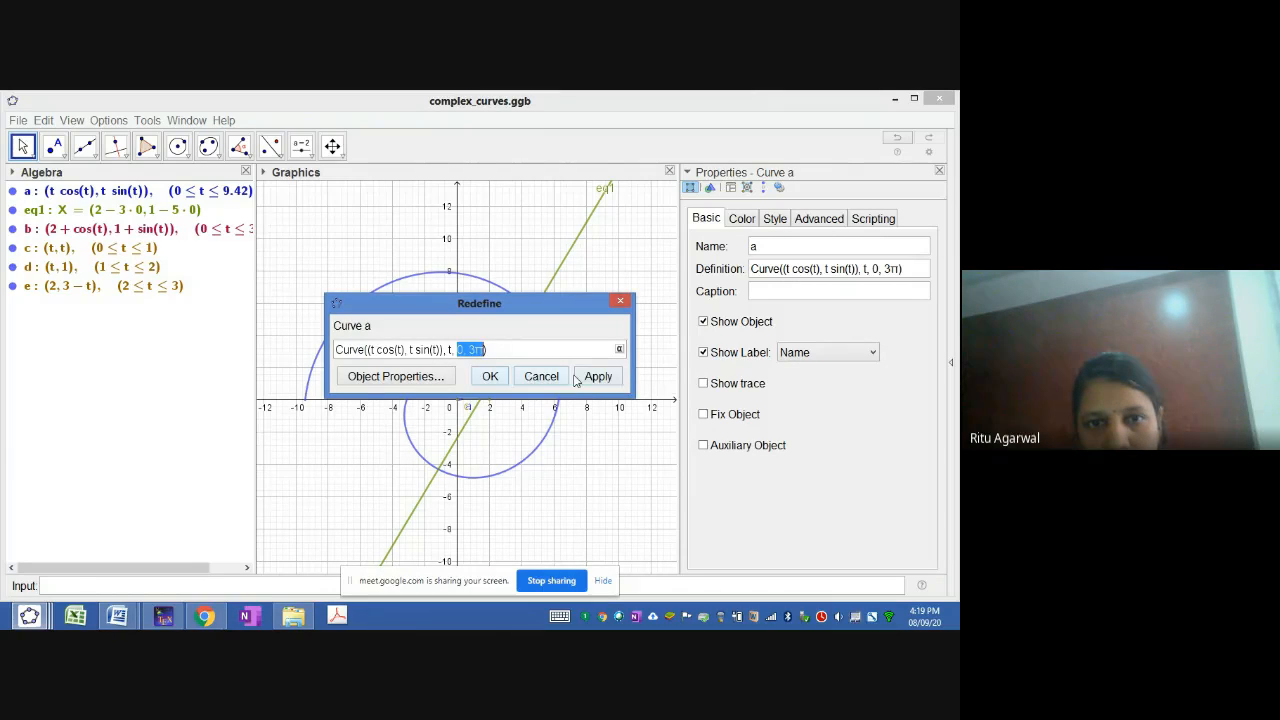
{"action": "left_click", "coordinate": [536, 376]}
Step: Look up the parameter syntax of the Curve command from the input line
{"action": "left_click", "coordinate": [154, 588]}
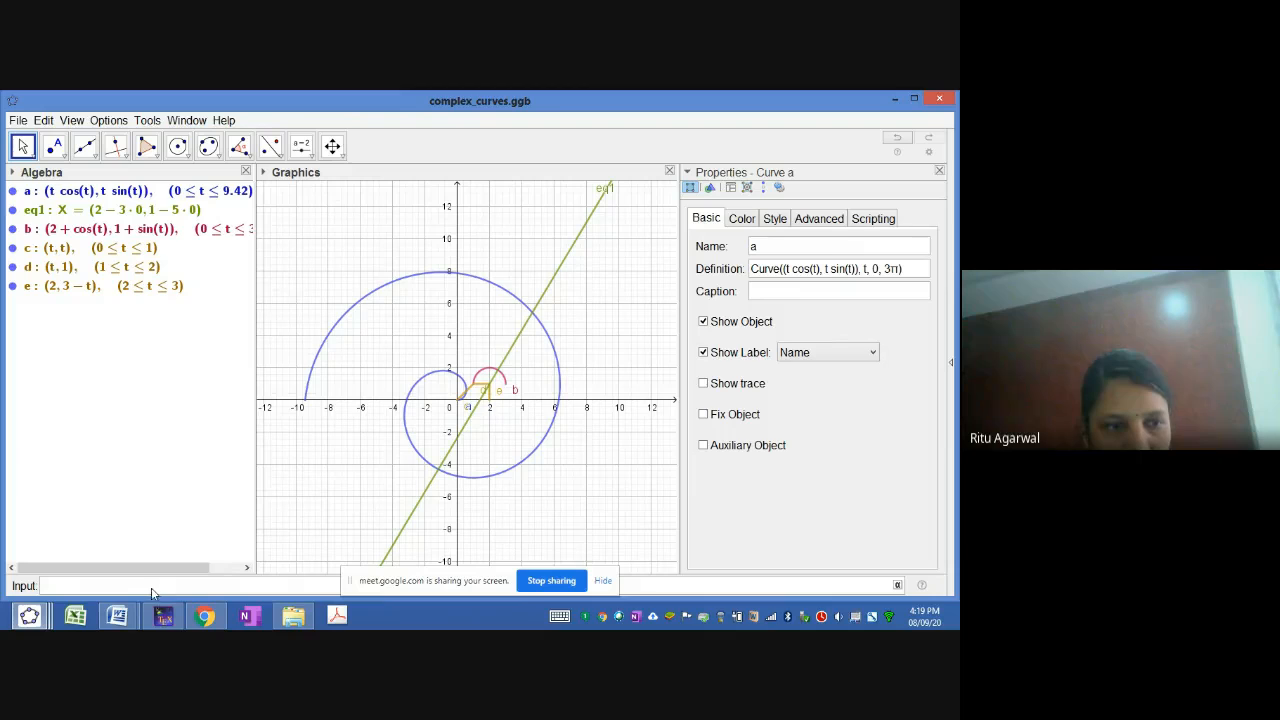
{"action": "type", "text": "Cur"}
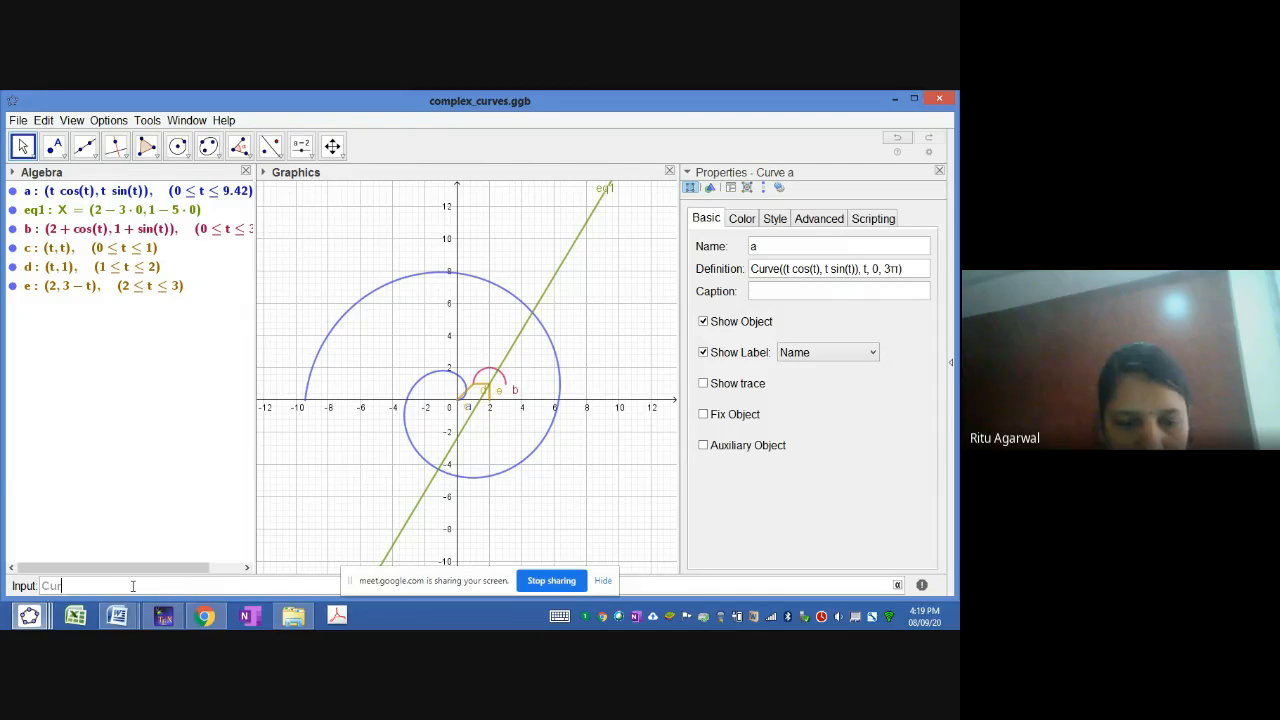
{"action": "type", "text": "ve"}
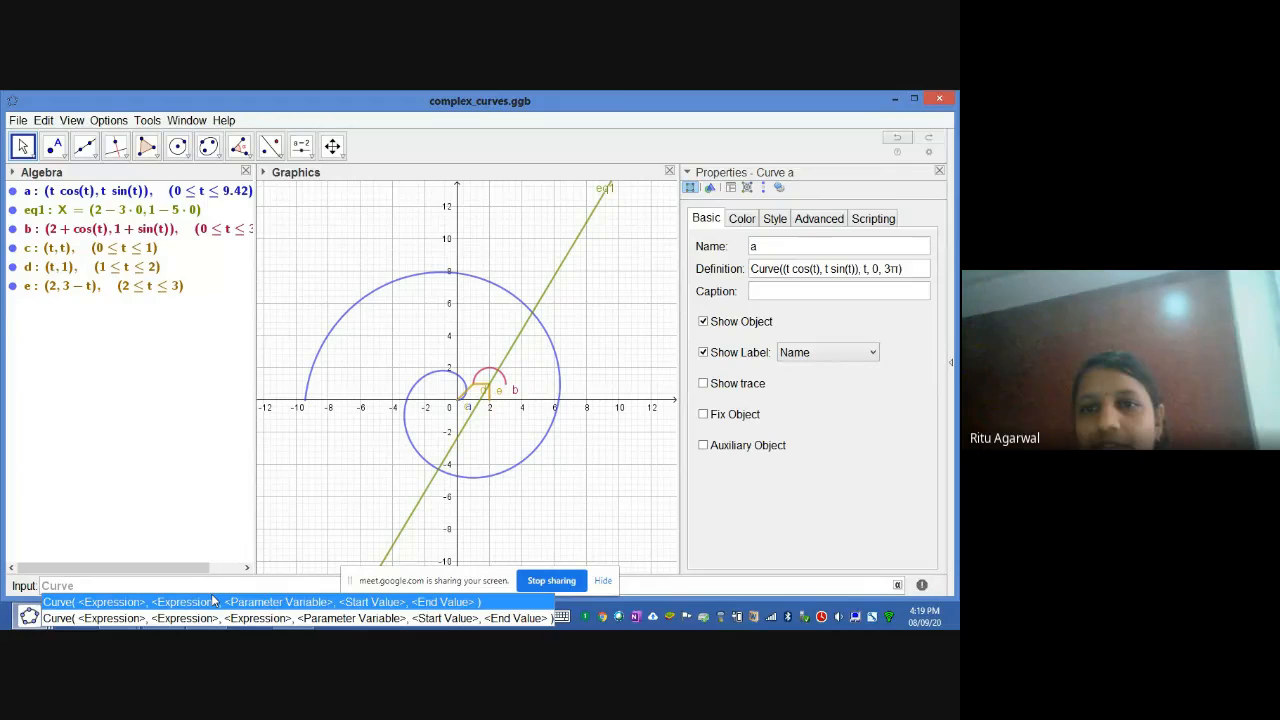
Step: Examine the parametric line eq1 and semicircular curve b, toggling the semicircle's visibility to identify it in the graph
{"action": "left_click", "coordinate": [93, 214]}
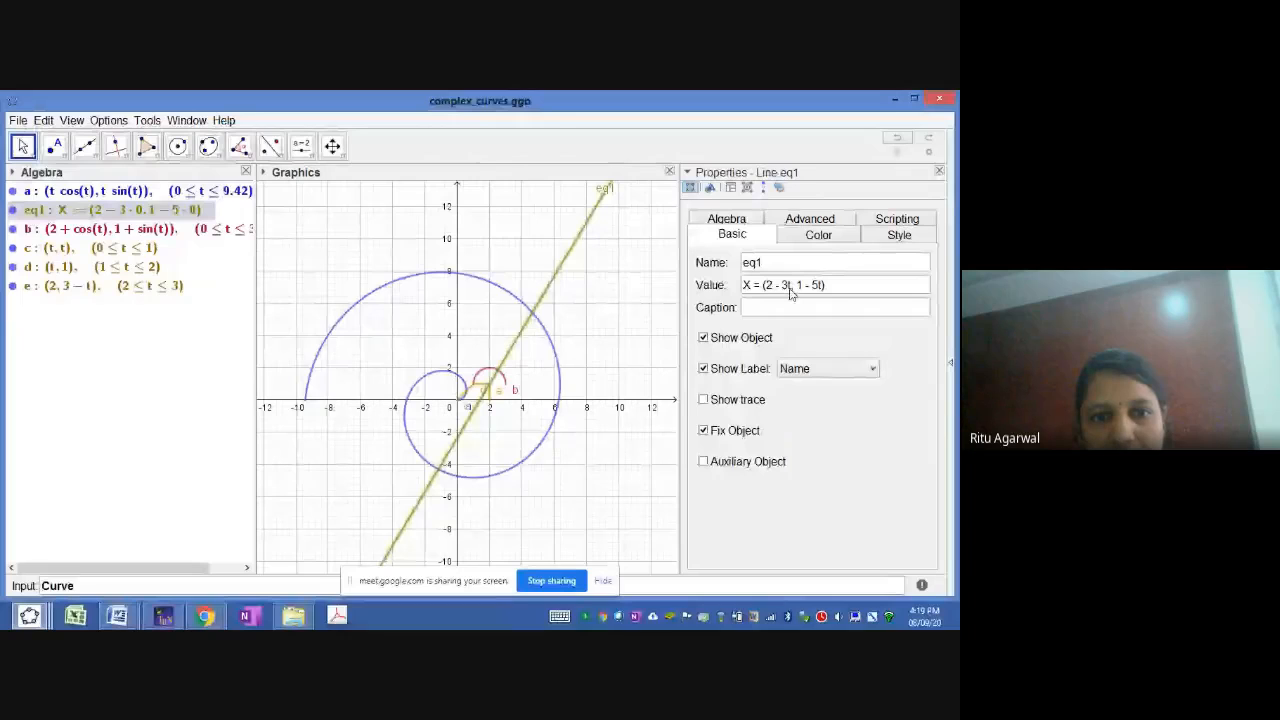
{"action": "left_click", "coordinate": [13, 211]}
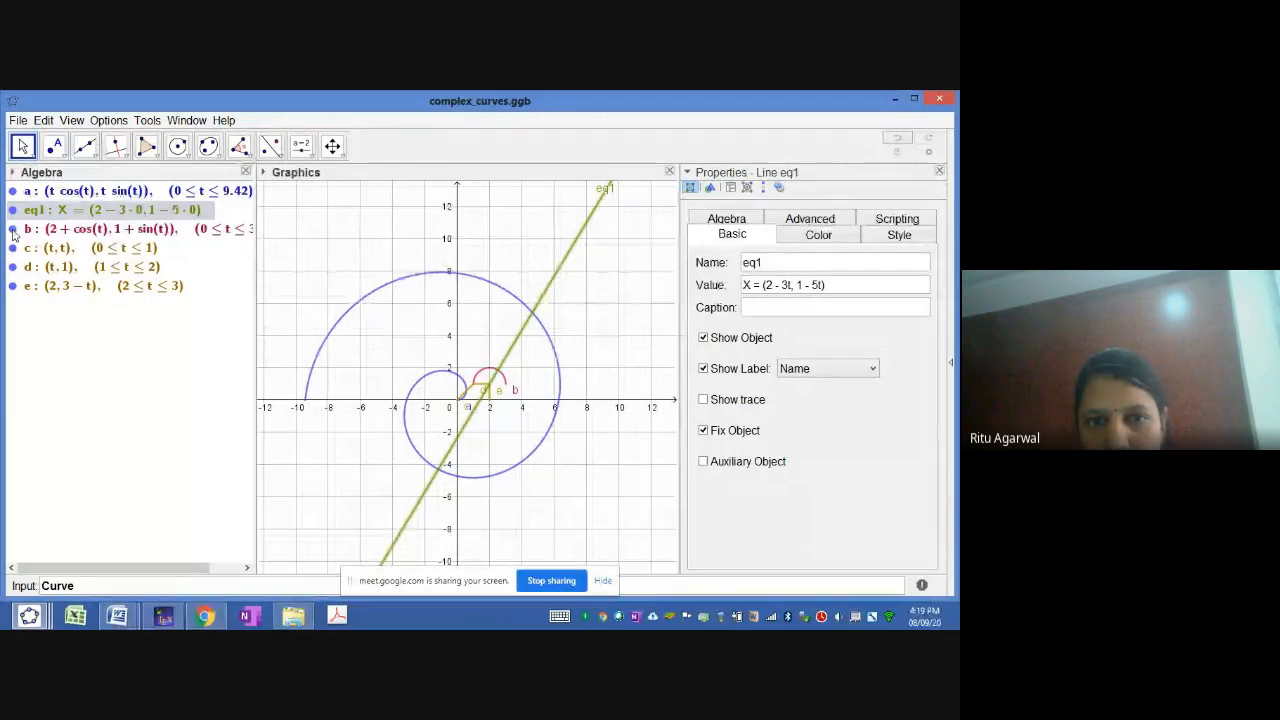
{"action": "left_click", "coordinate": [15, 232]}
{"action": "scroll", "coordinate": [545, 385], "scroll_direction": "up", "scroll_amount": 5}
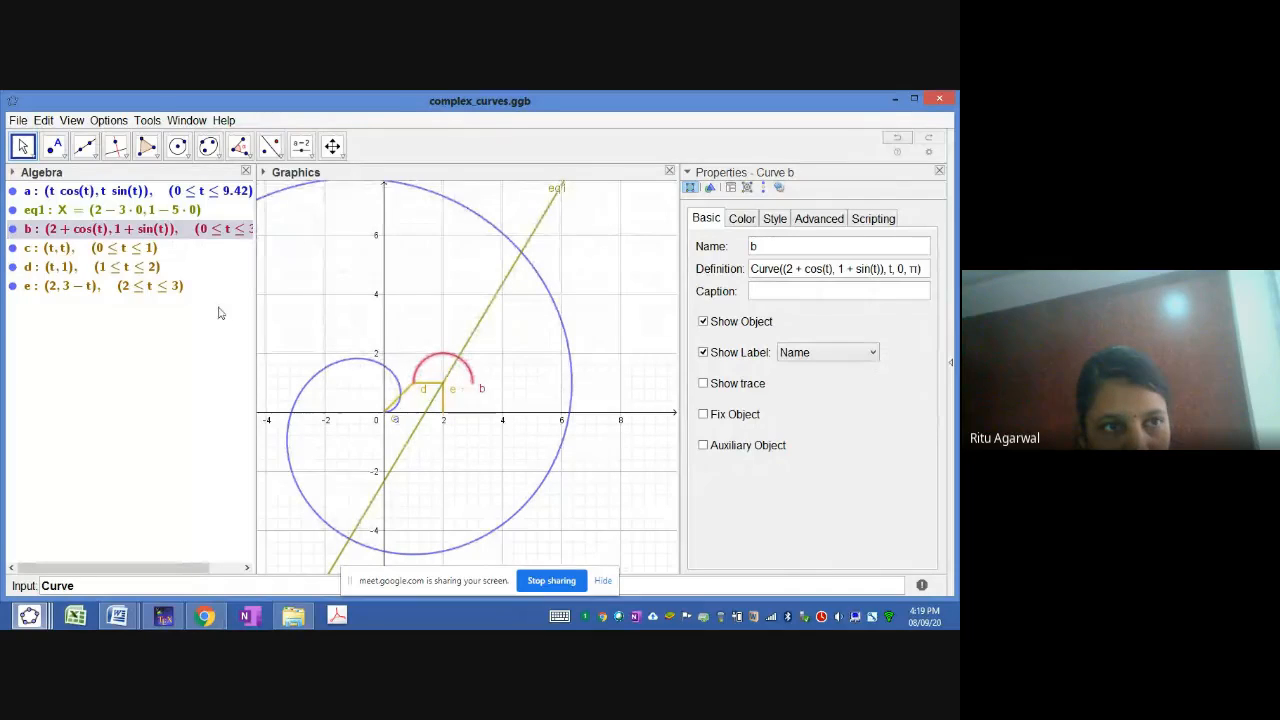
{"action": "left_click", "coordinate": [12, 230]}
{"action": "left_click", "coordinate": [12, 230]}
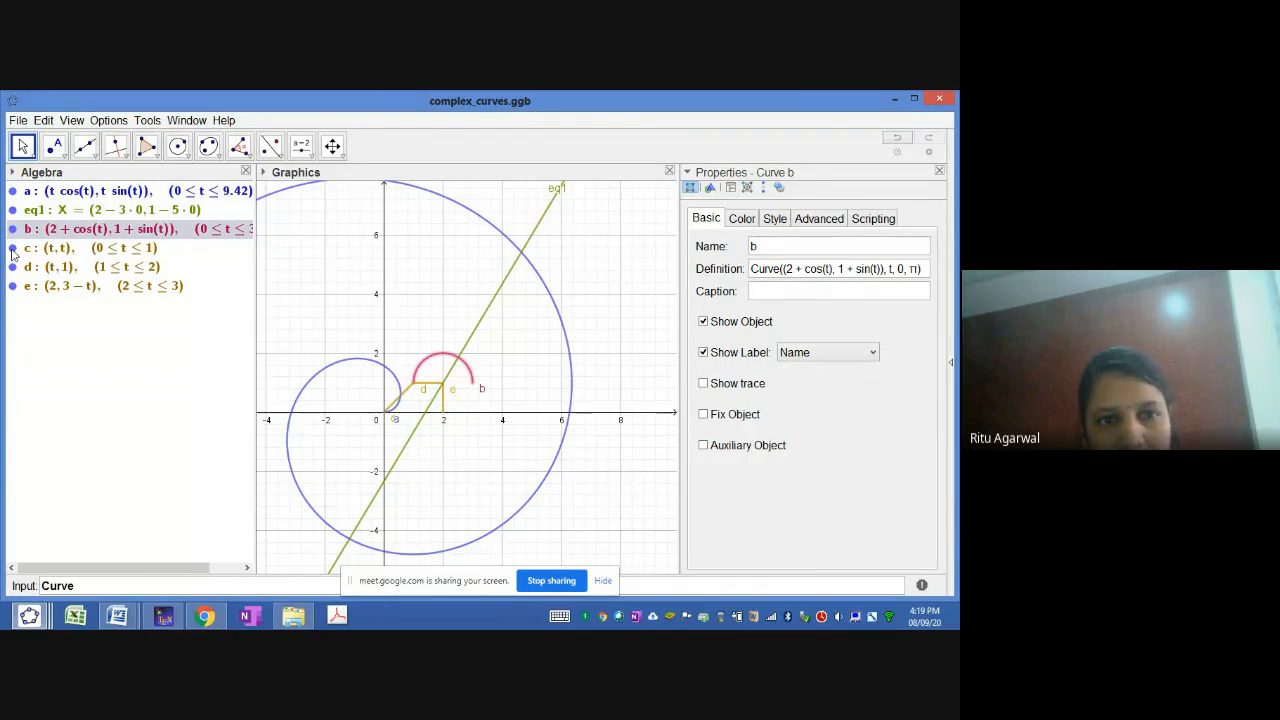
Step: Identify the connected segments c, d and e in the graph by toggling their visibility and checking their parametric definitions
{"action": "left_click", "coordinate": [12, 250]}
{"action": "left_click", "coordinate": [12, 249]}
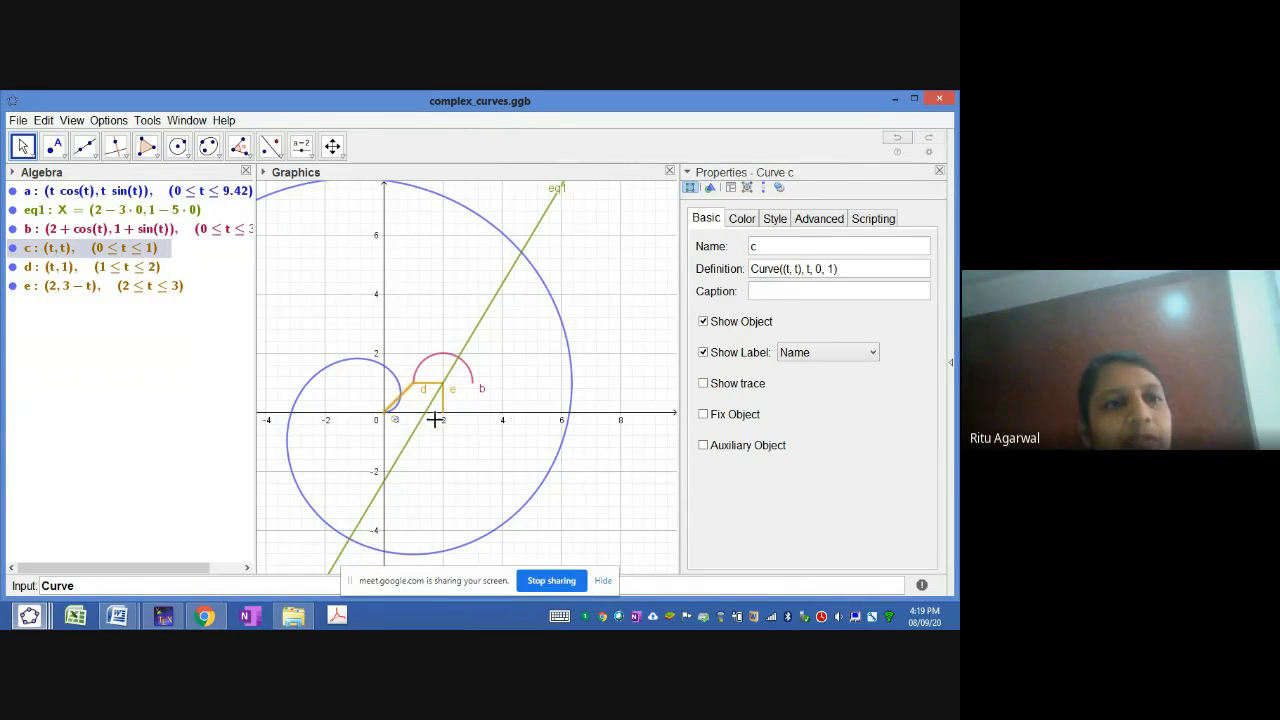
{"action": "left_click", "coordinate": [12, 248]}
{"action": "left_click", "coordinate": [12, 248]}
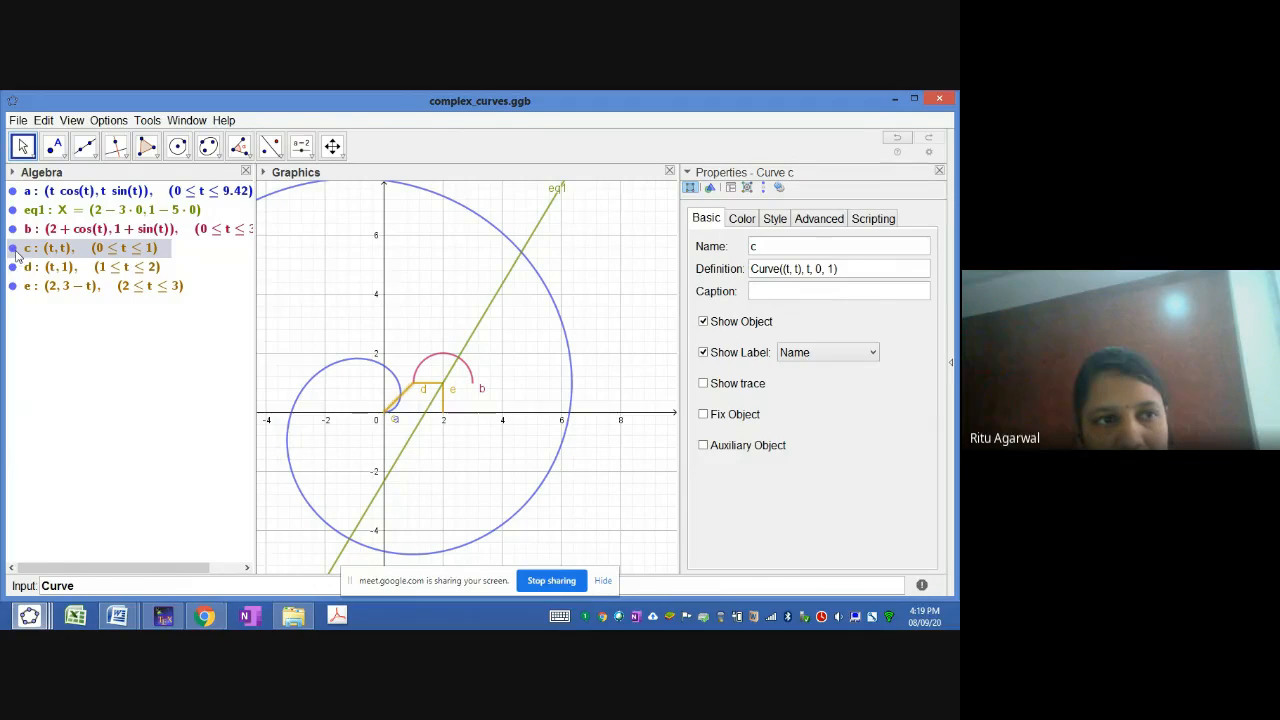
{"action": "left_click", "coordinate": [12, 267]}
{"action": "left_click", "coordinate": [12, 267]}
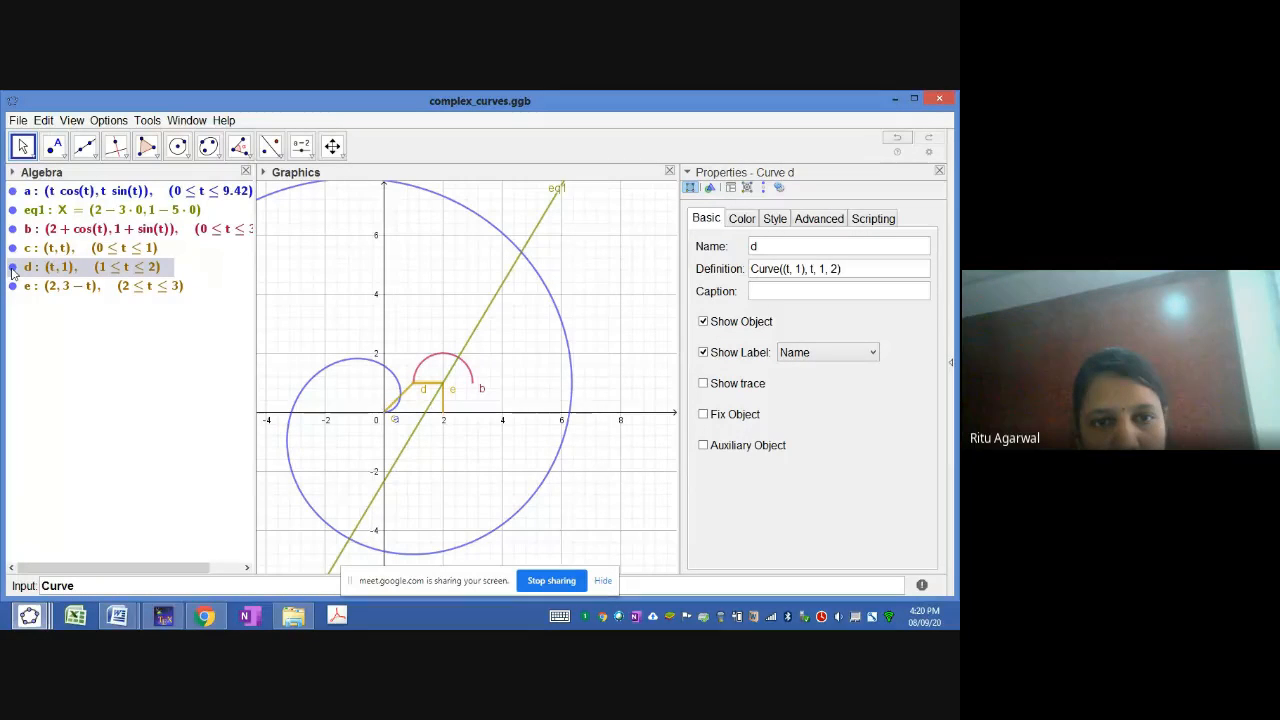
{"action": "left_click", "coordinate": [12, 267]}
{"action": "left_click", "coordinate": [12, 267]}
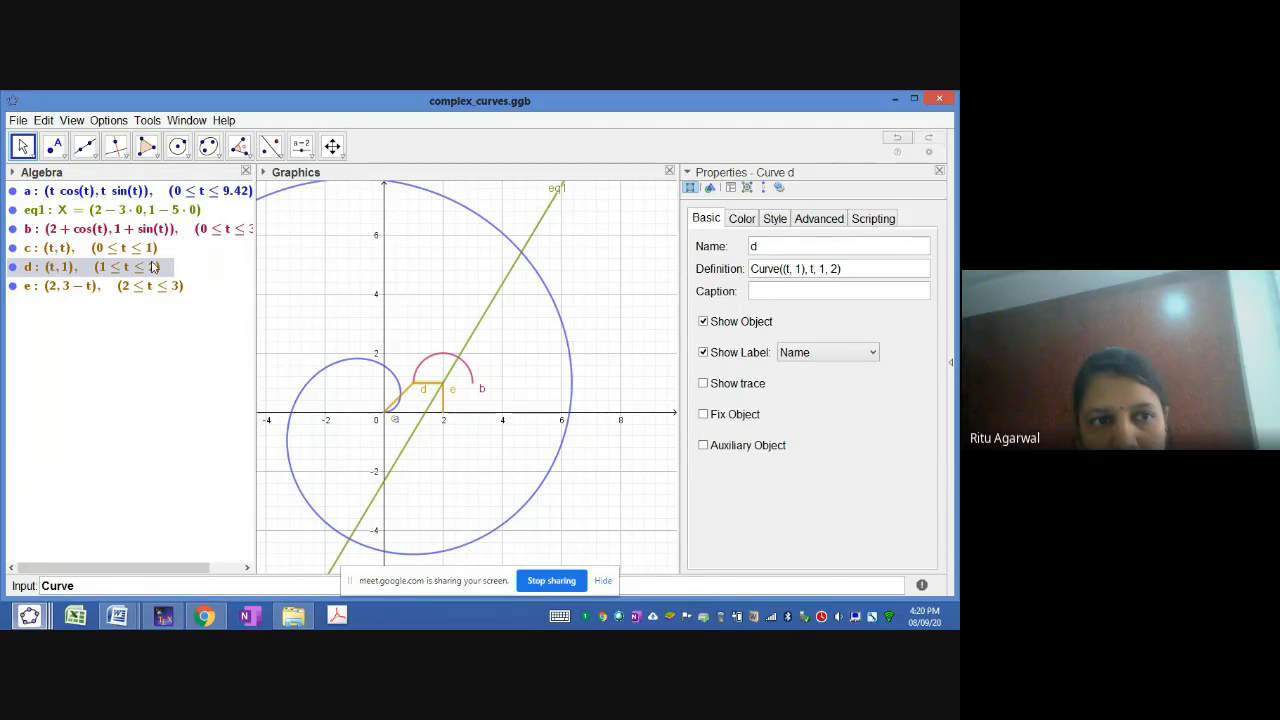
{"action": "left_click", "coordinate": [13, 287]}
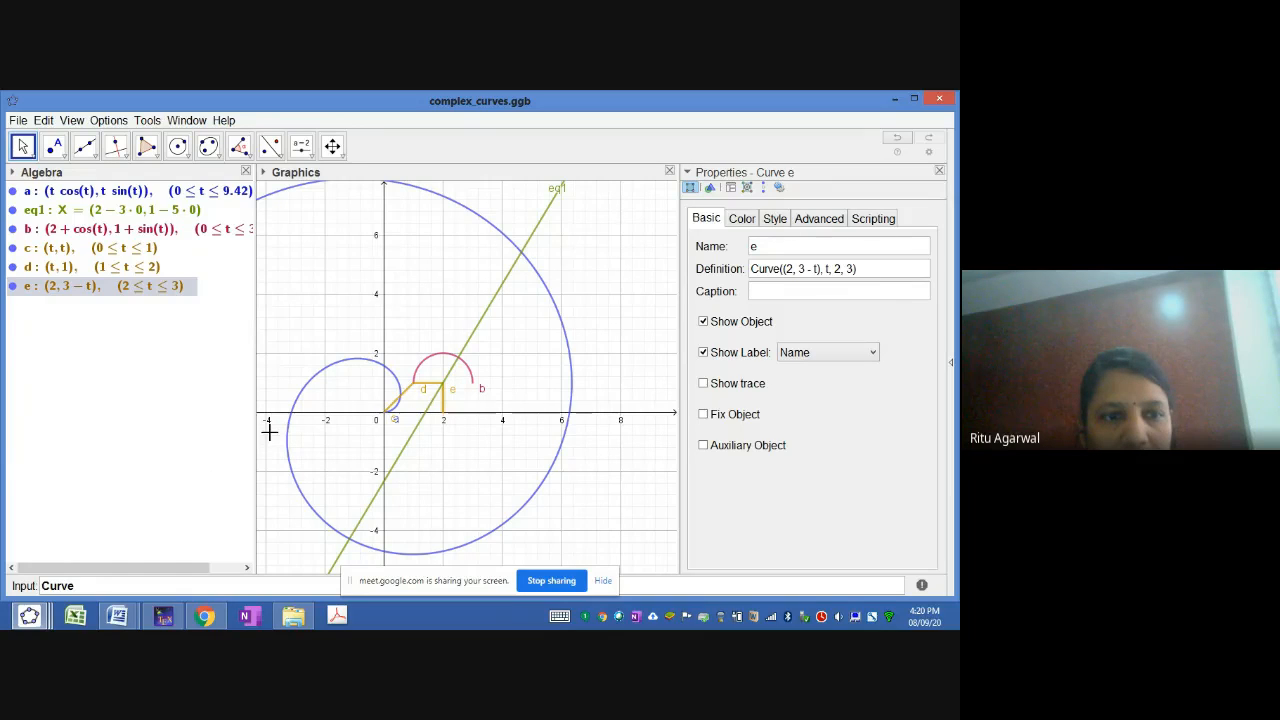
Step: Switch to the sin_slider.ggb window, hide the sum function h and widen the Algebra view to show the full expressions
{"action": "left_click", "coordinate": [30, 616]}
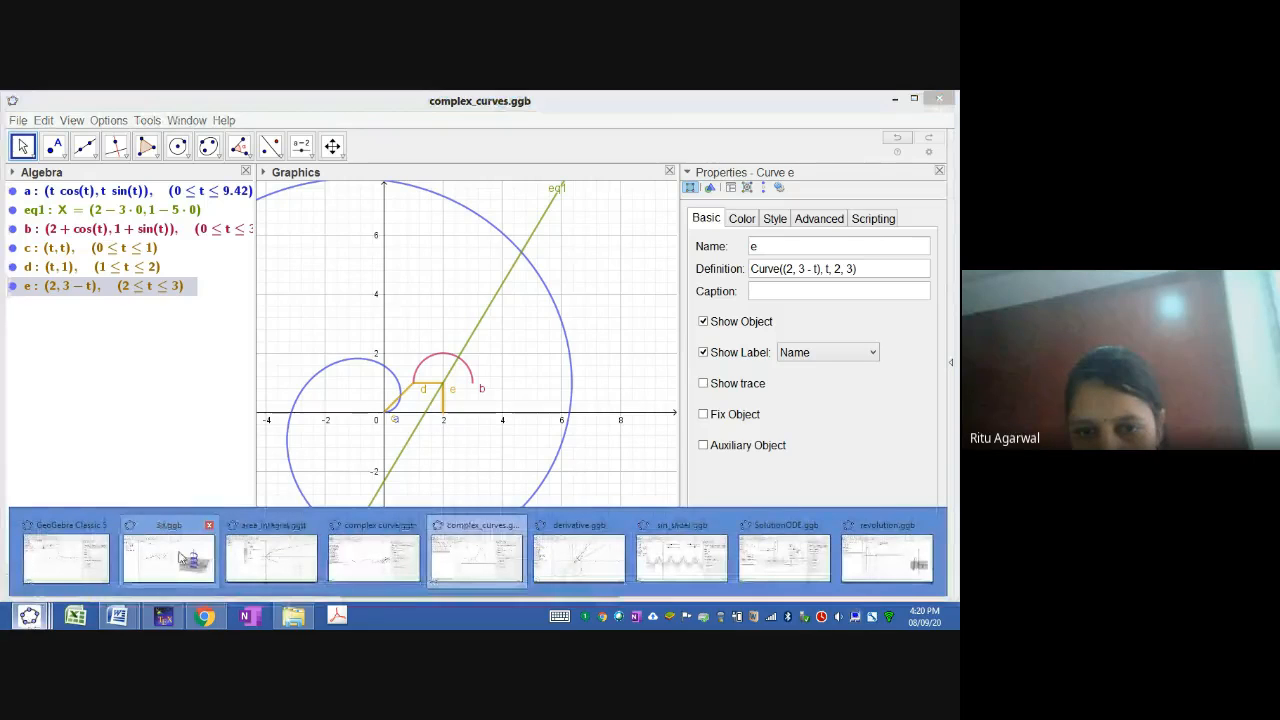
{"action": "mouse_move", "coordinate": [184, 558]}
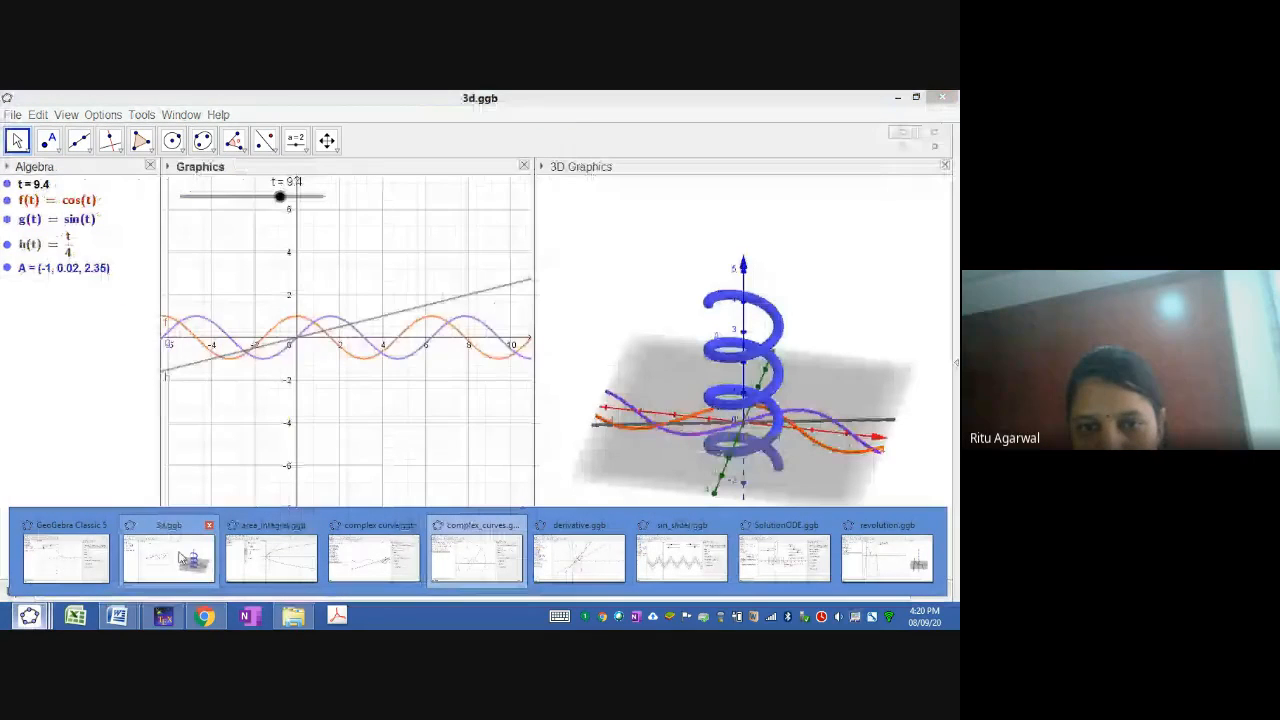
{"action": "mouse_move", "coordinate": [694, 564]}
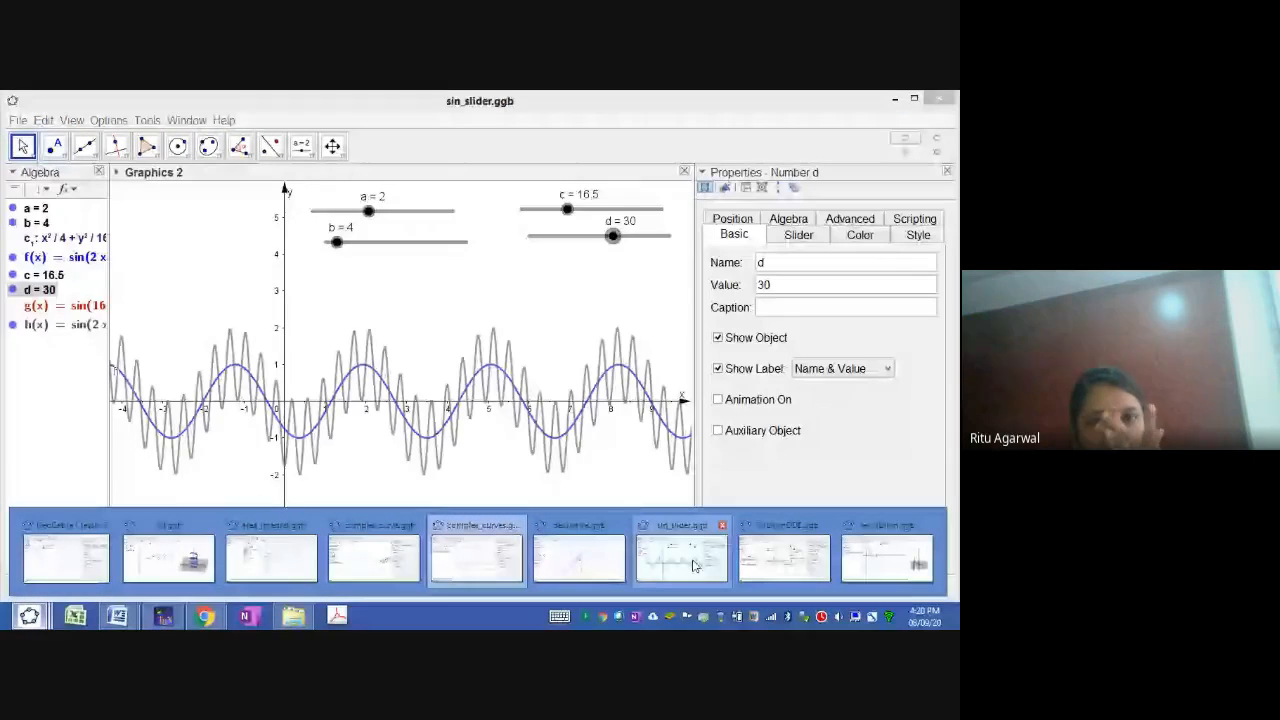
{"action": "left_click", "coordinate": [694, 564]}
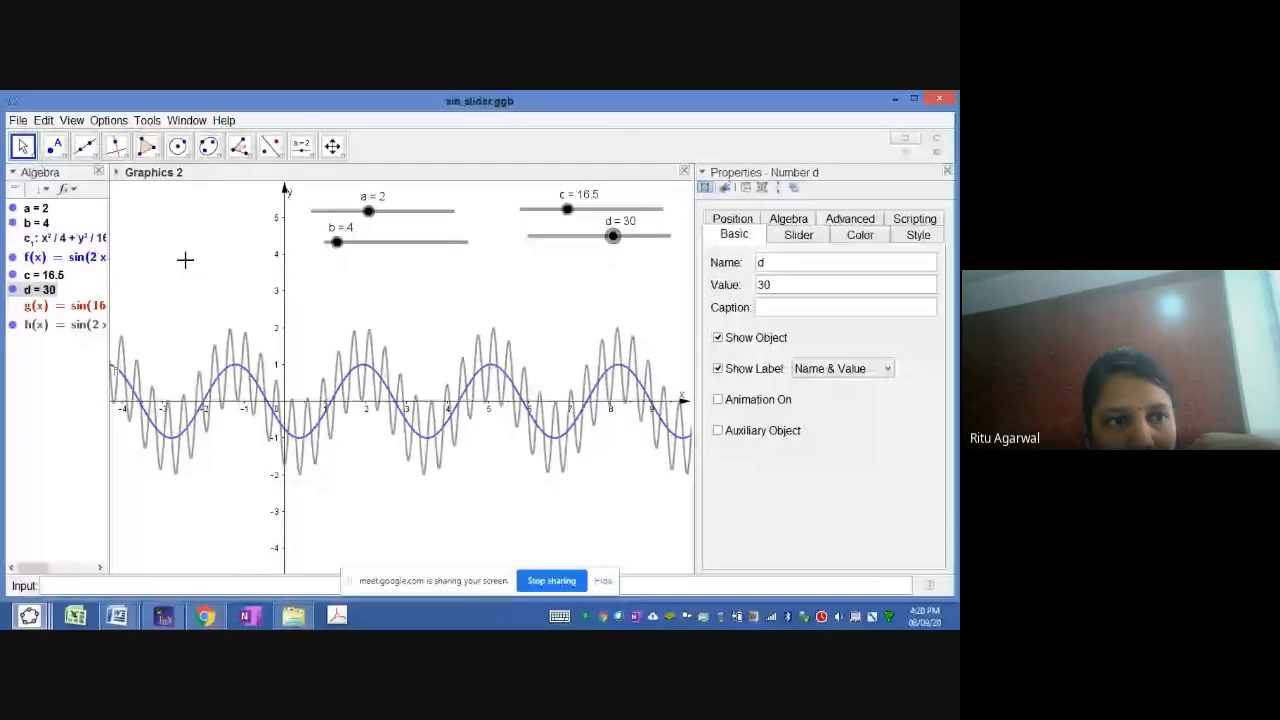
{"action": "left_click", "coordinate": [14, 327]}
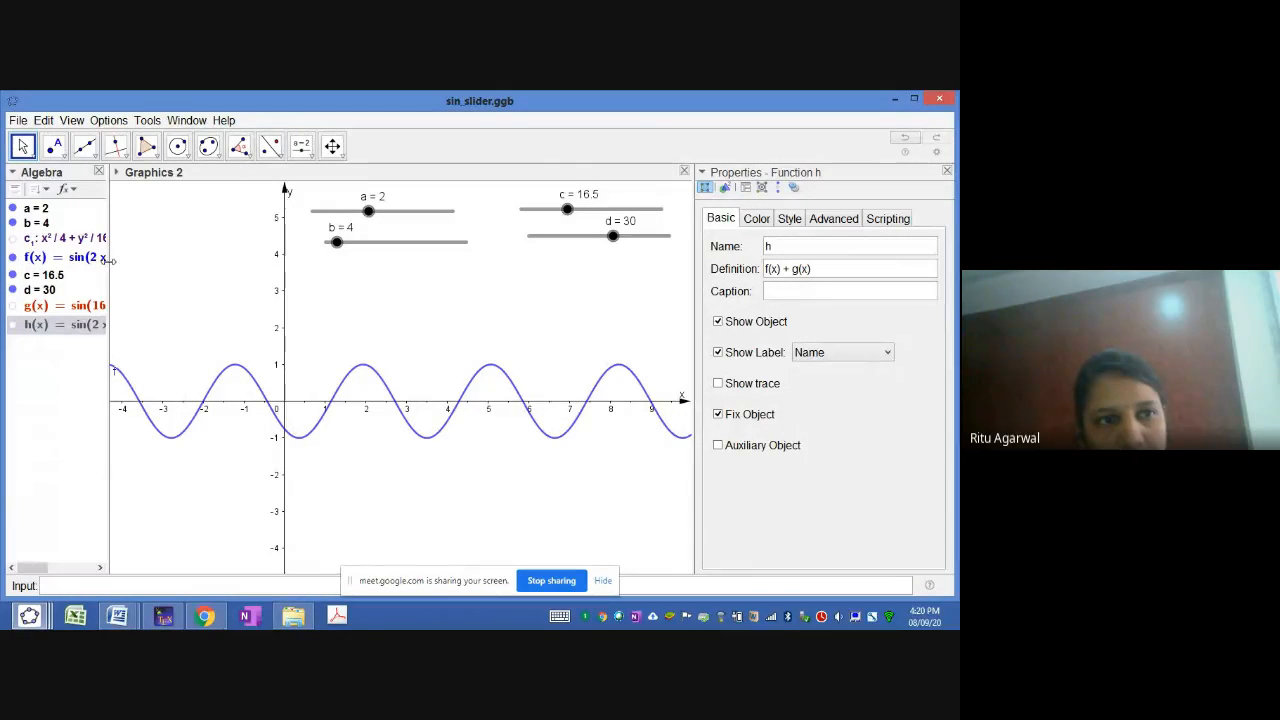
{"action": "left_click_drag", "start_coordinate": [112, 260], "coordinate": [208, 262]}
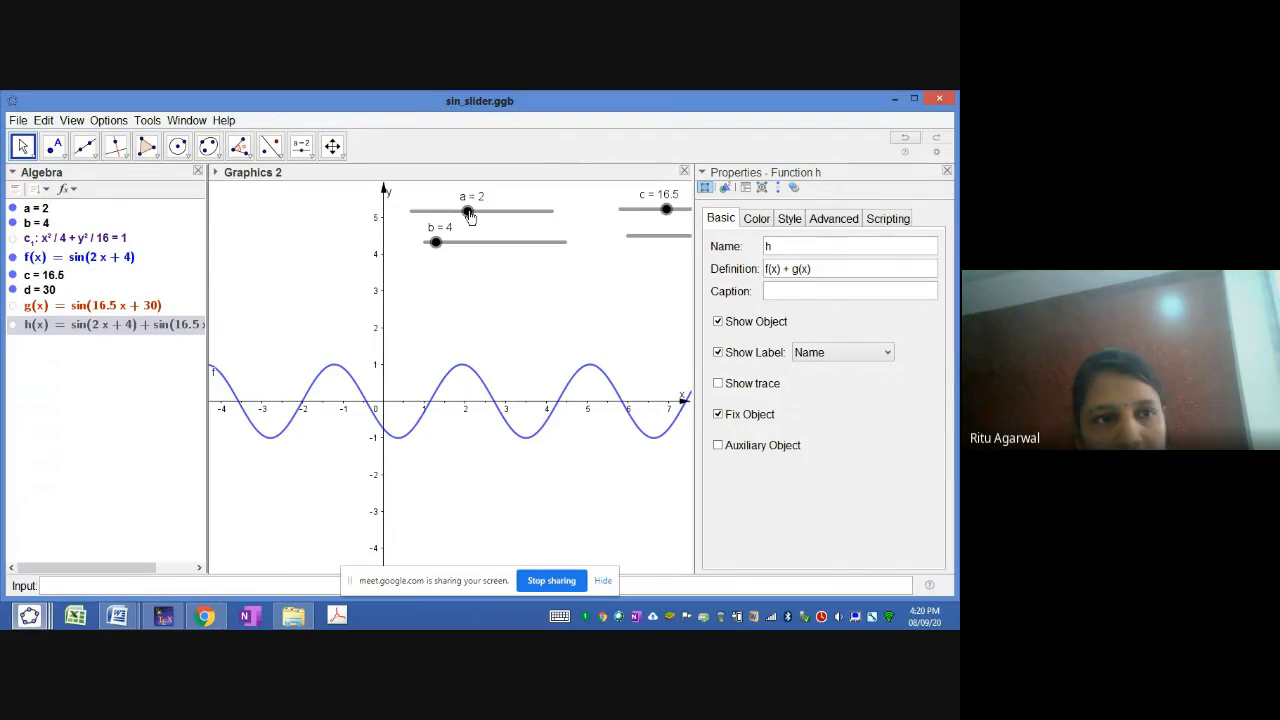
Step: Set slider a to 3 and slider b to 14.5 to reshape sine function f, and review its definition
{"action": "double_click", "coordinate": [122, 262]}
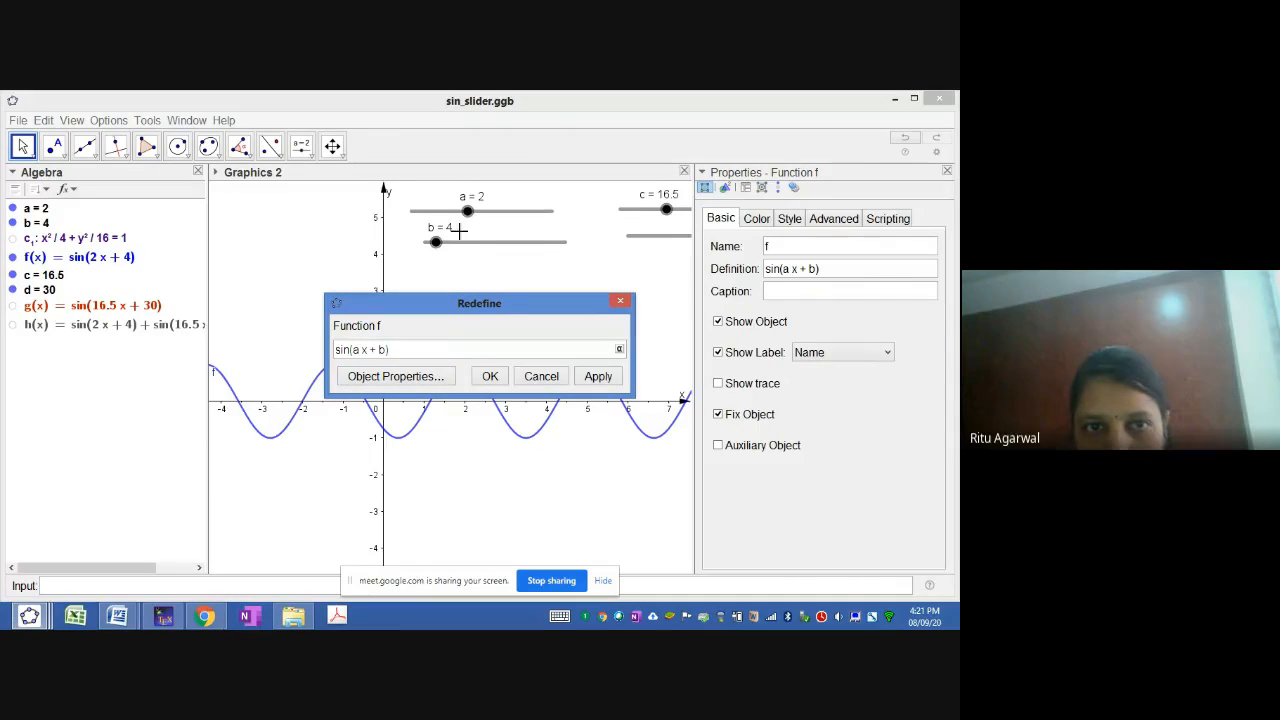
{"action": "left_click", "coordinate": [500, 374]}
{"action": "left_click_drag", "start_coordinate": [467, 215], "coordinate": [493, 216]}
{"action": "left_click_drag", "start_coordinate": [437, 246], "coordinate": [464, 247]}
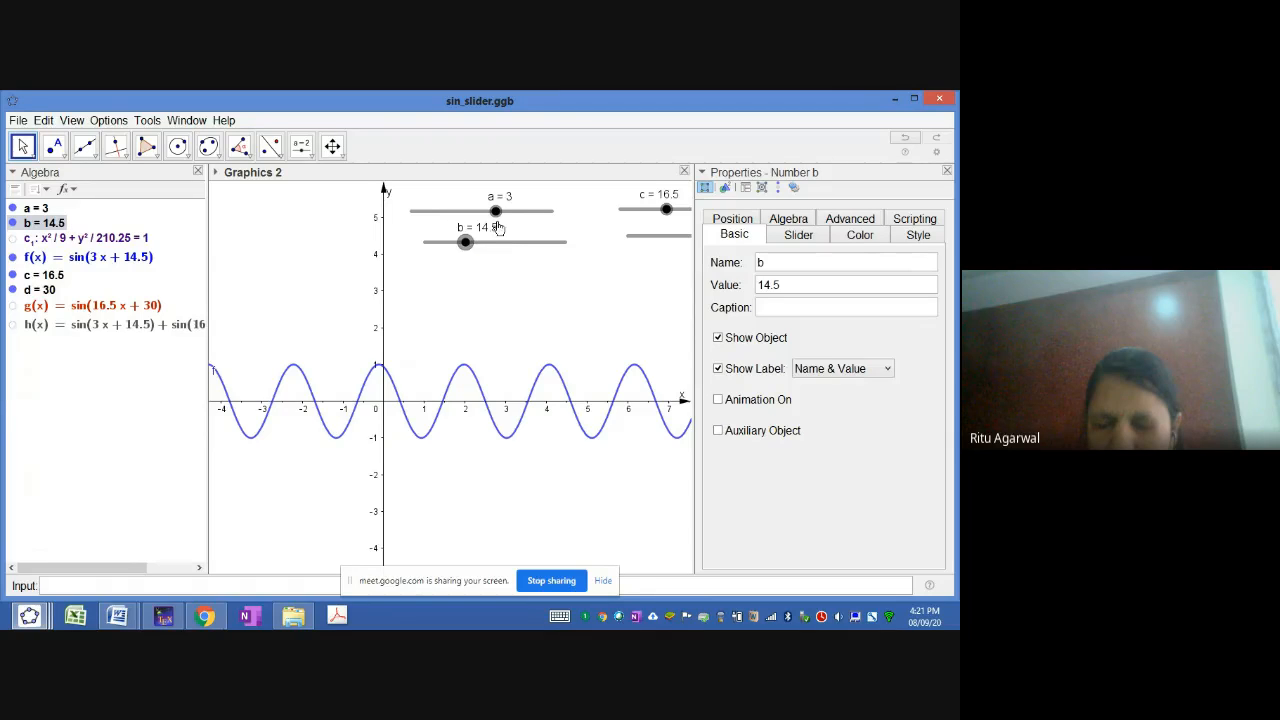
{"action": "double_click", "coordinate": [105, 258]}
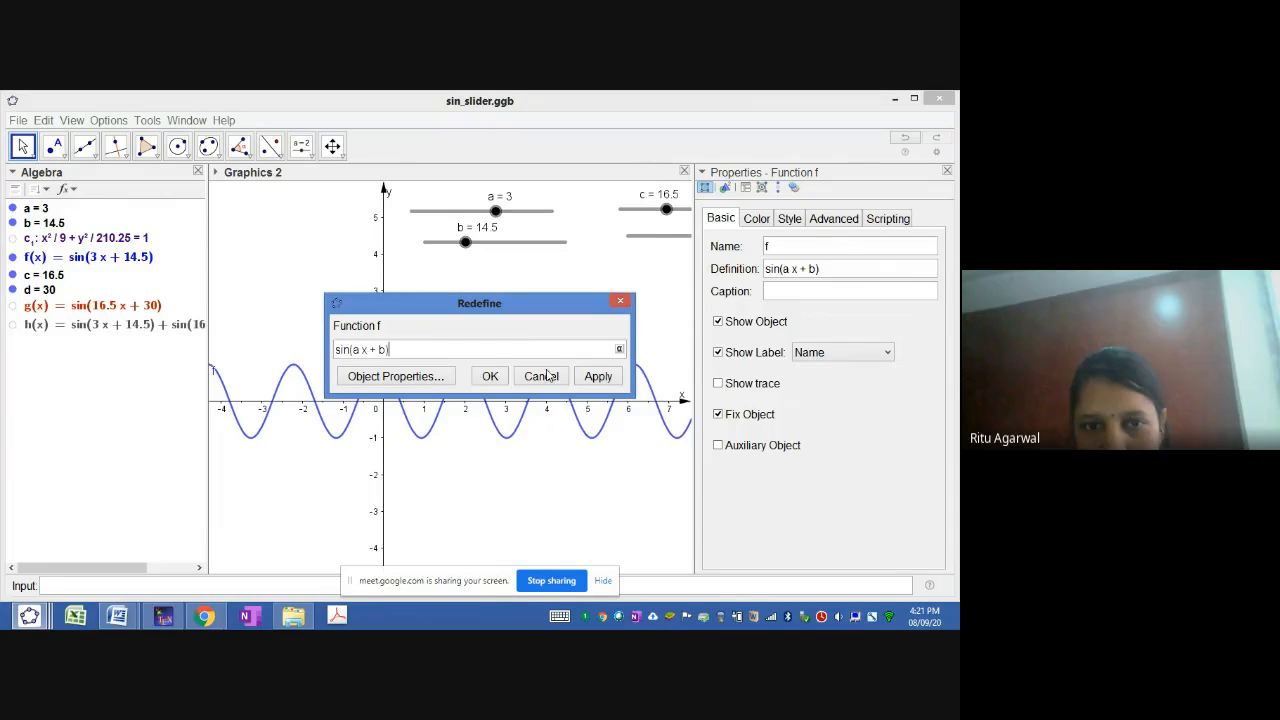
{"action": "left_click", "coordinate": [490, 377]}
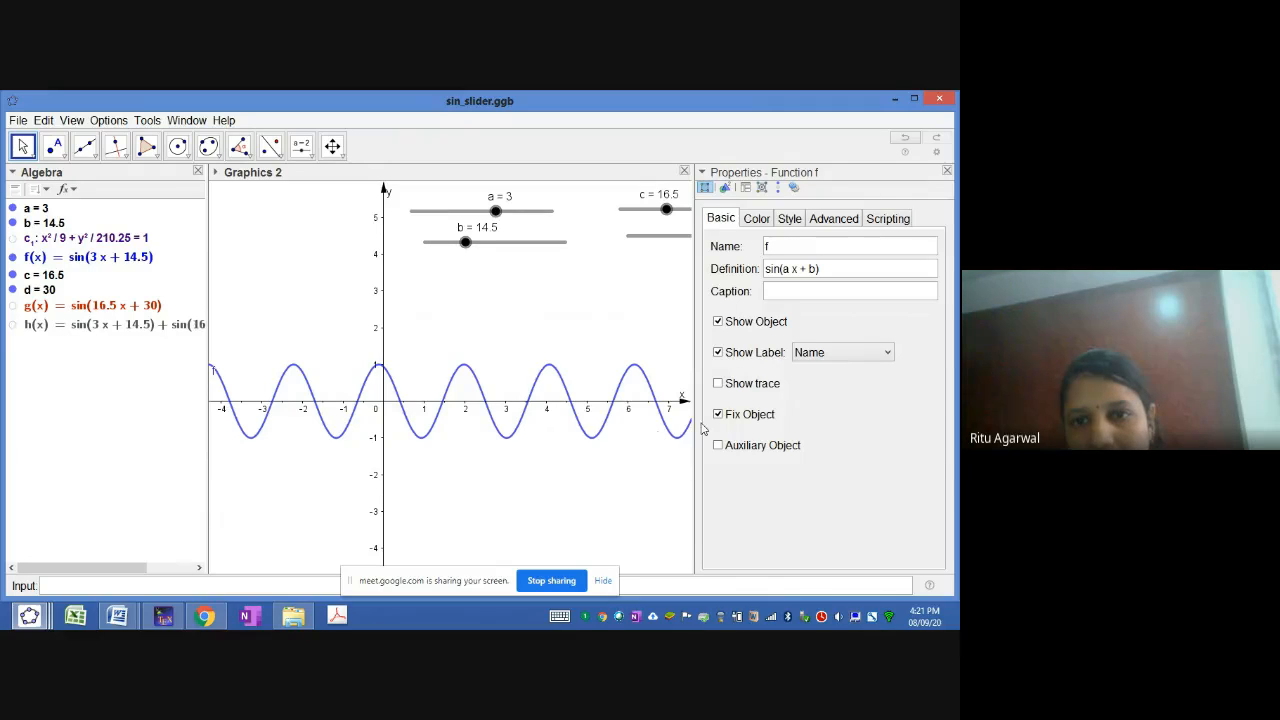
Step: Widen the graphics view, show sine function g, and reshape it with slider c at 8.5 and slider d at 32
{"action": "left_click_drag", "start_coordinate": [693, 425], "coordinate": [795, 425]}
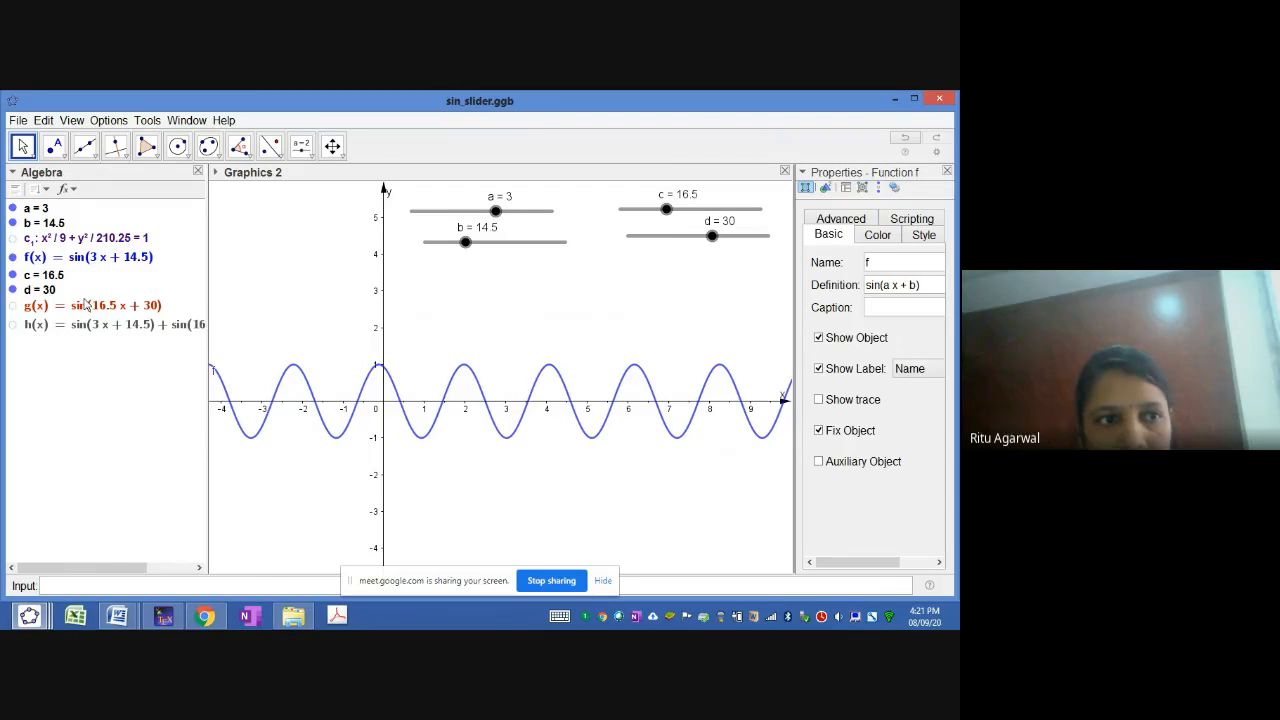
{"action": "left_click", "coordinate": [14, 307]}
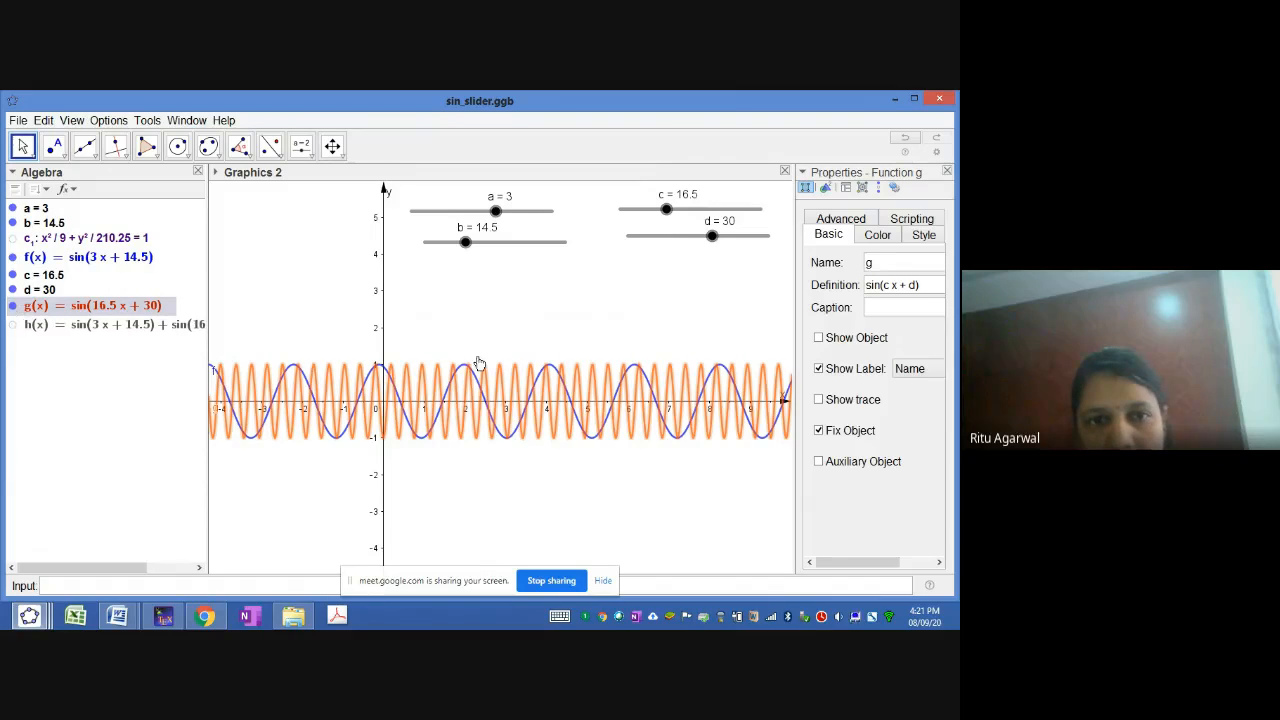
{"action": "double_click", "coordinate": [103, 307]}
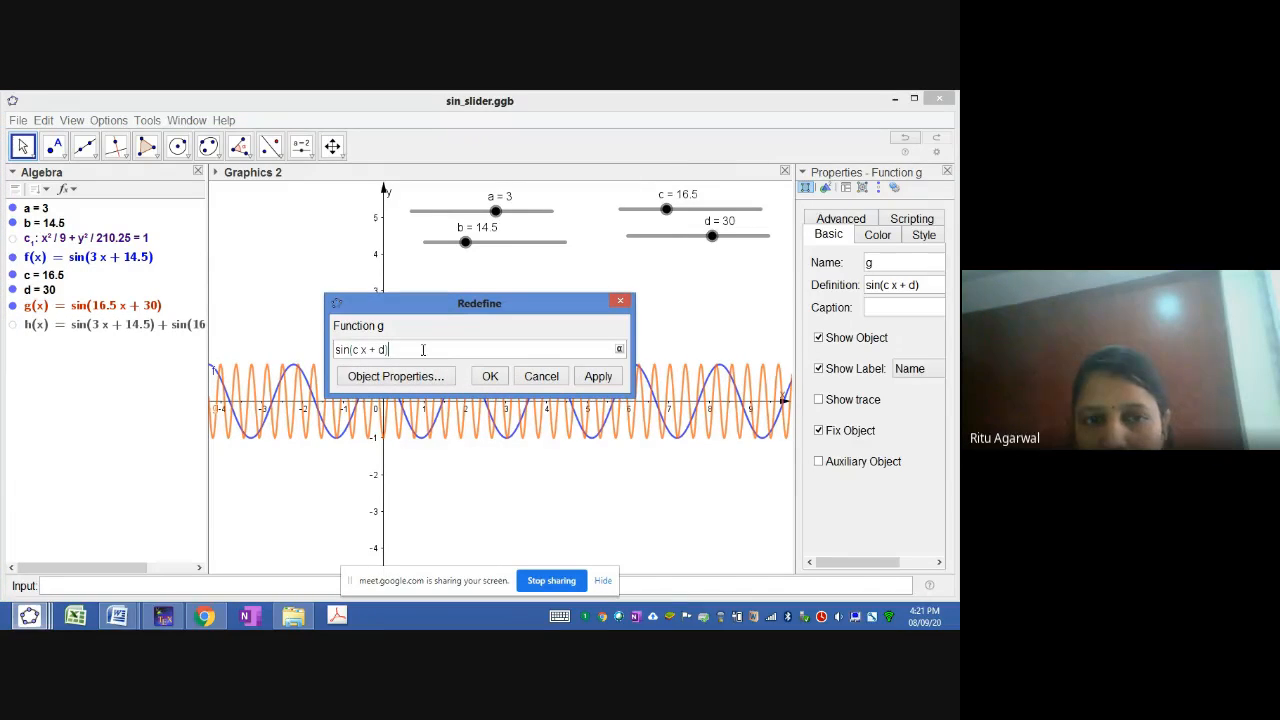
{"action": "left_click", "coordinate": [541, 377]}
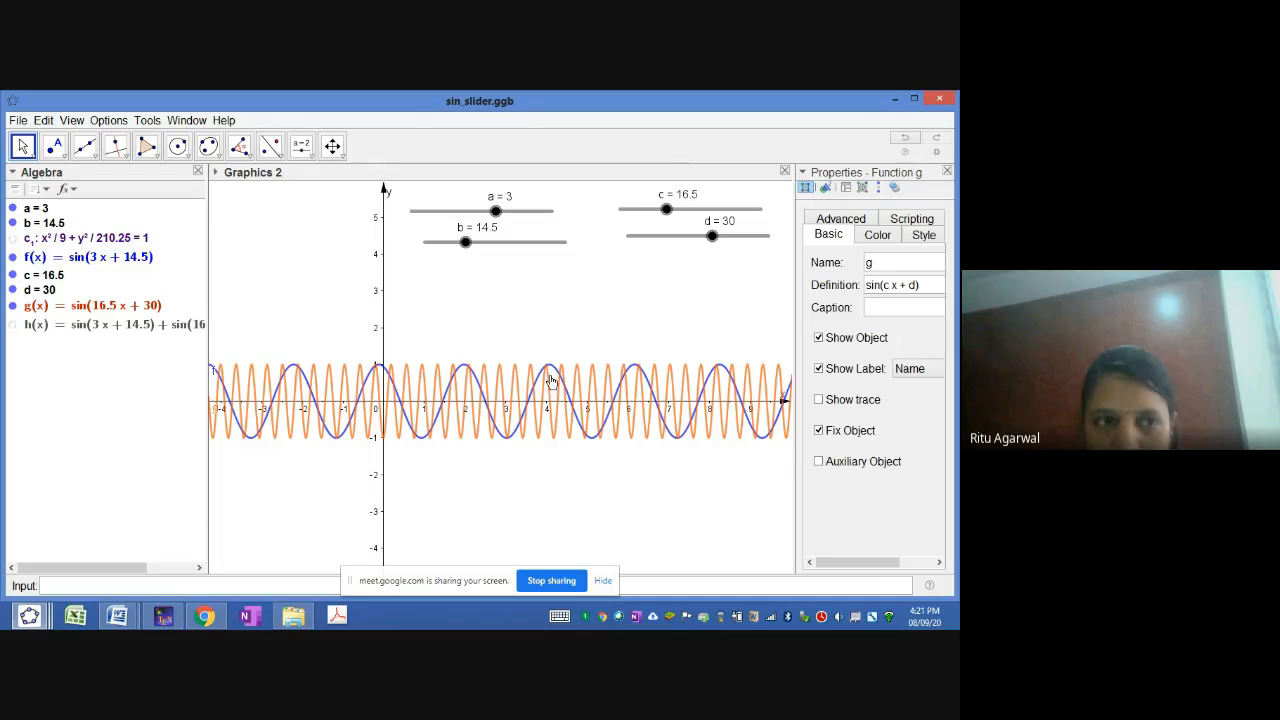
{"action": "left_click_drag", "start_coordinate": [669, 215], "coordinate": [643, 208]}
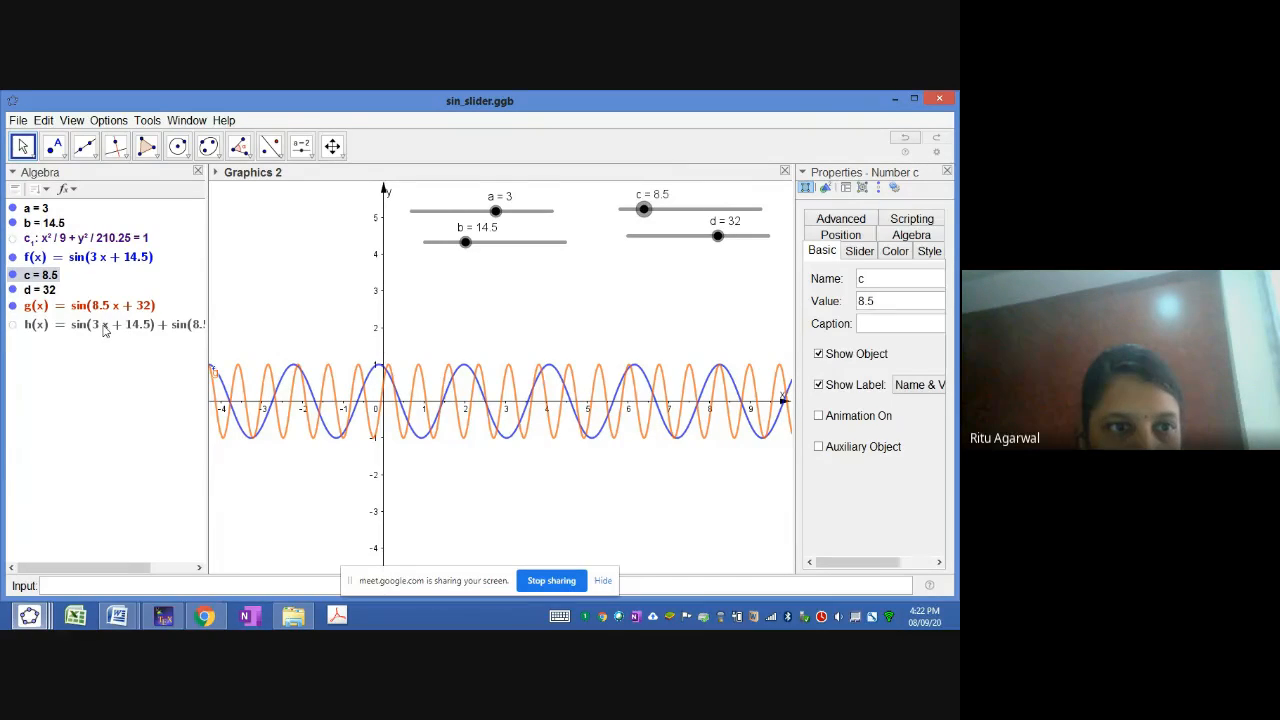
Step: Review the definition of sum function h, close it without changes, and show h in the graph
{"action": "left_click", "coordinate": [63, 325]}
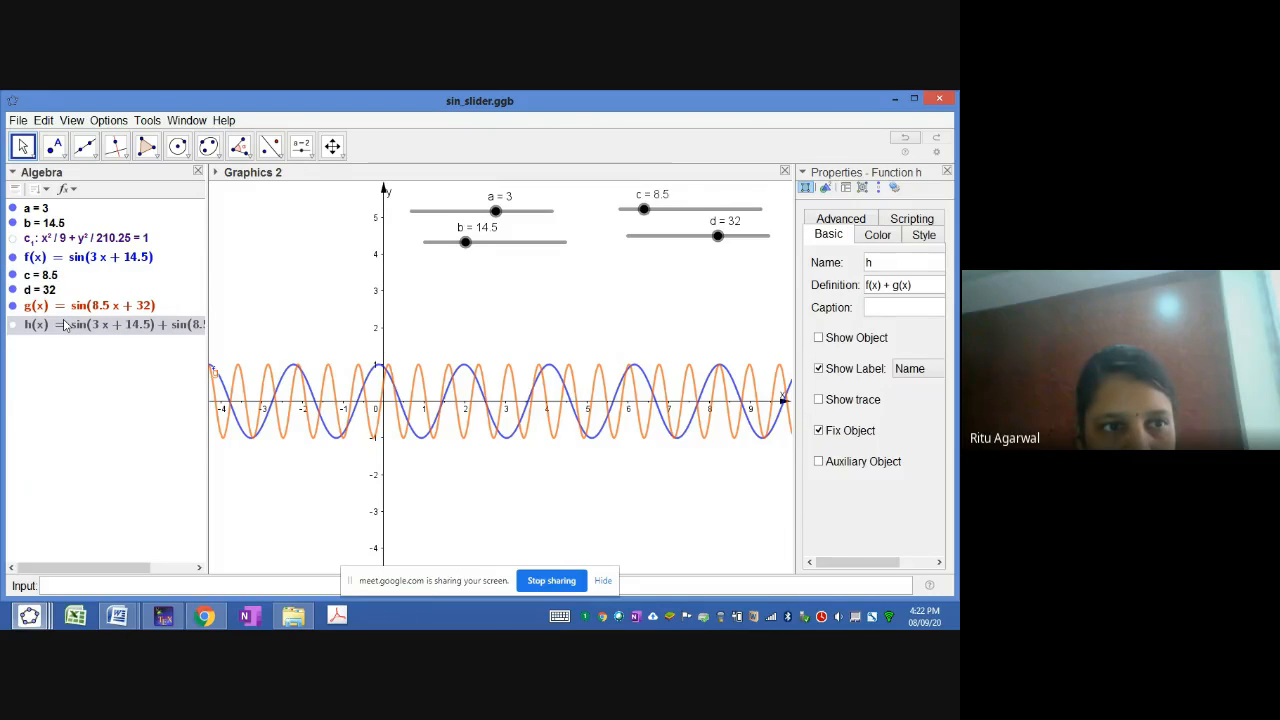
{"action": "double_click", "coordinate": [63, 325]}
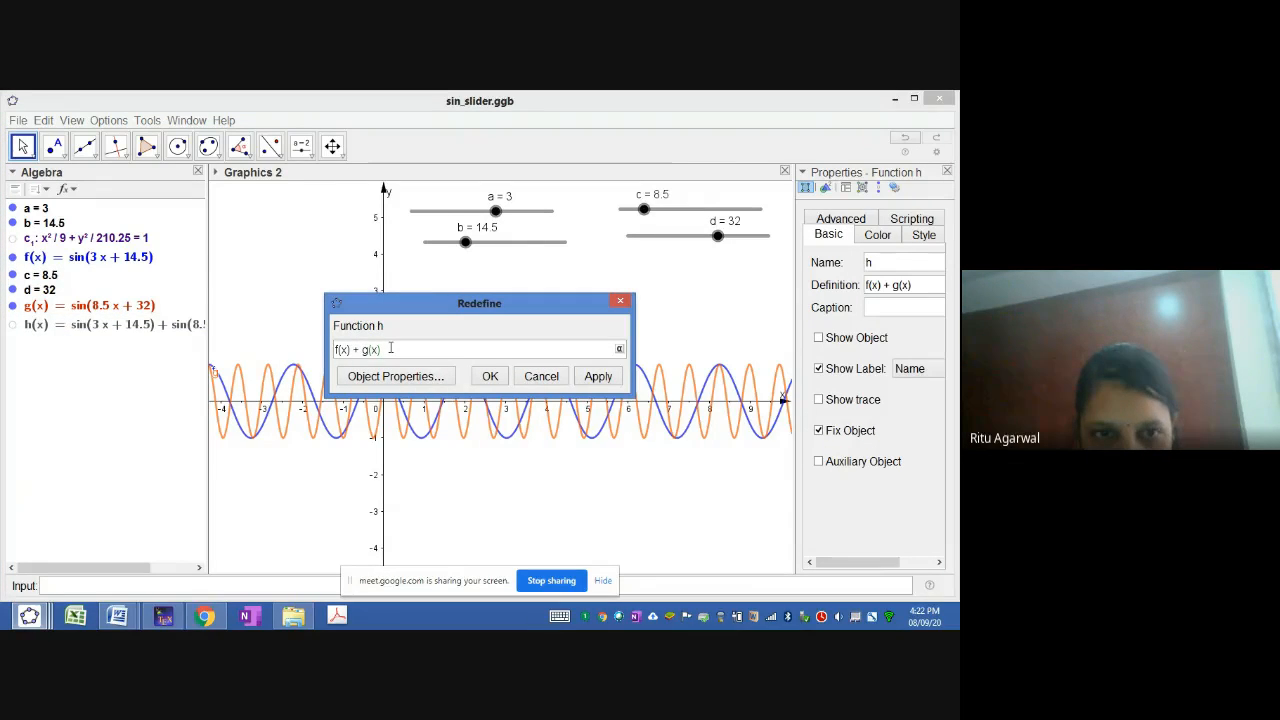
{"action": "left_click", "coordinate": [488, 376]}
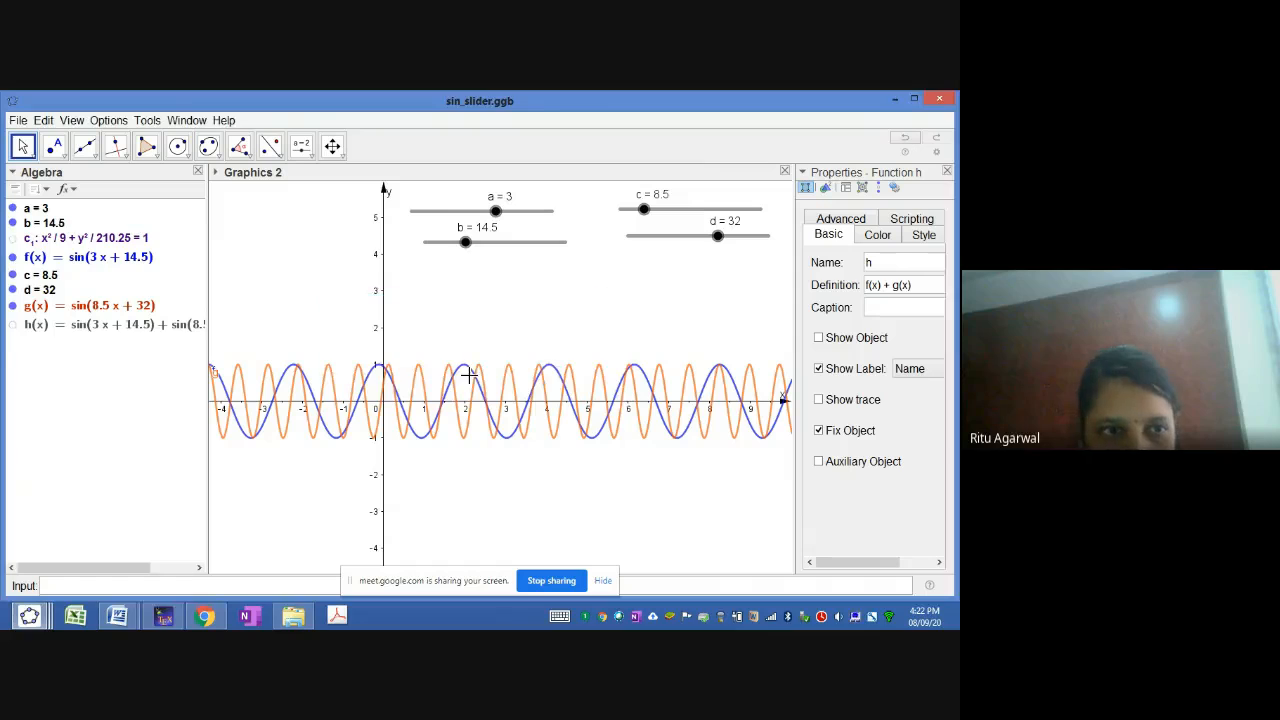
{"action": "left_click", "coordinate": [13, 326]}
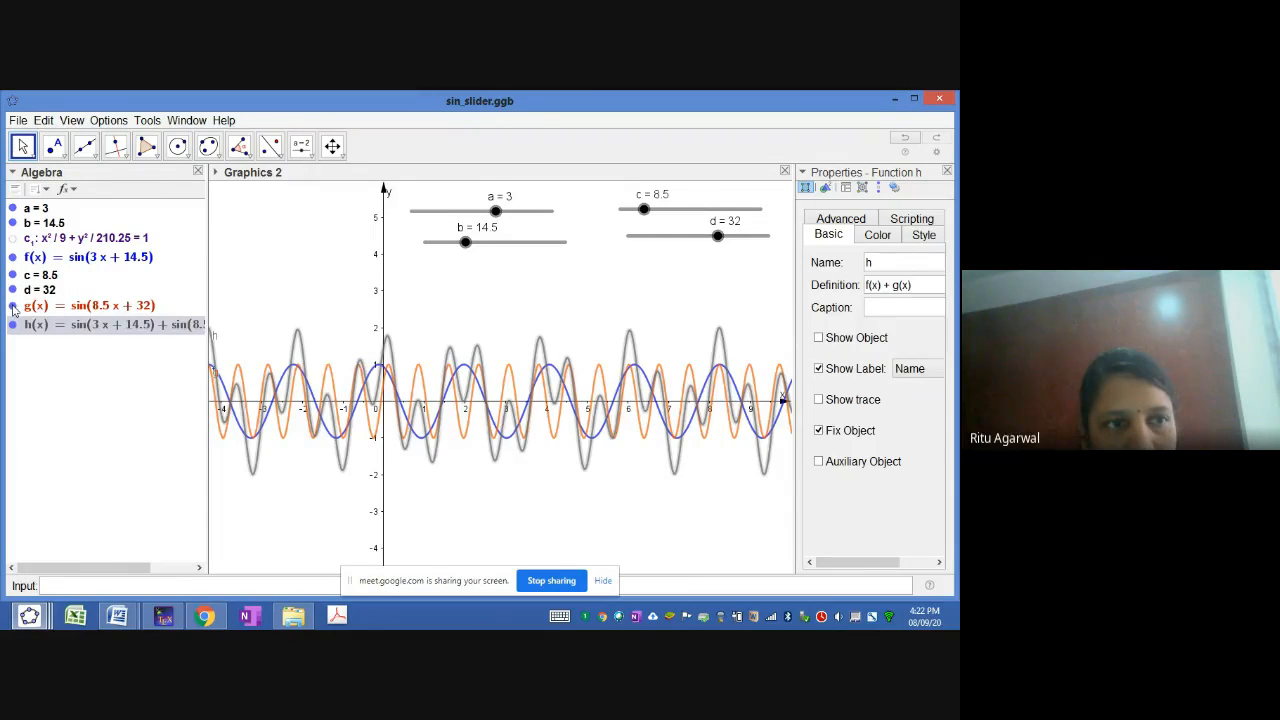
Step: Hide function g and vary slider a to 1 and back up to 2.5 to compare h with f
{"action": "left_click", "coordinate": [13, 306]}
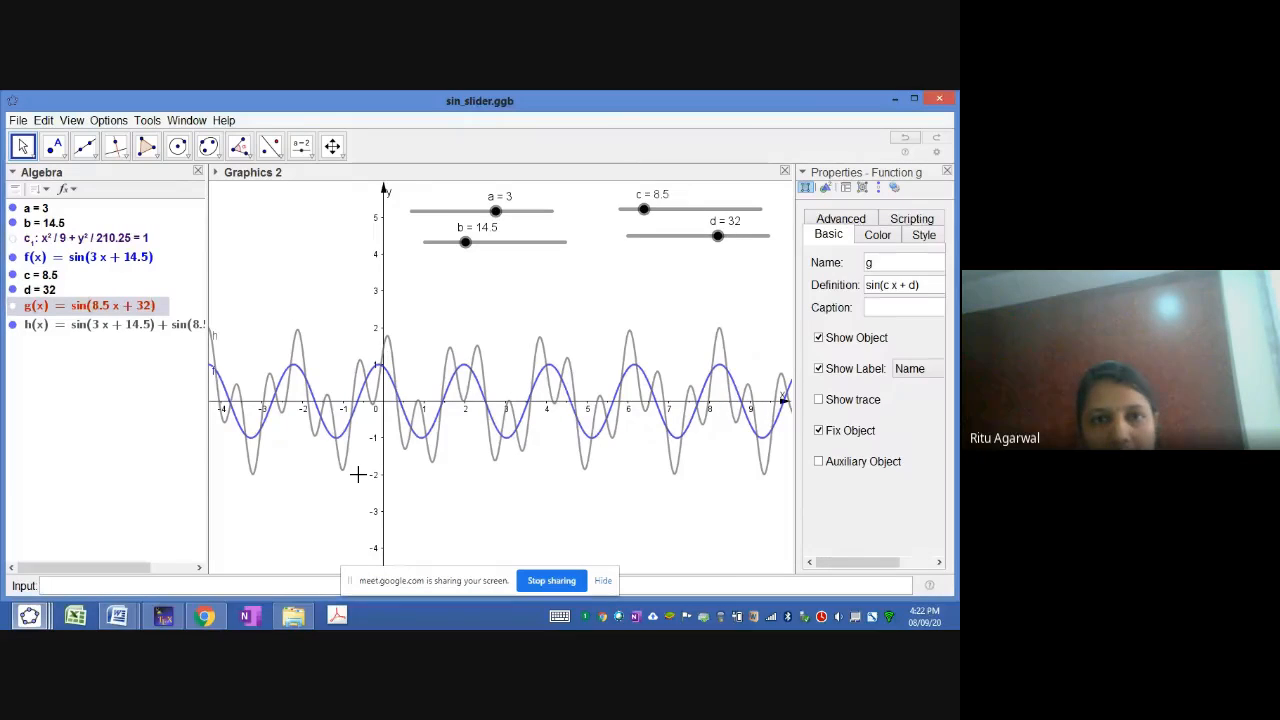
{"action": "left_click_drag", "start_coordinate": [496, 213], "coordinate": [440, 214]}
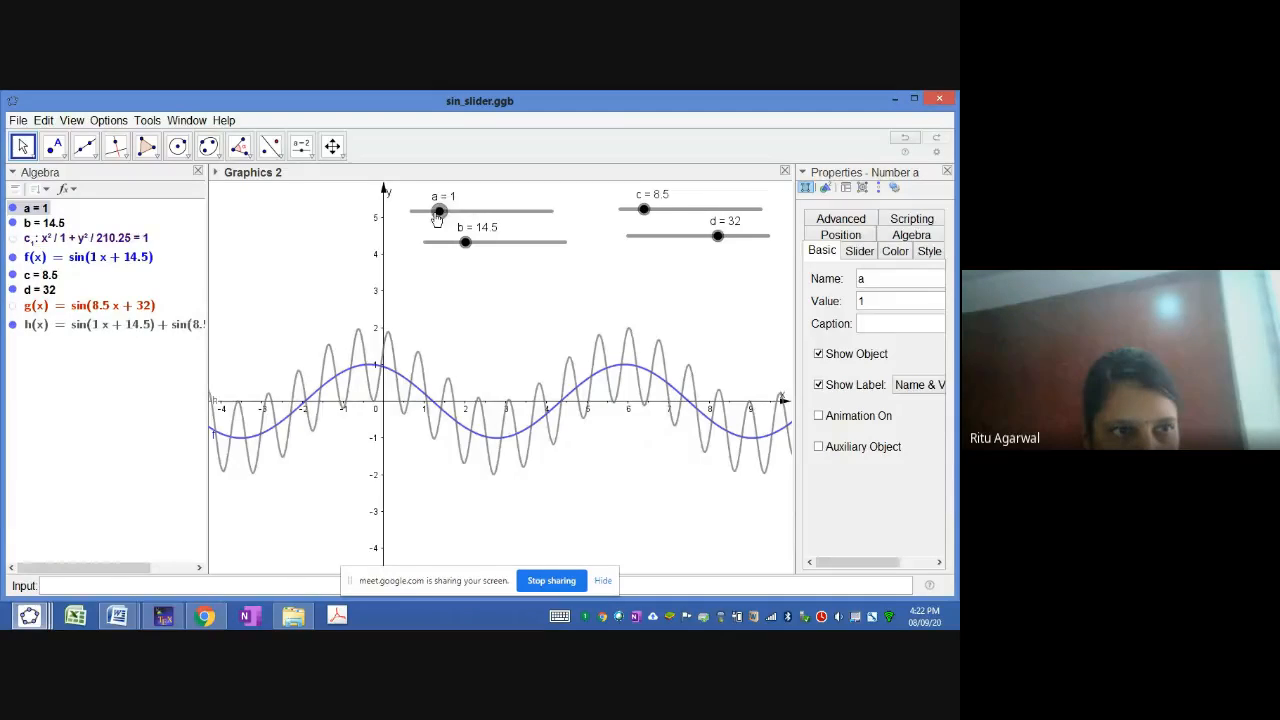
{"action": "left_click_drag", "start_coordinate": [439, 213], "coordinate": [481, 211]}
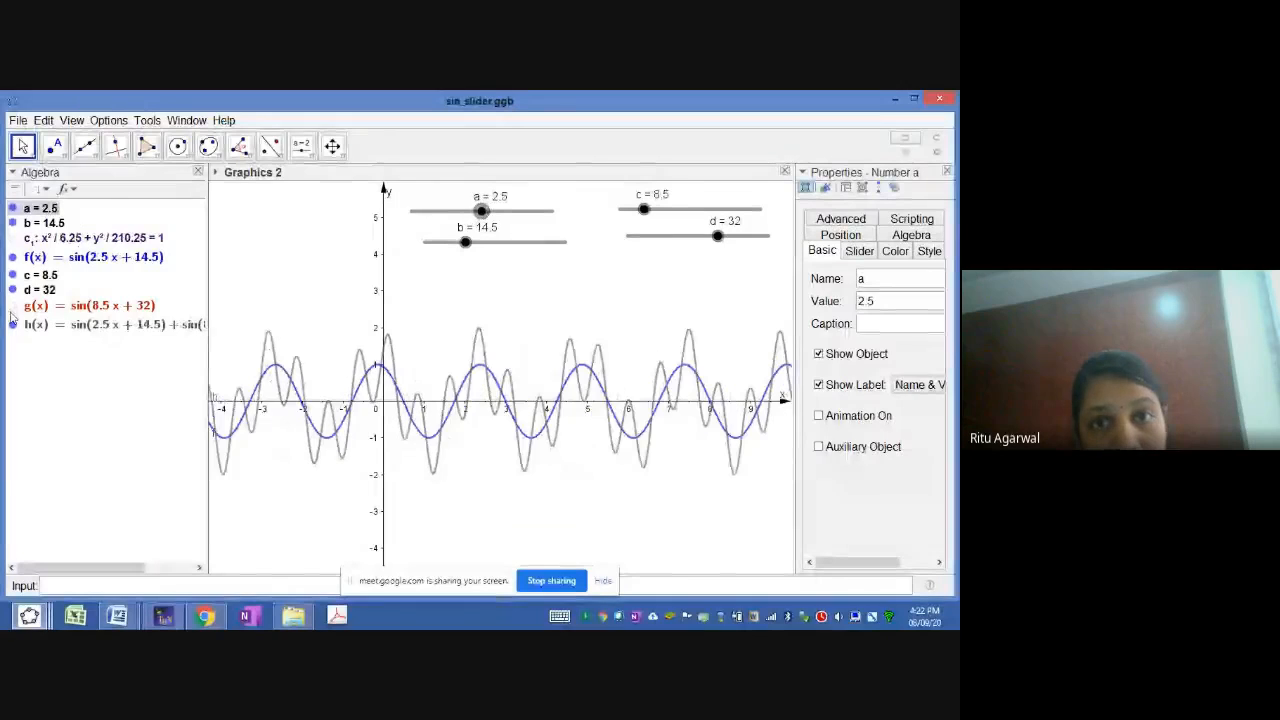
Step: Show function g again and reshape the curves by setting slider b to 22.5 and slider c to 26.5
{"action": "left_click", "coordinate": [13, 306]}
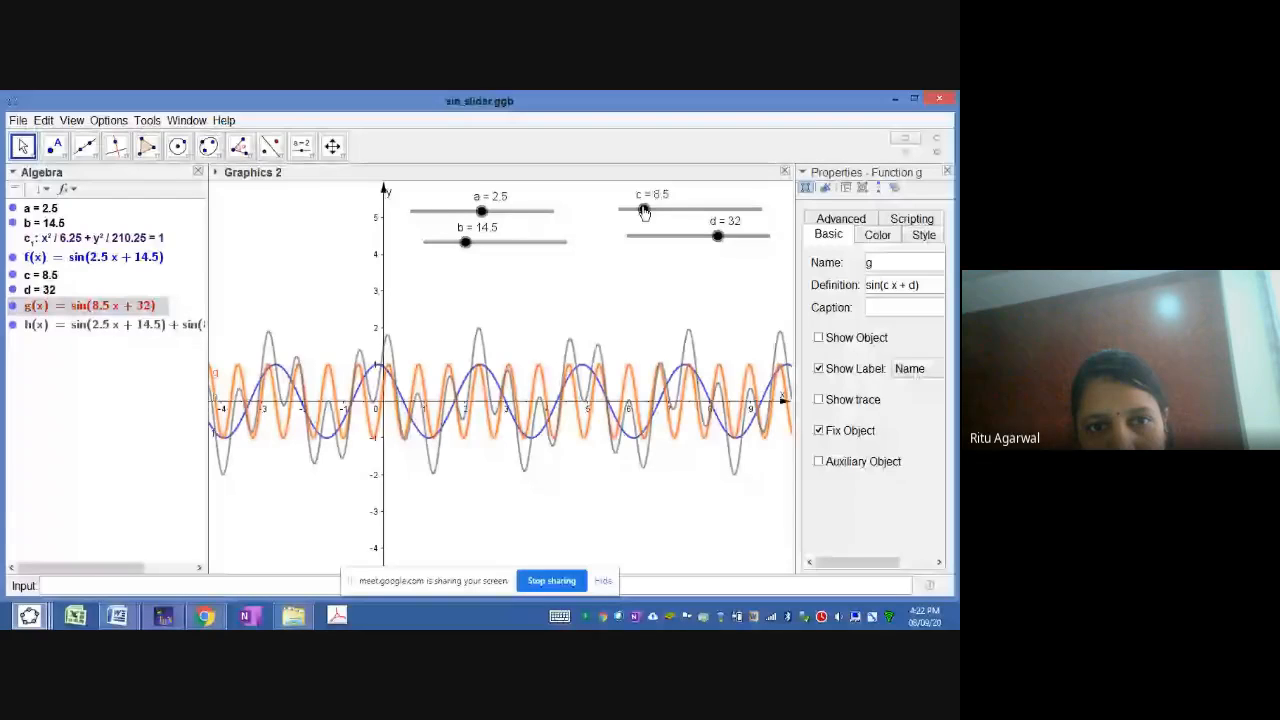
{"action": "mouse_move", "coordinate": [465, 242]}
{"action": "left_mouse_down"}
{"action": "mouse_move", "coordinate": [514, 247]}
{"action": "mouse_move", "coordinate": [487, 243]}
{"action": "left_mouse_up"}
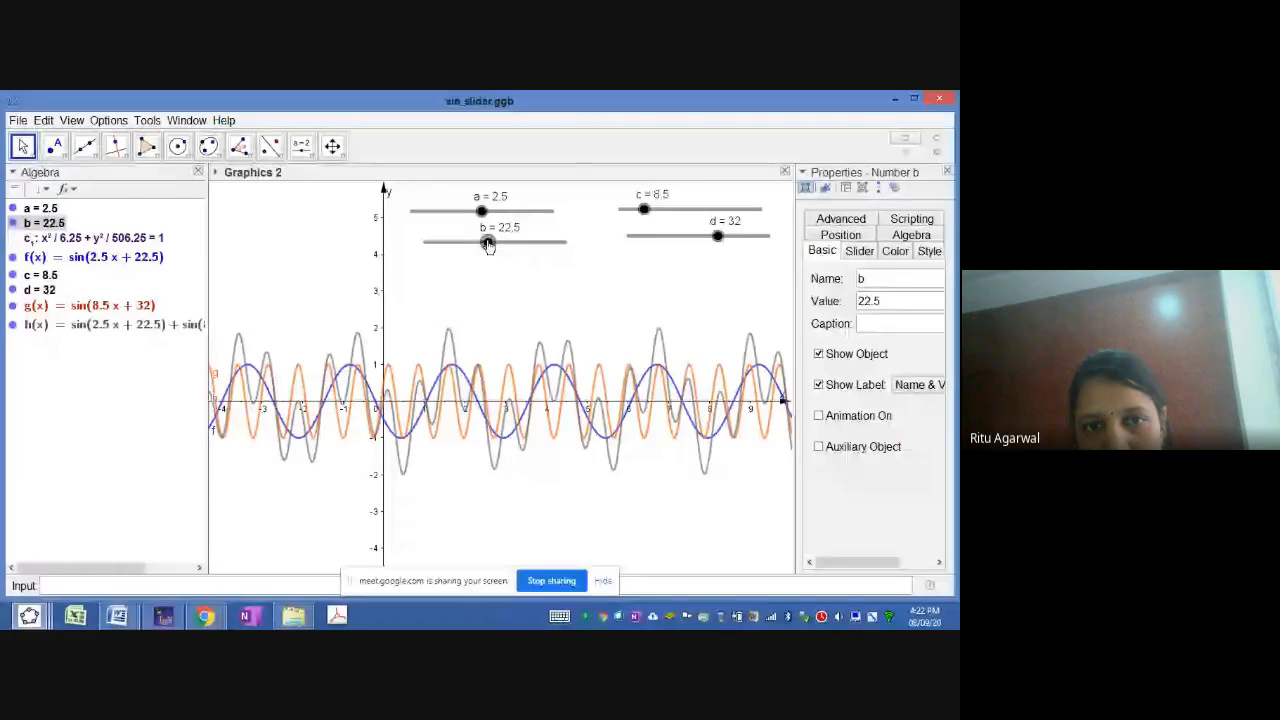
{"action": "left_click_drag", "start_coordinate": [643, 212], "coordinate": [694, 210]}
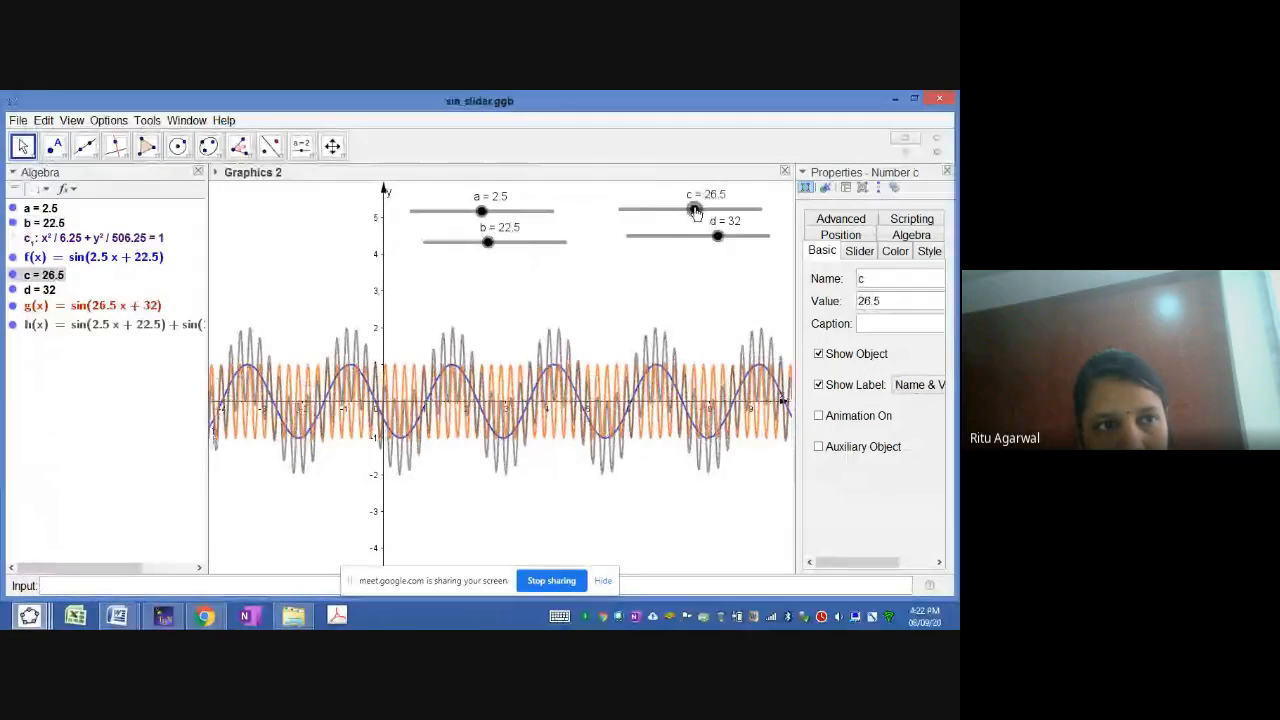
Step: Hide functions g and f, toggling f once to compare it with h, and set slider d to 17
{"action": "left_click", "coordinate": [12, 305]}
{"action": "left_click", "coordinate": [12, 257]}
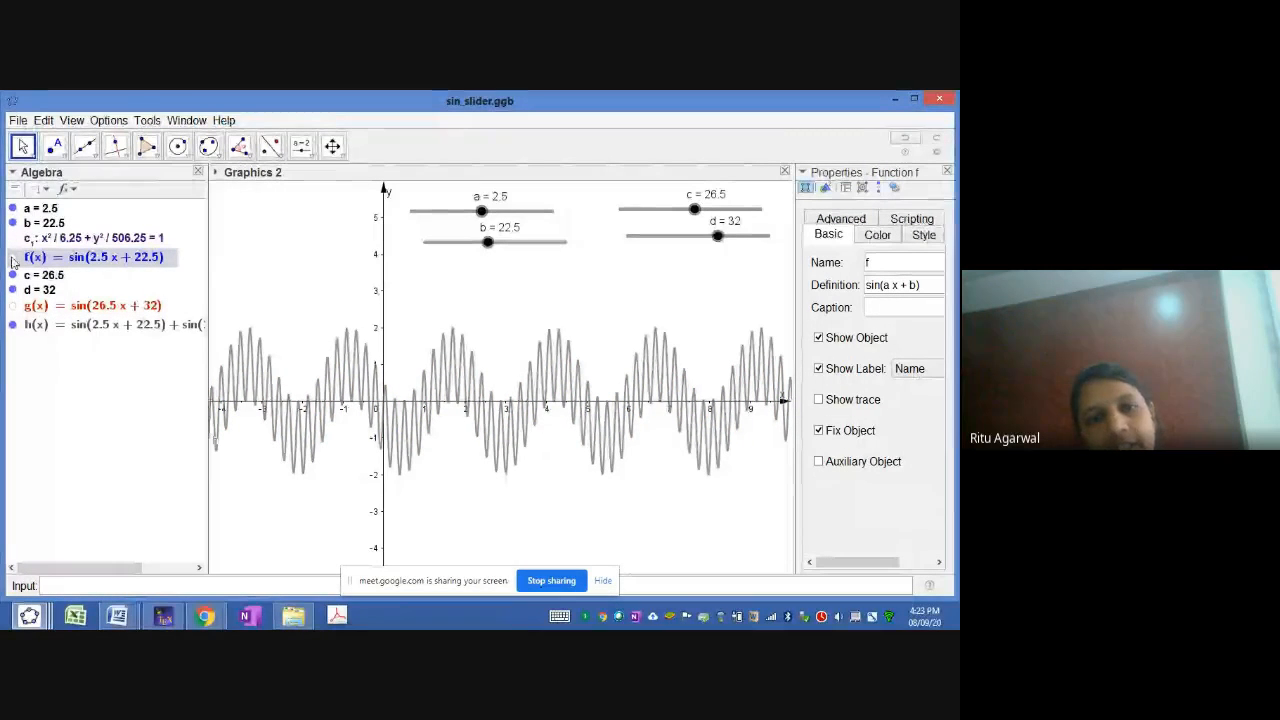
{"action": "left_click", "coordinate": [12, 257]}
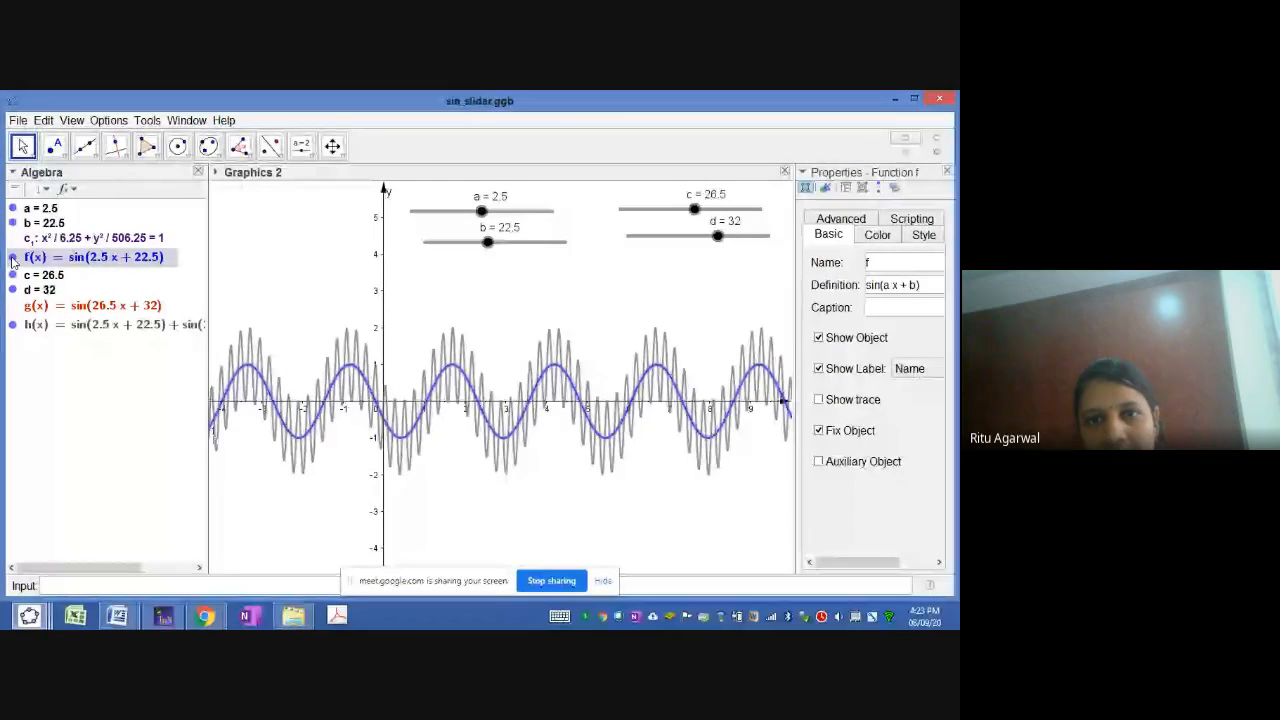
{"action": "left_click", "coordinate": [12, 257]}
{"action": "left_click_drag", "start_coordinate": [717, 237], "coordinate": [674, 237]}
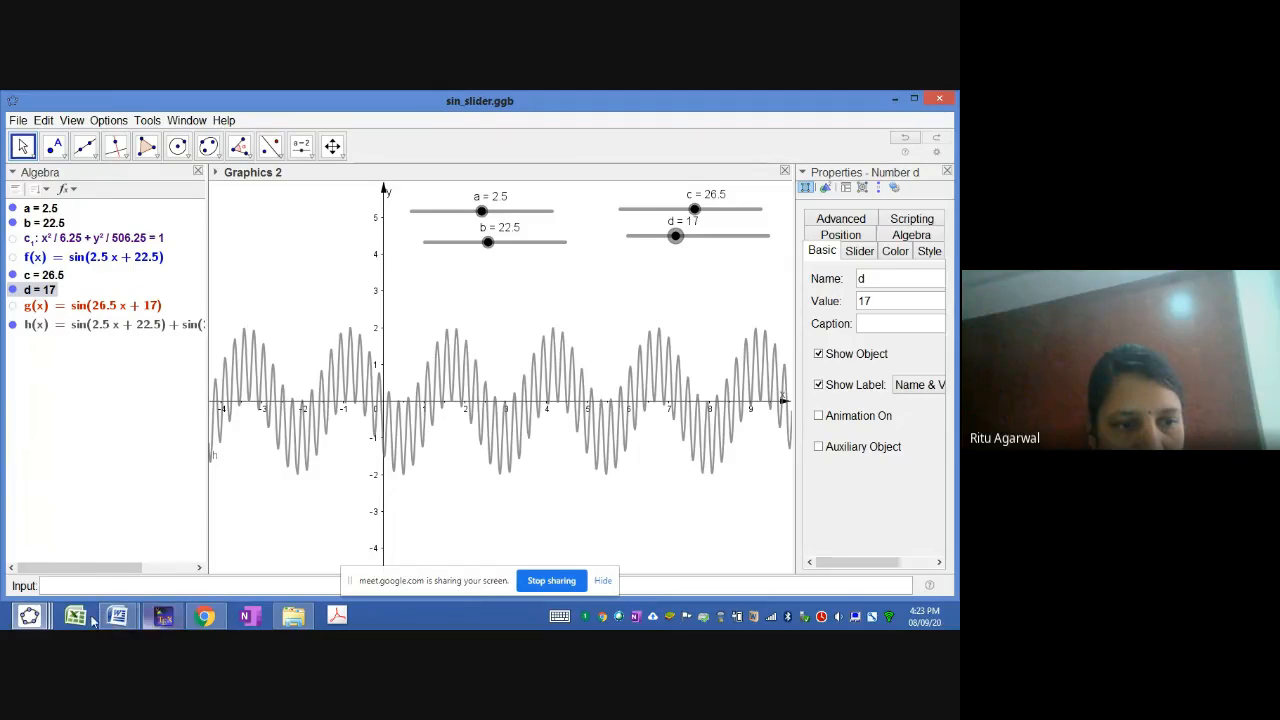
Step: Switch from the sine example to the revolution.ggb window
{"action": "left_click", "coordinate": [23, 621]}
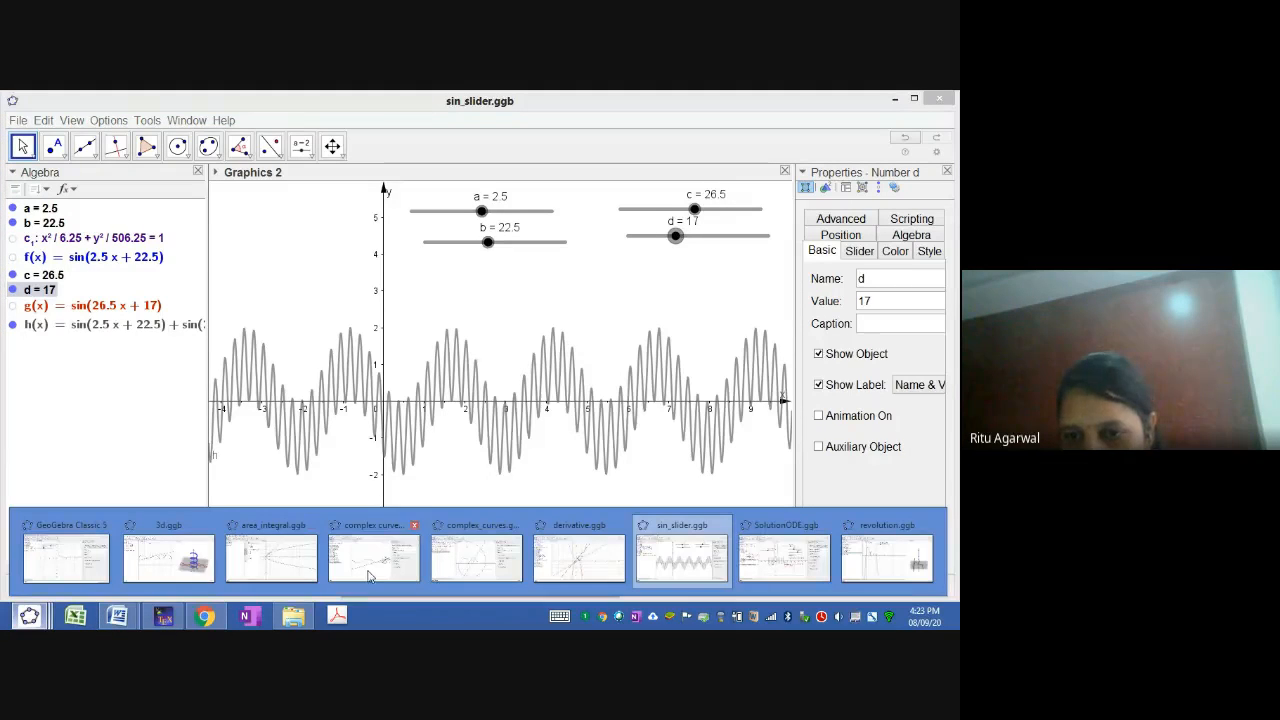
{"action": "mouse_move", "coordinate": [768, 551]}
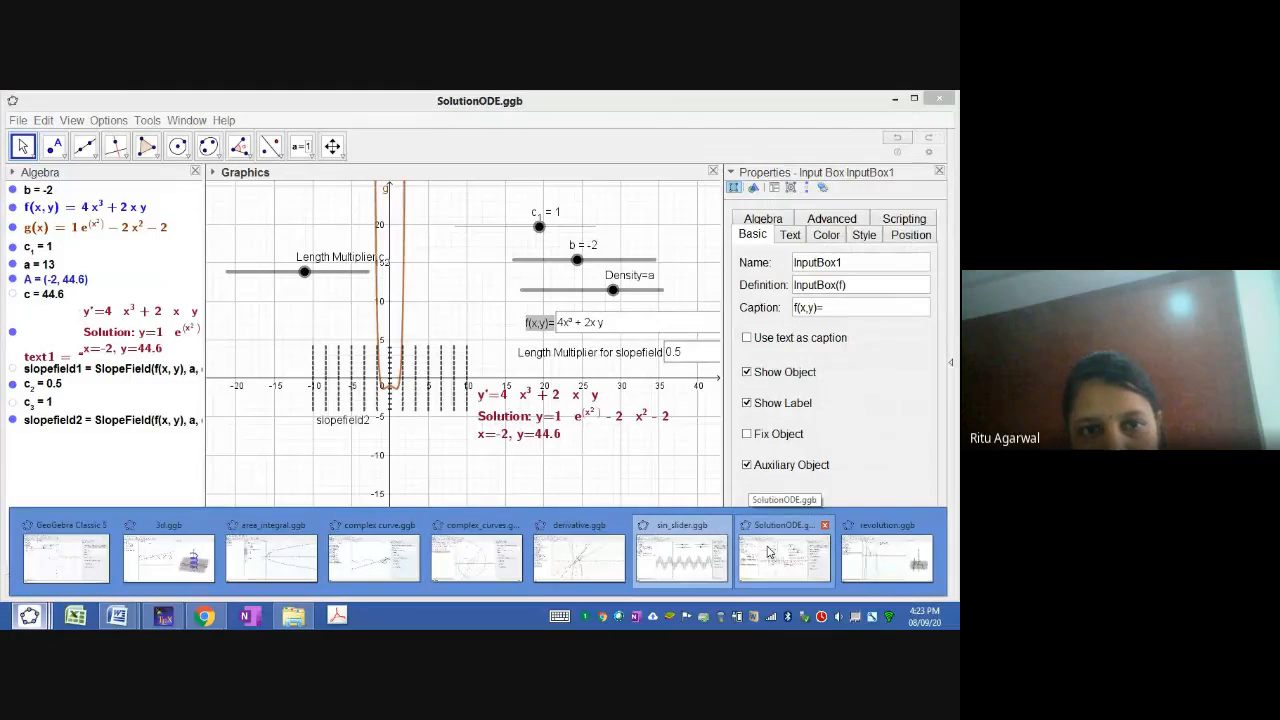
{"action": "left_click", "coordinate": [880, 553]}
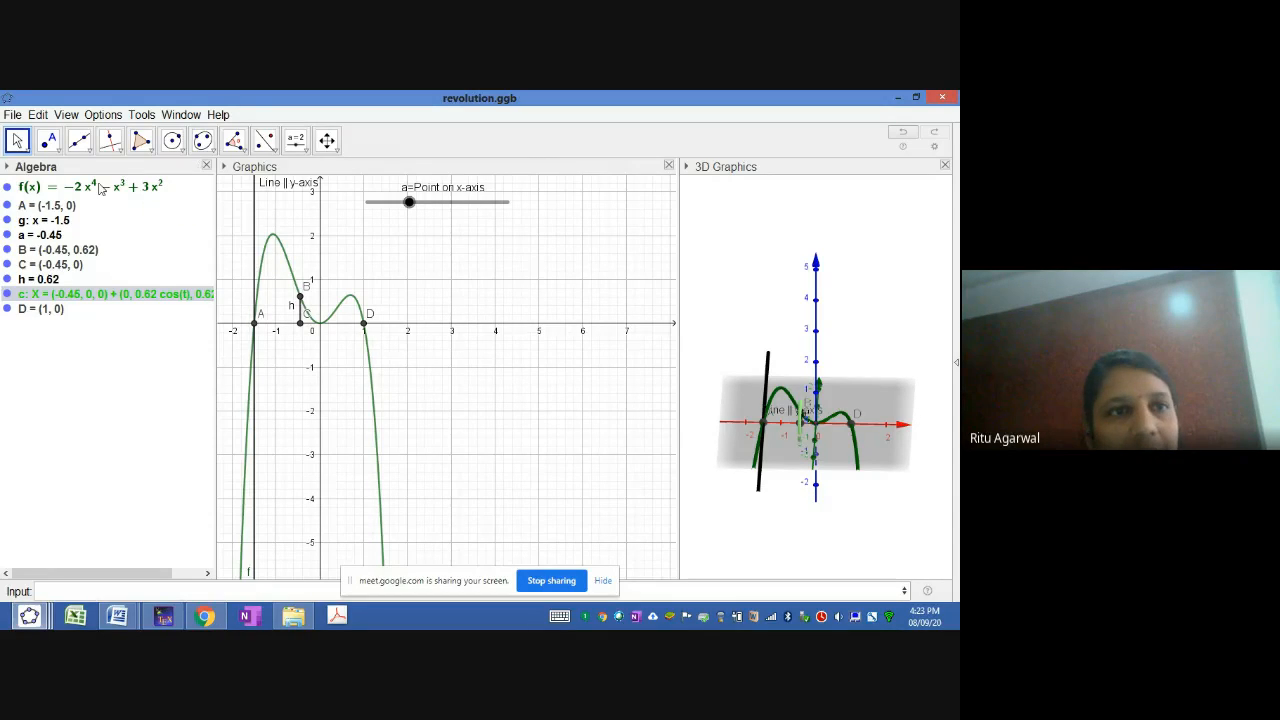
Step: Check the meeting chat in Google Meet and return to the revolution.ggb window in GeoGebra
{"action": "mouse_move", "coordinate": [204, 615]}
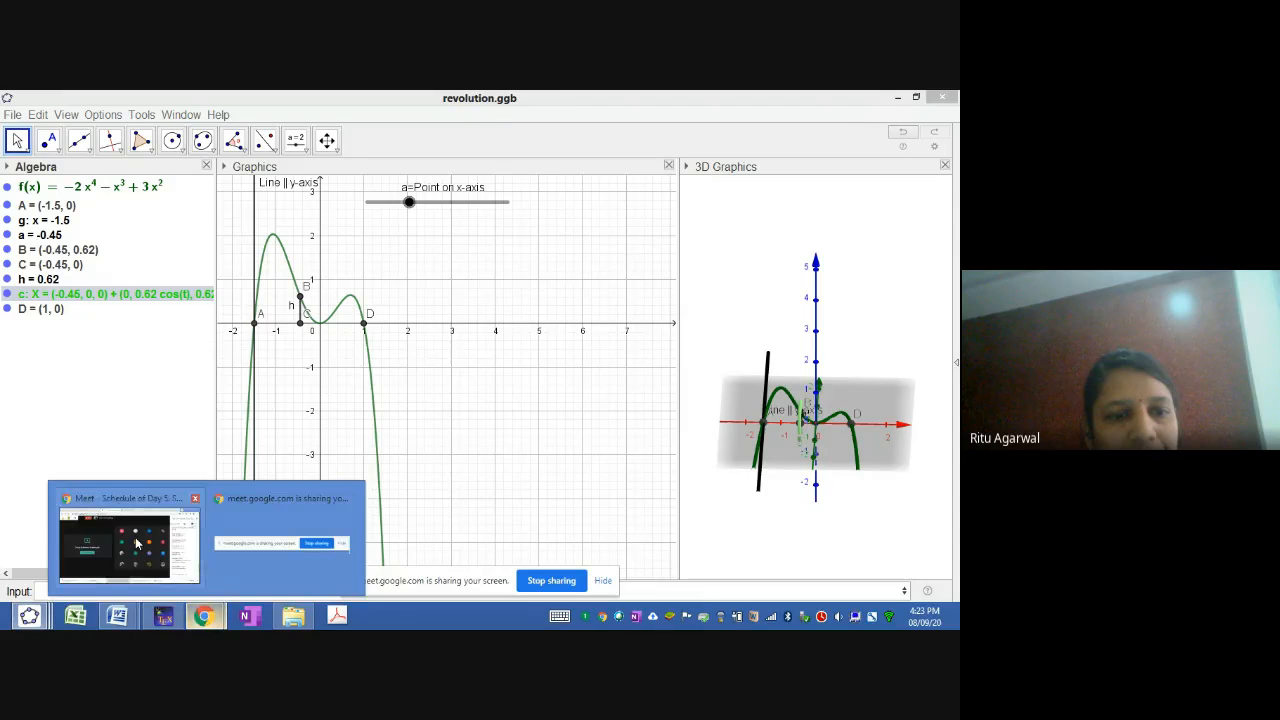
{"action": "left_click", "coordinate": [137, 543]}
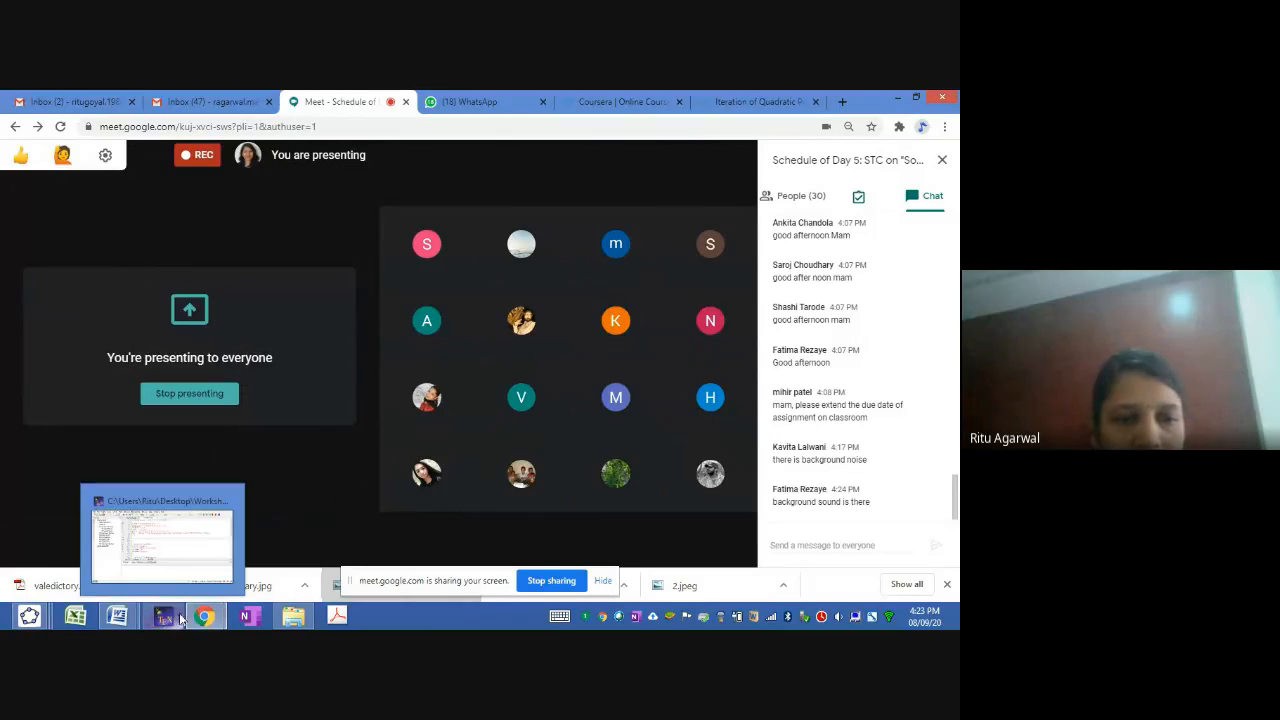
{"action": "mouse_move", "coordinate": [204, 615]}
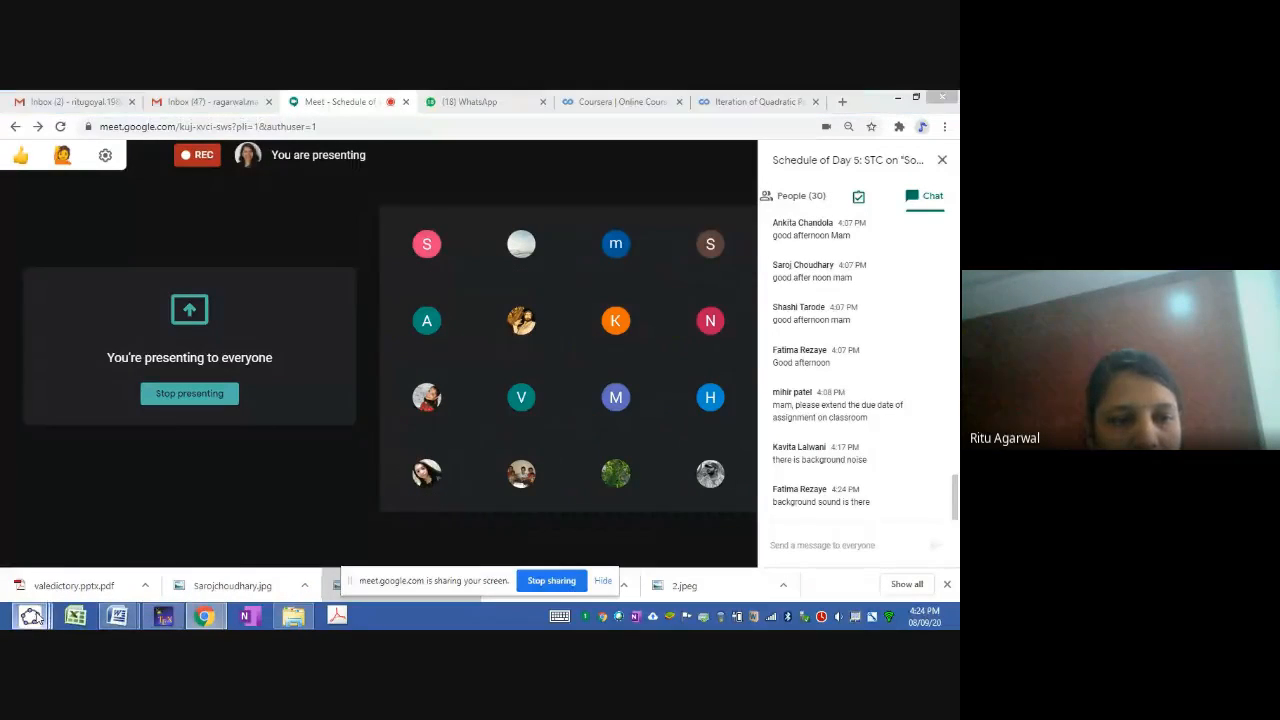
{"action": "mouse_move", "coordinate": [30, 615]}
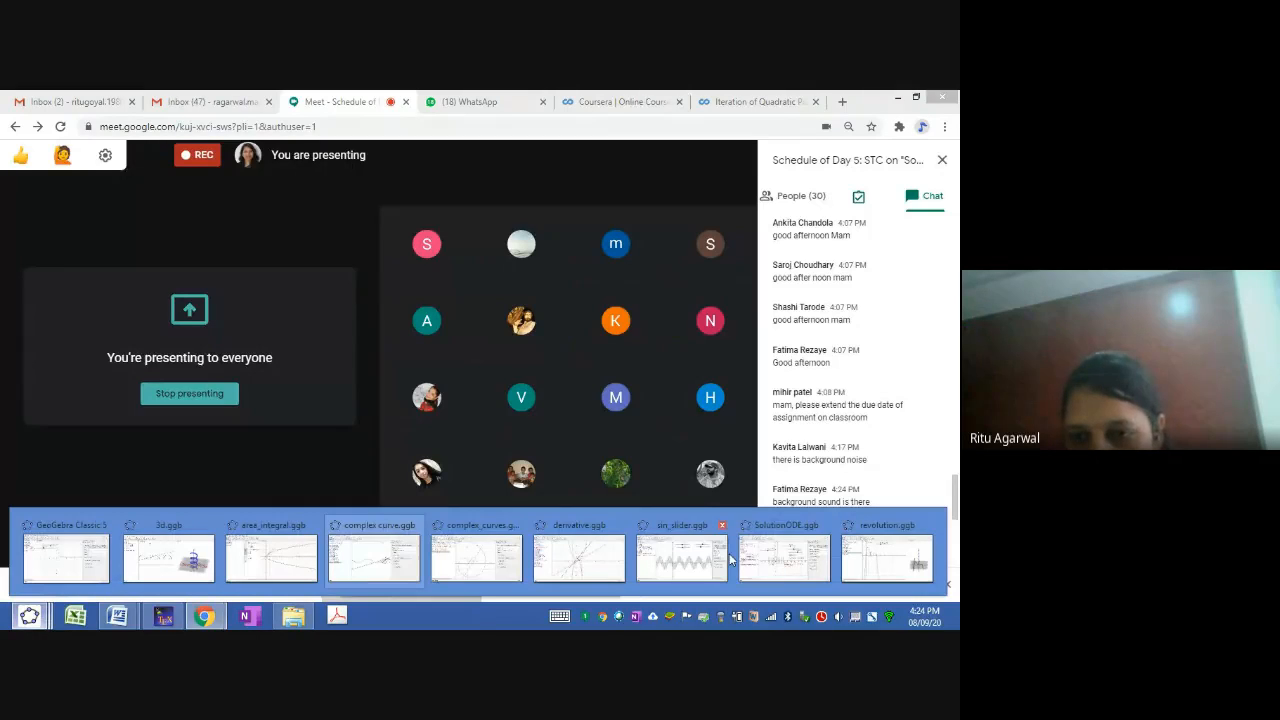
{"action": "left_click", "coordinate": [887, 558]}
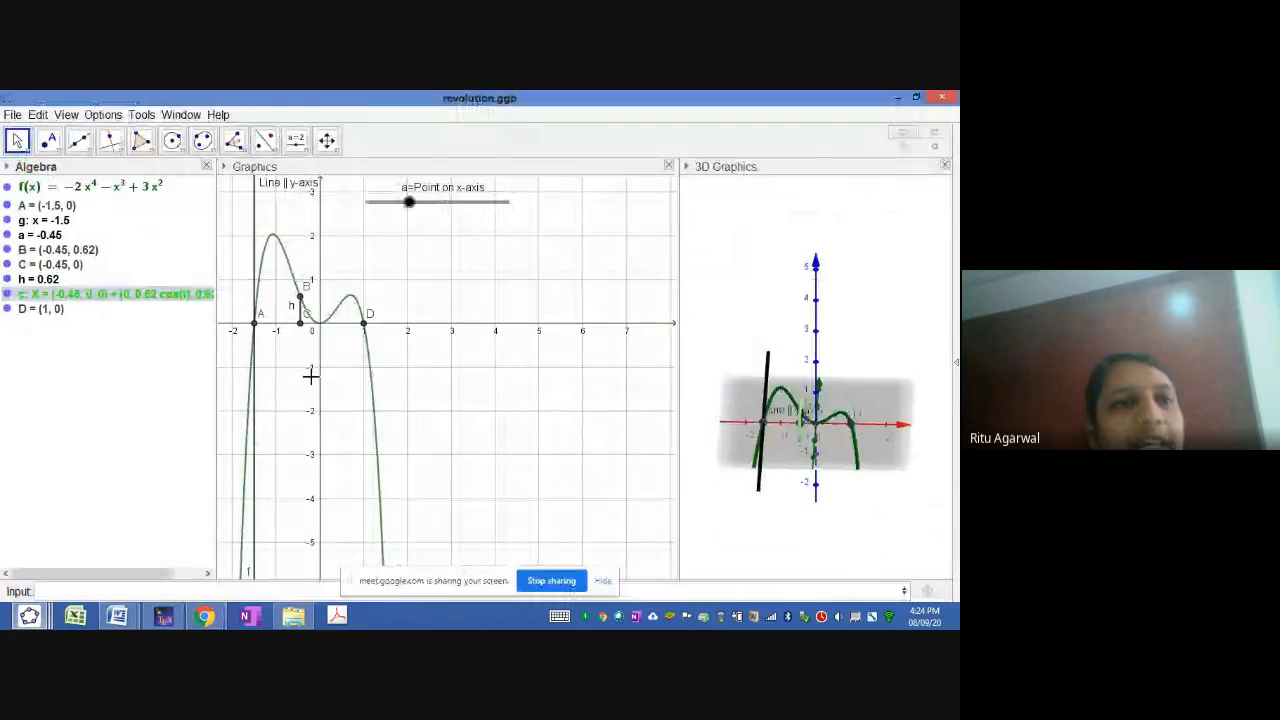
Step: Highlight function f in the graph and open the definition of point A for review
{"action": "left_click", "coordinate": [78, 192]}
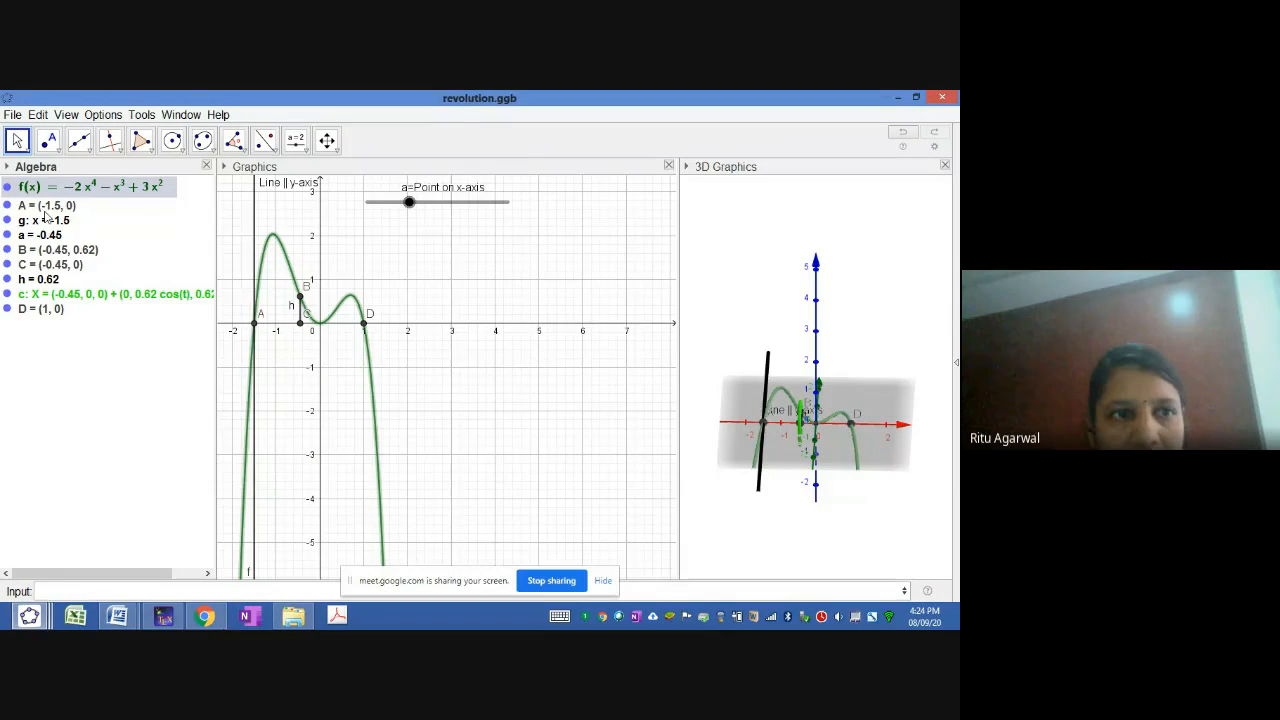
{"action": "double_click", "coordinate": [45, 206]}
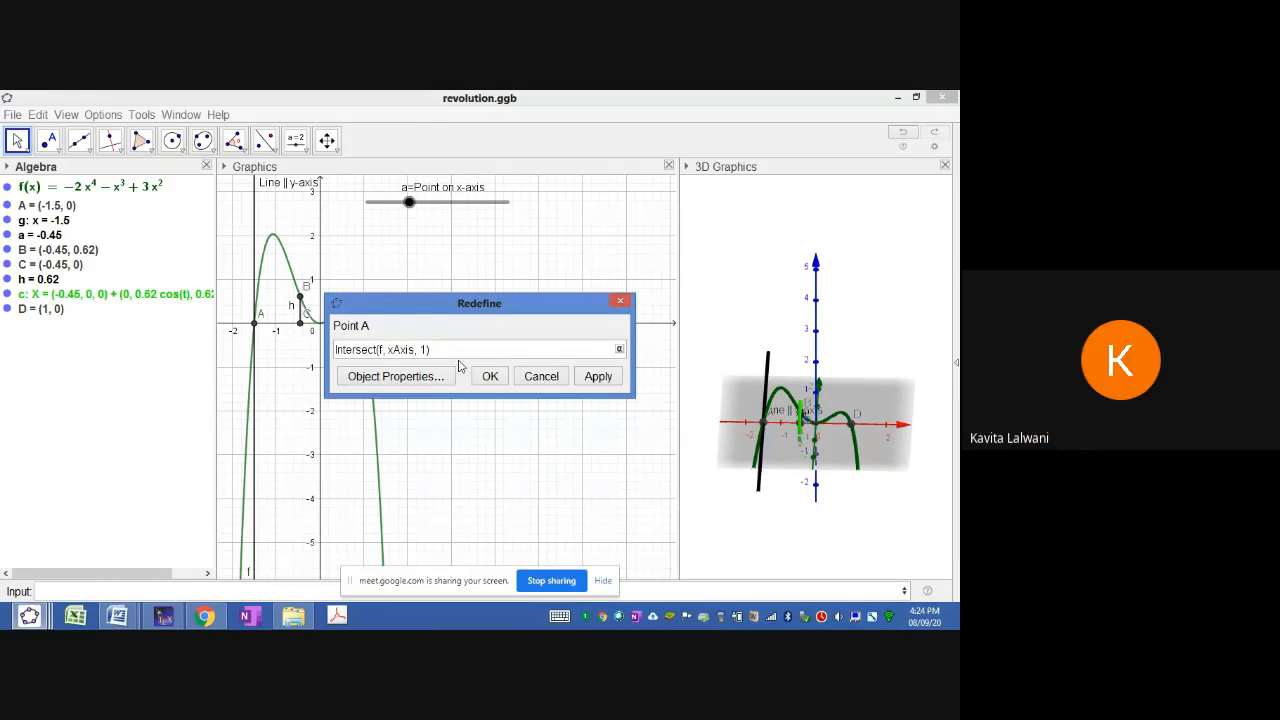
Step: Switch to the Google Meet call to attend to participants, and go back to revolution.ggb with point A's definition open
{"action": "left_click", "coordinate": [195, 618]}
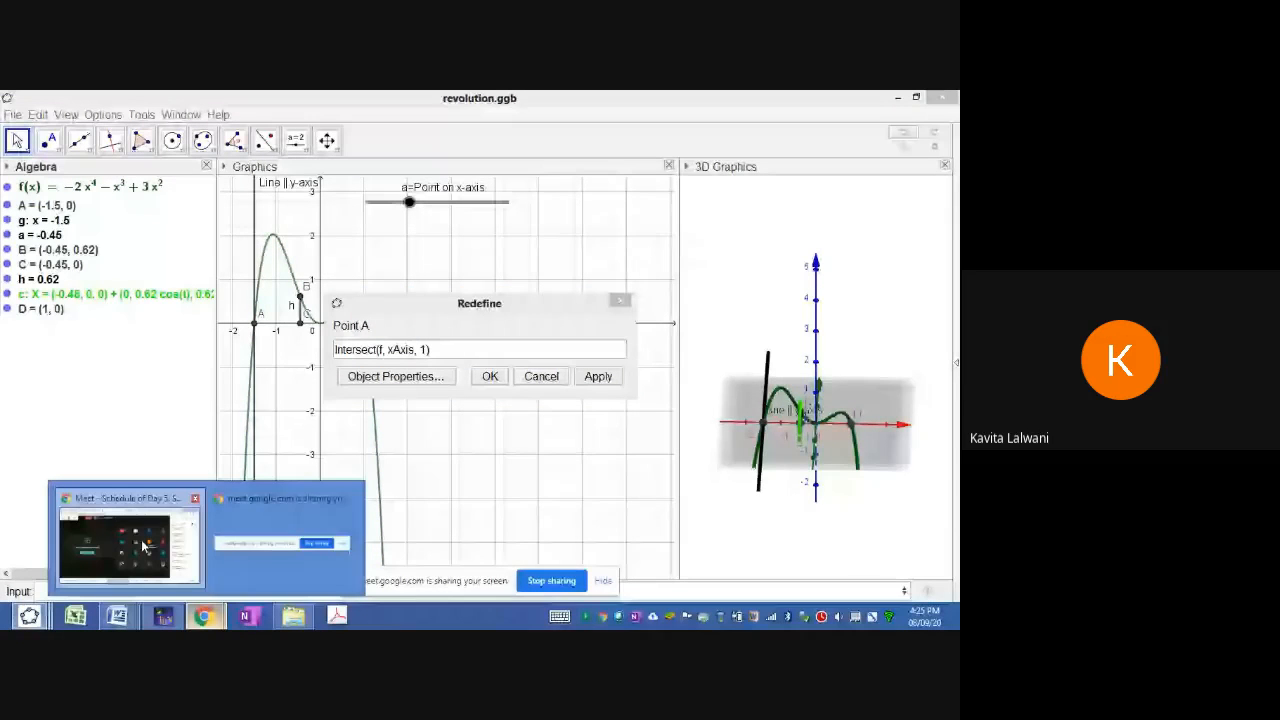
{"action": "left_click", "coordinate": [145, 546]}
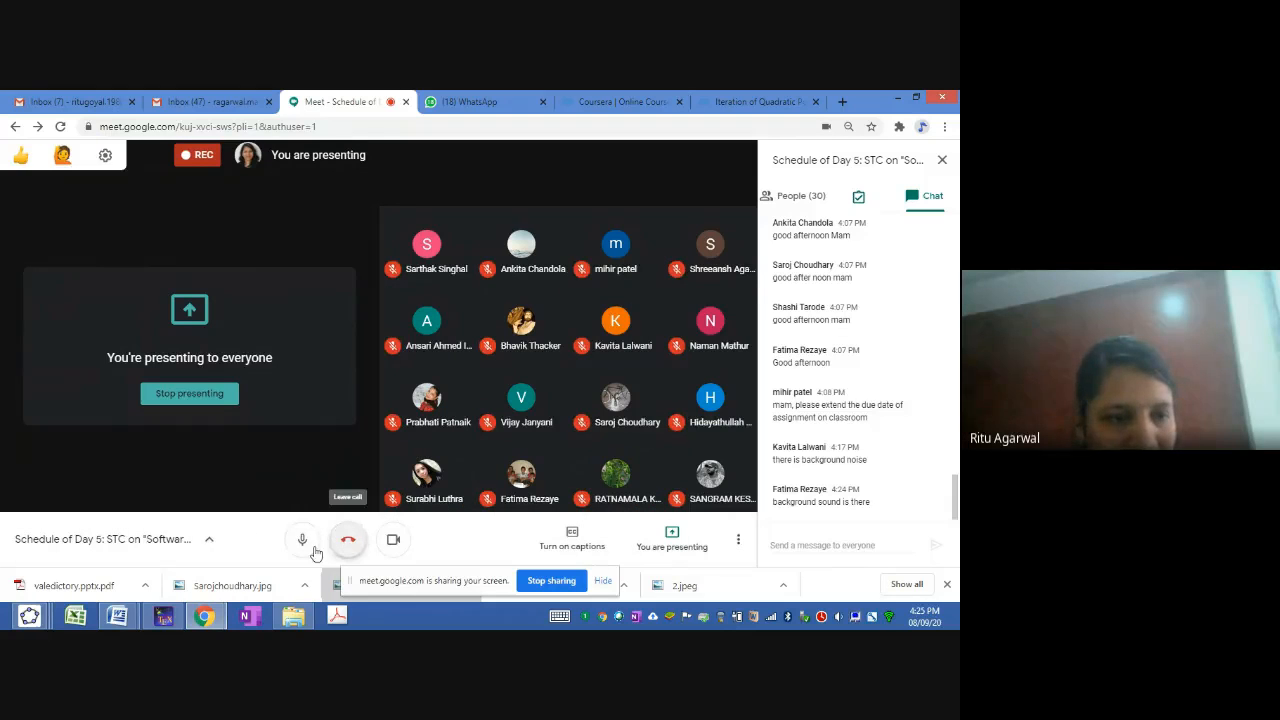
{"action": "left_click", "coordinate": [30, 617]}
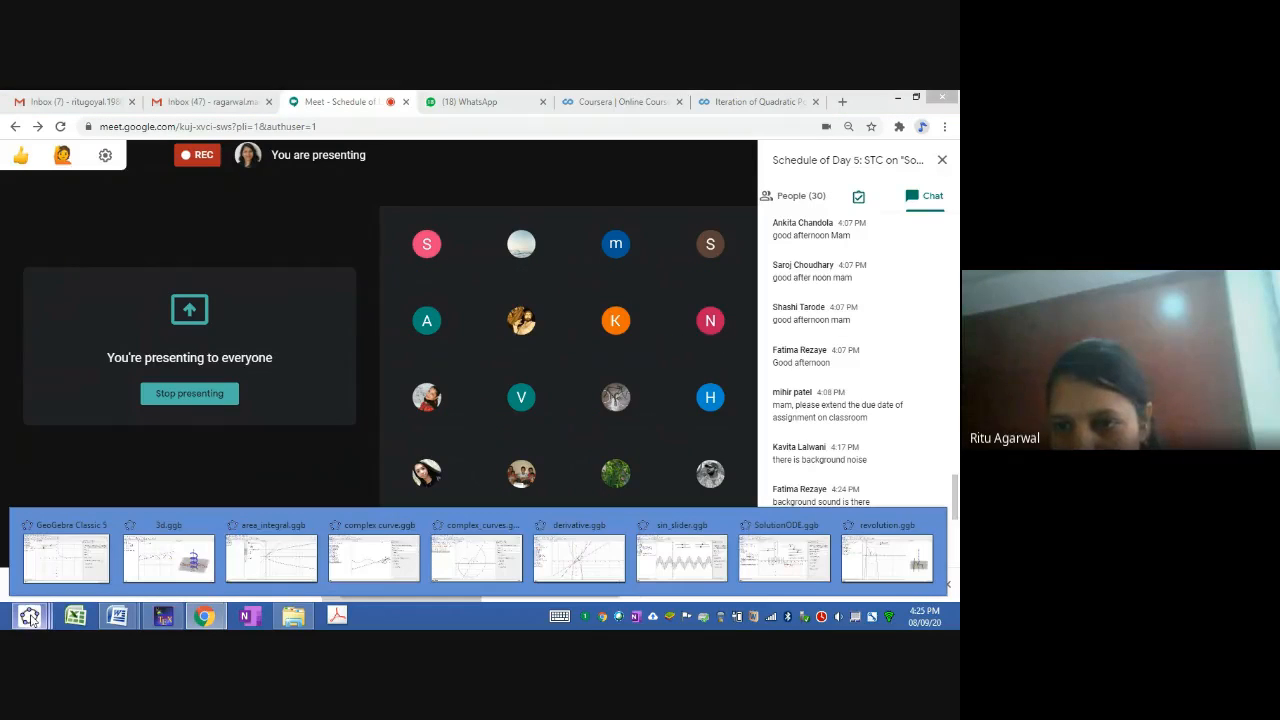
{"action": "left_click", "coordinate": [872, 553]}
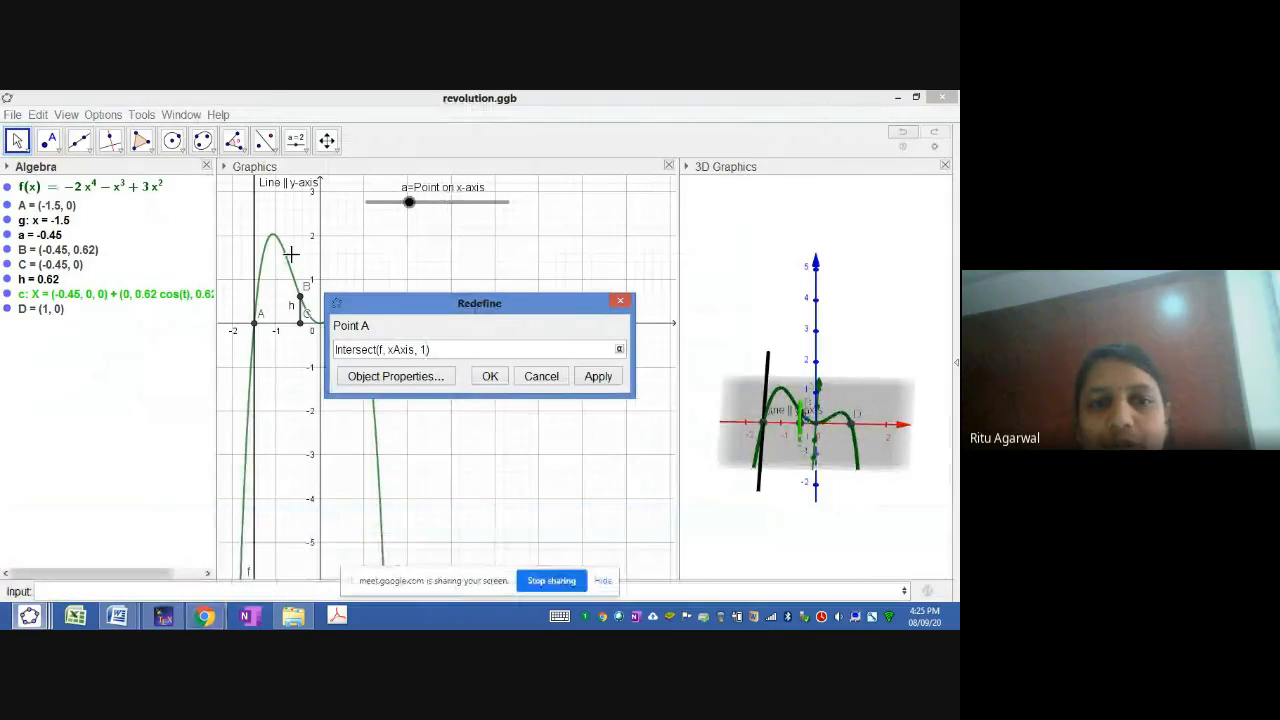
Step: Close point A's definition without changes and review how line g is defined
{"action": "left_click_drag", "start_coordinate": [414, 307], "coordinate": [460, 230]}
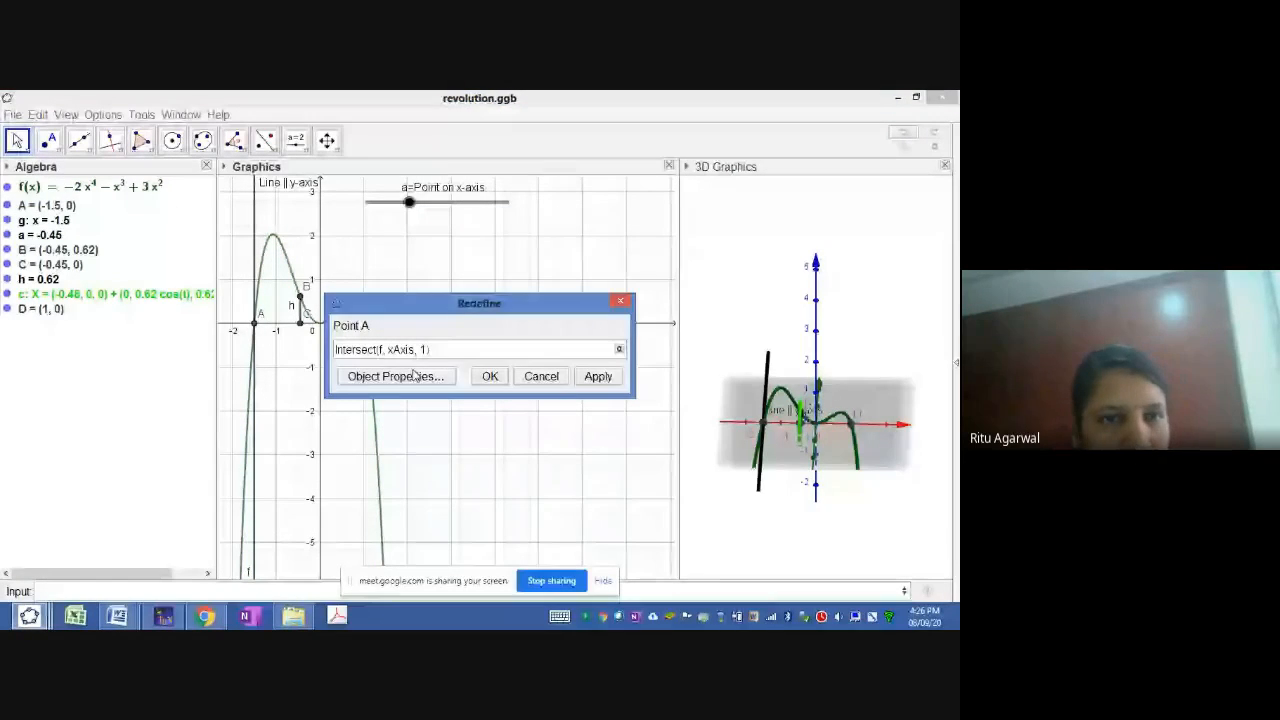
{"action": "left_click", "coordinate": [490, 376]}
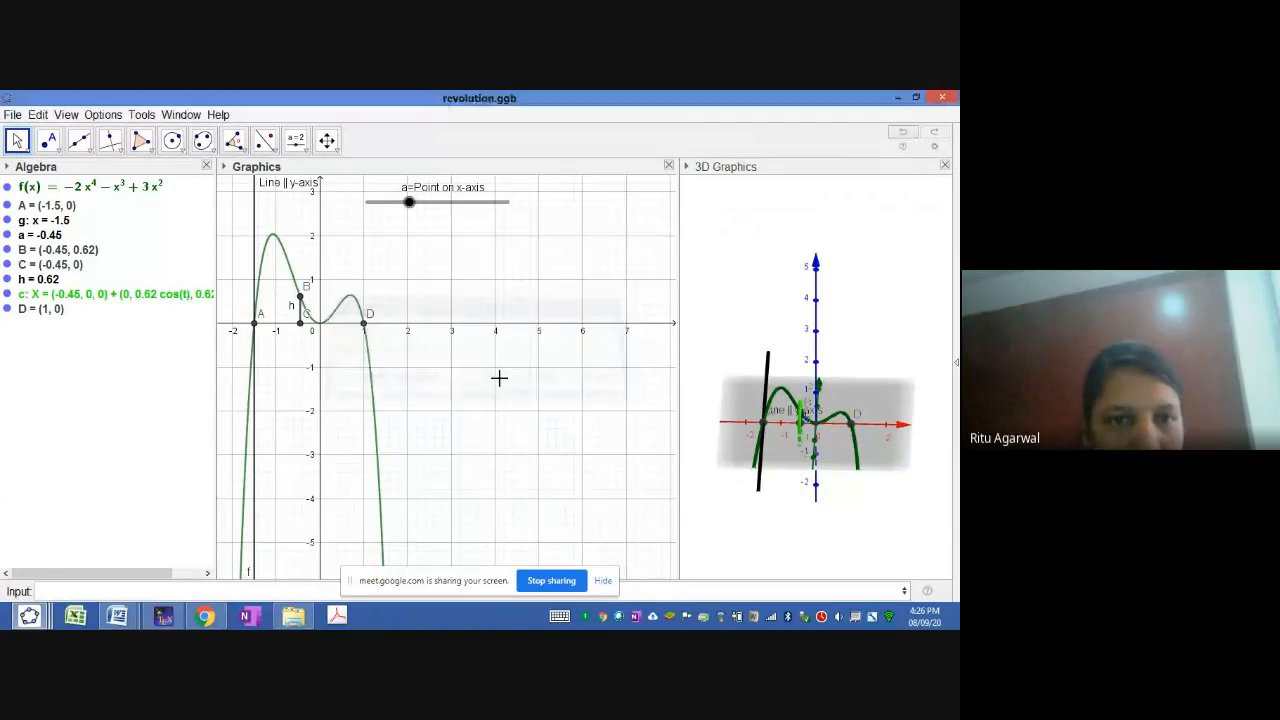
{"action": "double_click", "coordinate": [95, 220]}
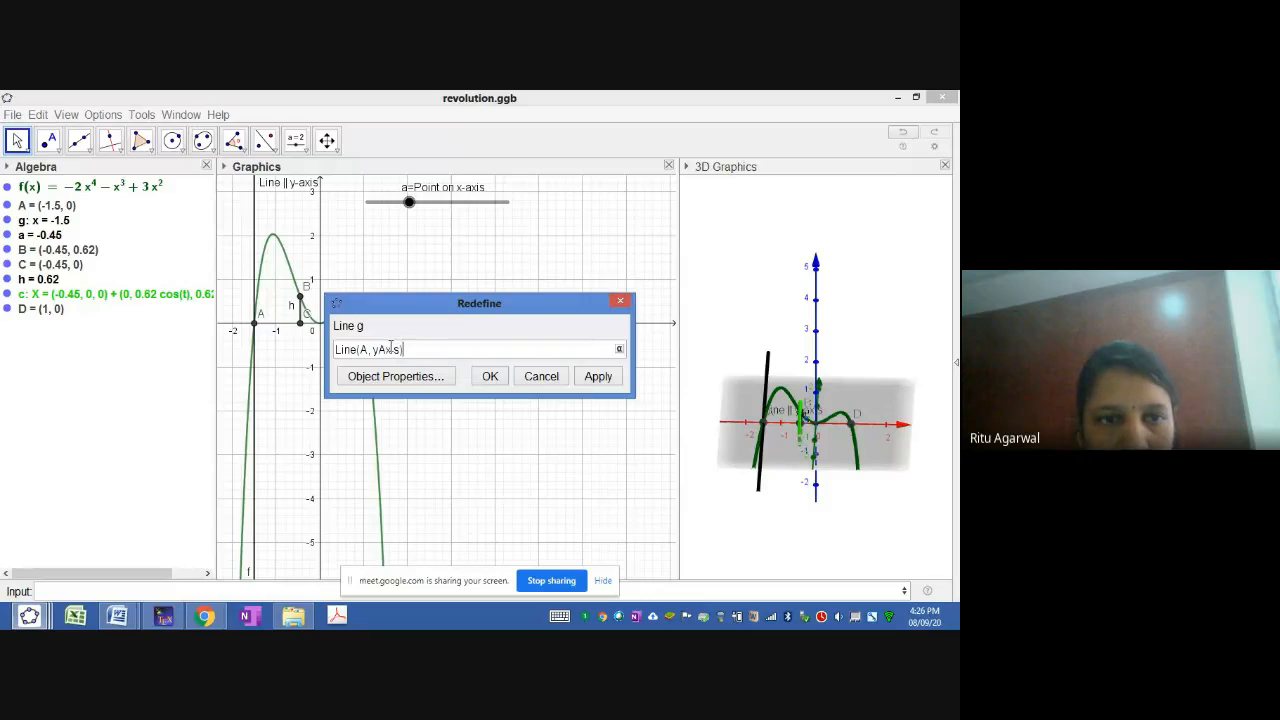
{"action": "left_click", "coordinate": [524, 377]}
Step: Look up the syntax variants of the Line command by entering "Line" as input, and recheck line g's definition
{"action": "left_click", "coordinate": [237, 588]}
{"action": "type", "text": "Line"}
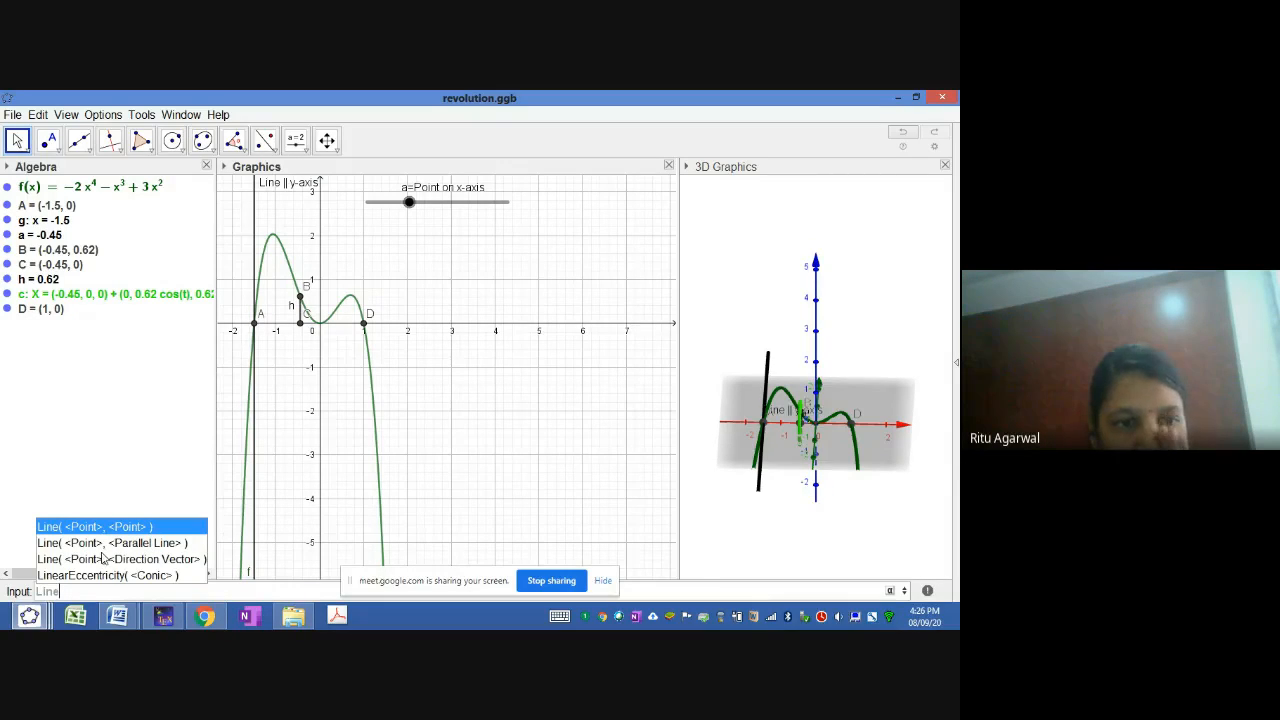
{"action": "left_click", "coordinate": [163, 487]}
{"action": "double_click", "coordinate": [47, 220]}
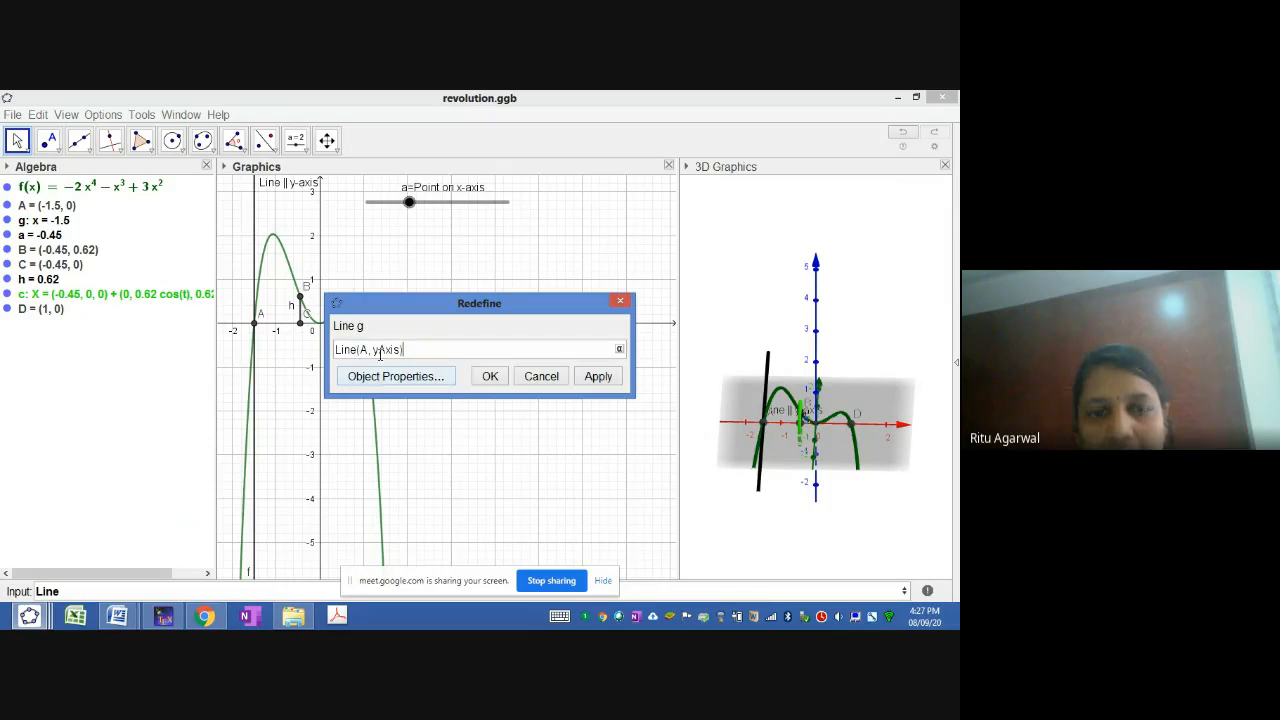
{"action": "left_click", "coordinate": [490, 376]}
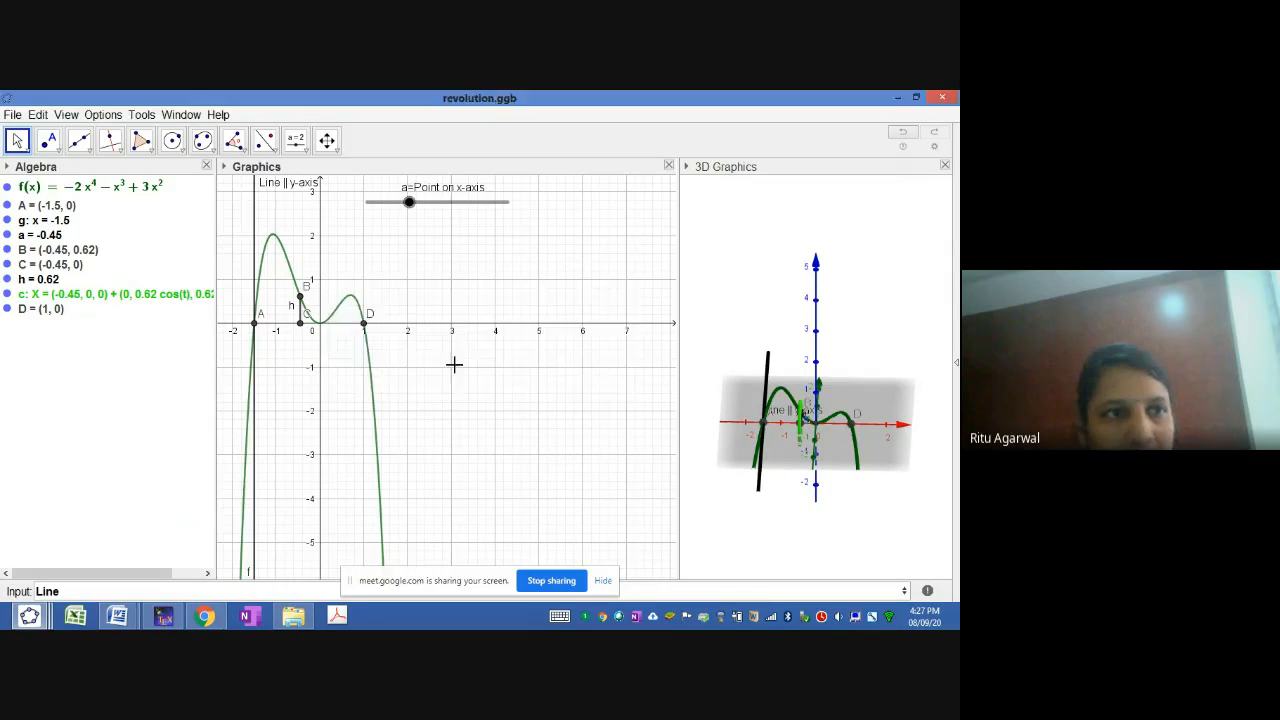
Step: Review the definitions of number a and point B without changing them
{"action": "double_click", "coordinate": [47, 234]}
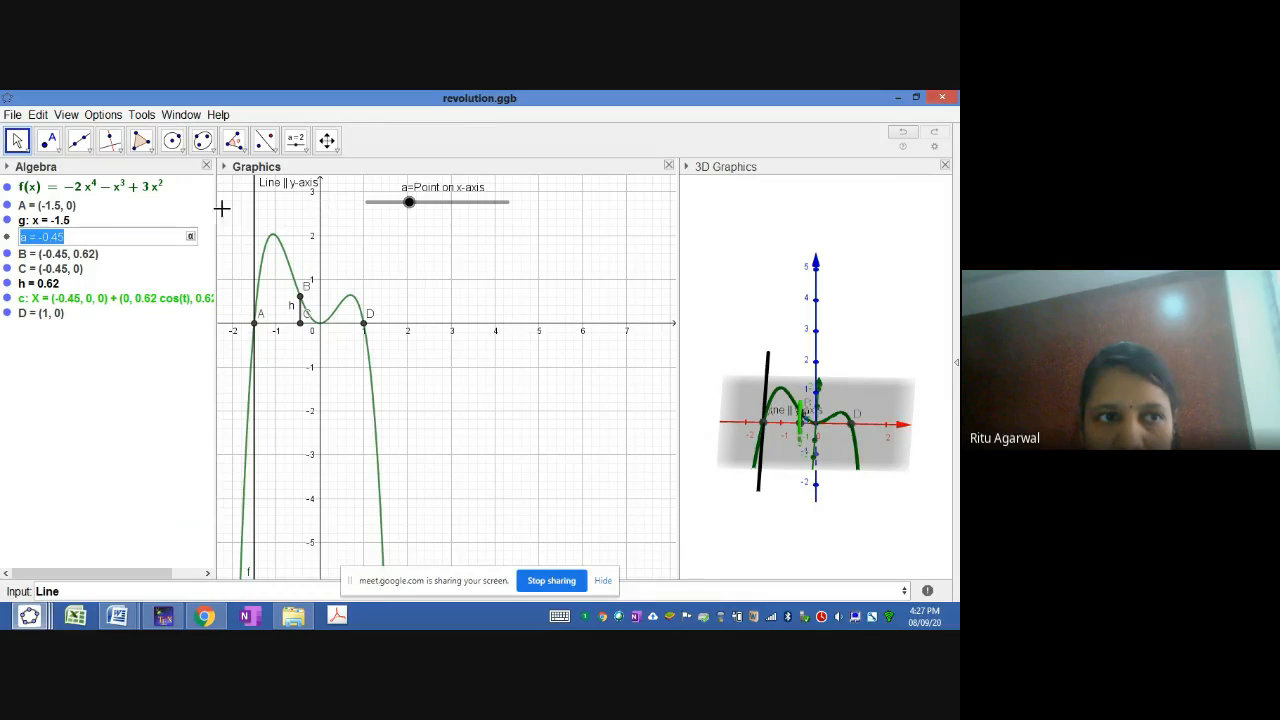
{"action": "left_click", "coordinate": [192, 196]}
{"action": "double_click", "coordinate": [44, 249]}
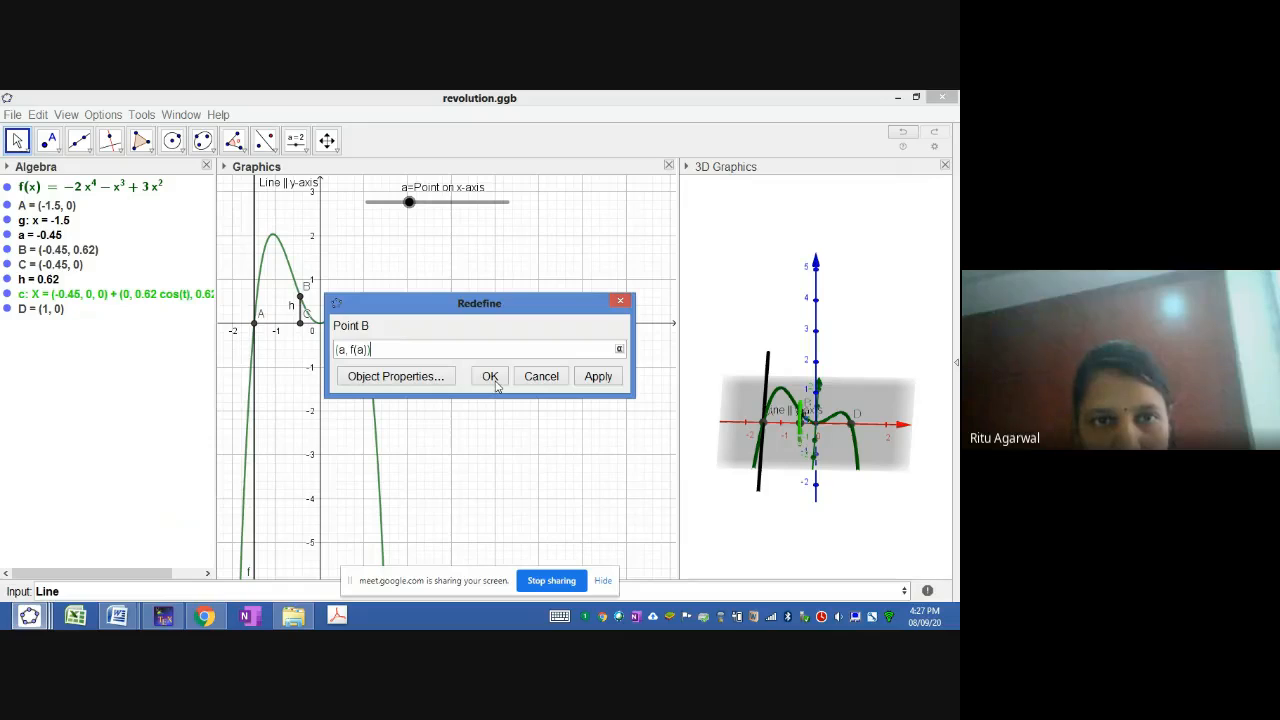
{"action": "left_click", "coordinate": [525, 374]}
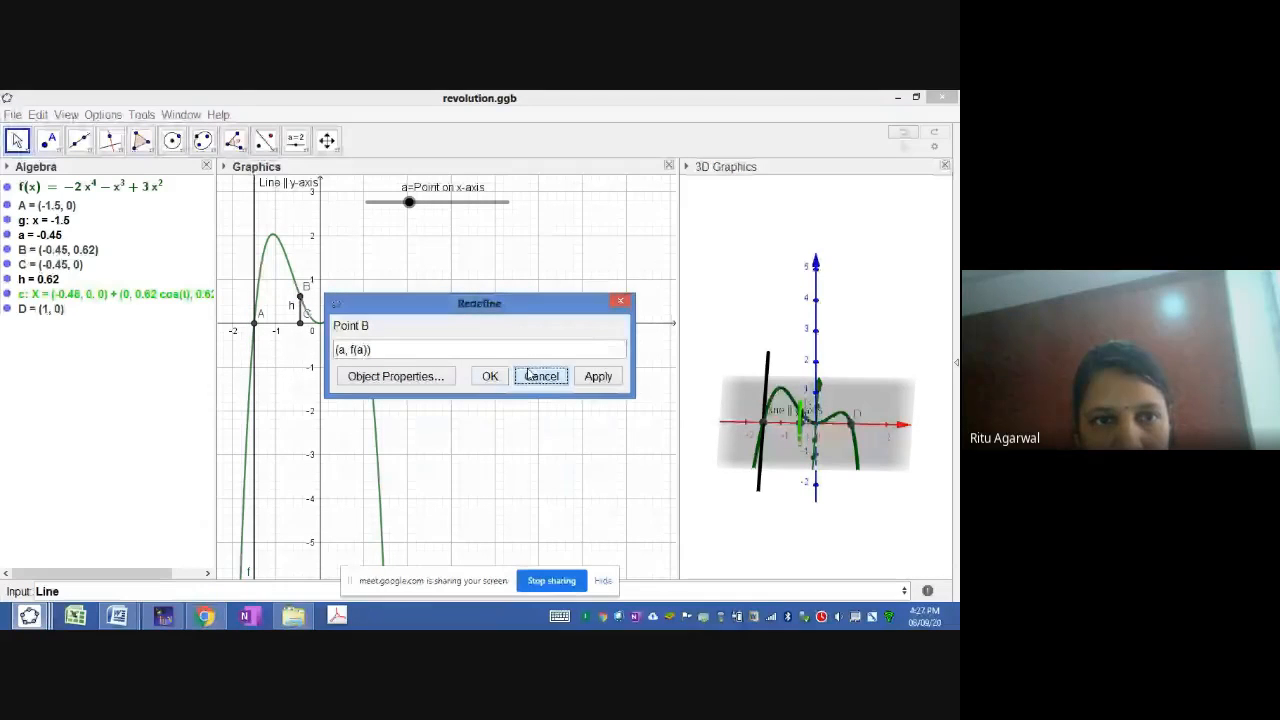
Step: Set slider a to -0.95 and review how point C and segment h are defined
{"action": "left_click_drag", "start_coordinate": [409, 207], "coordinate": [389, 203]}
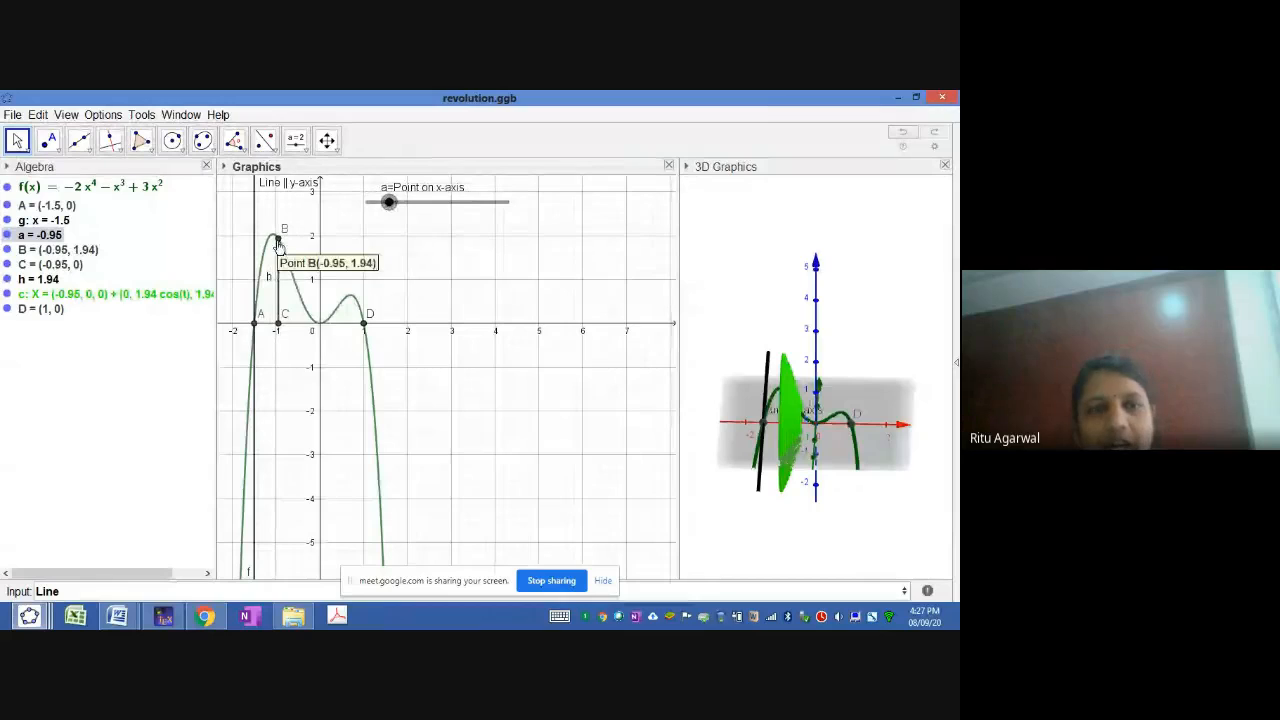
{"action": "left_click", "coordinate": [63, 257]}
{"action": "double_click", "coordinate": [63, 265]}
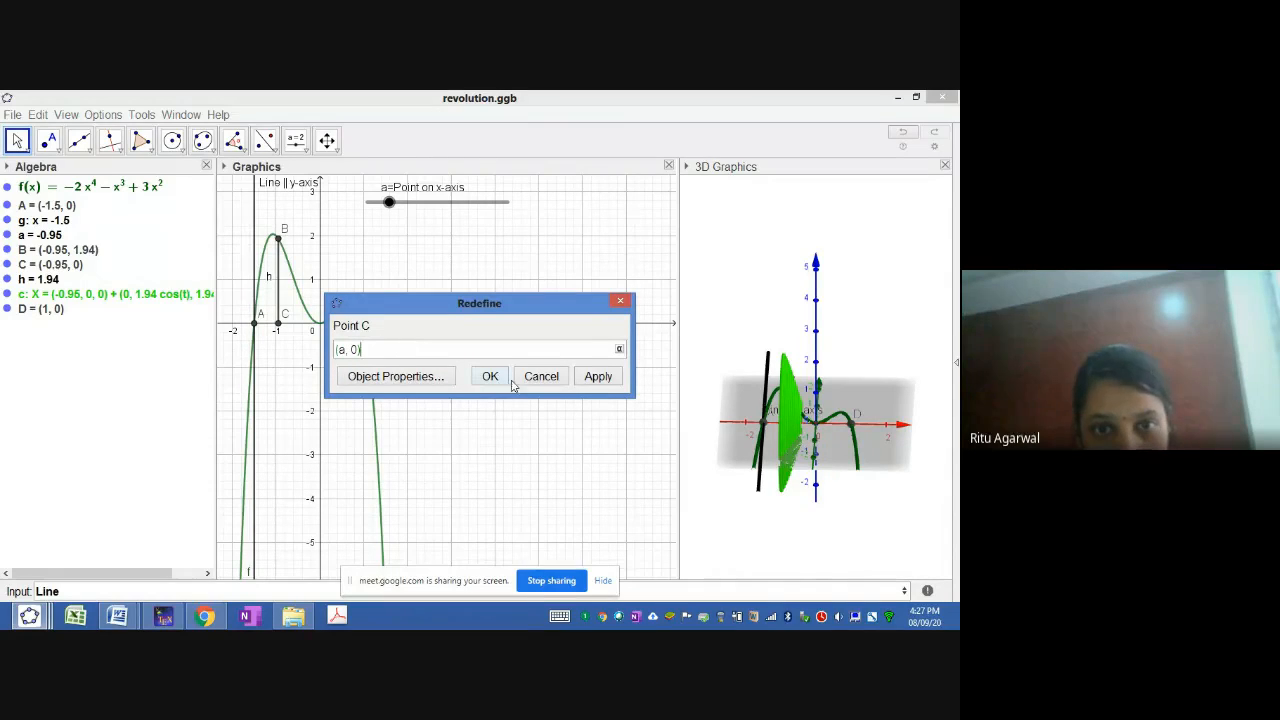
{"action": "left_click", "coordinate": [541, 376]}
{"action": "double_click", "coordinate": [33, 280]}
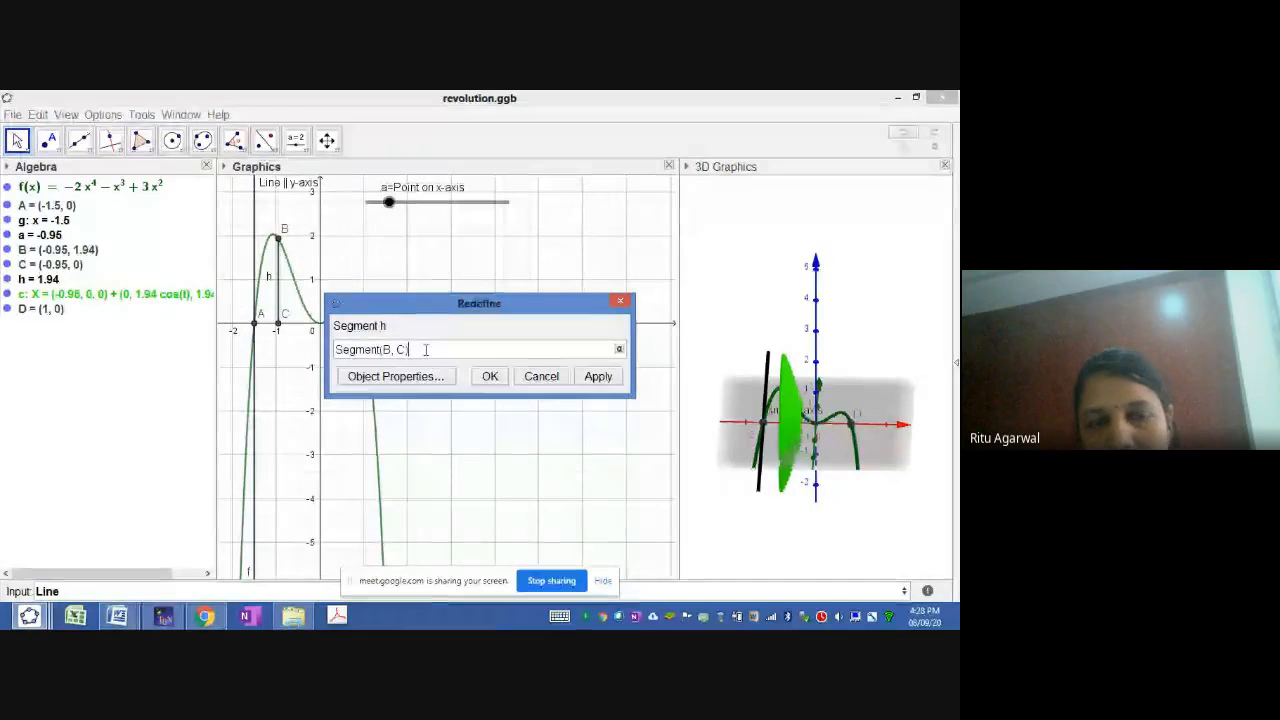
{"action": "left_click", "coordinate": [478, 376]}
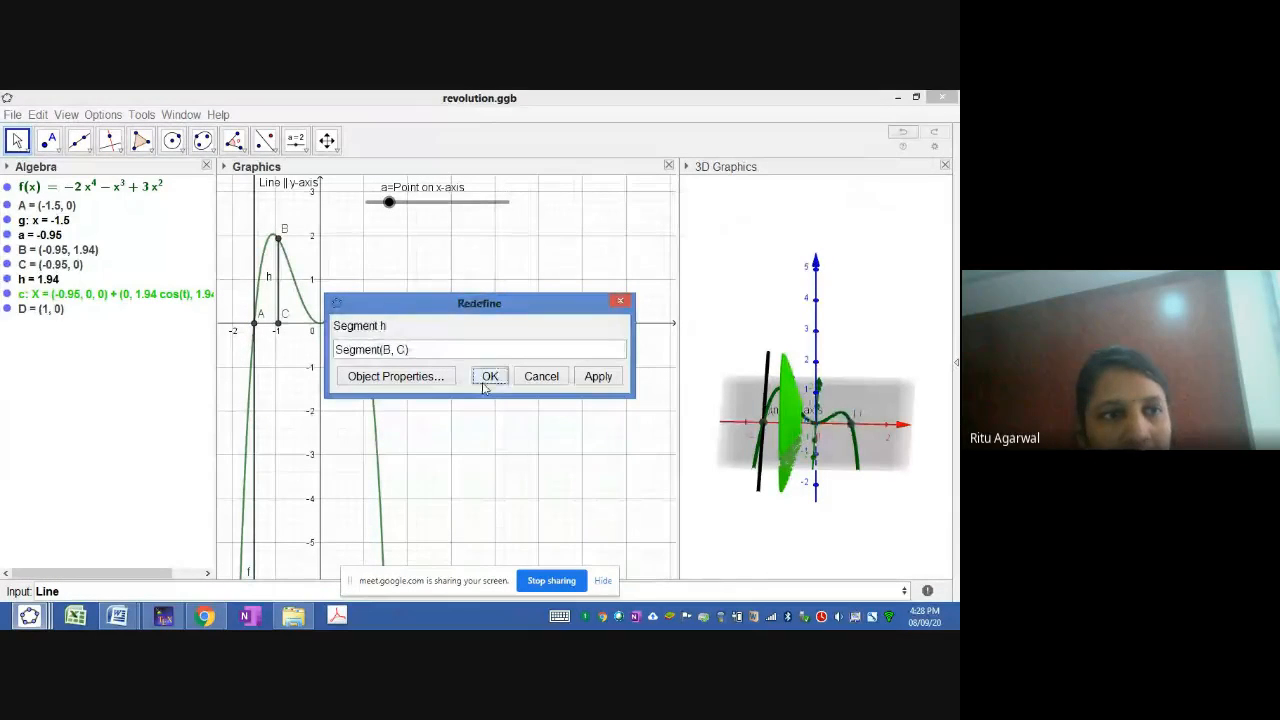
Step: Review how circle c and point D are defined, leaving both definitions unchanged
{"action": "double_click", "coordinate": [50, 298]}
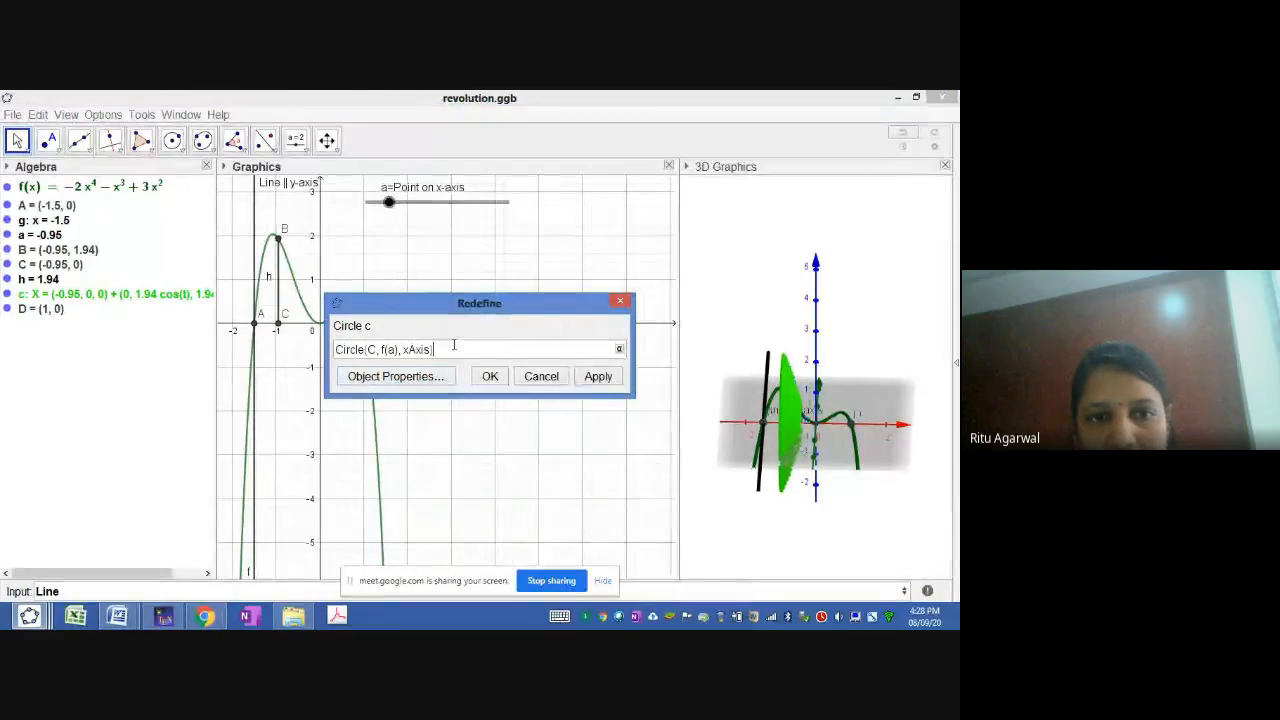
{"action": "left_click", "coordinate": [366, 349]}
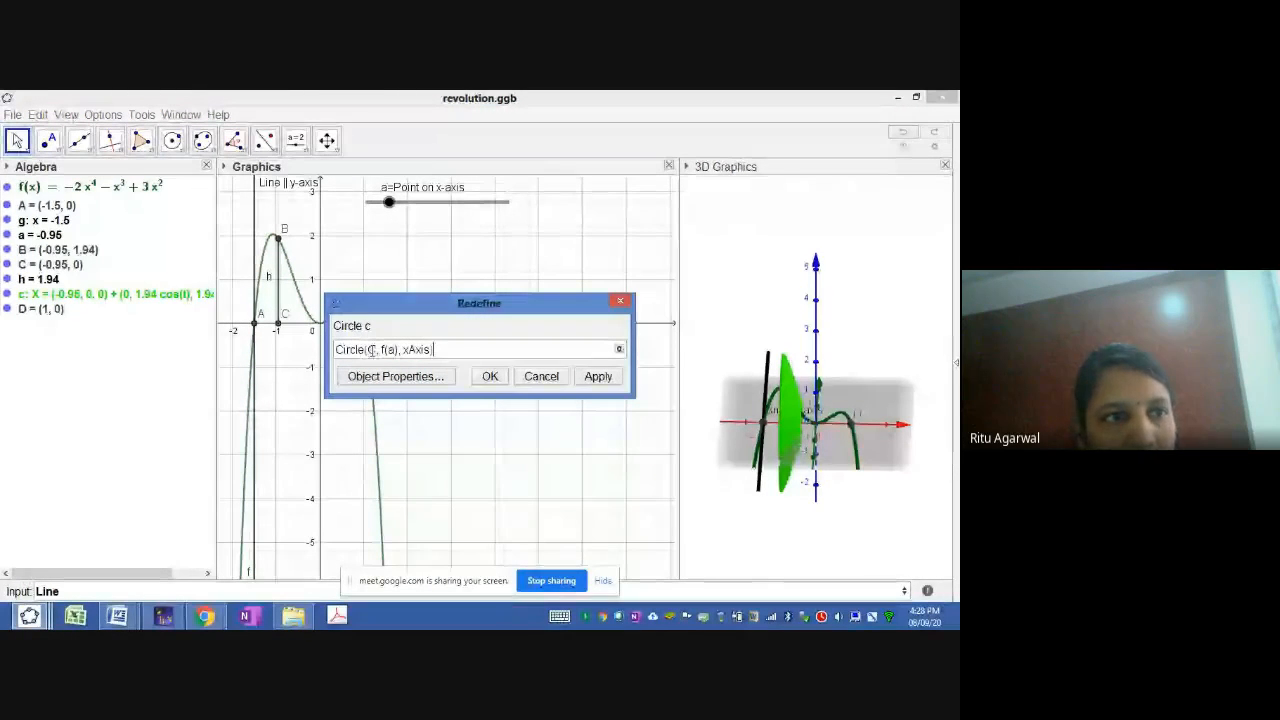
{"action": "left_click_drag", "start_coordinate": [420, 303], "coordinate": [498, 241]}
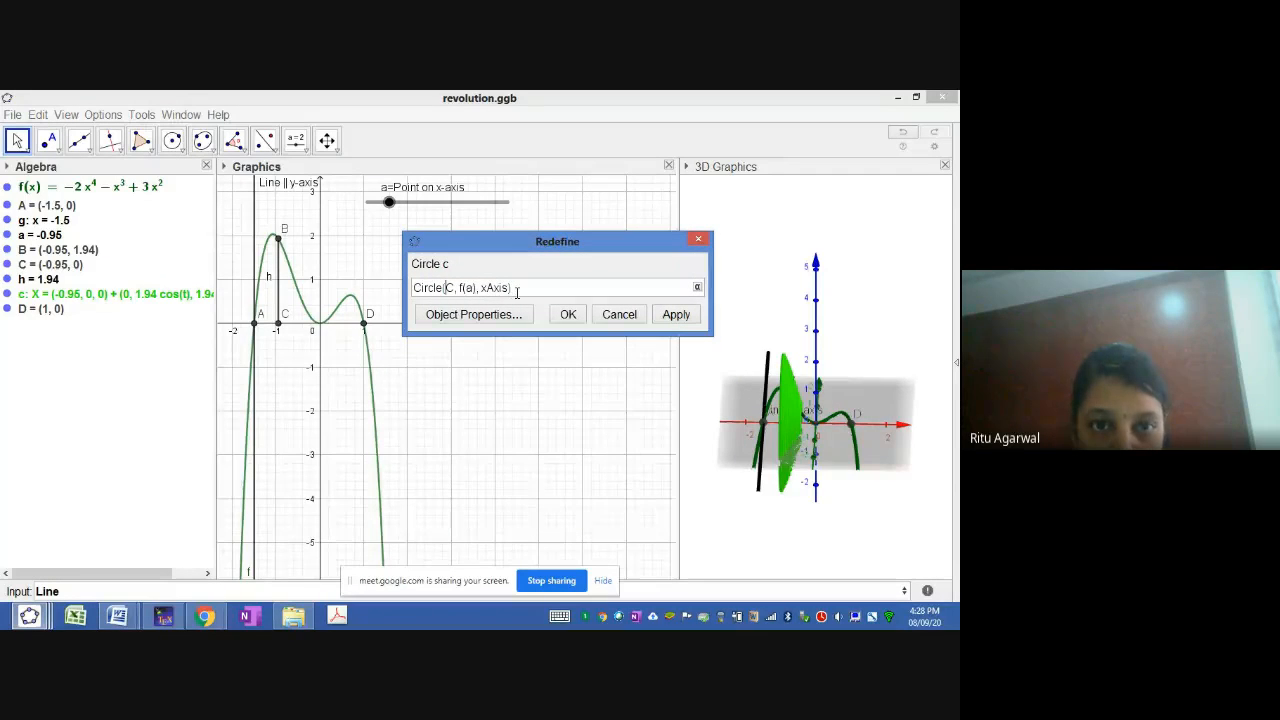
{"action": "left_click", "coordinate": [565, 314]}
{"action": "double_click", "coordinate": [40, 313]}
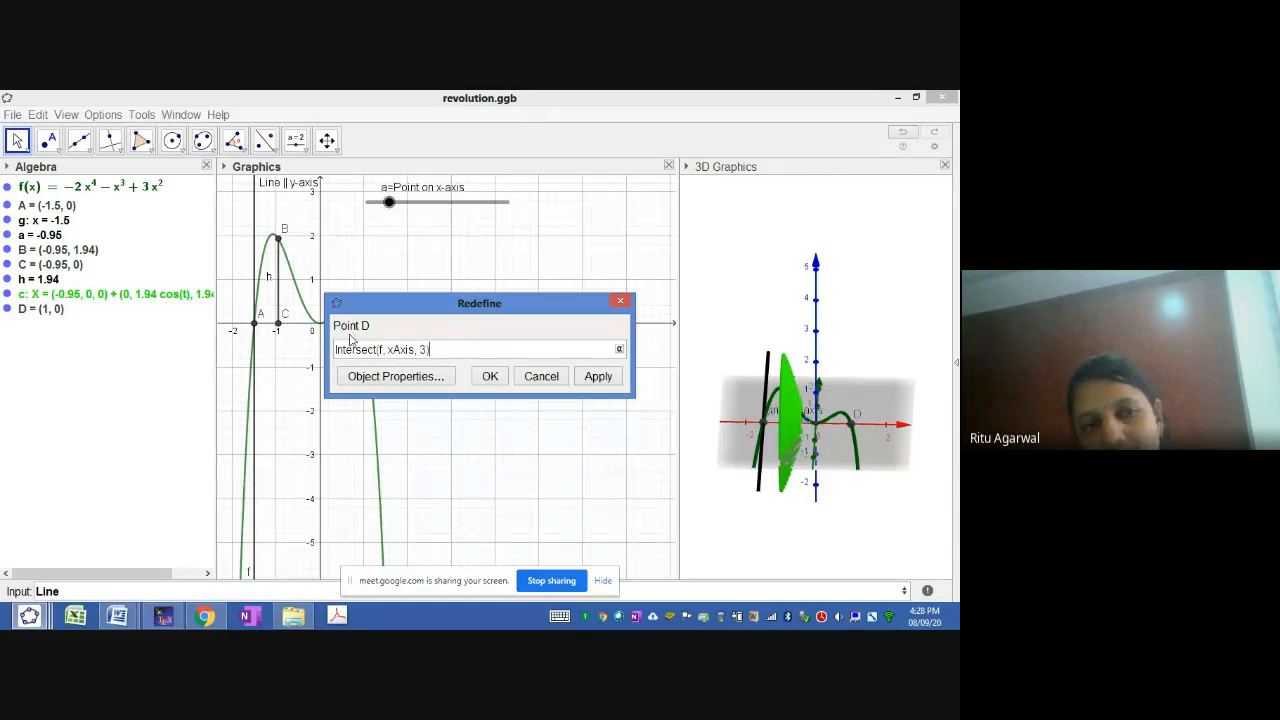
{"action": "left_click", "coordinate": [489, 377]}
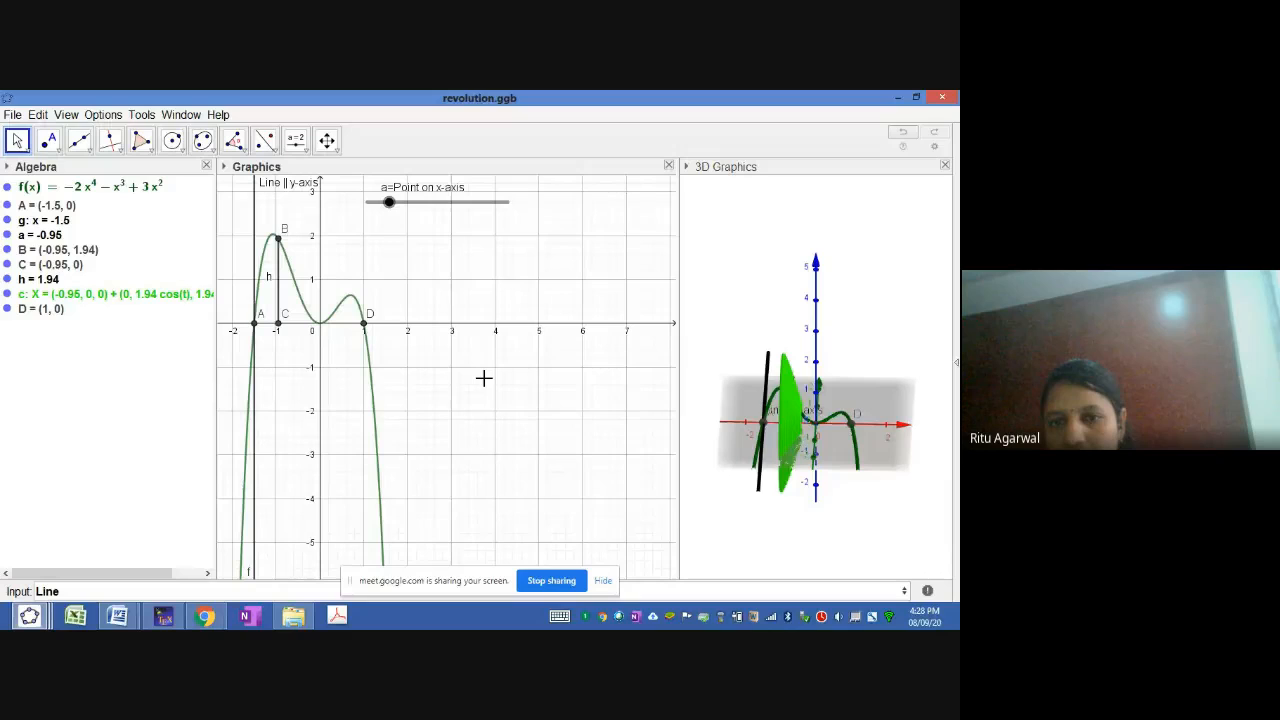
Step: Enlarge the 3D view and animate slider a to trace the curve's revolution, stopping the animation once the solid is formed
{"action": "left_click_drag", "start_coordinate": [678, 505], "coordinate": [541, 507]}
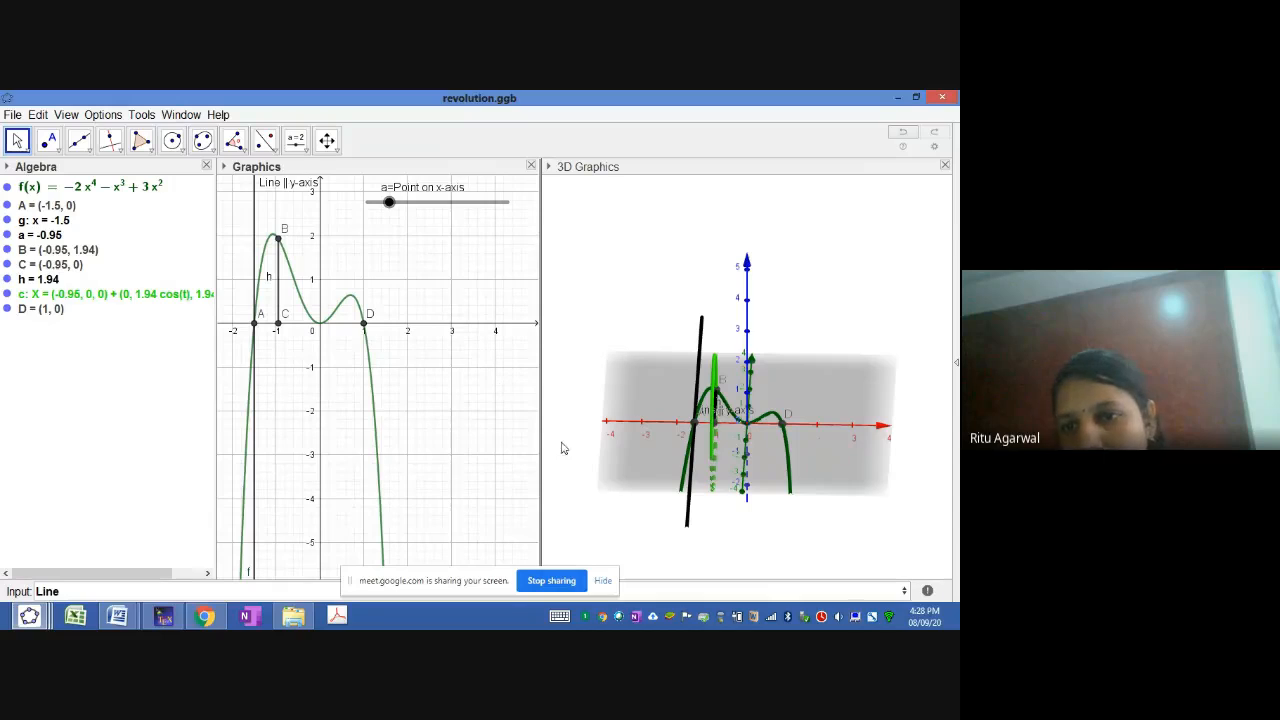
{"action": "right_click", "coordinate": [376, 204]}
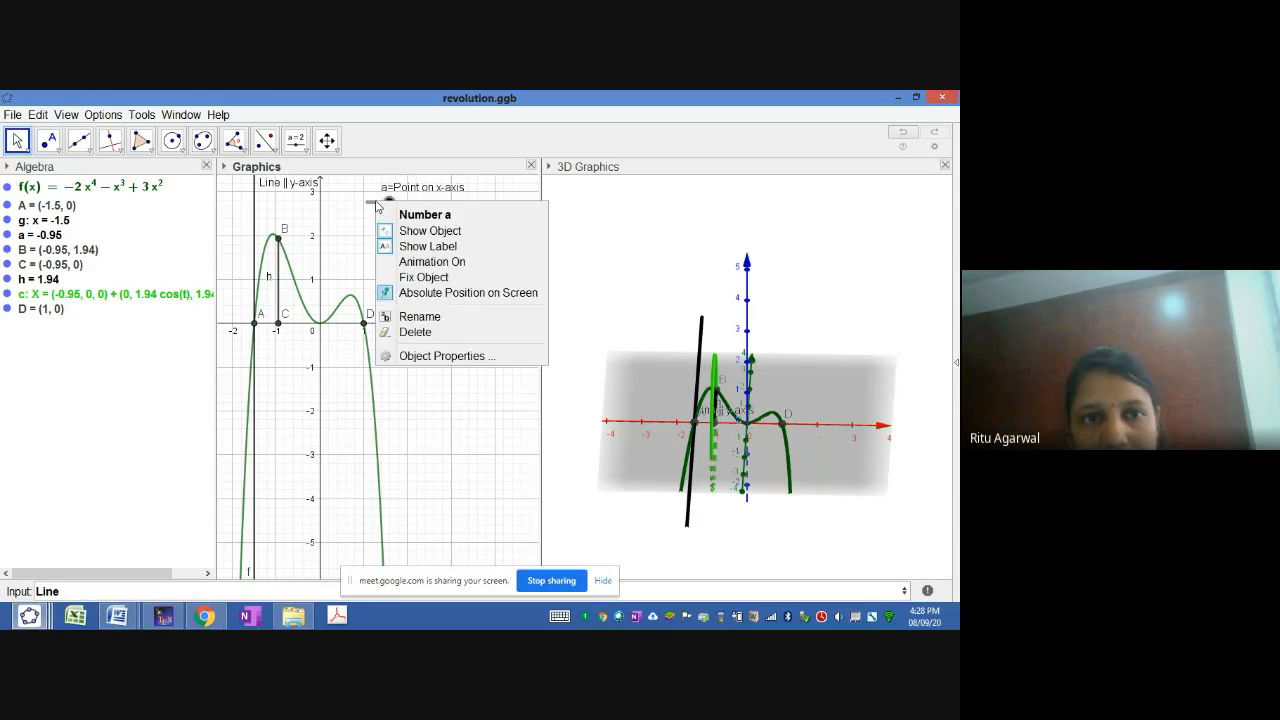
{"action": "left_click", "coordinate": [432, 262]}
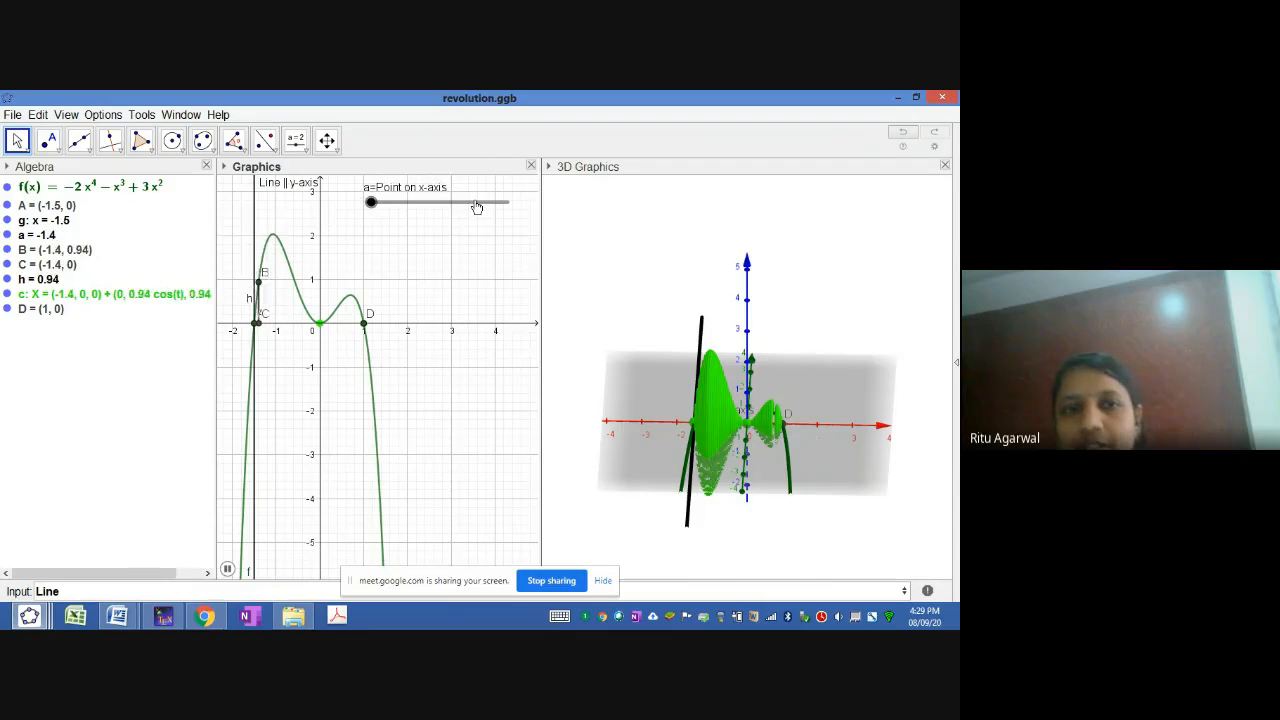
{"action": "right_click", "coordinate": [476, 205]}
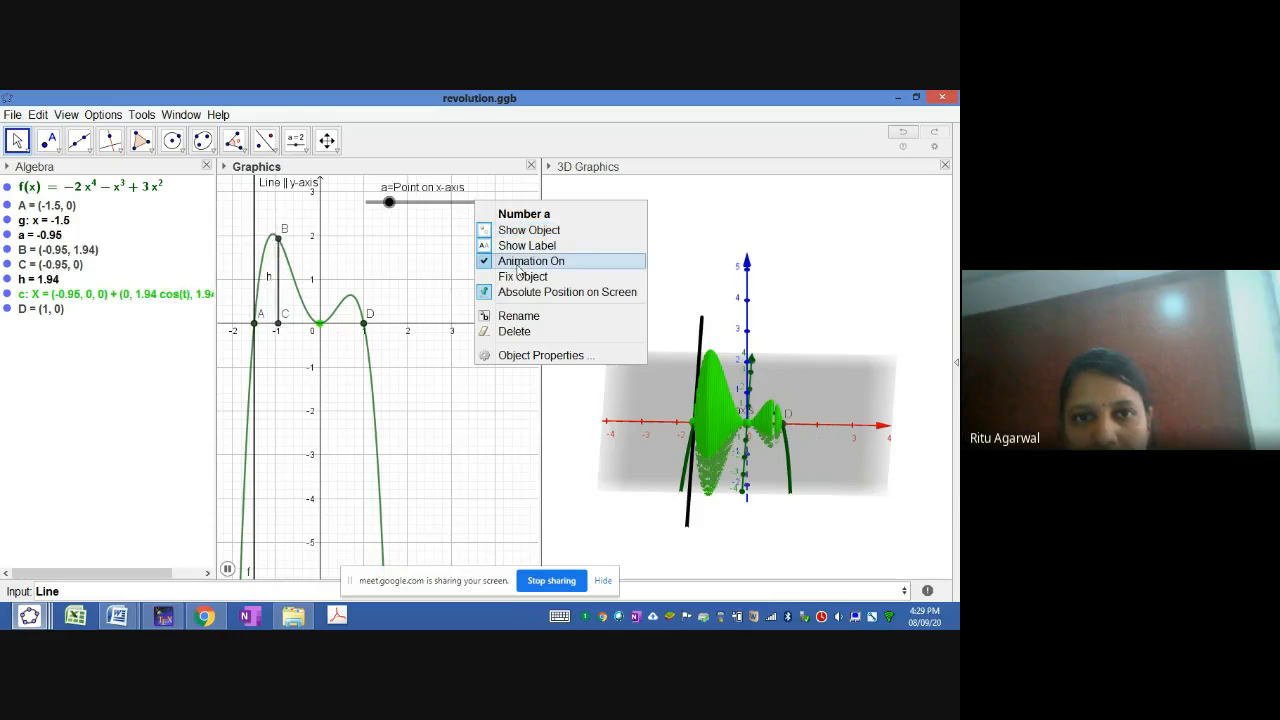
{"action": "left_click", "coordinate": [531, 261]}
Step: Check slider a's interval settings in its properties, and run its animation again to retrace the solid before stopping it
{"action": "double_click", "coordinate": [441, 207]}
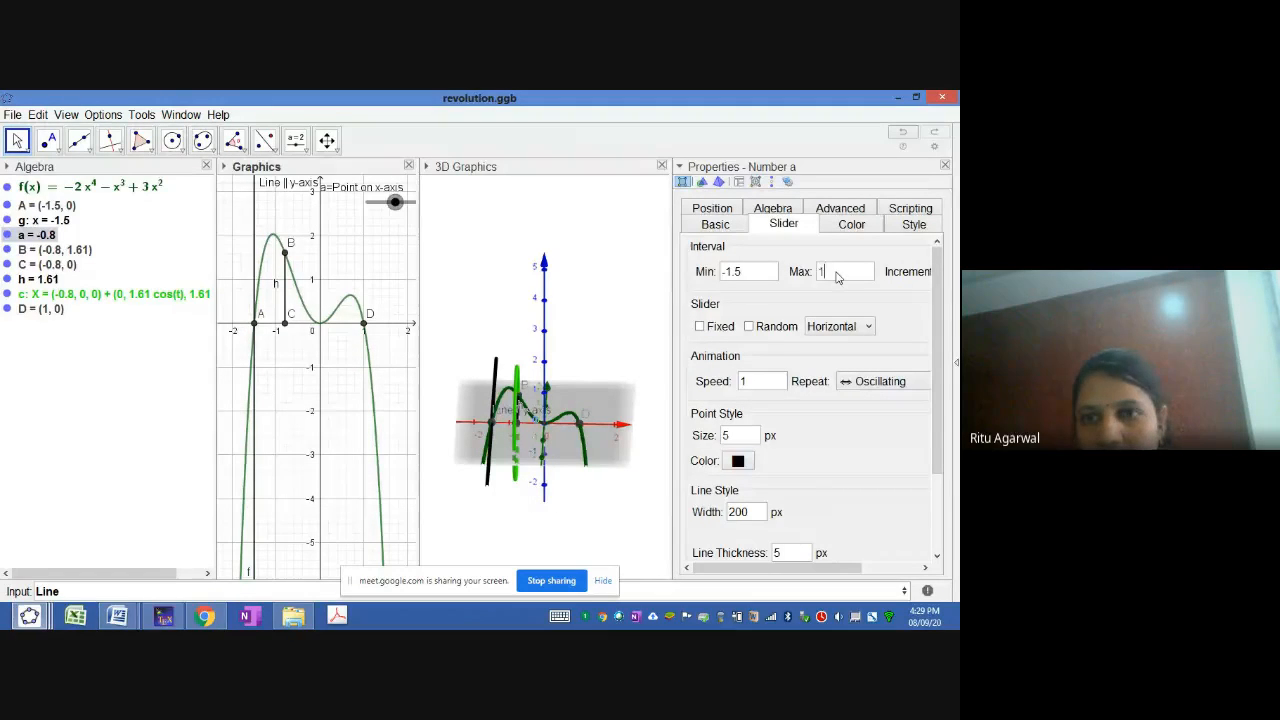
{"action": "left_click", "coordinate": [603, 243]}
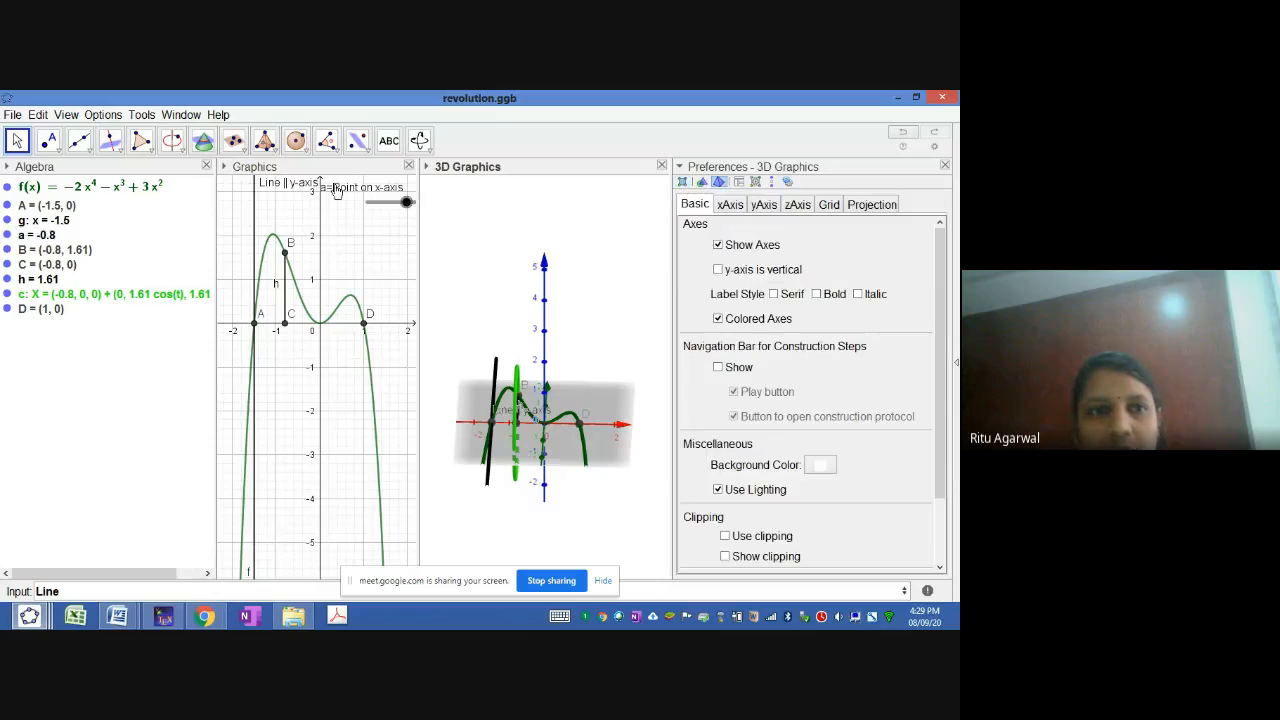
{"action": "right_click", "coordinate": [369, 204]}
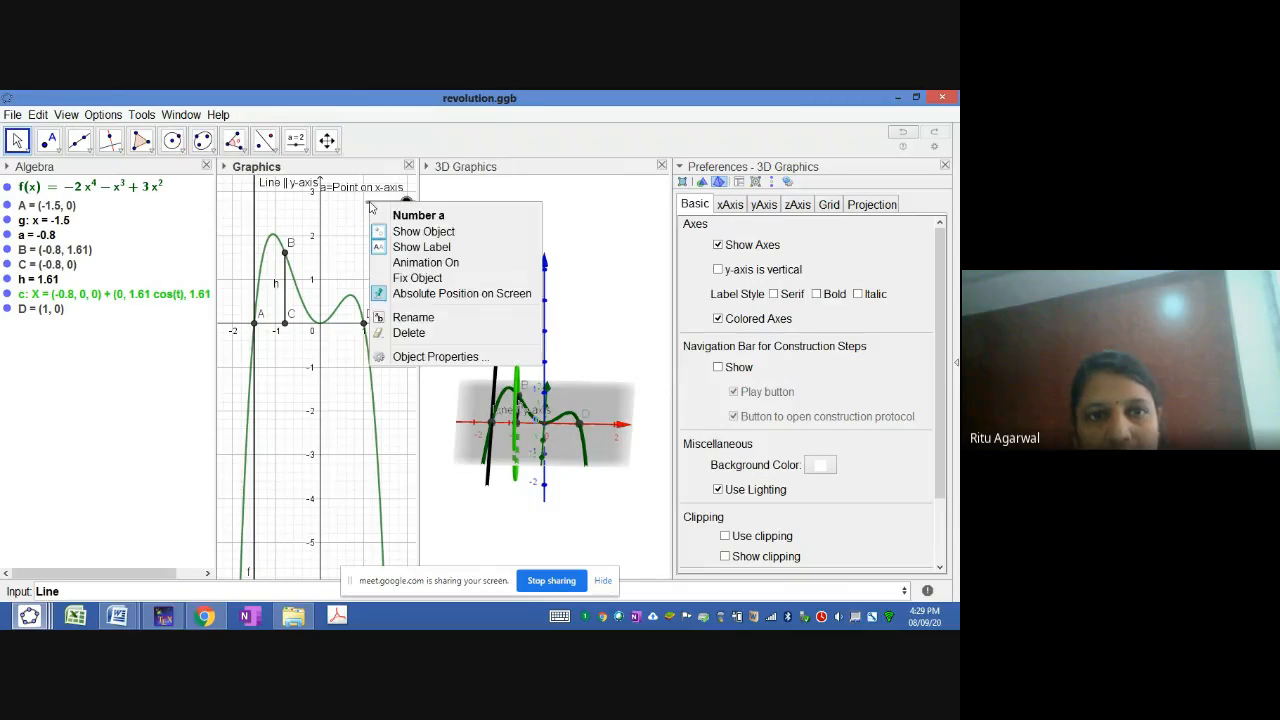
{"action": "left_click", "coordinate": [412, 263]}
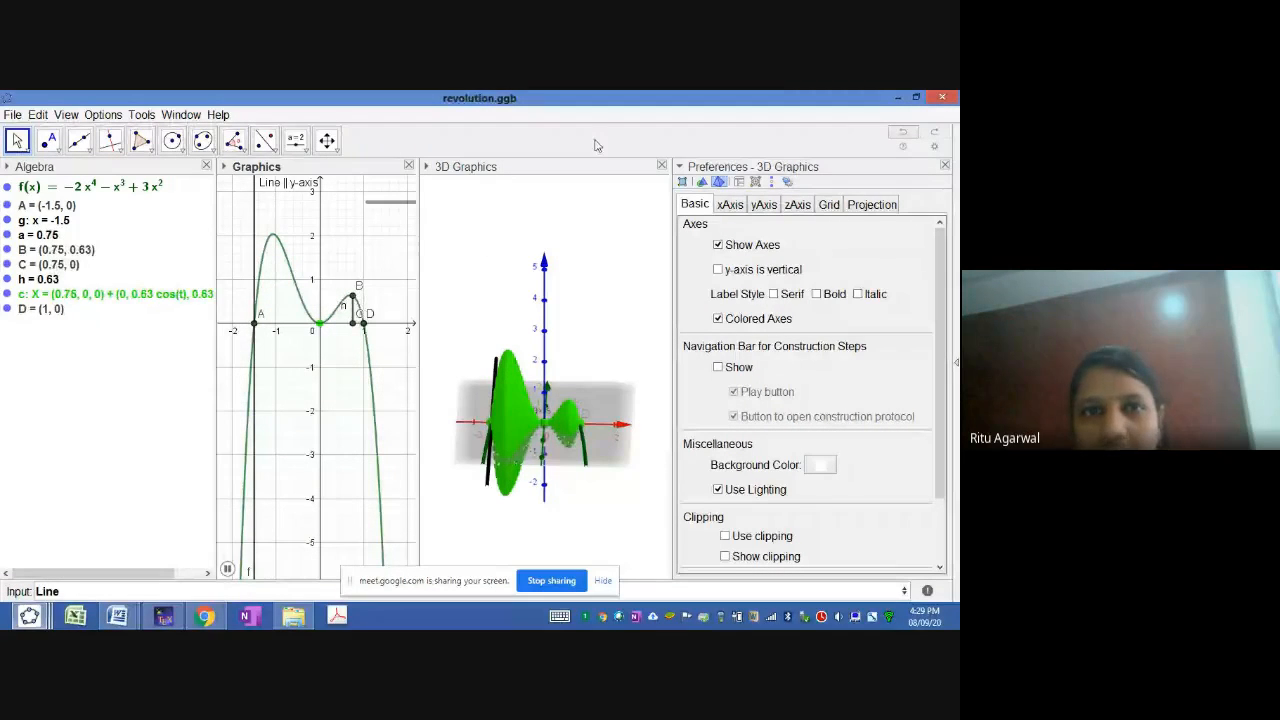
{"action": "right_click", "coordinate": [378, 203]}
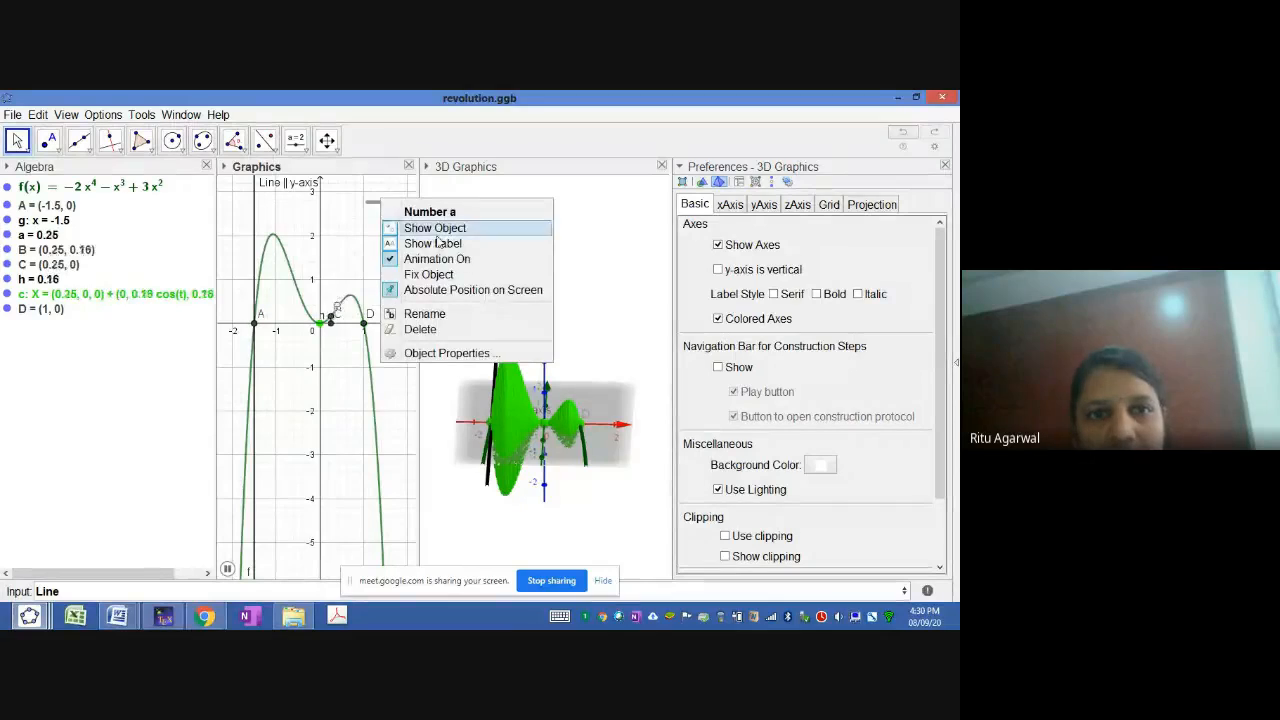
{"action": "left_click", "coordinate": [432, 259]}
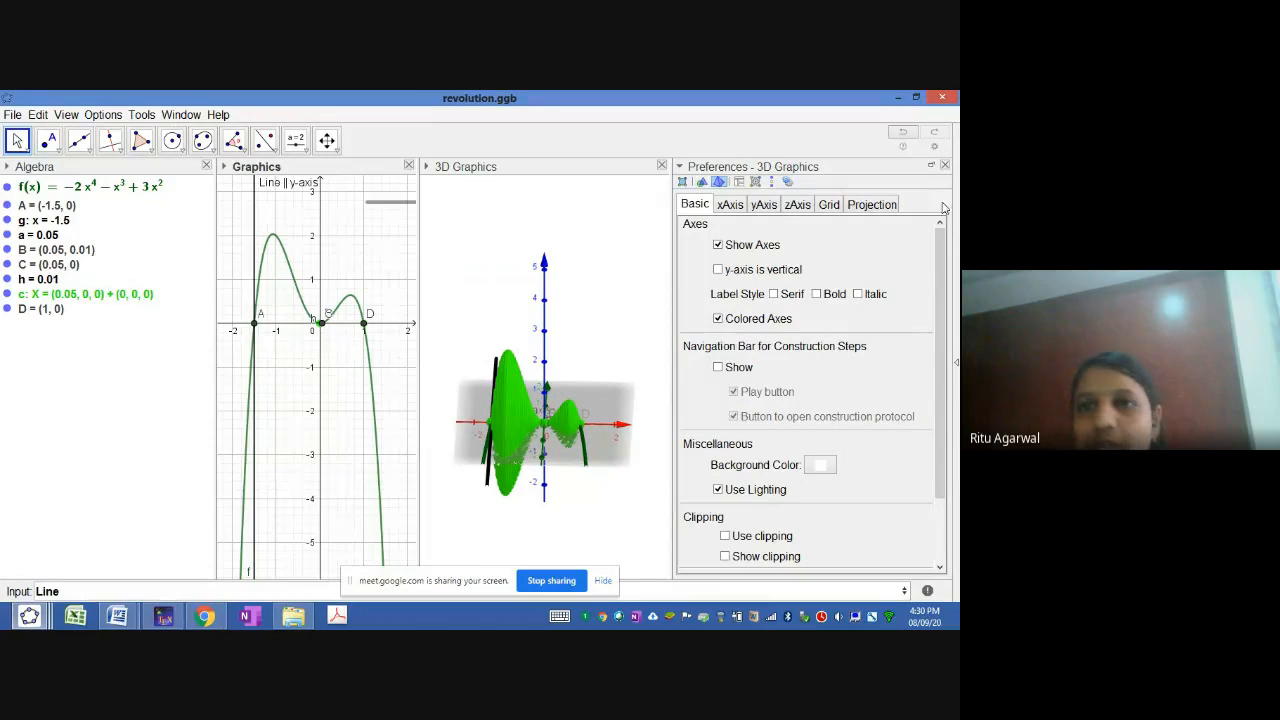
Step: Switch to SolutionODE.ggb and show solution curve g with its slope field close up and centred
{"action": "left_click", "coordinate": [18, 620]}
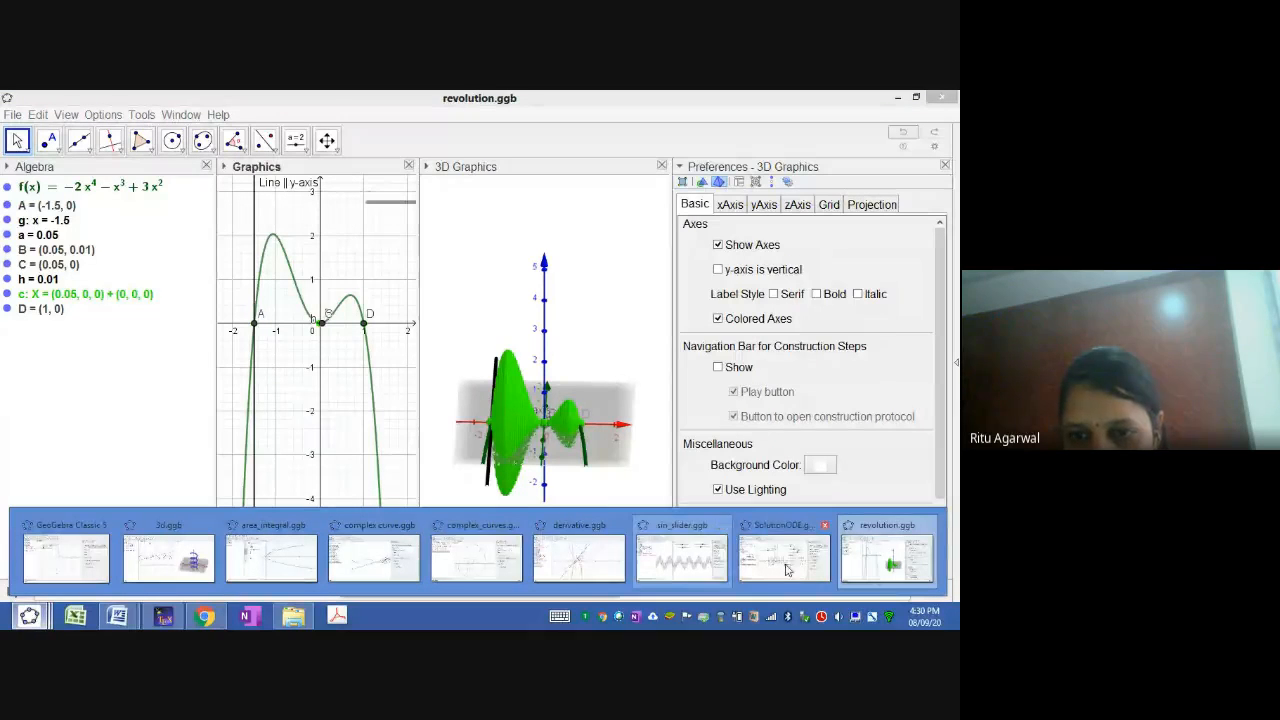
{"action": "left_click", "coordinate": [783, 557]}
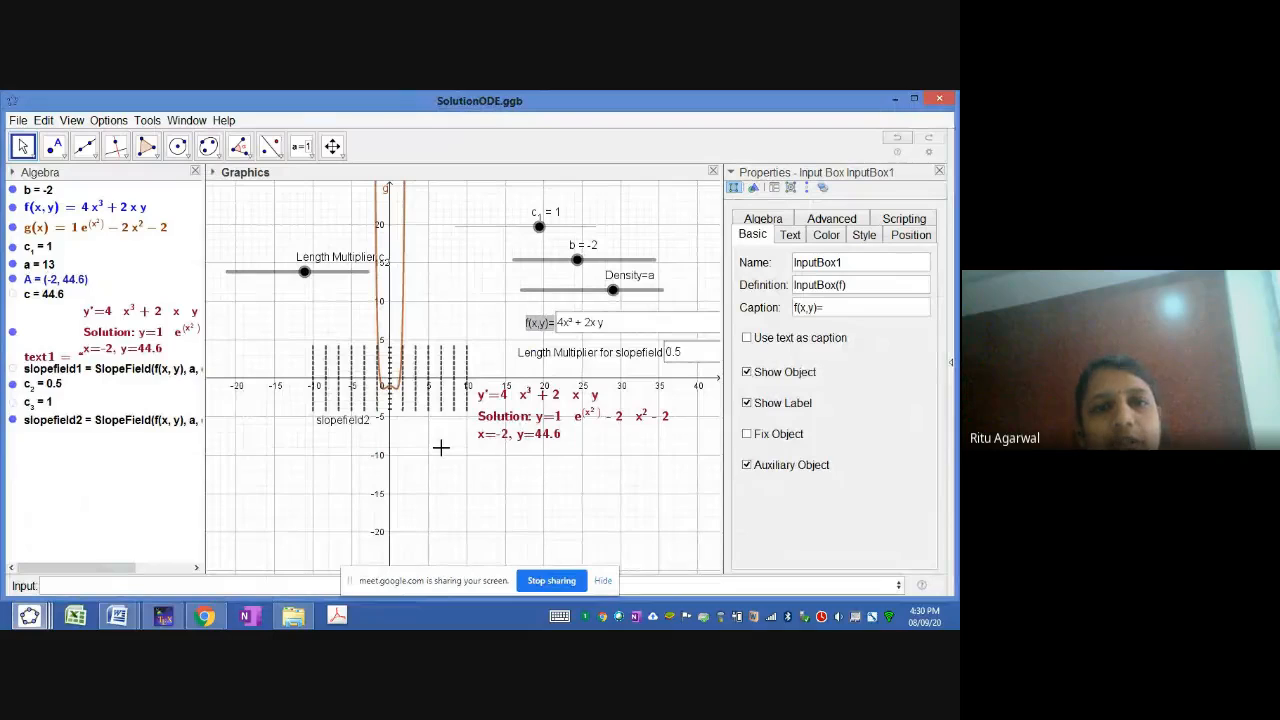
{"action": "scroll", "coordinate": [440, 447], "scroll_direction": "up", "scroll_amount": 5}
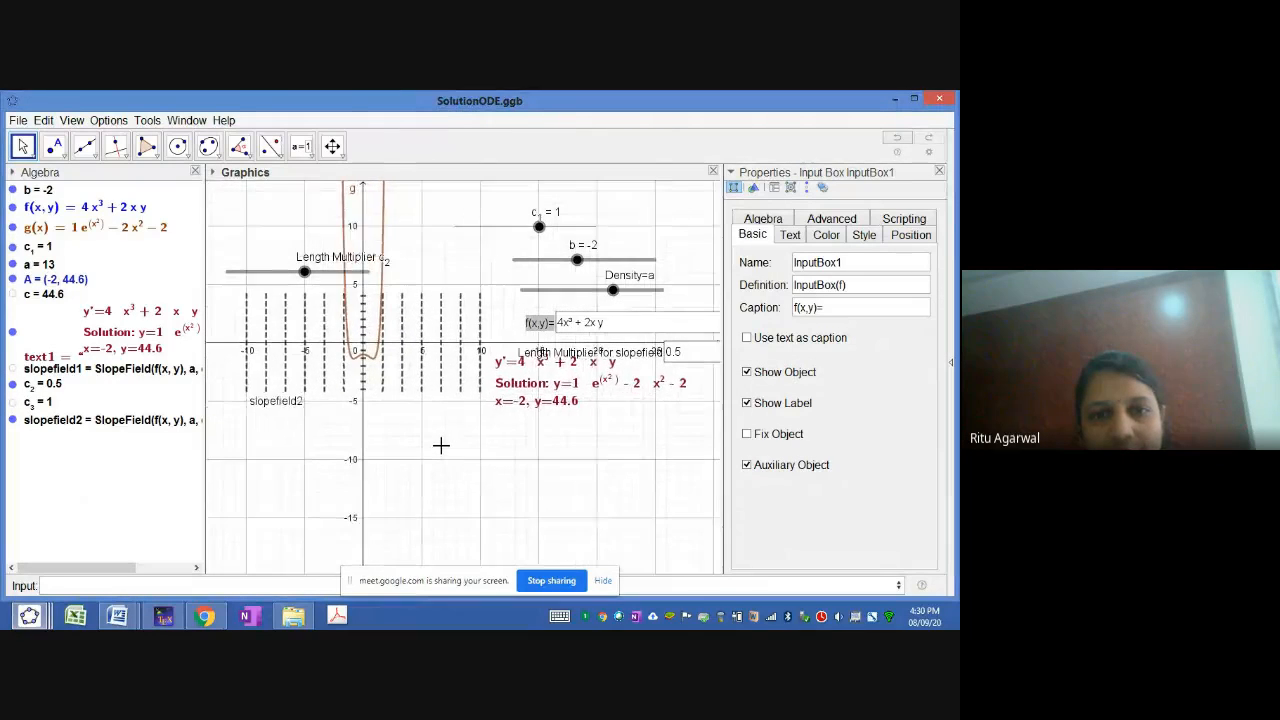
{"action": "scroll", "coordinate": [440, 447], "scroll_direction": "up", "scroll_amount": 3}
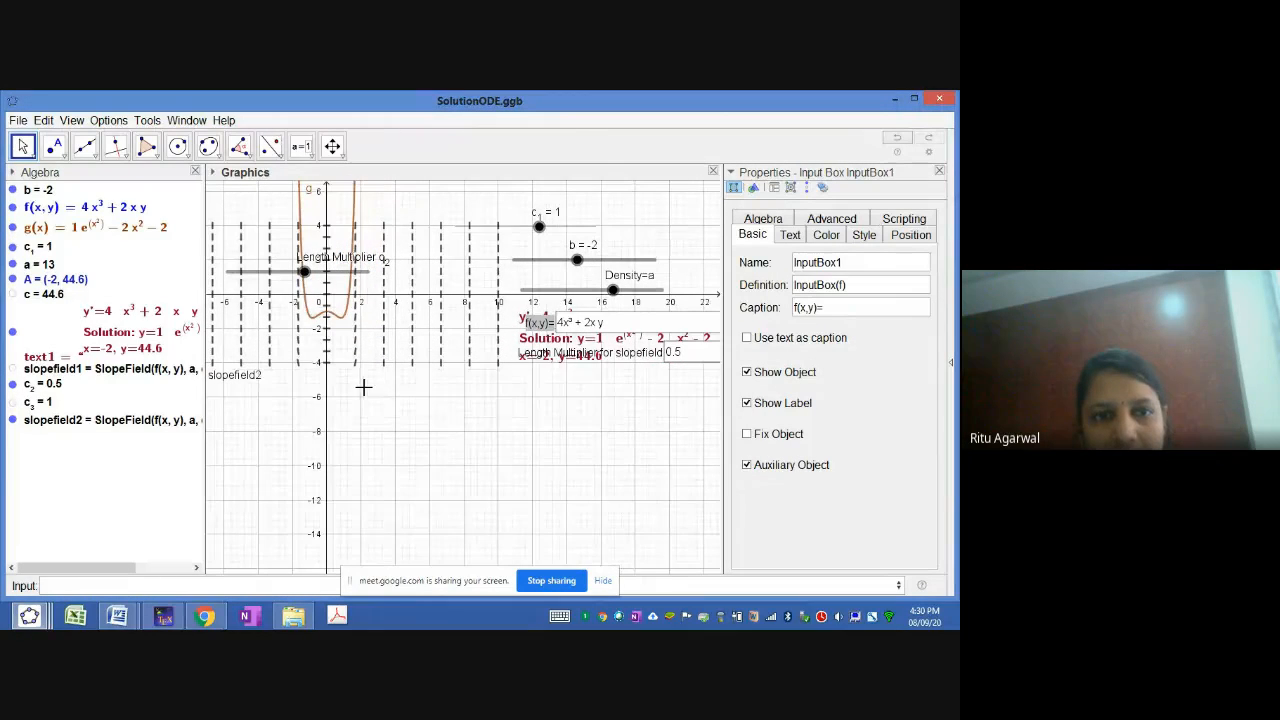
{"action": "left_click_drag", "start_coordinate": [475, 451], "coordinate": [450, 503]}
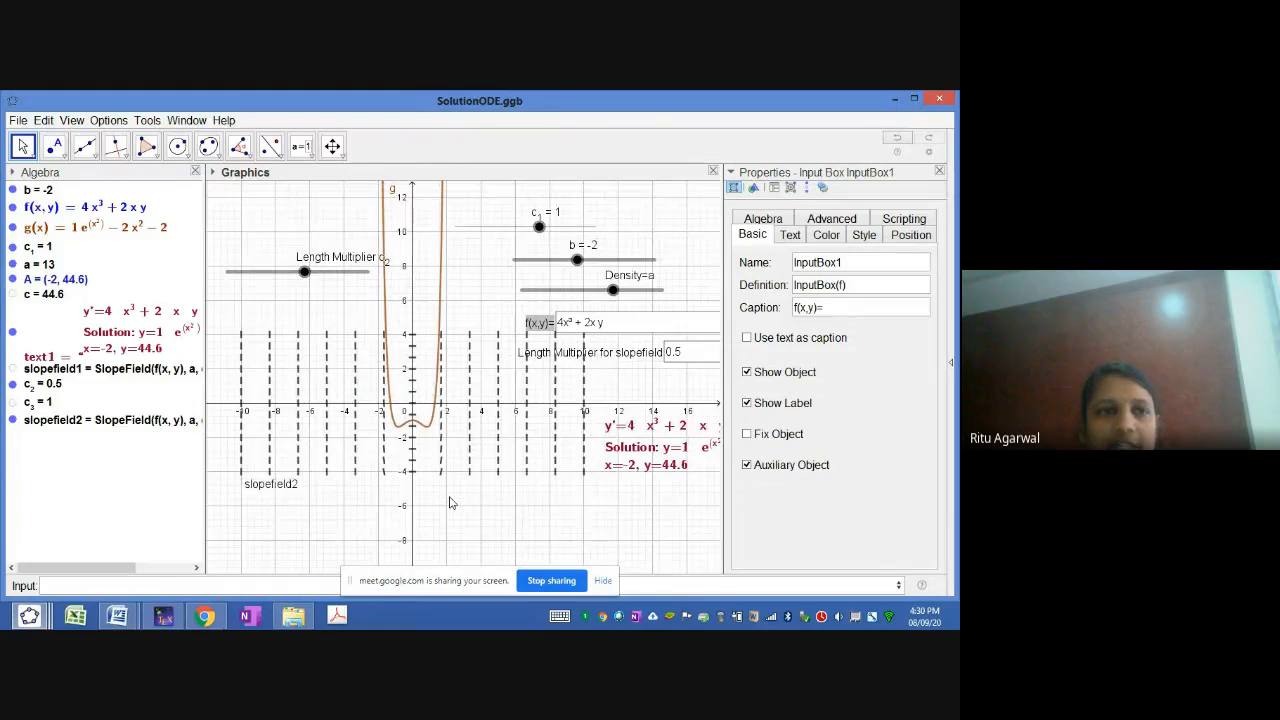
Step: Examine the properties of slider b, the function f(x,y) and the input box linked to f
{"action": "left_click", "coordinate": [45, 191]}
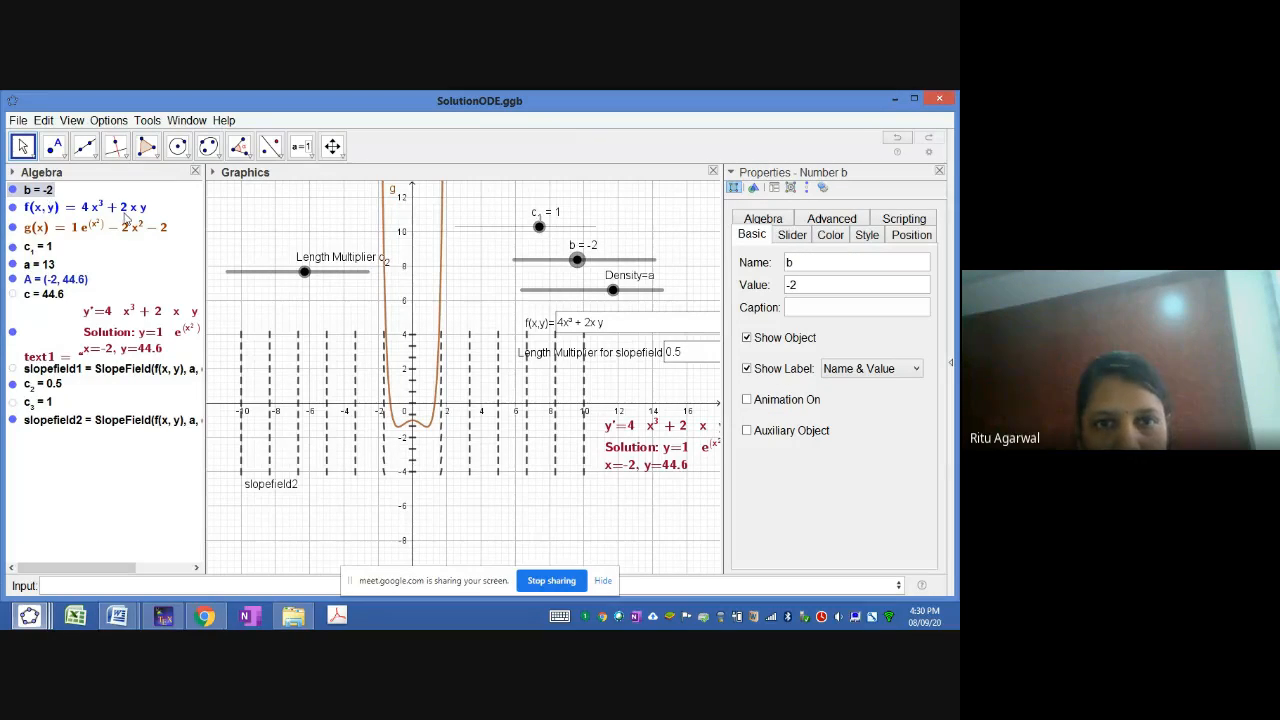
{"action": "left_click", "coordinate": [304, 298]}
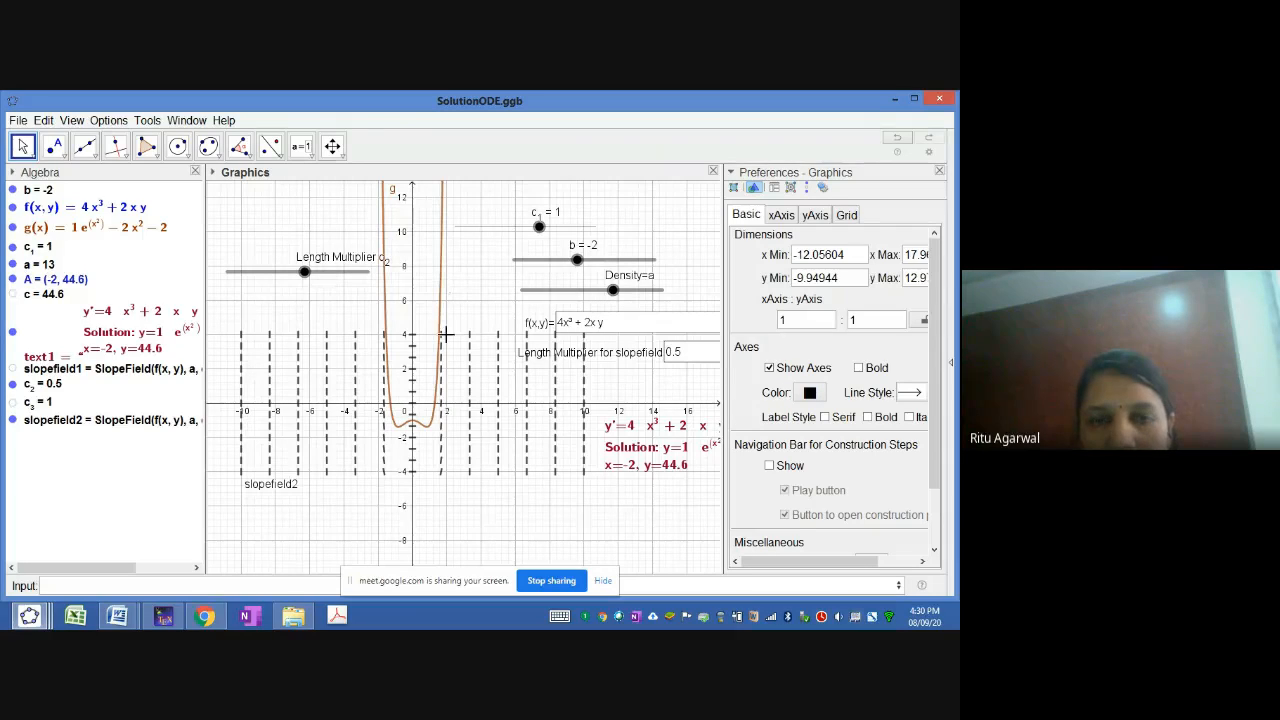
{"action": "mouse_move", "coordinate": [578, 262]}
{"action": "left_mouse_down"}
{"action": "mouse_move", "coordinate": [545, 262]}
{"action": "mouse_move", "coordinate": [591, 263]}
{"action": "mouse_move", "coordinate": [578, 266]}
{"action": "left_mouse_up"}
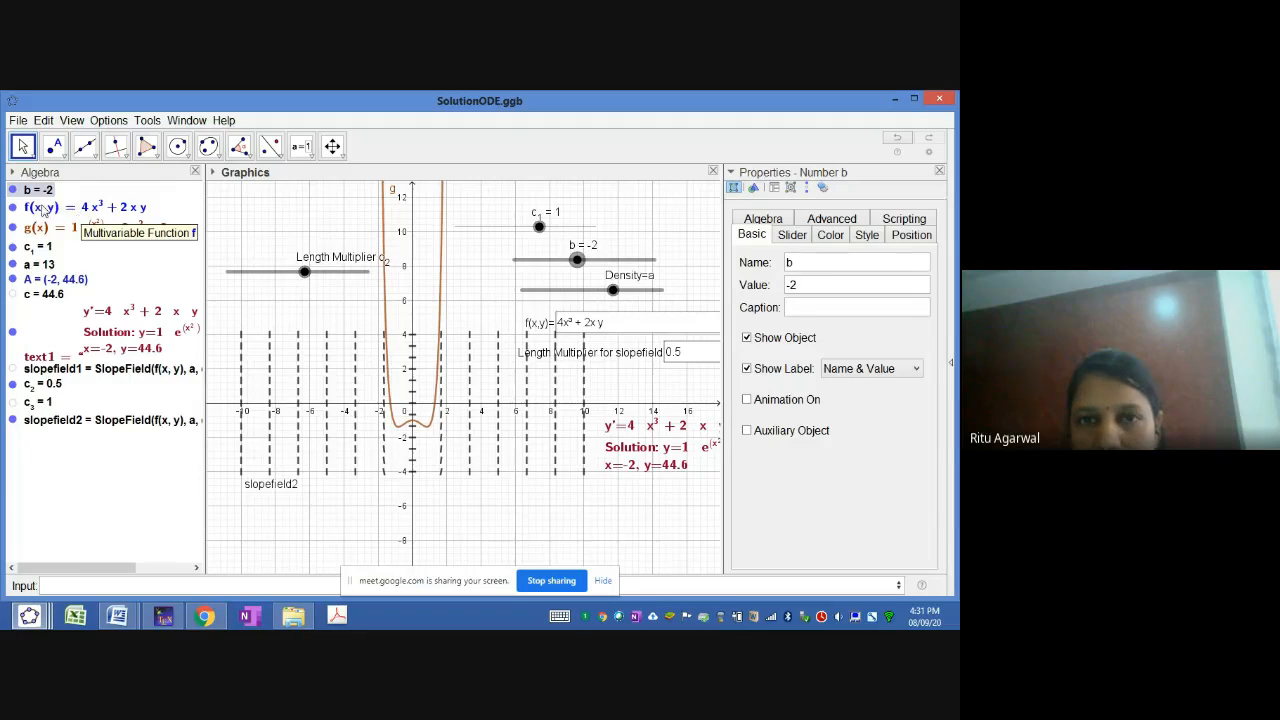
{"action": "left_click", "coordinate": [125, 210]}
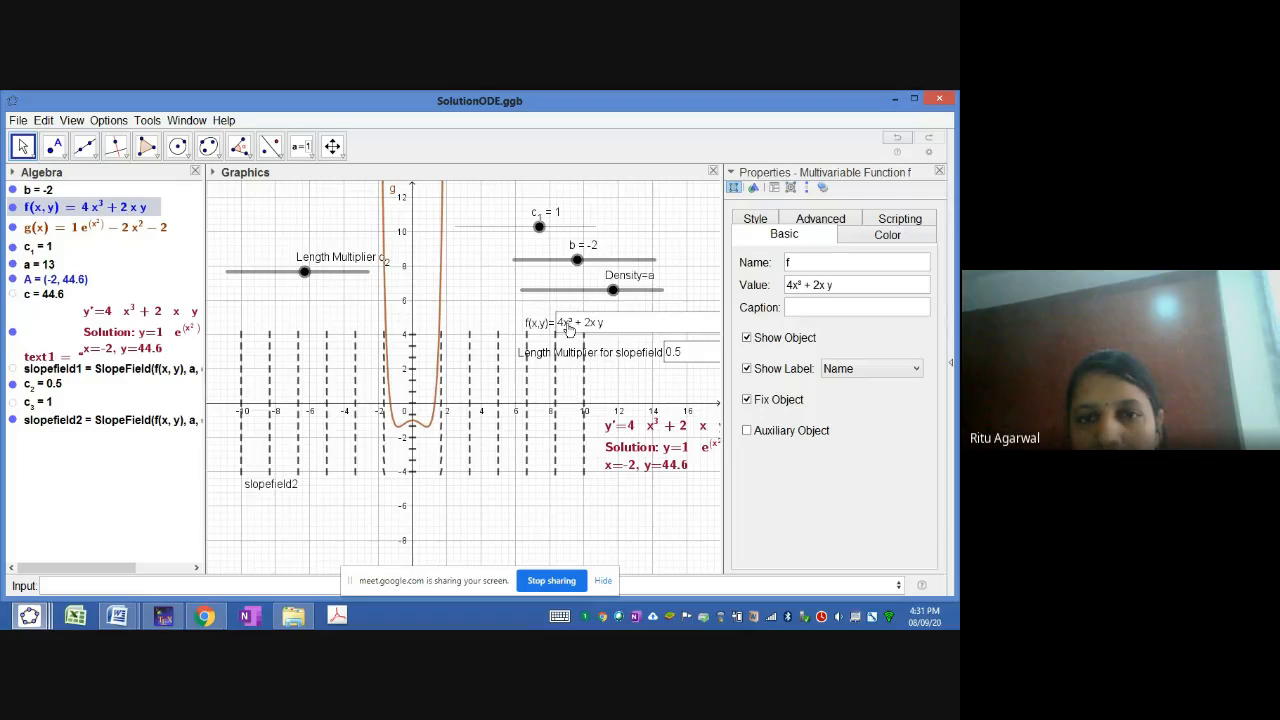
{"action": "left_click", "coordinate": [607, 328]}
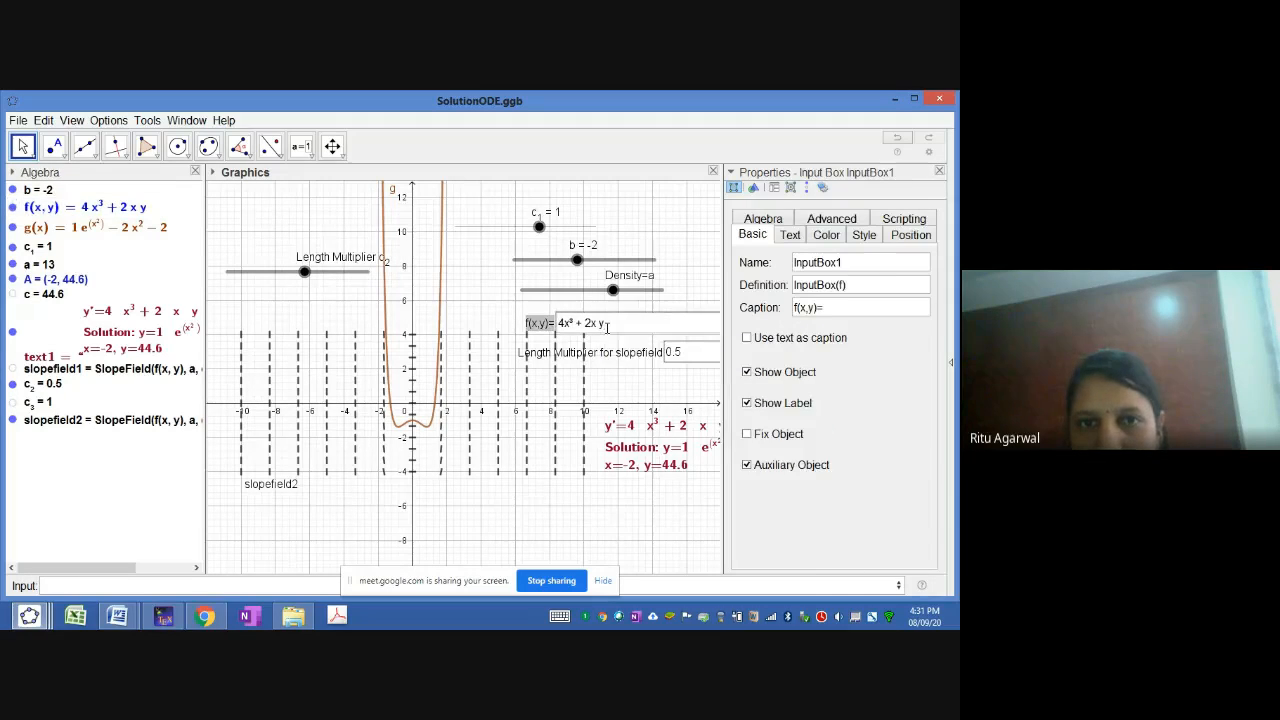
{"action": "left_click", "coordinate": [311, 155]}
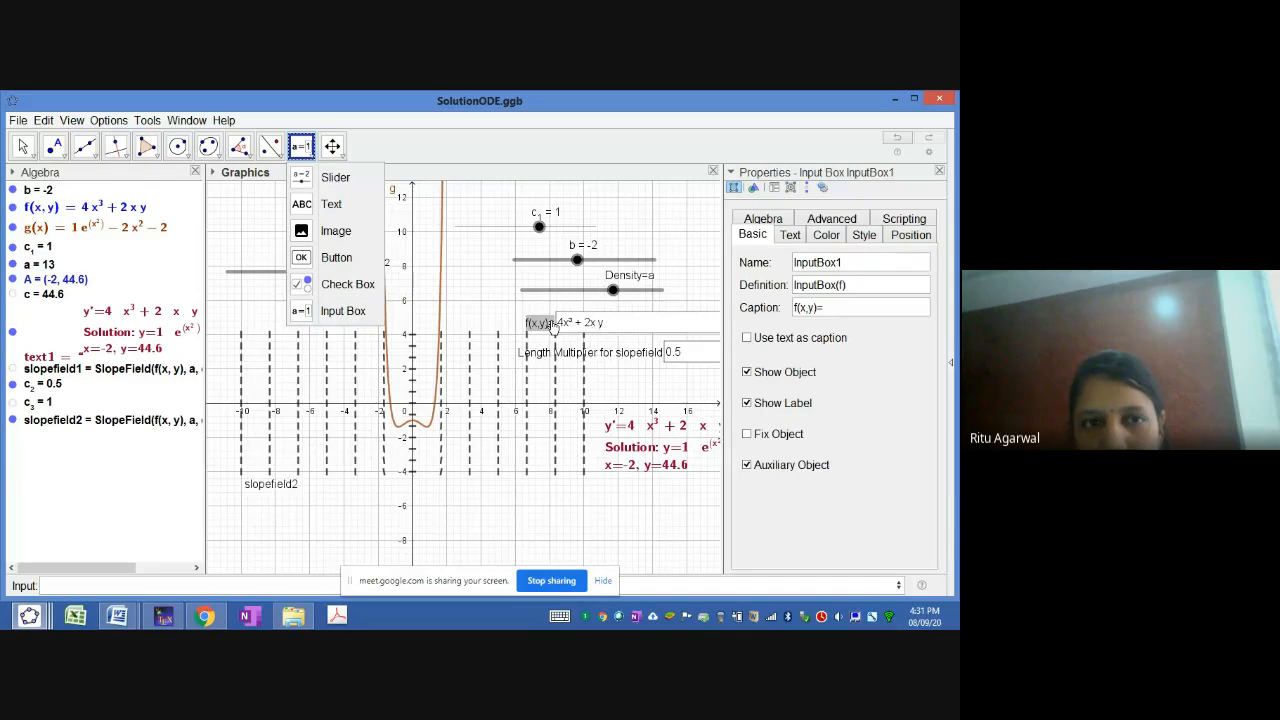
{"action": "left_click", "coordinate": [364, 313]}
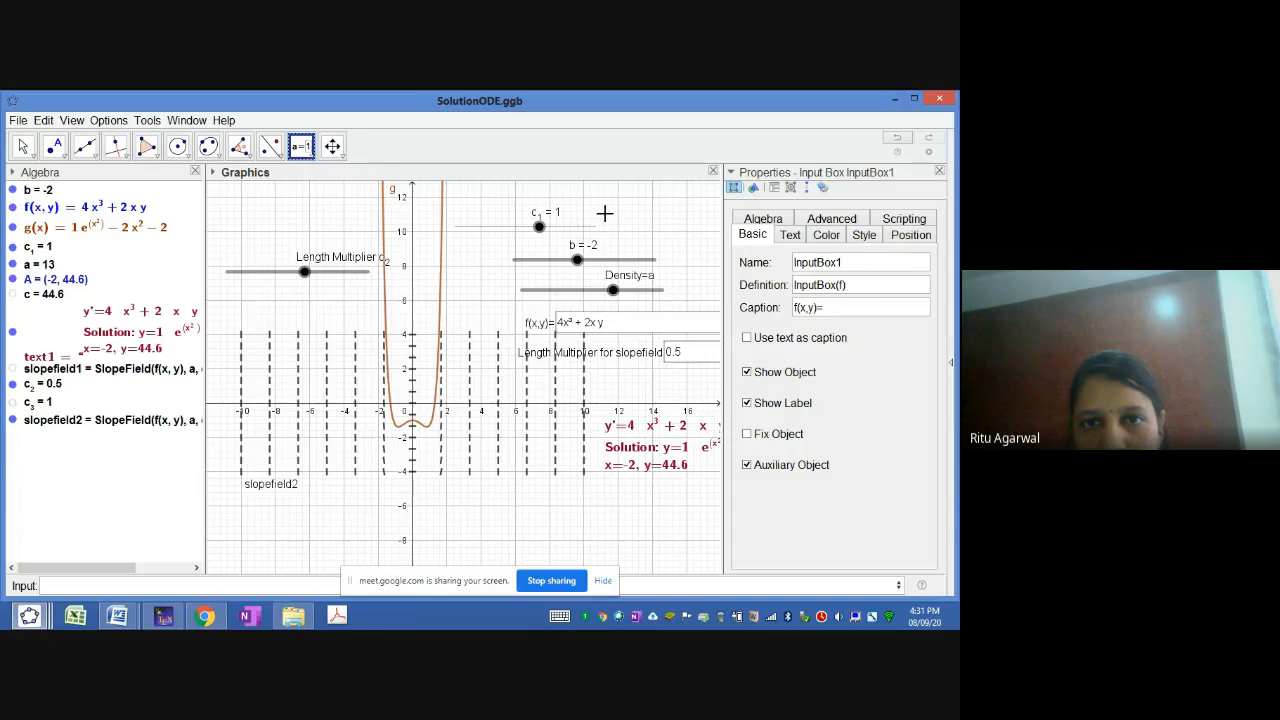
{"action": "left_click", "coordinate": [605, 219]}
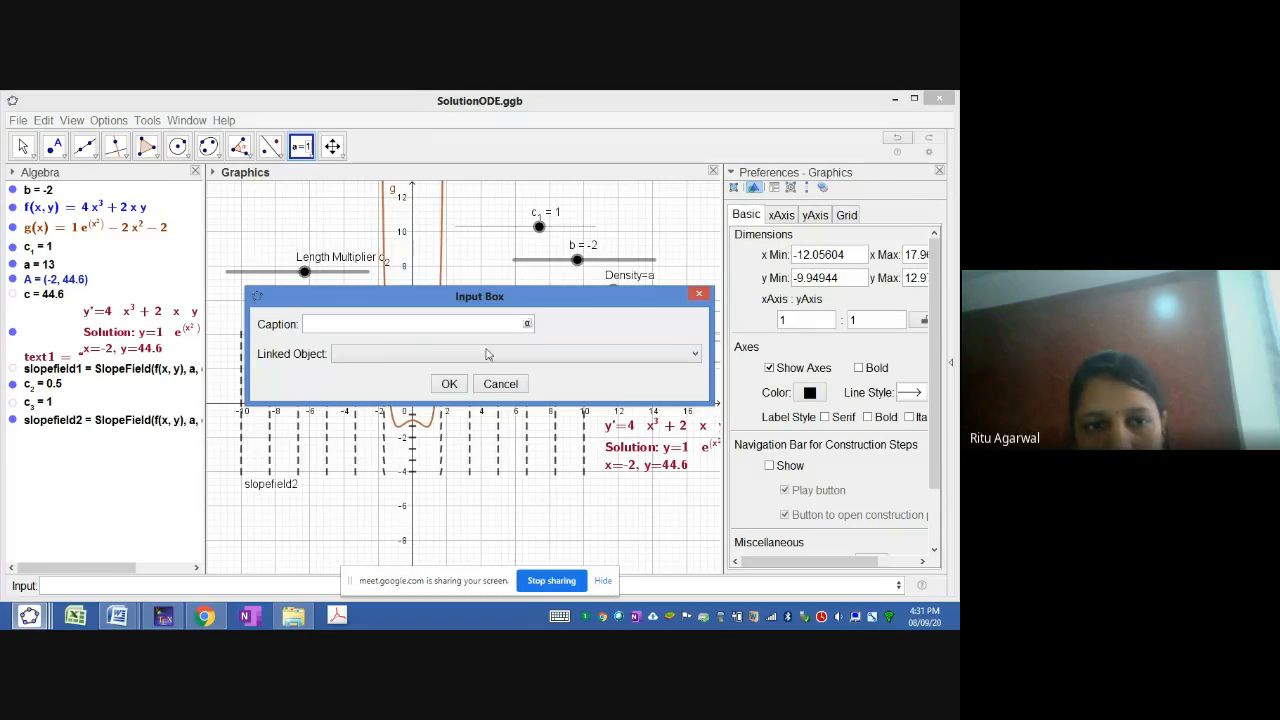
{"action": "left_click", "coordinate": [694, 353]}
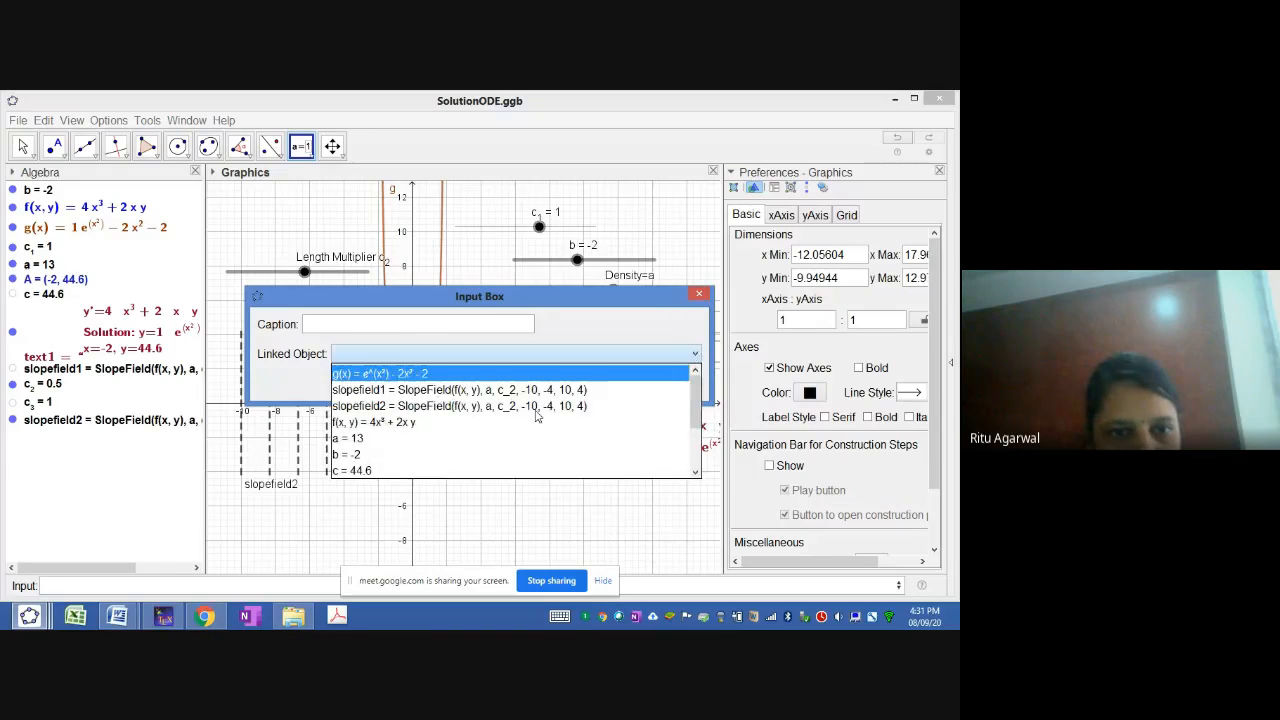
{"action": "left_click", "coordinate": [697, 290]}
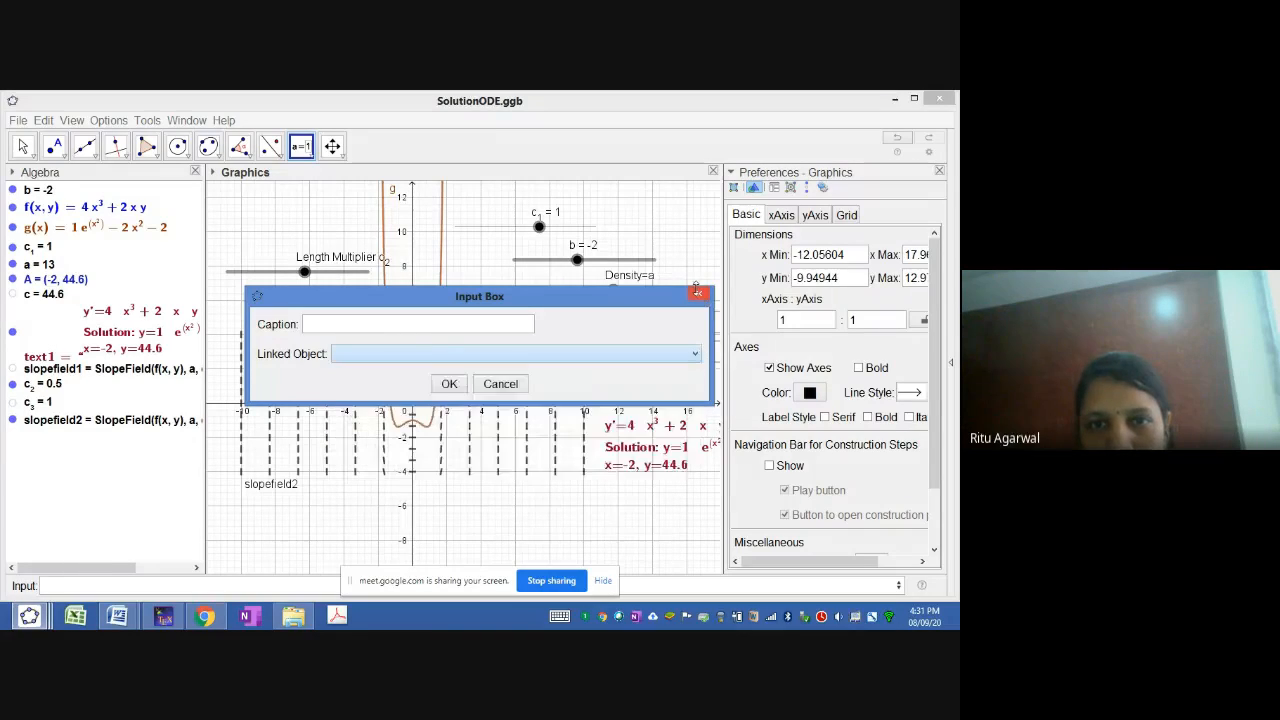
{"action": "left_click", "coordinate": [697, 290]}
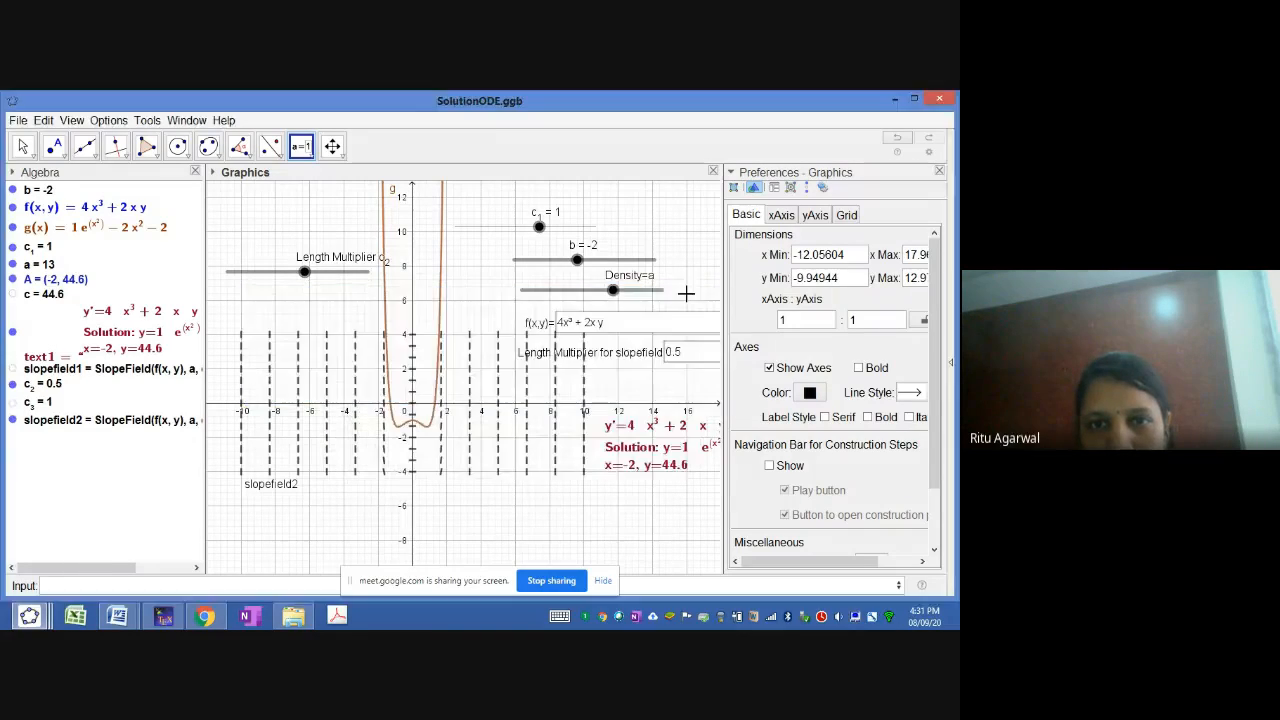
Step: Change the function in the f(x,y) input box to 4x^2 + 2x y
{"action": "left_click", "coordinate": [606, 322]}
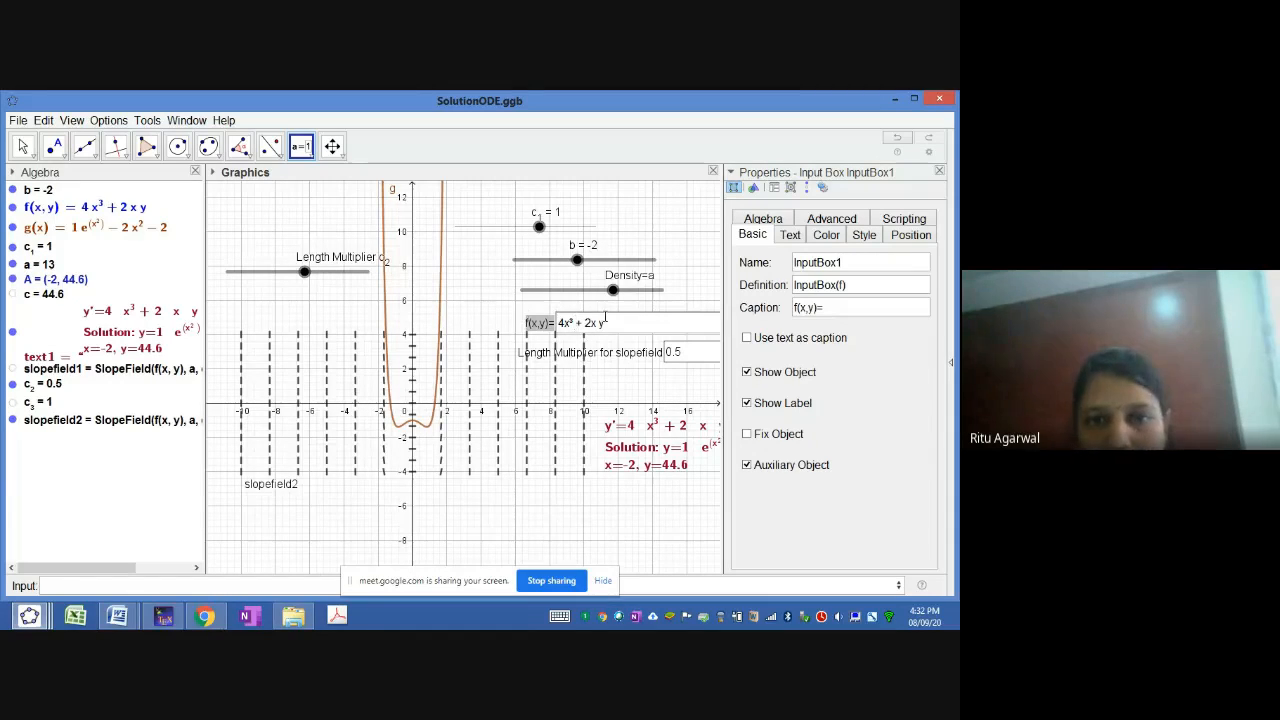
{"action": "key", "text": "BackSpace"}
{"action": "type", "text": "^2"}
{"action": "key", "text": "Return"}
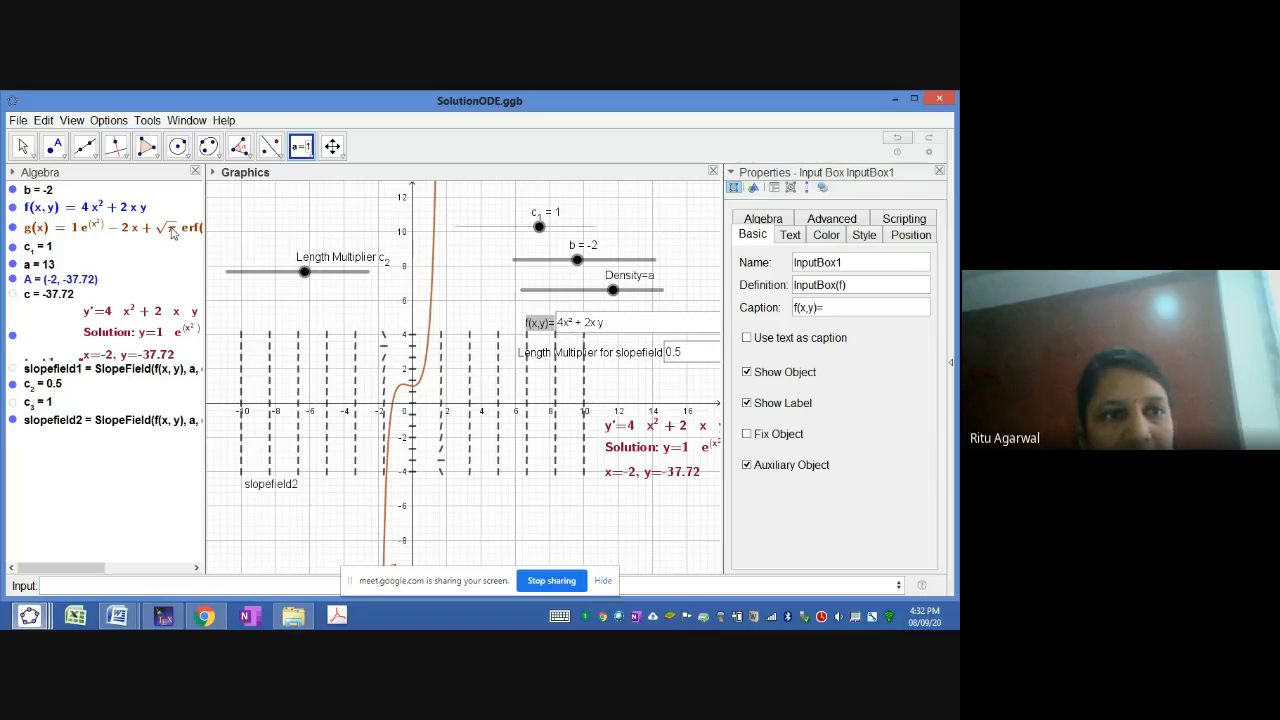
Step: Check how the solution function g is defined, and widen the Algebra view to fit its whole expression
{"action": "double_click", "coordinate": [129, 236]}
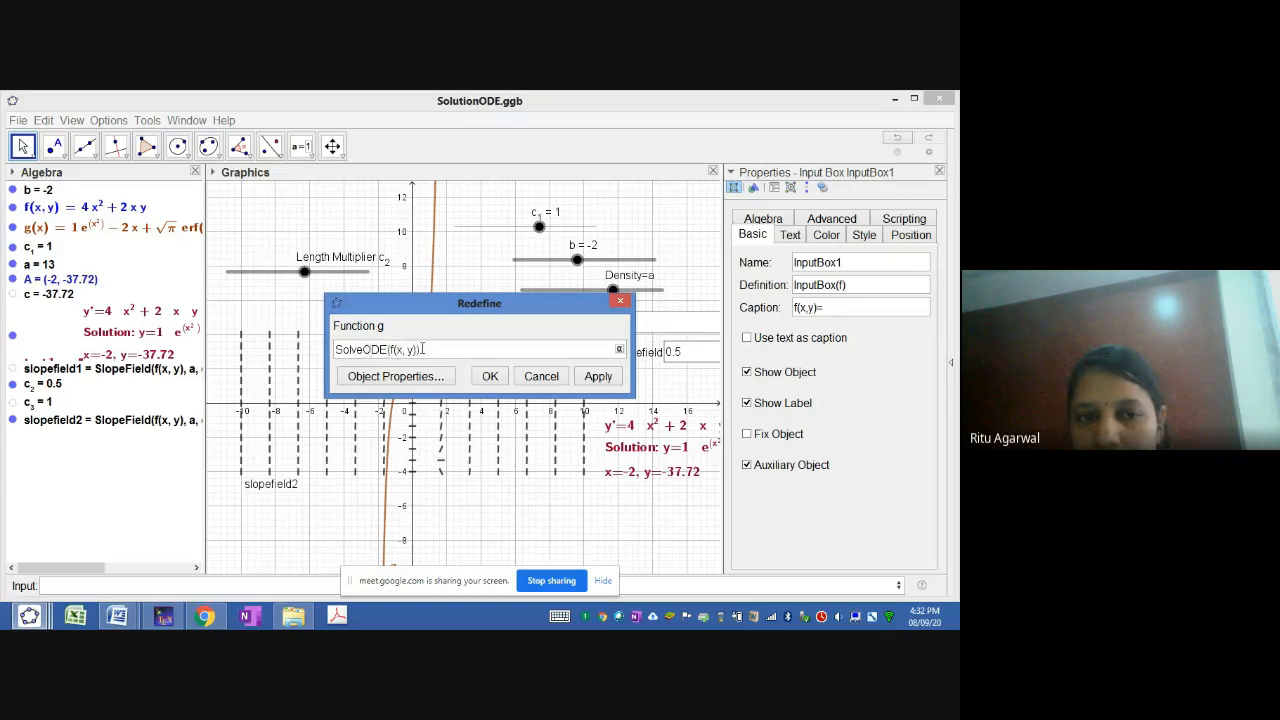
{"action": "left_click", "coordinate": [488, 376]}
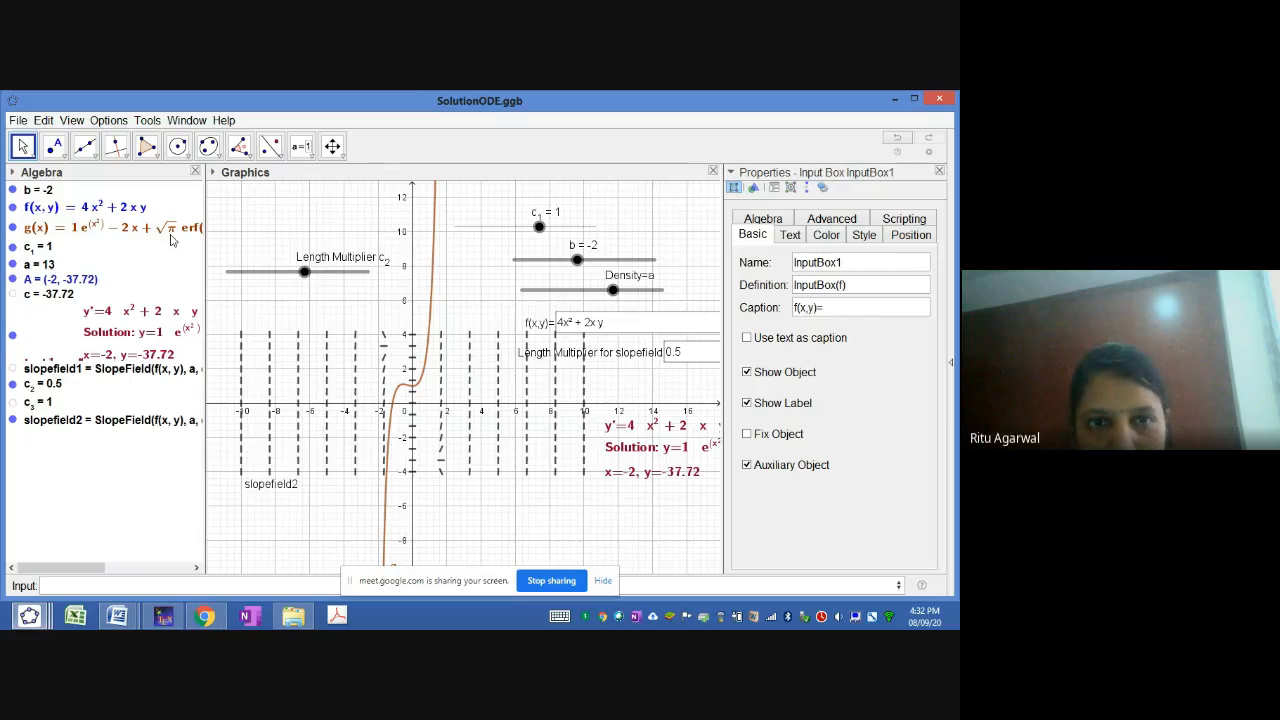
{"action": "double_click", "coordinate": [125, 228]}
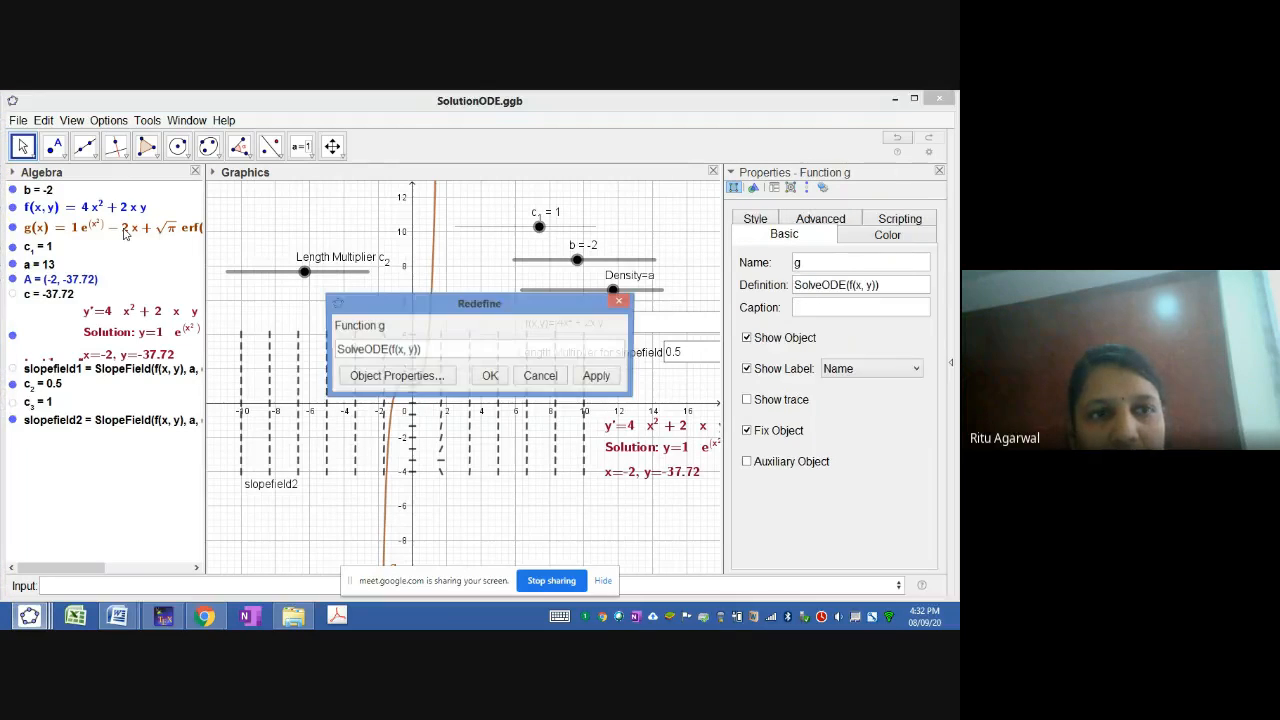
{"action": "left_click", "coordinate": [488, 377]}
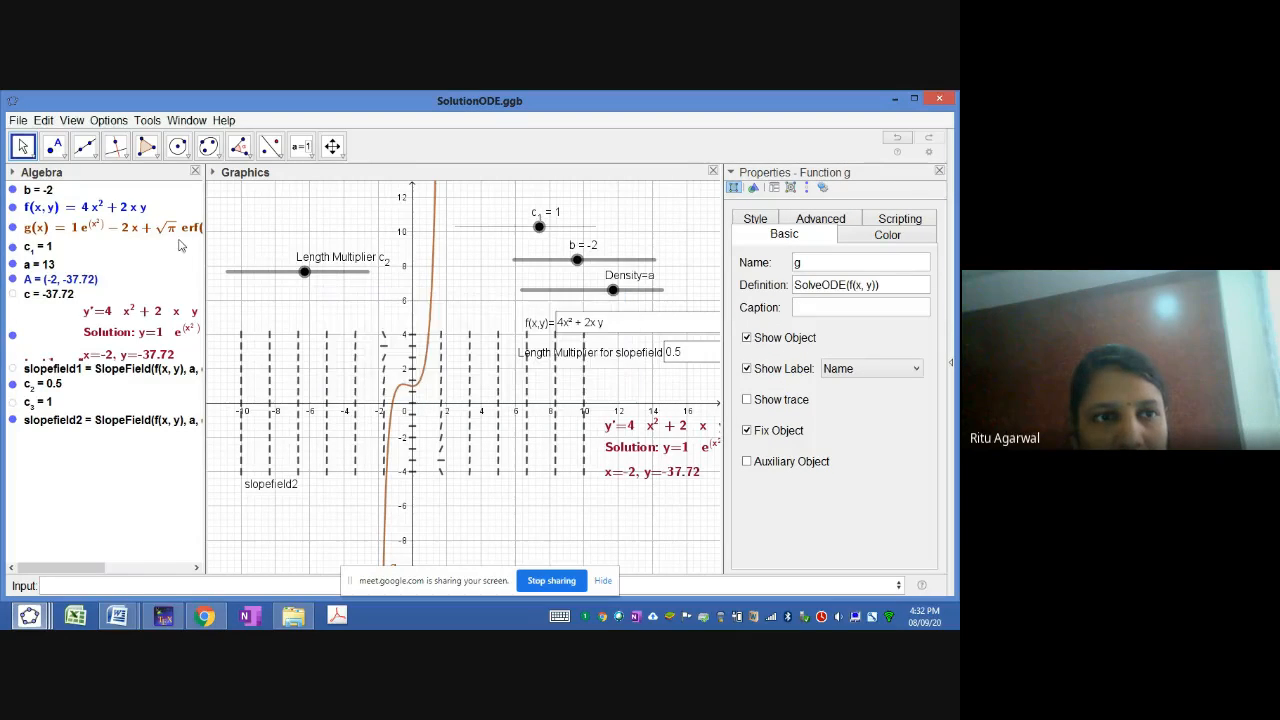
{"action": "left_click_drag", "start_coordinate": [206, 252], "coordinate": [290, 253]}
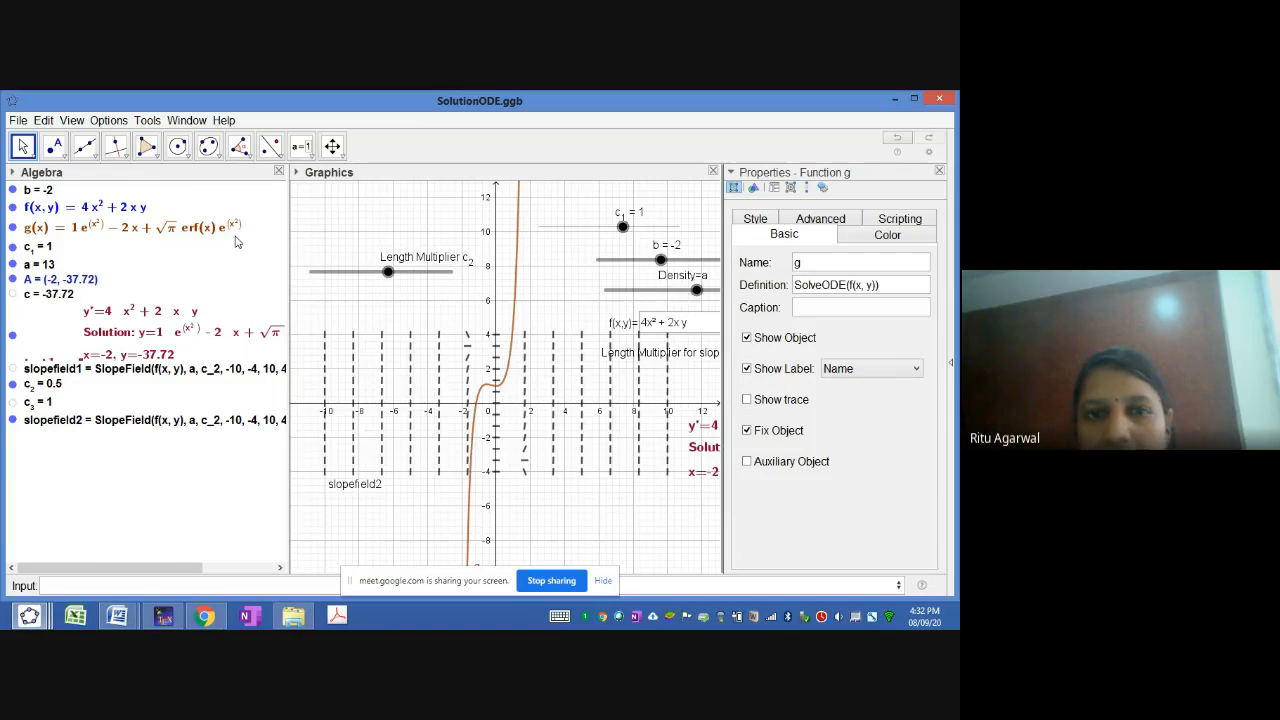
Step: Examine the properties of the numbers c_1 and a, point A, function g, text1 and slopefield1
{"action": "left_click", "coordinate": [50, 252]}
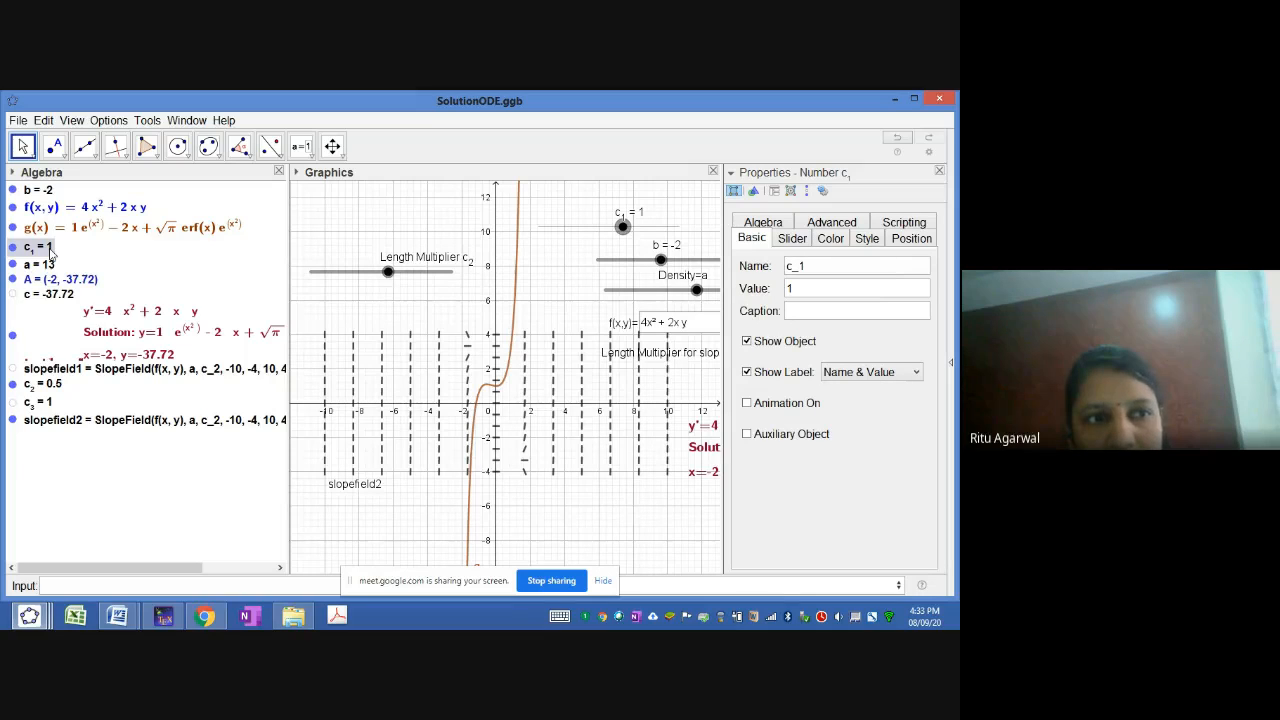
{"action": "double_click", "coordinate": [50, 250]}
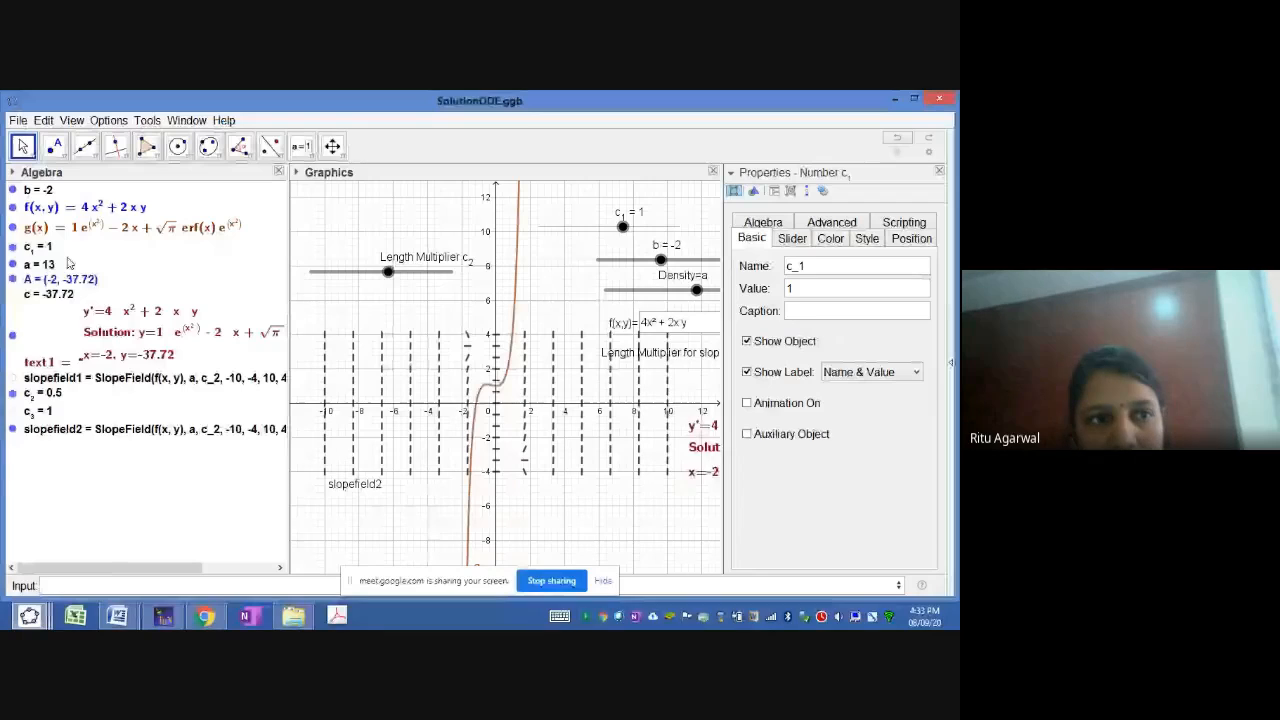
{"action": "left_click", "coordinate": [69, 263]}
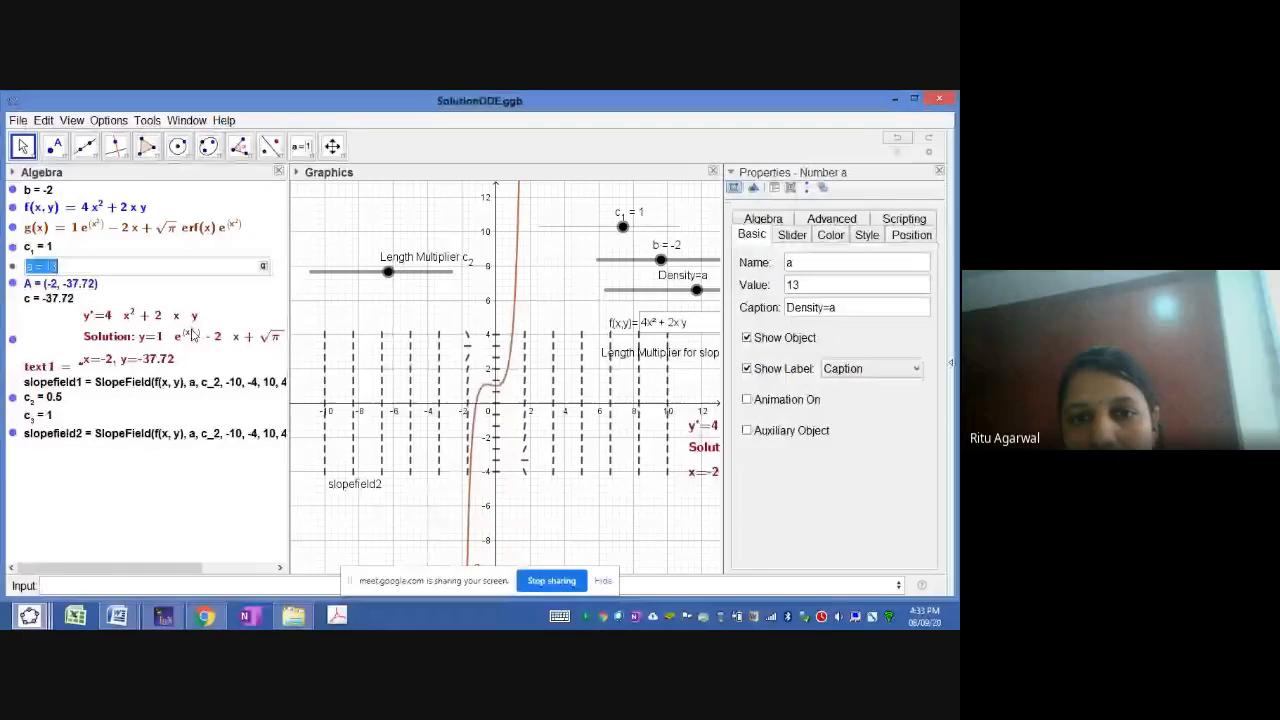
{"action": "left_click", "coordinate": [190, 328]}
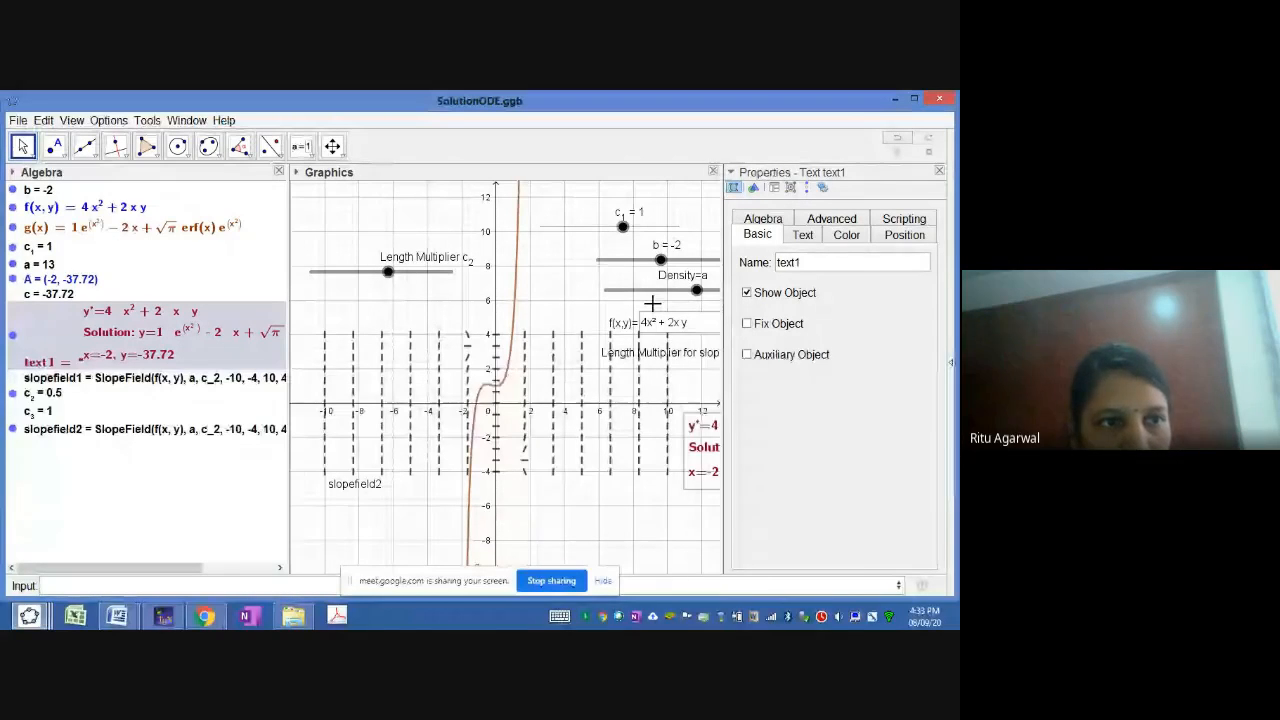
{"action": "left_click", "coordinate": [86, 283]}
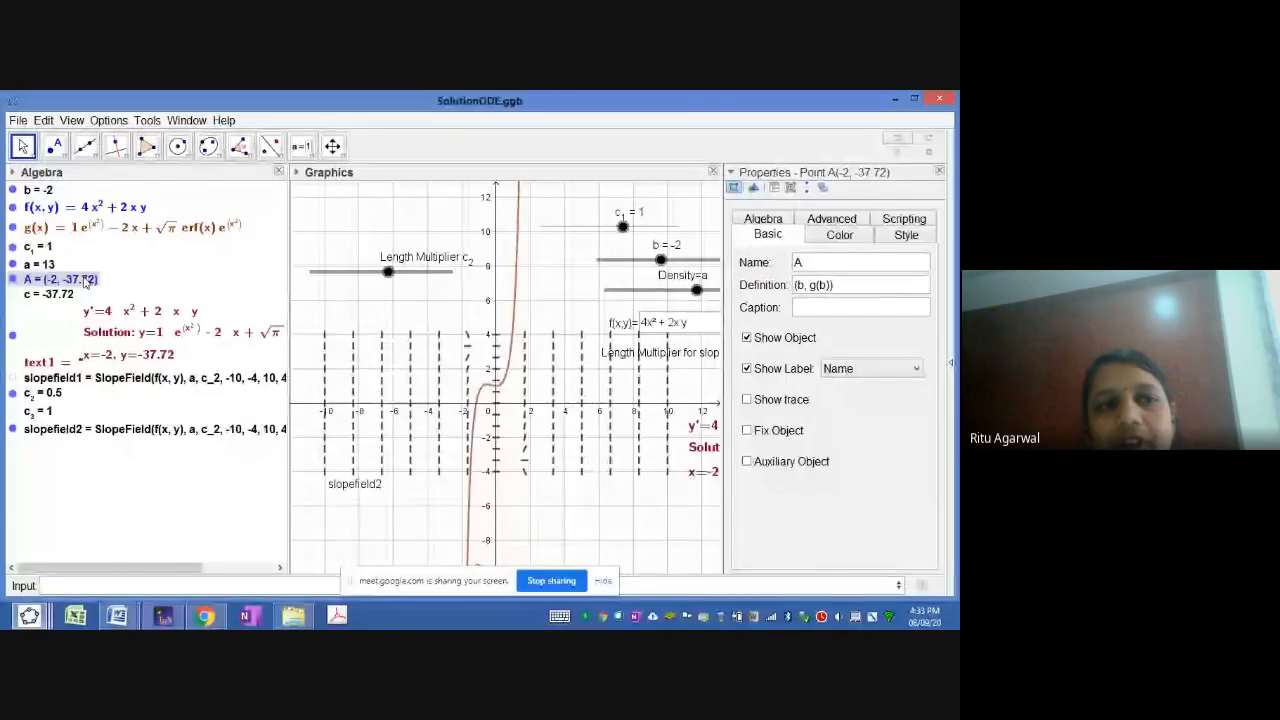
{"action": "left_click", "coordinate": [126, 234]}
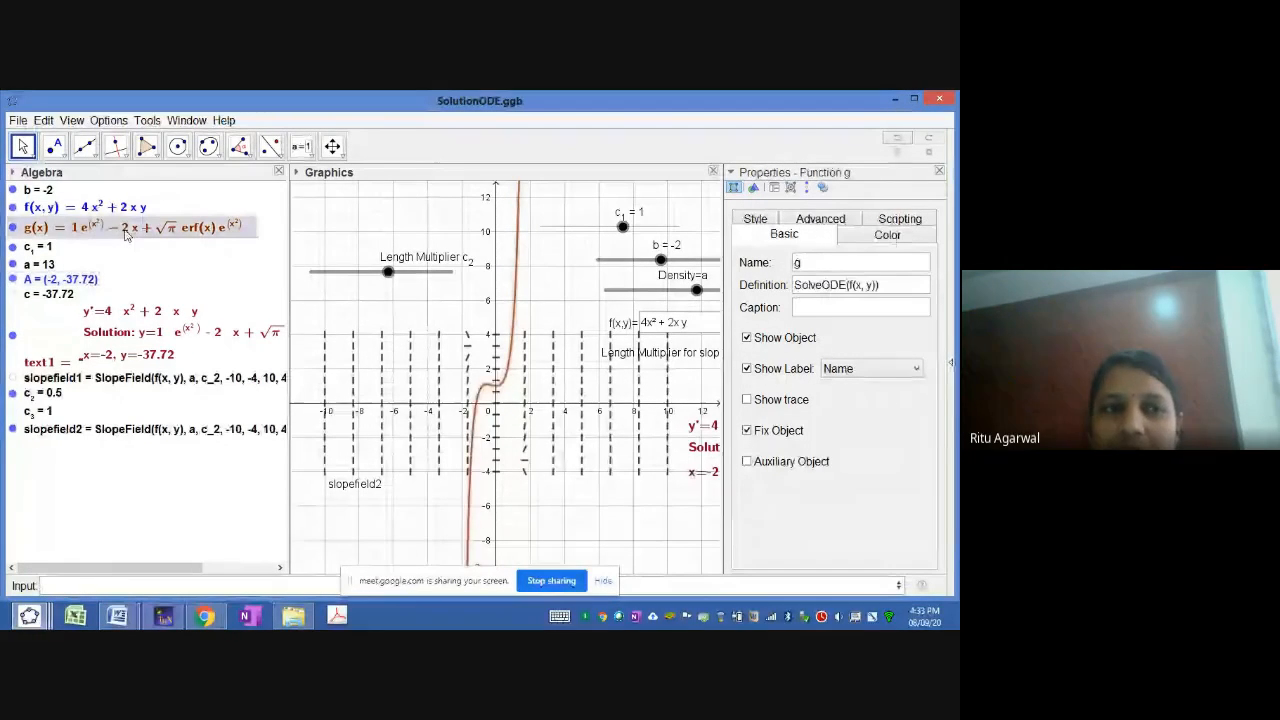
{"action": "left_click", "coordinate": [67, 281]}
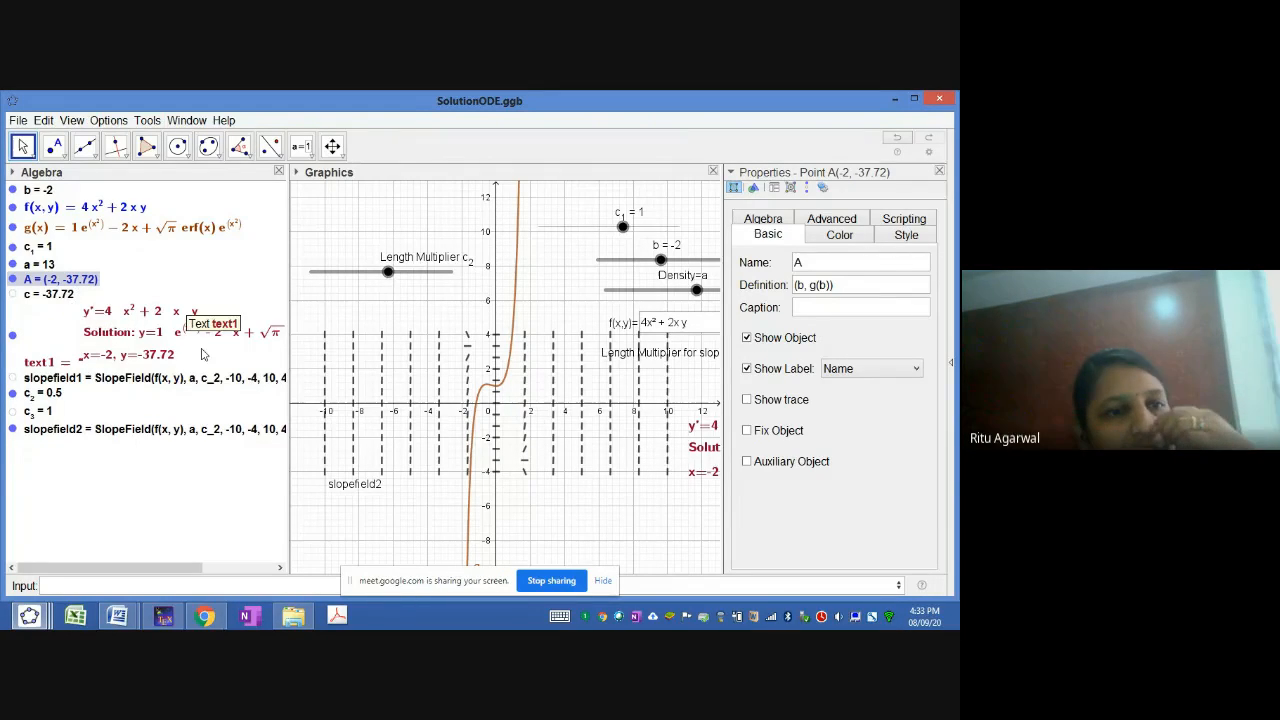
{"action": "left_click", "coordinate": [140, 362]}
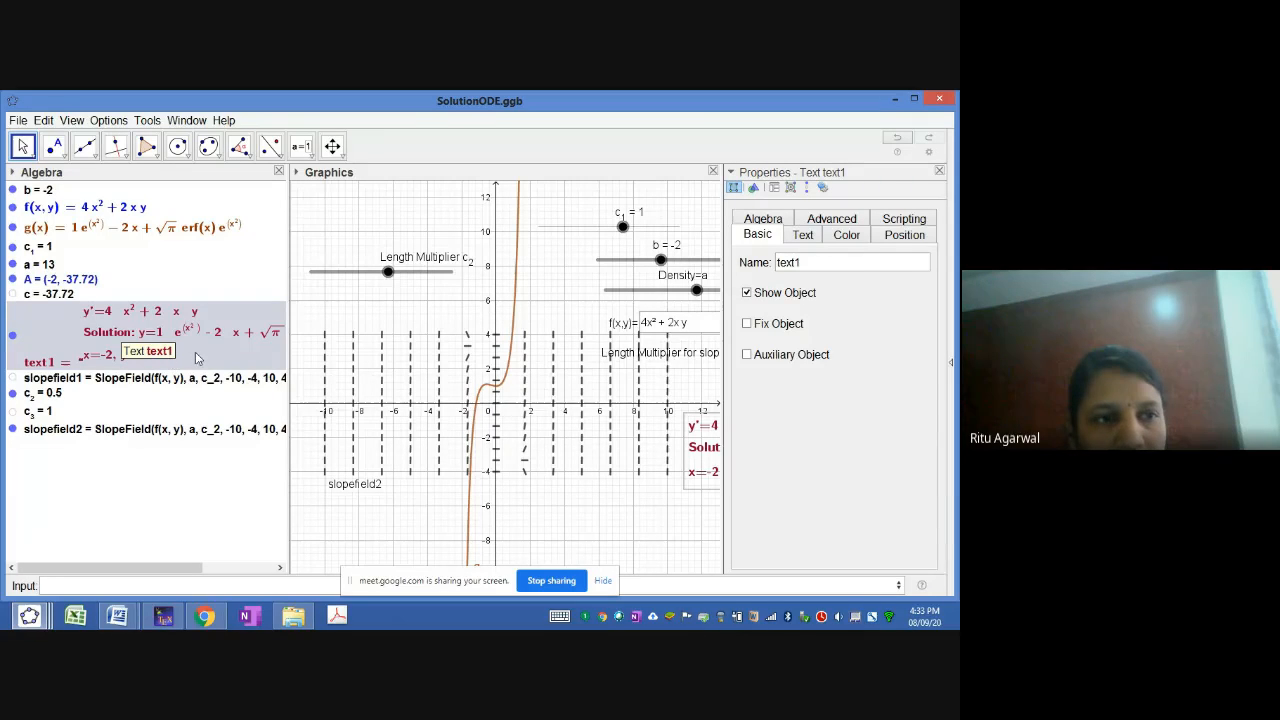
{"action": "left_click", "coordinate": [122, 381]}
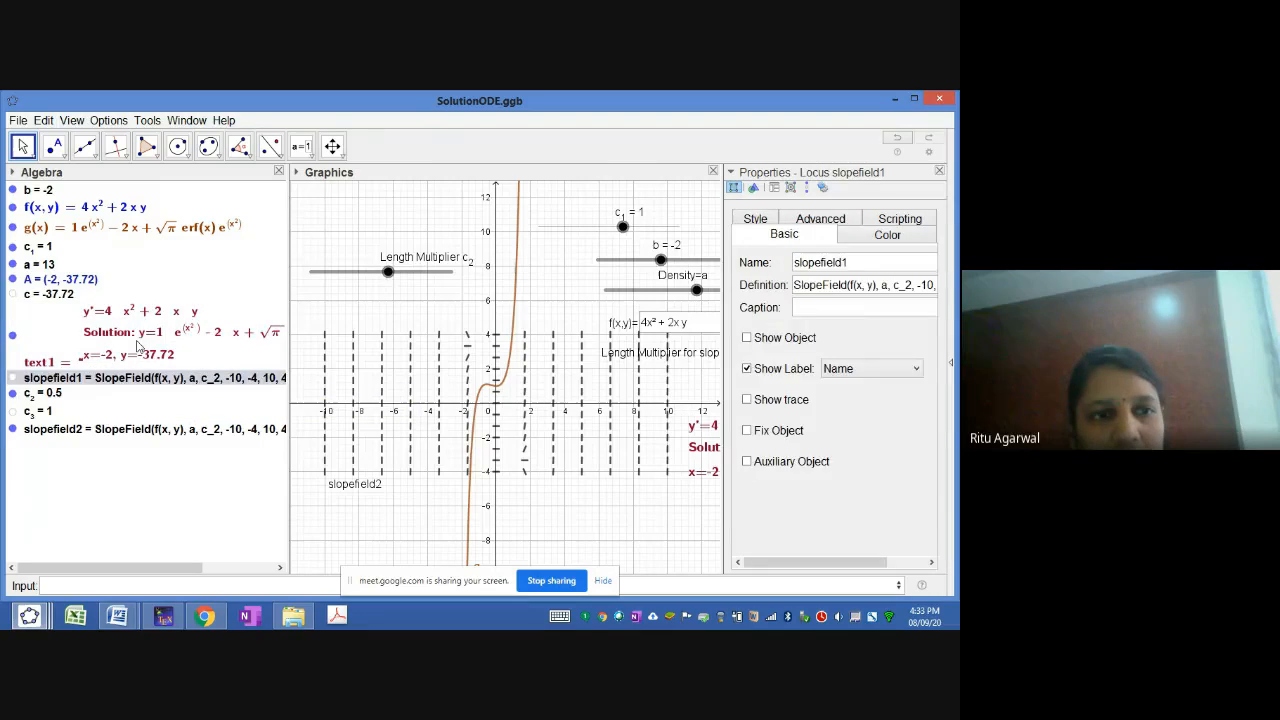
{"action": "left_click", "coordinate": [138, 344]}
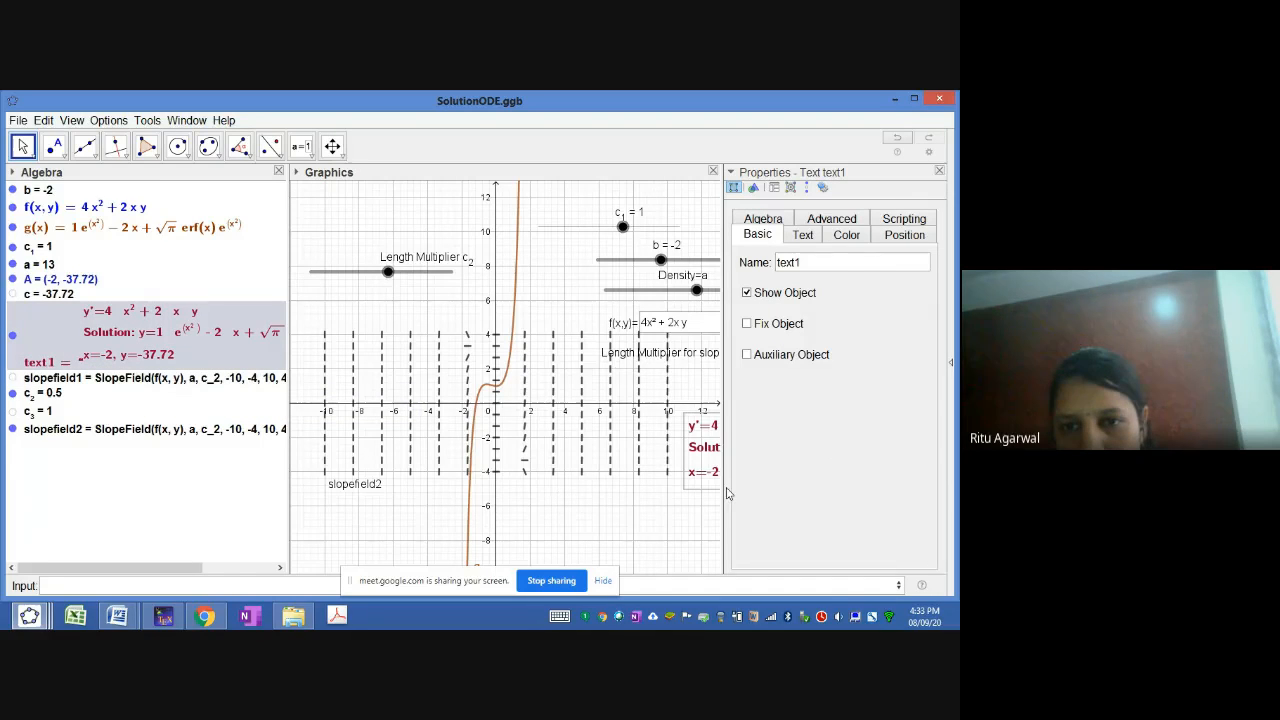
Step: Enlarge the Graphics view to fit the solution text, and try slider b at -6 before setting it to 1
{"action": "left_click_drag", "start_coordinate": [725, 490], "coordinate": [860, 465]}
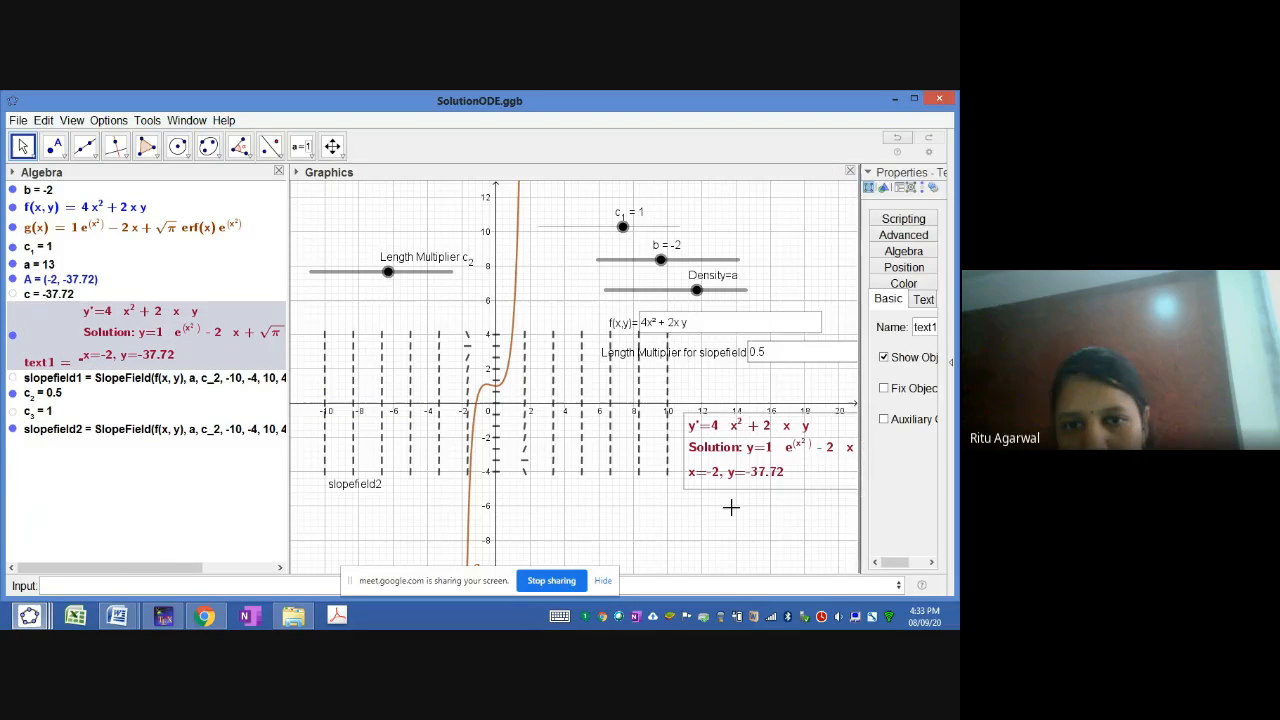
{"action": "left_click_drag", "start_coordinate": [507, 497], "coordinate": [480, 488]}
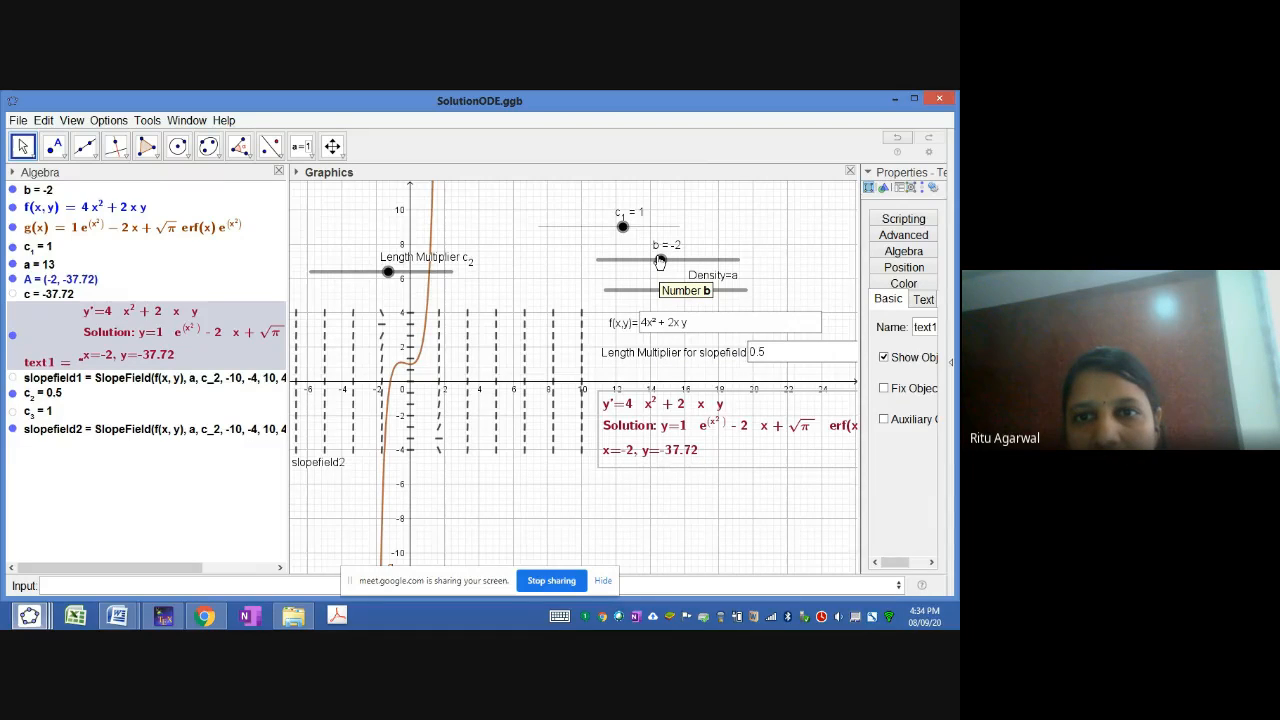
{"action": "mouse_move", "coordinate": [660, 262]}
{"action": "left_mouse_down"}
{"action": "mouse_move", "coordinate": [684, 260]}
{"action": "mouse_move", "coordinate": [647, 262]}
{"action": "left_mouse_up"}
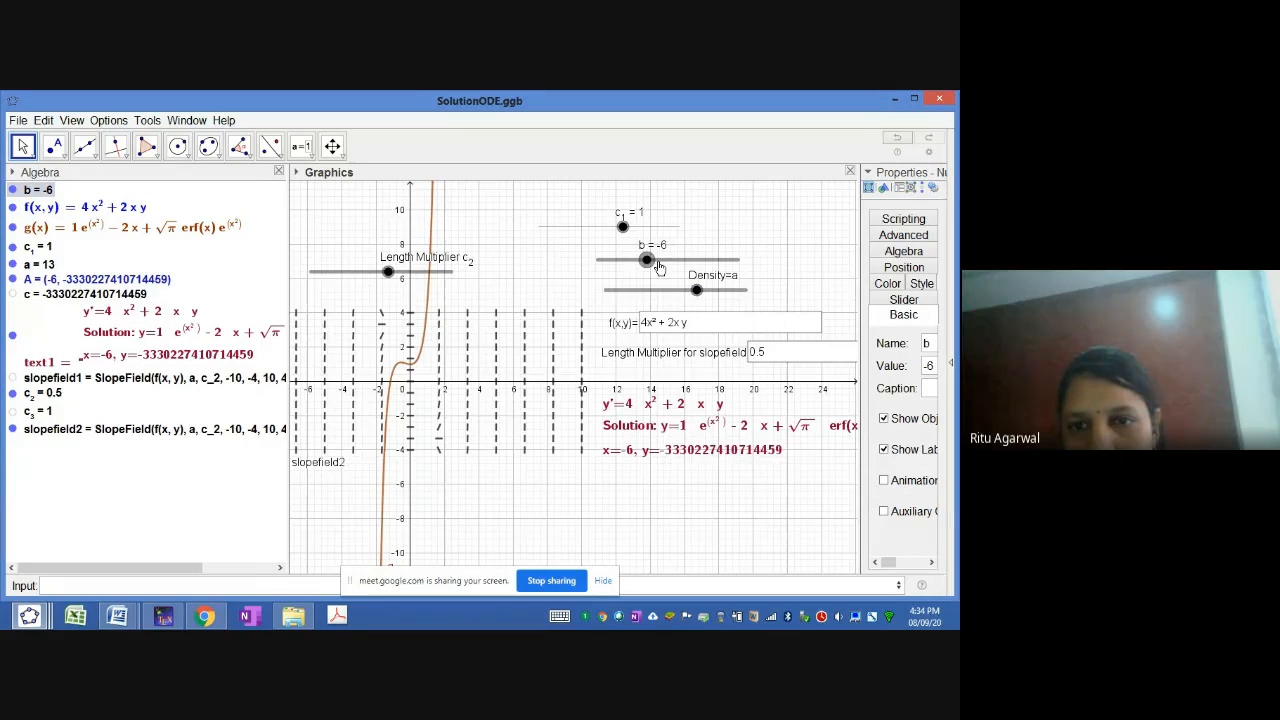
{"action": "left_click_drag", "start_coordinate": [650, 259], "coordinate": [674, 262]}
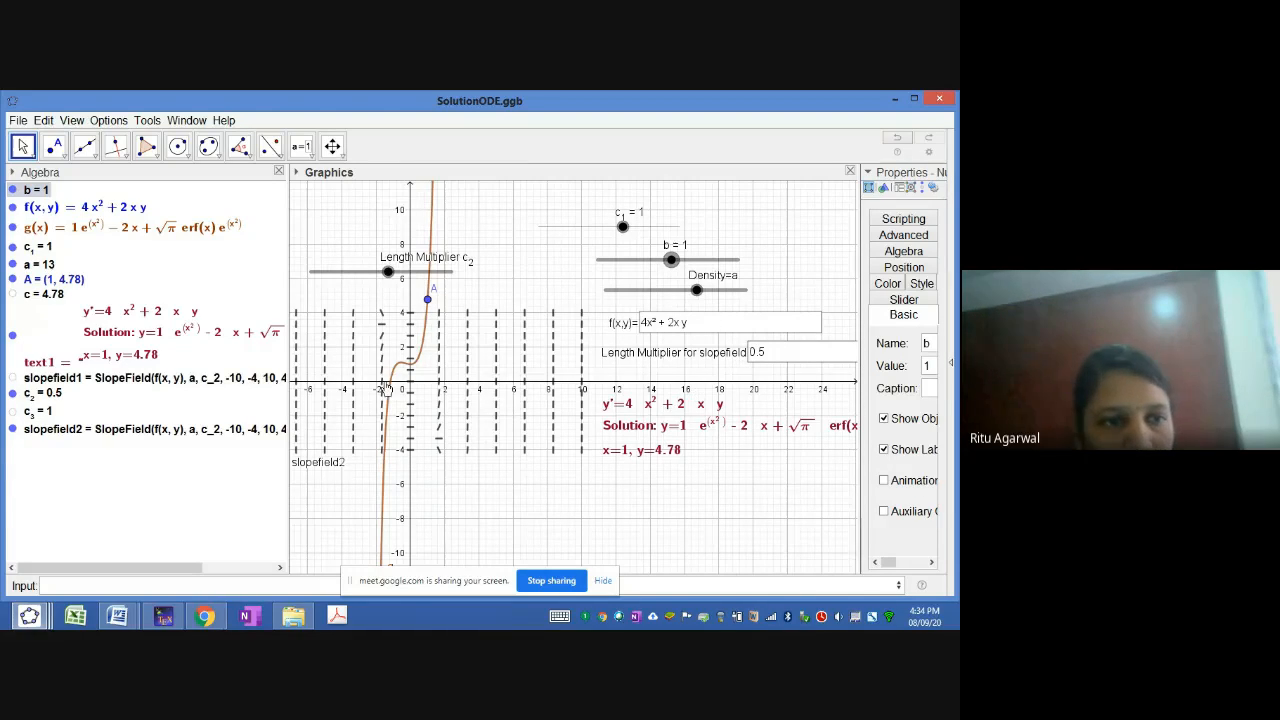
Step: Examine the arguments of the SlopeField command in slopefield1's definition: the function, density, length multiplier and range limits
{"action": "left_click", "coordinate": [154, 378]}
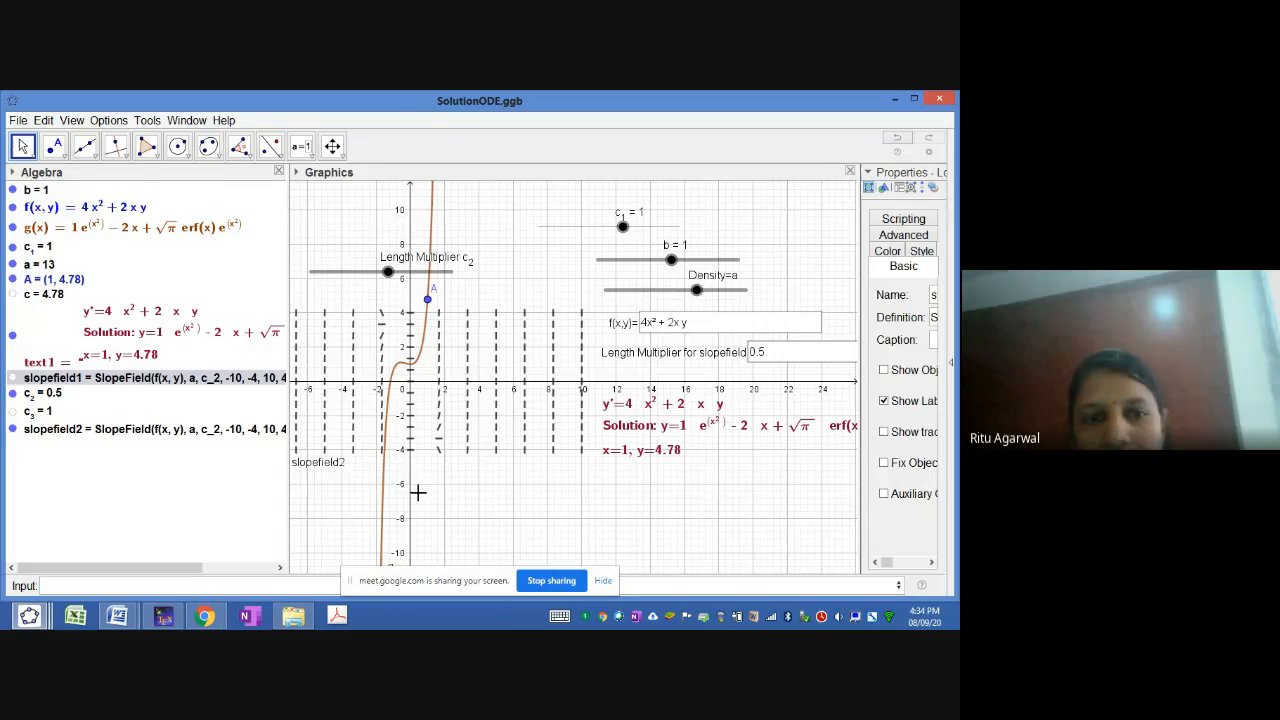
{"action": "left_click_drag", "start_coordinate": [422, 465], "coordinate": [484, 464]}
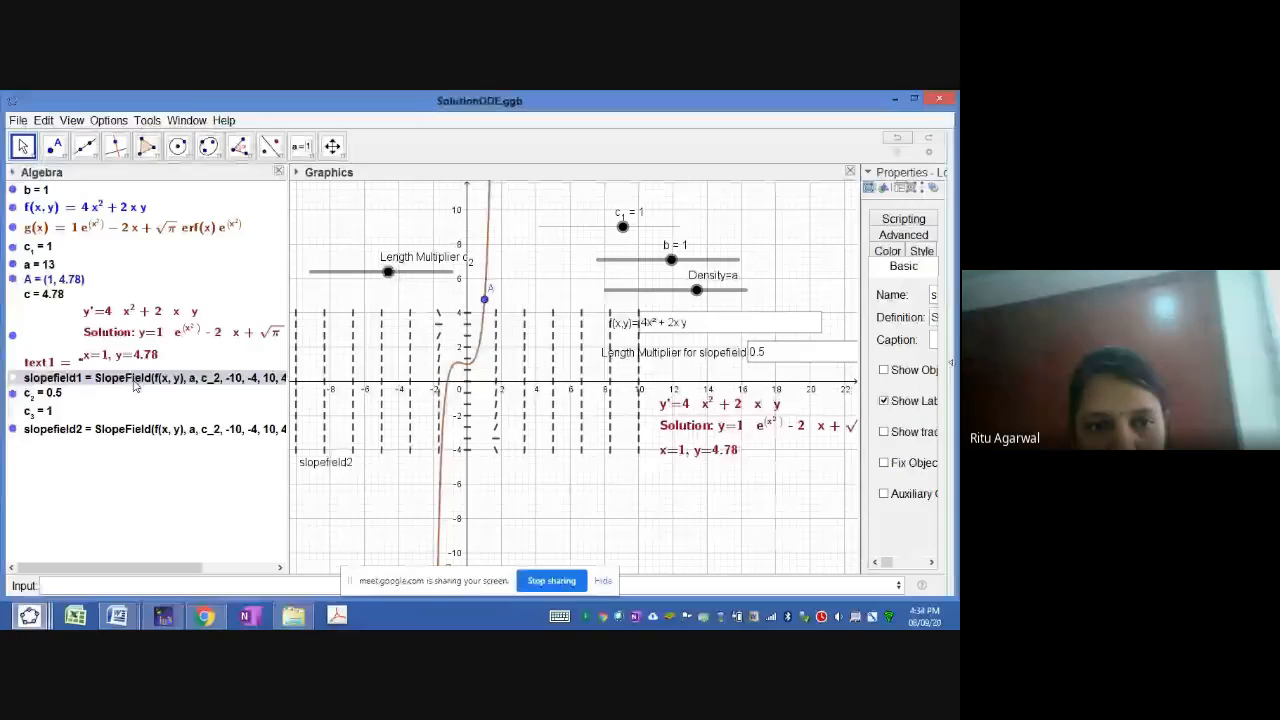
{"action": "double_click", "coordinate": [530, 388]}
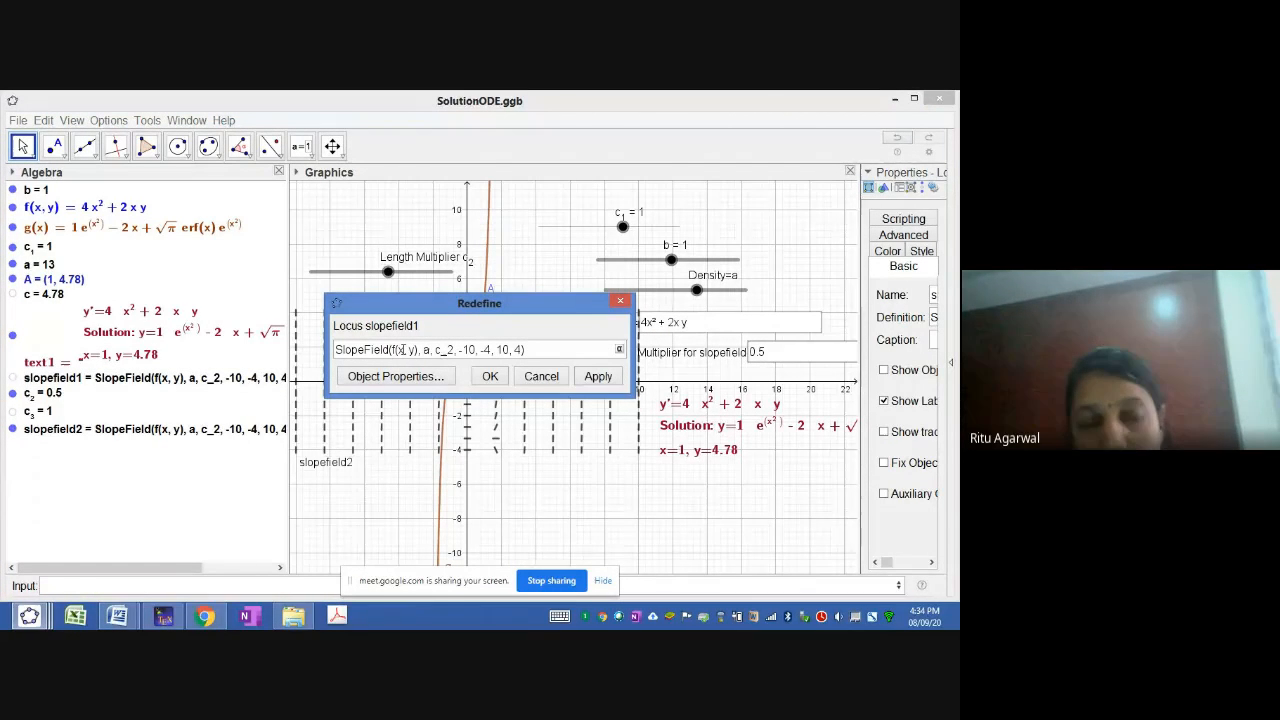
{"action": "left_click_drag", "start_coordinate": [392, 349], "coordinate": [416, 349]}
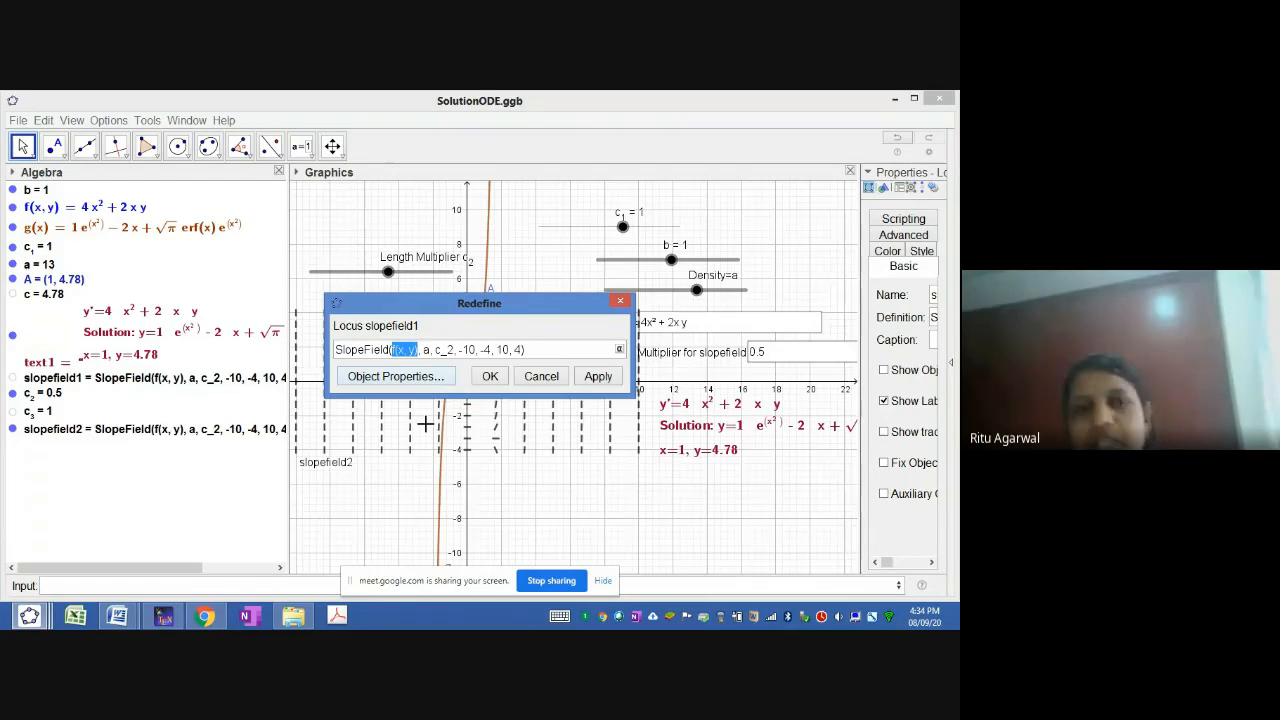
{"action": "left_click", "coordinate": [427, 350]}
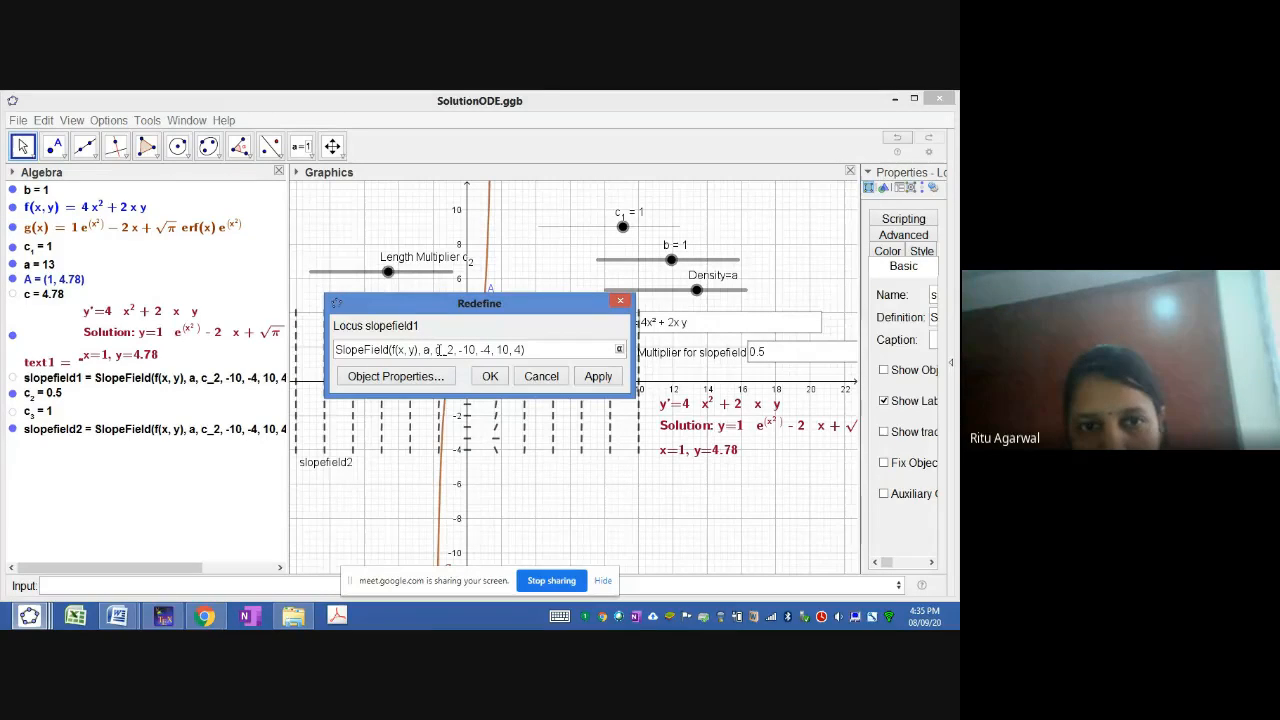
{"action": "left_click_drag", "start_coordinate": [441, 350], "coordinate": [453, 350]}
{"action": "left_click", "coordinate": [453, 350]}
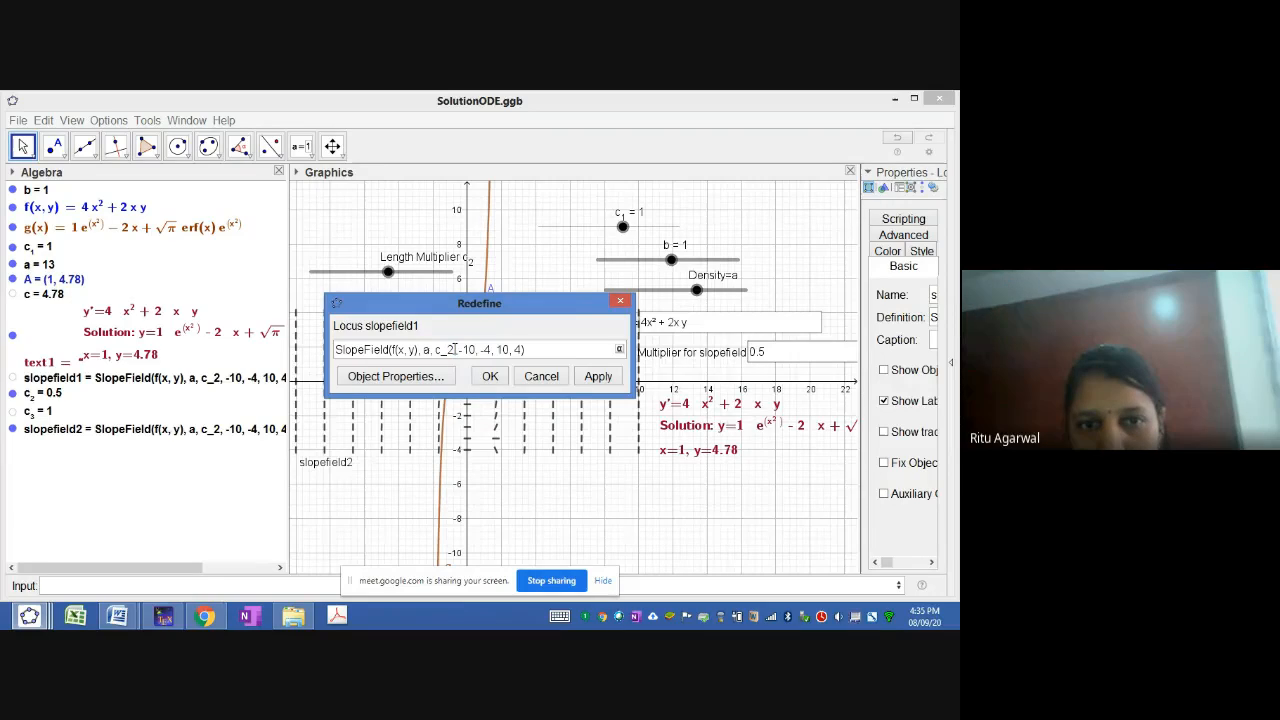
{"action": "left_click_drag", "start_coordinate": [460, 349], "coordinate": [522, 349]}
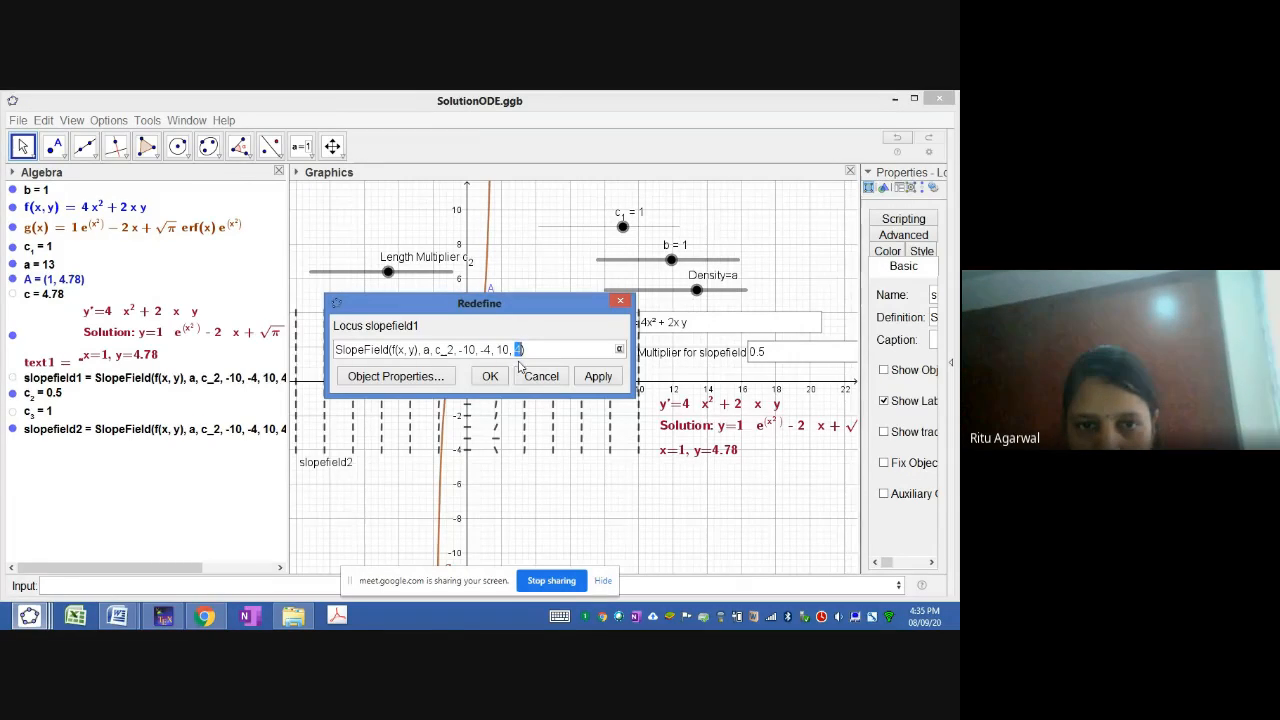
{"action": "left_click", "coordinate": [491, 376]}
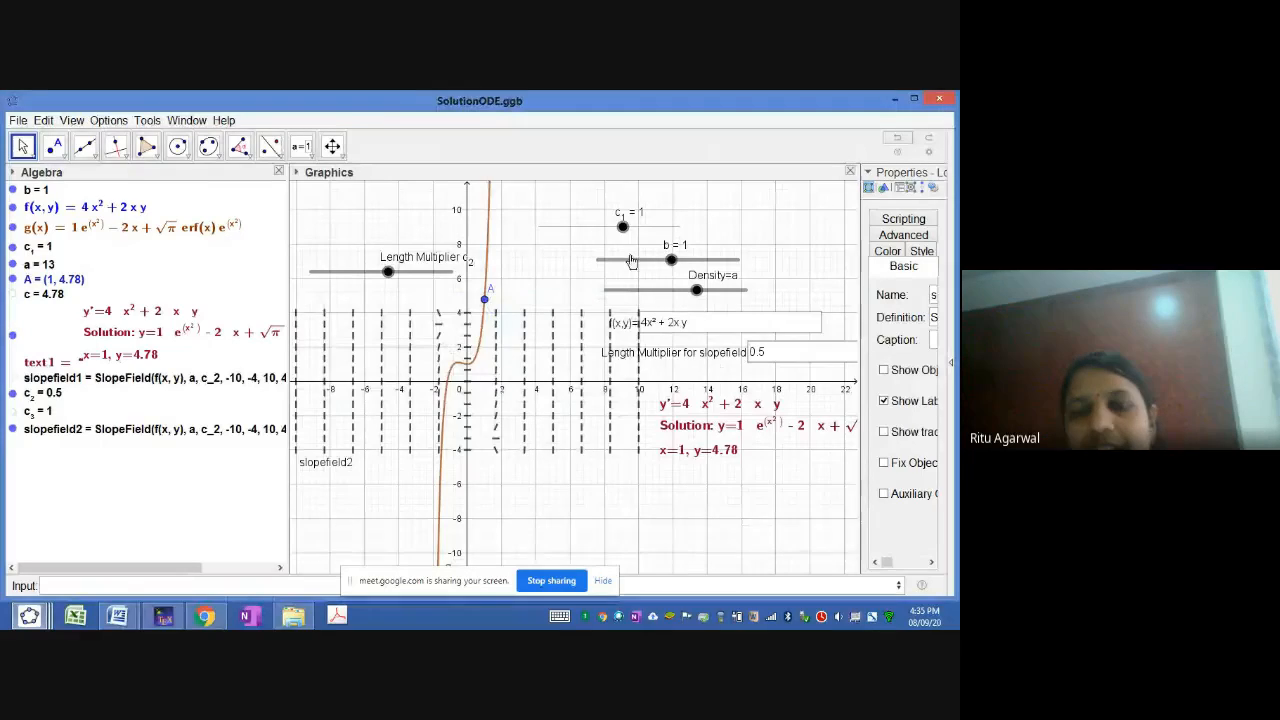
Step: Try the slope field density slider a at 3 before setting it to 12
{"action": "left_click", "coordinate": [696, 292]}
{"action": "left_click_drag", "start_coordinate": [696, 294], "coordinate": [630, 308]}
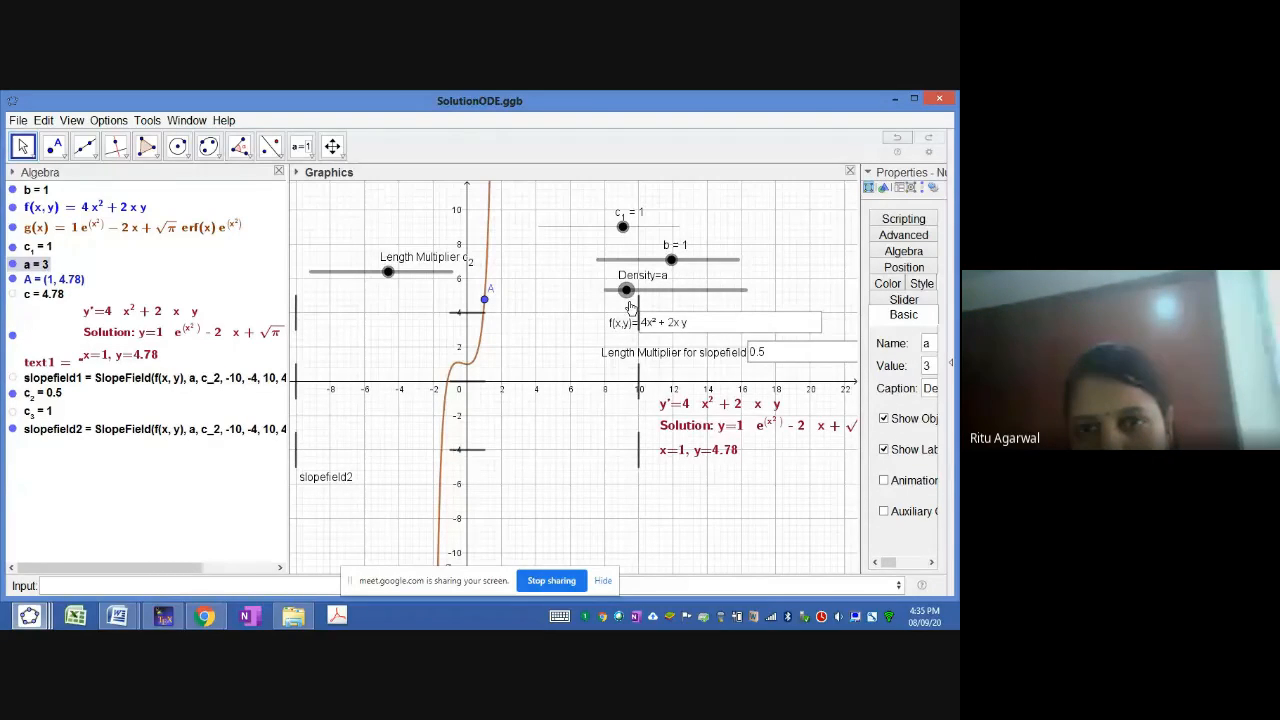
{"action": "left_click_drag", "start_coordinate": [630, 308], "coordinate": [690, 305]}
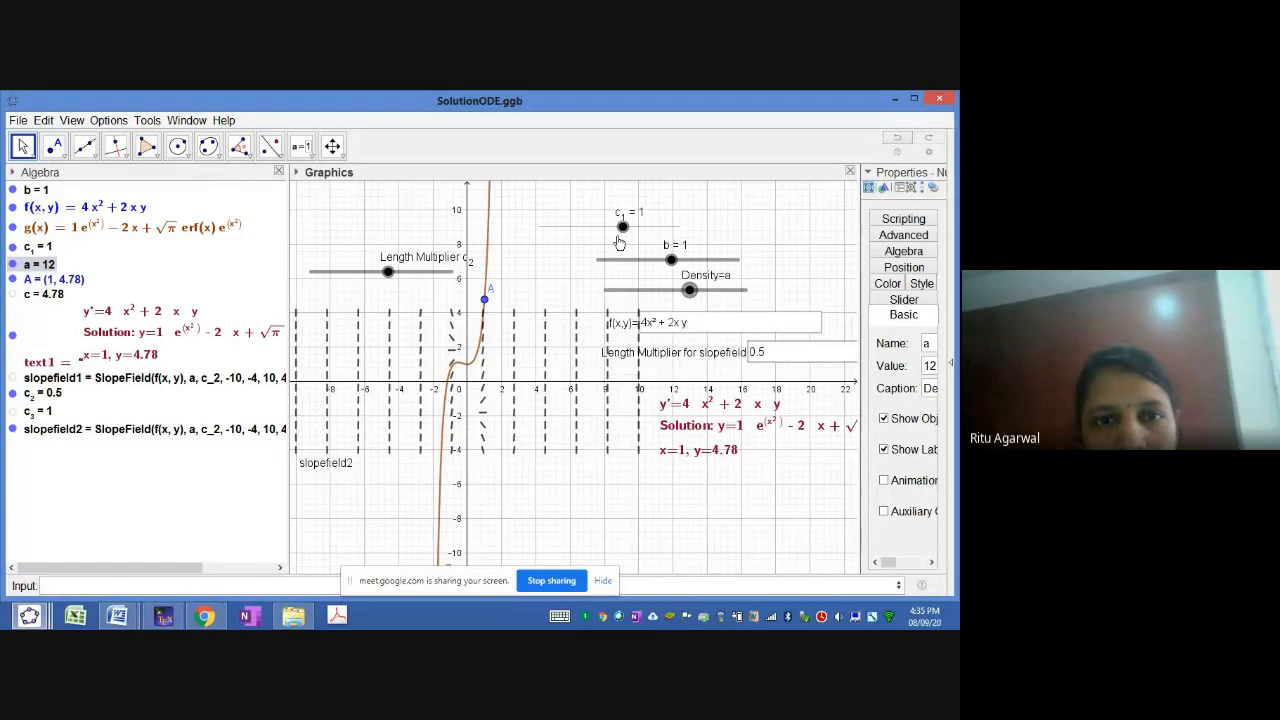
Step: Try the length multiplier slider c_2 at 2.5 and 0 before setting it to 0.9
{"action": "left_click_drag", "start_coordinate": [388, 276], "coordinate": [416, 273]}
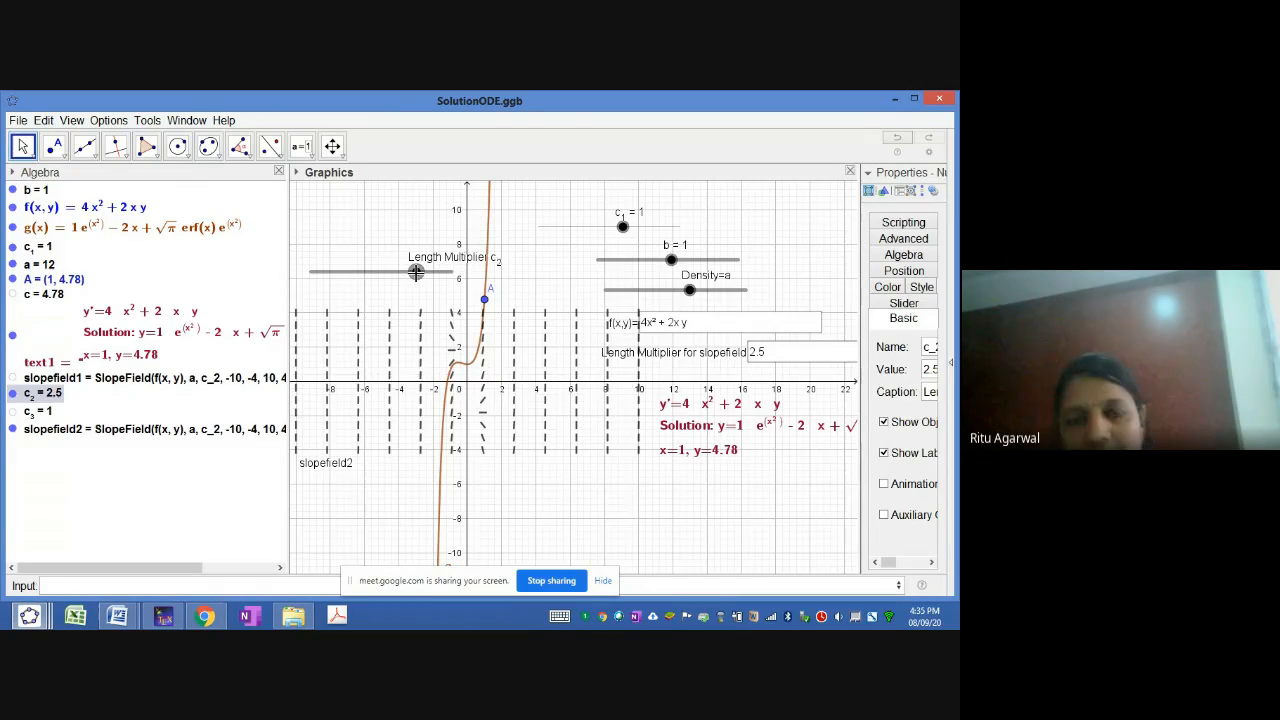
{"action": "left_click_drag", "start_coordinate": [416, 272], "coordinate": [381, 280]}
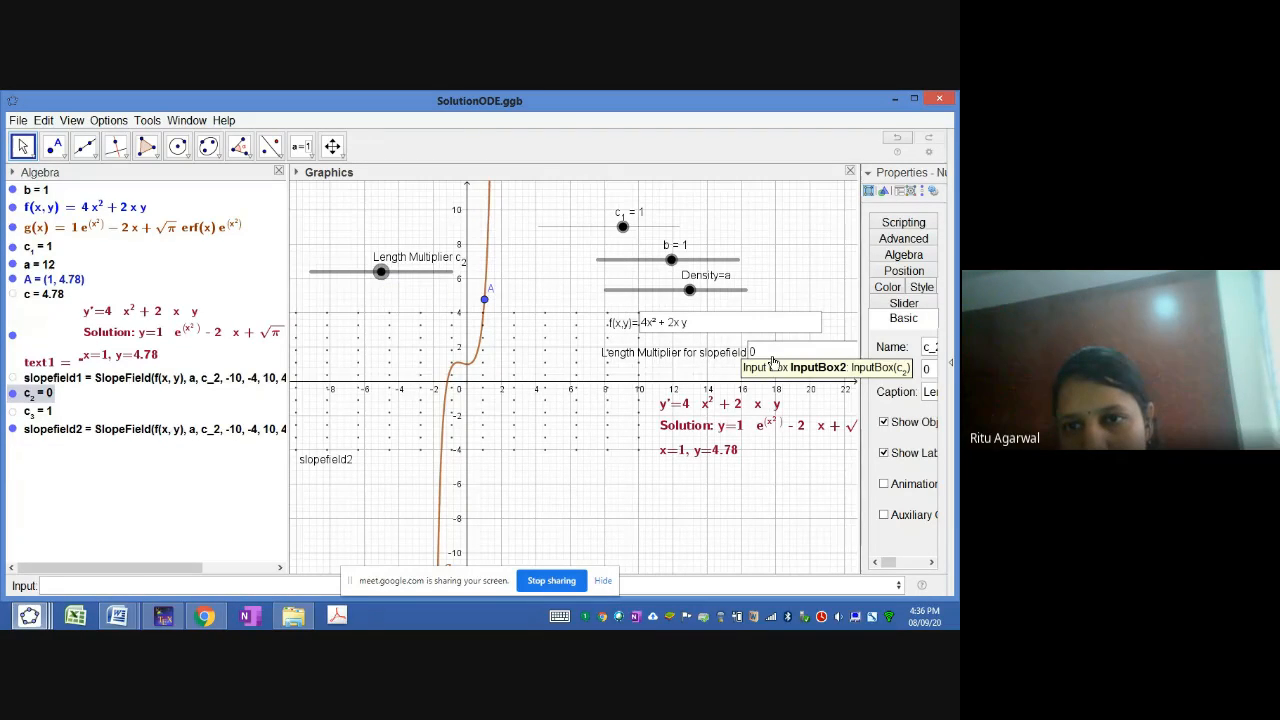
{"action": "left_click", "coordinate": [744, 347]}
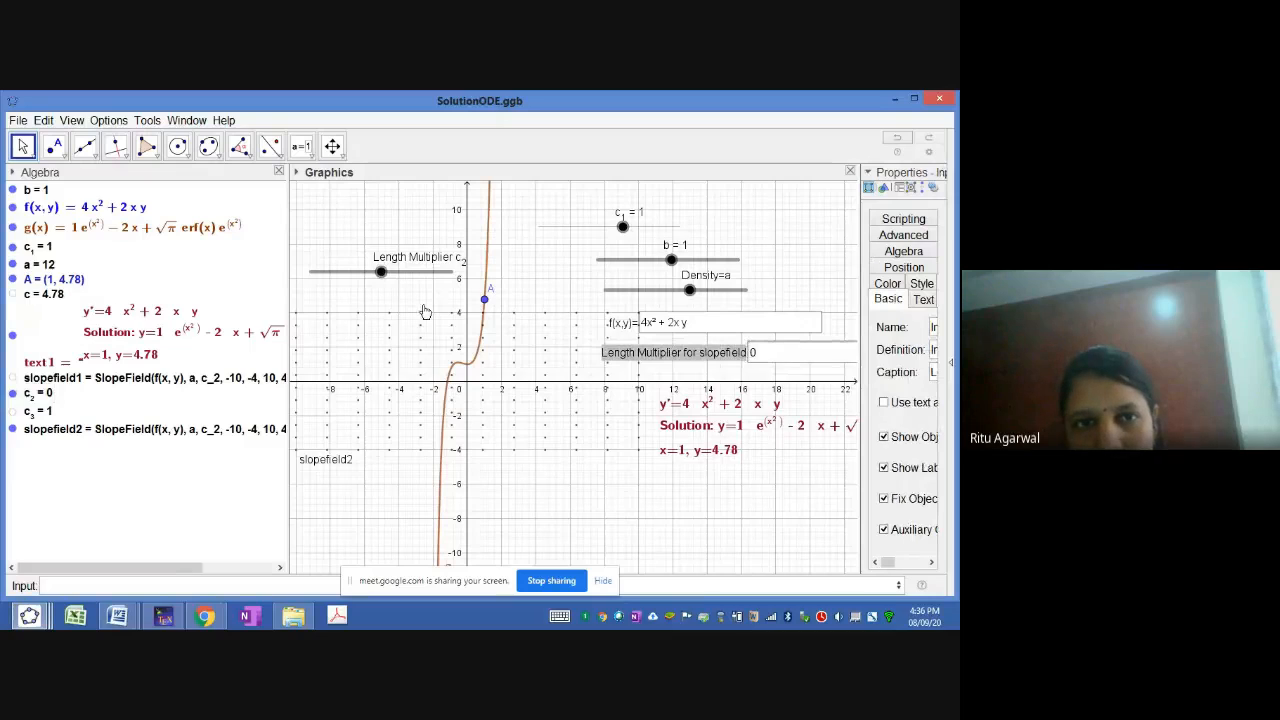
{"action": "left_click_drag", "start_coordinate": [381, 272], "coordinate": [395, 278]}
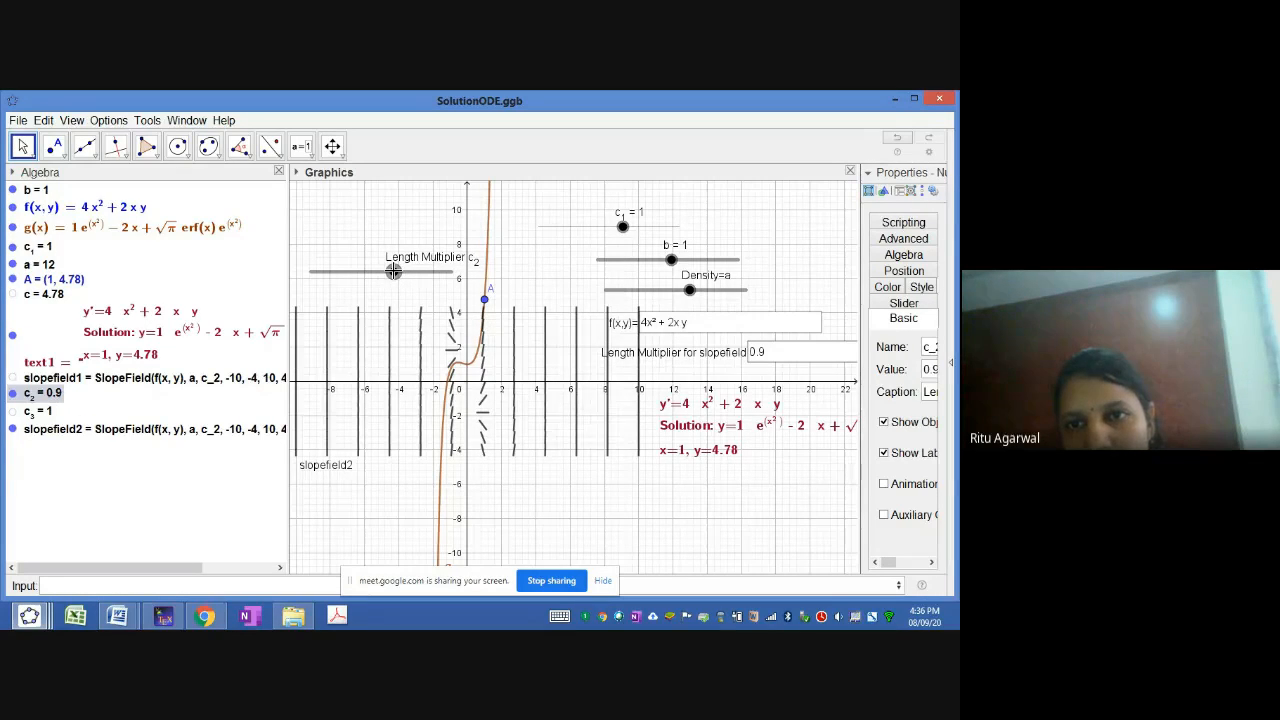
Step: Set the slope field density a to 10 and the length multiplier c_2 to 2
{"action": "left_click", "coordinate": [677, 296]}
{"action": "left_click_drag", "start_coordinate": [677, 296], "coordinate": [663, 296]}
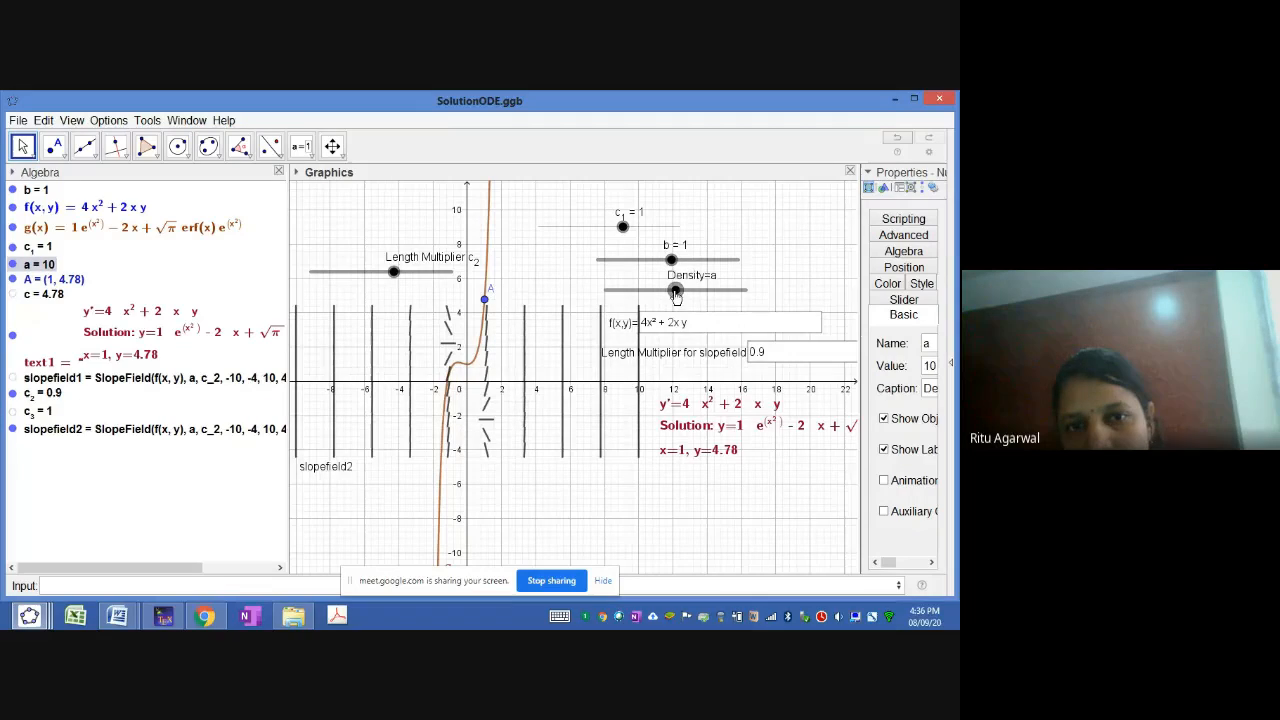
{"action": "left_click_drag", "start_coordinate": [395, 273], "coordinate": [409, 271]}
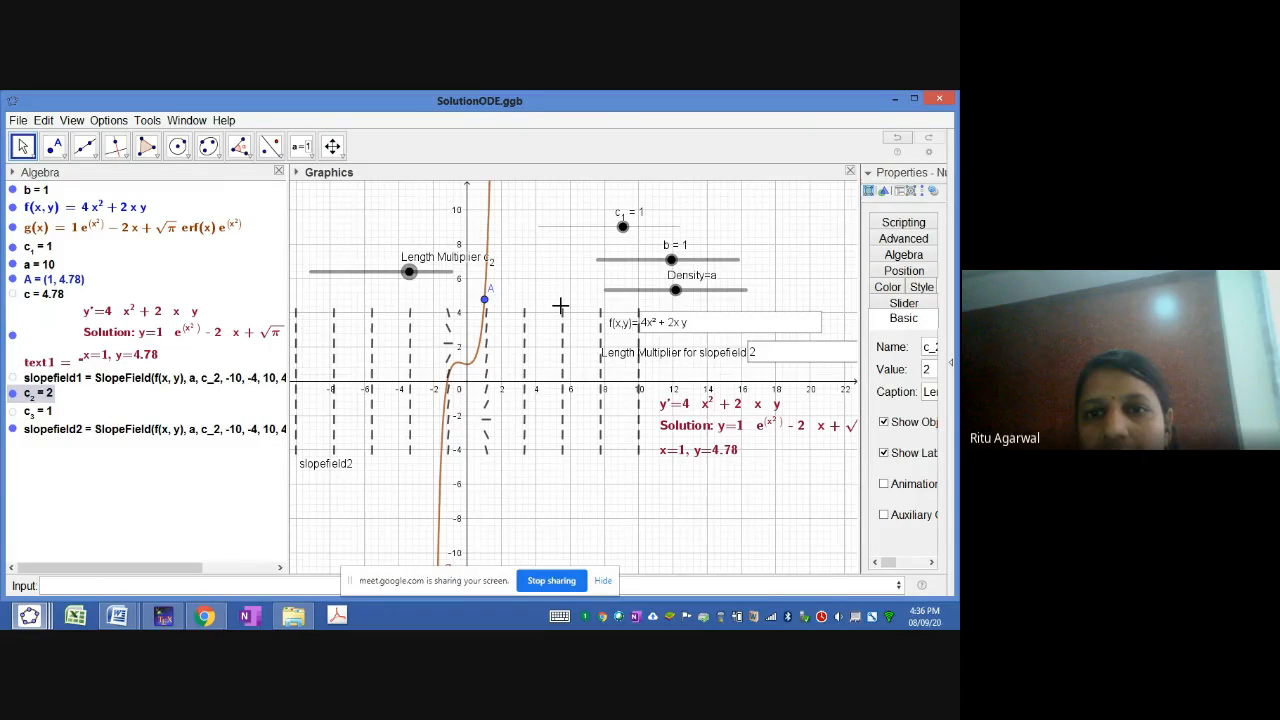
Step: Change the function in the f(x,y) input box to 4x + 2y, and check the solution function g in the Algebra view
{"action": "left_click", "coordinate": [648, 324]}
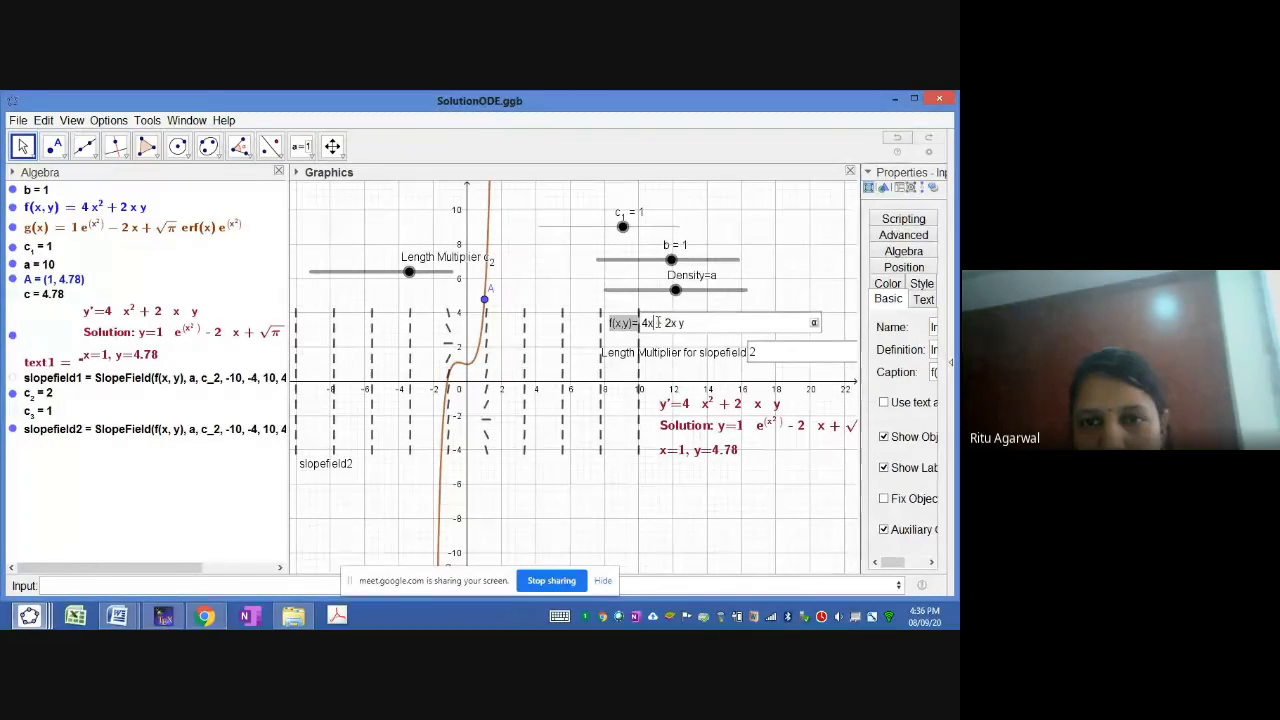
{"action": "key", "text": "BackSpace"}
{"action": "key", "text": "BackSpace"}
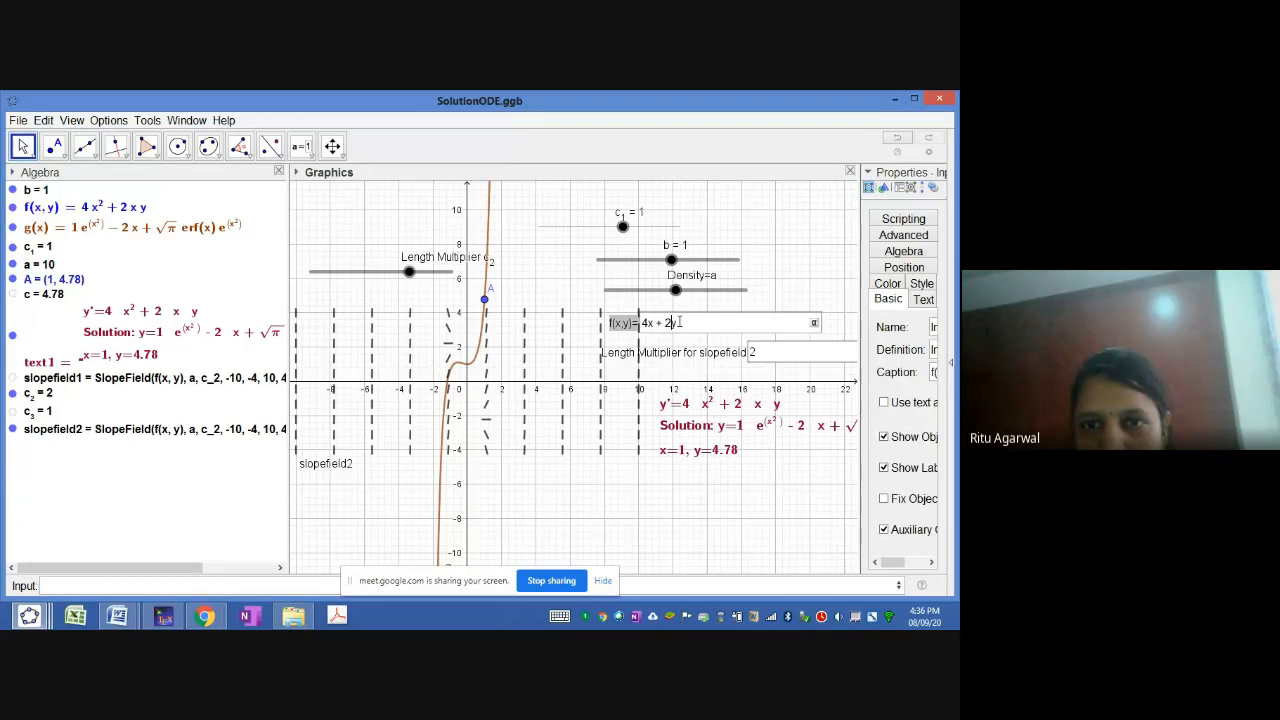
{"action": "key", "text": "Return"}
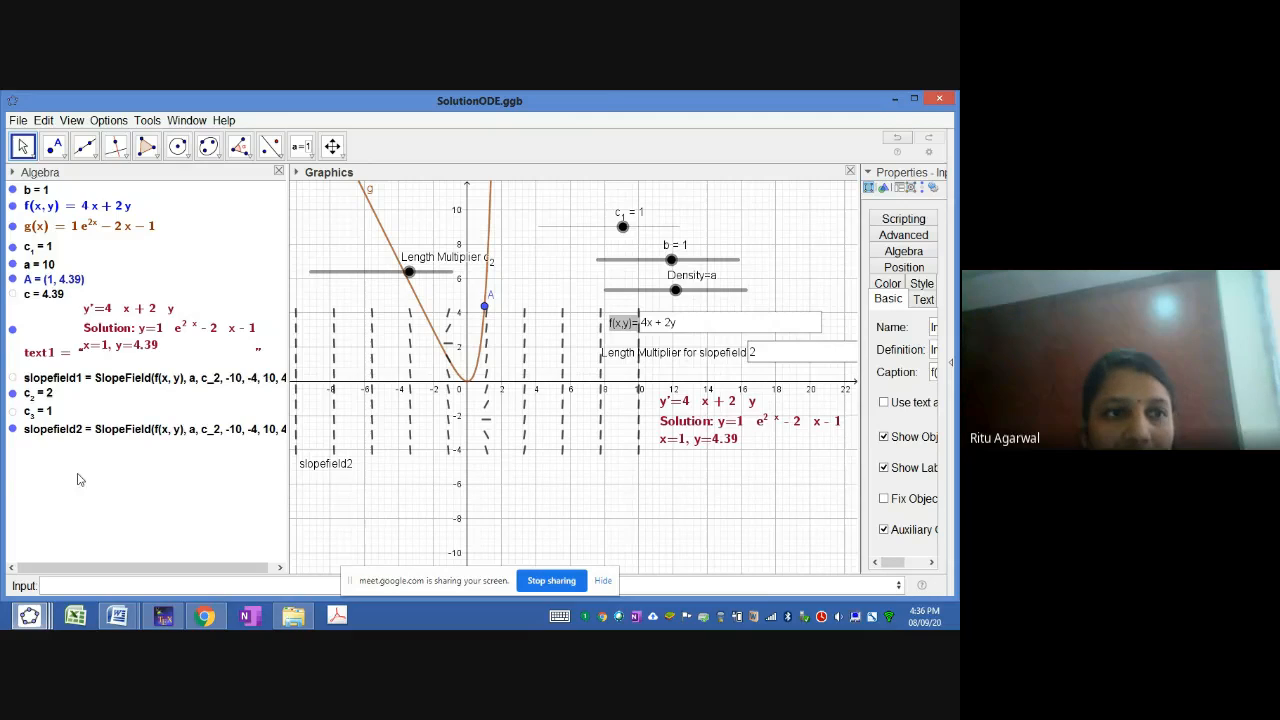
{"action": "left_click", "coordinate": [100, 230]}
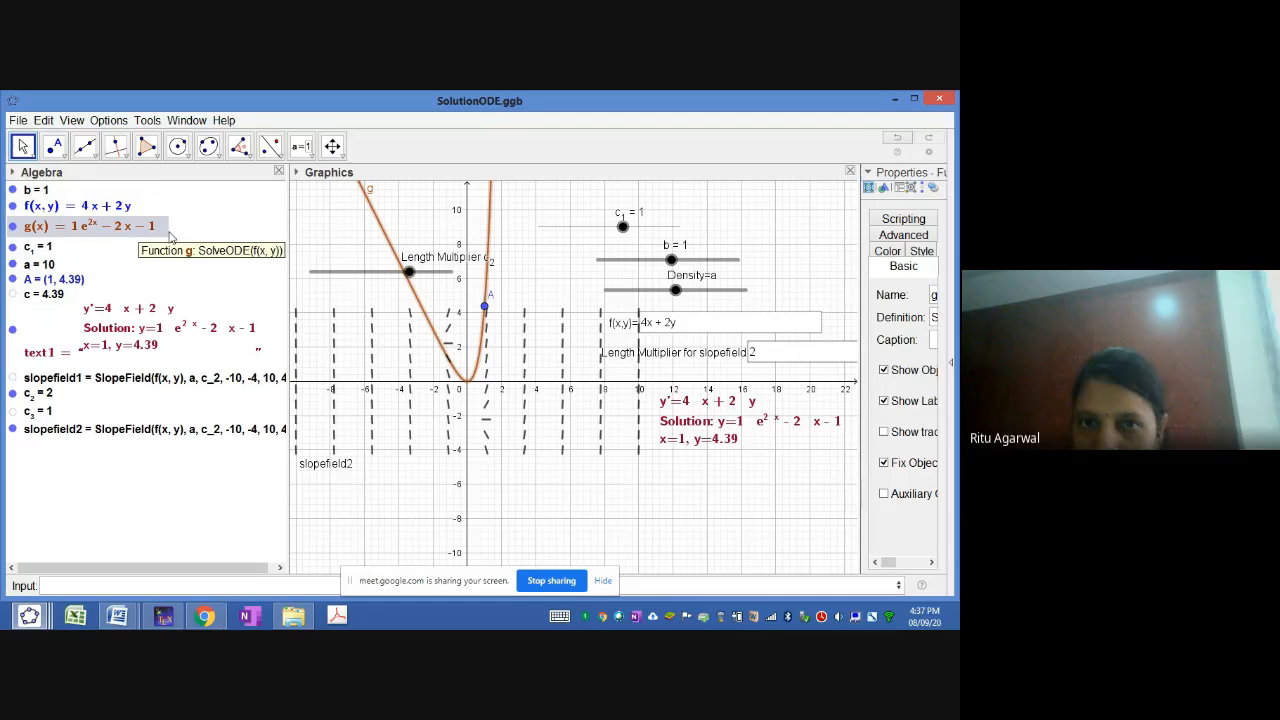
Step: Set slider b to 0 and check the dynamic solution text in the Graphics view
{"action": "mouse_move", "coordinate": [663, 262]}
{"action": "left_mouse_down"}
{"action": "mouse_move", "coordinate": [645, 262]}
{"action": "mouse_move", "coordinate": [668, 262]}
{"action": "left_mouse_up"}
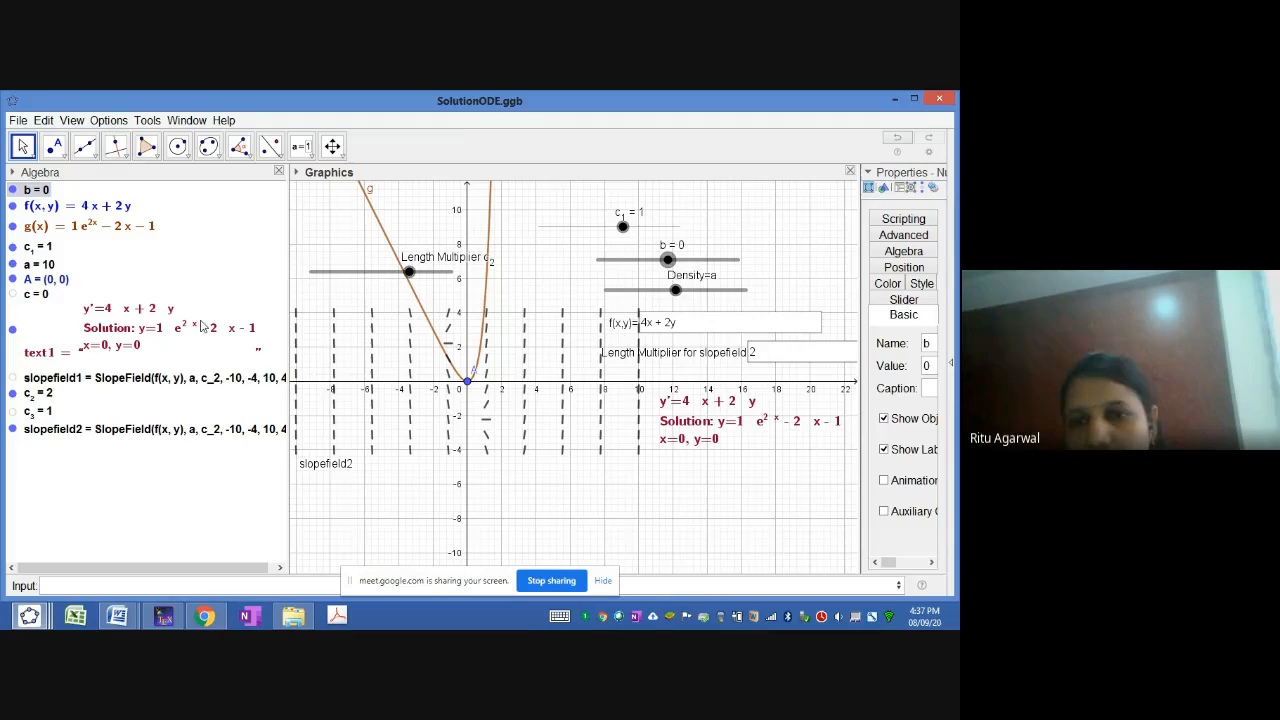
{"action": "left_click", "coordinate": [708, 422]}
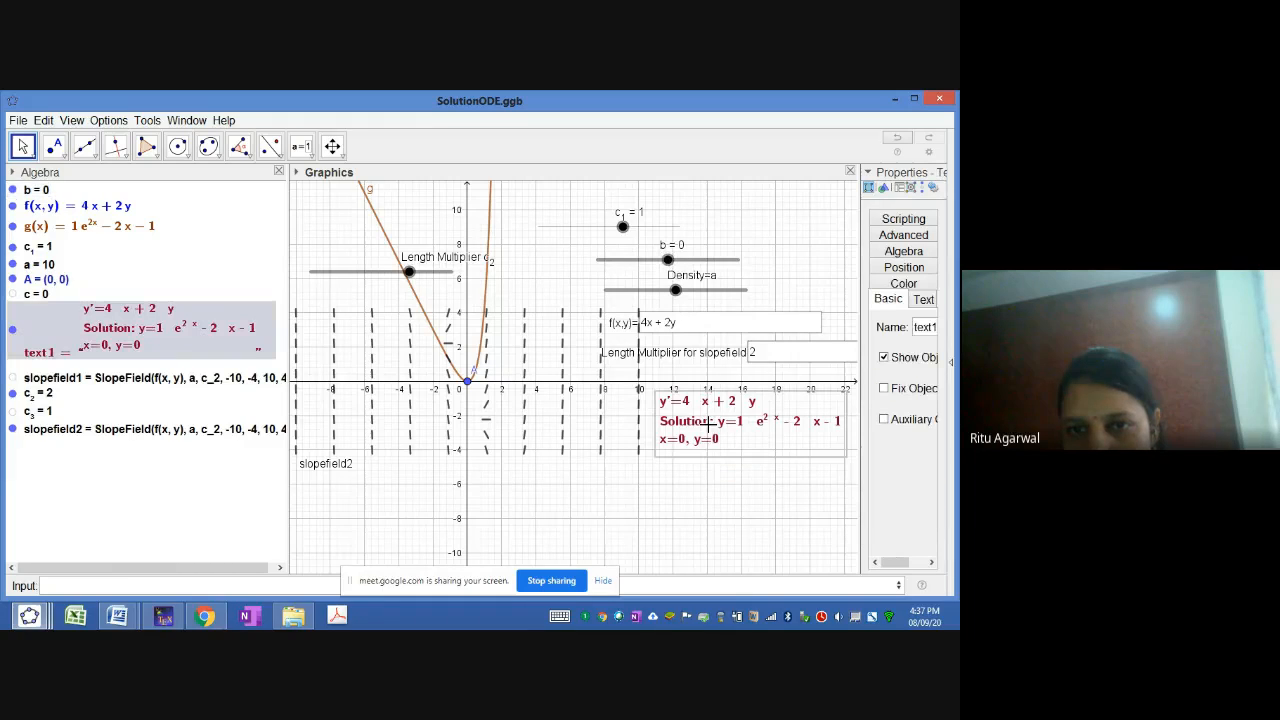
{"action": "left_click", "coordinate": [668, 507]}
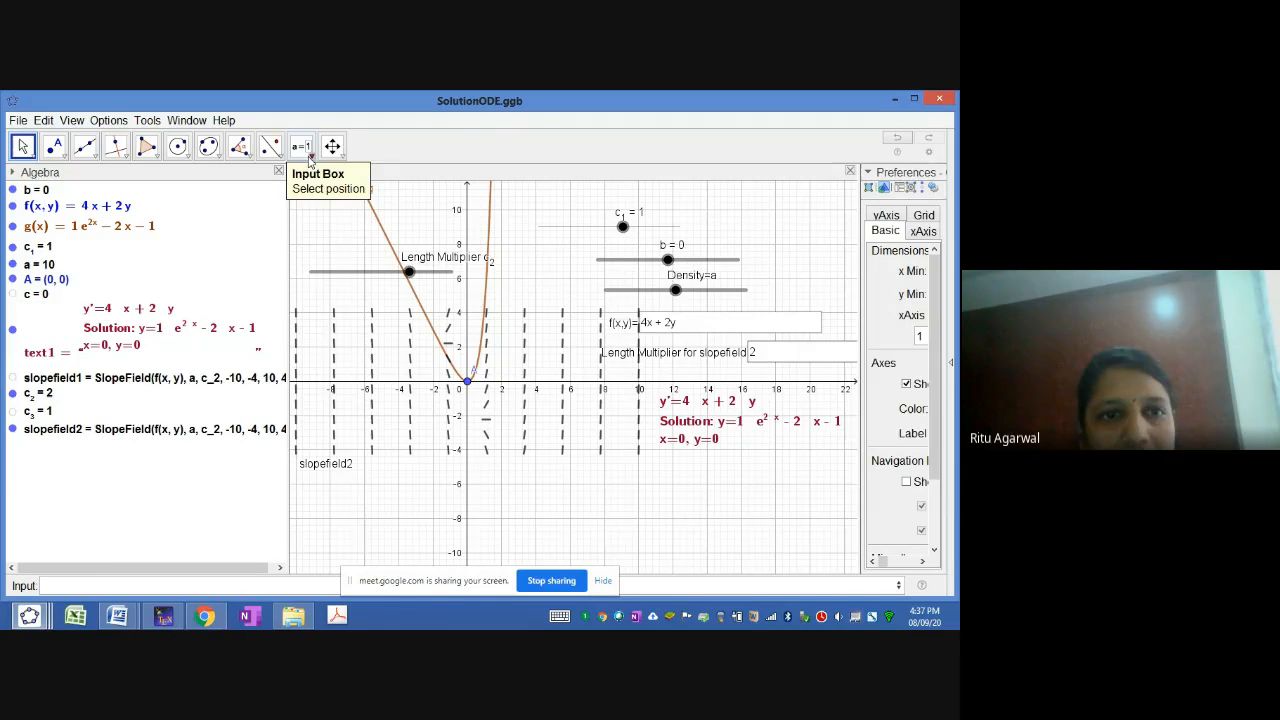
Step: Examine the LaTeX formula and object insertion options for a new text, and close its dialog without creating the text
{"action": "left_click", "coordinate": [310, 158]}
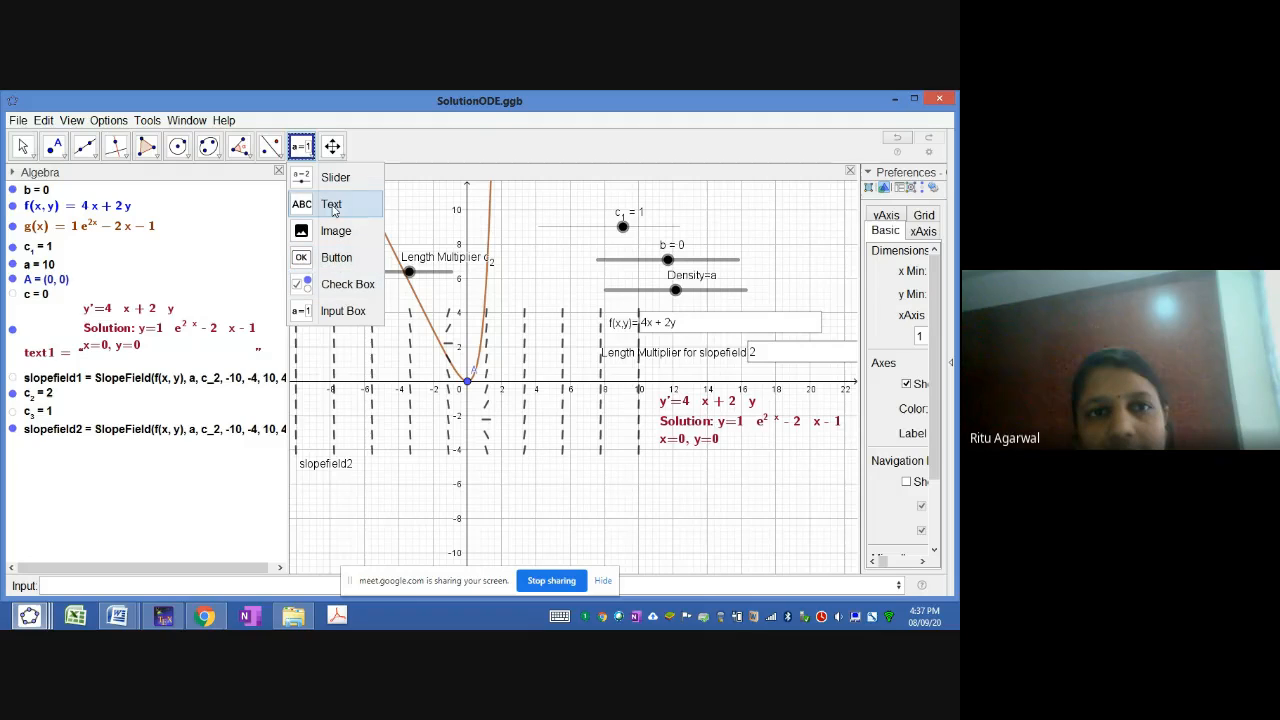
{"action": "left_click", "coordinate": [333, 206]}
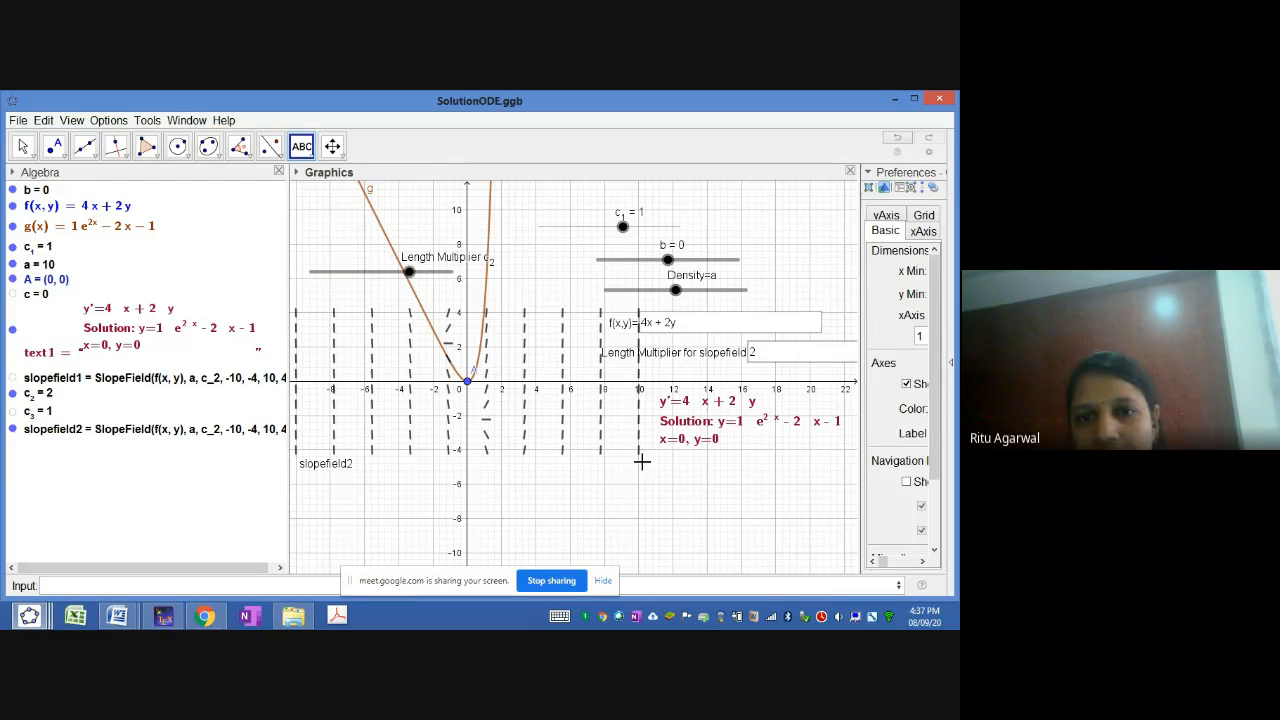
{"action": "left_click", "coordinate": [611, 478]}
{"action": "left_click", "coordinate": [450, 280]}
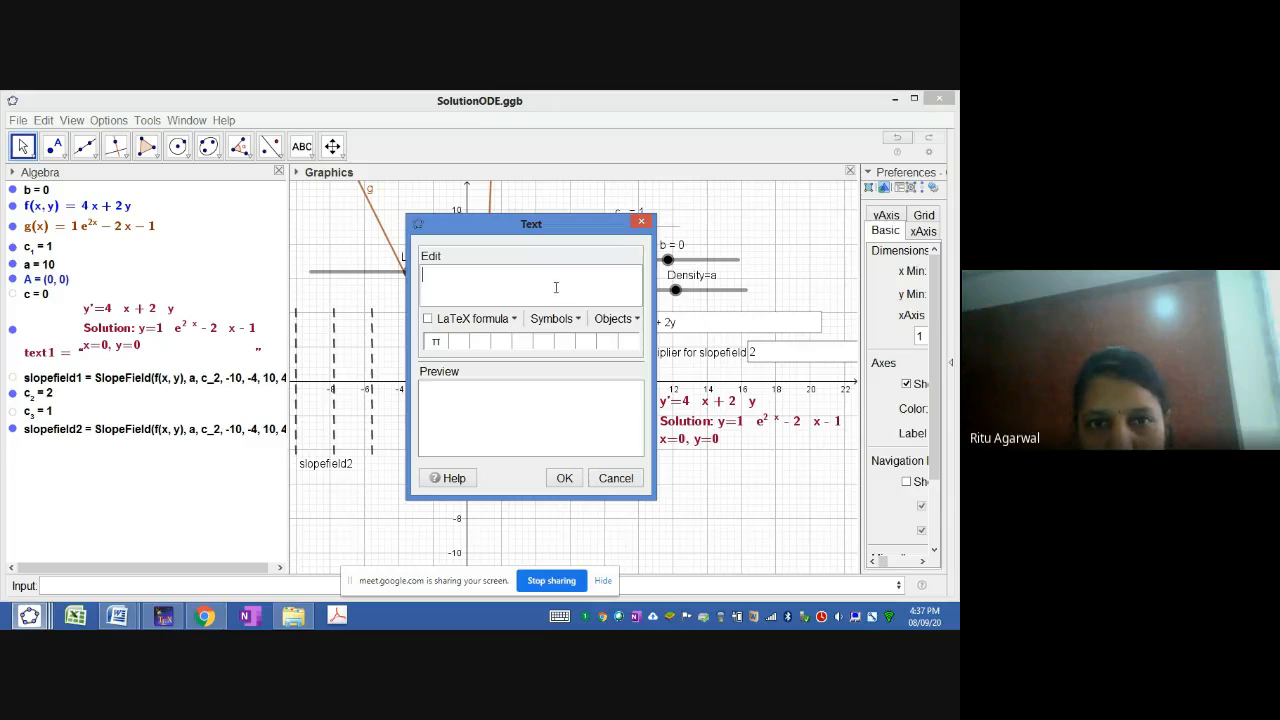
{"action": "left_click", "coordinate": [461, 320]}
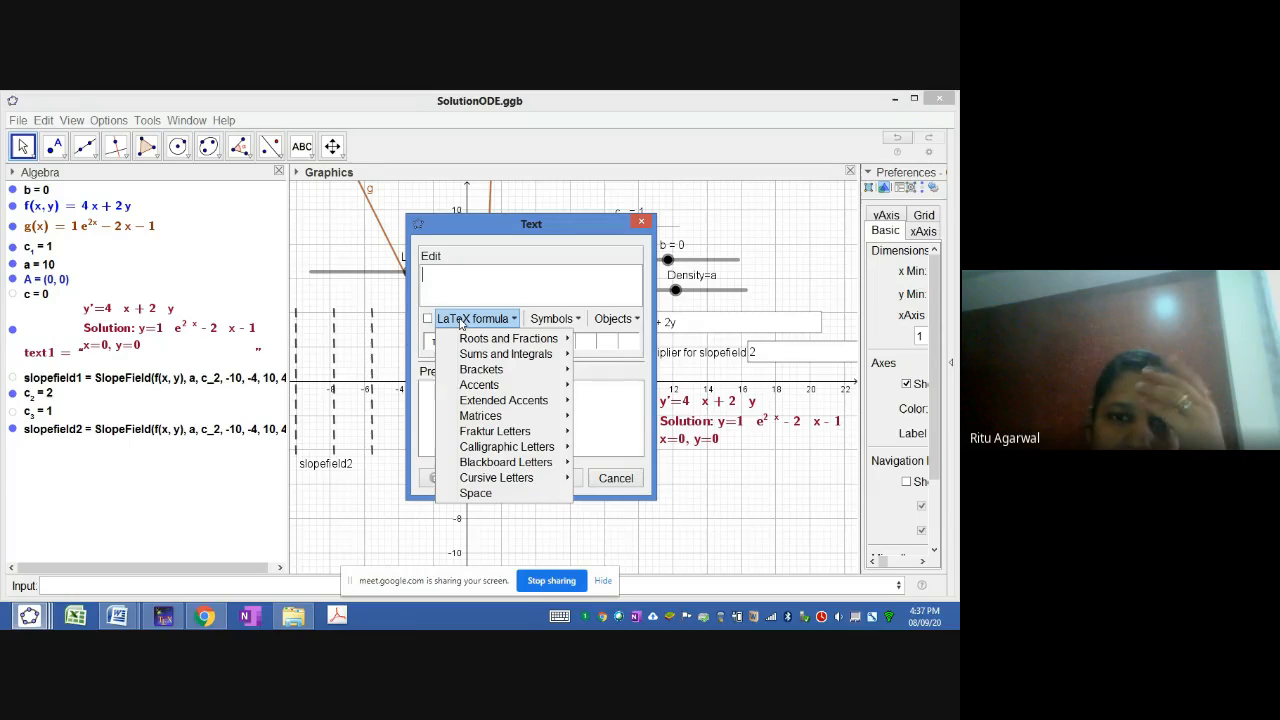
{"action": "left_click", "coordinate": [514, 280]}
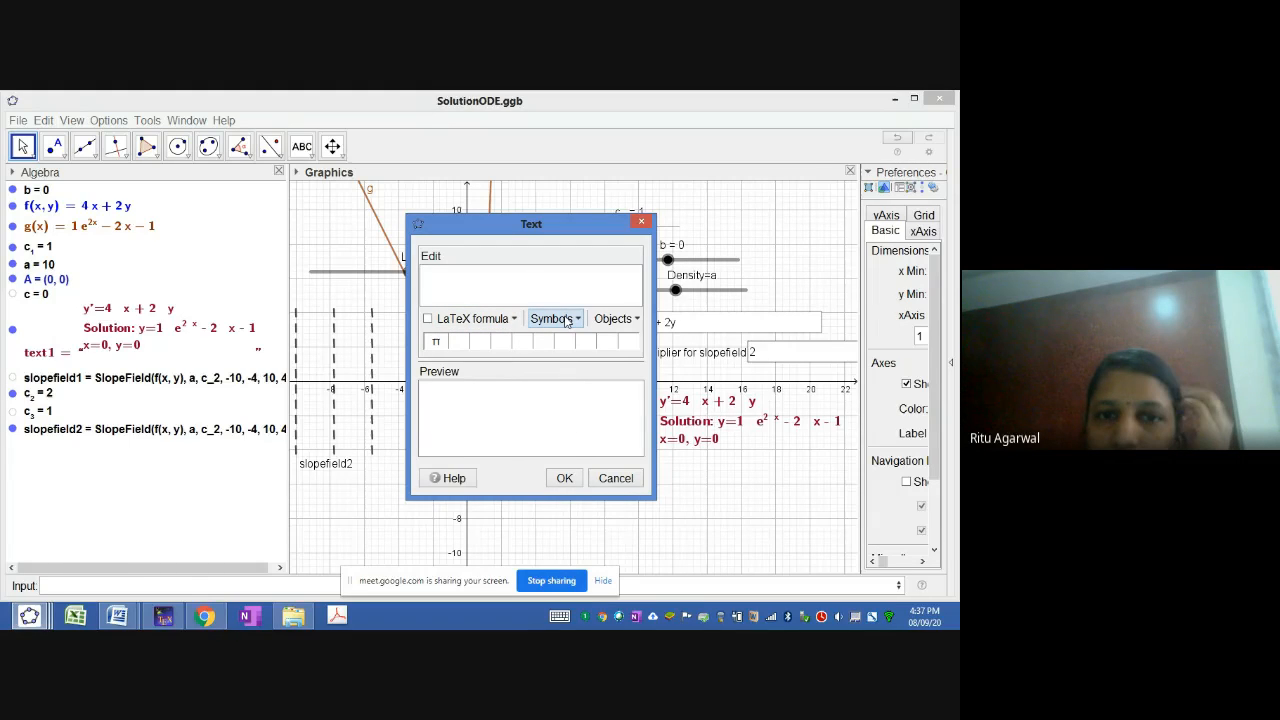
{"action": "left_click", "coordinate": [619, 321]}
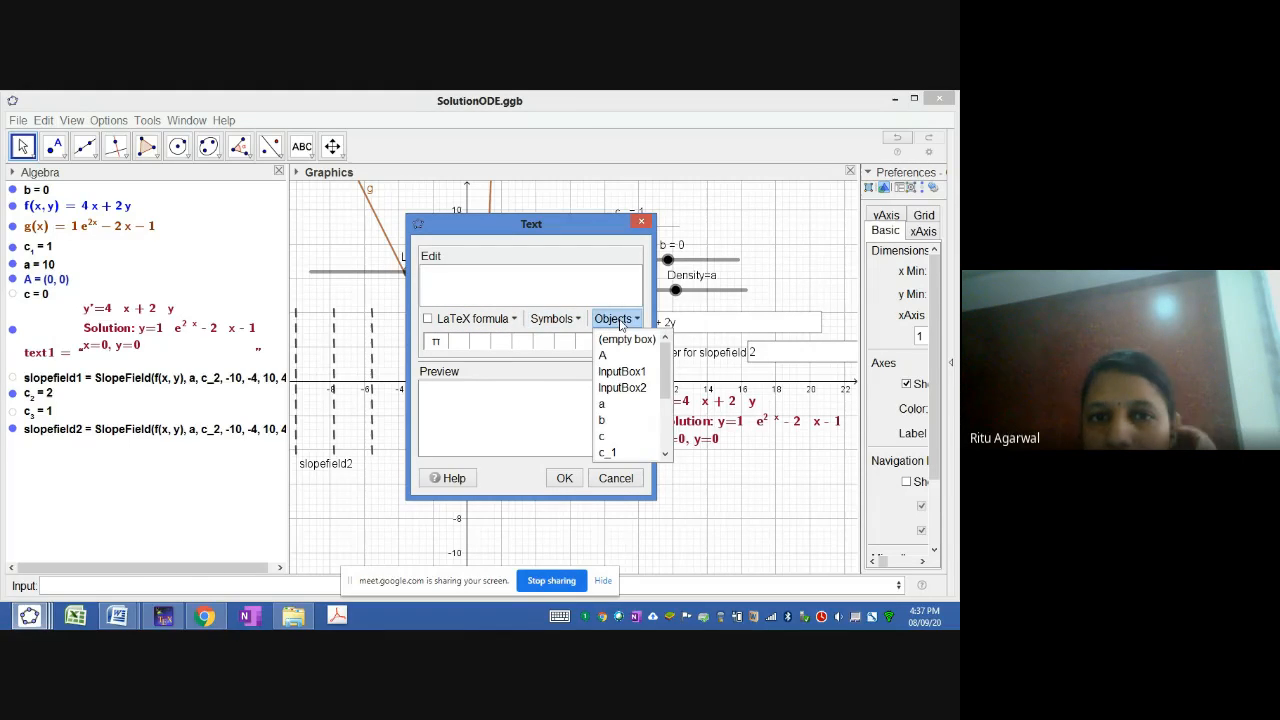
{"action": "left_click", "coordinate": [428, 319]}
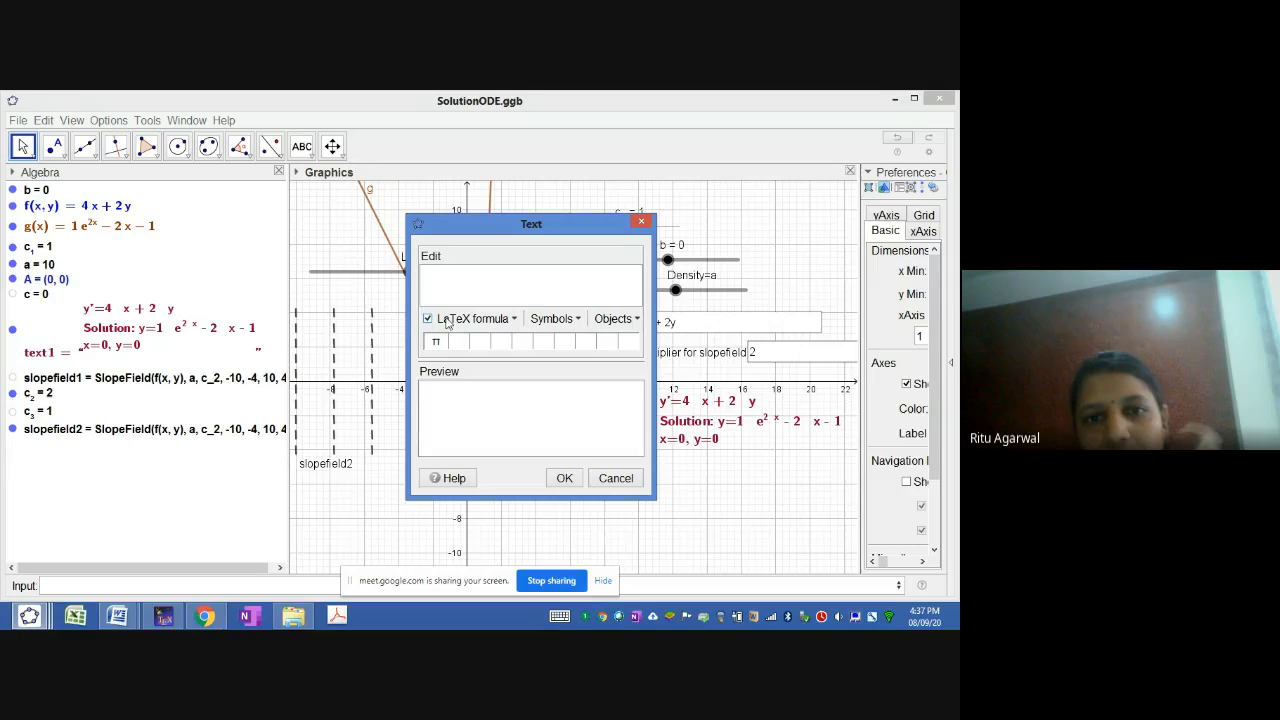
{"action": "left_click", "coordinate": [481, 279]}
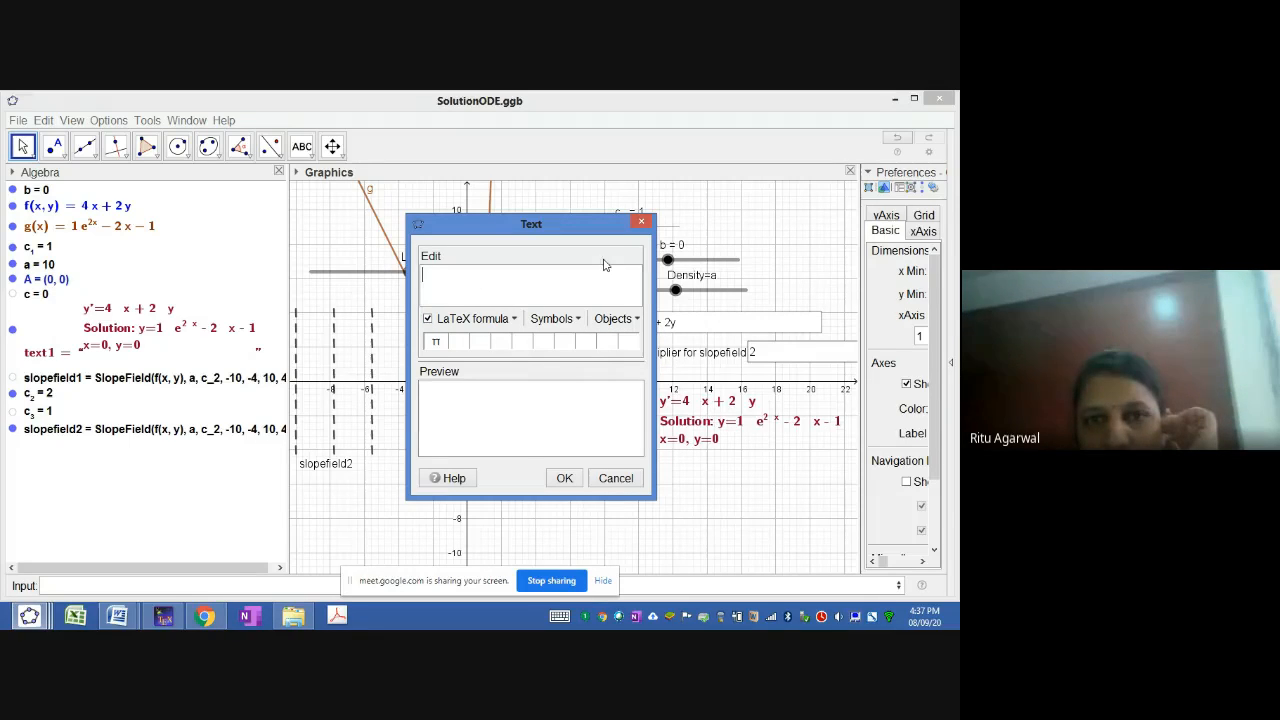
{"action": "left_click", "coordinate": [642, 222]}
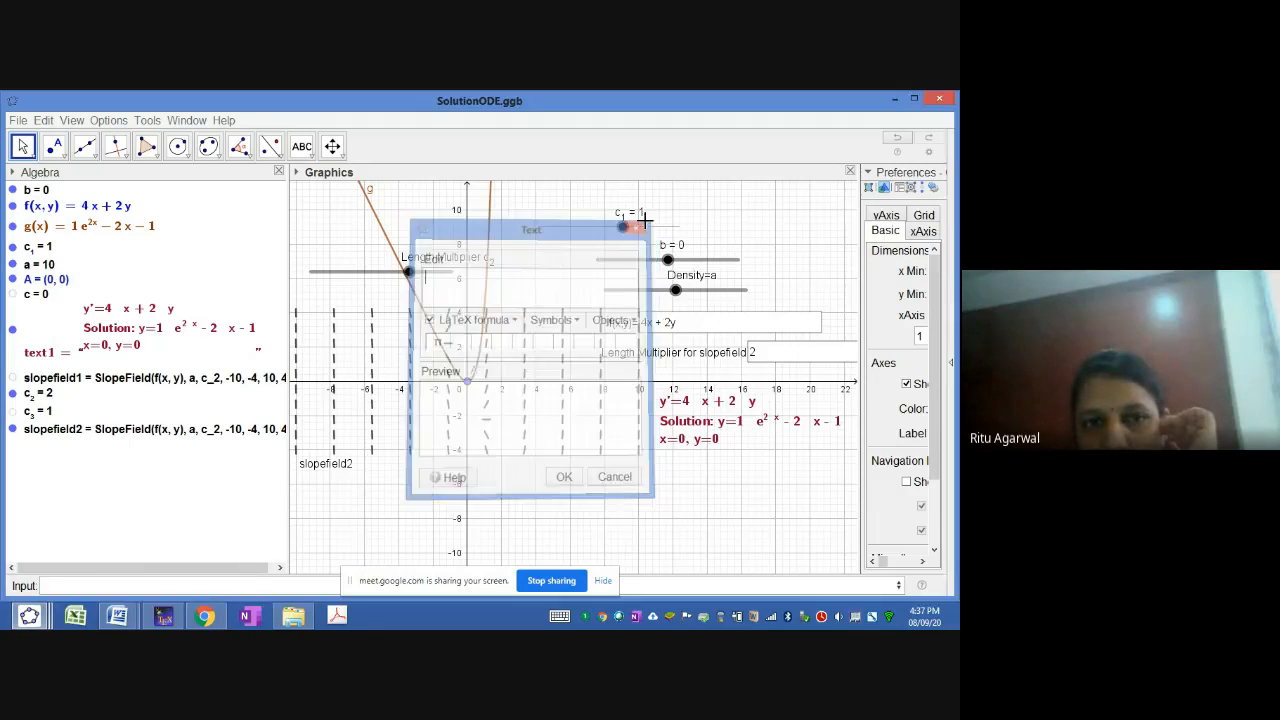
Step: Widen the Properties view of text1 and examine how its LaTeX text definition embeds the objects f and g
{"action": "left_click", "coordinate": [726, 408]}
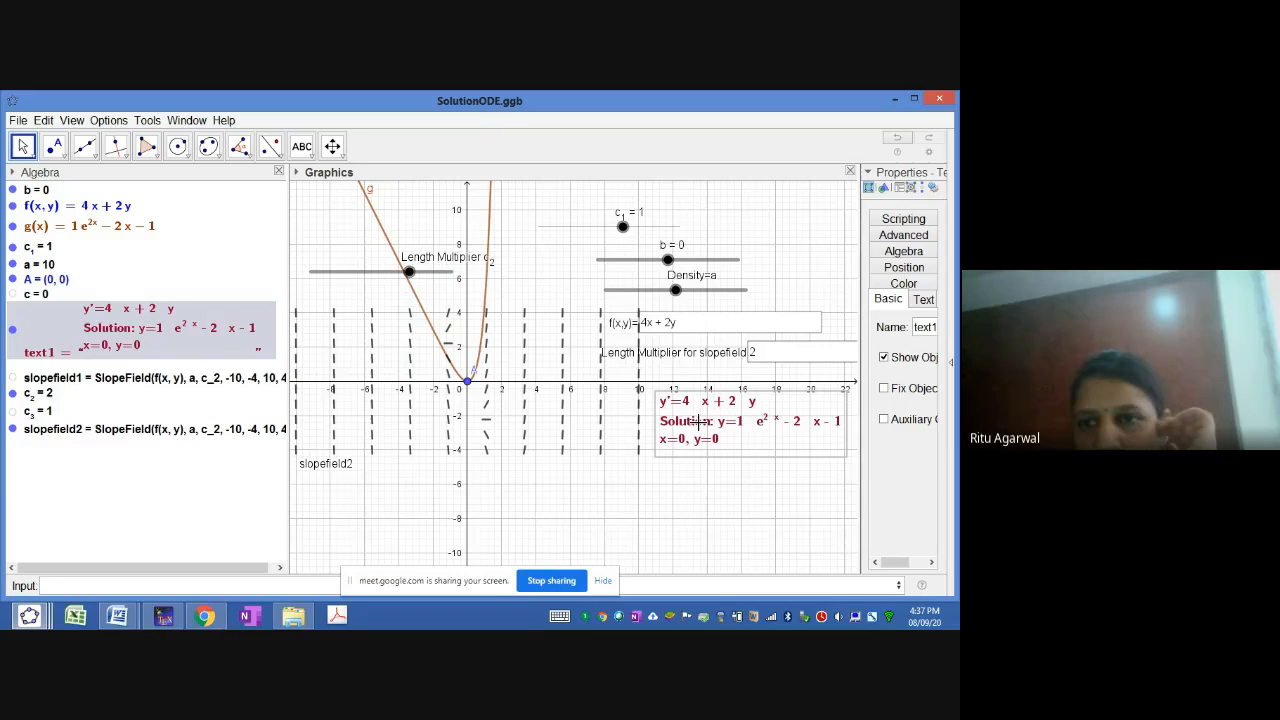
{"action": "left_click_drag", "start_coordinate": [859, 232], "coordinate": [707, 253]}
{"action": "left_click", "coordinate": [800, 236]}
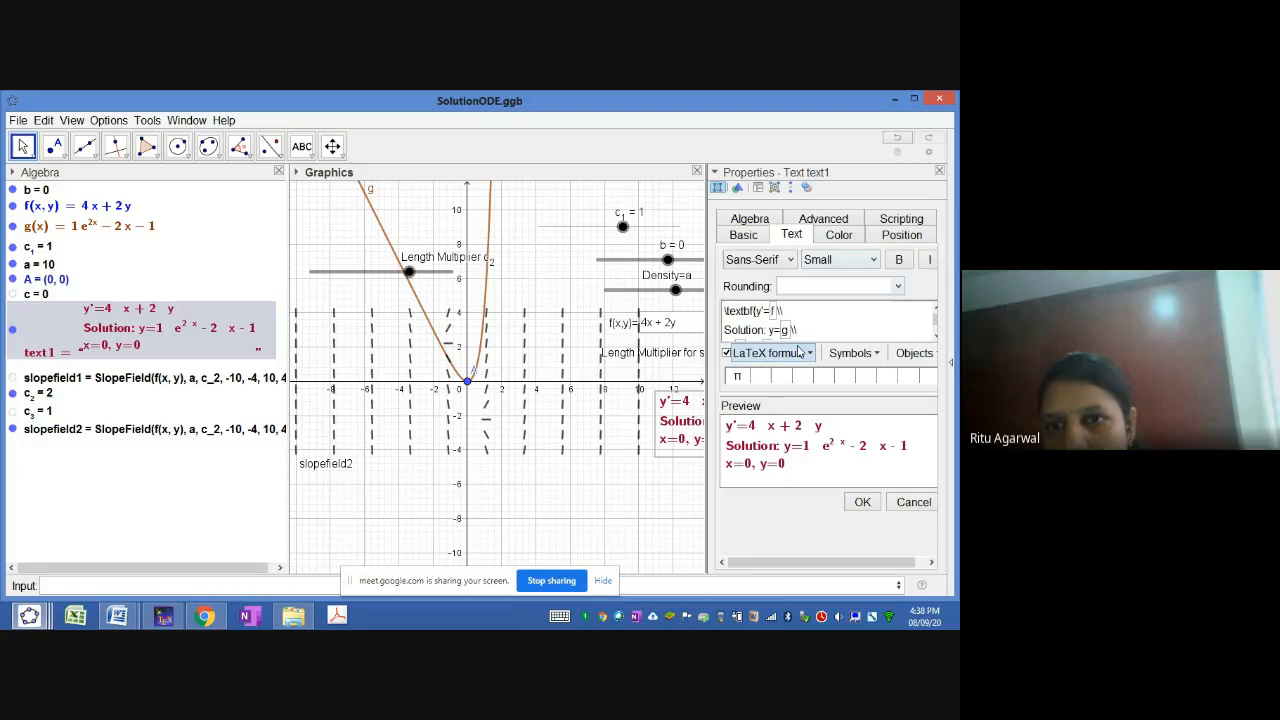
{"action": "left_click", "coordinate": [811, 313]}
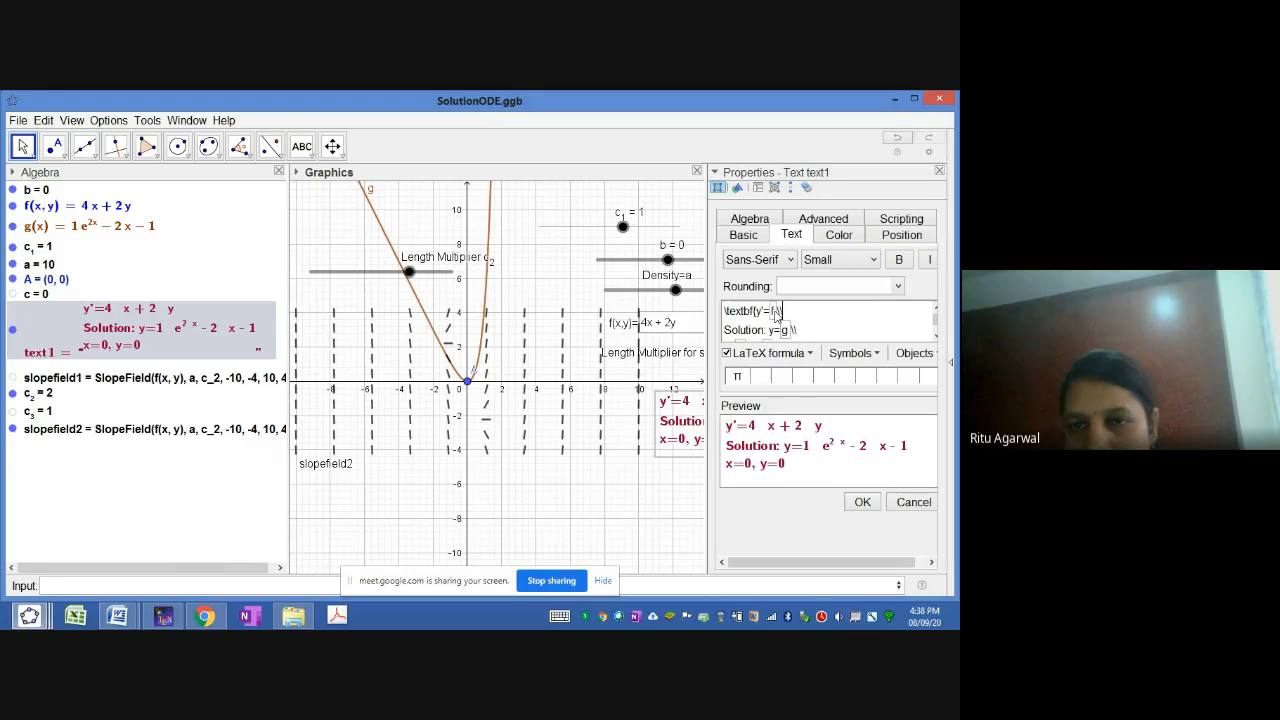
Step: Read the remaining lines of text1's LaTeX definition and close its Properties view
{"action": "scroll", "coordinate": [777, 314], "scroll_direction": "down", "scroll_amount": 1}
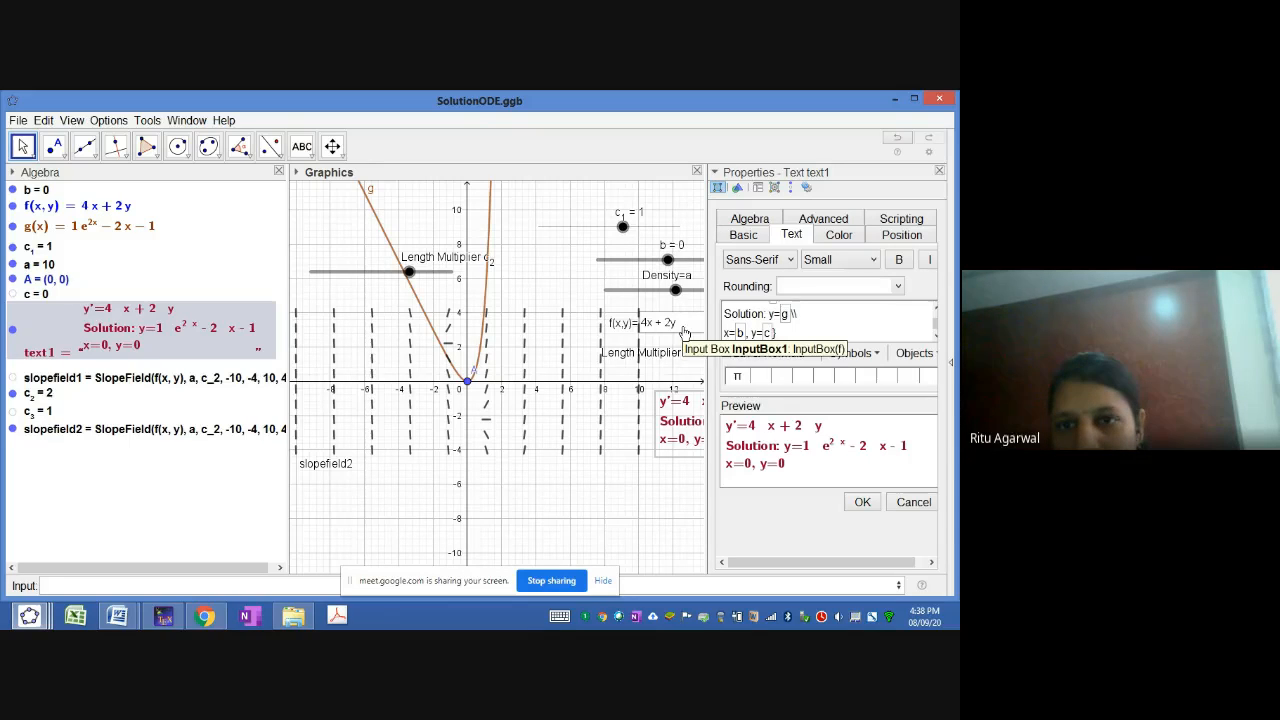
{"action": "left_click", "coordinate": [939, 173]}
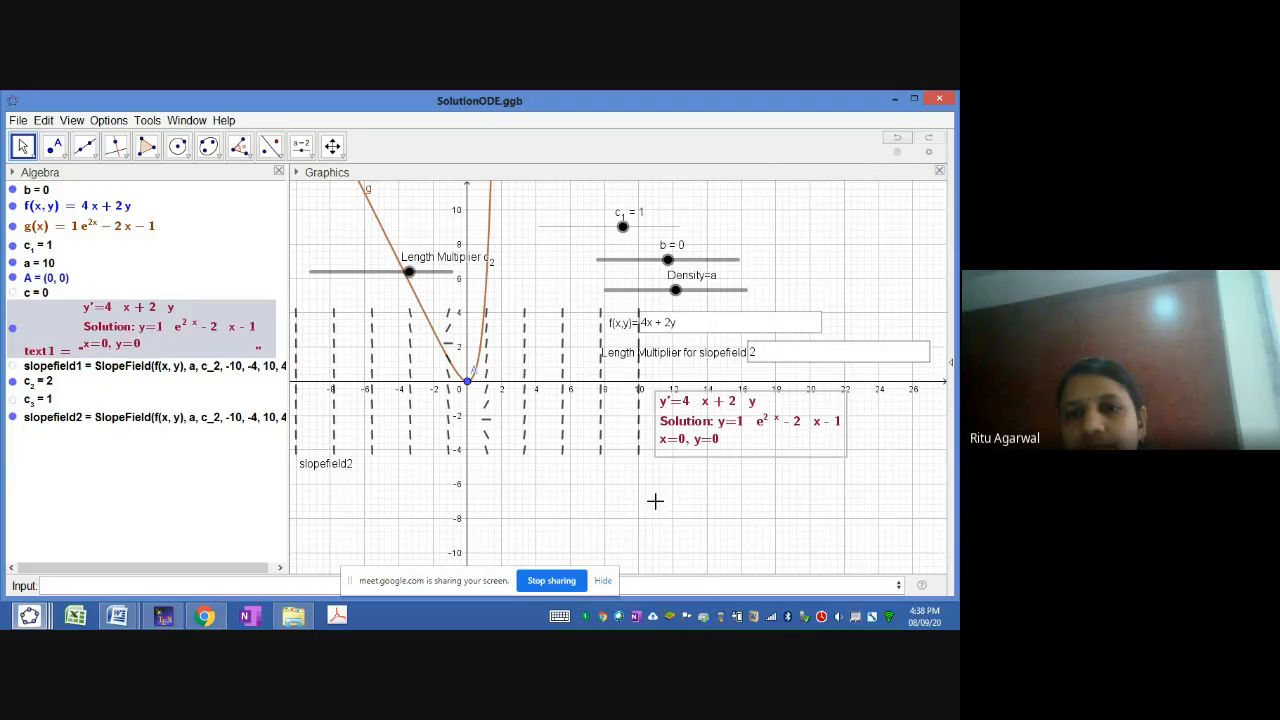
{"action": "left_click", "coordinate": [654, 503]}
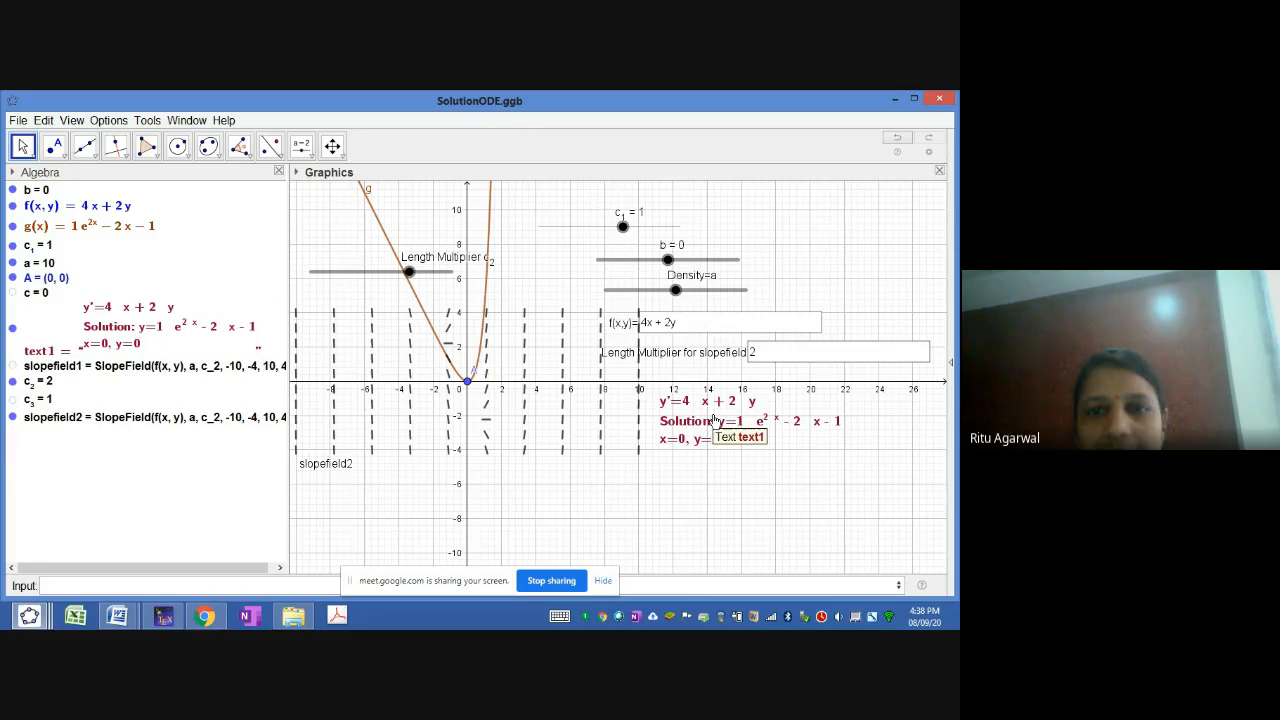
Step: Change the function in the f(x,y) input box to -x + 2y
{"action": "left_click", "coordinate": [645, 322]}
{"action": "left_click", "coordinate": [645, 322]}
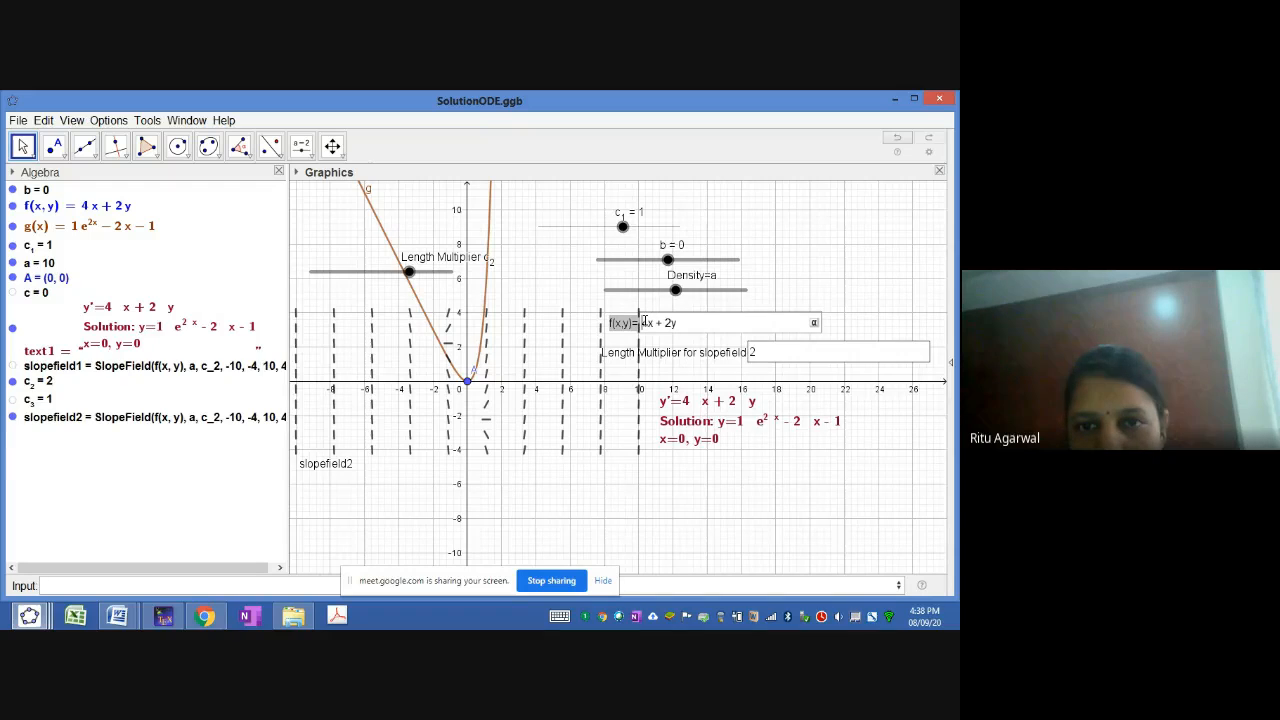
{"action": "key", "text": "Delete"}
{"action": "type", "text": "-"}
{"action": "key", "text": "Return"}
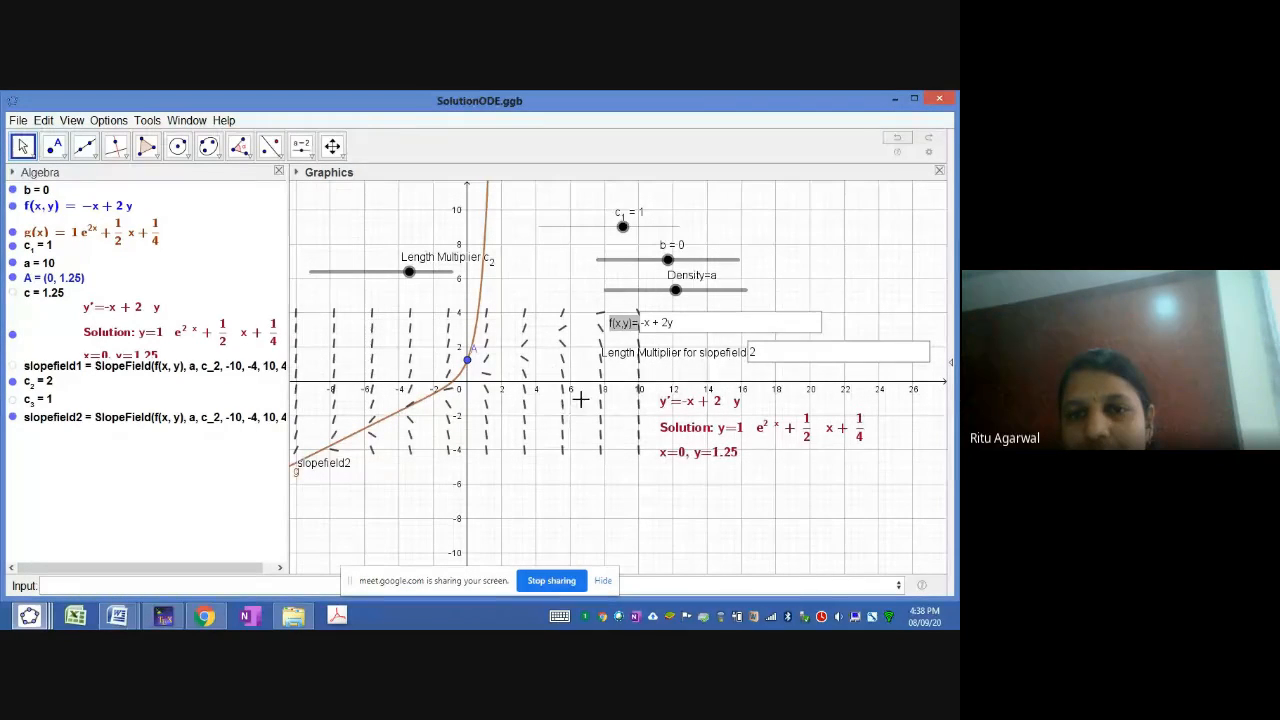
Step: Replace the last term of the f(x,y) input box so the function reads -x - 7xy
{"action": "left_click", "coordinate": [670, 322]}
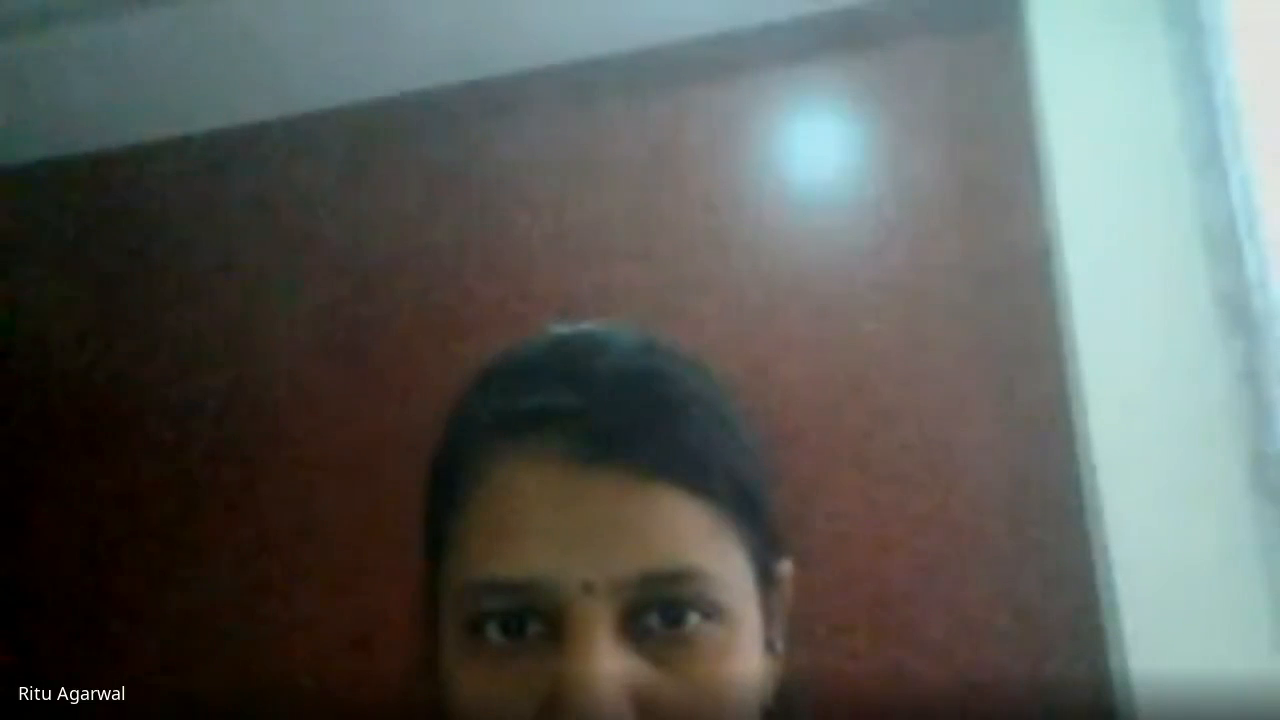
{"action": "type", "text": "y"}
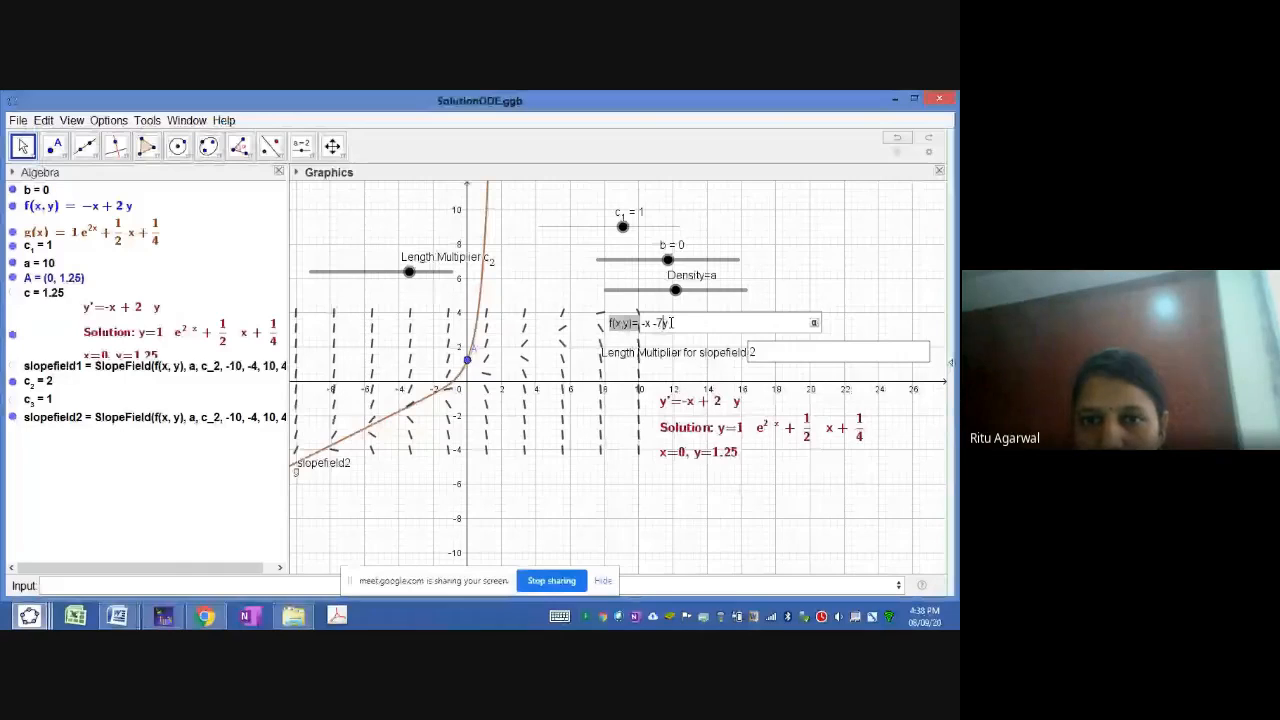
{"action": "key", "text": "Return"}
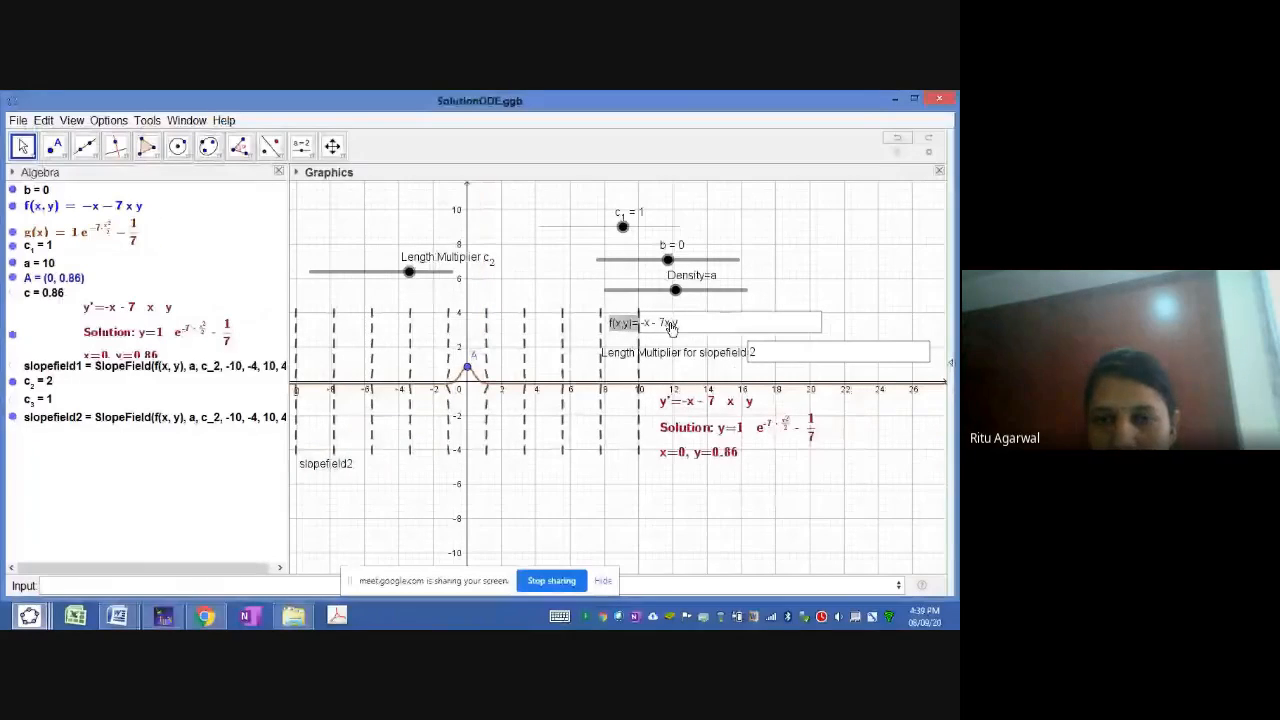
Step: Change the function in the f(x,y) input box to -x - 5x^2 y
{"action": "left_click", "coordinate": [671, 324]}
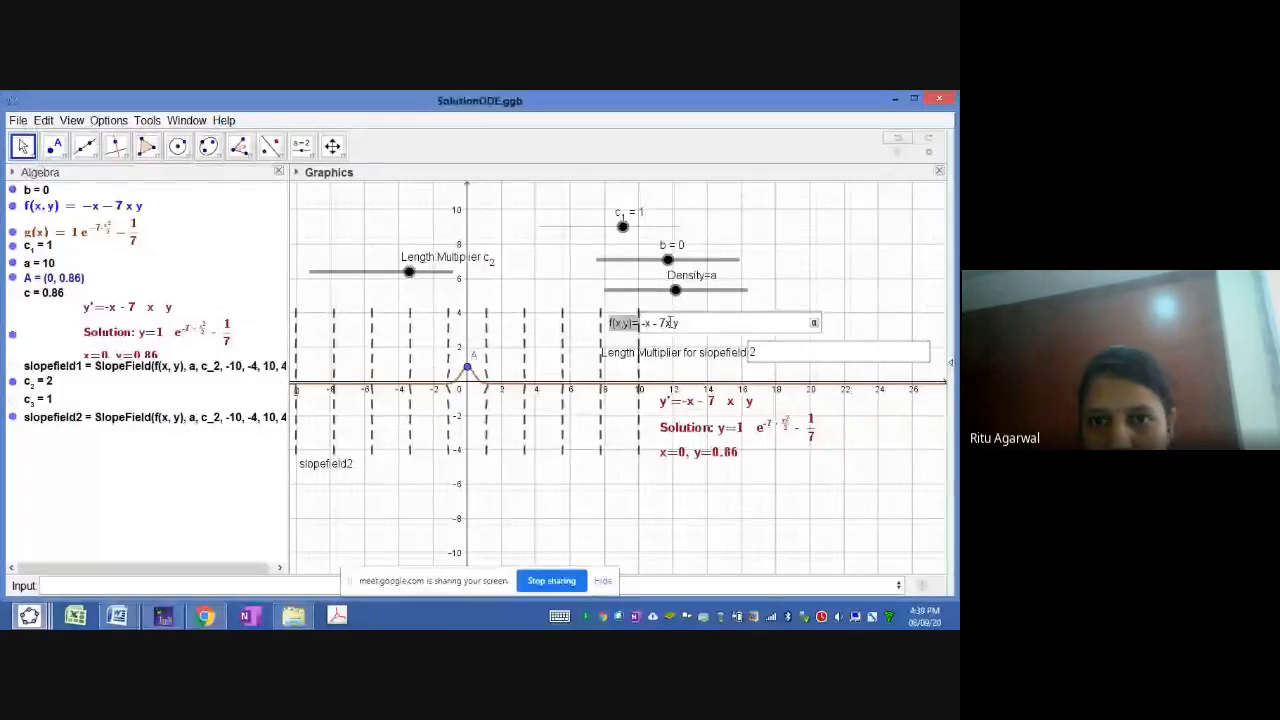
{"action": "key", "text": "BackSpace"}
{"action": "key", "text": "BackSpace"}
{"action": "key", "text": "BackSpace"}
{"action": "key", "text": "BackSpace"}
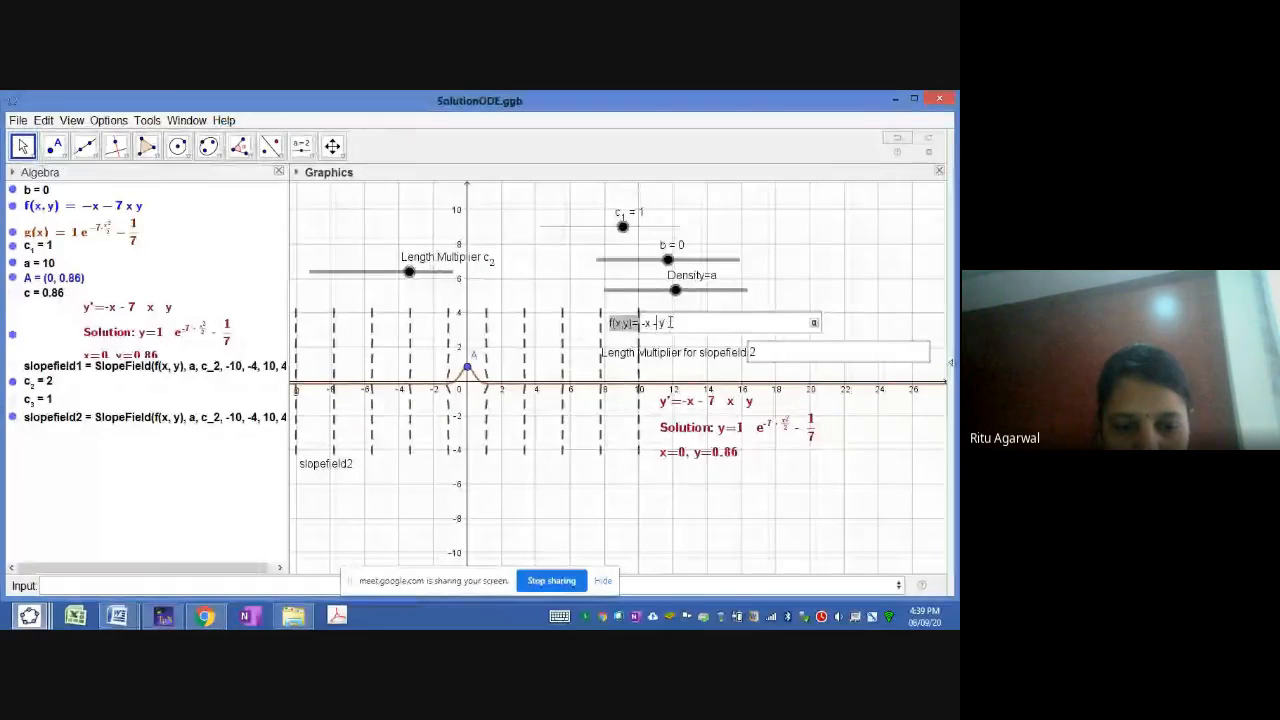
{"action": "type", "text": "-5 "}
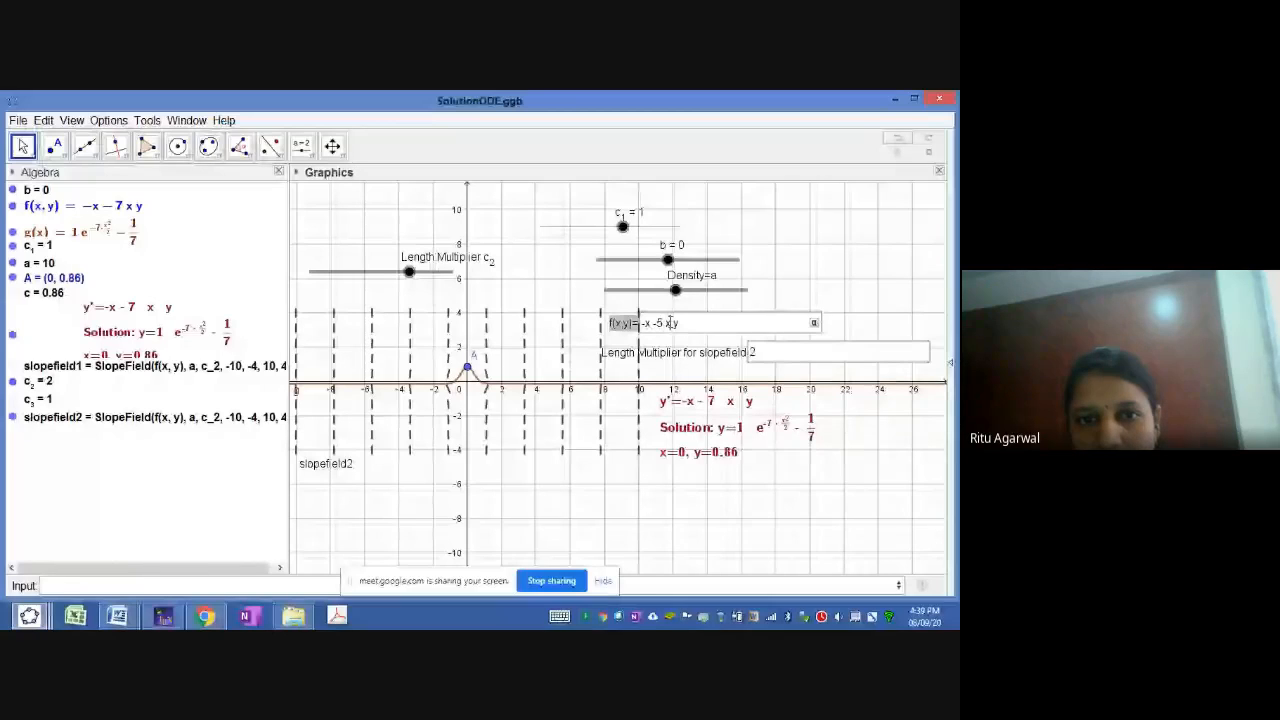
{"action": "type", "text": "x^2"}
{"action": "key", "text": "Return"}
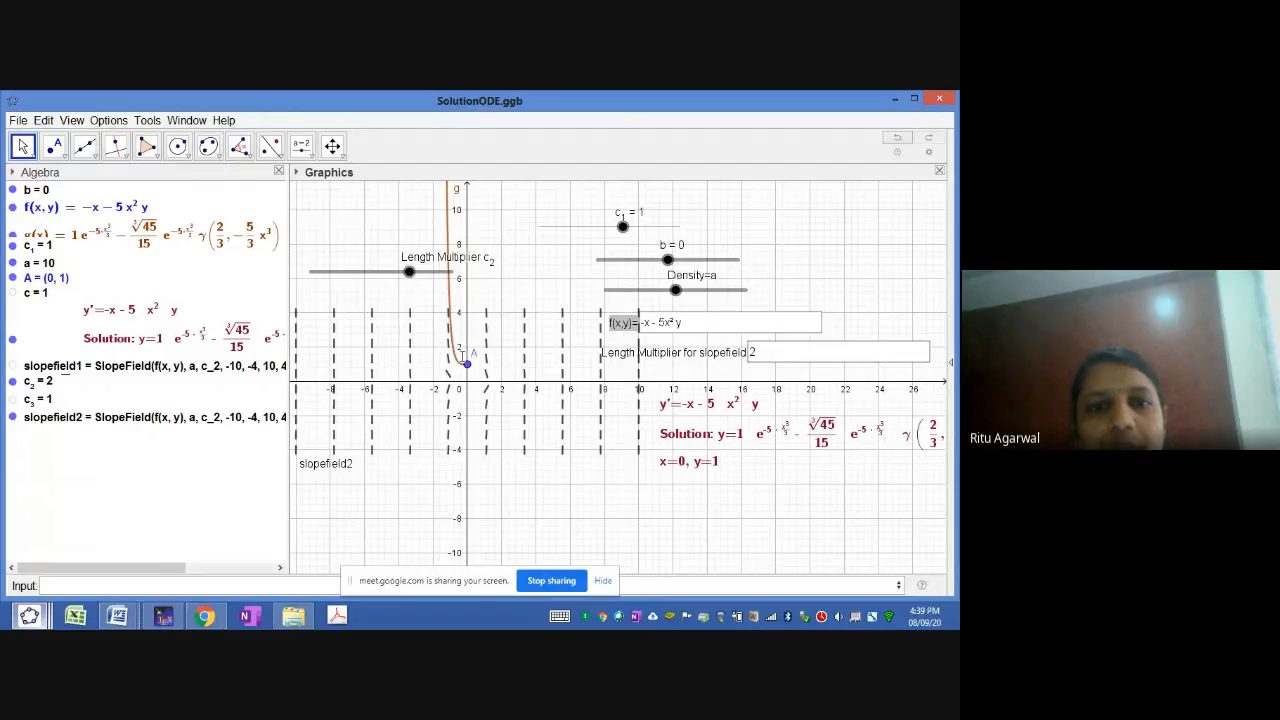
Step: Set the slope field's density slider a to 12 and its length multiplier c_2 to 1.3
{"action": "left_click", "coordinate": [409, 271]}
{"action": "left_click", "coordinate": [513, 313]}
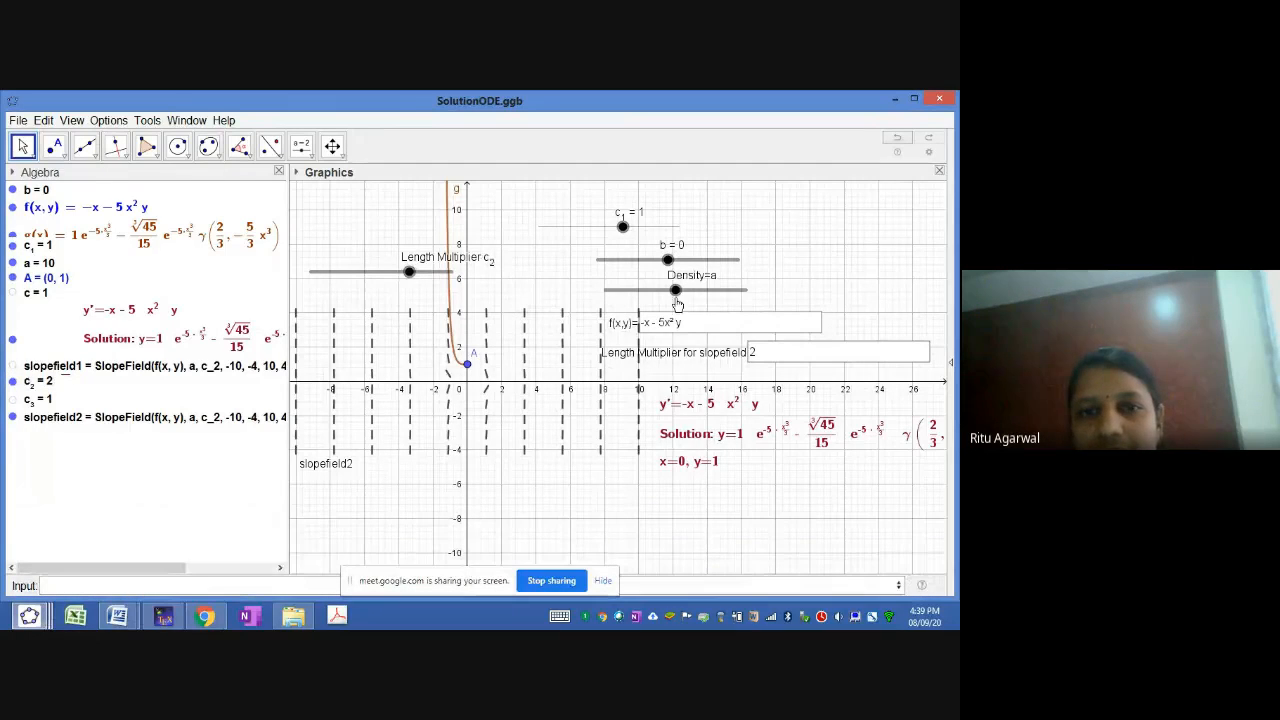
{"action": "mouse_move", "coordinate": [677, 296]}
{"action": "left_mouse_down"}
{"action": "mouse_move", "coordinate": [660, 296]}
{"action": "mouse_move", "coordinate": [689, 299]}
{"action": "left_mouse_up"}
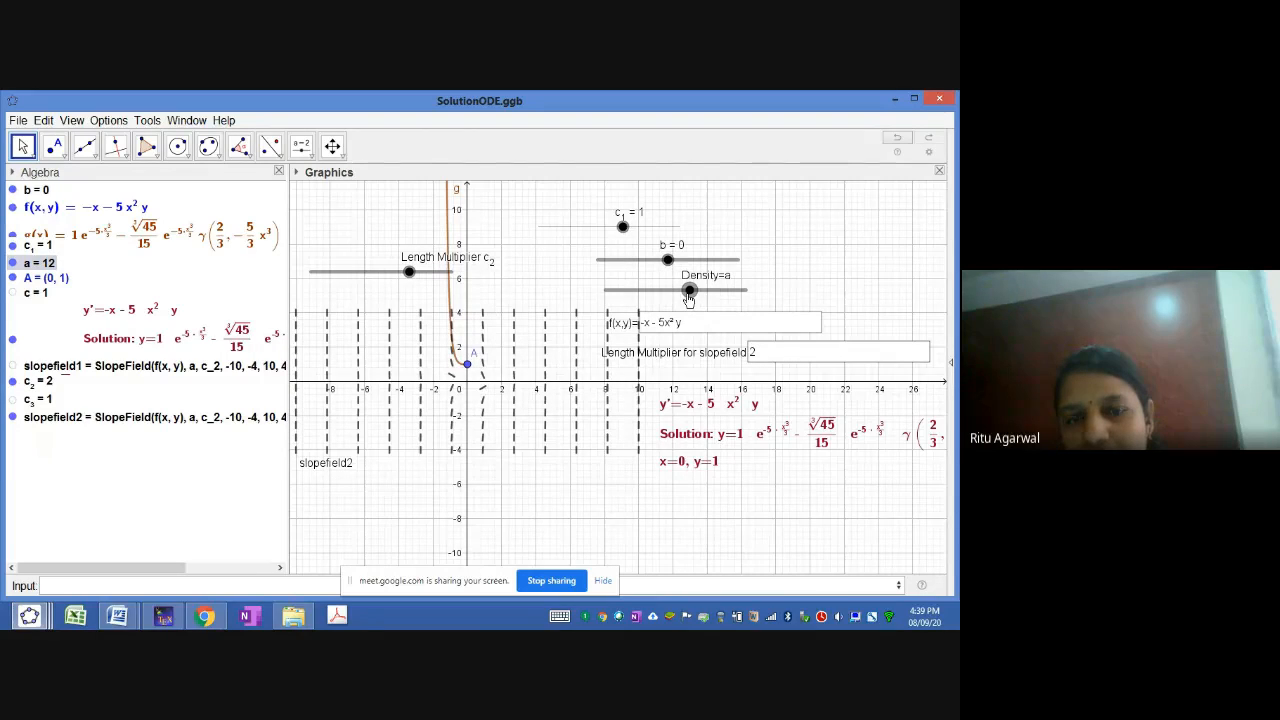
{"action": "mouse_move", "coordinate": [409, 271]}
{"action": "left_mouse_down"}
{"action": "mouse_move", "coordinate": [385, 274]}
{"action": "mouse_move", "coordinate": [399, 270]}
{"action": "left_mouse_up"}
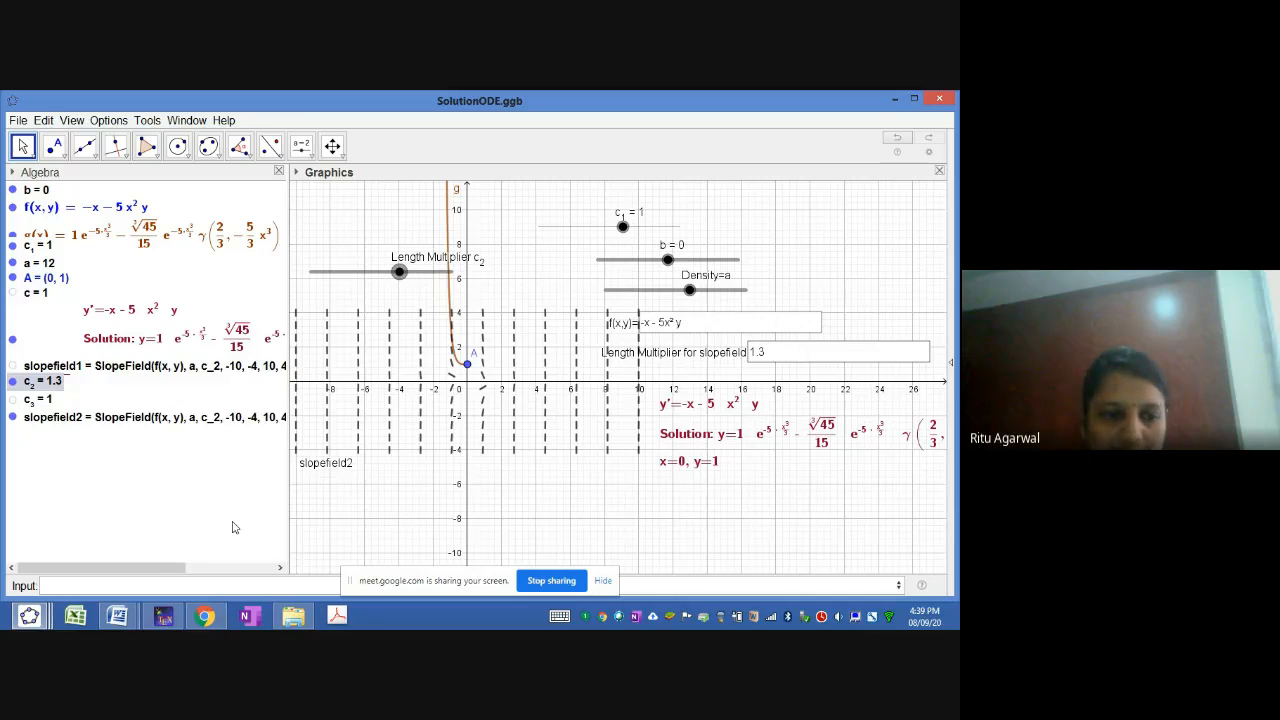
Step: Switch to the 3d.ggb file and highlight the functions f(t), g(t) and h(t) in the Algebra view
{"action": "left_click", "coordinate": [28, 615]}
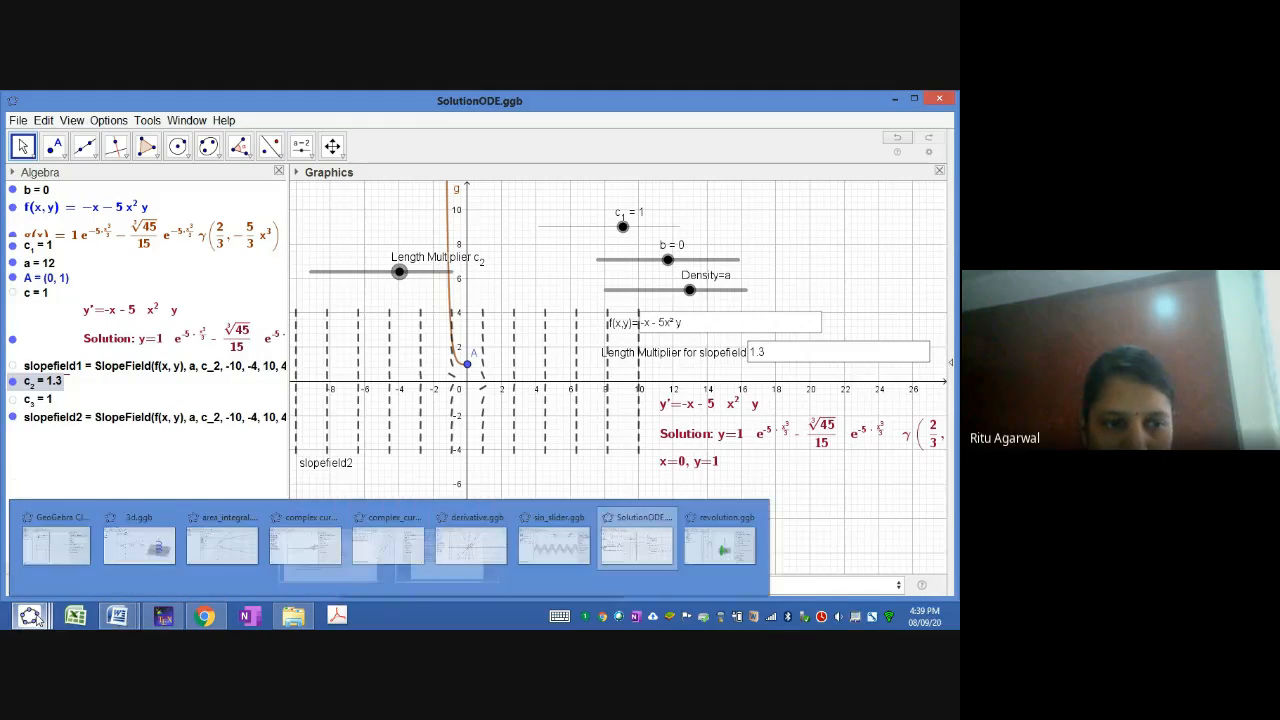
{"action": "left_click", "coordinate": [168, 556]}
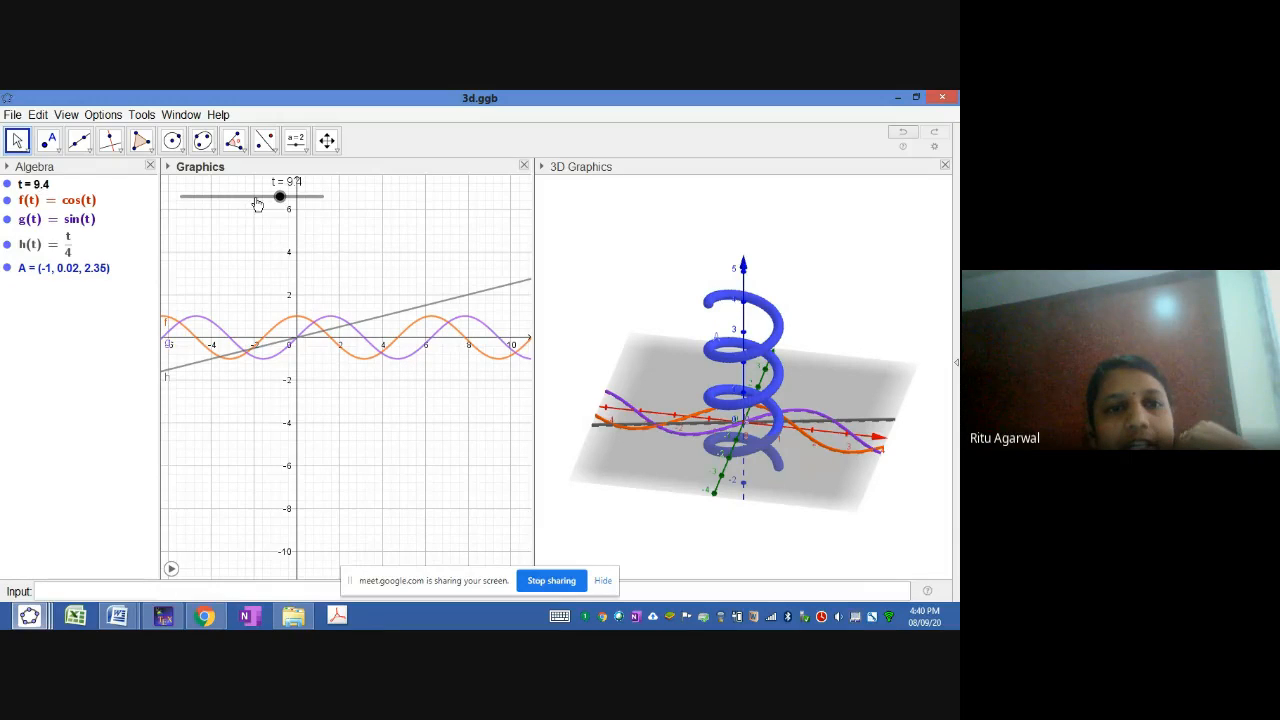
{"action": "left_click", "coordinate": [72, 204]}
{"action": "left_click", "coordinate": [59, 226]}
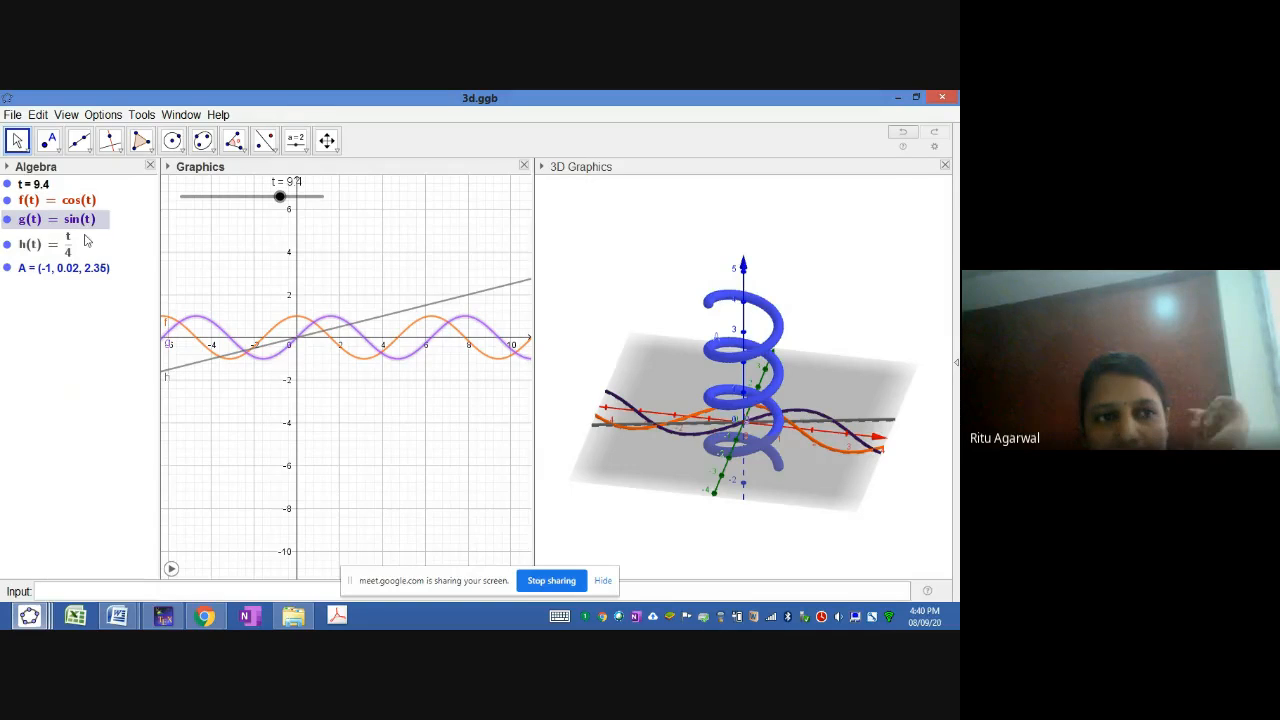
{"action": "left_click", "coordinate": [47, 252]}
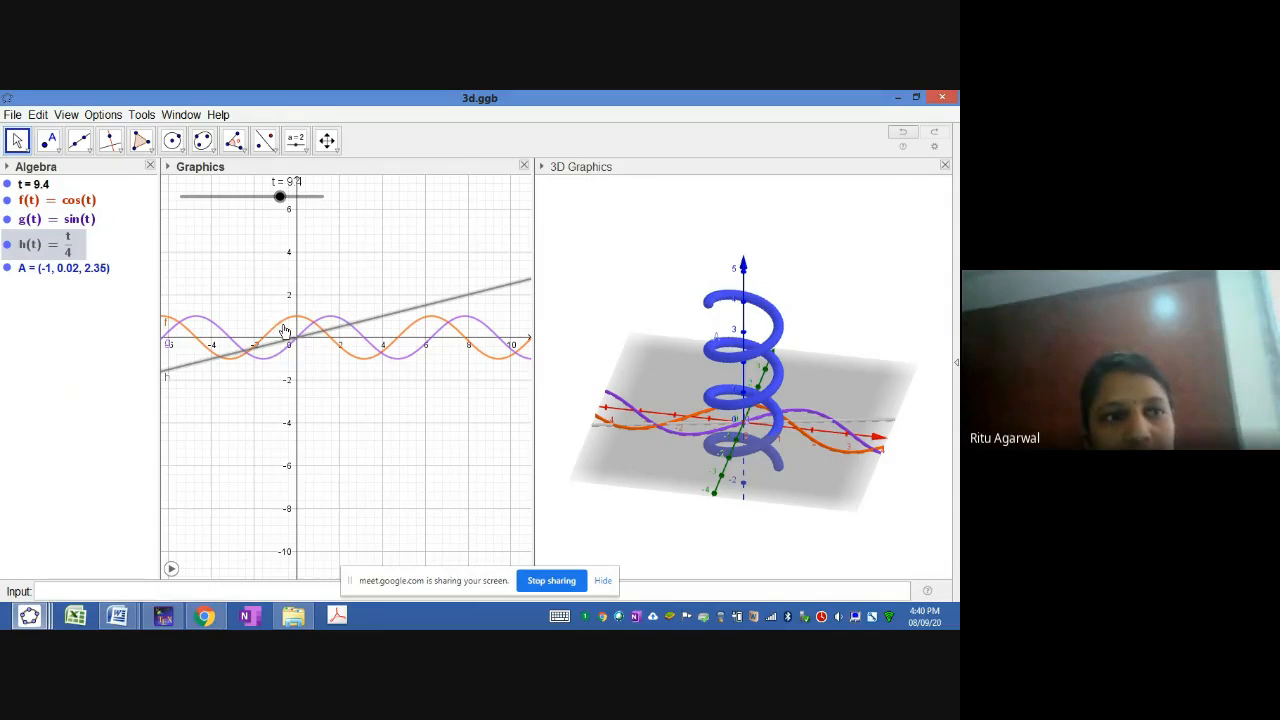
Step: Highlight the cosine, sine and line graphs in the Graphics view, and check the definition of point A
{"action": "left_click", "coordinate": [302, 323]}
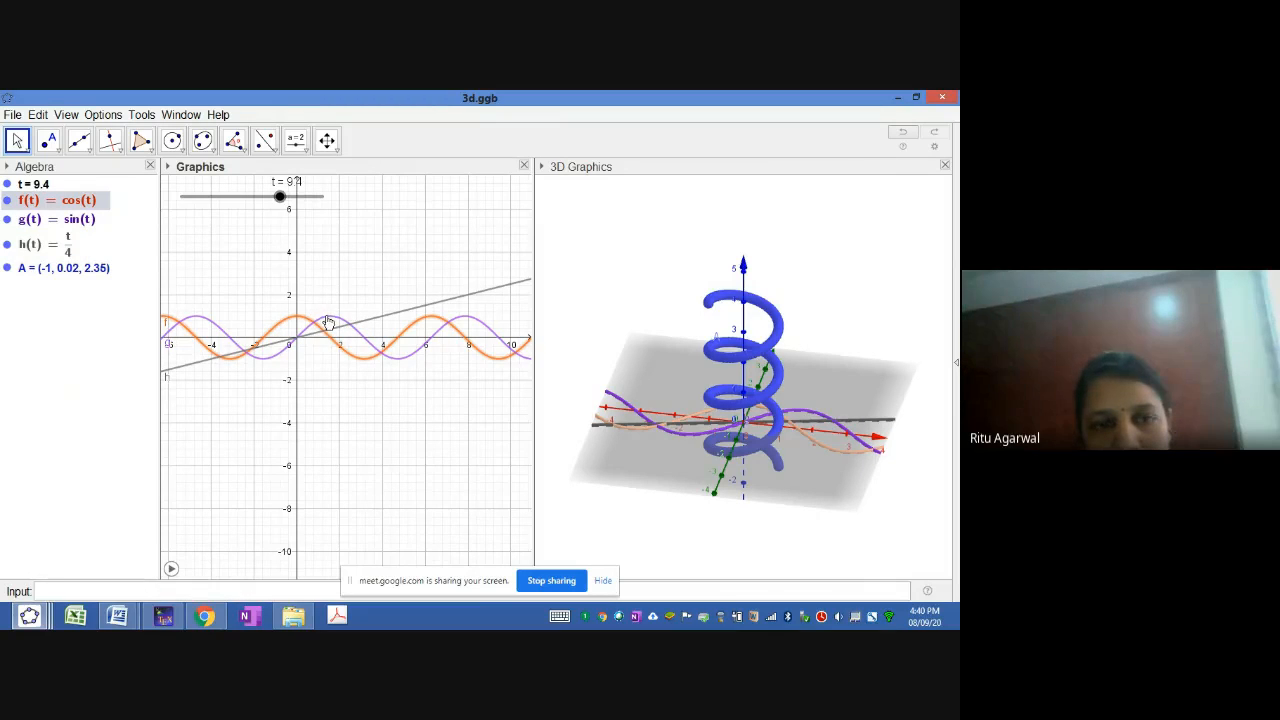
{"action": "left_click", "coordinate": [329, 321]}
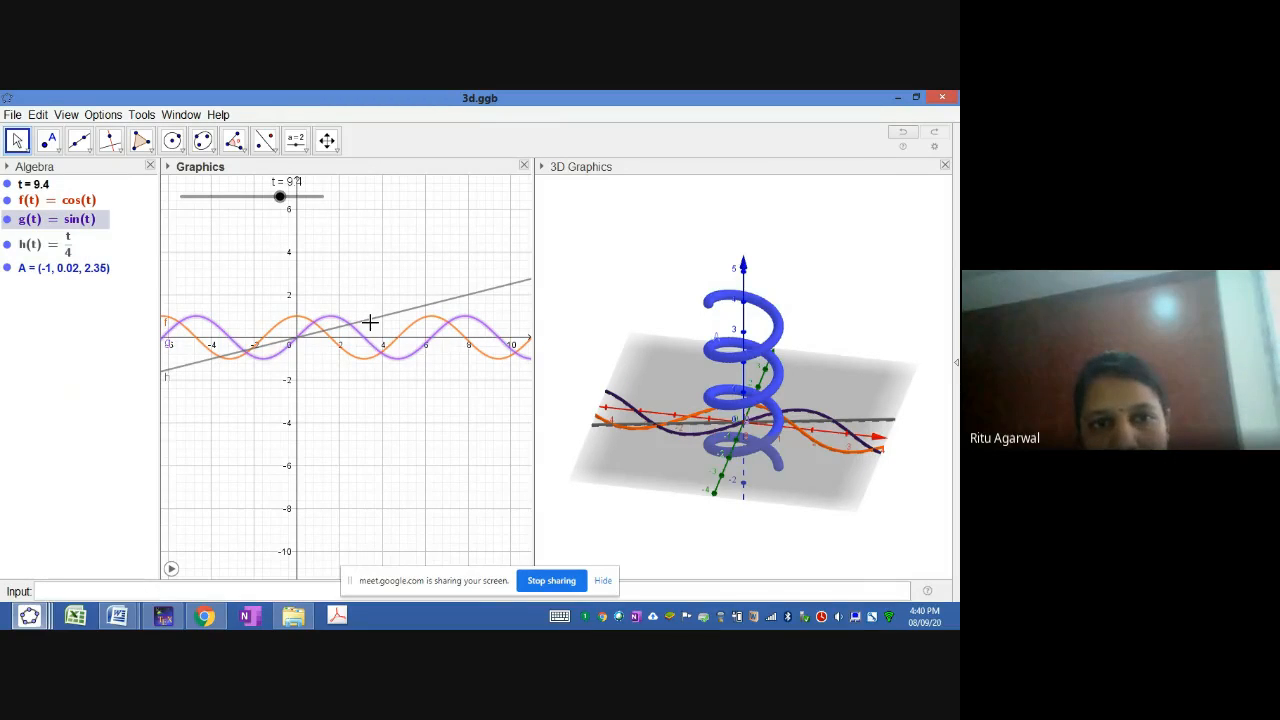
{"action": "left_click", "coordinate": [368, 320]}
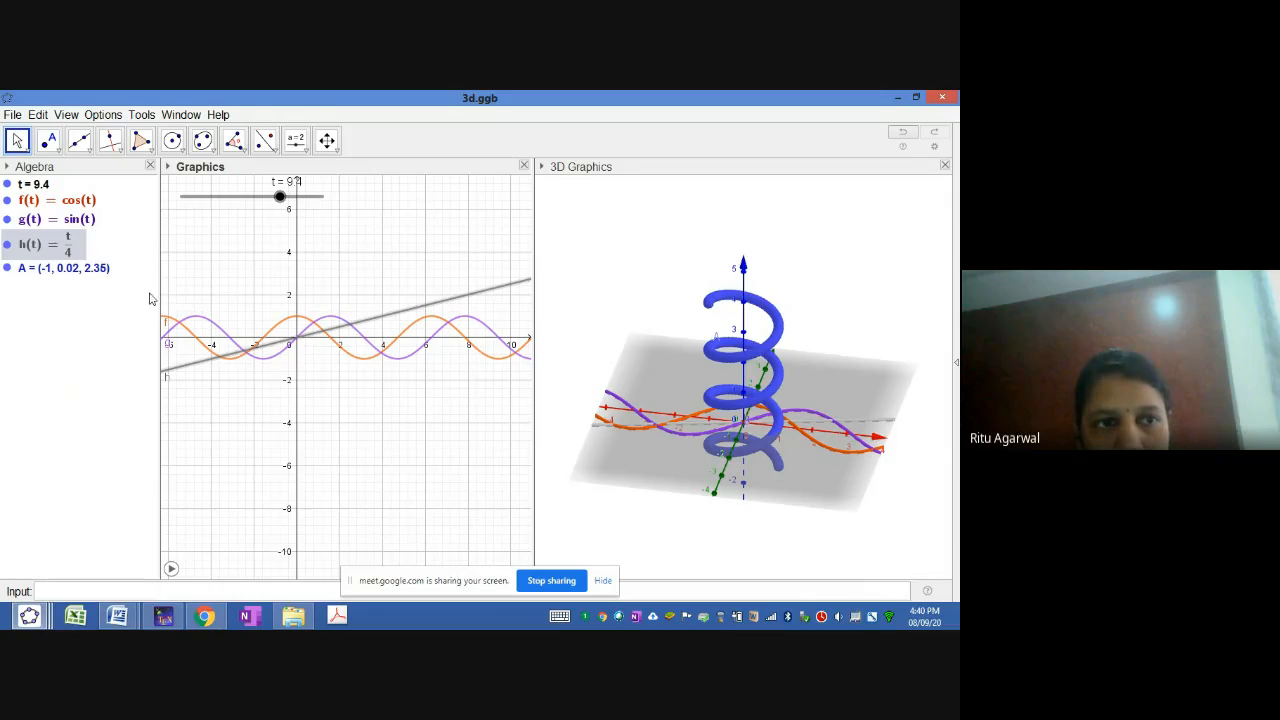
{"action": "double_click", "coordinate": [85, 270]}
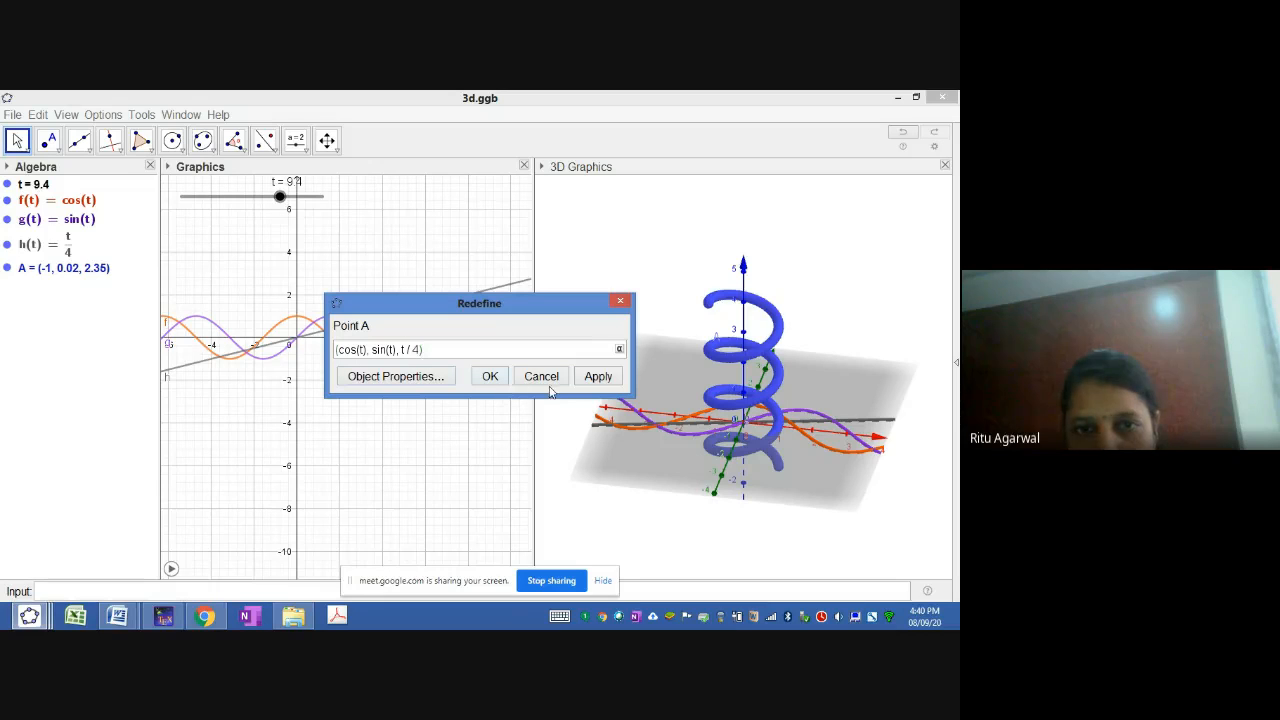
{"action": "left_click", "coordinate": [489, 376]}
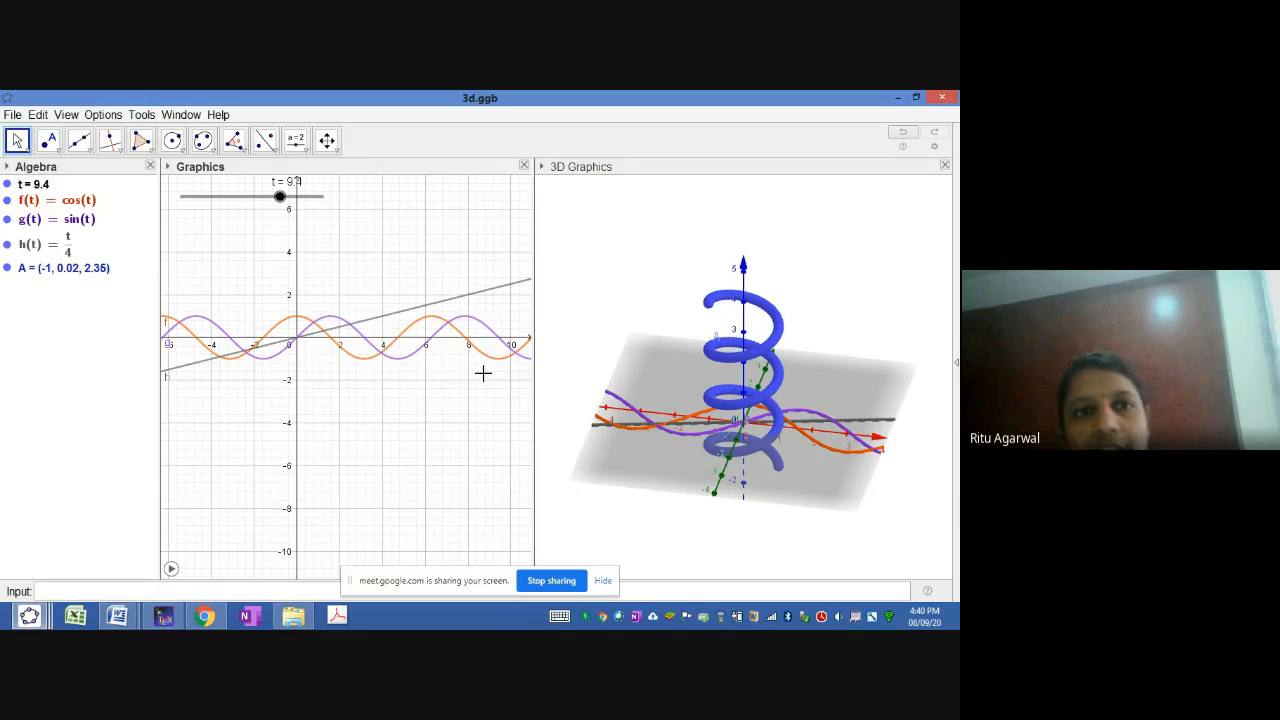
Step: Set slider t to -5.1, run its animation, and stop it at t = 8.4
{"action": "left_click_drag", "start_coordinate": [280, 196], "coordinate": [187, 196]}
{"action": "right_click", "coordinate": [217, 200]}
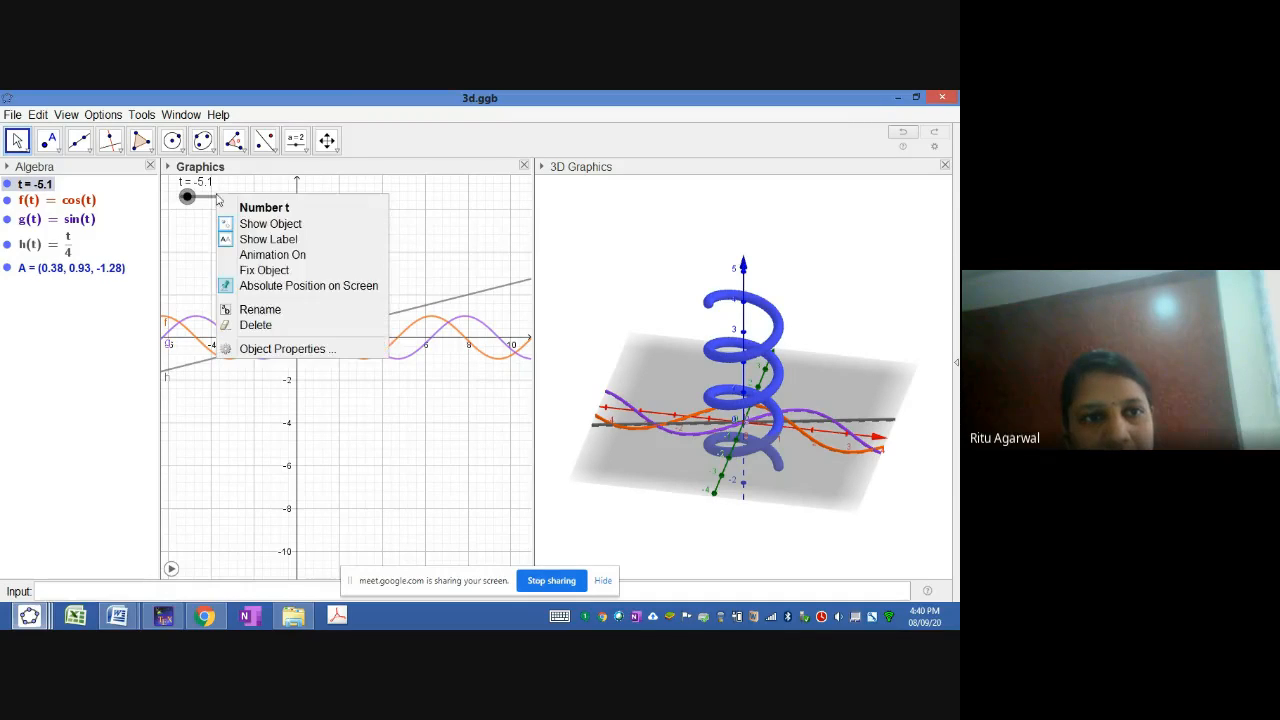
{"action": "left_click", "coordinate": [288, 257]}
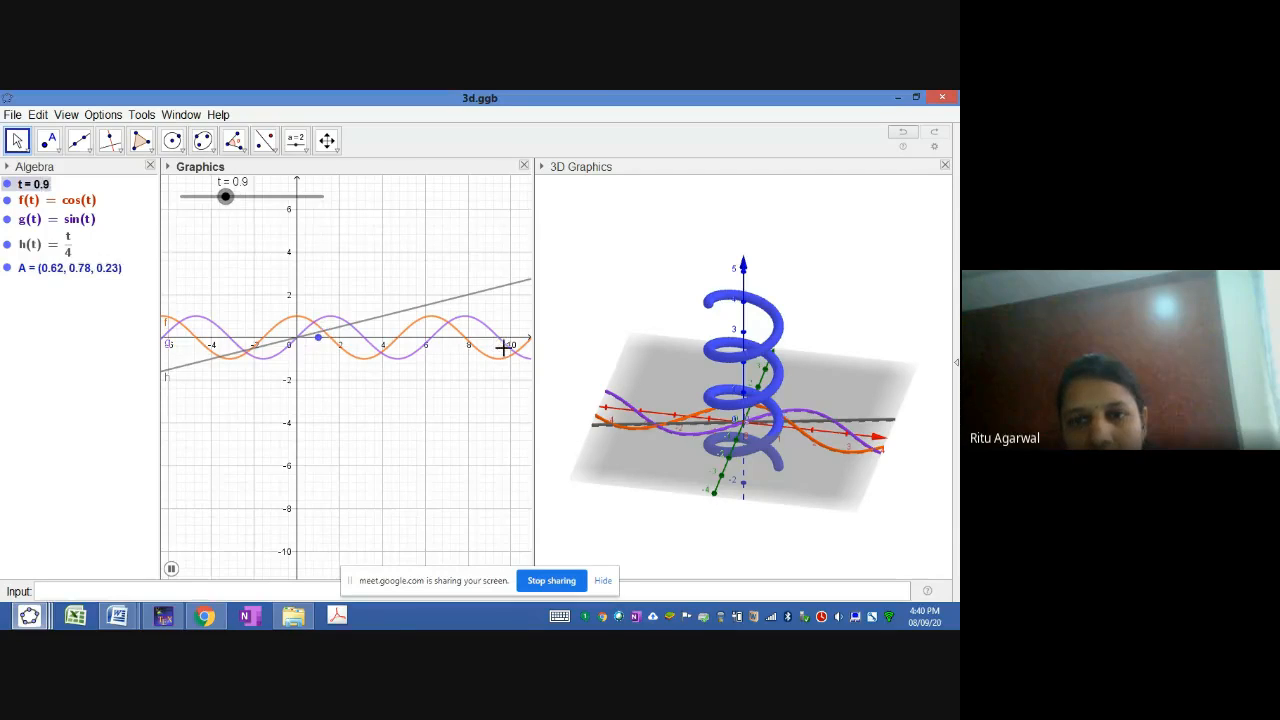
{"action": "right_click", "coordinate": [295, 199]}
{"action": "left_click", "coordinate": [340, 258]}
Step: Rotate the 3D view to examine the helix traced by point A from the side, from above and at an angle
{"action": "left_click_drag", "start_coordinate": [674, 344], "coordinate": [880, 331]}
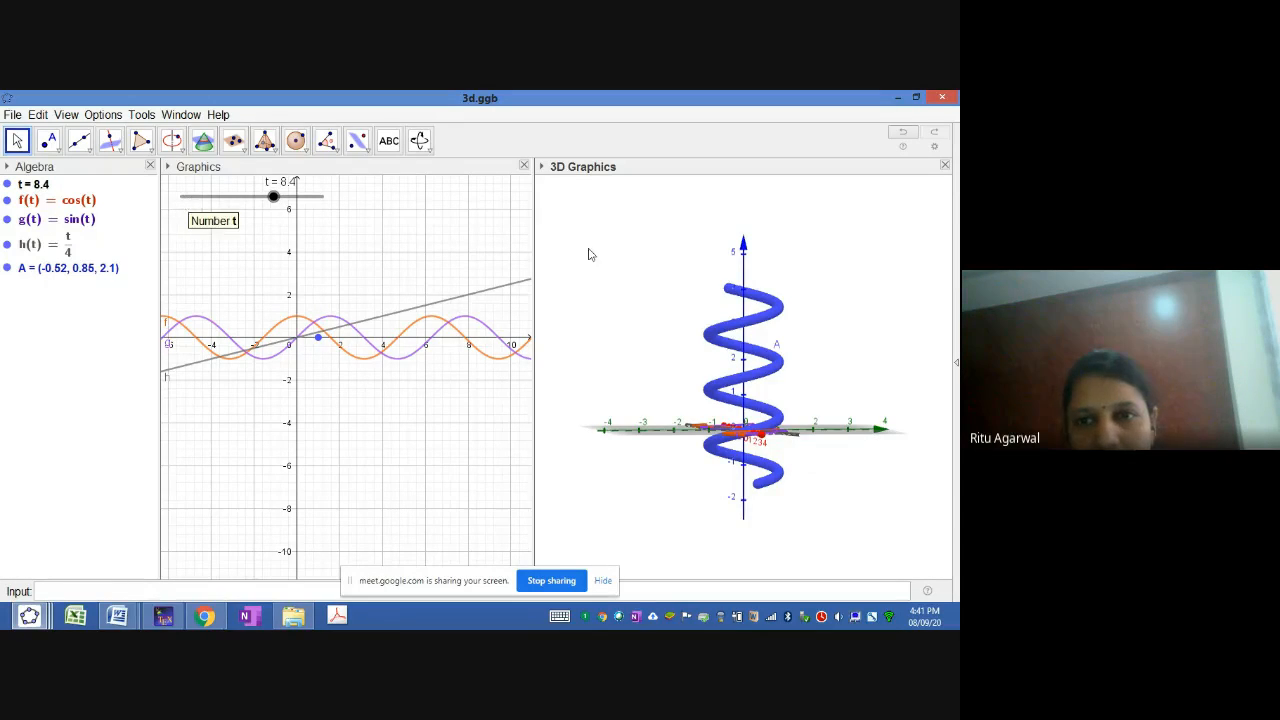
{"action": "left_click_drag", "start_coordinate": [700, 314], "coordinate": [697, 378]}
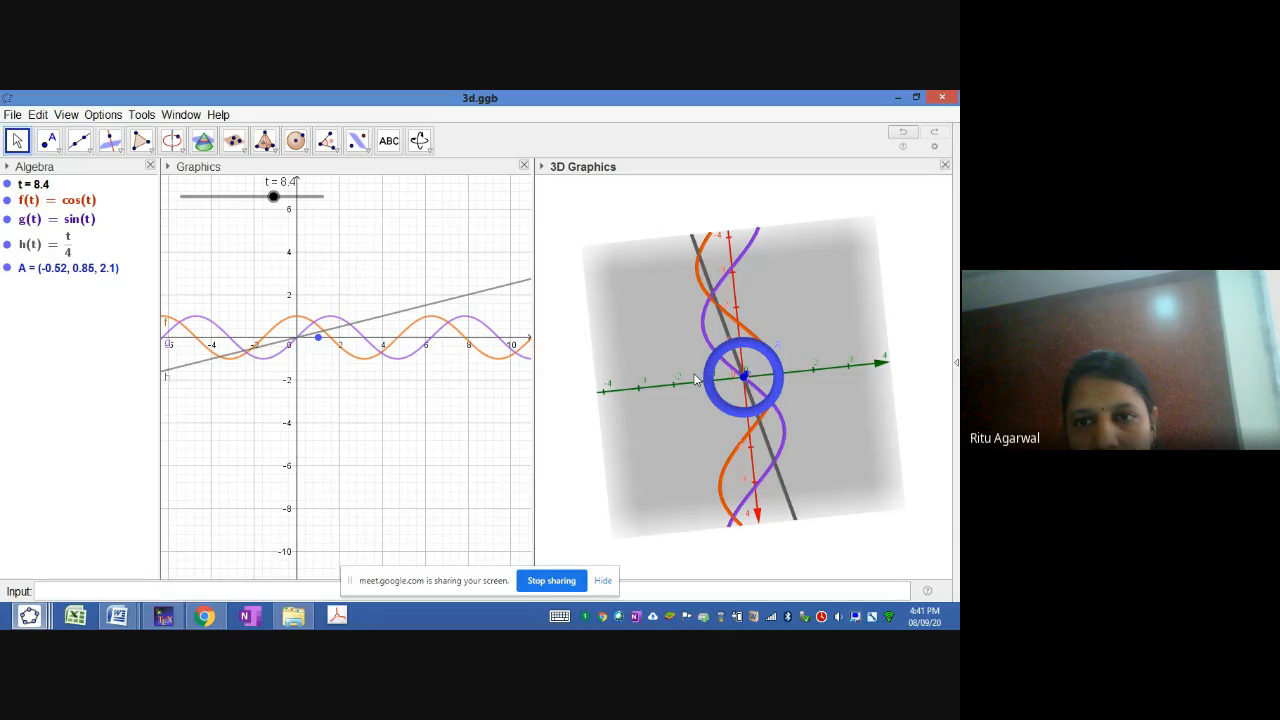
{"action": "left_click_drag", "start_coordinate": [697, 378], "coordinate": [691, 362]}
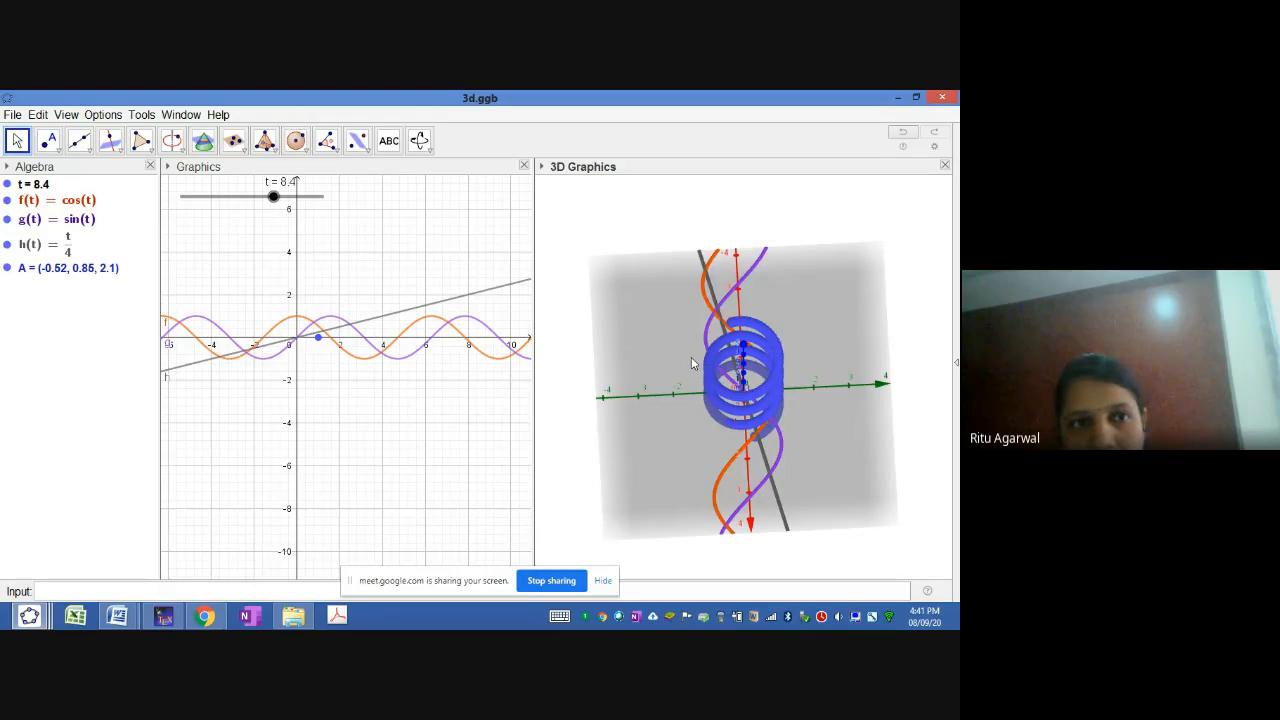
{"action": "left_click_drag", "start_coordinate": [691, 357], "coordinate": [716, 364]}
{"action": "right_click", "coordinate": [716, 364]}
Step: Run the animation of t again, view the helix from the side, and stop the animation at t = 0.4
{"action": "left_click", "coordinate": [268, 211]}
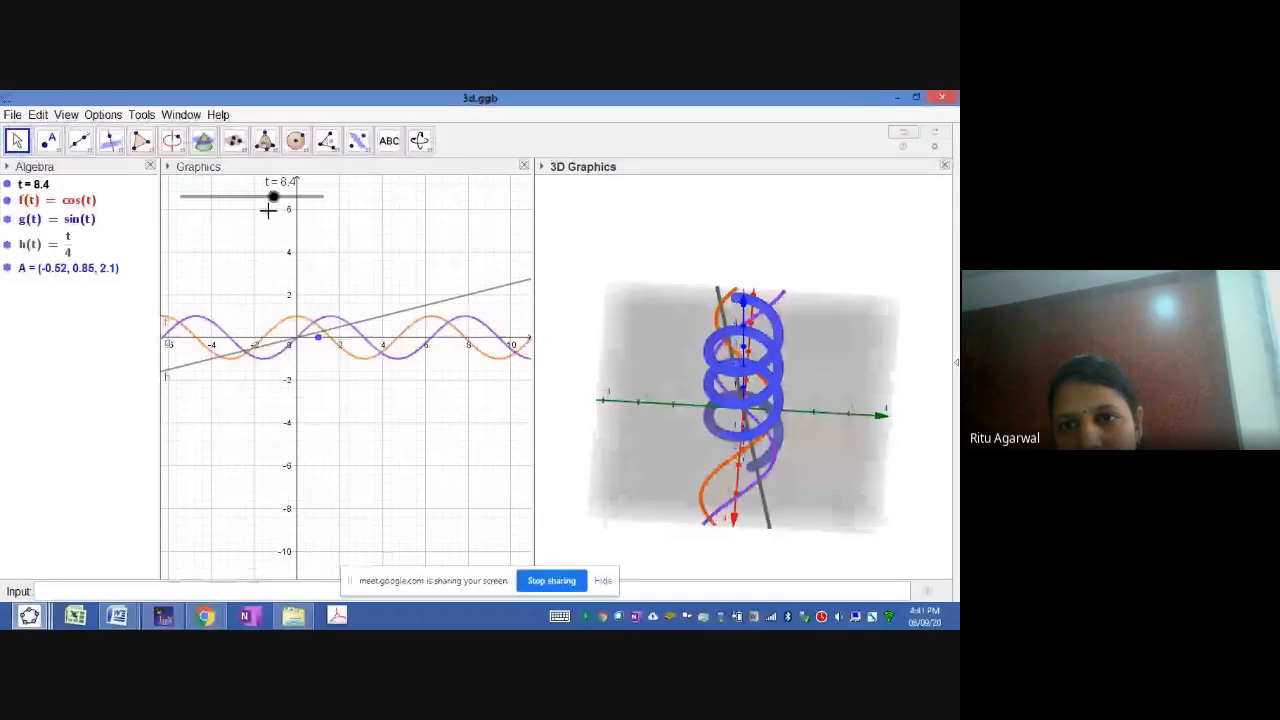
{"action": "right_click", "coordinate": [268, 205]}
{"action": "left_click", "coordinate": [297, 256]}
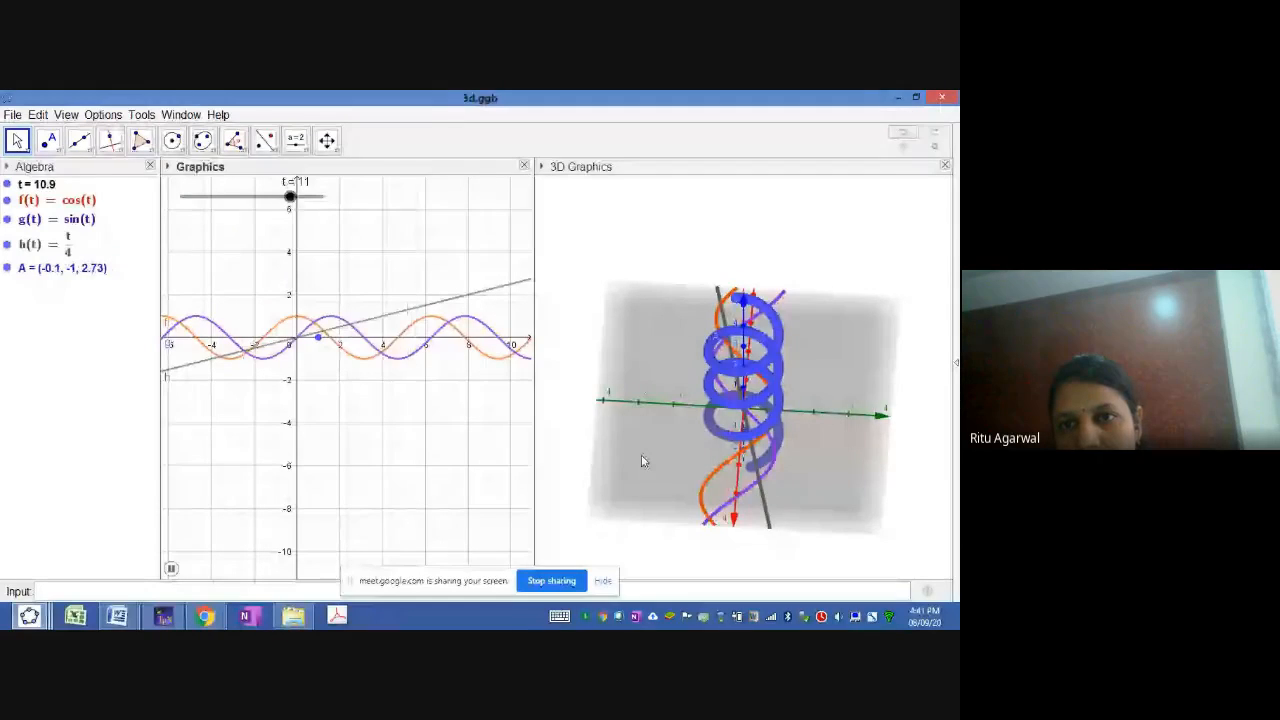
{"action": "left_click_drag", "start_coordinate": [641, 454], "coordinate": [641, 428]}
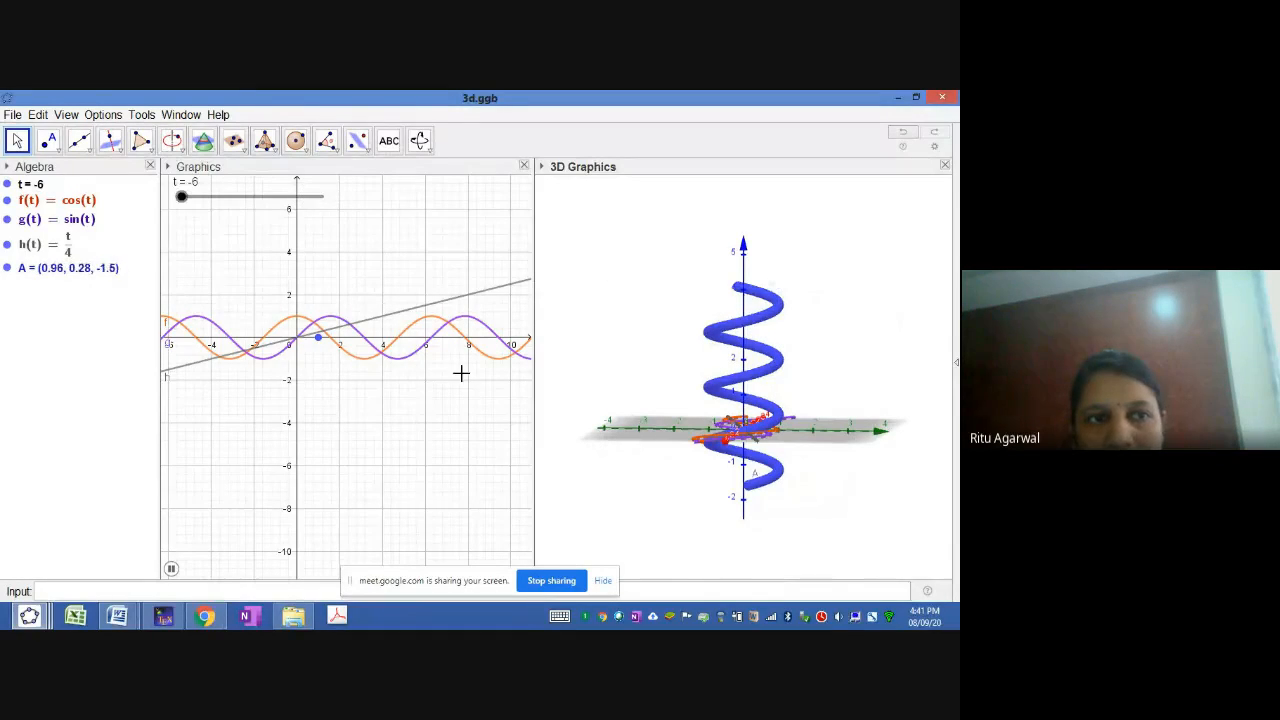
{"action": "right_click", "coordinate": [216, 202]}
{"action": "left_click", "coordinate": [257, 262]}
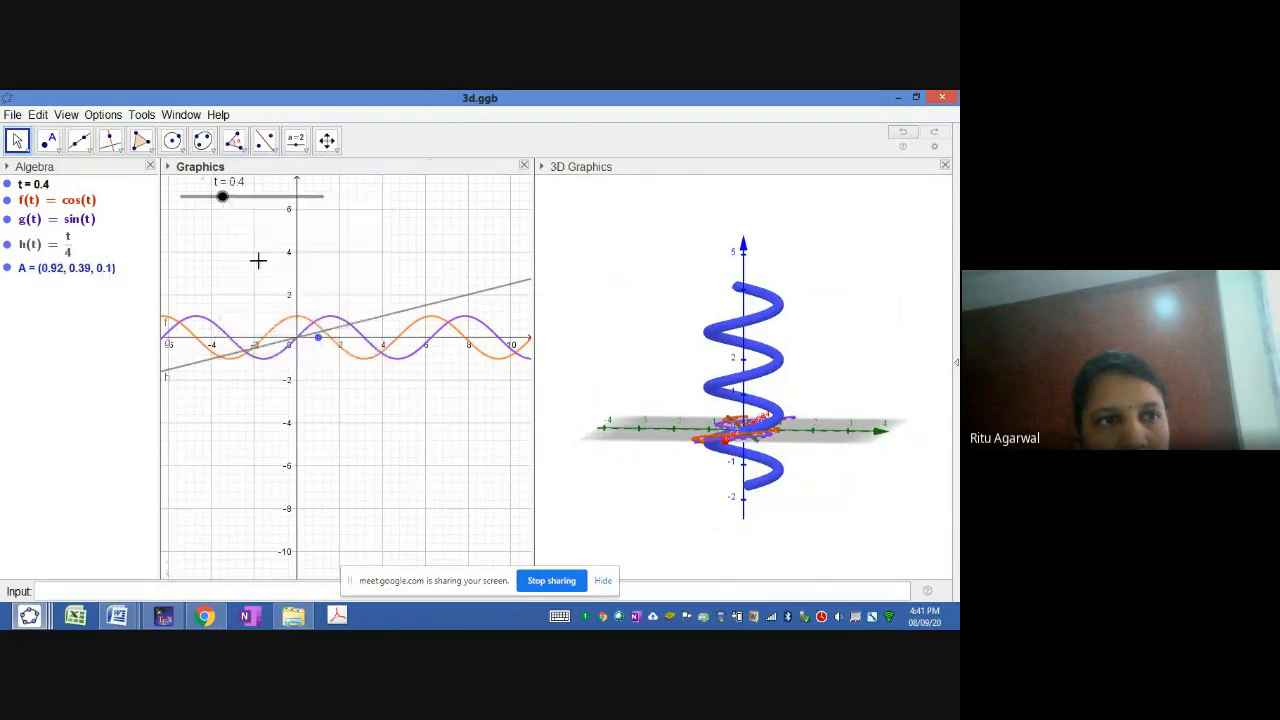
Step: Highlight the number t and the functions f(t) and g(t) in the Algebra view
{"action": "left_click", "coordinate": [44, 186]}
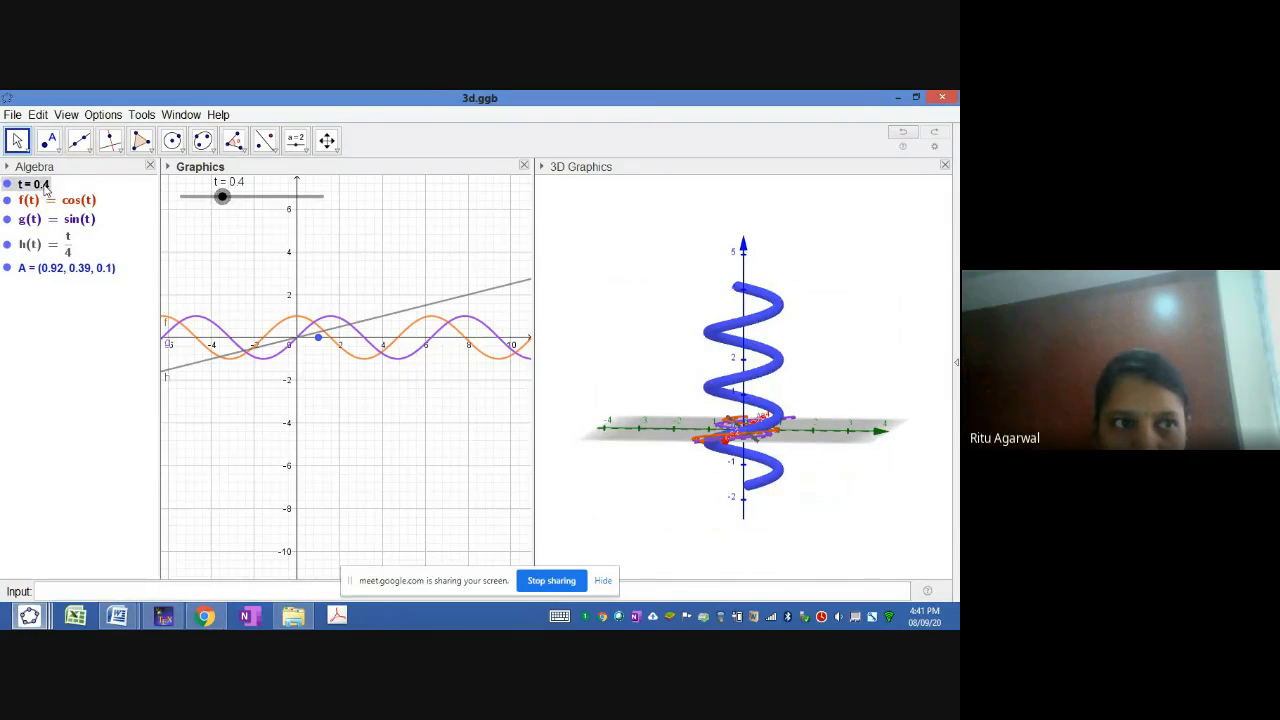
{"action": "left_click", "coordinate": [81, 204]}
{"action": "left_click", "coordinate": [82, 214]}
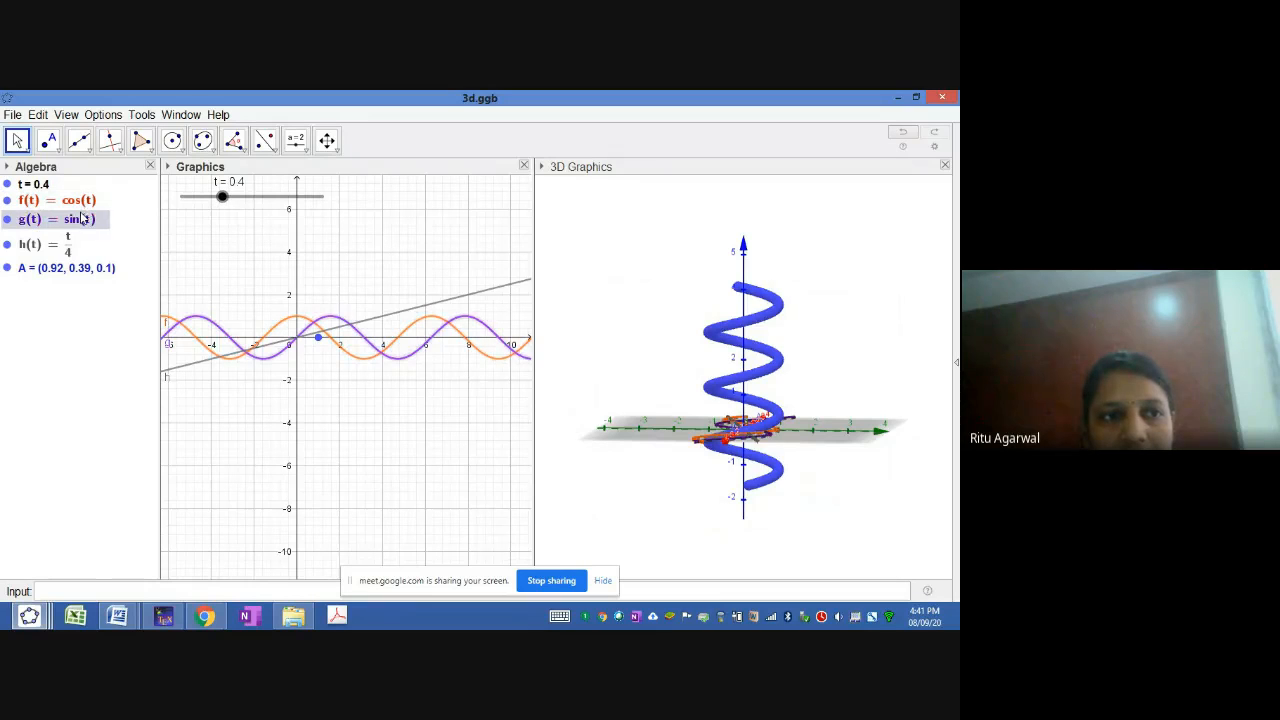
Step: Highlight the function h(t) and point A in the Algebra view, and tilt the 3D view to look at the helix from above
{"action": "left_click", "coordinate": [65, 252]}
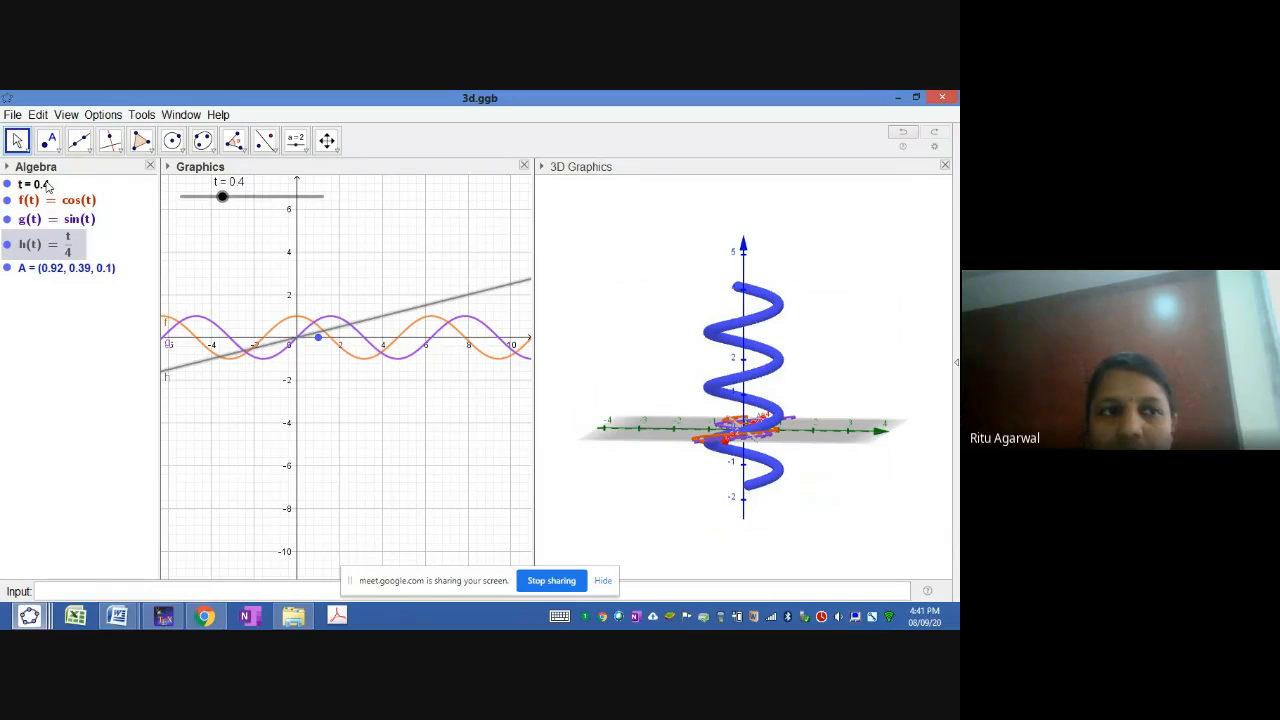
{"action": "left_click", "coordinate": [84, 270]}
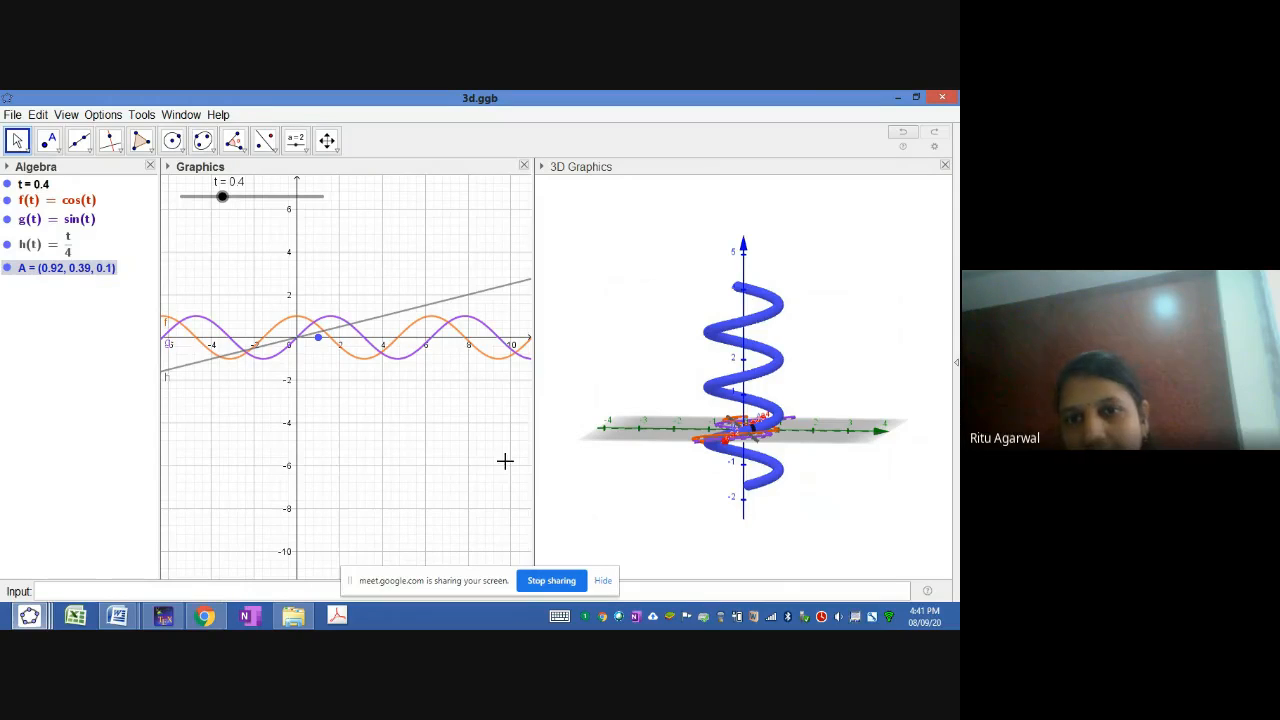
{"action": "left_click_drag", "start_coordinate": [657, 391], "coordinate": [725, 418]}
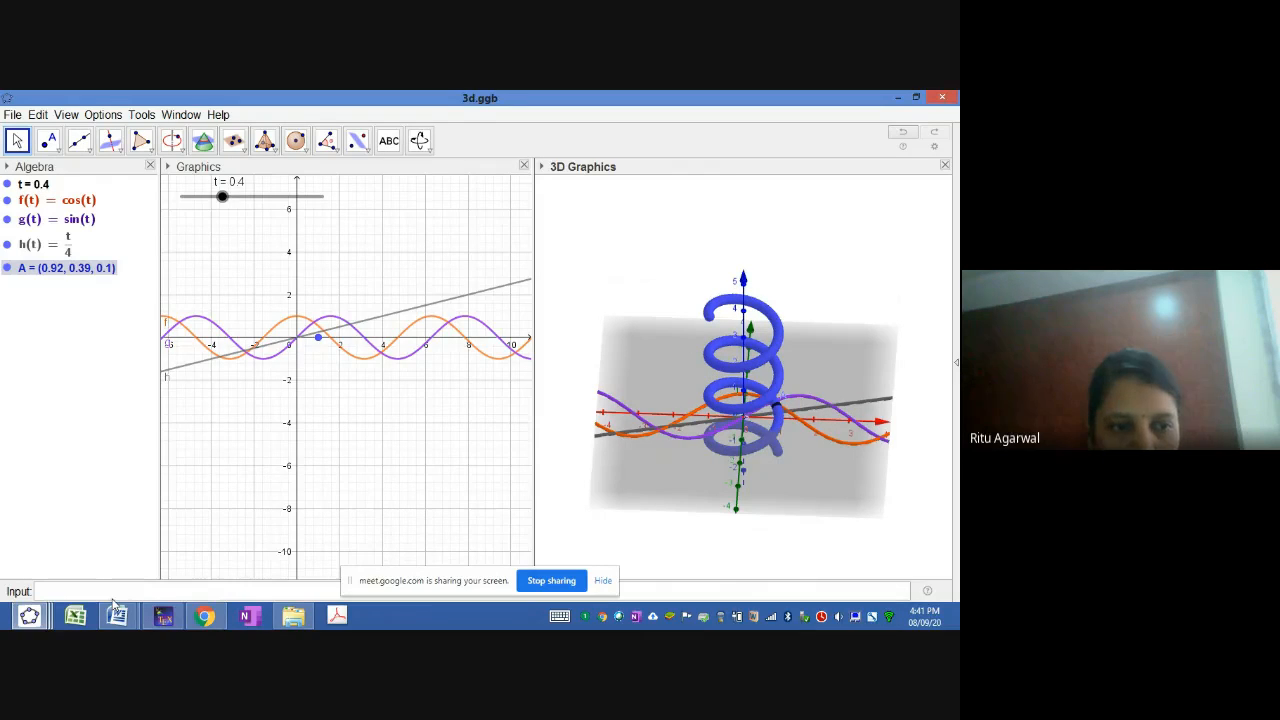
Step: Preview the other open GeoGebra windows and switch to area_integral.ggb
{"action": "left_click", "coordinate": [30, 617]}
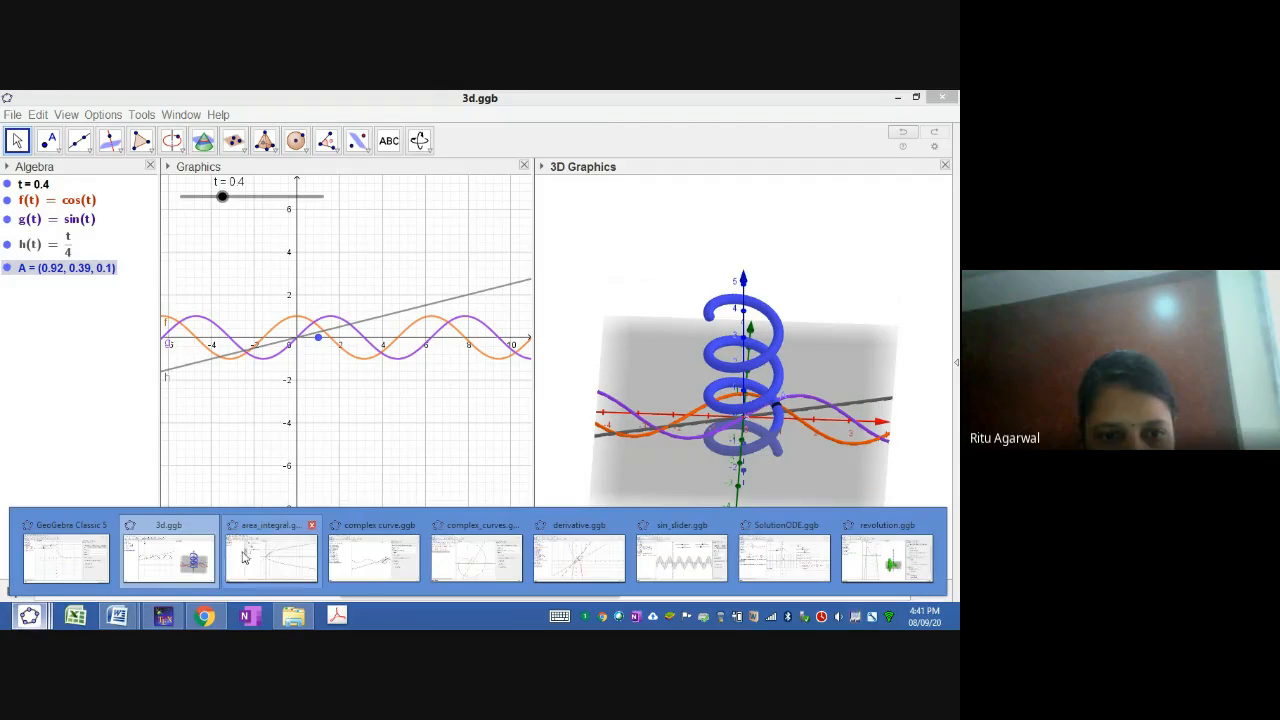
{"action": "mouse_move", "coordinate": [346, 560]}
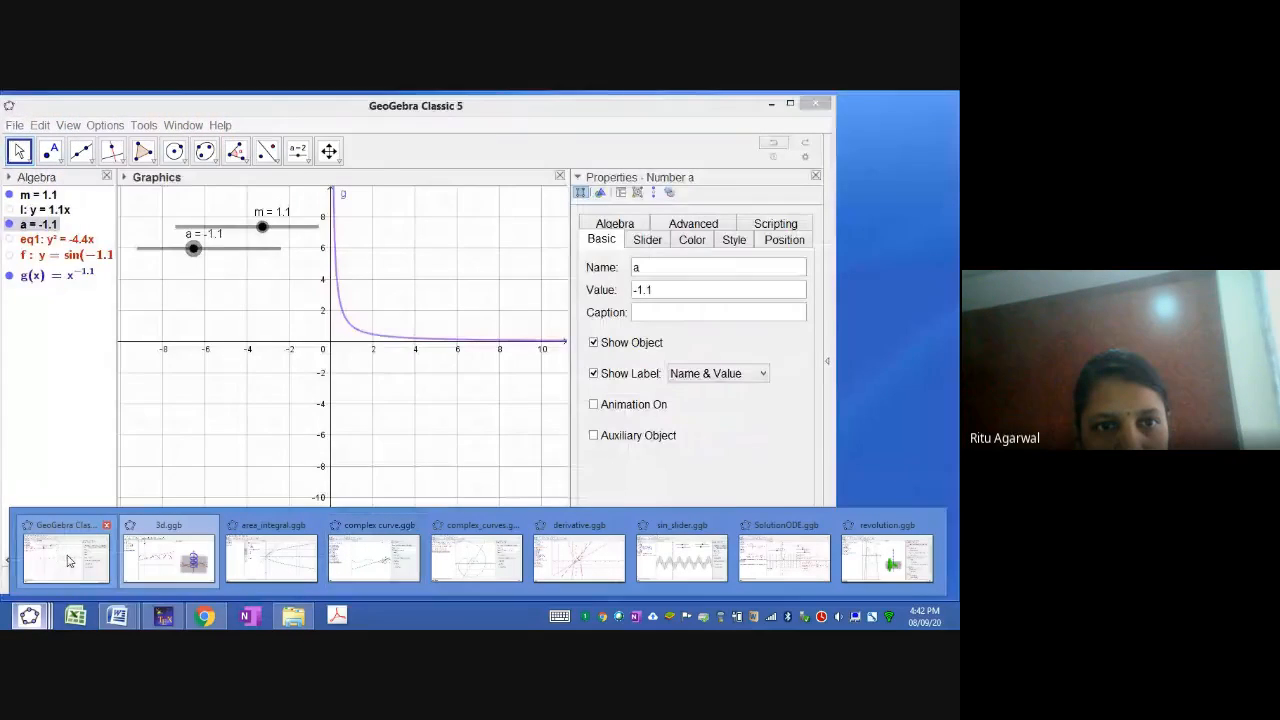
{"action": "mouse_move", "coordinate": [138, 560]}
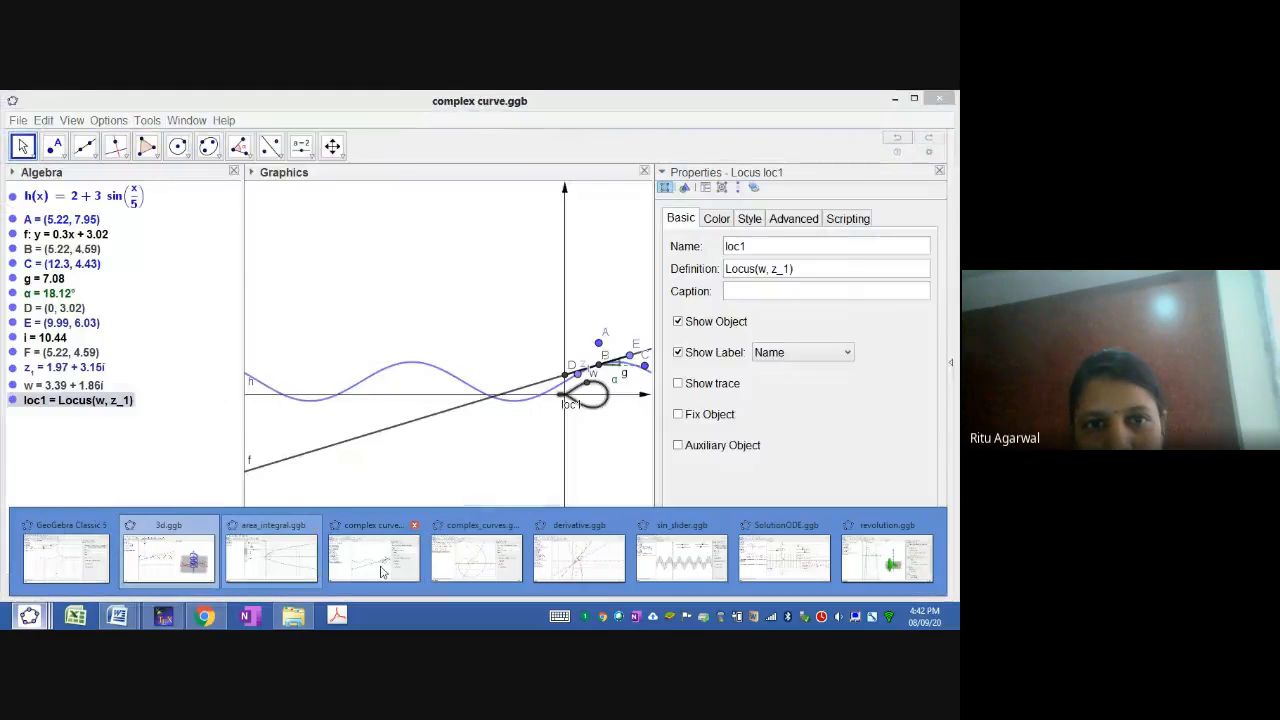
{"action": "left_click", "coordinate": [305, 571]}
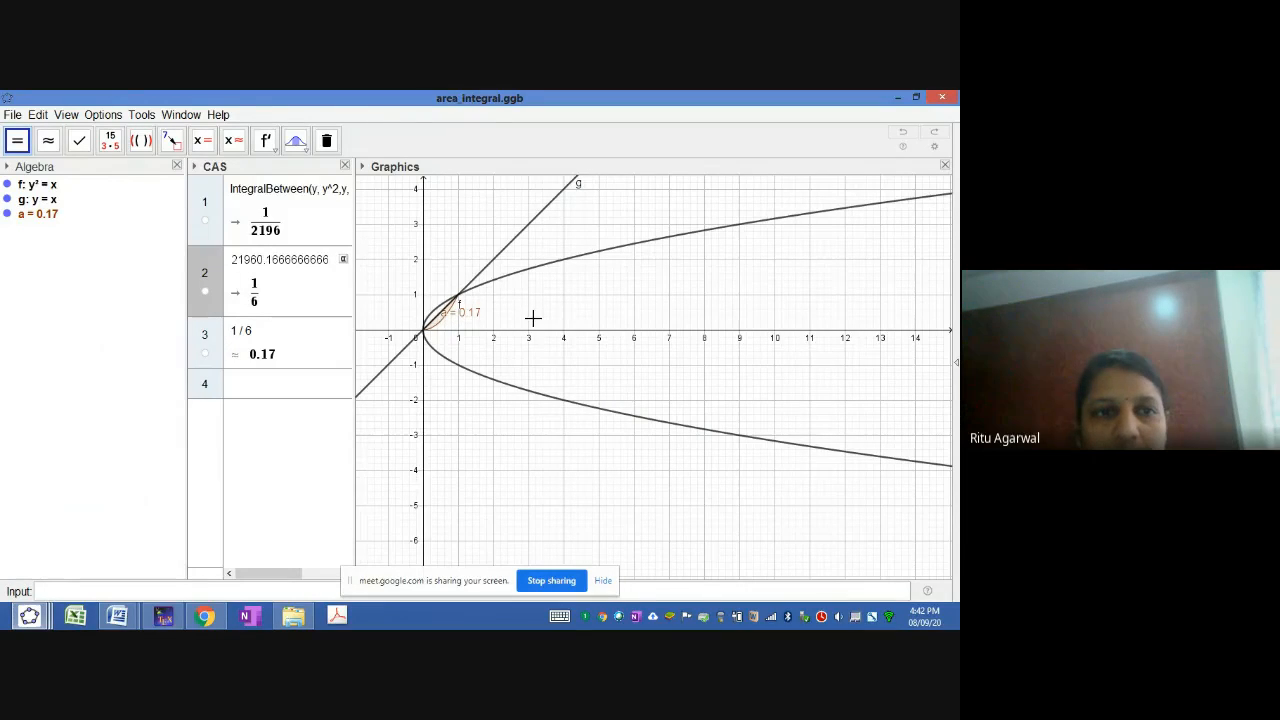
Step: Widen the CAS view at the expense of the Algebra and Graphics views to read the IntegralBetween commands
{"action": "left_click", "coordinate": [309, 199]}
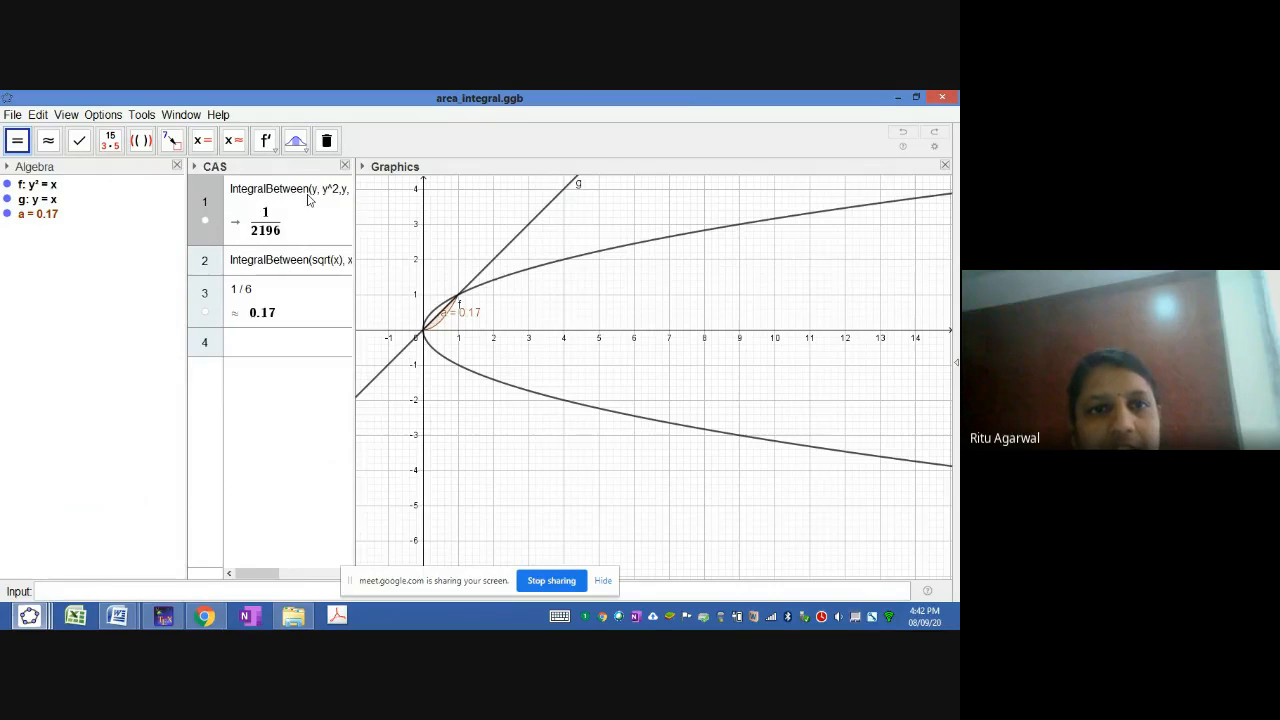
{"action": "left_click_drag", "start_coordinate": [354, 210], "coordinate": [422, 211]}
{"action": "left_click_drag", "start_coordinate": [188, 240], "coordinate": [112, 234]}
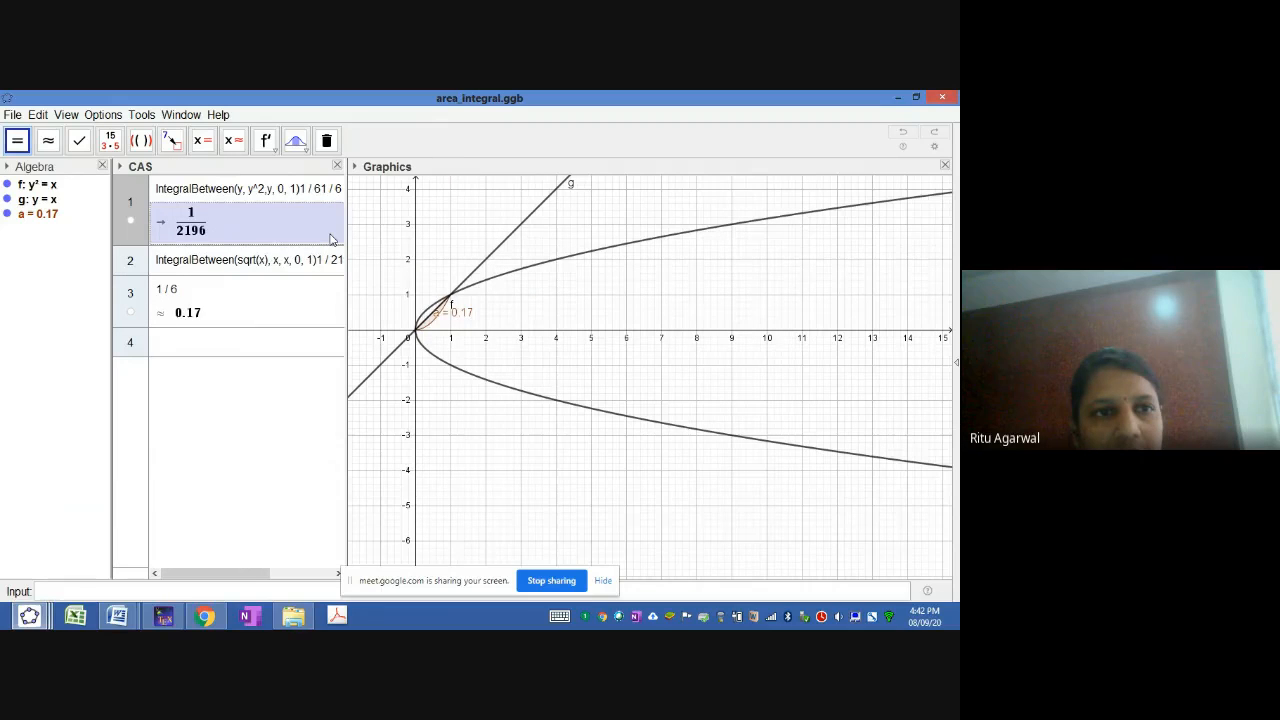
{"action": "left_click_drag", "start_coordinate": [346, 230], "coordinate": [417, 230]}
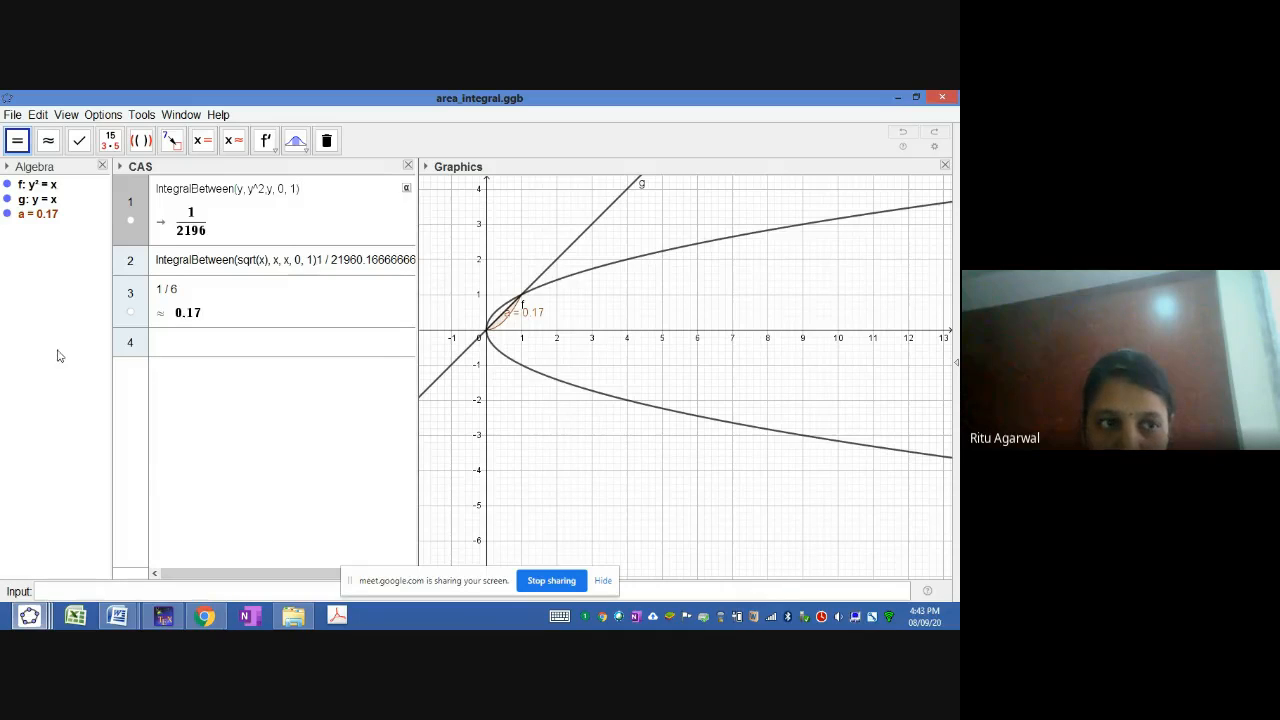
{"action": "left_click", "coordinate": [106, 594]}
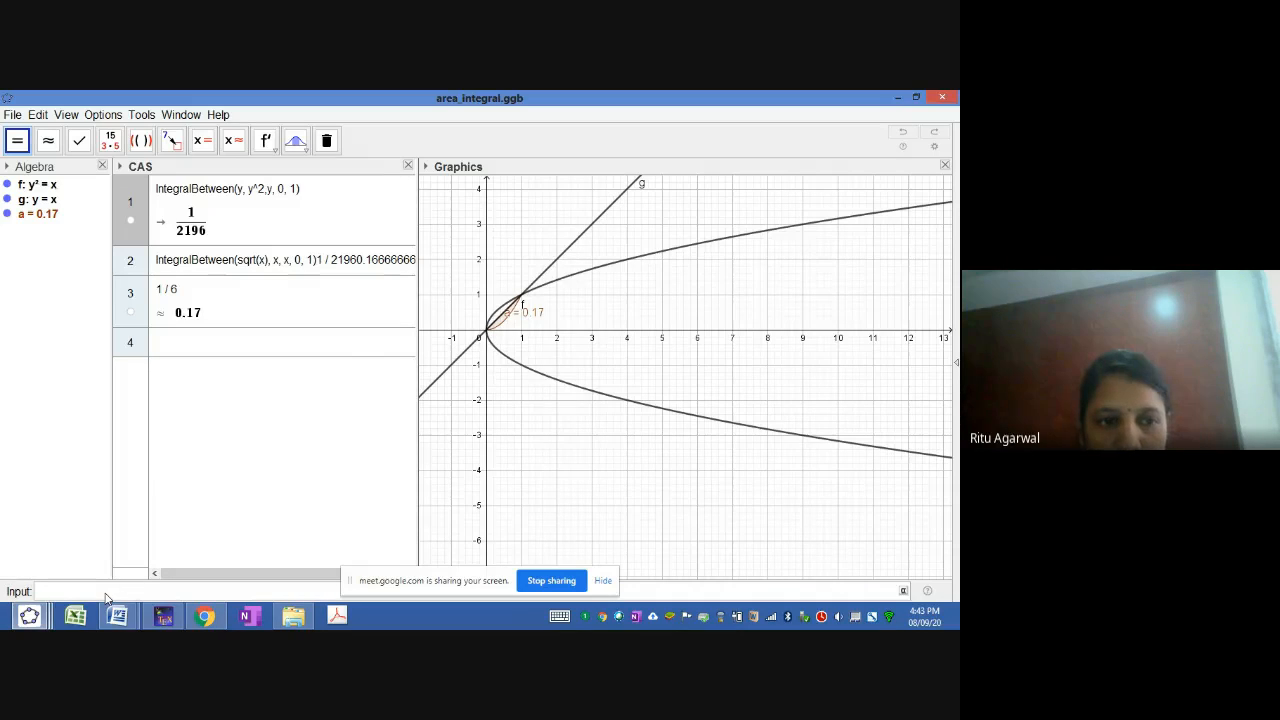
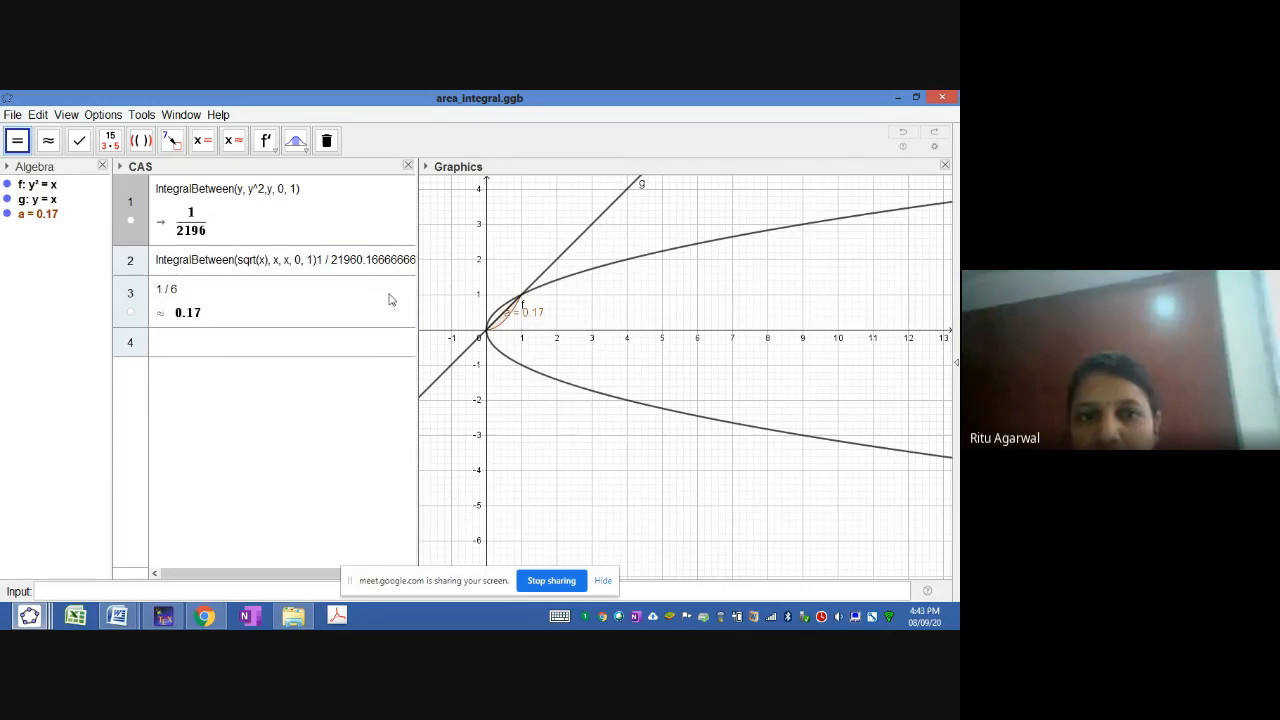
Step: Minimize area_integral.ggb, view the parametric curves in complex_curves.ggb, and bring up the locus in complex curve.ggb
{"action": "left_click", "coordinate": [898, 97]}
{"action": "mouse_move", "coordinate": [30, 617]}
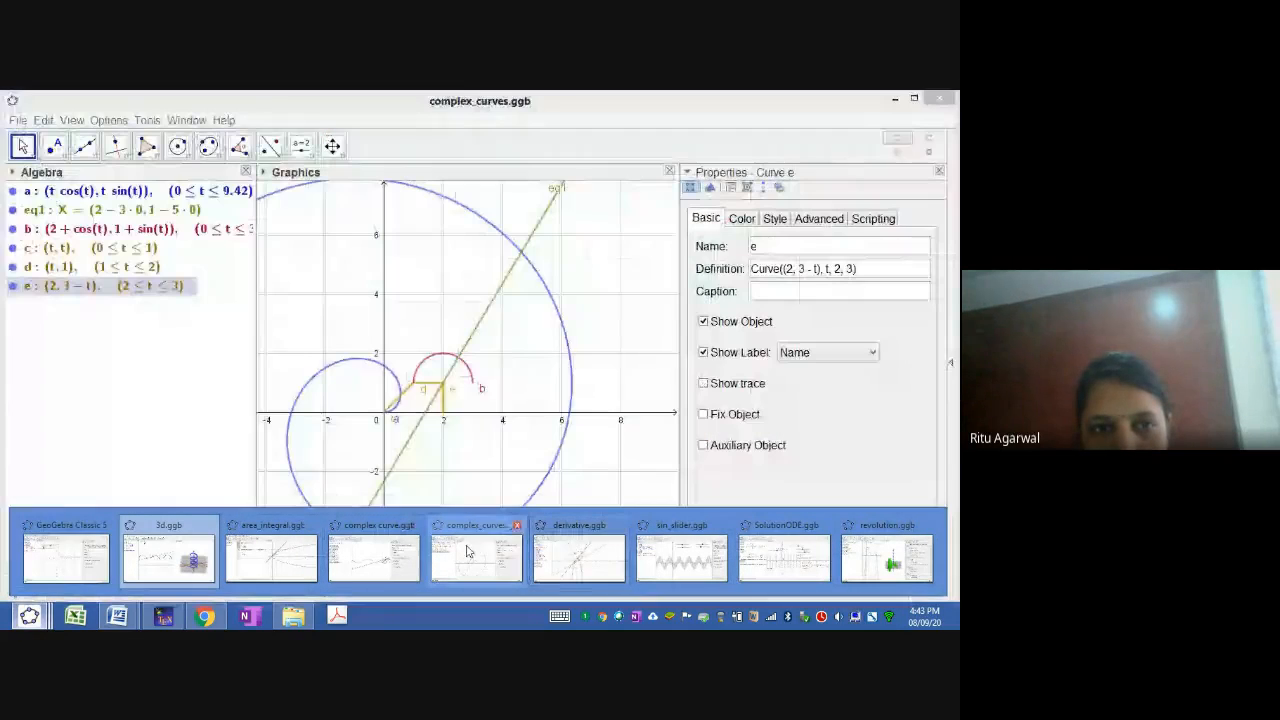
{"action": "left_click", "coordinate": [472, 550]}
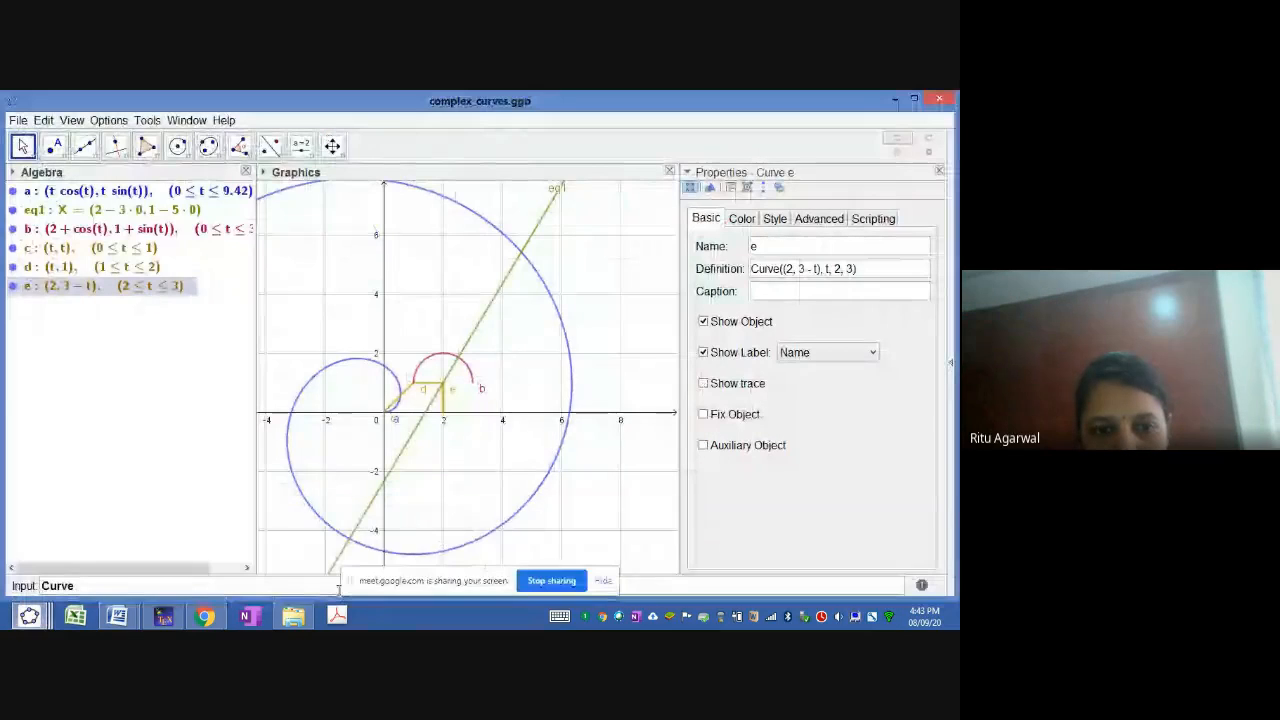
{"action": "mouse_move", "coordinate": [120, 615]}
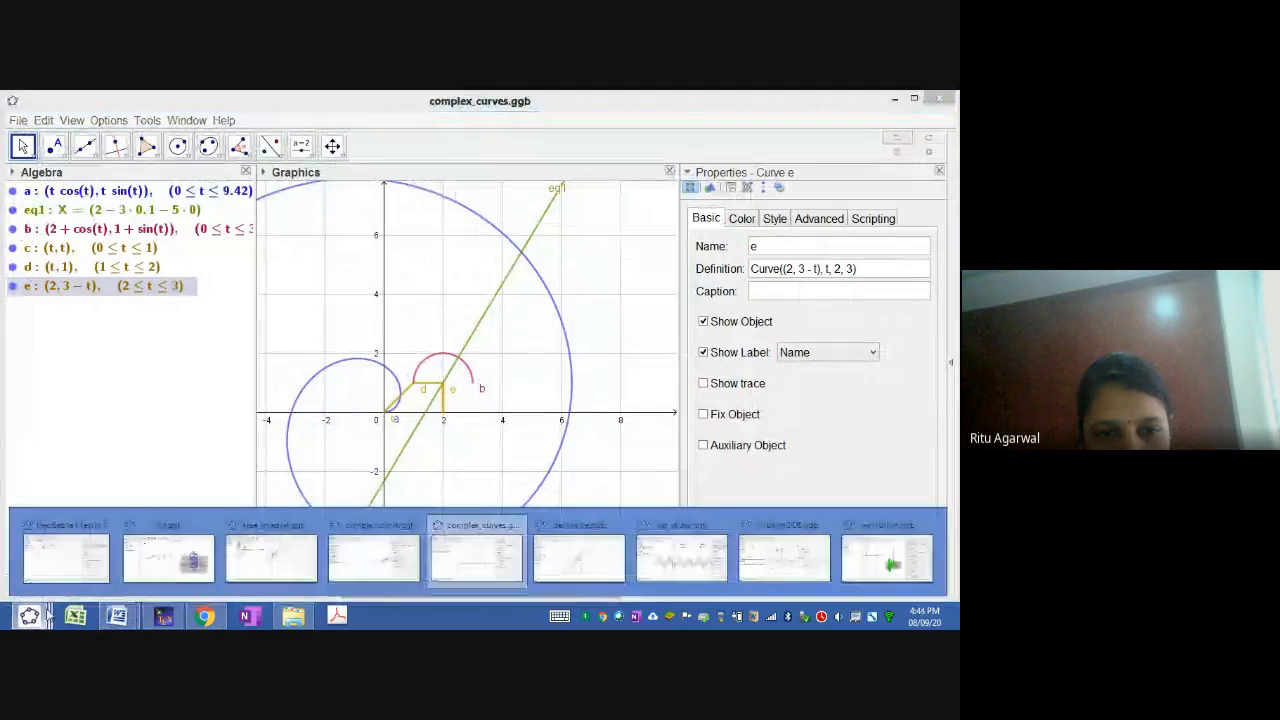
{"action": "left_click", "coordinate": [374, 560]}
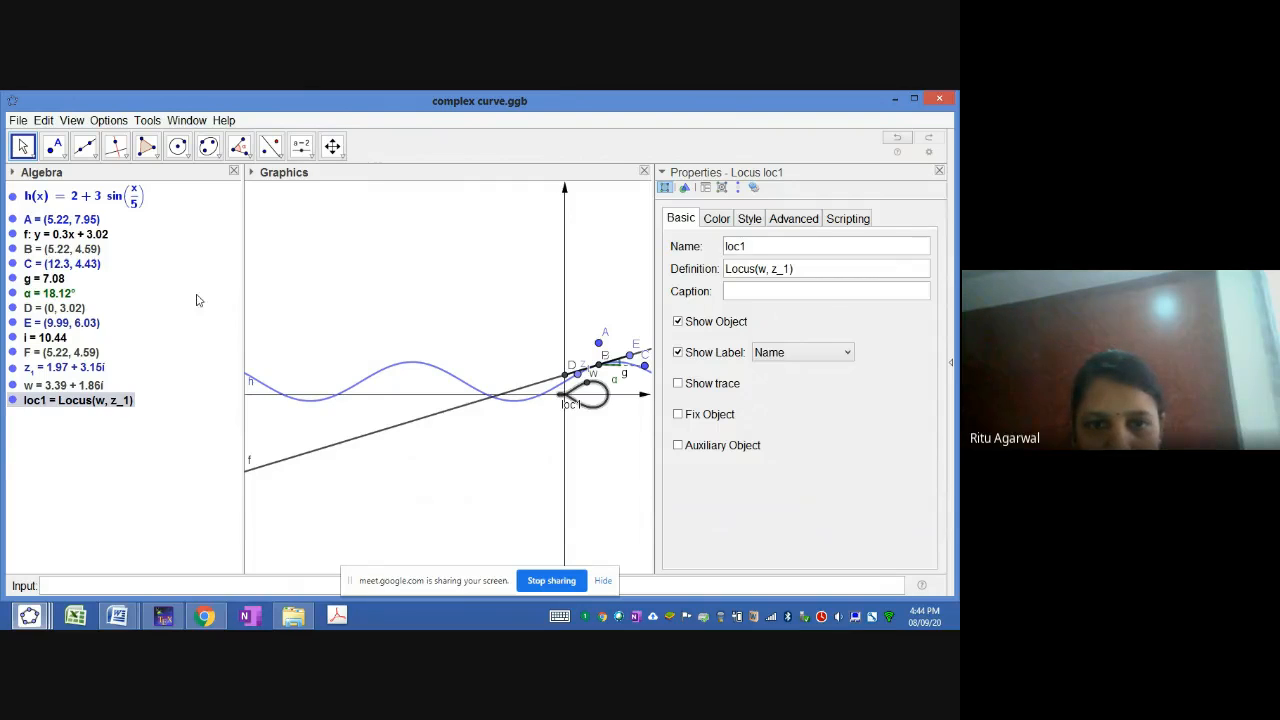
Step: Open the Solution2ODE and decay model files from the Geogebra folder in File Explorer
{"action": "left_click", "coordinate": [293, 616]}
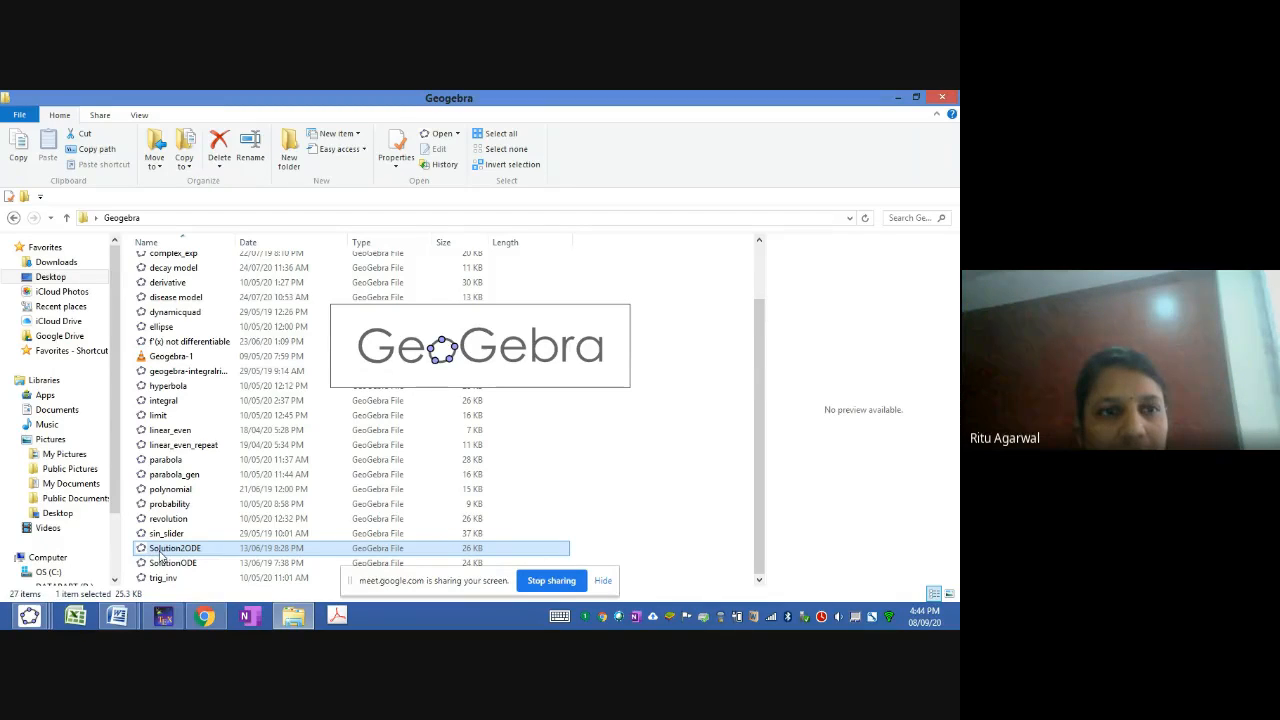
{"action": "left_click", "coordinate": [179, 271]}
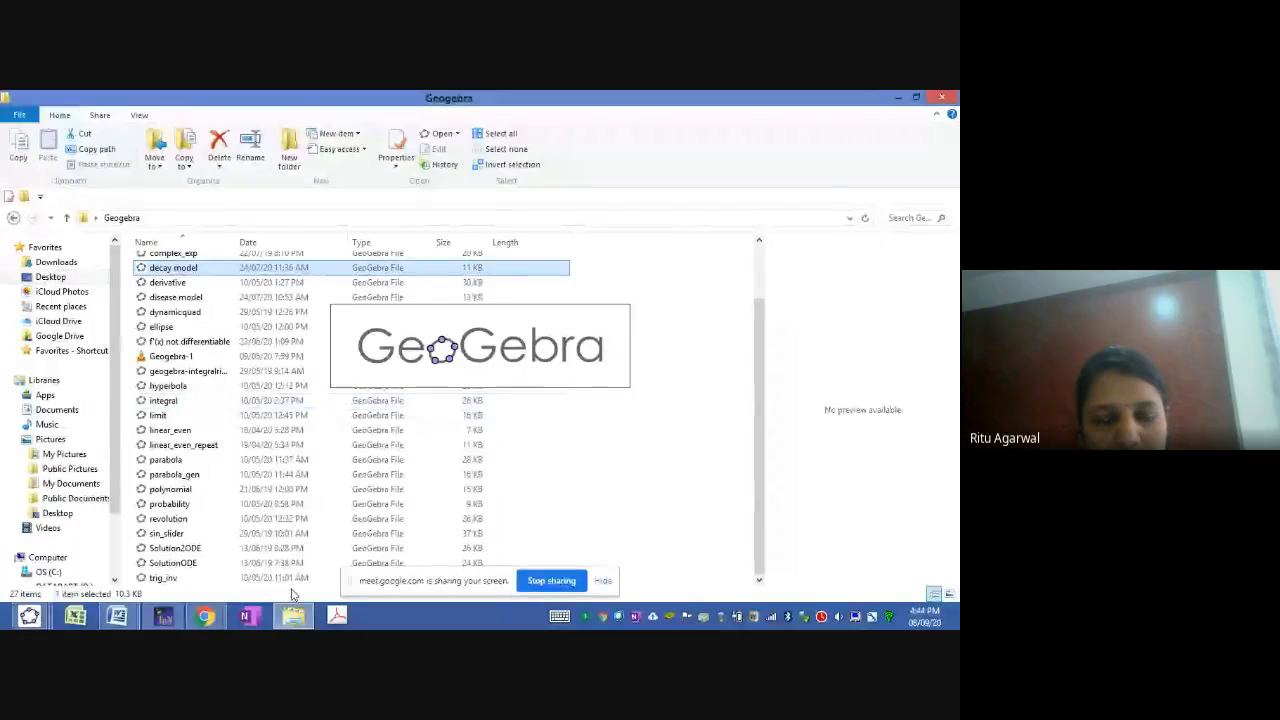
Step: Switch to the Google Meet window in Chrome to look at the meeting and its chat
{"action": "mouse_move", "coordinate": [293, 620]}
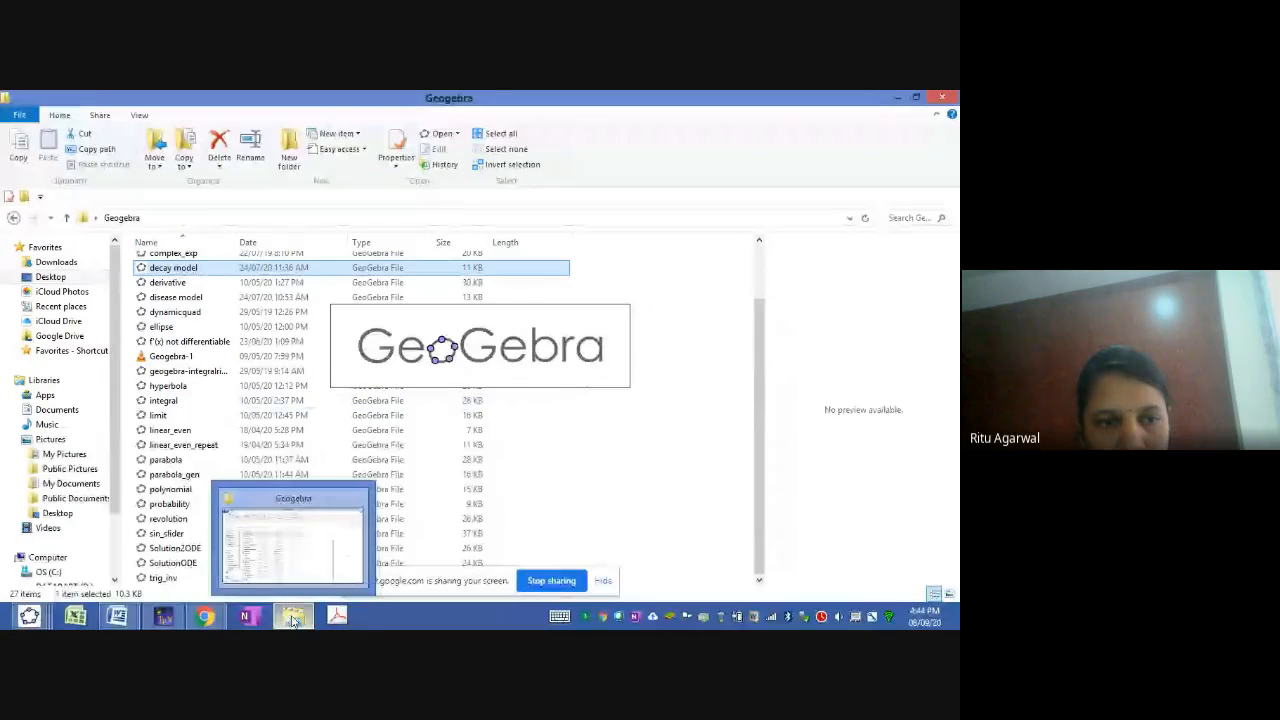
{"action": "mouse_move", "coordinate": [208, 616]}
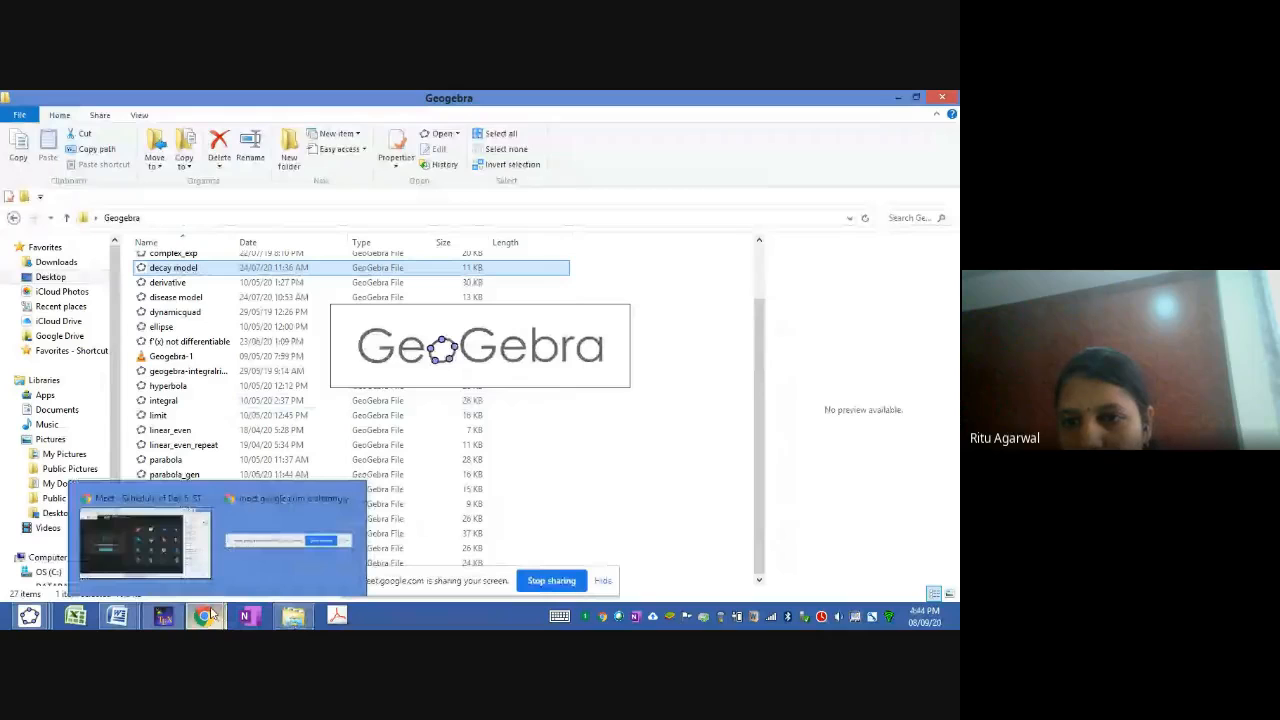
{"action": "left_click", "coordinate": [161, 542]}
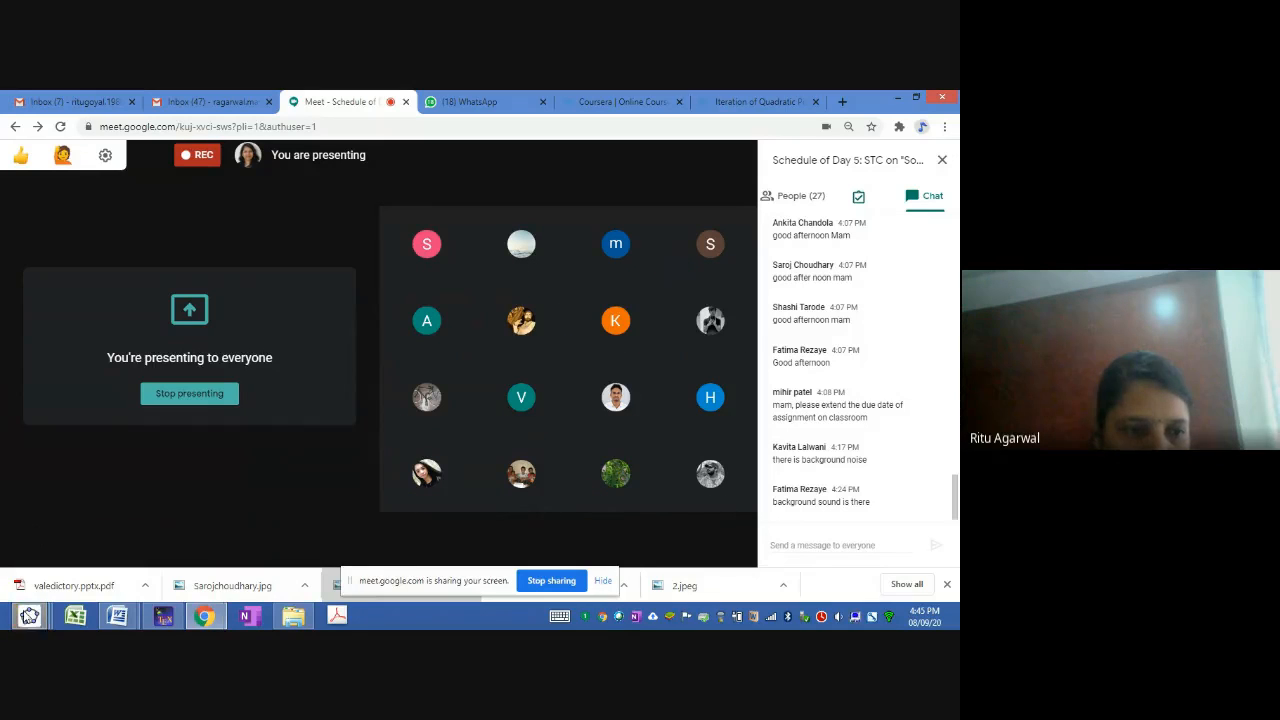
Step: Return to GeoGebra and bring up the Solution2ODE.ggb window
{"action": "left_click", "coordinate": [29, 616]}
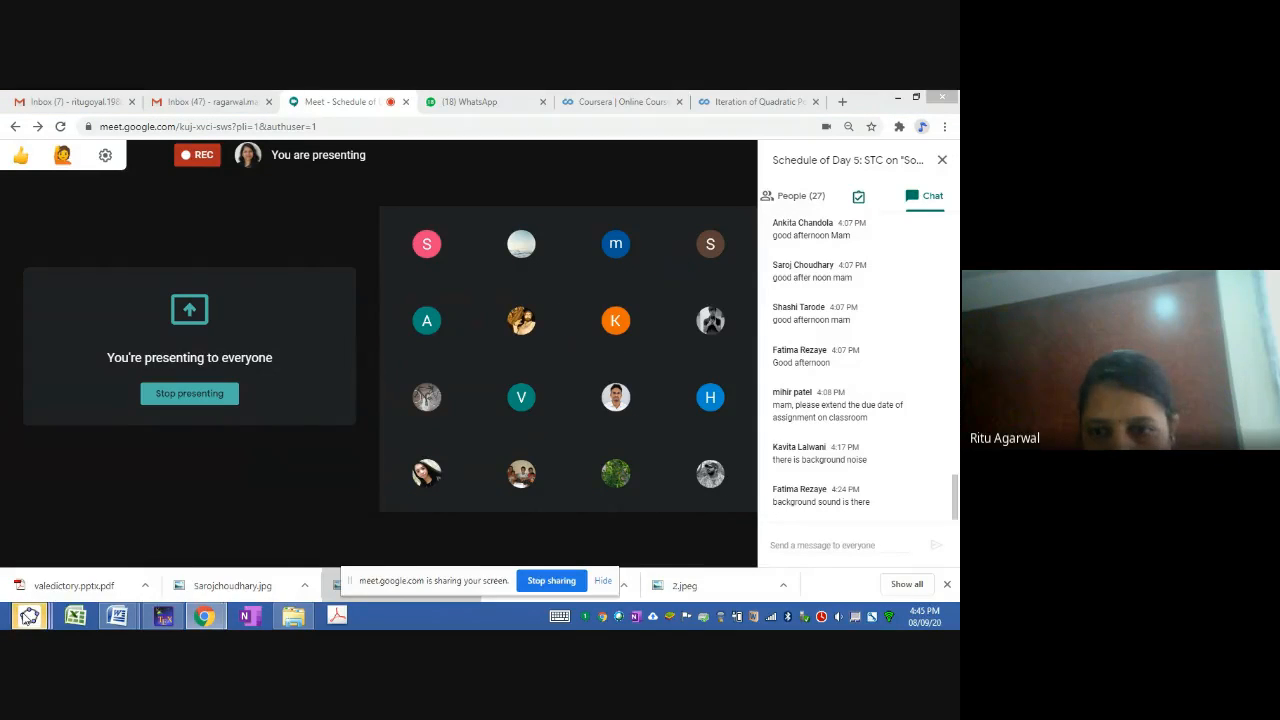
{"action": "mouse_move", "coordinate": [29, 616]}
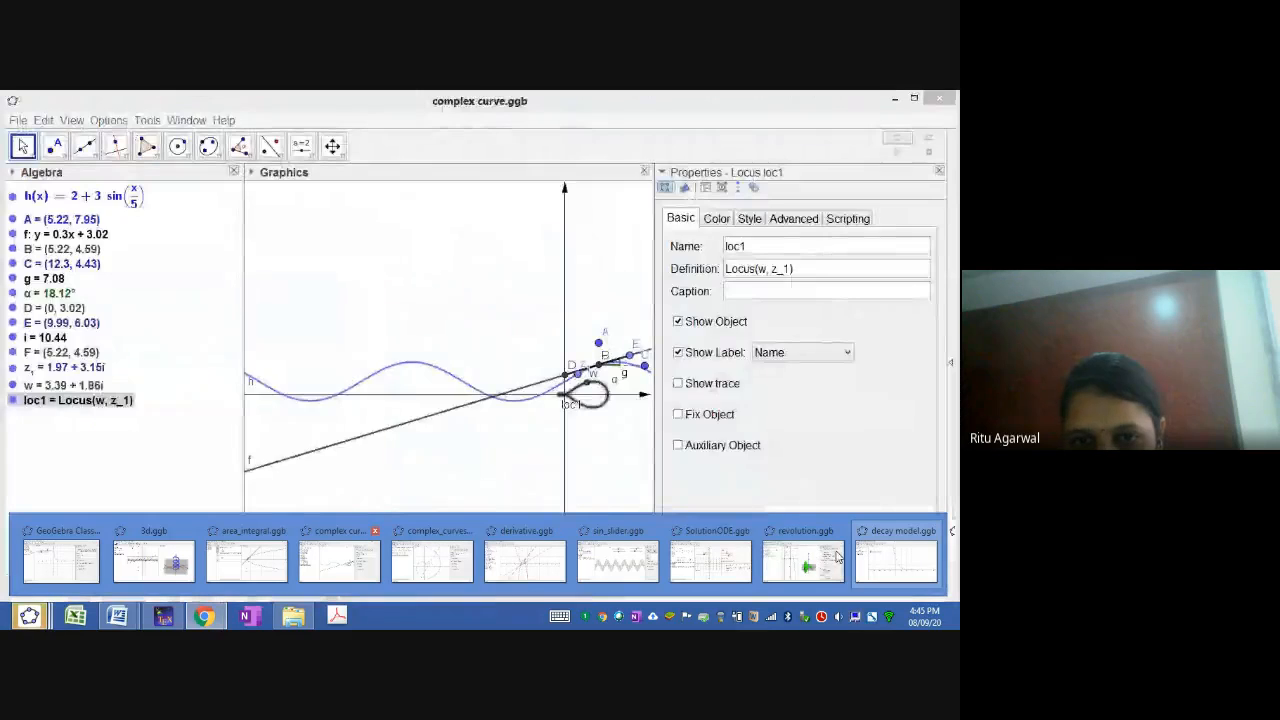
{"action": "mouse_move", "coordinate": [890, 553]}
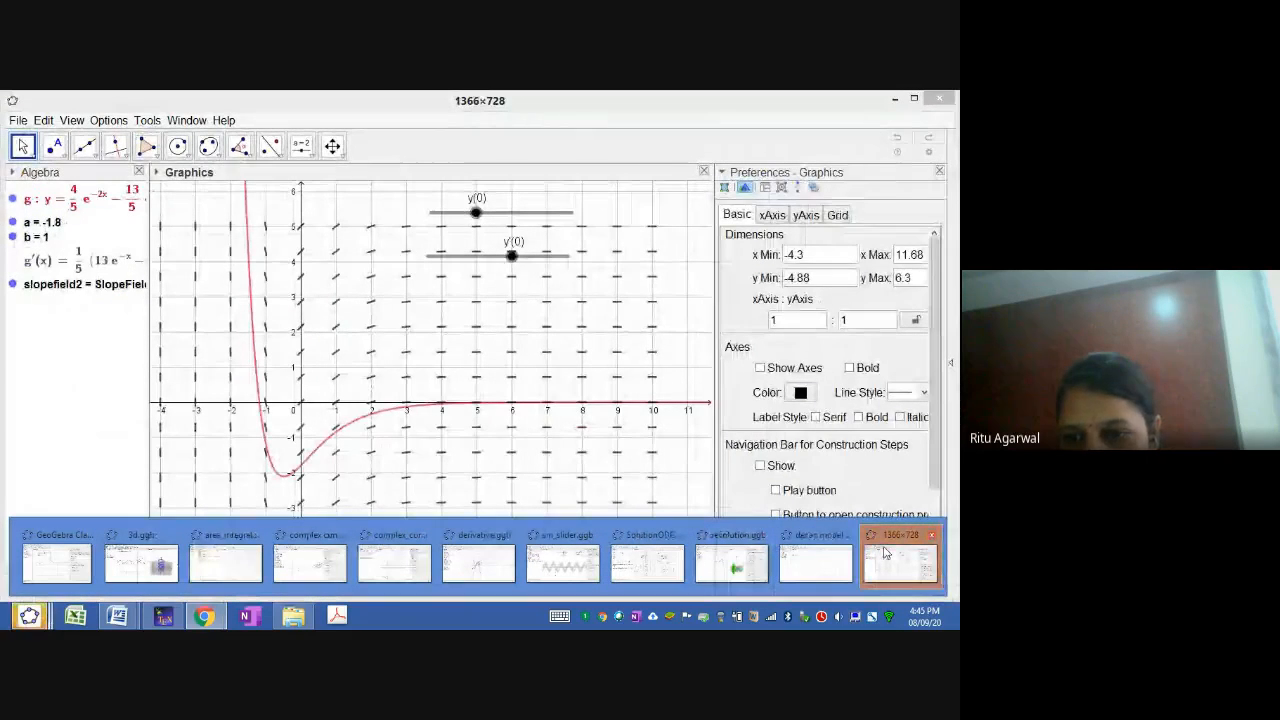
{"action": "mouse_move", "coordinate": [812, 558]}
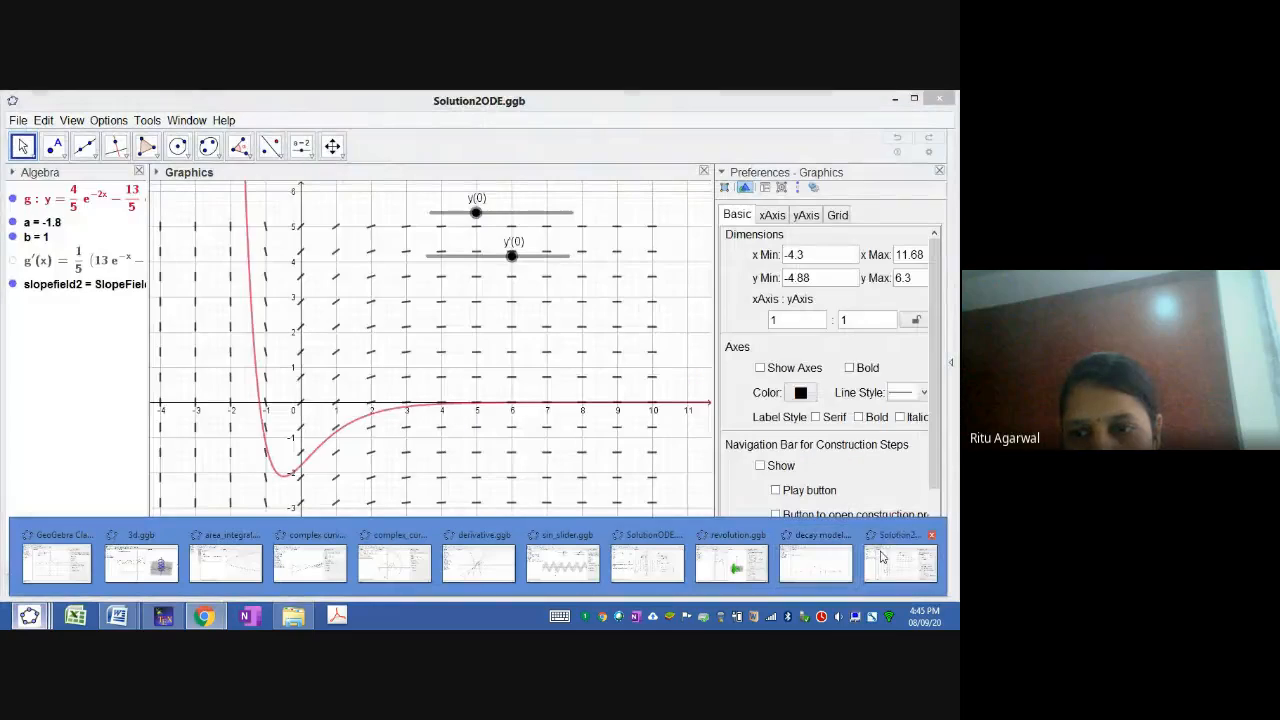
{"action": "left_click", "coordinate": [882, 557]}
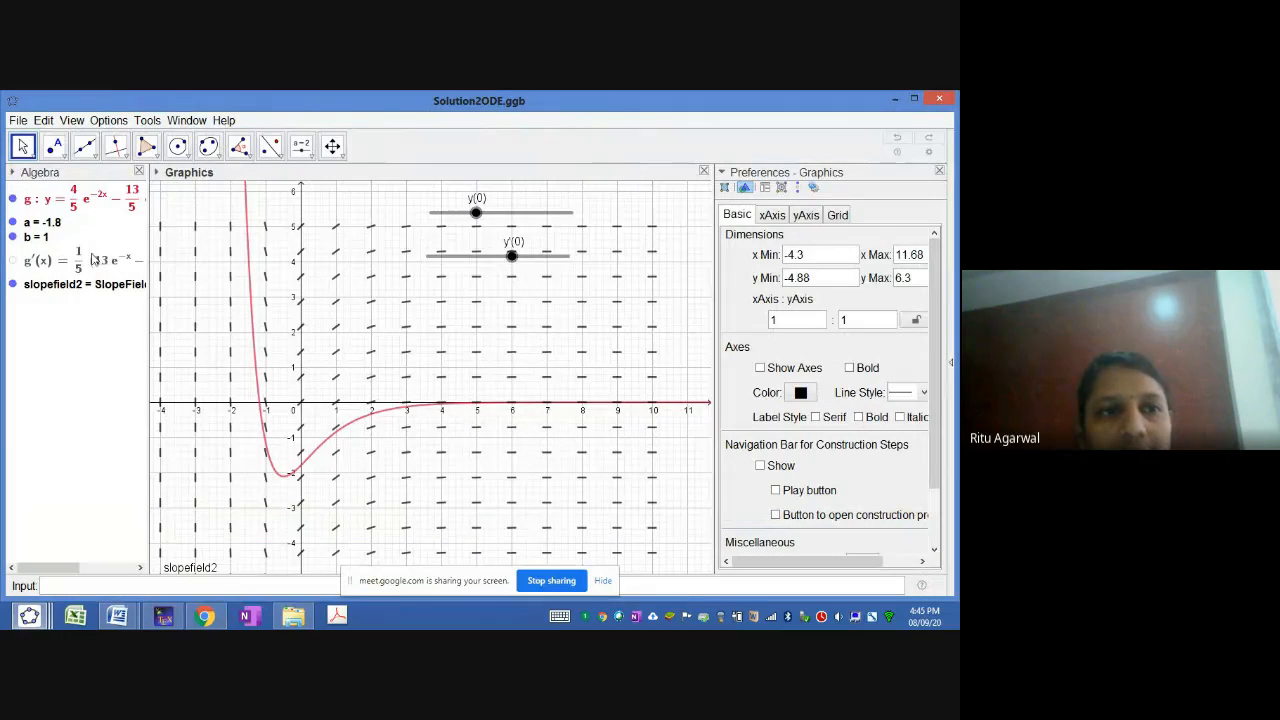
Step: Show the properties of function g with its full SolveODE definition in view, and open the CAS view
{"action": "left_click", "coordinate": [108, 206]}
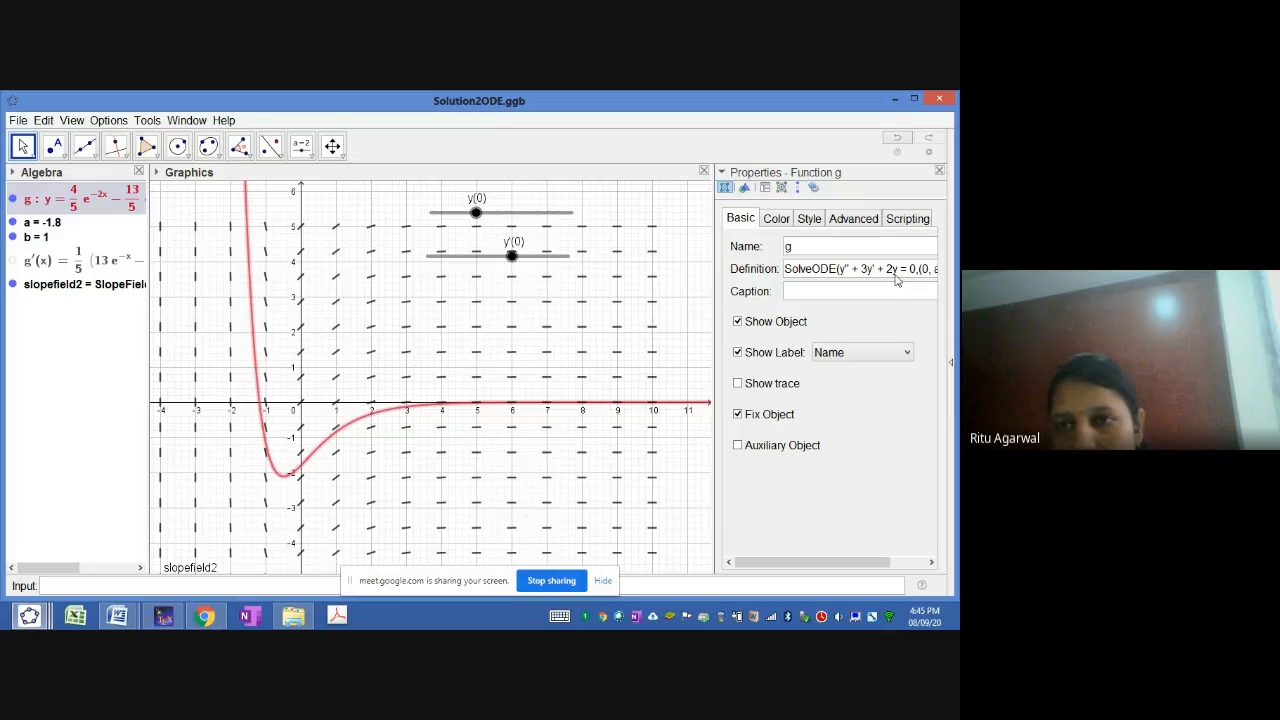
{"action": "left_click_drag", "start_coordinate": [716, 442], "coordinate": [564, 431]}
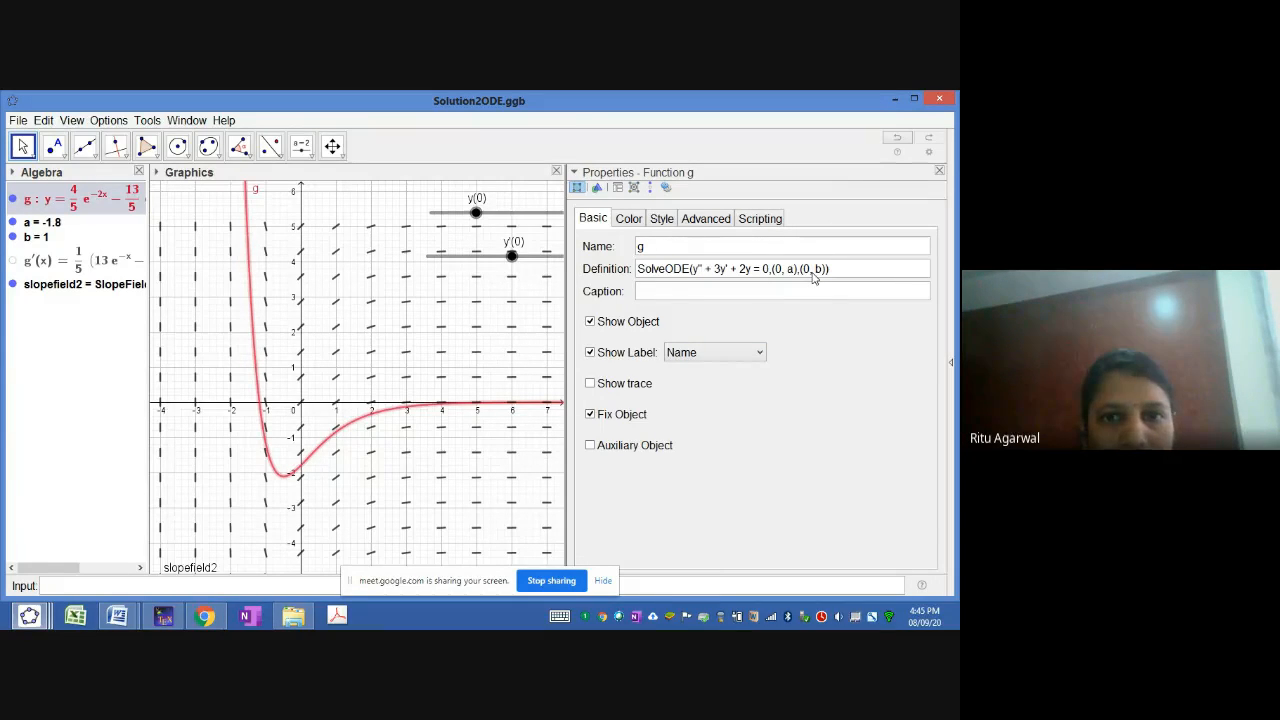
{"action": "left_click", "coordinate": [72, 120]}
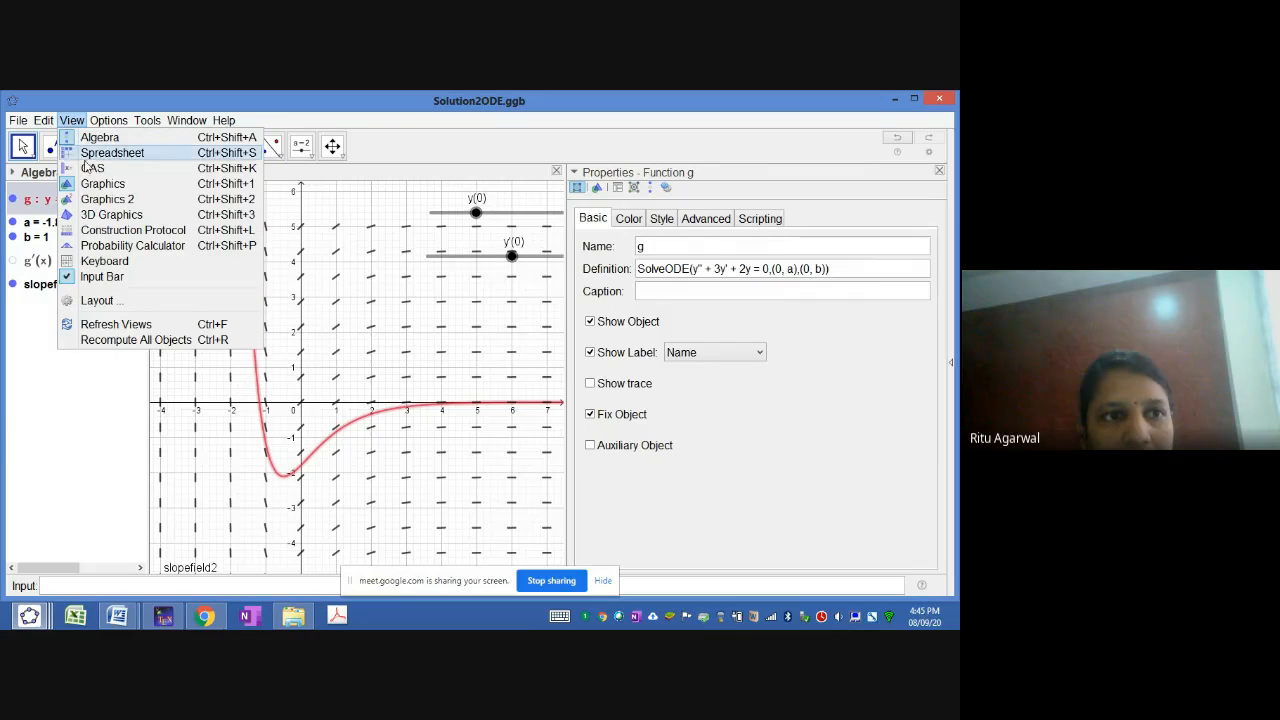
{"action": "key", "text": "Escape"}
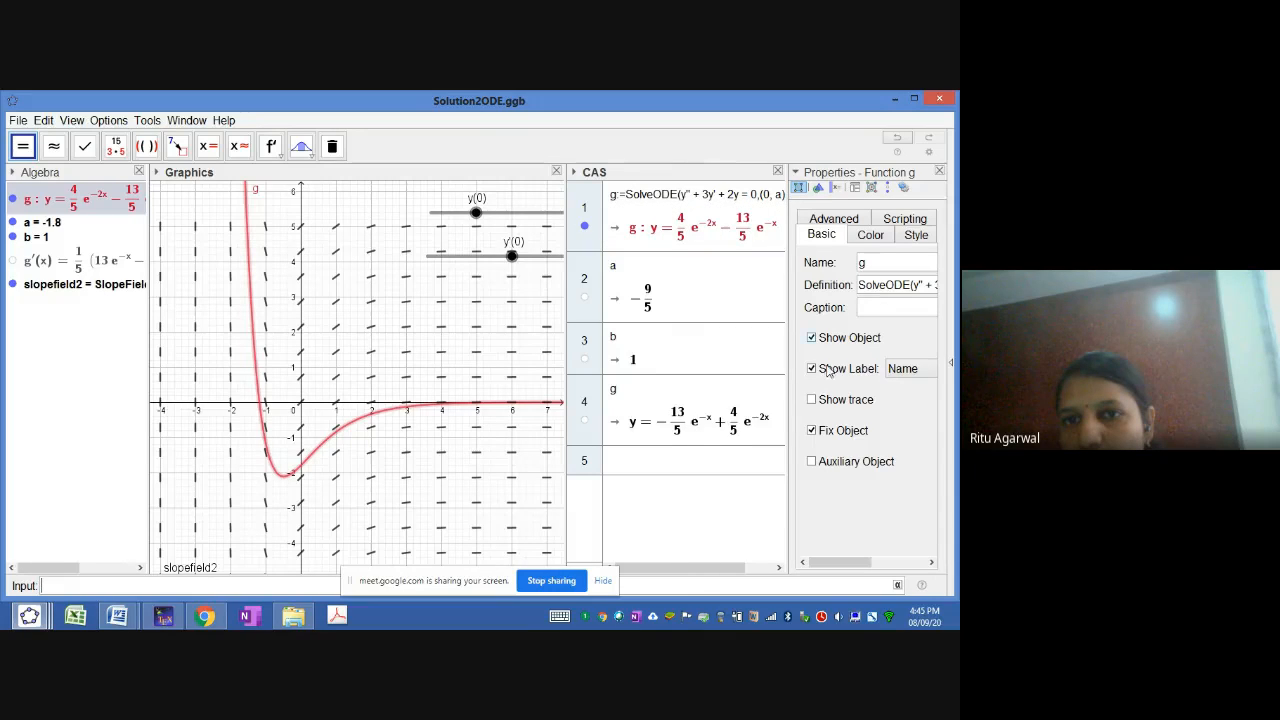
Step: Resize the Properties and CAS views to read g's SolveODE definition and its computed solution in the CAS rows
{"action": "left_click_drag", "start_coordinate": [788, 370], "coordinate": [652, 370]}
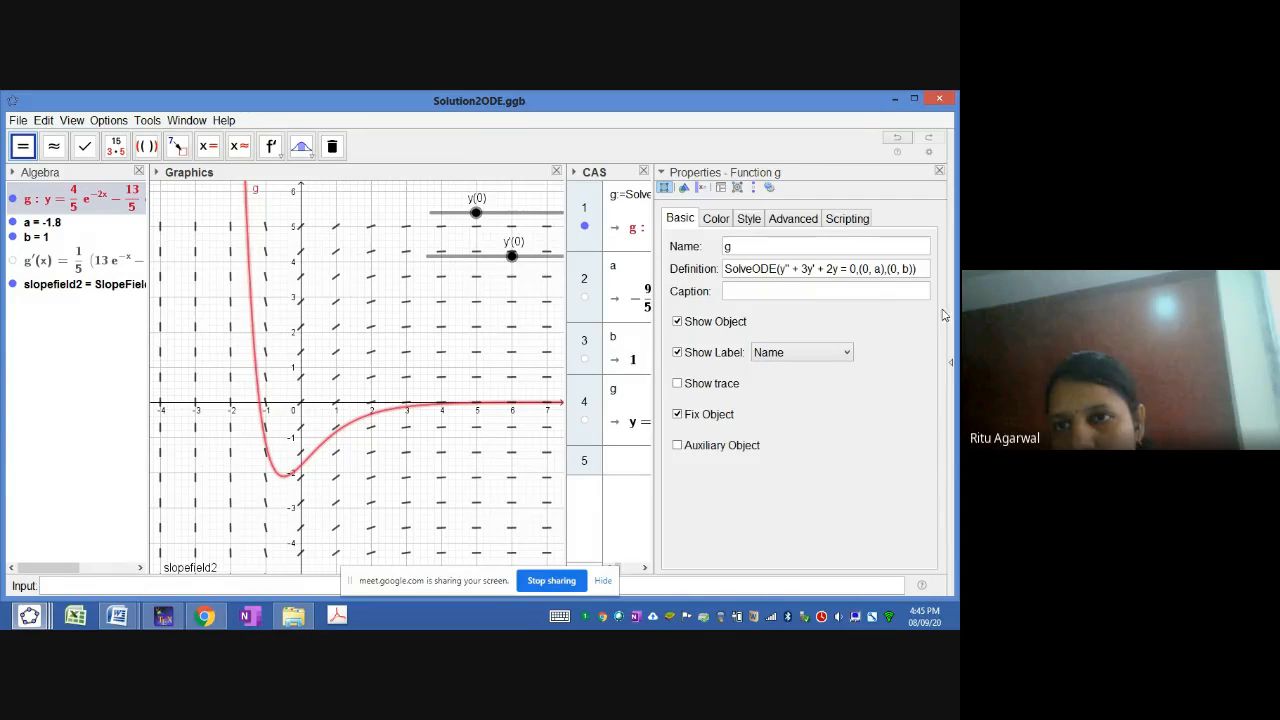
{"action": "left_click", "coordinate": [893, 276]}
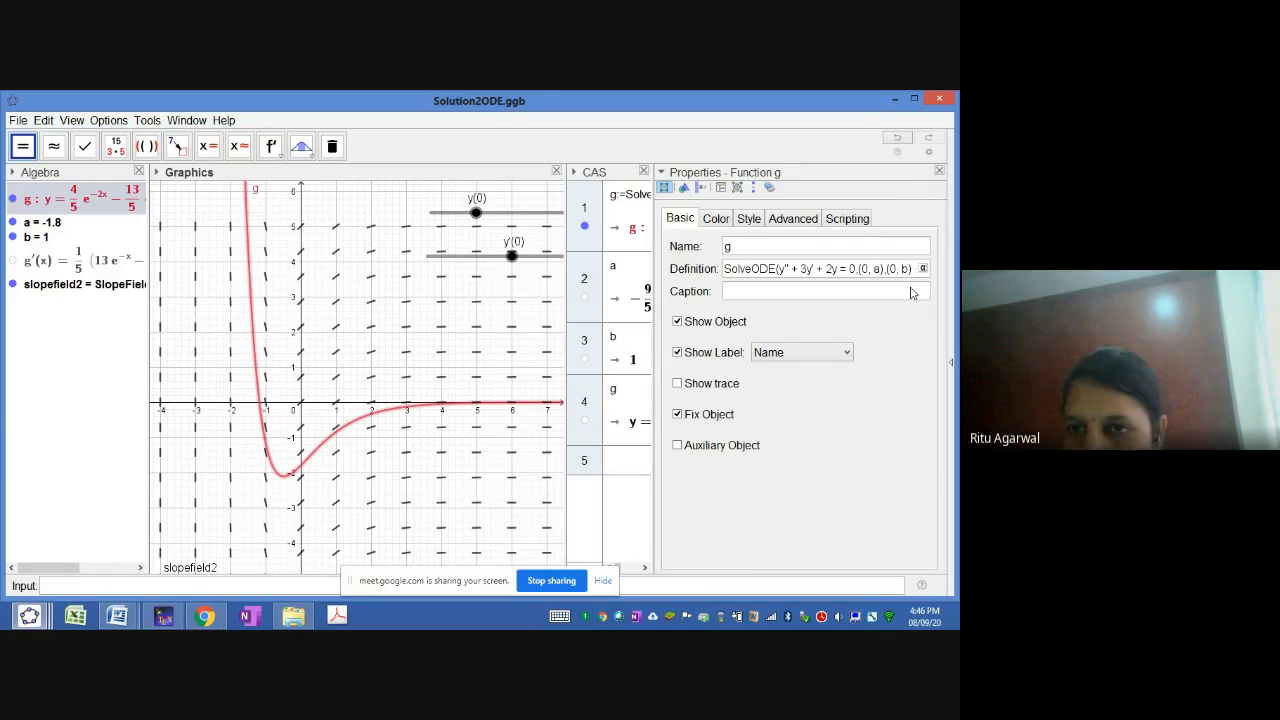
{"action": "left_click", "coordinate": [68, 368]}
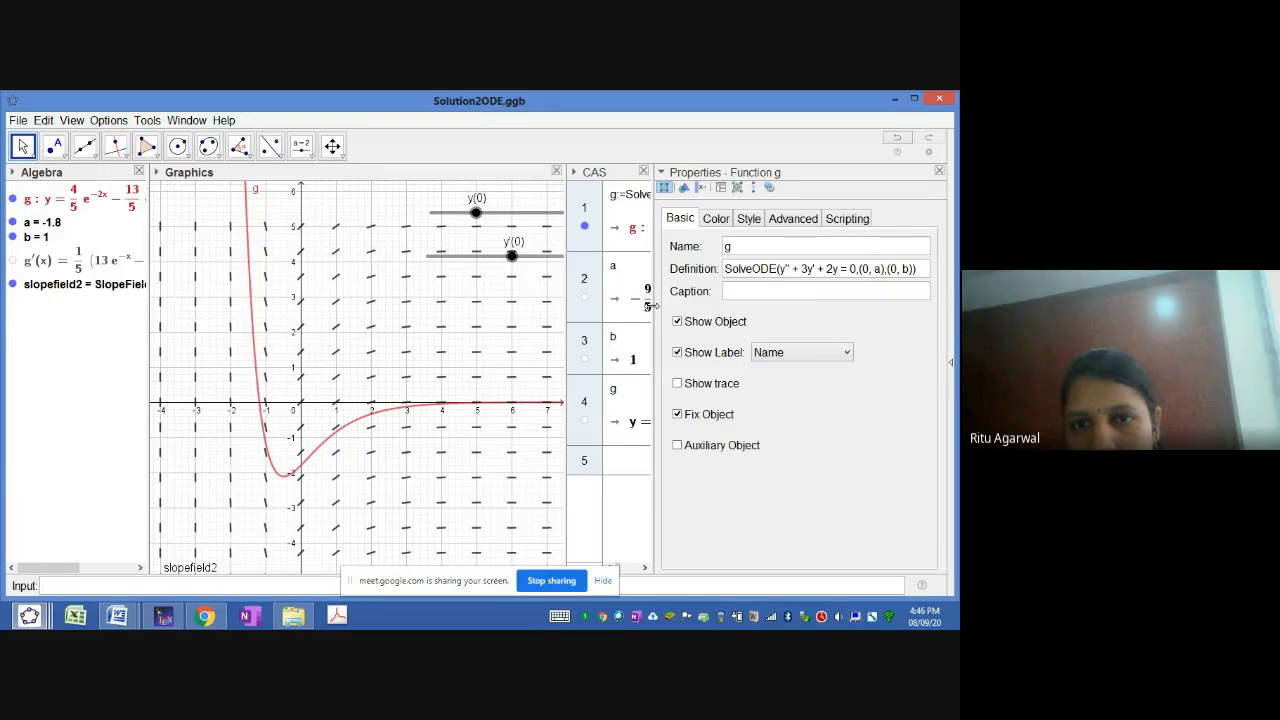
{"action": "left_click_drag", "start_coordinate": [657, 300], "coordinate": [762, 297]}
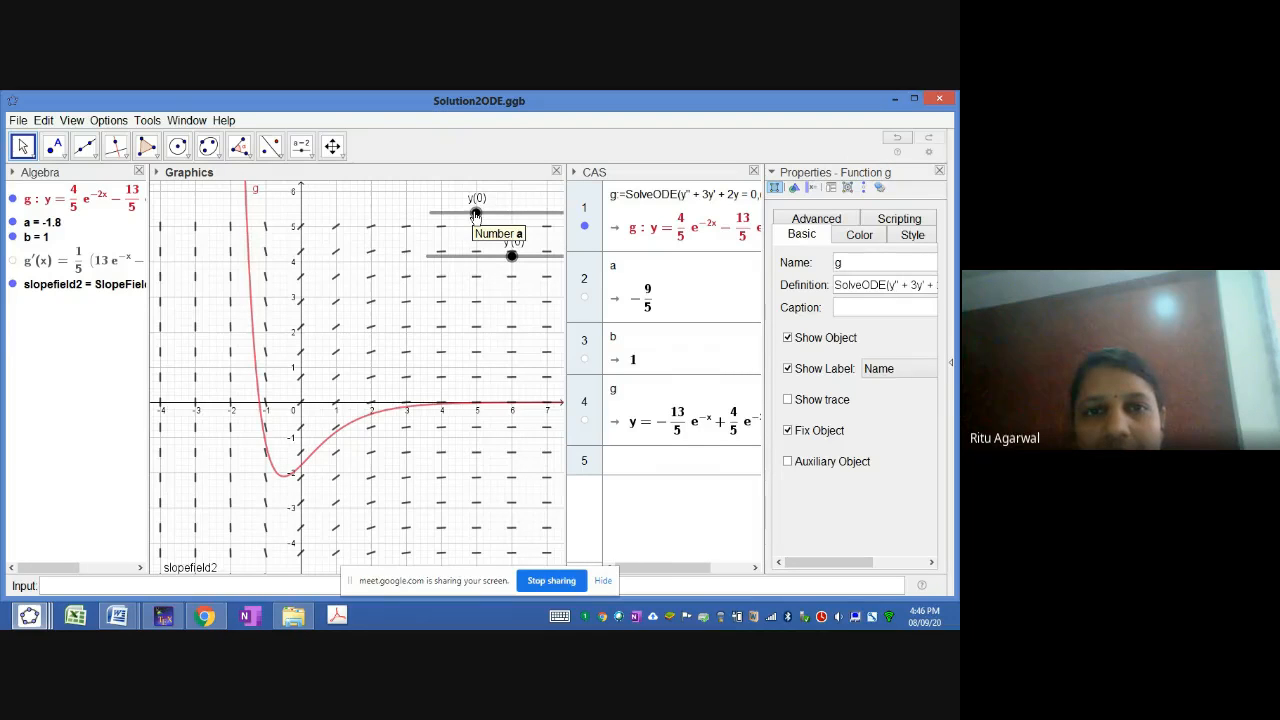
Step: Try varying the initial conditions of the ODE solution with the sliders, moving y(0) to -2.4
{"action": "left_click_drag", "start_coordinate": [475, 214], "coordinate": [451, 218]}
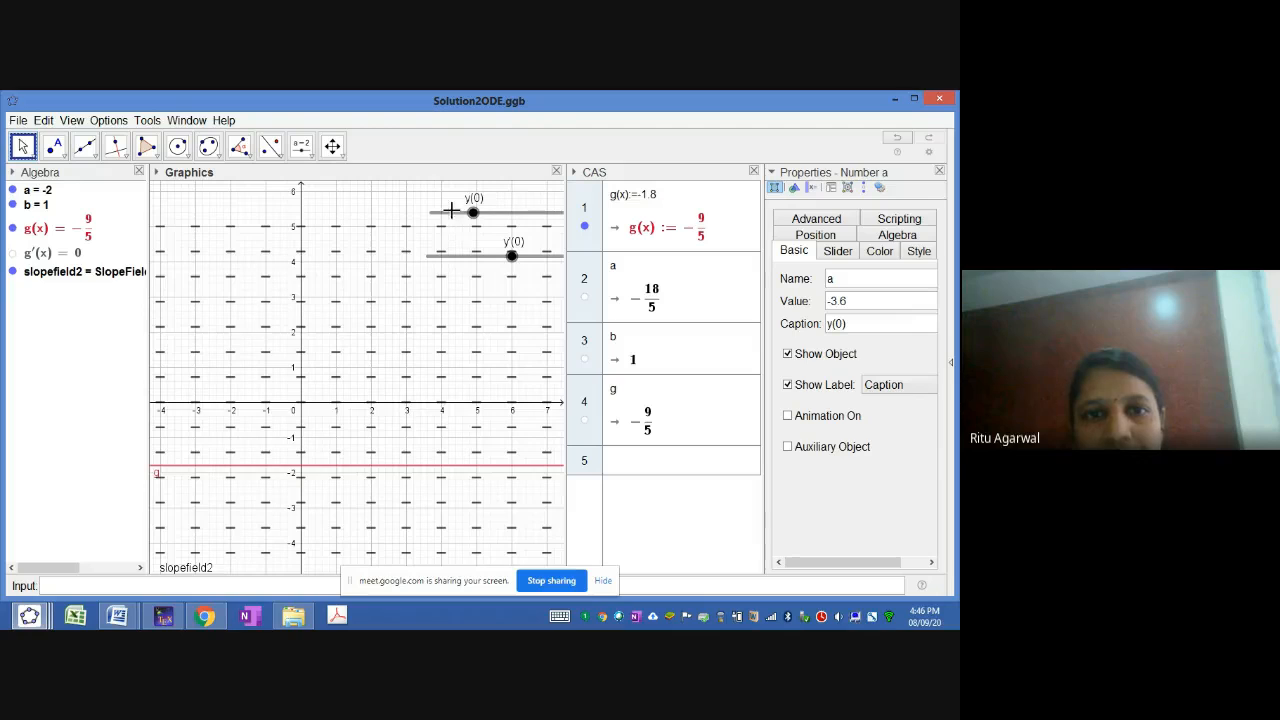
{"action": "left_click_drag", "start_coordinate": [487, 262], "coordinate": [513, 255]}
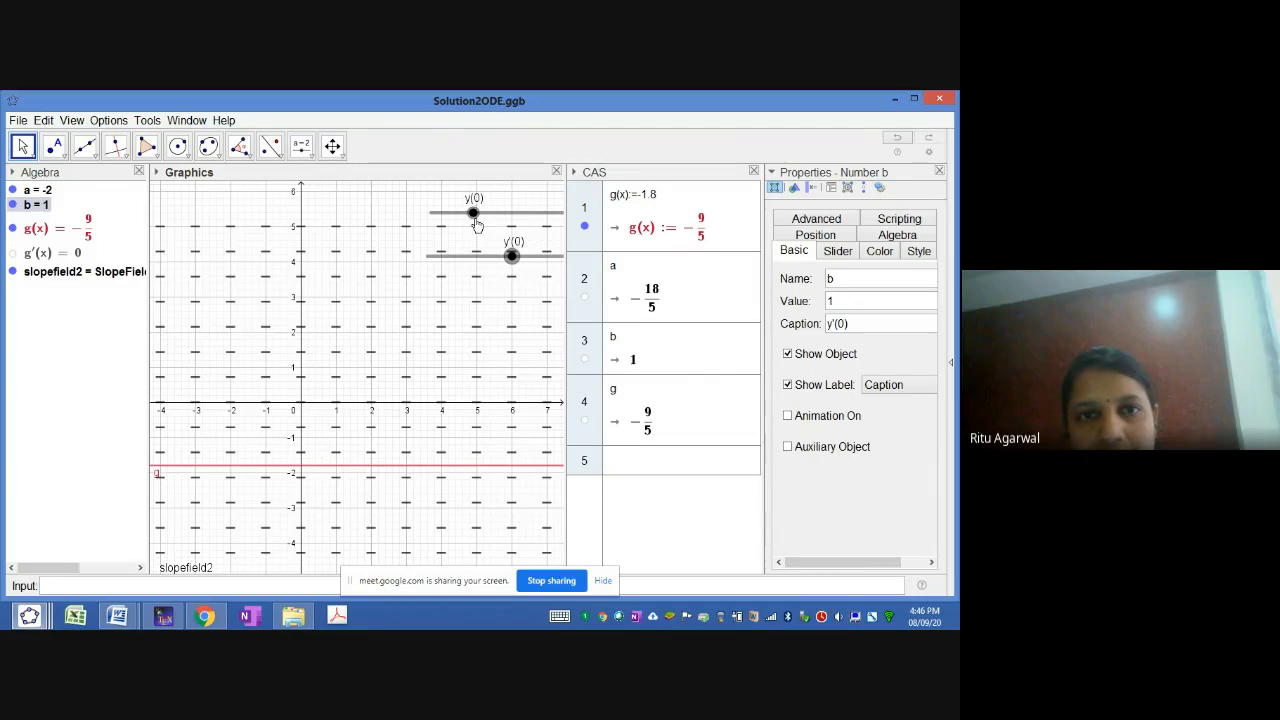
{"action": "mouse_move", "coordinate": [477, 212]}
{"action": "left_mouse_down"}
{"action": "mouse_move", "coordinate": [508, 214]}
{"action": "mouse_move", "coordinate": [467, 212]}
{"action": "left_mouse_up"}
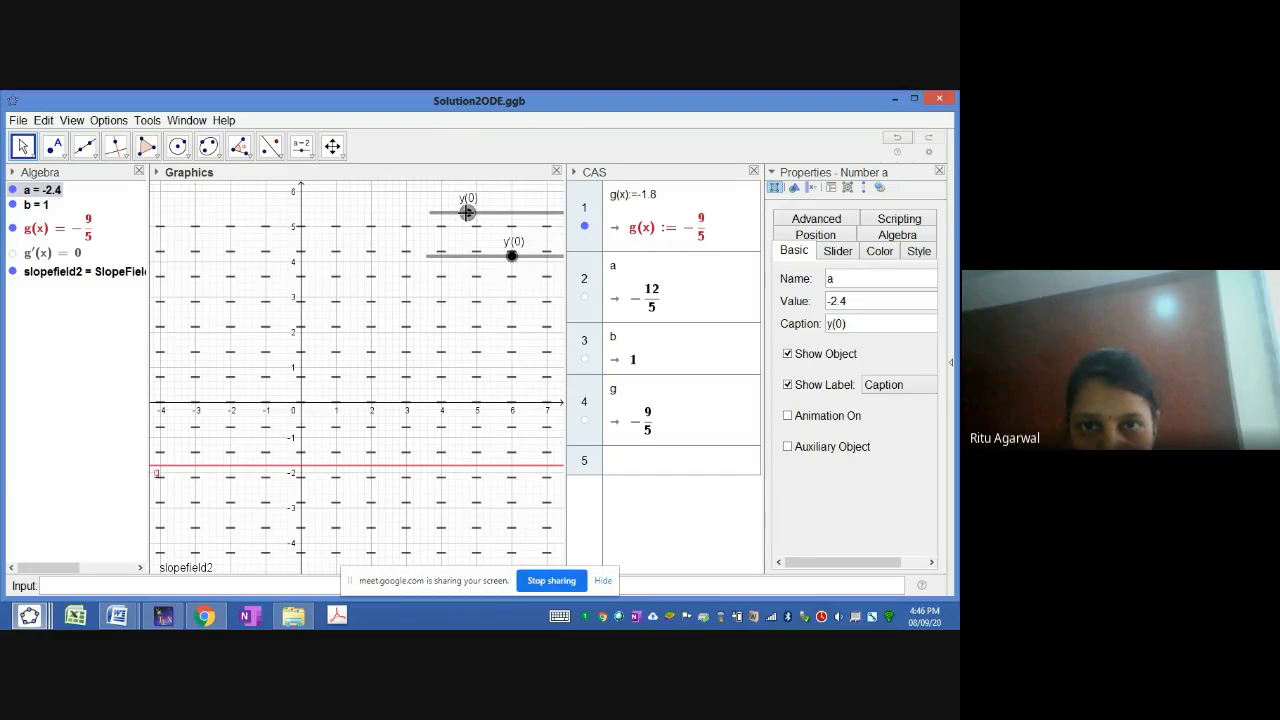
Step: Close the CAS and Properties views so that only the Algebra and Graphics views remain
{"action": "left_click", "coordinate": [754, 172]}
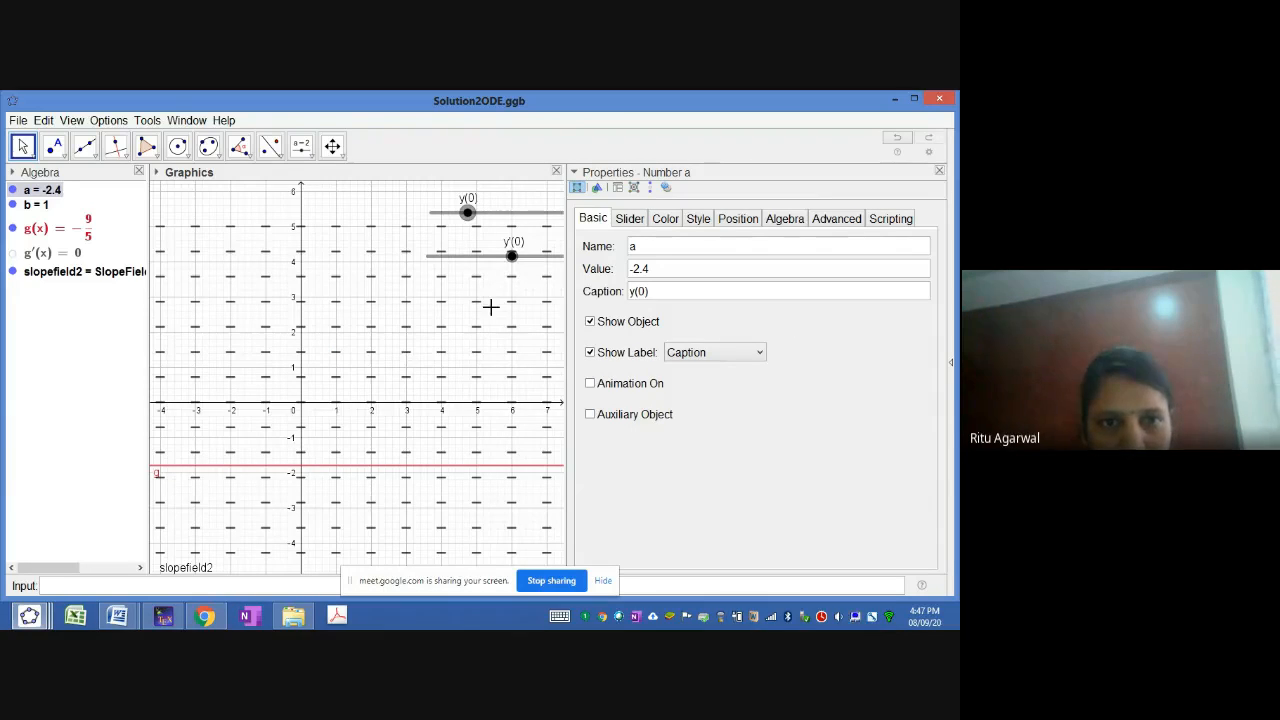
{"action": "left_click", "coordinate": [191, 294]}
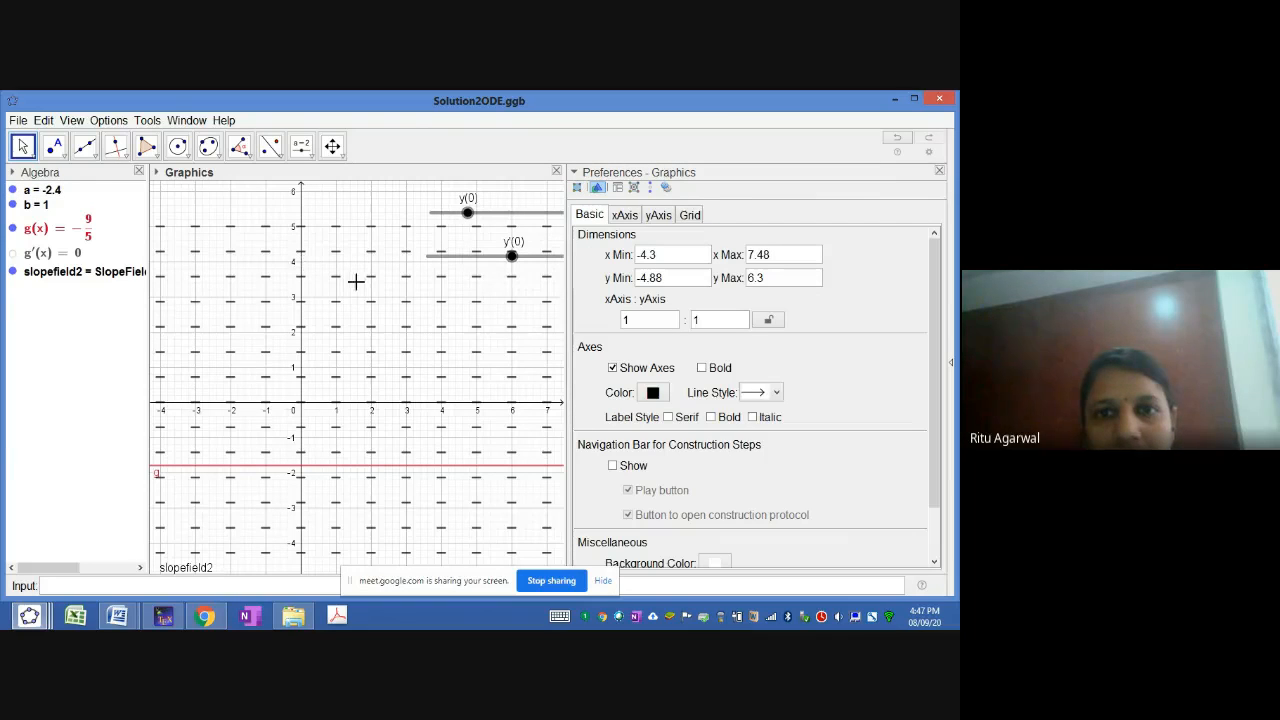
{"action": "left_click", "coordinate": [940, 173]}
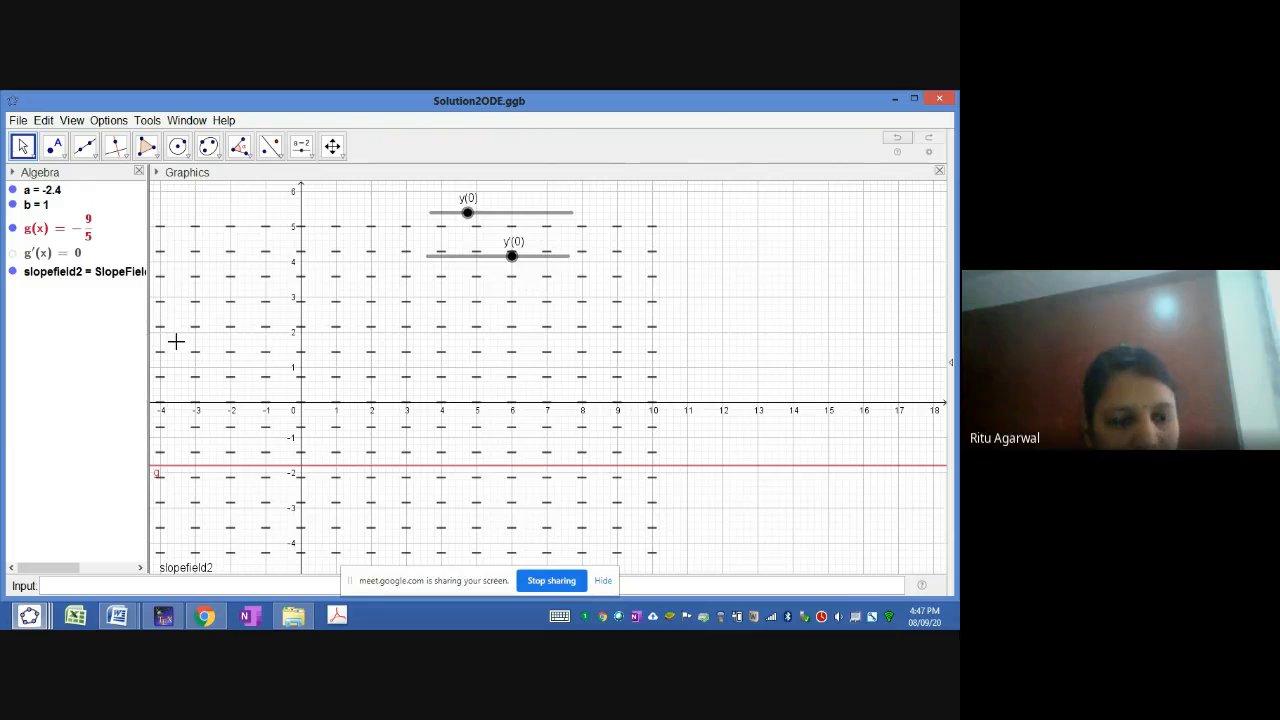
{"action": "left_click", "coordinate": [277, 346]}
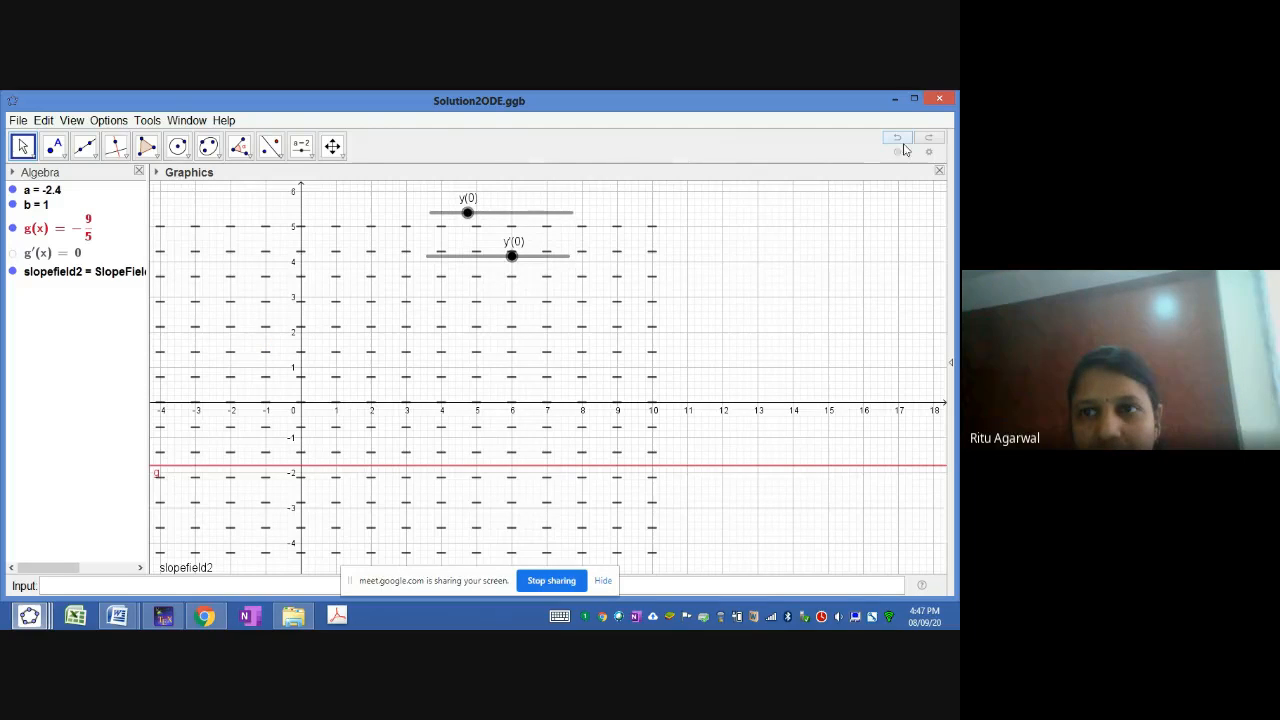
Step: Close Solution2ODE.ggb without saving and reopen it from the Geogebra folder
{"action": "left_click", "coordinate": [938, 101]}
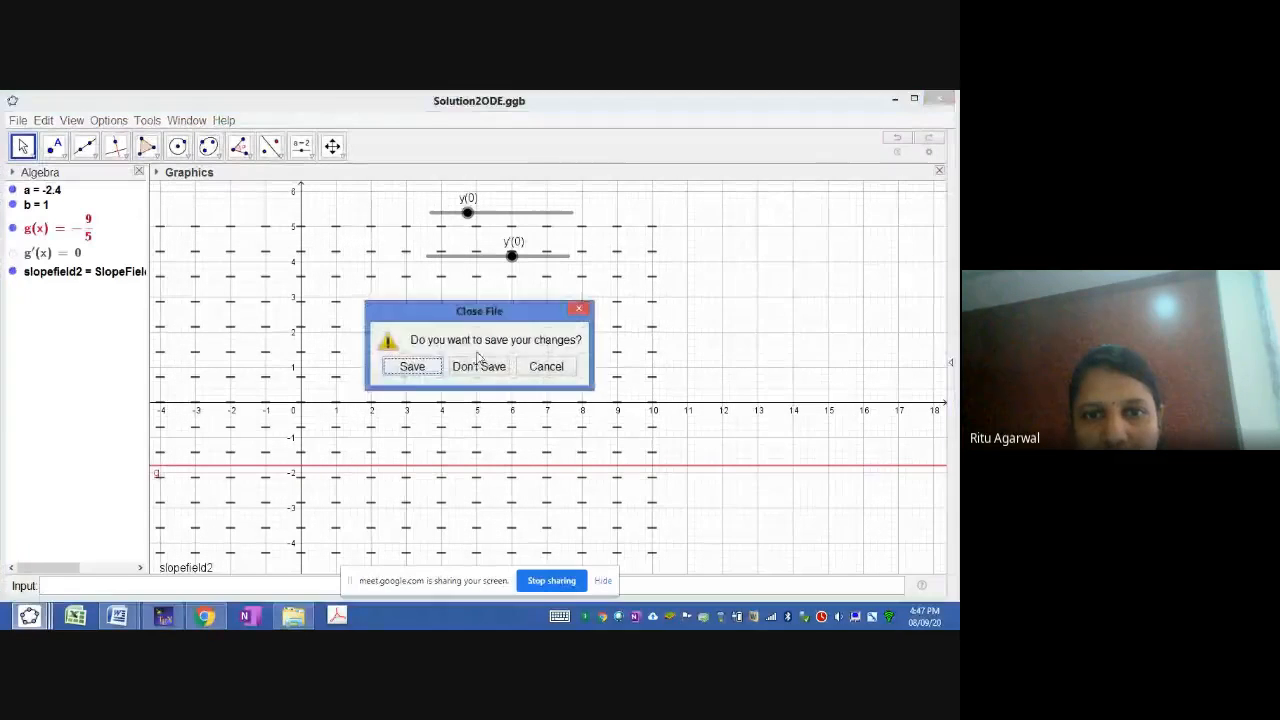
{"action": "left_click", "coordinate": [485, 367]}
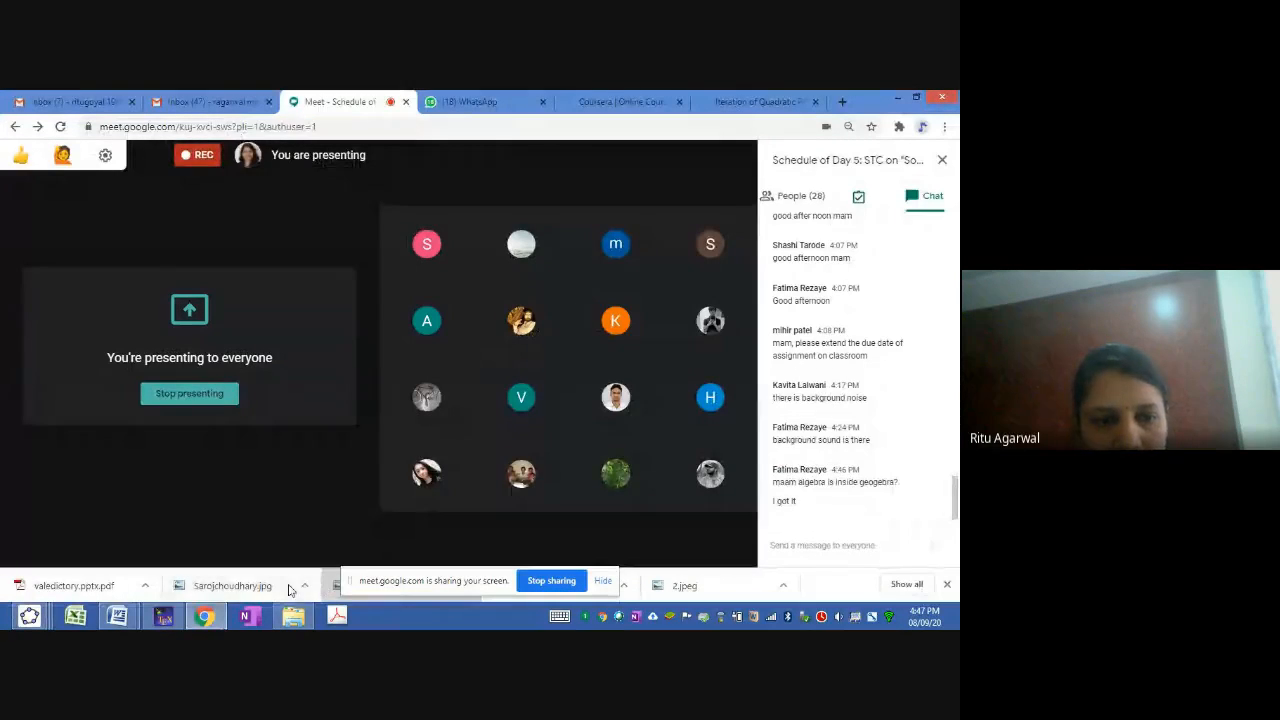
{"action": "left_click", "coordinate": [296, 617]}
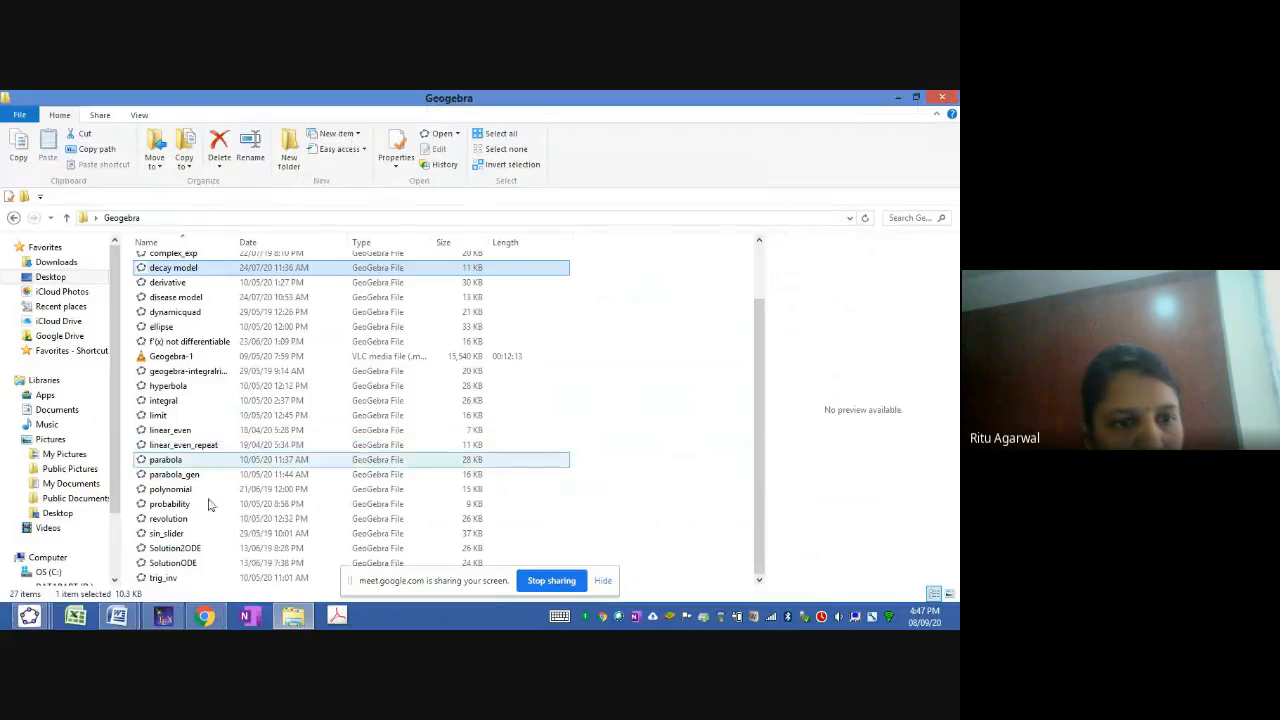
{"action": "left_click", "coordinate": [176, 549]}
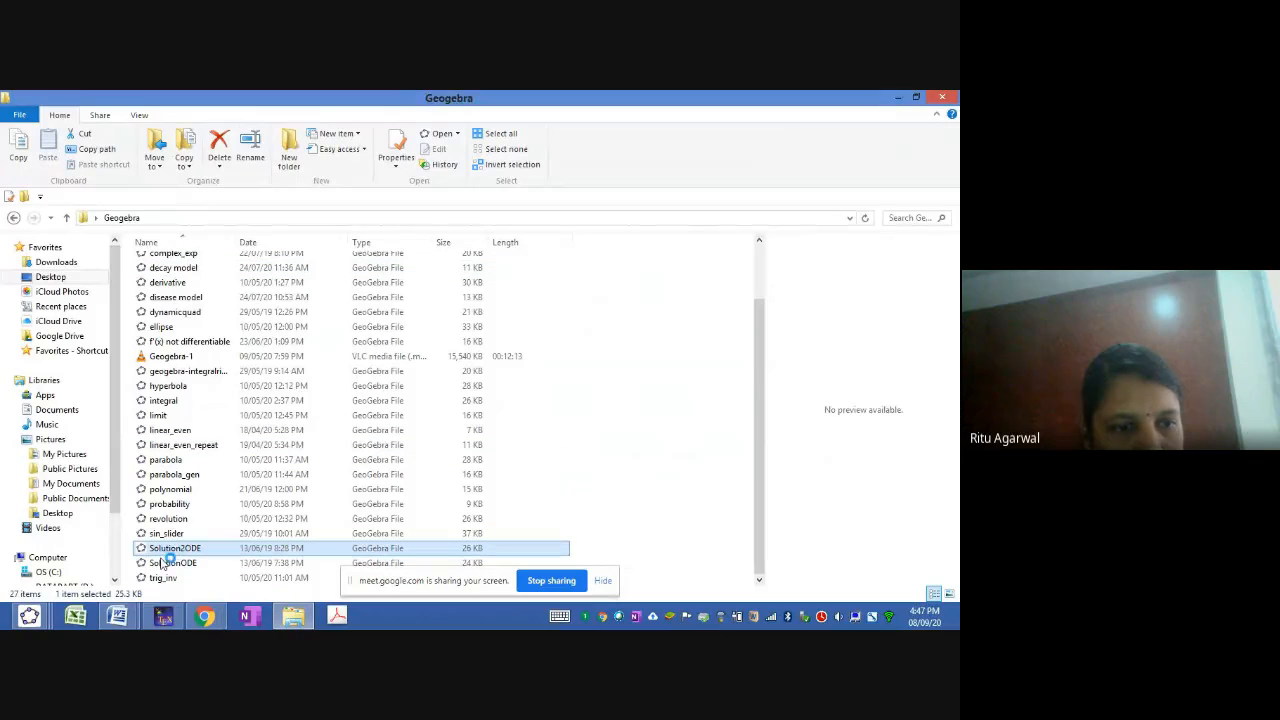
Step: Switch to the decay model.ggb window and view the definition of the number r
{"action": "mouse_move", "coordinate": [32, 616]}
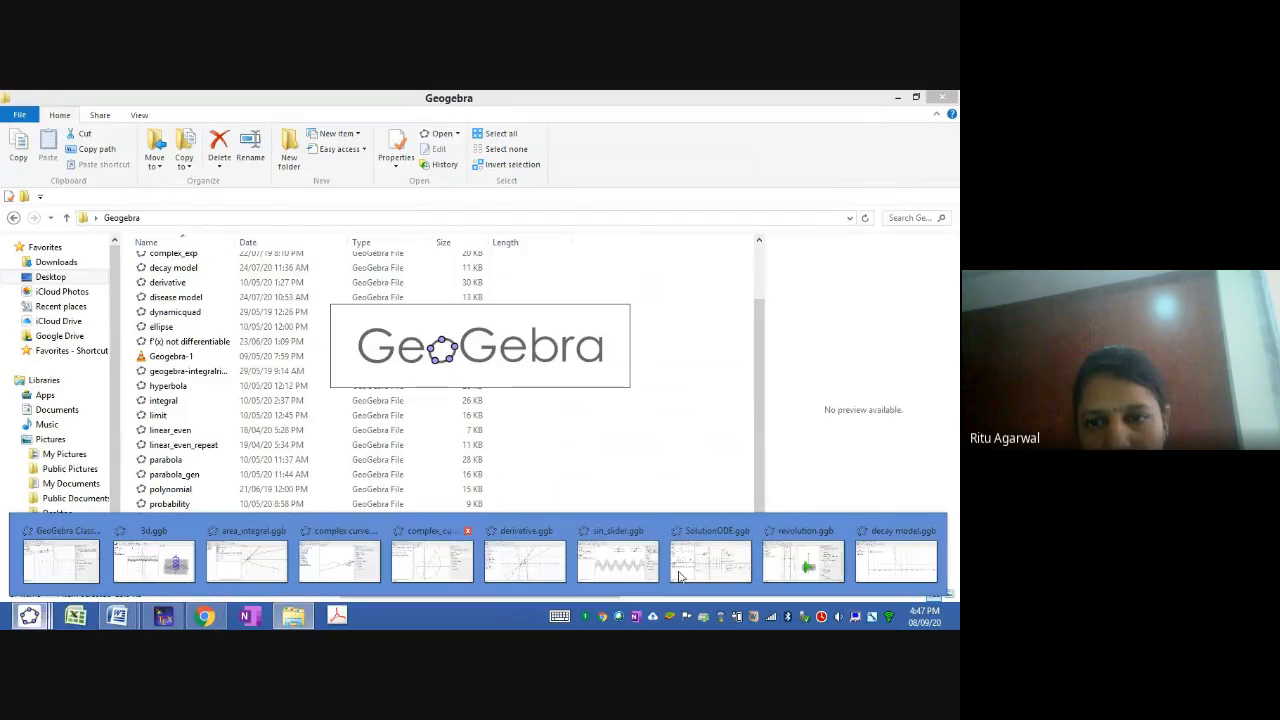
{"action": "left_click", "coordinate": [884, 555]}
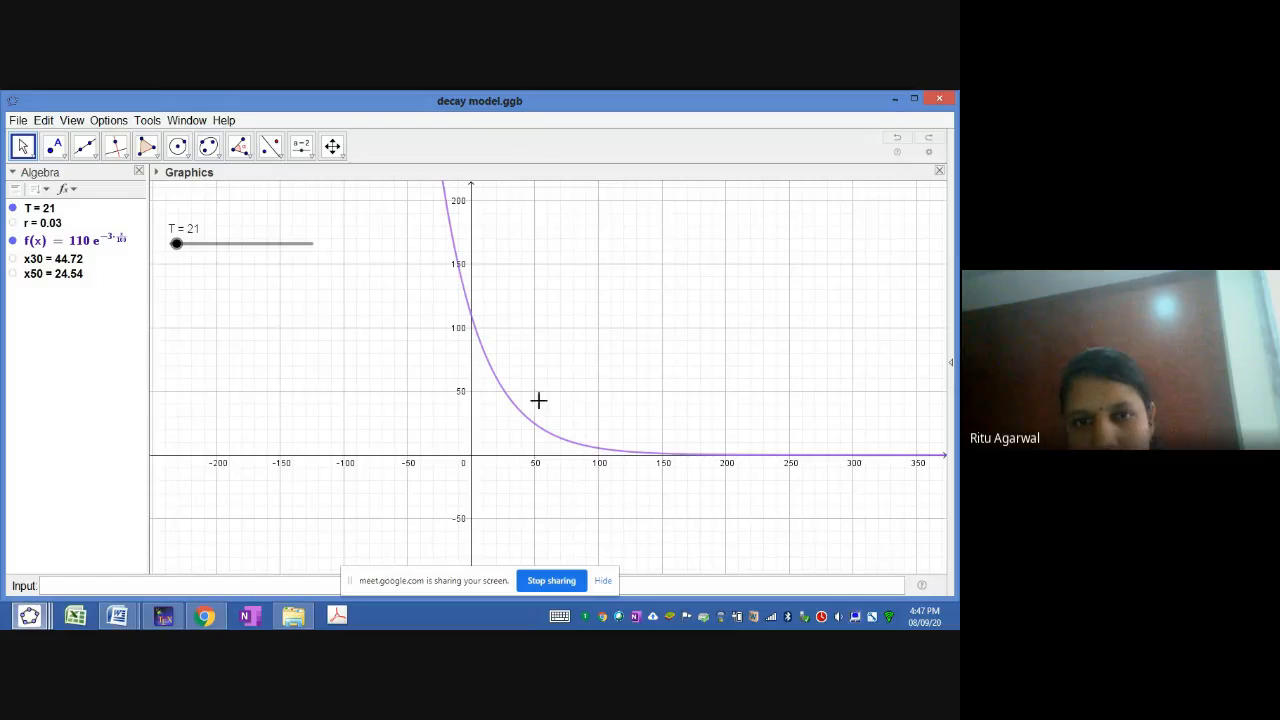
{"action": "double_click", "coordinate": [46, 224]}
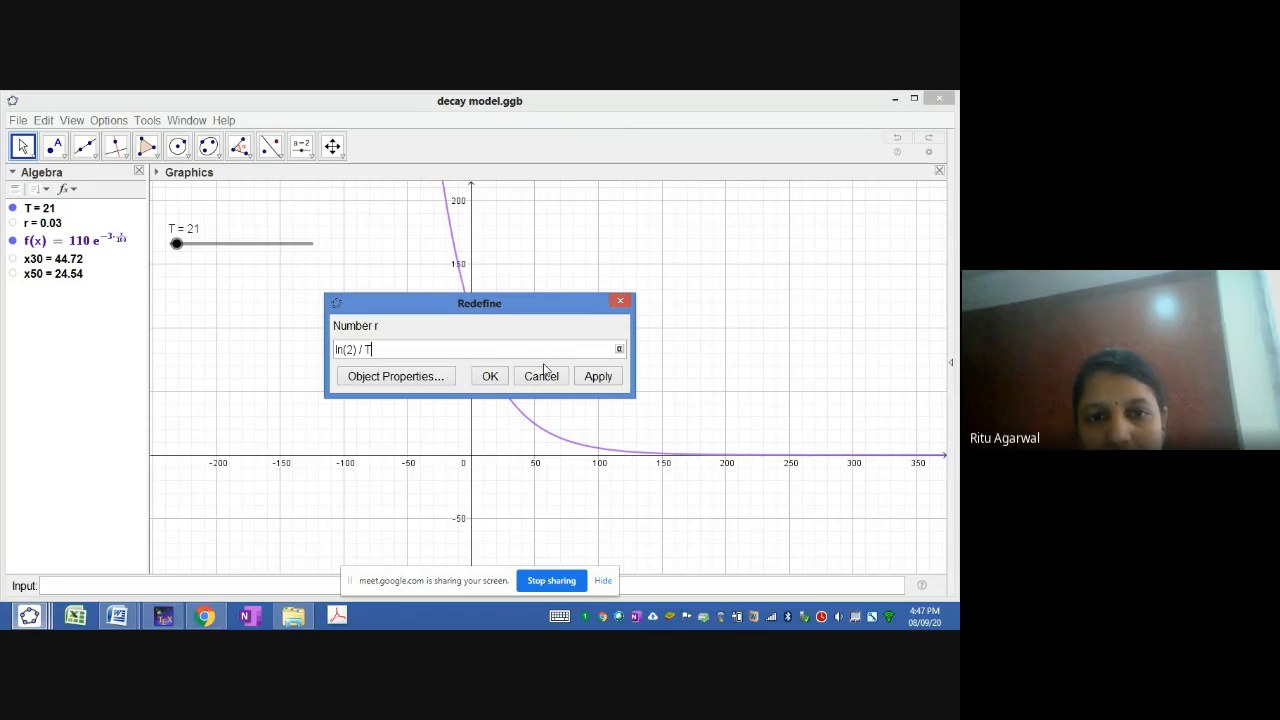
{"action": "left_click", "coordinate": [491, 375]}
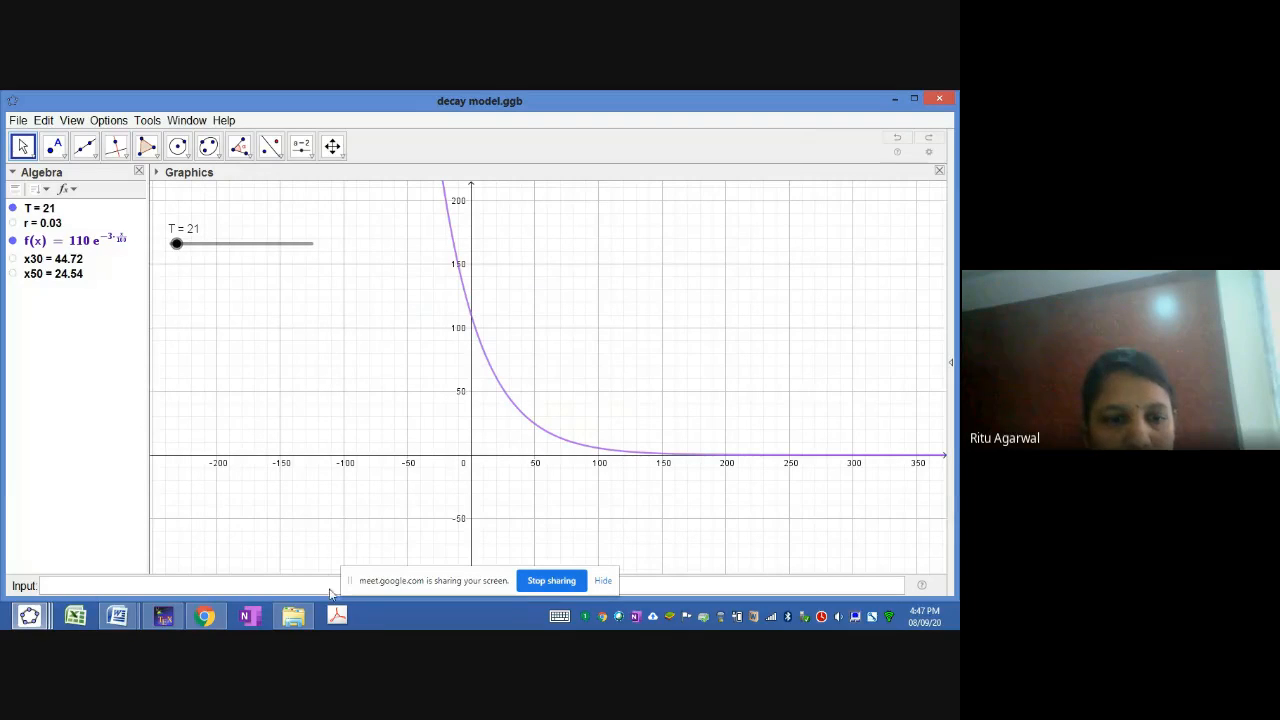
Step: Set the slider T of the decay model to 101
{"action": "mouse_move", "coordinate": [298, 614]}
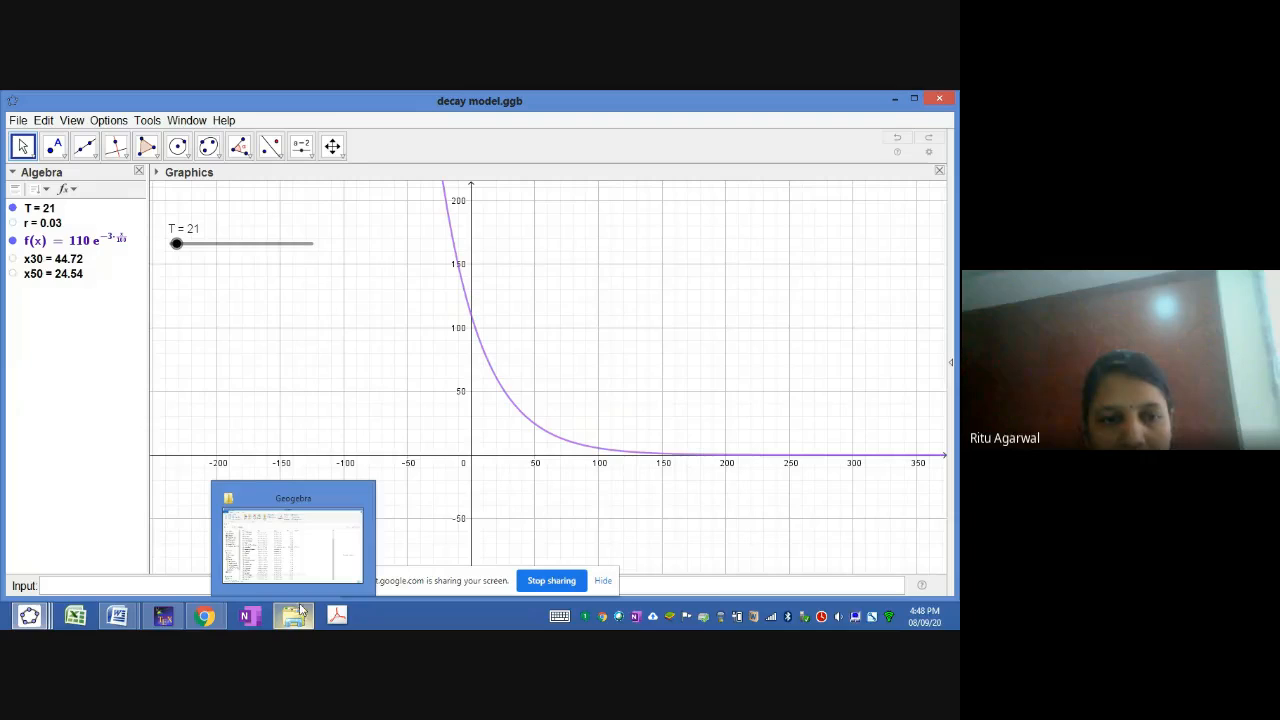
{"action": "left_click", "coordinate": [48, 224]}
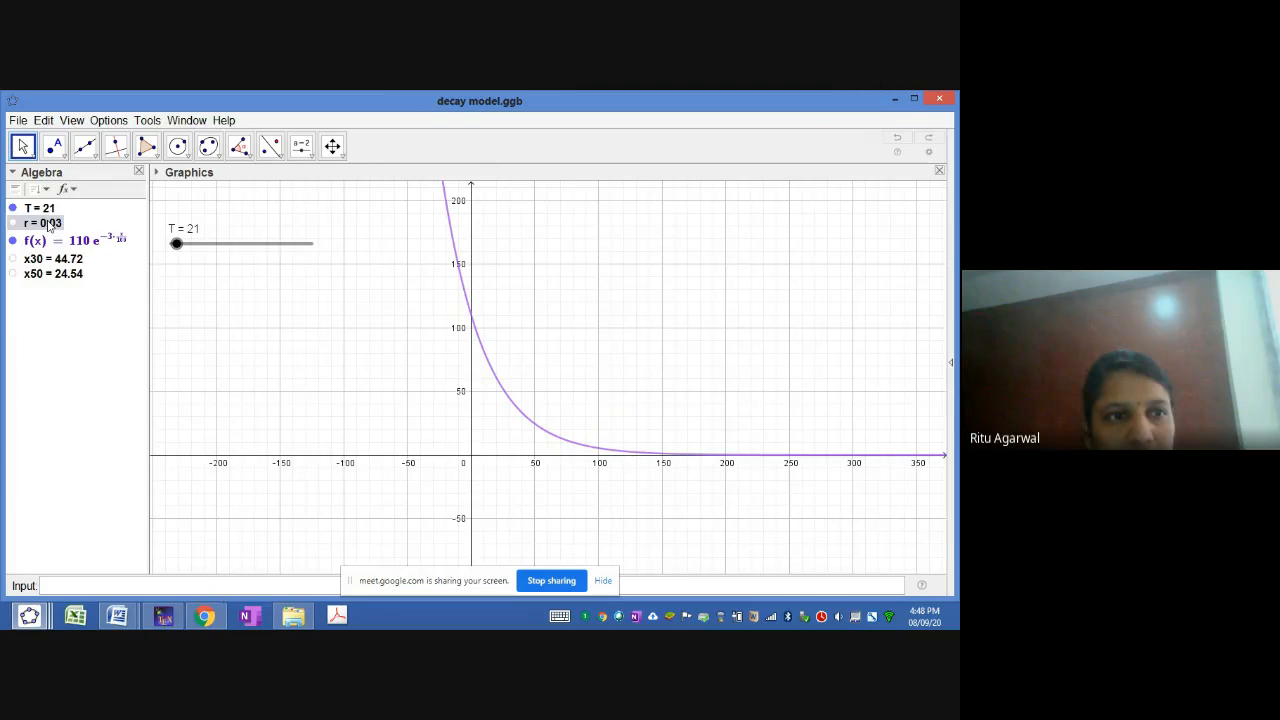
{"action": "left_click", "coordinate": [45, 208]}
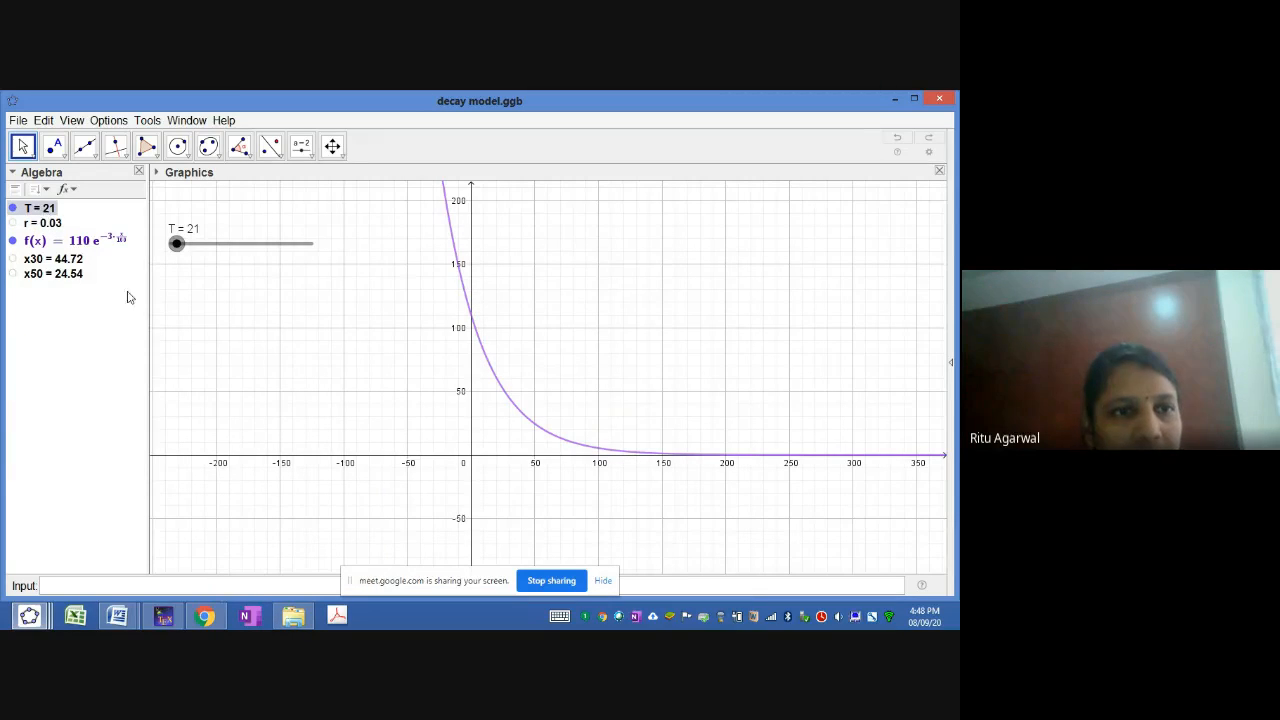
{"action": "mouse_move", "coordinate": [177, 246]}
{"action": "left_mouse_down"}
{"action": "mouse_move", "coordinate": [220, 245]}
{"action": "mouse_move", "coordinate": [199, 243]}
{"action": "left_mouse_up"}
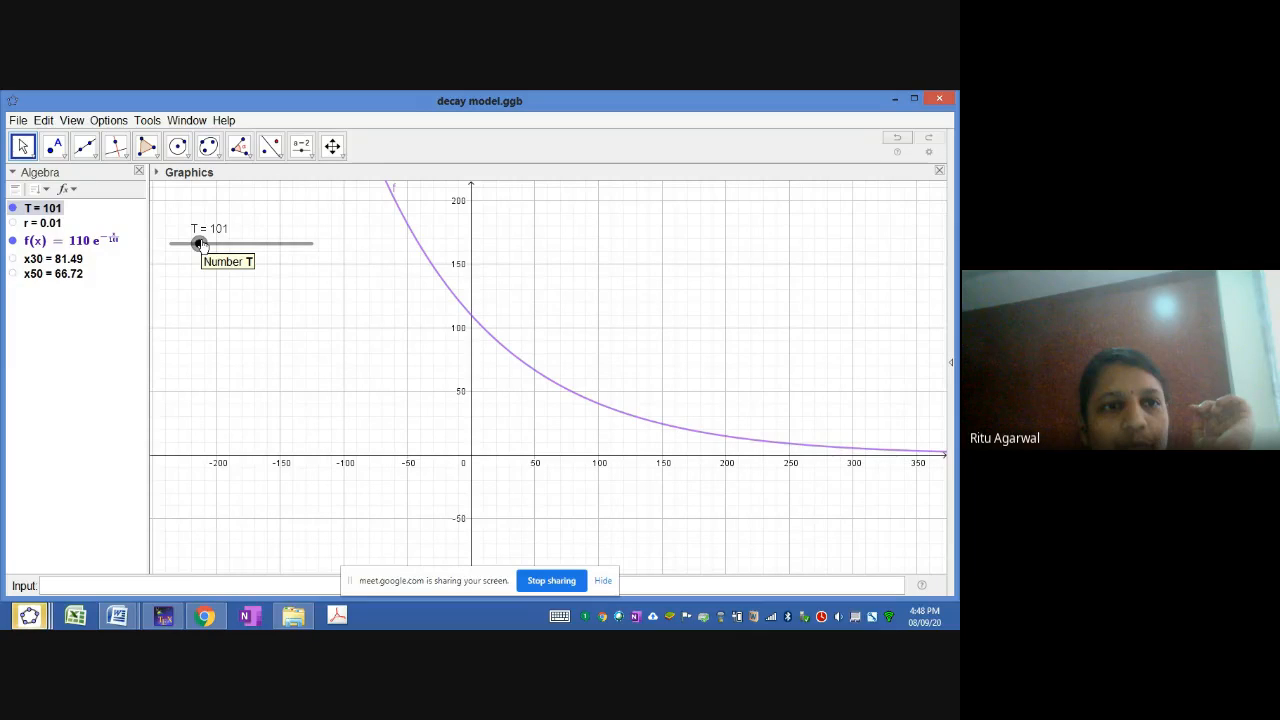
{"action": "mouse_move", "coordinate": [200, 245]}
{"action": "left_mouse_down"}
{"action": "mouse_move", "coordinate": [221, 248]}
{"action": "mouse_move", "coordinate": [199, 246]}
{"action": "left_mouse_up"}
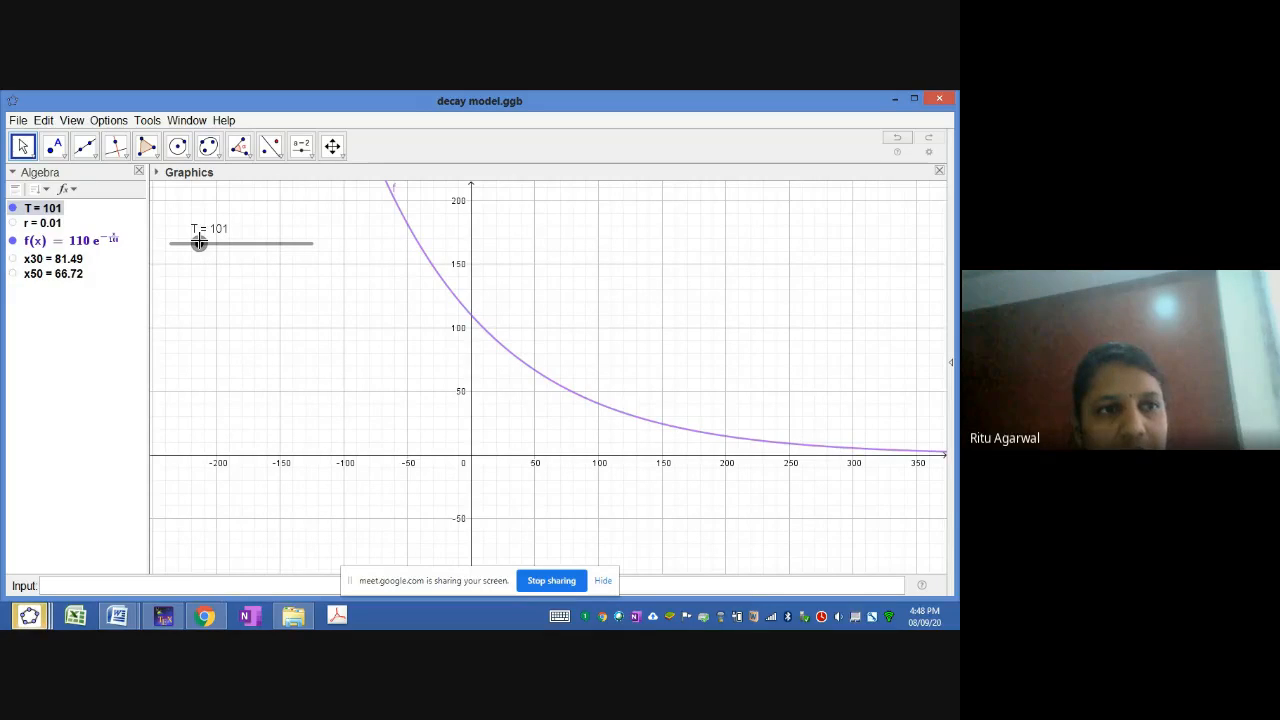
Step: Inspect the definitions of the function f and the number x30 in the decay model, and highlight x50
{"action": "left_click", "coordinate": [62, 242]}
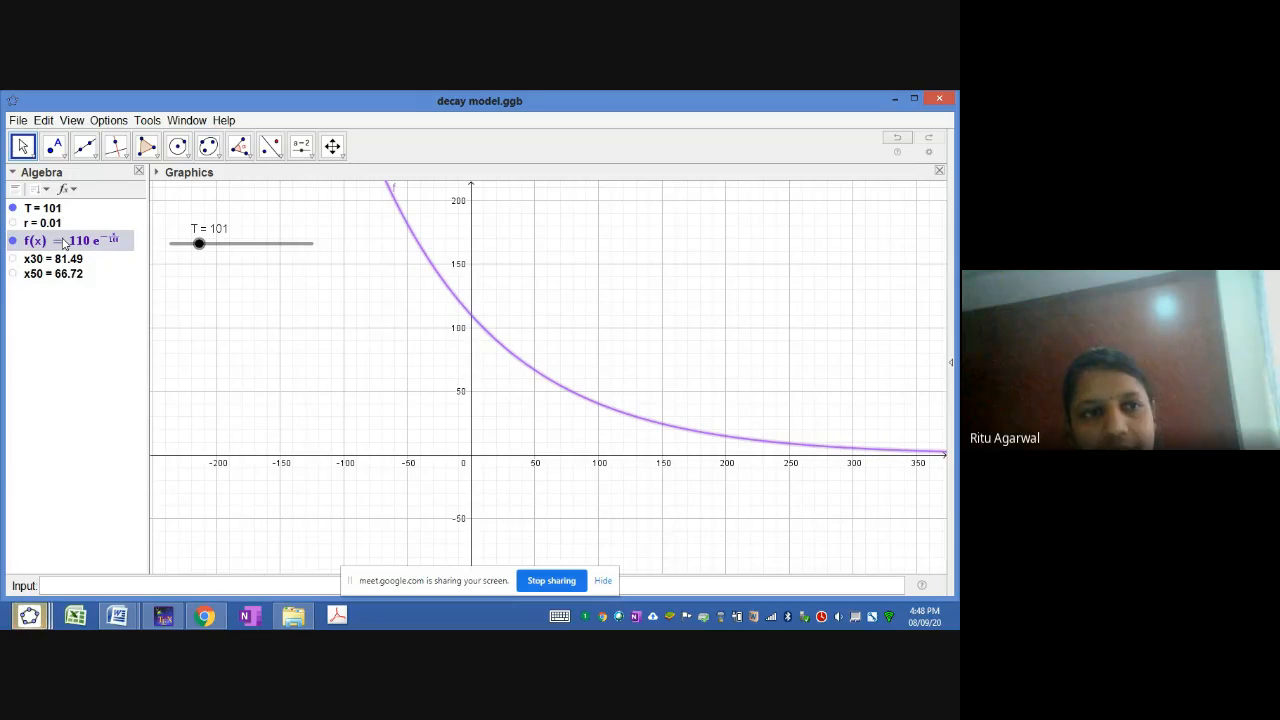
{"action": "double_click", "coordinate": [62, 242]}
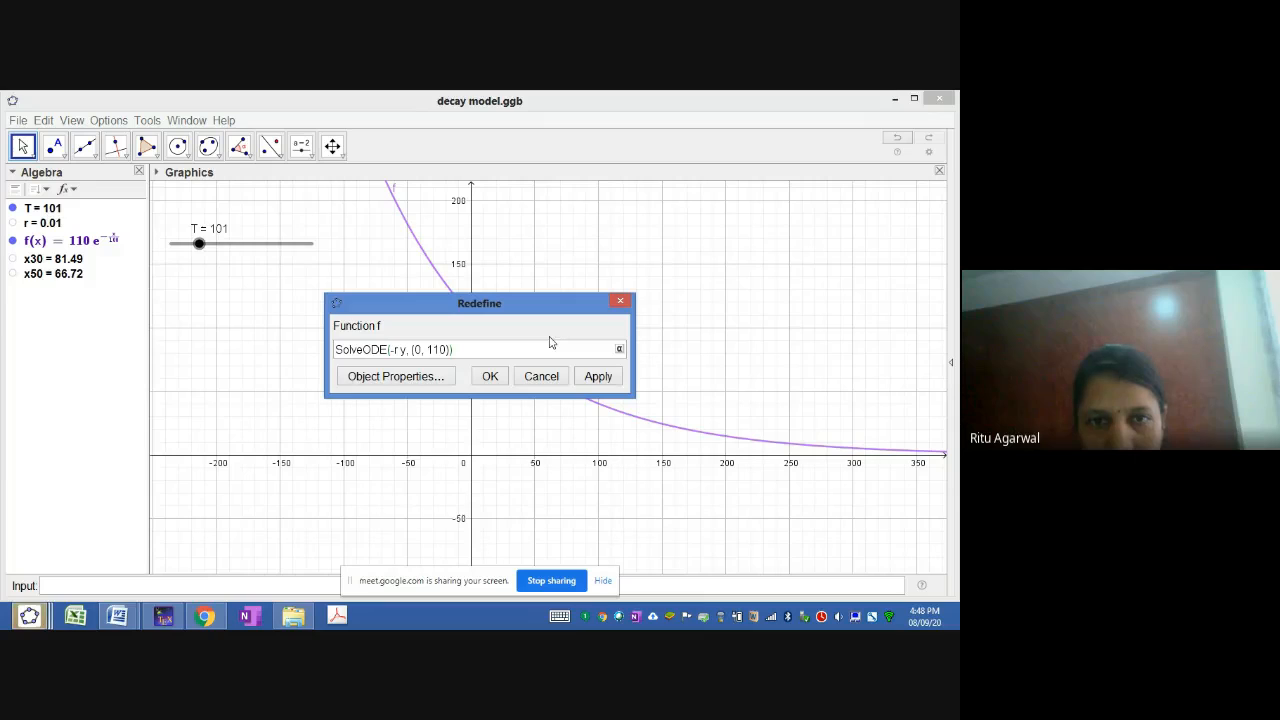
{"action": "left_click", "coordinate": [620, 300]}
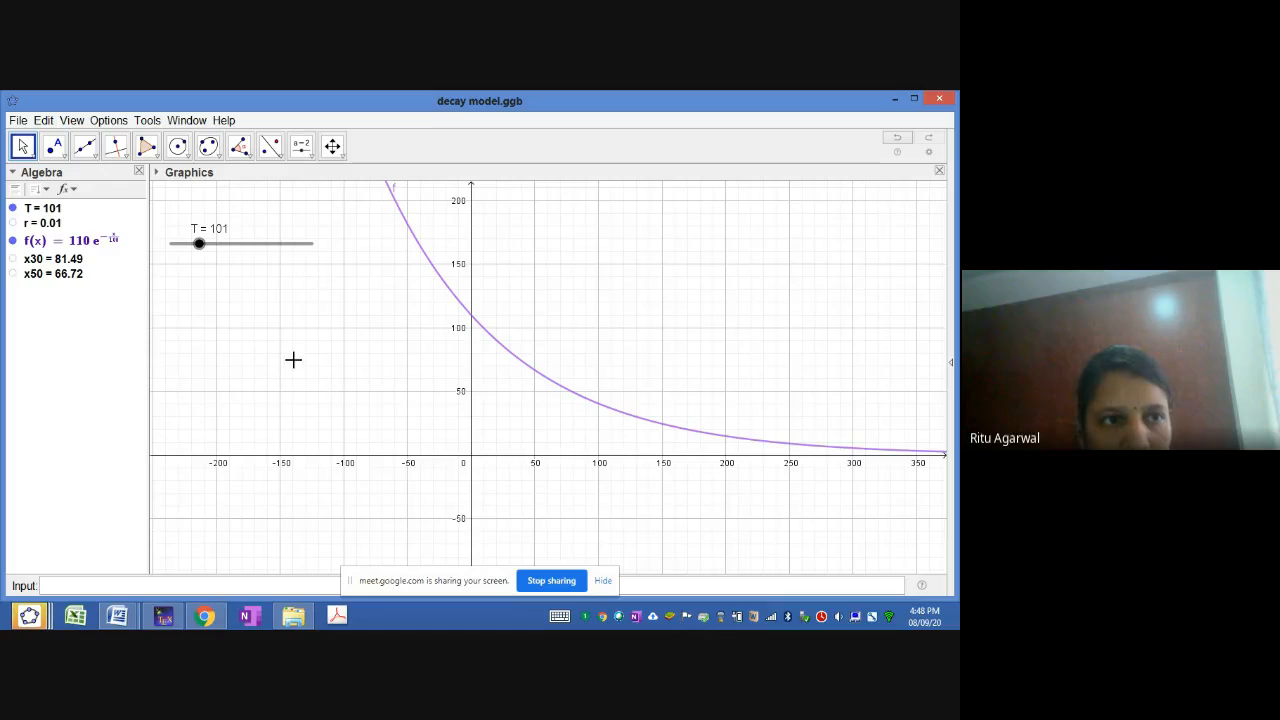
{"action": "left_click", "coordinate": [48, 261]}
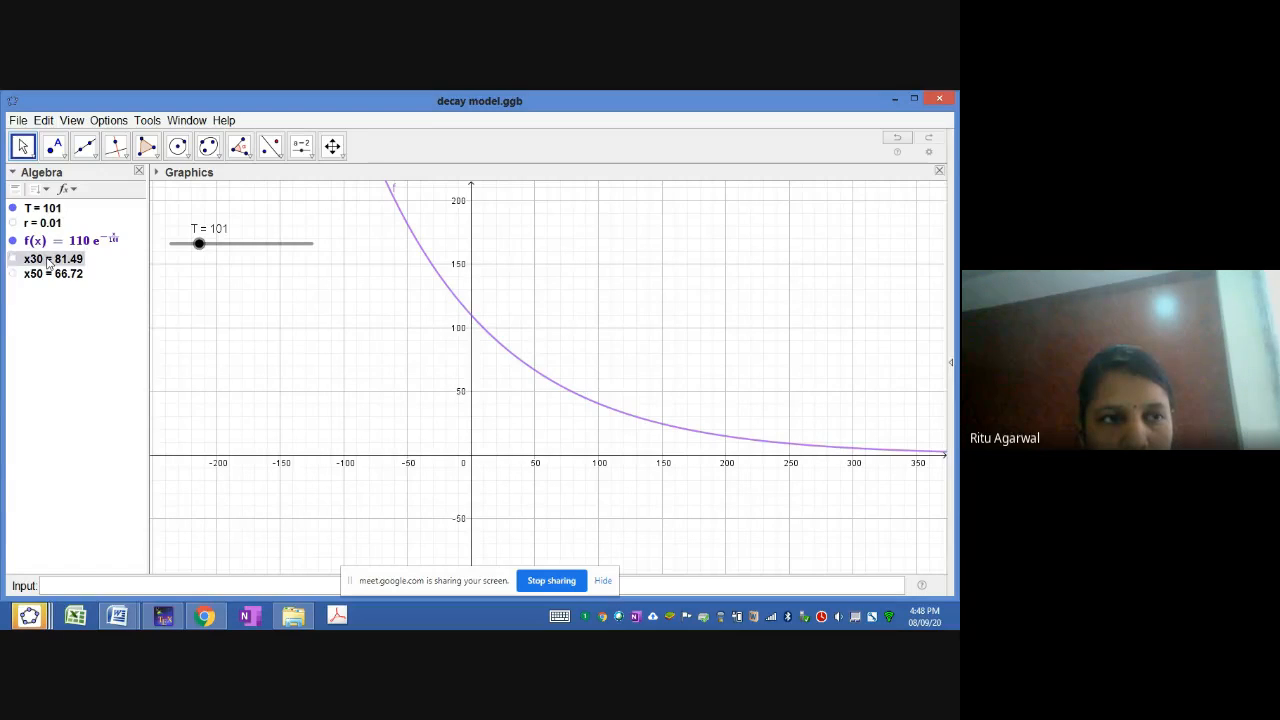
{"action": "double_click", "coordinate": [48, 261]}
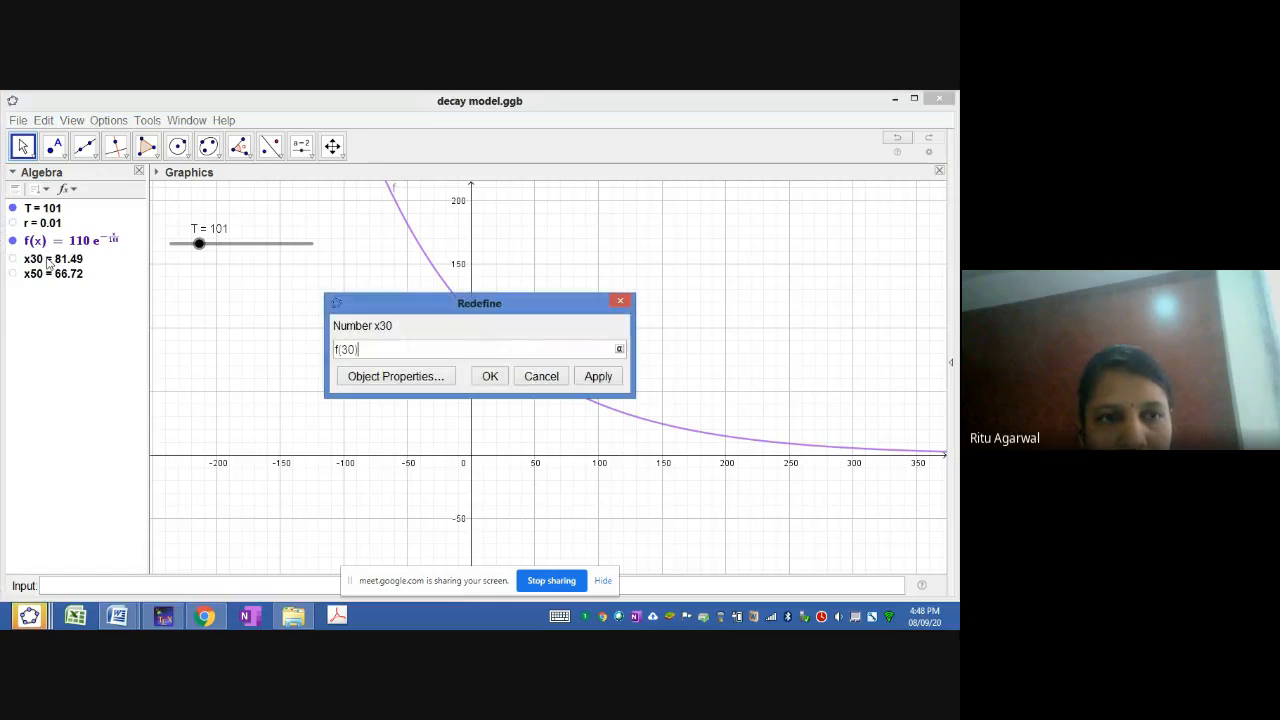
{"action": "left_click", "coordinate": [490, 377]}
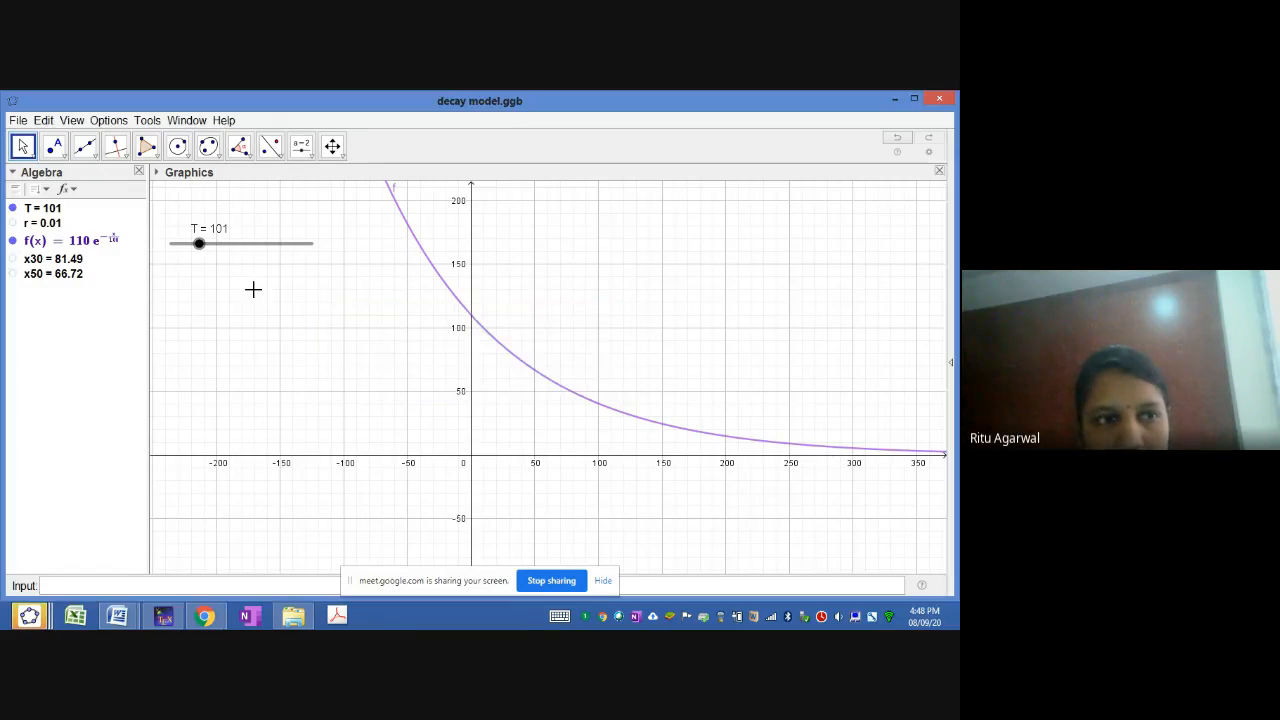
{"action": "left_click", "coordinate": [37, 276]}
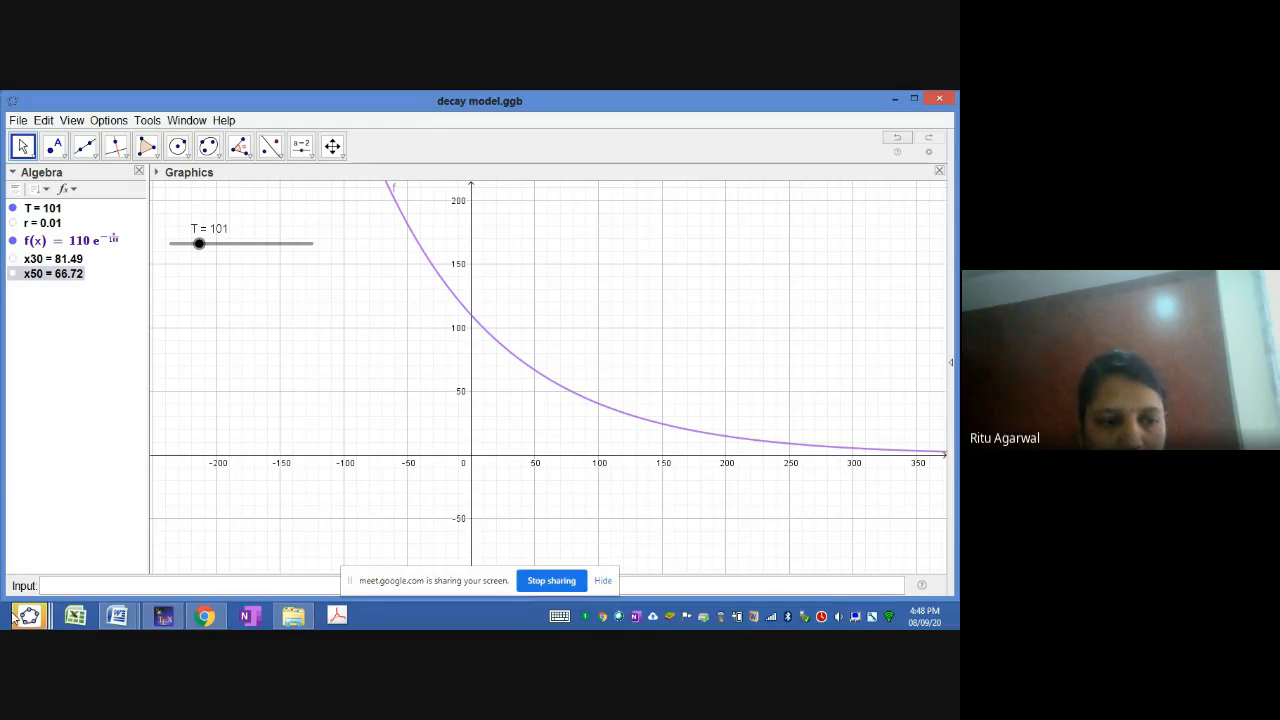
Step: Switch to the reopened Solution2ODE.ggb window and set the y'(0) slider to 1.2
{"action": "mouse_move", "coordinate": [26, 616]}
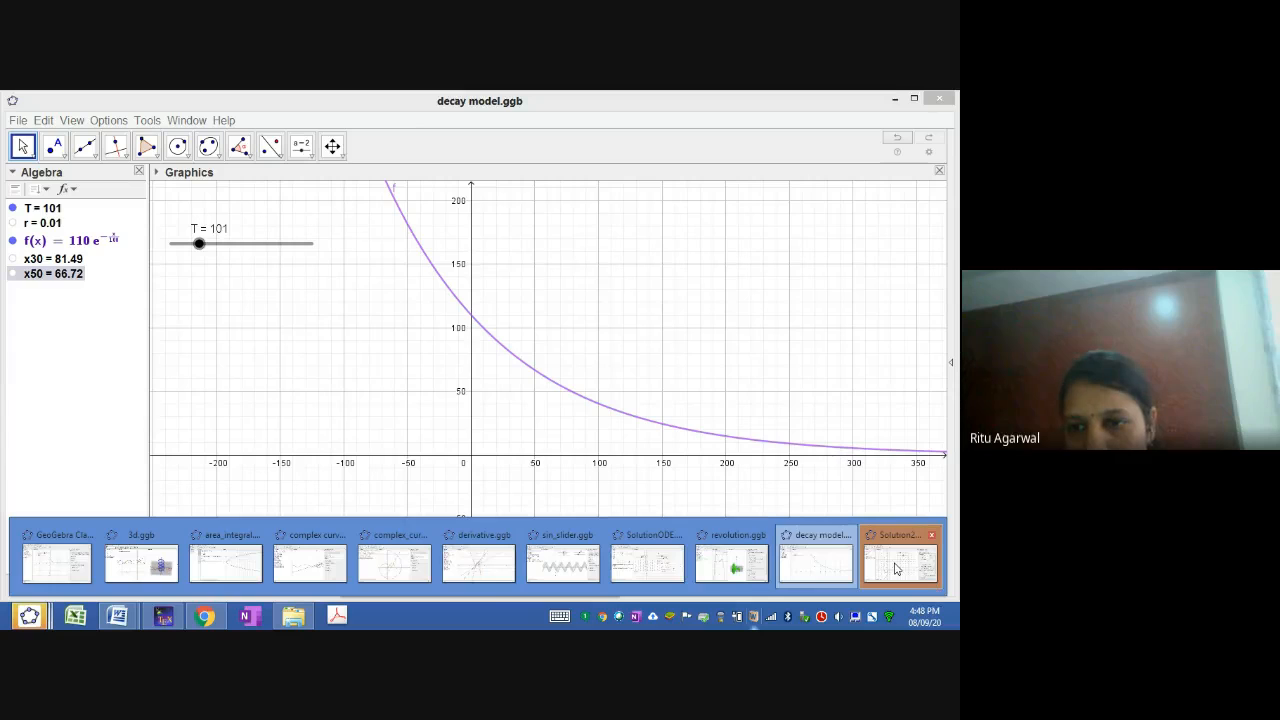
{"action": "left_click", "coordinate": [896, 568]}
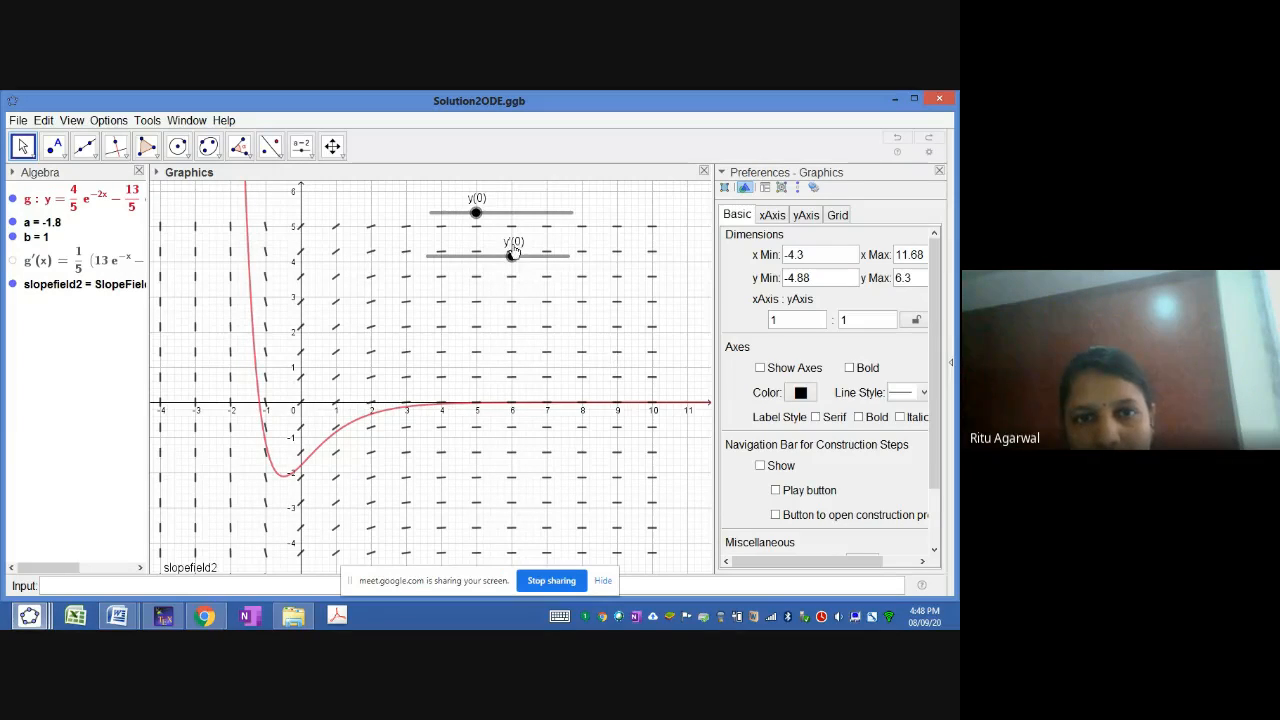
{"action": "left_click_drag", "start_coordinate": [477, 214], "coordinate": [514, 258]}
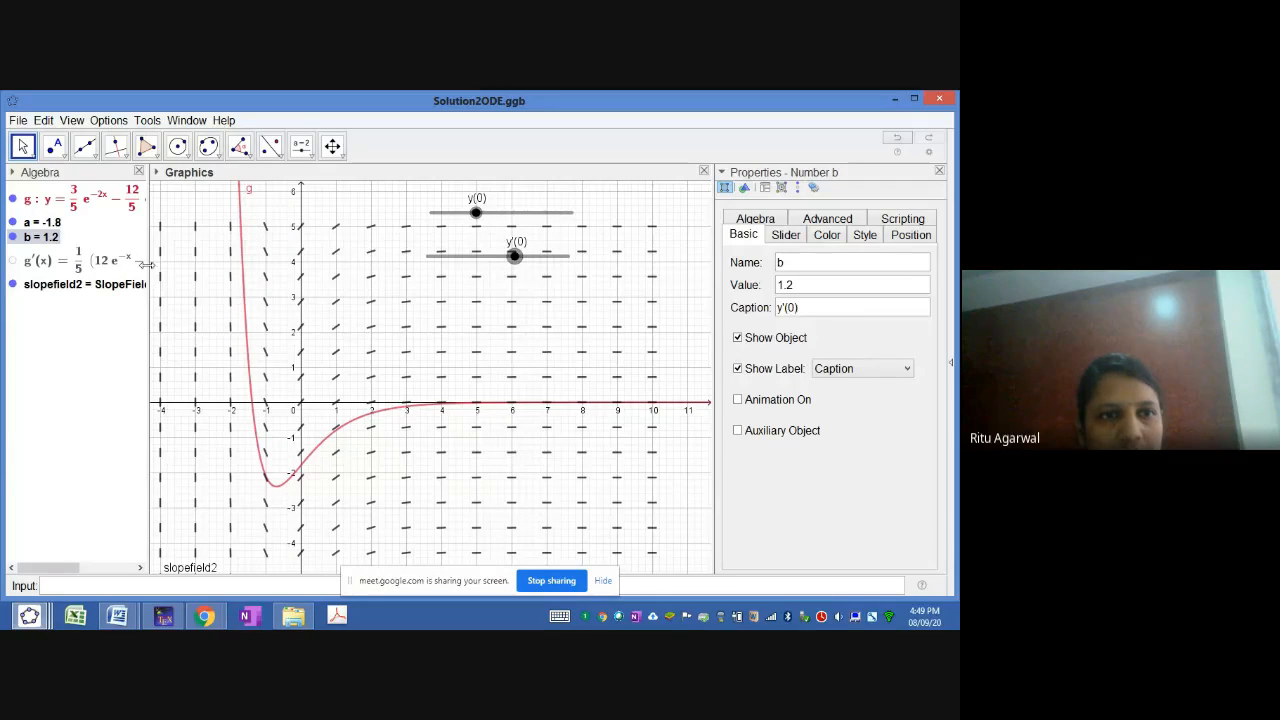
Step: Widen the Algebra view and examine the definitions of g, its derivative g' and slopefield2
{"action": "left_click_drag", "start_coordinate": [146, 264], "coordinate": [252, 292]}
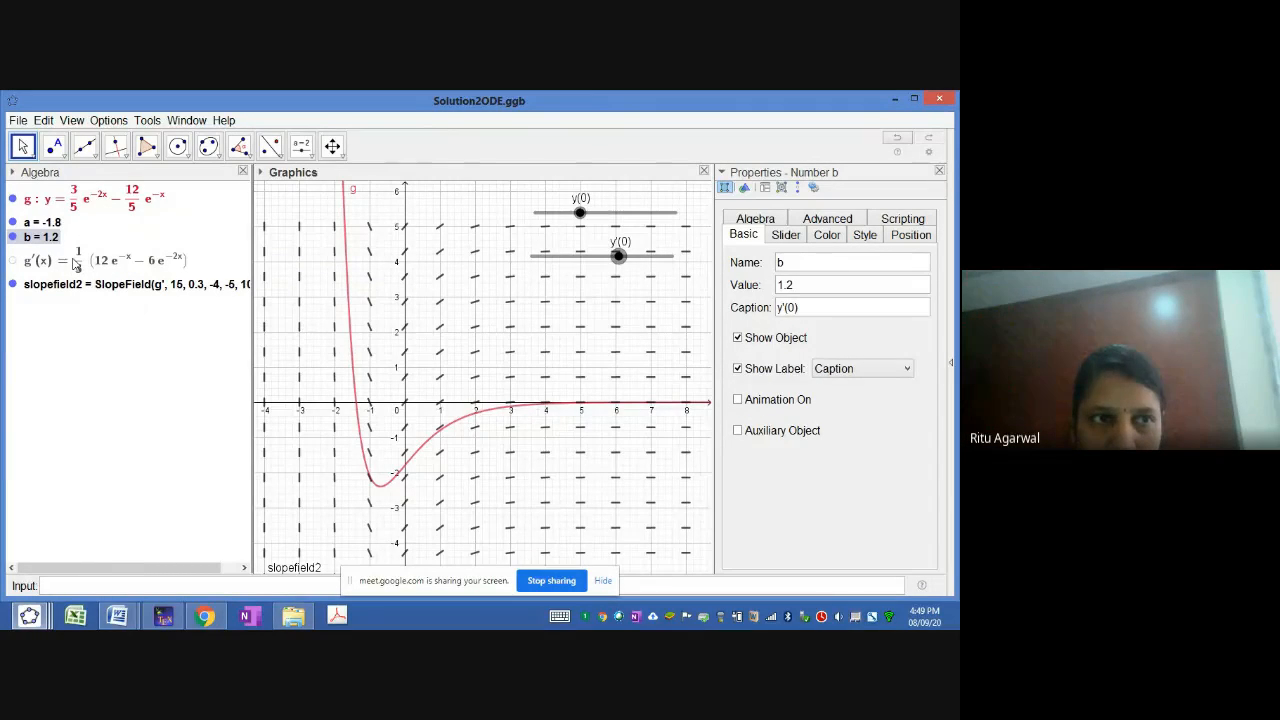
{"action": "left_click", "coordinate": [86, 198]}
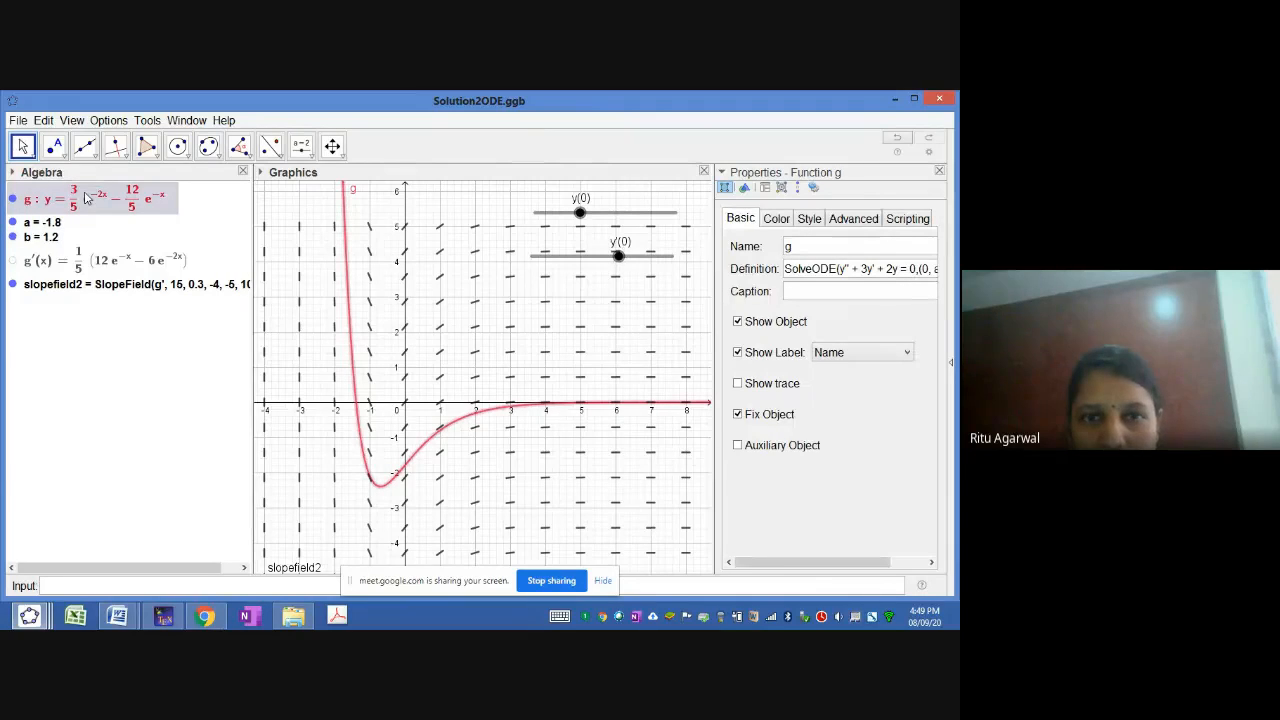
{"action": "left_click", "coordinate": [55, 268]}
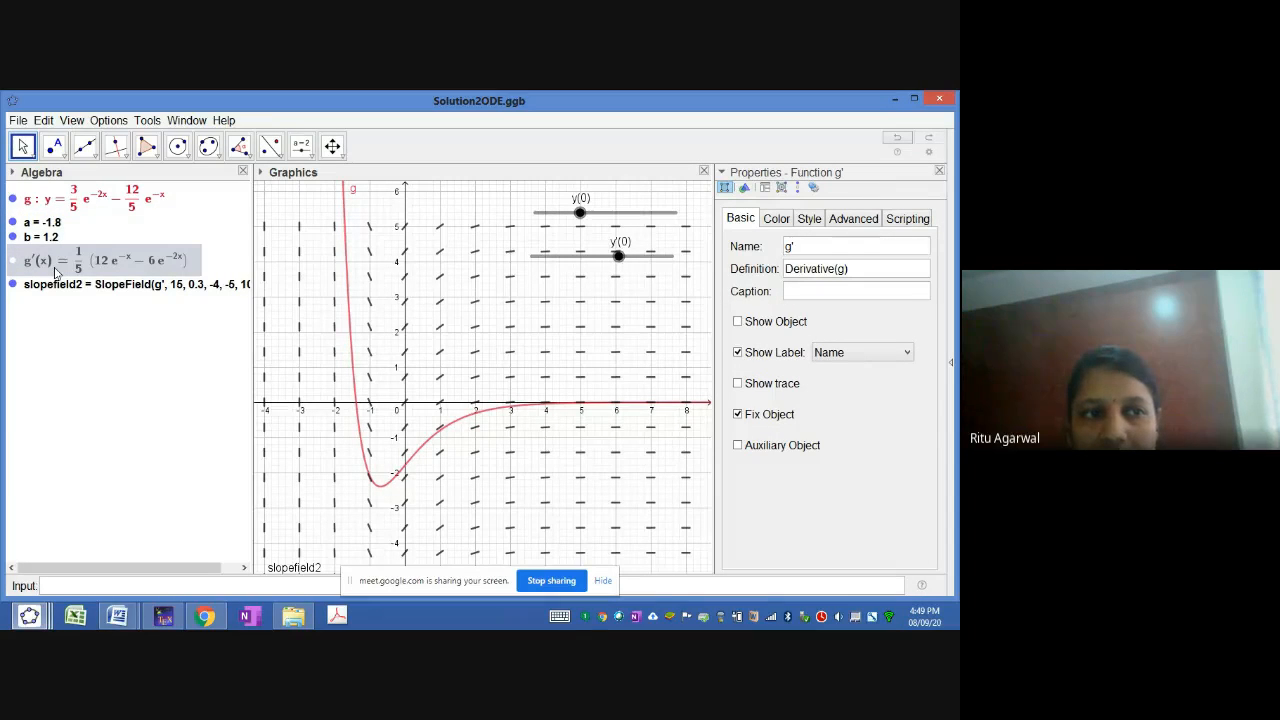
{"action": "left_click", "coordinate": [100, 287]}
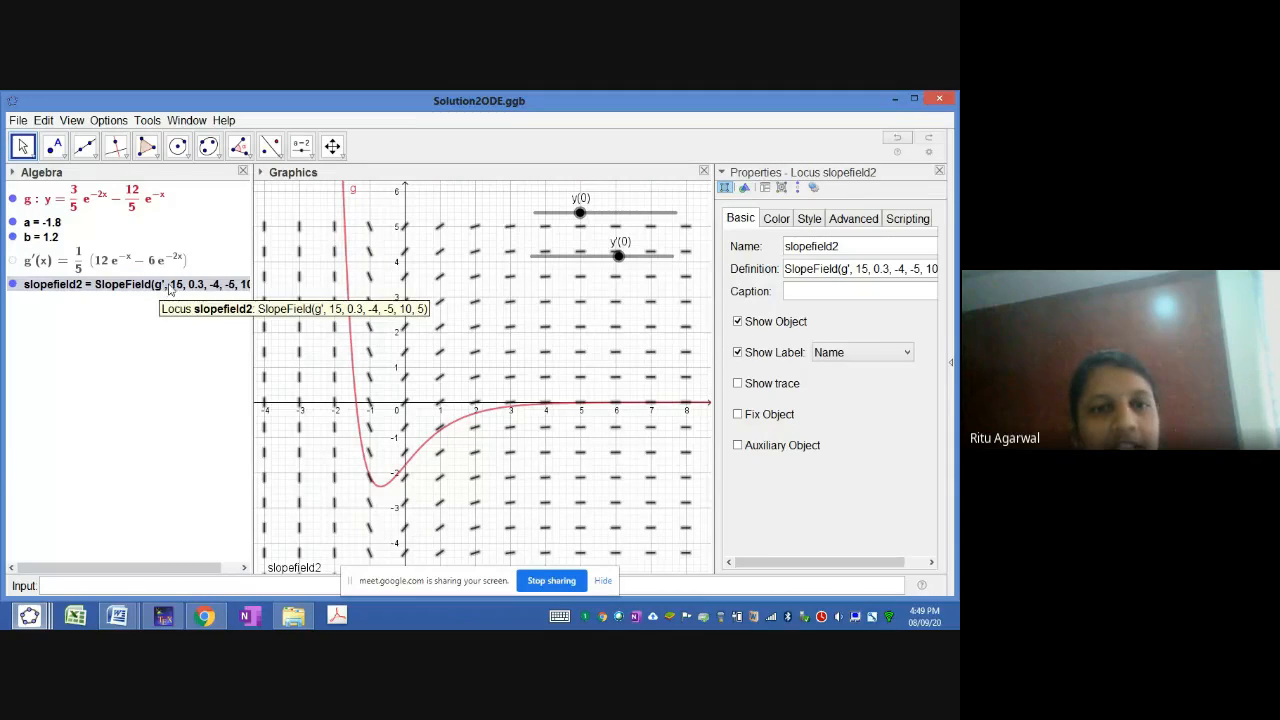
{"action": "left_click", "coordinate": [422, 437]}
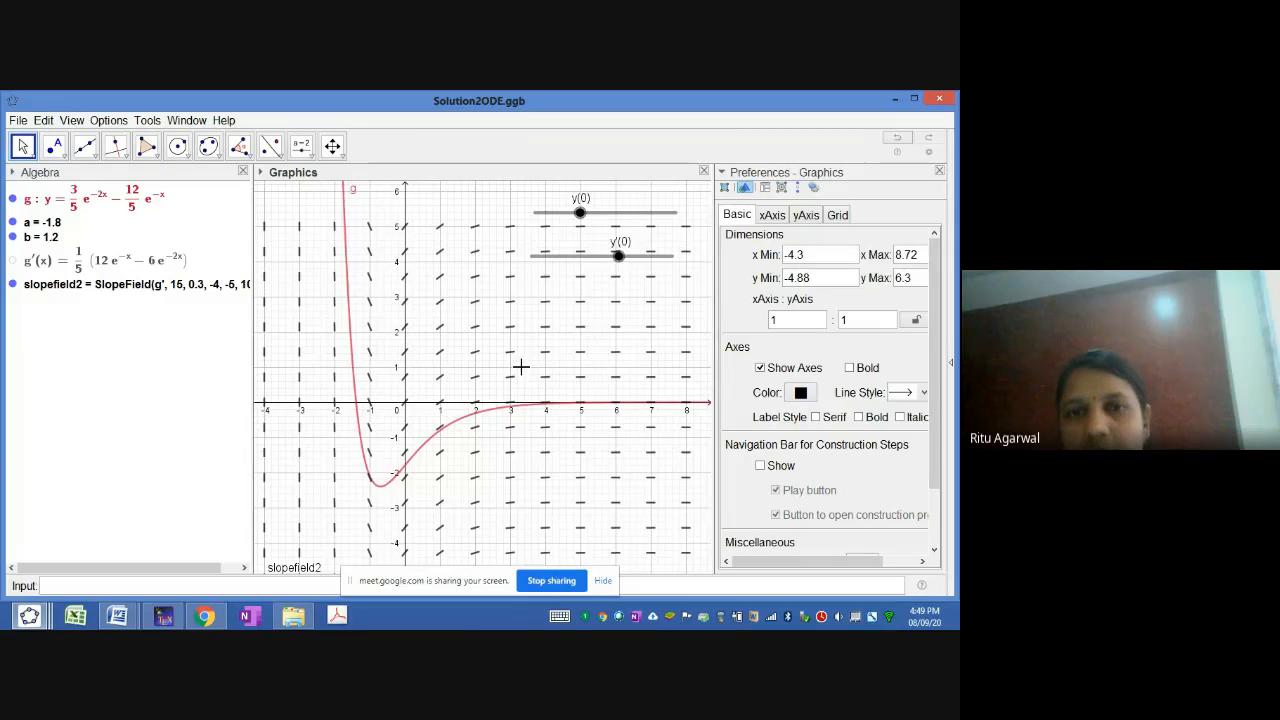
Step: Set the y'(0) slider to 1.4 and the y(0) slider to -2
{"action": "mouse_move", "coordinate": [620, 257]}
{"action": "left_mouse_down"}
{"action": "mouse_move", "coordinate": [640, 253]}
{"action": "mouse_move", "coordinate": [601, 262]}
{"action": "mouse_move", "coordinate": [620, 254]}
{"action": "left_mouse_up"}
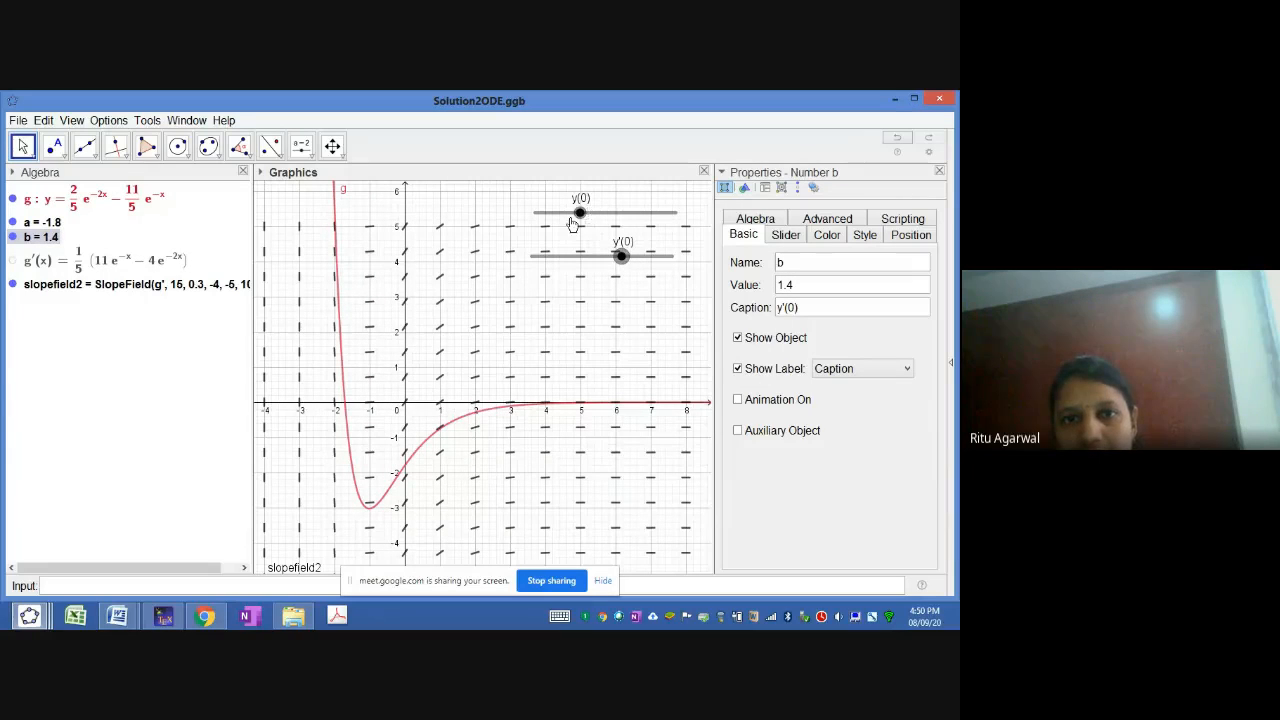
{"action": "mouse_move", "coordinate": [580, 217]}
{"action": "left_mouse_down"}
{"action": "mouse_move", "coordinate": [592, 216]}
{"action": "mouse_move", "coordinate": [578, 216]}
{"action": "left_mouse_up"}
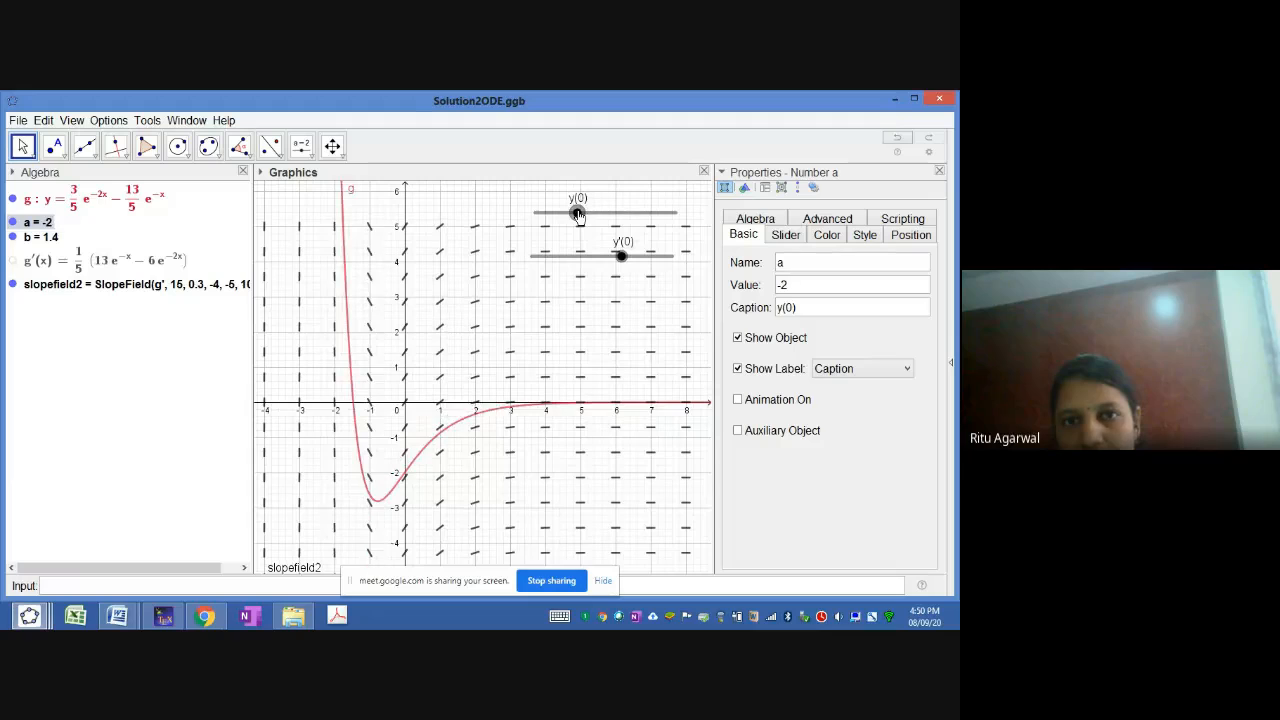
{"action": "left_click", "coordinate": [519, 343]}
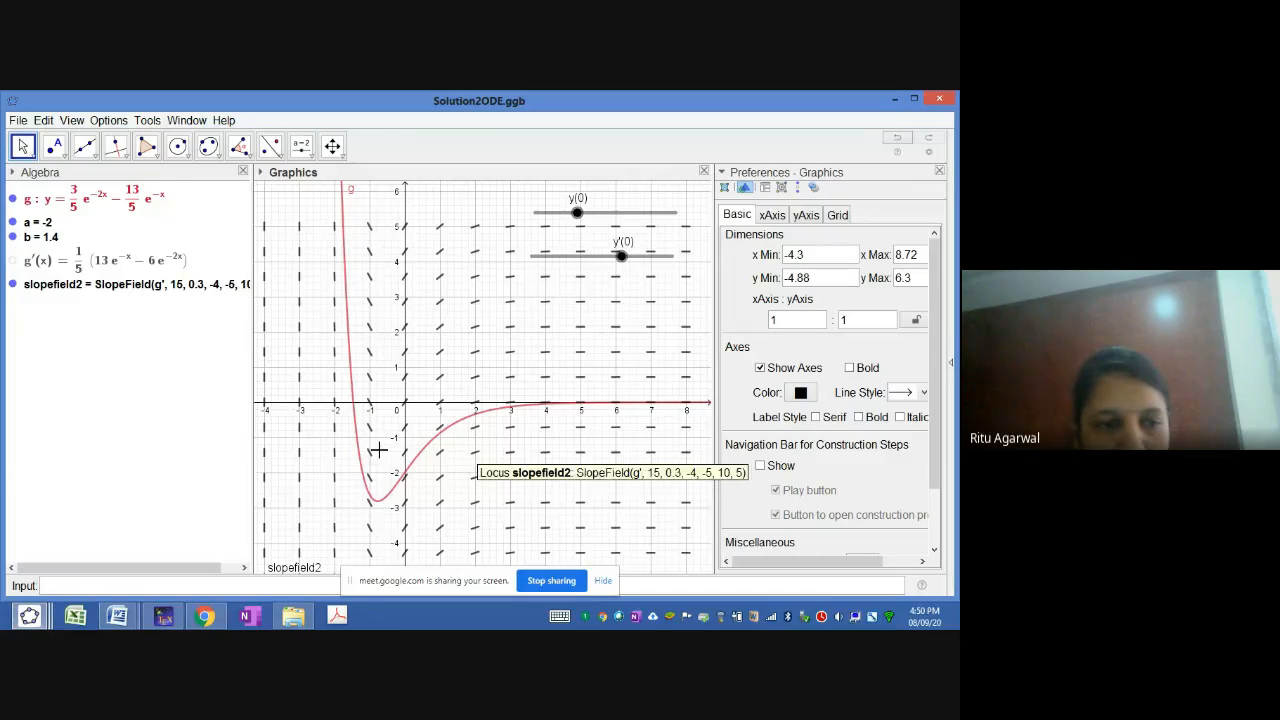
{"action": "left_click", "coordinate": [45, 617]}
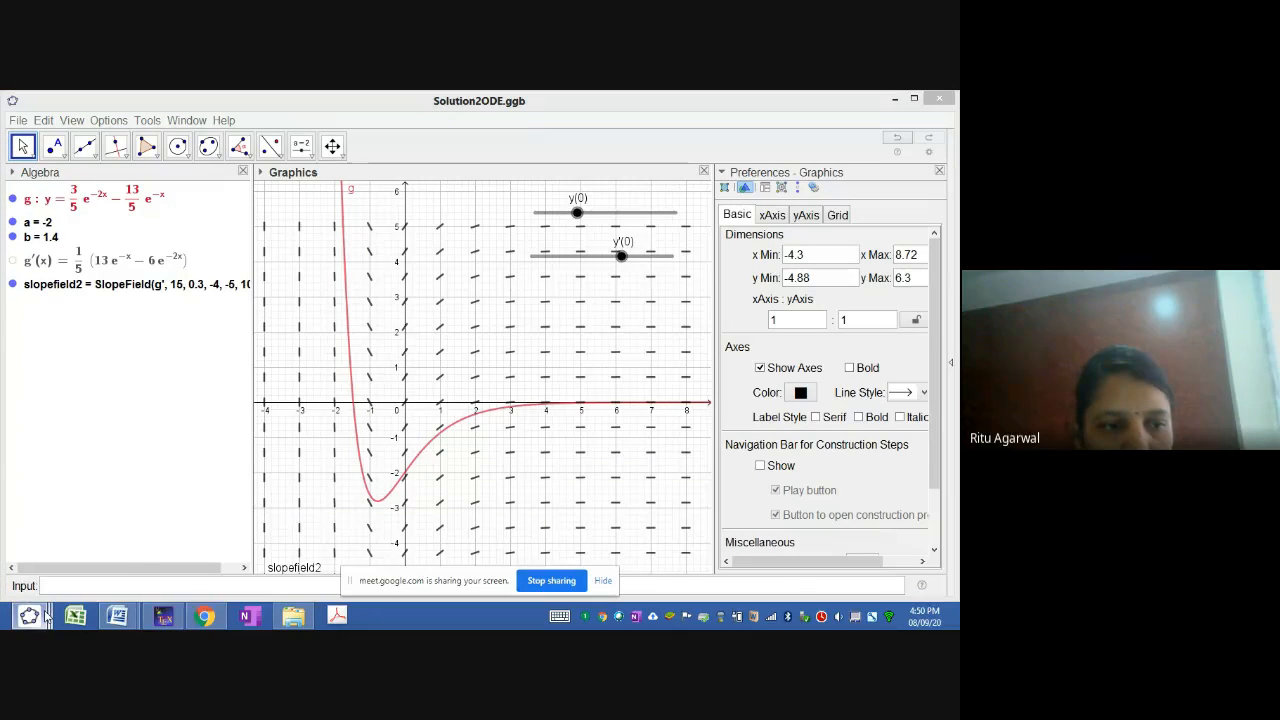
{"action": "left_click", "coordinate": [478, 286]}
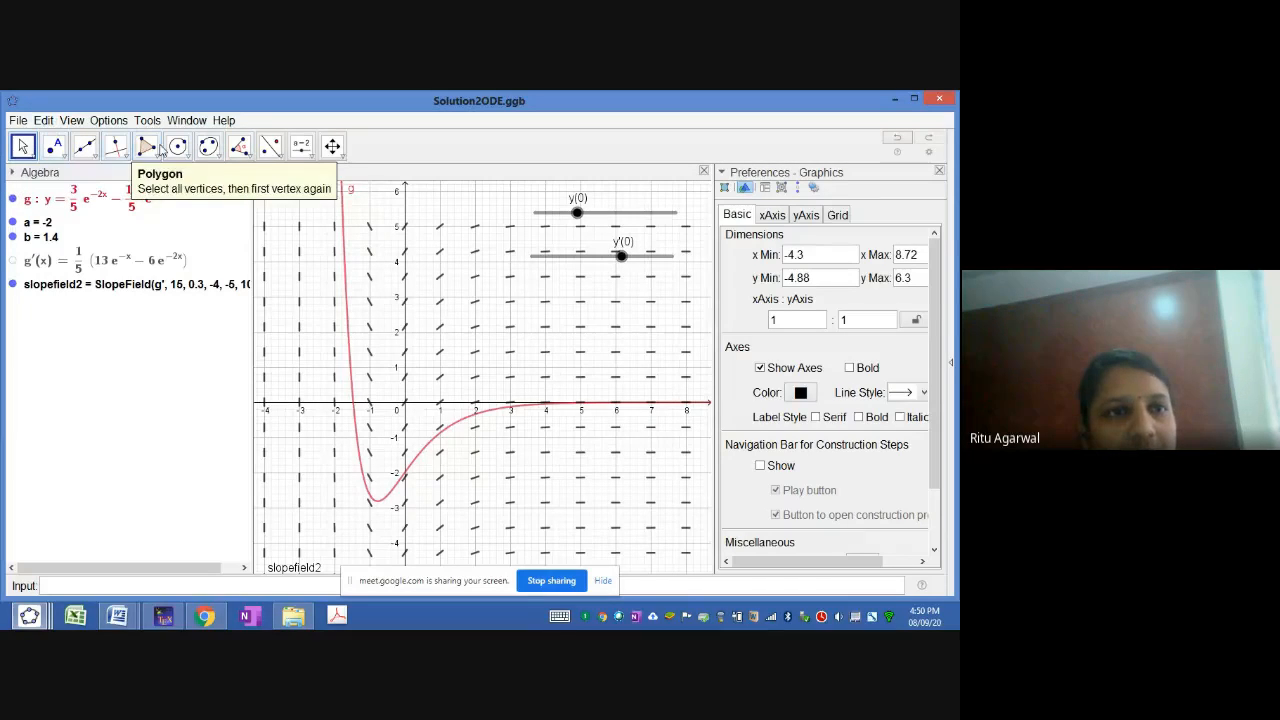
Step: Mark the intersection point of curve g with the y-axis using the Intersect tool
{"action": "left_click", "coordinate": [66, 158]}
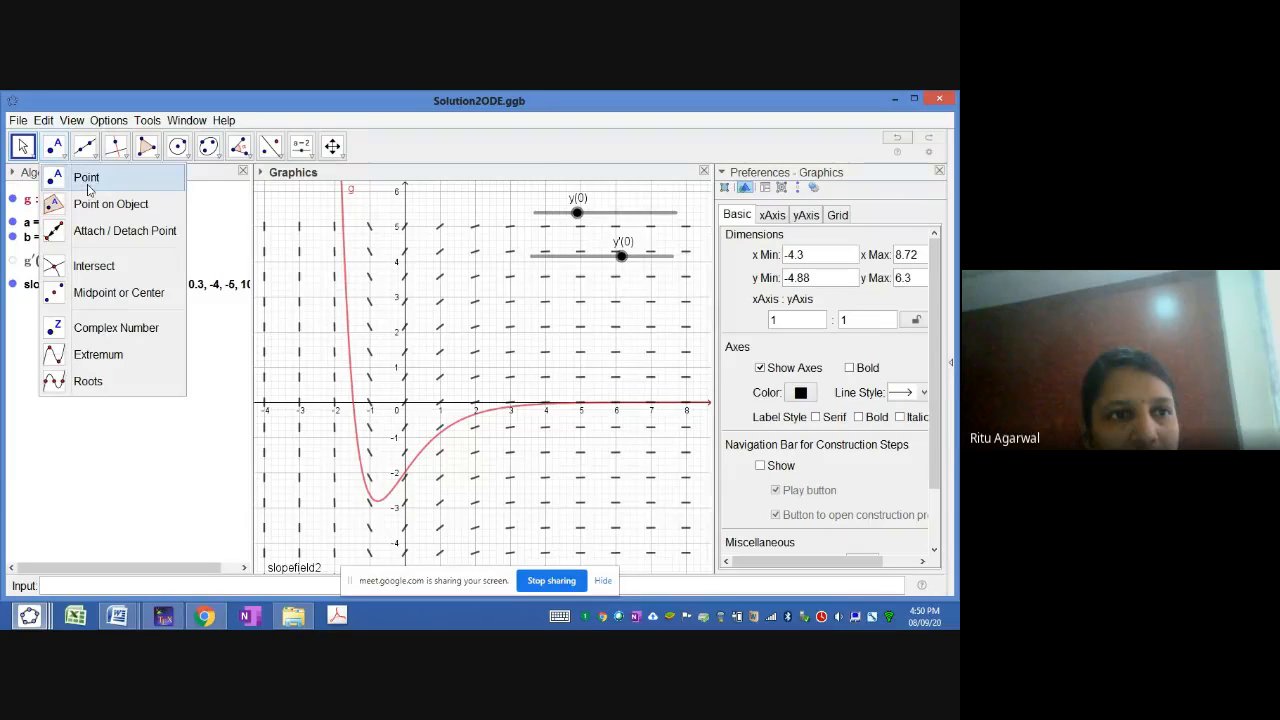
{"action": "left_click", "coordinate": [97, 267]}
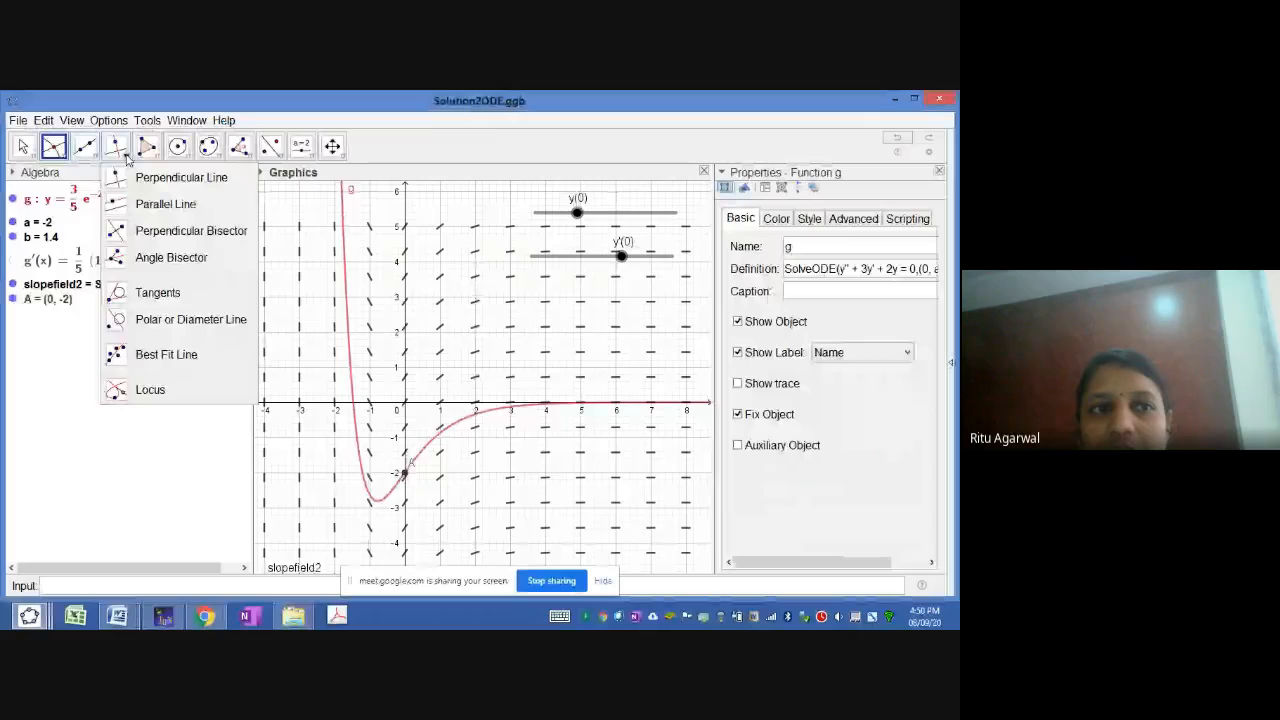
{"action": "left_click", "coordinate": [151, 207]}
{"action": "left_click", "coordinate": [403, 337]}
{"action": "left_click", "coordinate": [403, 337]}
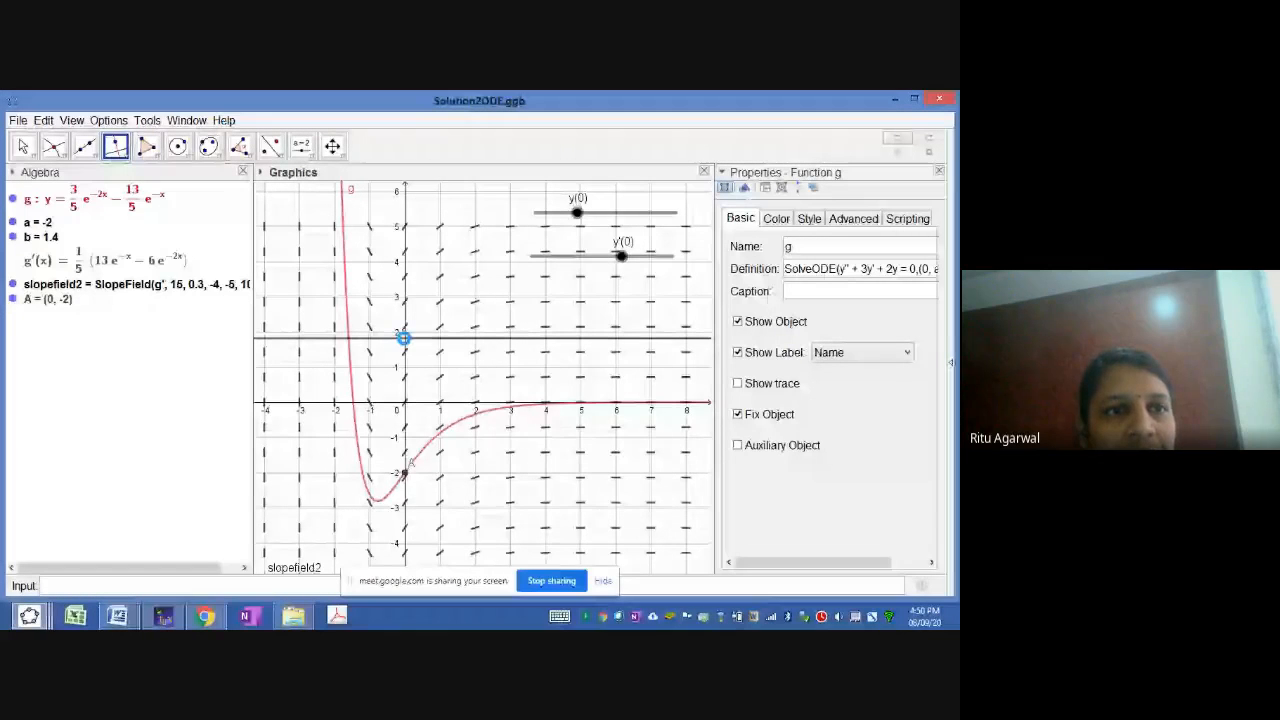
{"action": "left_click", "coordinate": [115, 146]}
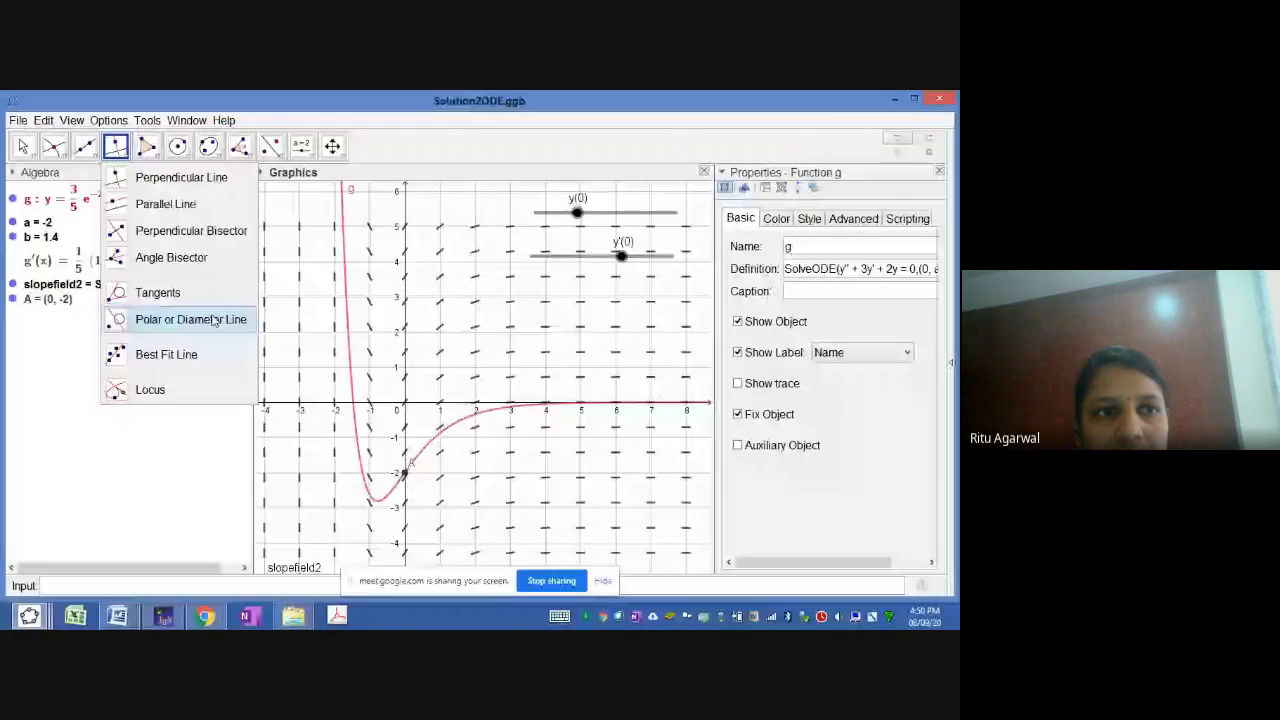
{"action": "mouse_move", "coordinate": [155, 158]}
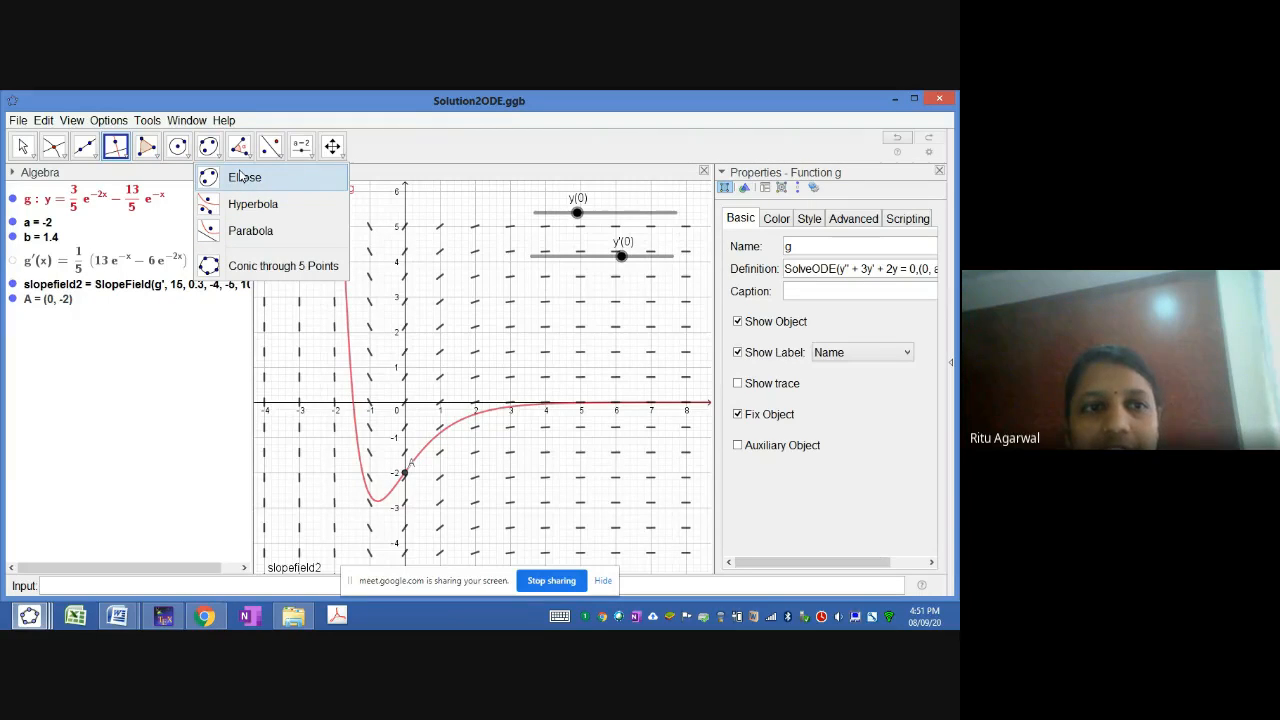
{"action": "mouse_move", "coordinate": [248, 158]}
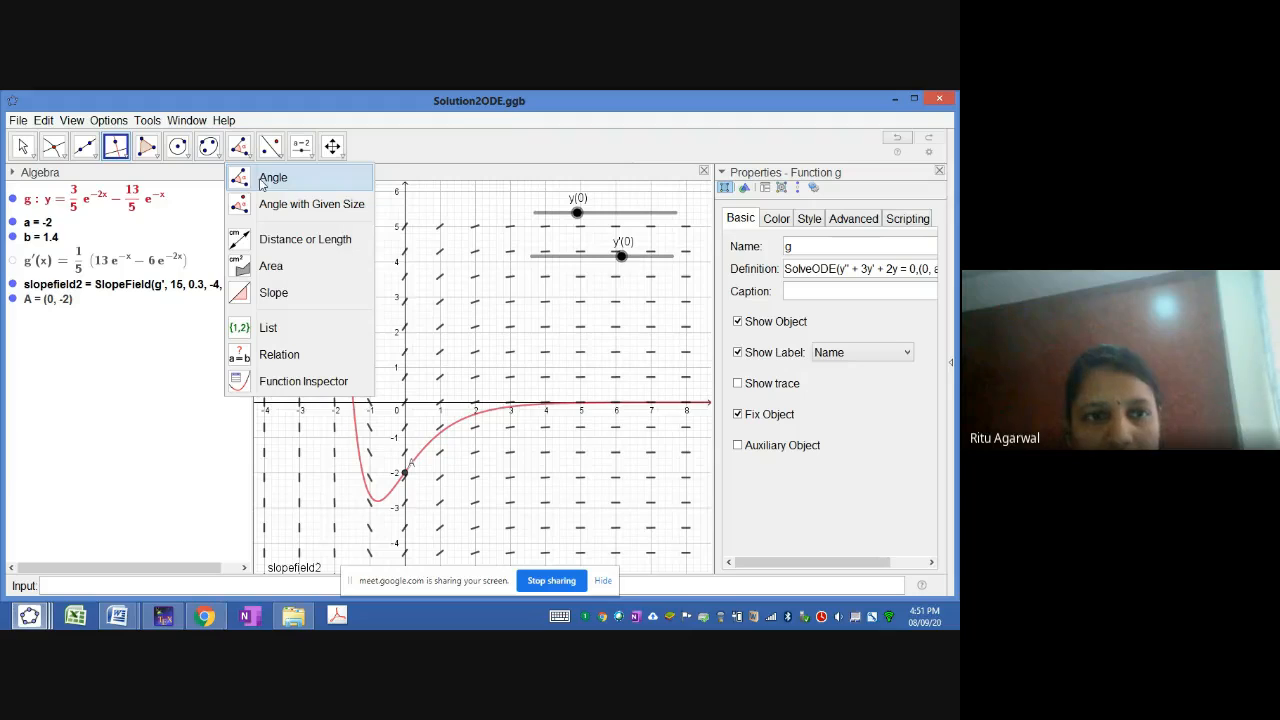
{"action": "left_click", "coordinate": [276, 292]}
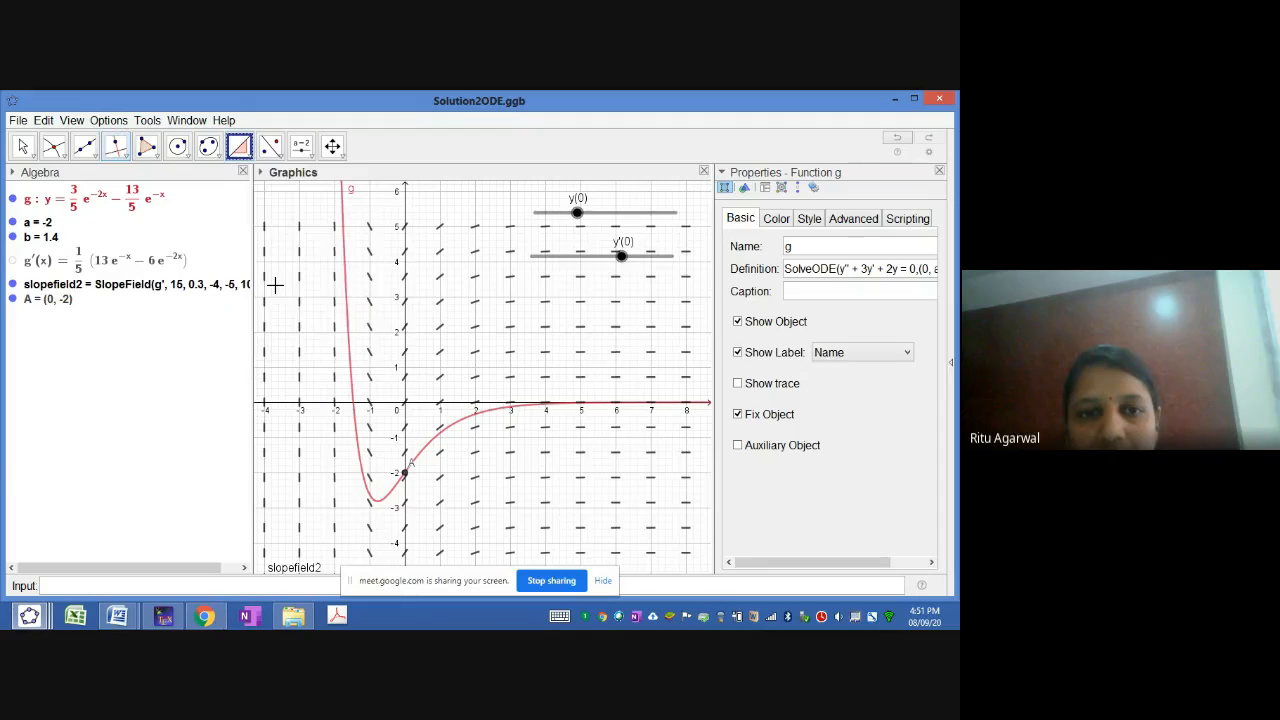
{"action": "left_click", "coordinate": [250, 160]}
{"action": "left_click", "coordinate": [133, 163]}
{"action": "left_click", "coordinate": [127, 158]}
{"action": "left_click", "coordinate": [98, 158]}
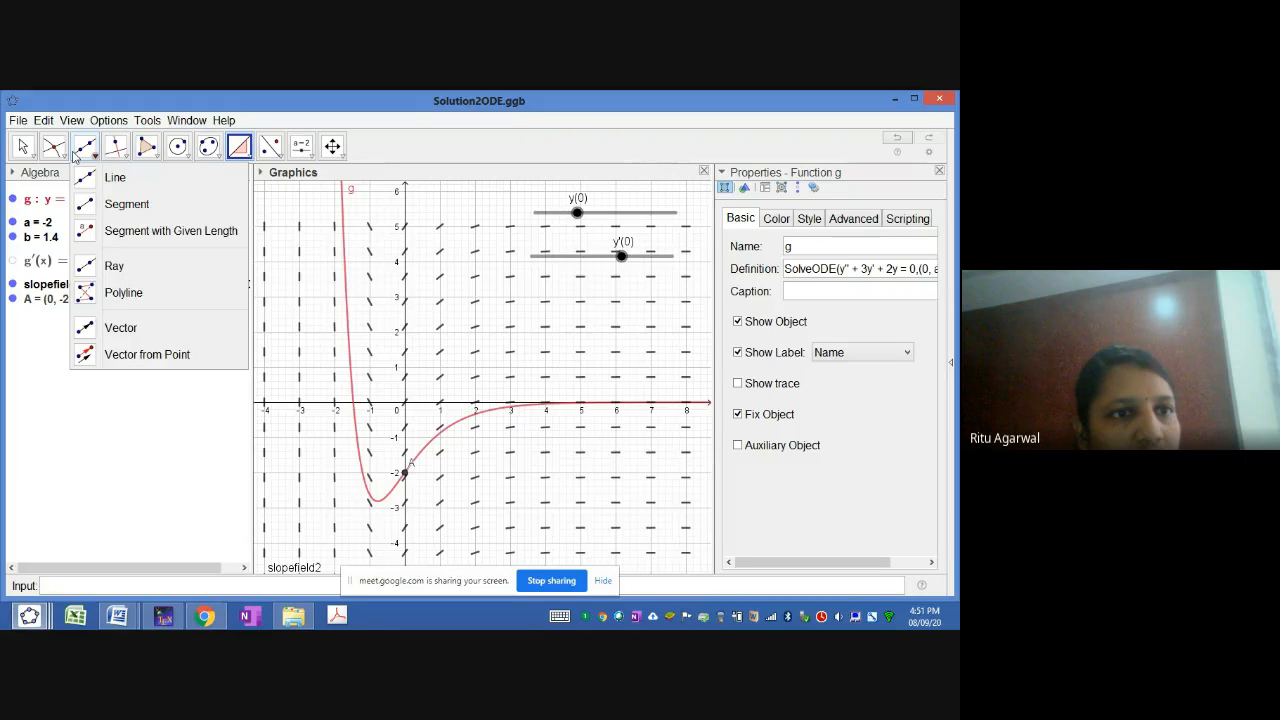
{"action": "left_click", "coordinate": [62, 156]}
{"action": "left_click", "coordinate": [98, 158]}
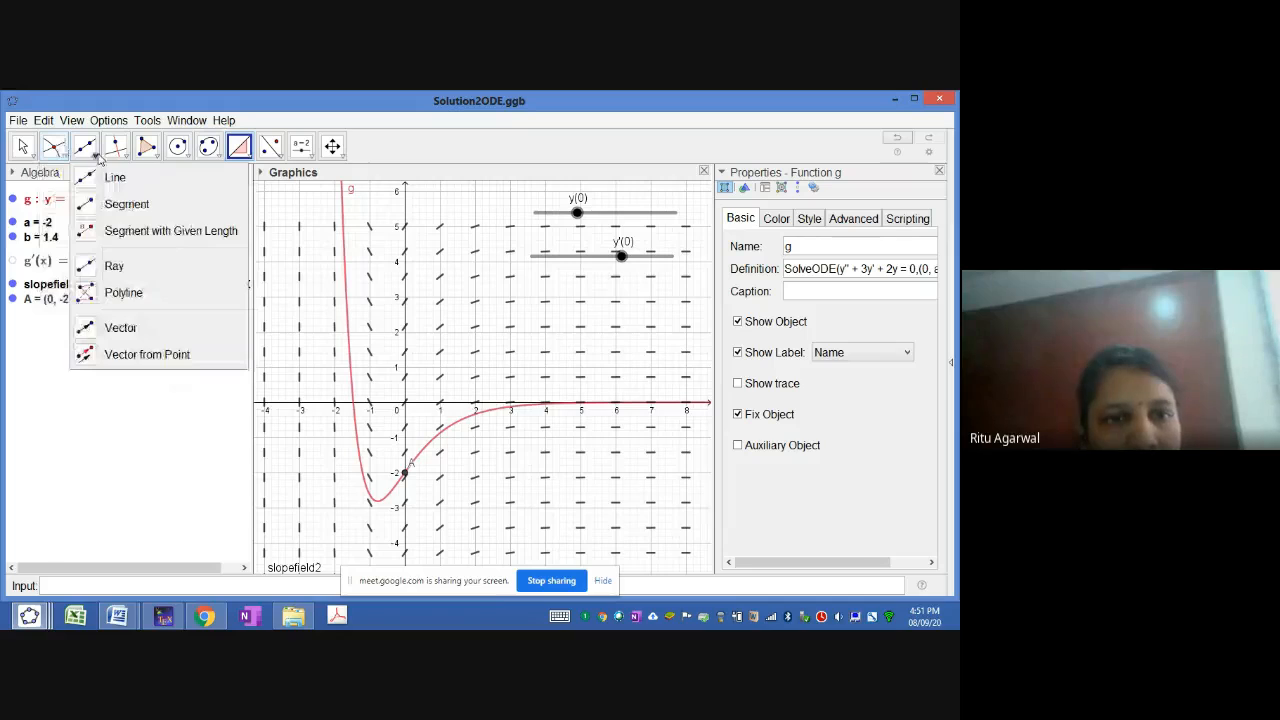
{"action": "left_click", "coordinate": [119, 155]}
{"action": "left_click", "coordinate": [157, 292]}
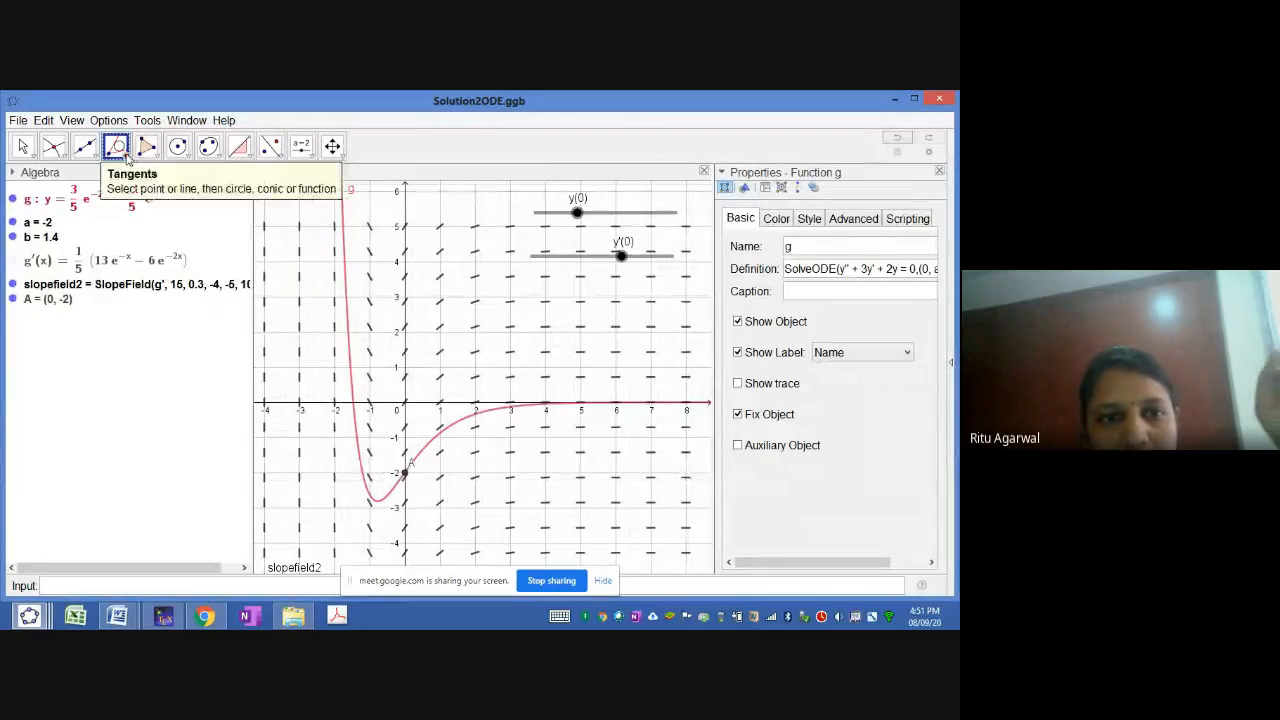
{"action": "left_click", "coordinate": [305, 310]}
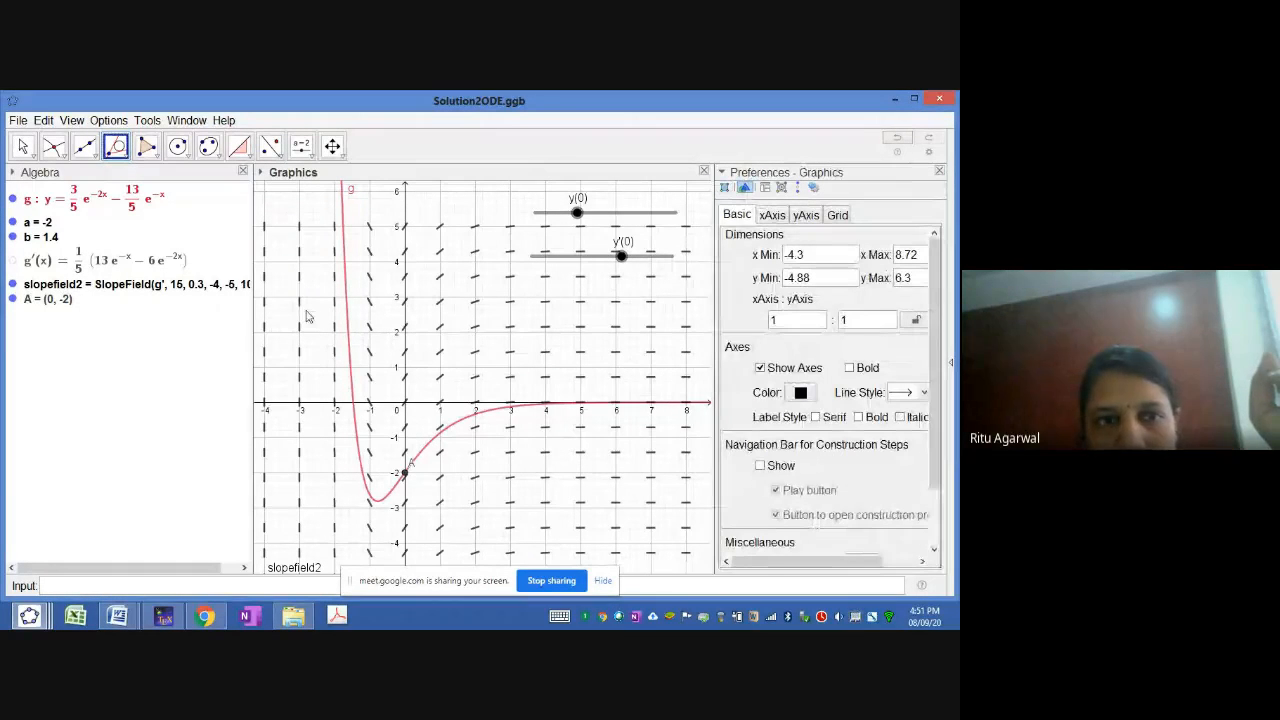
Step: Place a free point in the second quadrant beside curve g, at about (-3.38, 2.68)
{"action": "left_click", "coordinate": [56, 150]}
{"action": "left_click", "coordinate": [62, 157]}
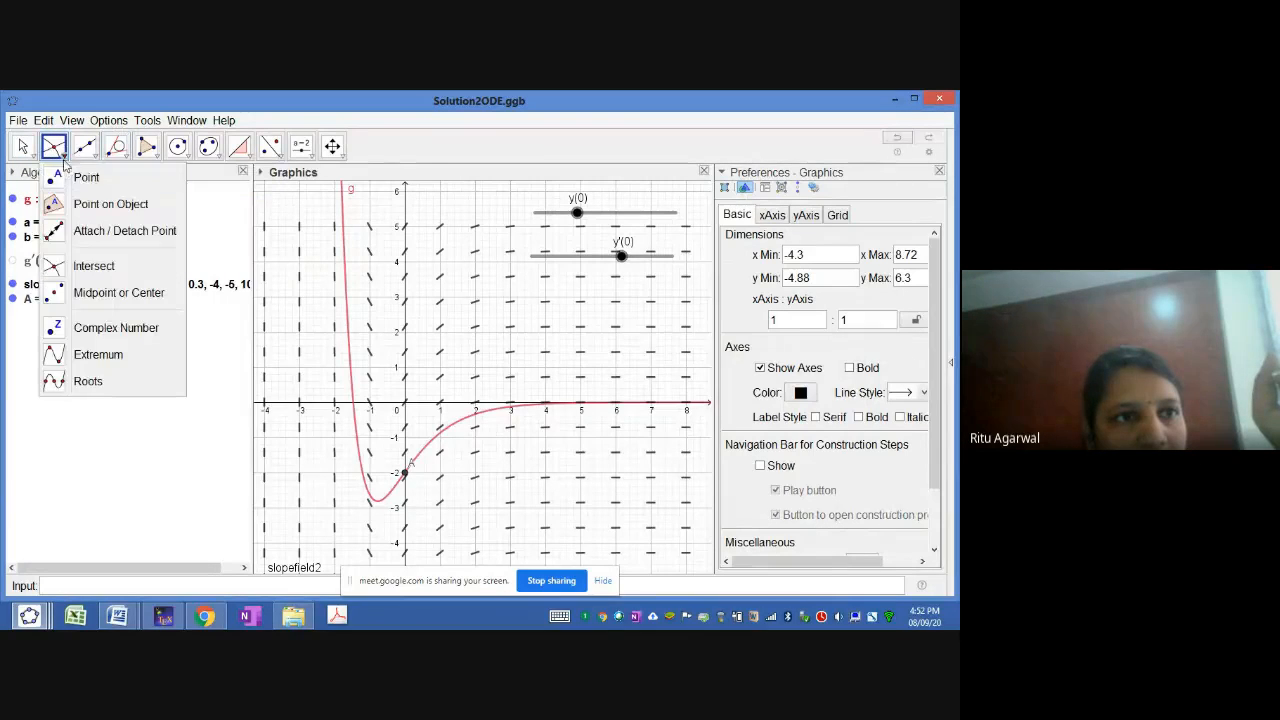
{"action": "left_click", "coordinate": [76, 180]}
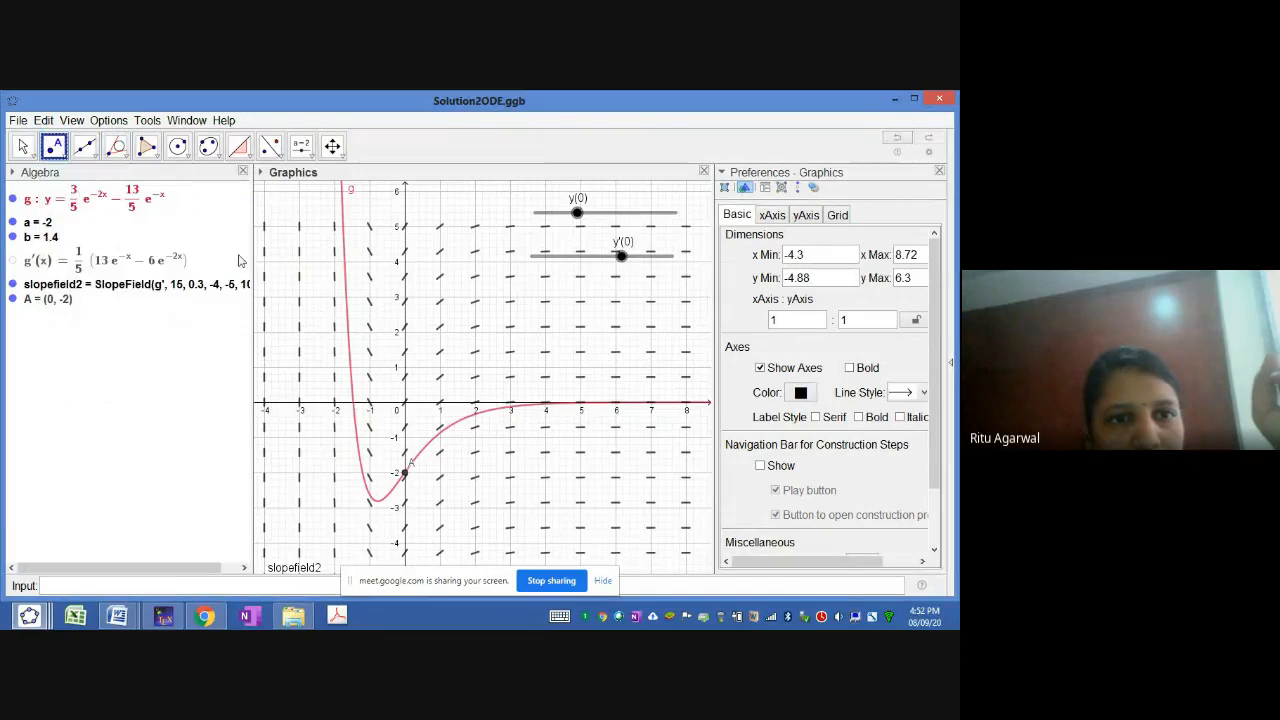
{"action": "left_click", "coordinate": [286, 307]}
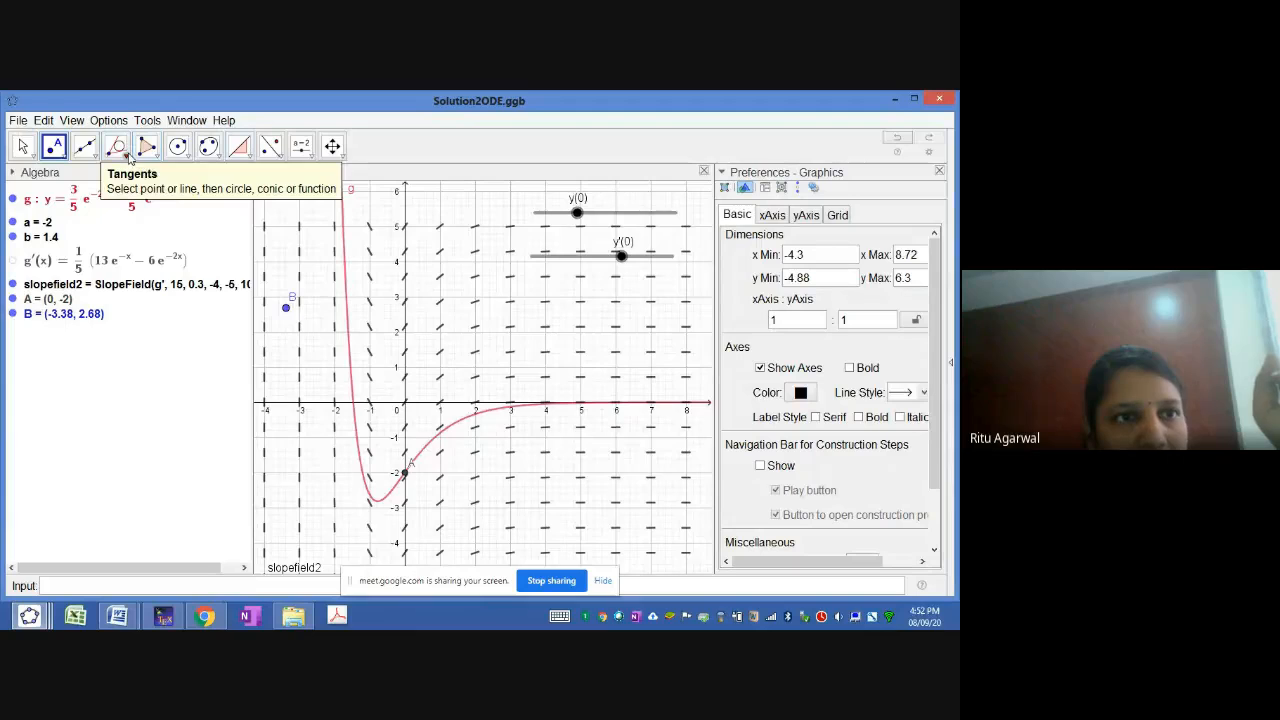
Step: Try the Tangents tool on point B and curve g, and undo the resulting line
{"action": "left_click", "coordinate": [127, 157]}
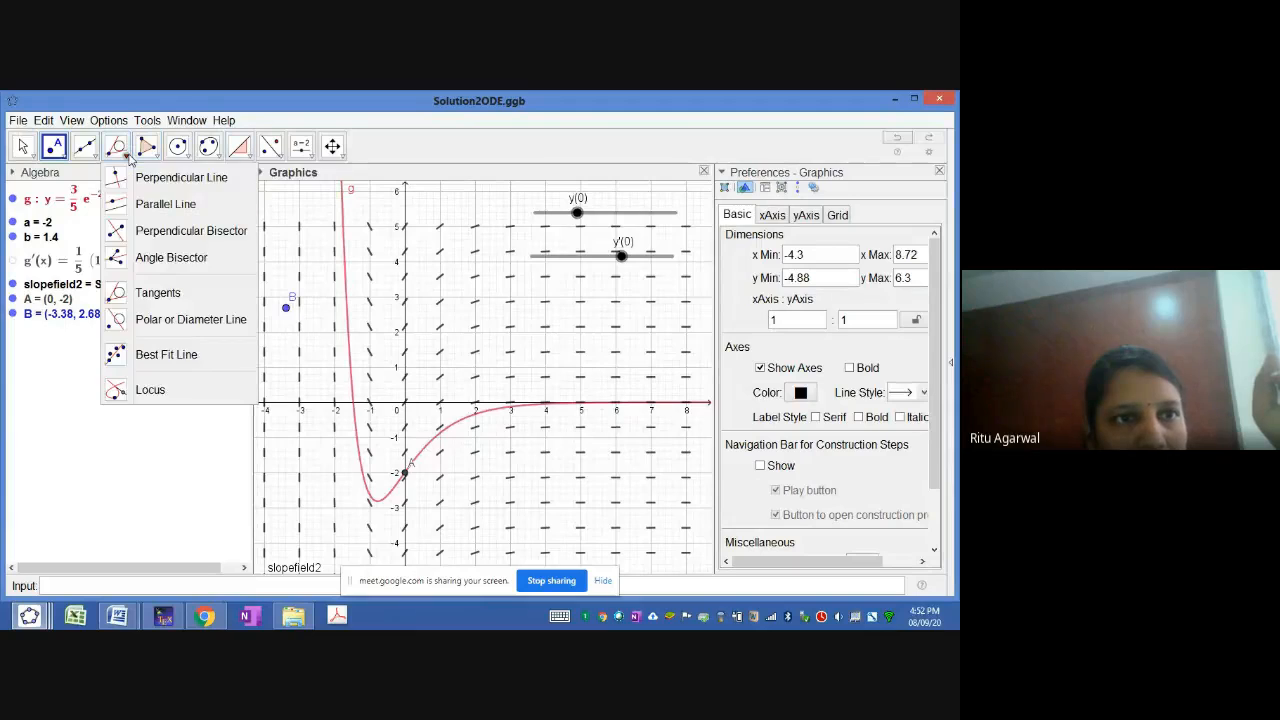
{"action": "left_click", "coordinate": [175, 293]}
{"action": "left_click", "coordinate": [286, 307]}
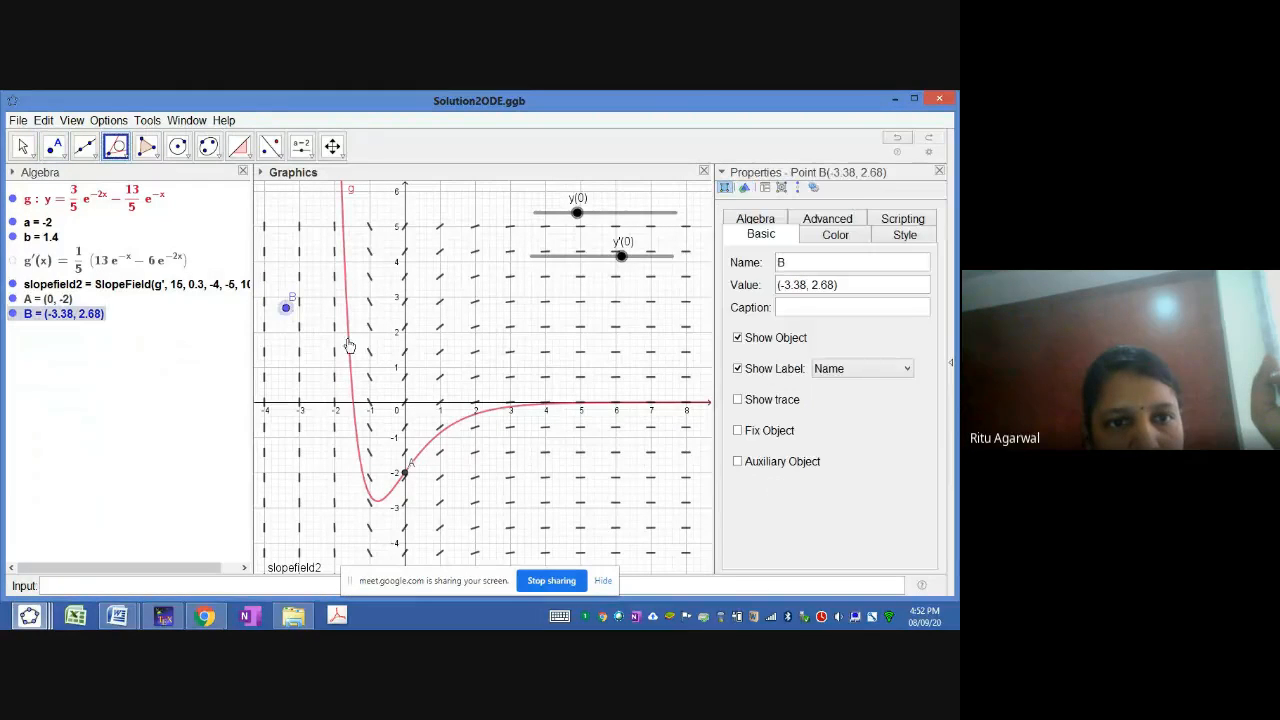
{"action": "left_click", "coordinate": [350, 348]}
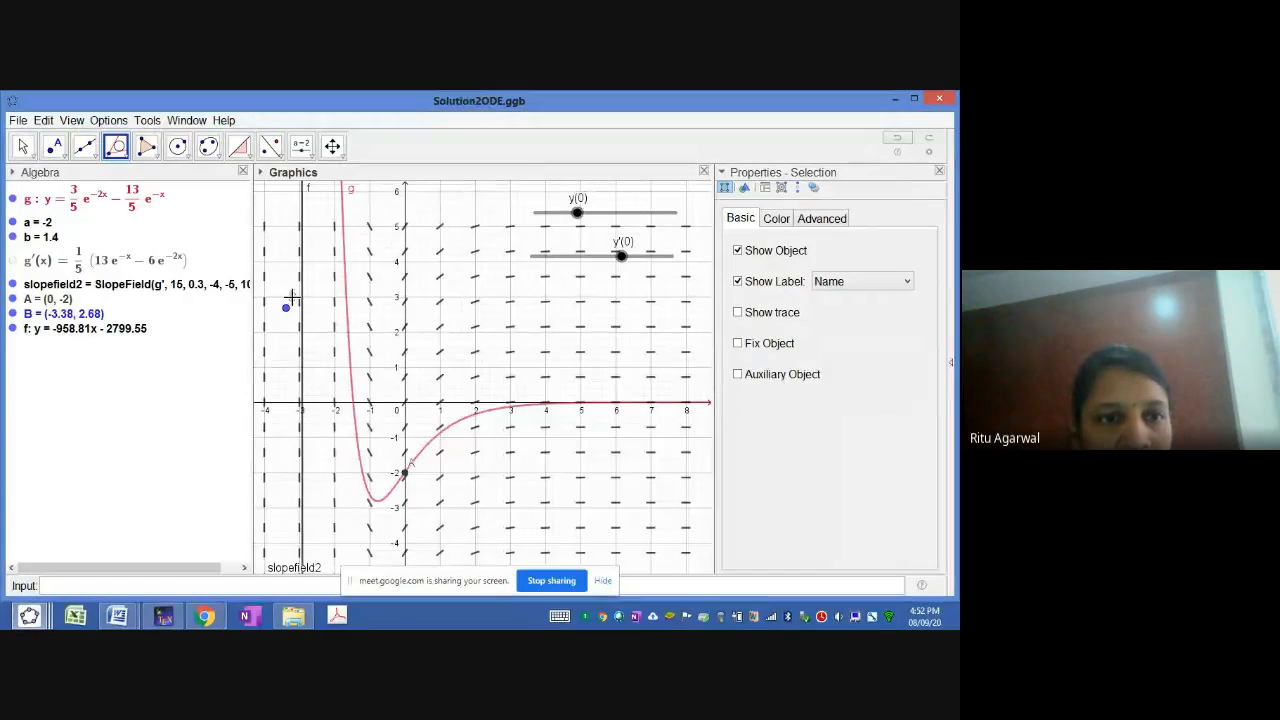
{"action": "key", "text": "ctrl+z"}
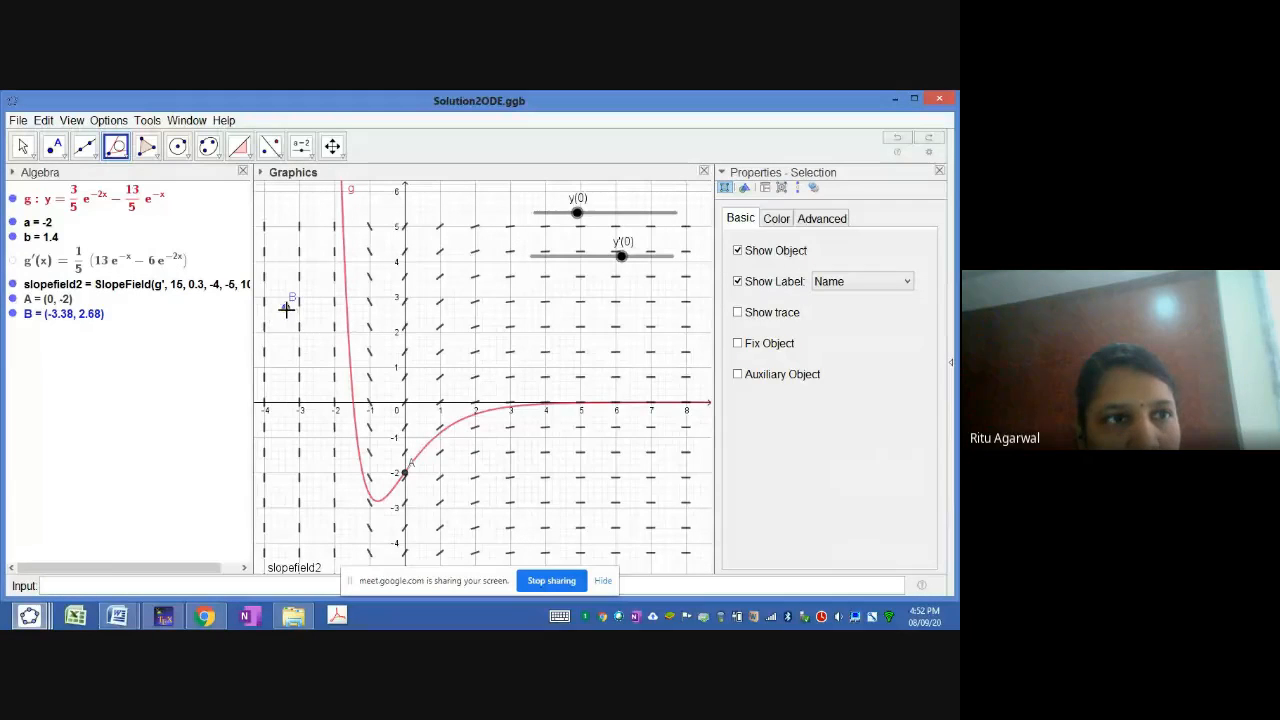
Step: Move point B to (-2, -3) and construct the tangent to curve g from it
{"action": "left_click", "coordinate": [24, 147]}
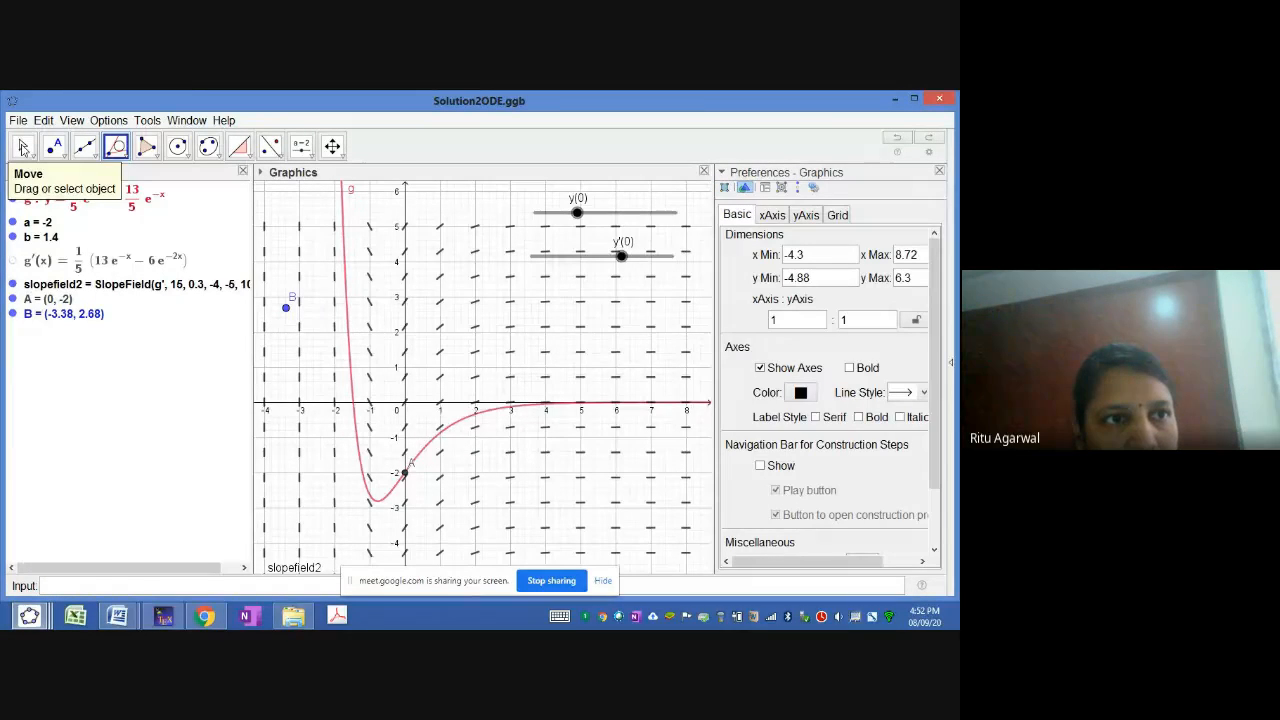
{"action": "left_click", "coordinate": [24, 147]}
{"action": "left_click_drag", "start_coordinate": [286, 308], "coordinate": [331, 507]}
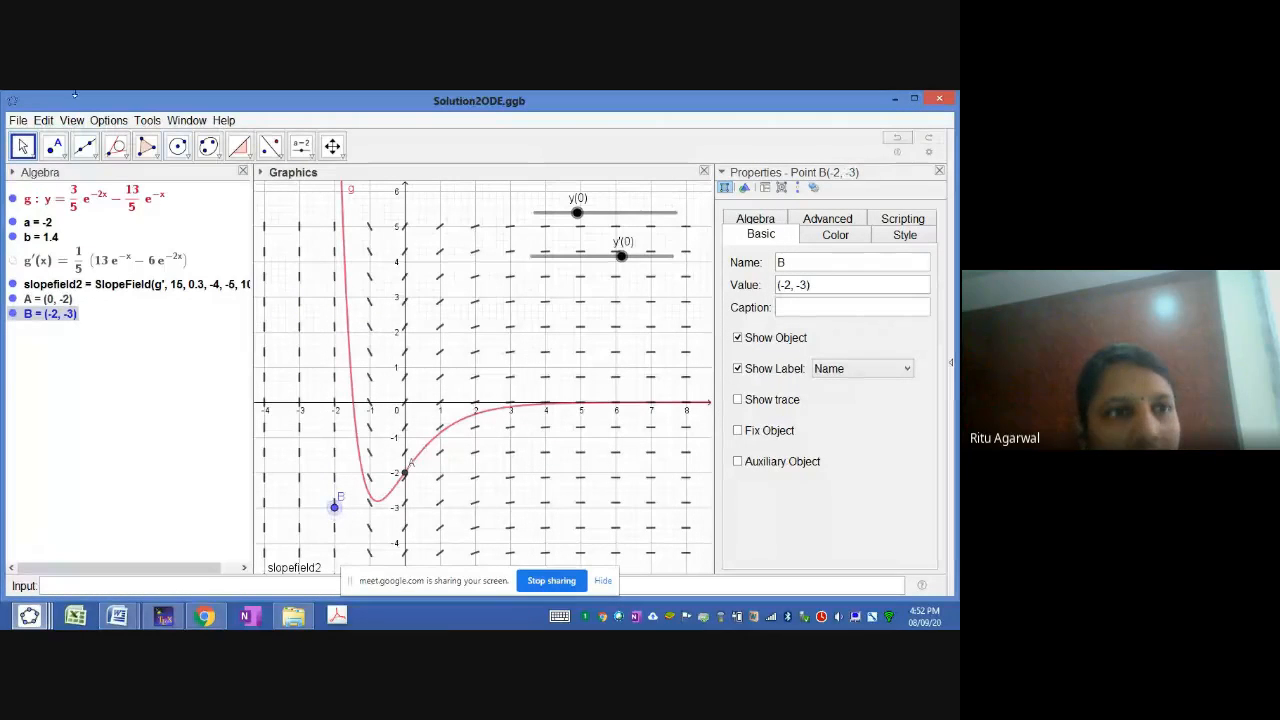
{"action": "left_click", "coordinate": [120, 156]}
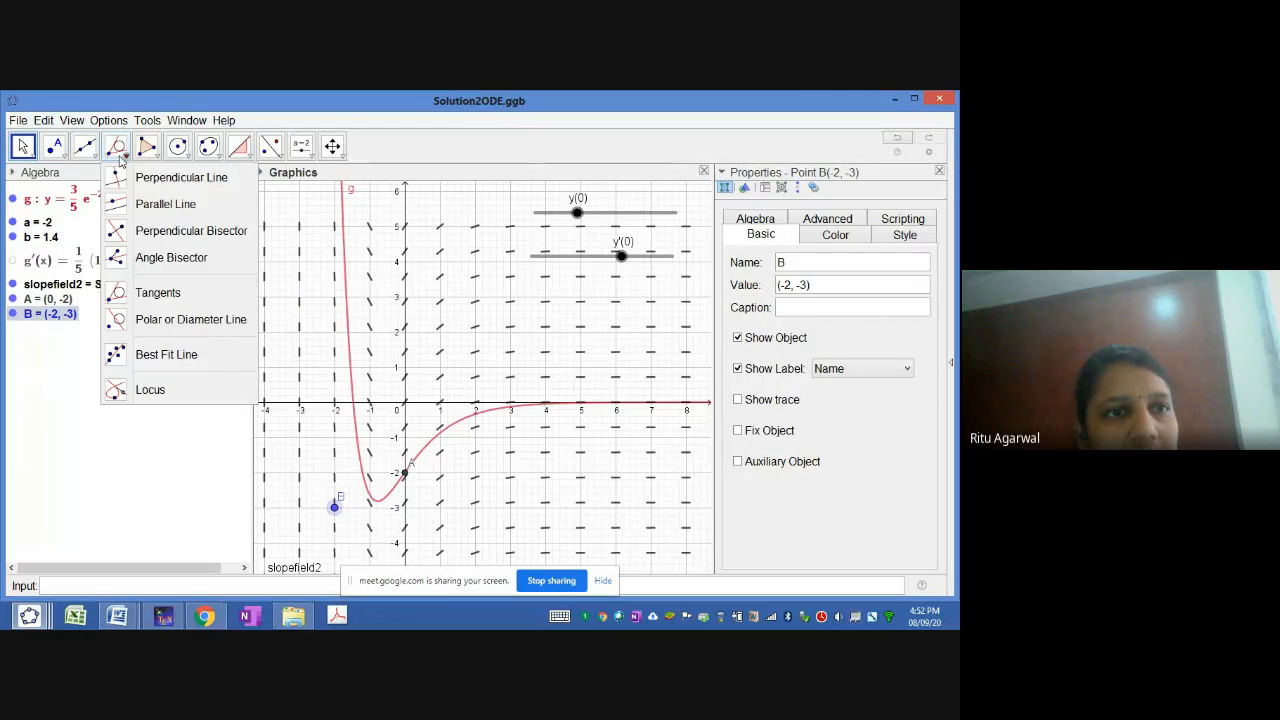
{"action": "left_click", "coordinate": [180, 293]}
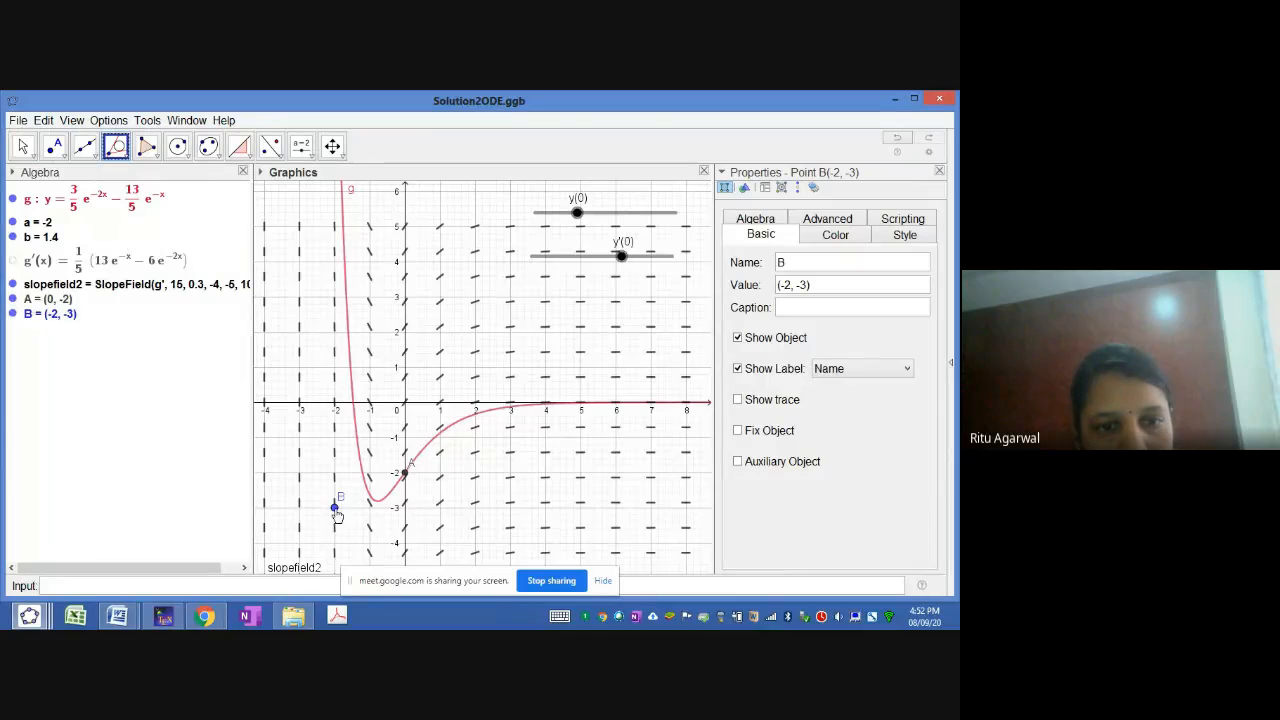
{"action": "left_click", "coordinate": [335, 507]}
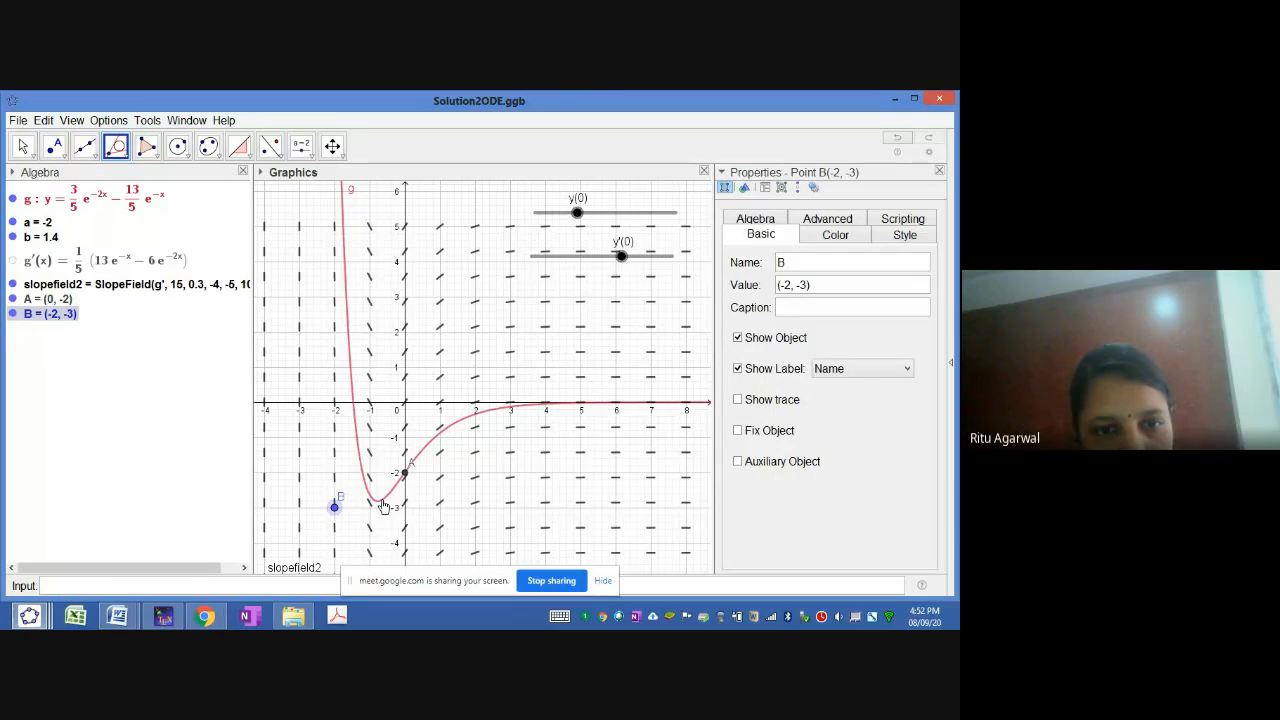
{"action": "left_click", "coordinate": [380, 498]}
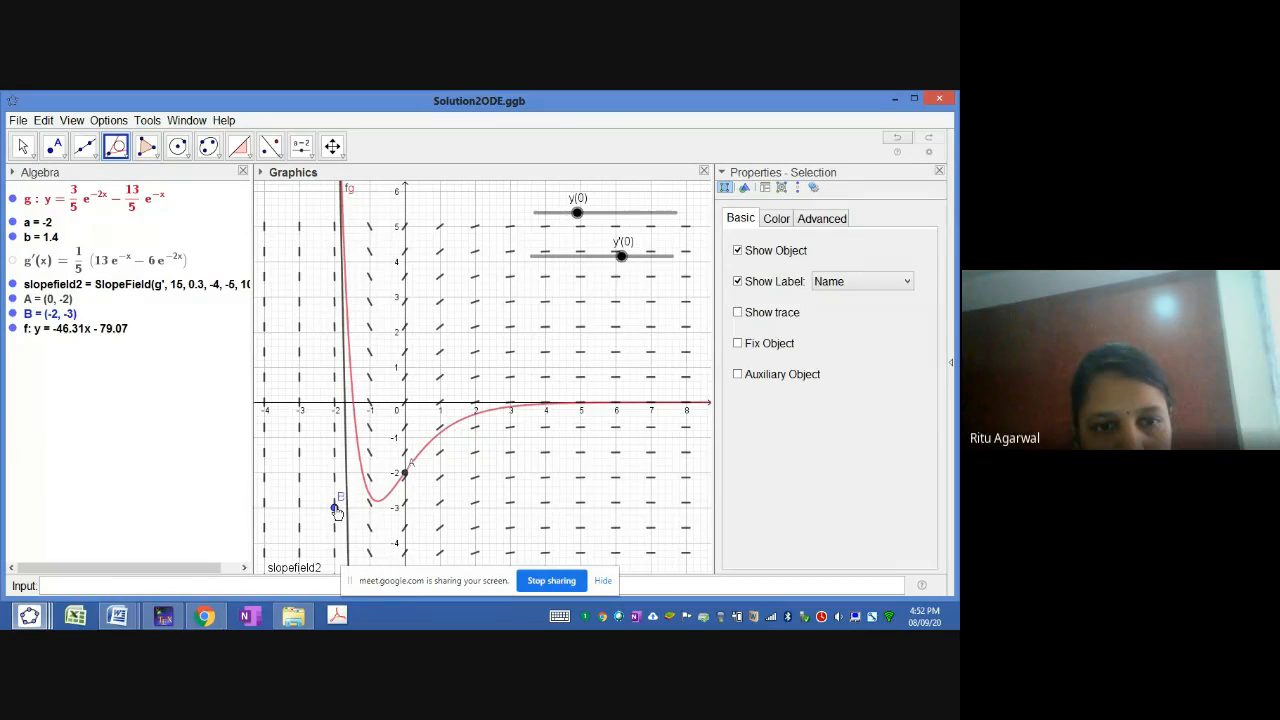
{"action": "left_click", "coordinate": [348, 510]}
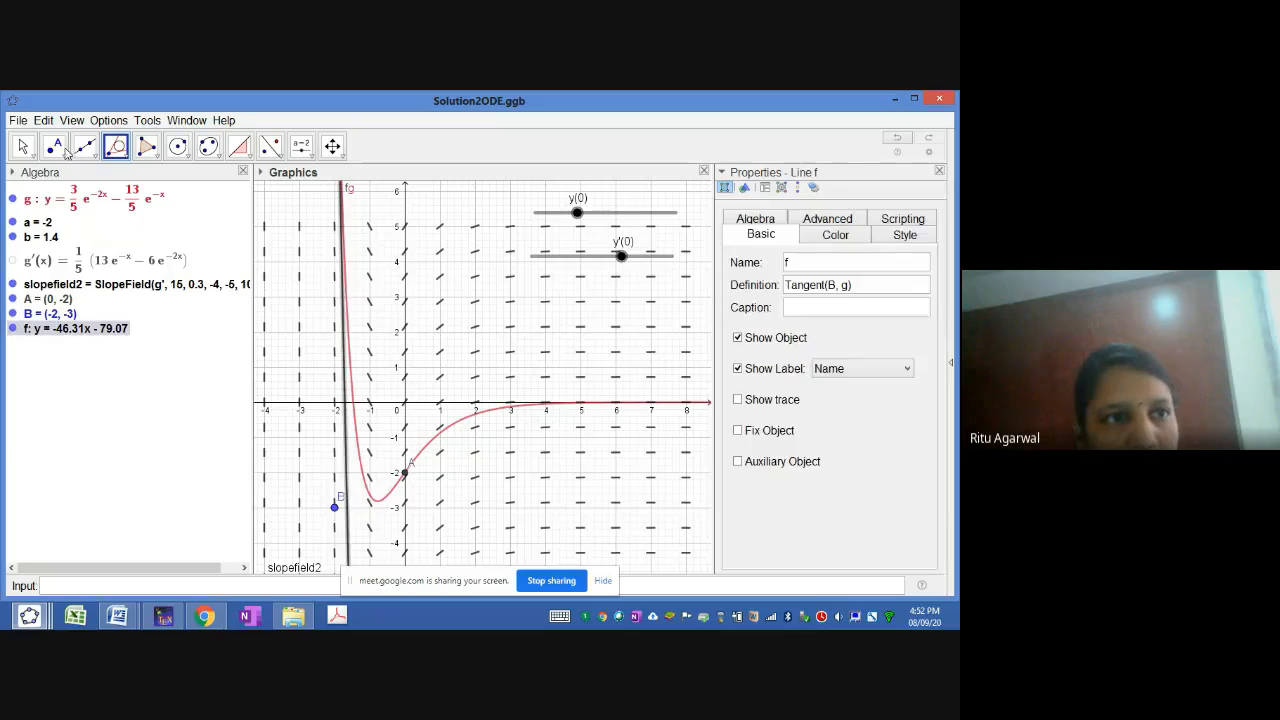
Step: Move point B to (2, -3) so the tangent to g shifts along the curve
{"action": "left_click", "coordinate": [33, 148]}
{"action": "left_click_drag", "start_coordinate": [335, 507], "coordinate": [494, 519]}
{"action": "left_click_drag", "start_coordinate": [487, 515], "coordinate": [476, 508]}
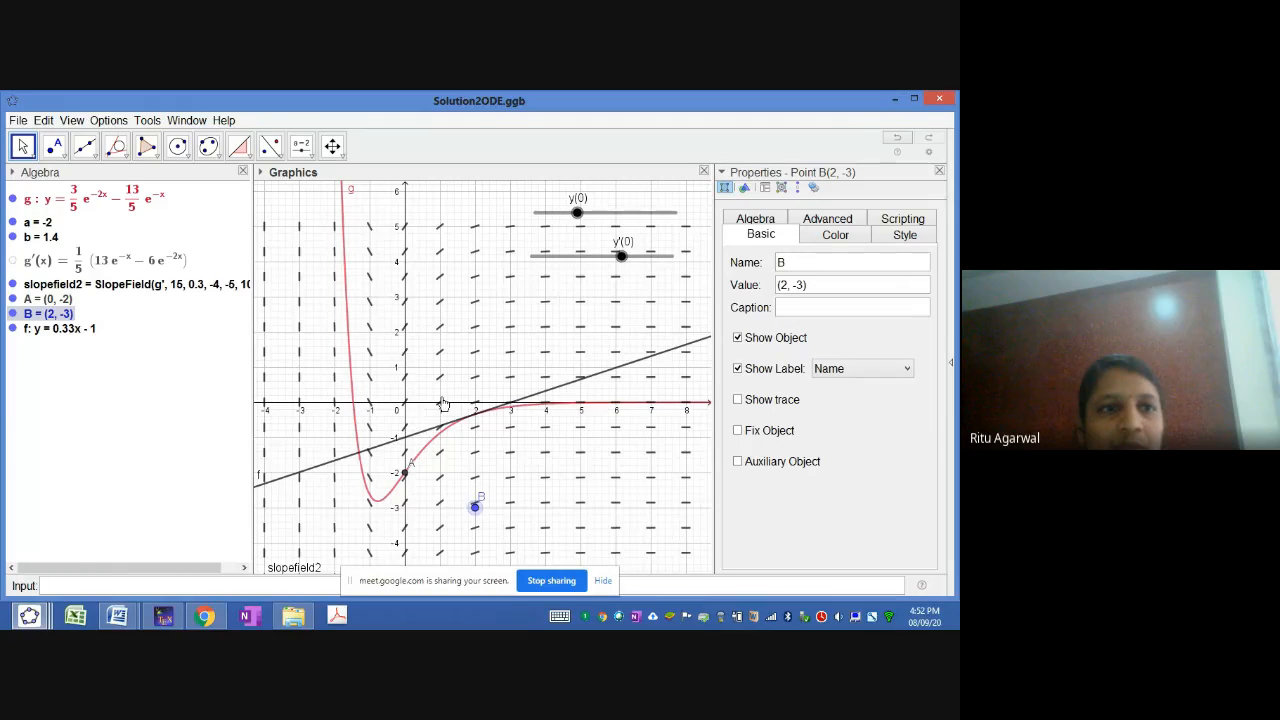
Step: Add a slope triangle to the tangent line f with the Slope tool
{"action": "left_click", "coordinate": [238, 146]}
{"action": "left_click", "coordinate": [265, 289]}
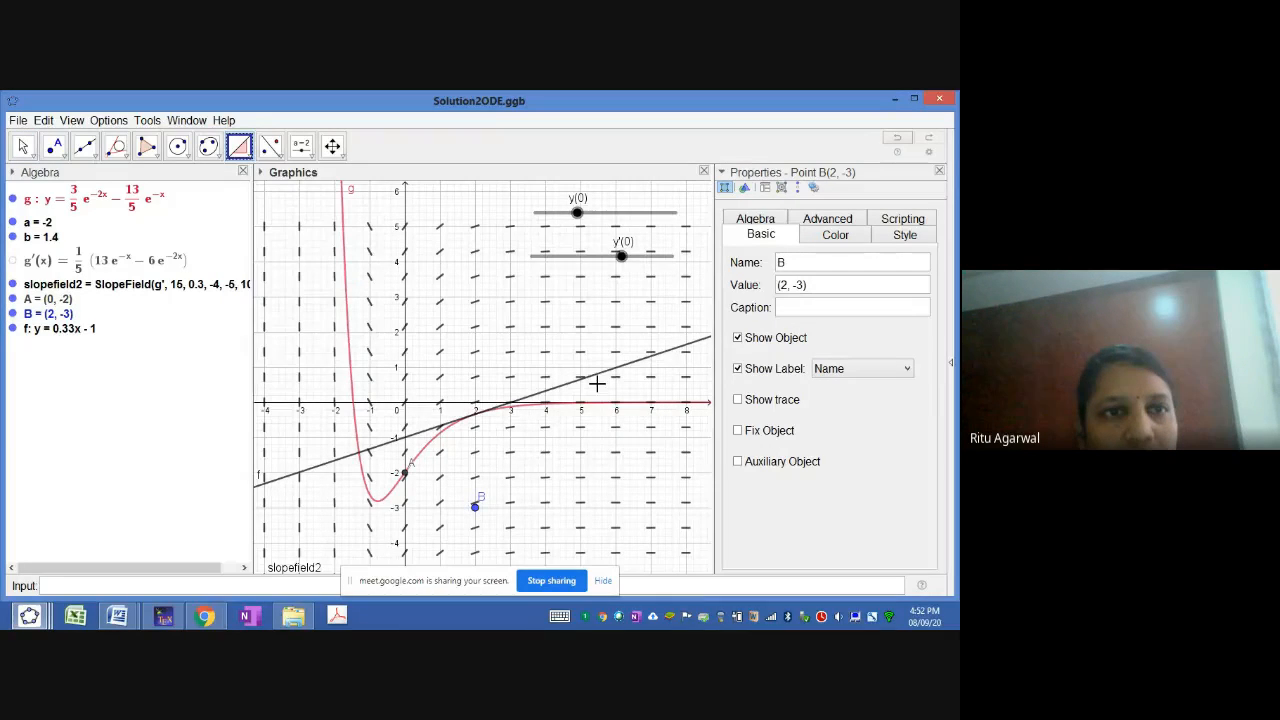
{"action": "left_click", "coordinate": [593, 379]}
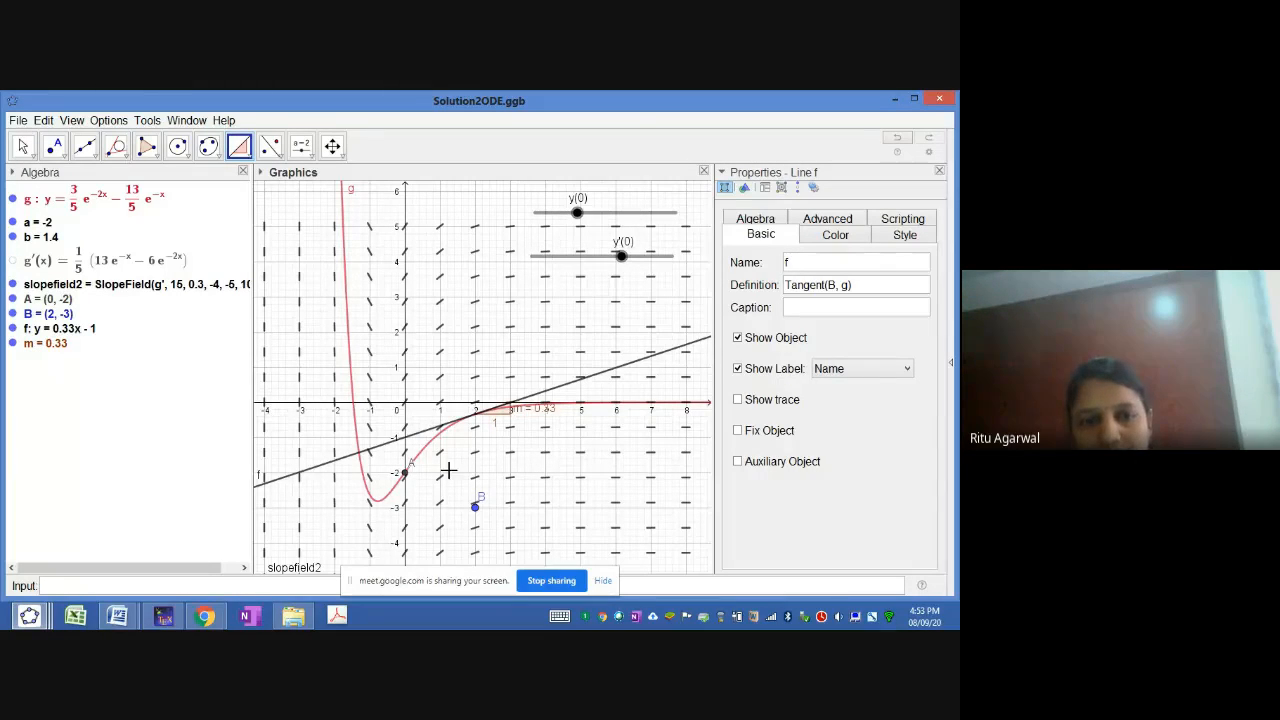
Step: Move point B to about (1.14, -3.3) to update the tangent and its slope triangle
{"action": "key", "text": "Escape"}
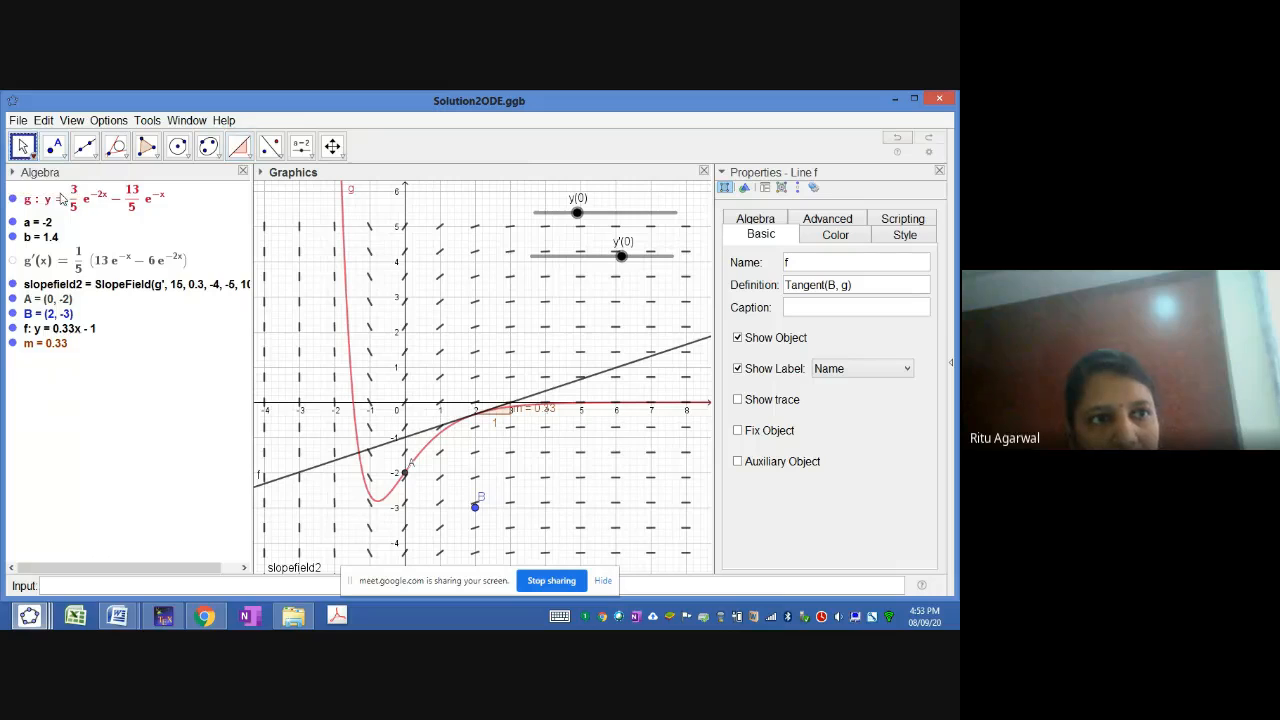
{"action": "left_click_drag", "start_coordinate": [474, 508], "coordinate": [444, 517]}
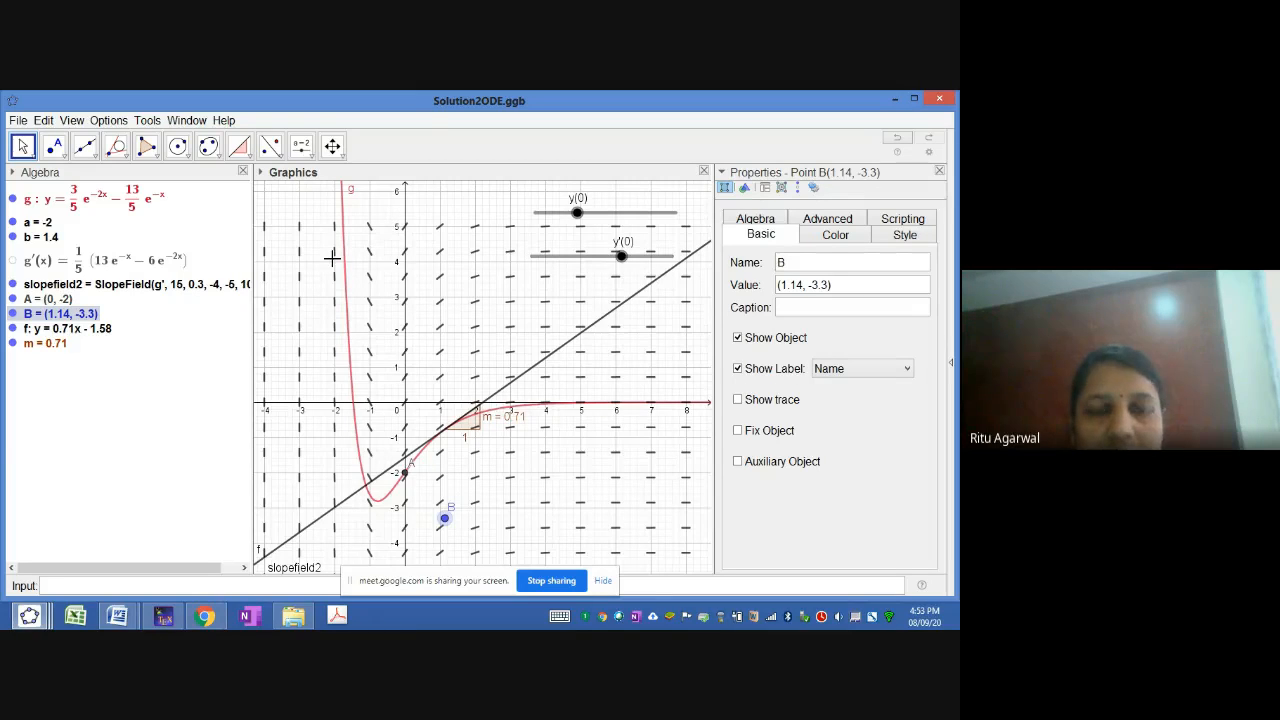
Step: Examine the transformation, slider-and-button and view tool groups, and pan the plot with the Move Graphics View tool
{"action": "left_click", "coordinate": [280, 156]}
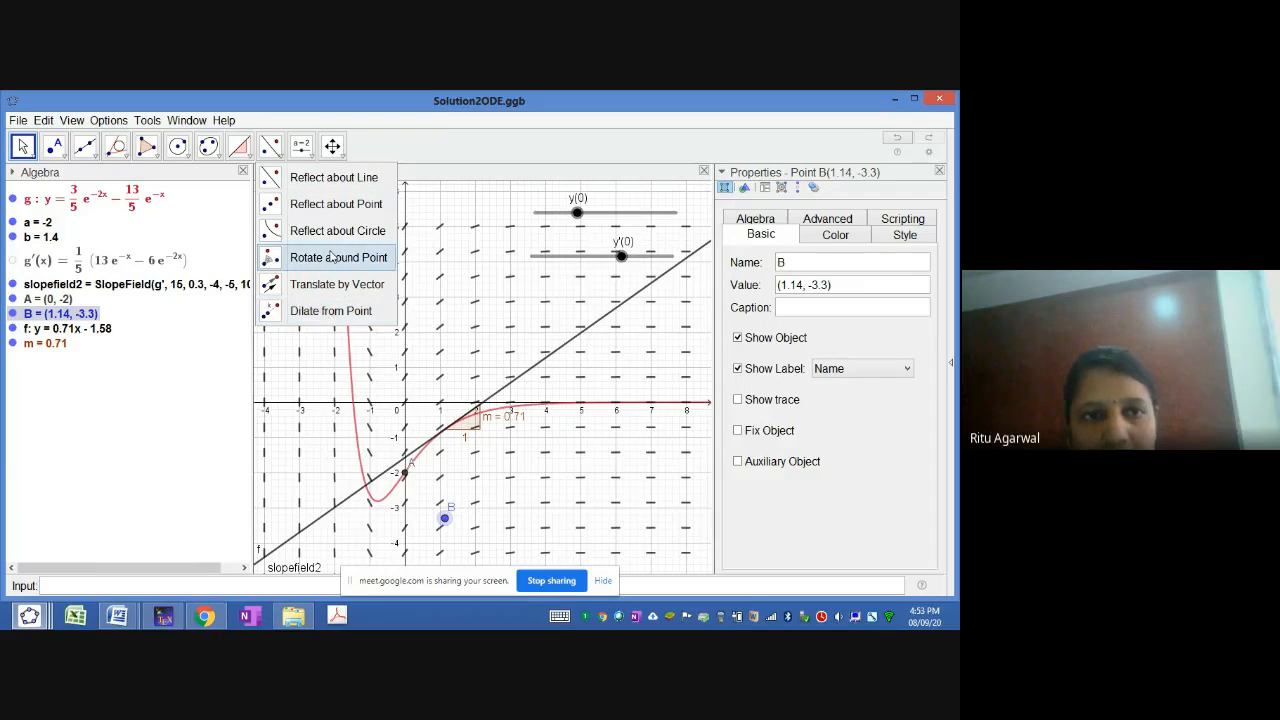
{"action": "left_click", "coordinate": [311, 160]}
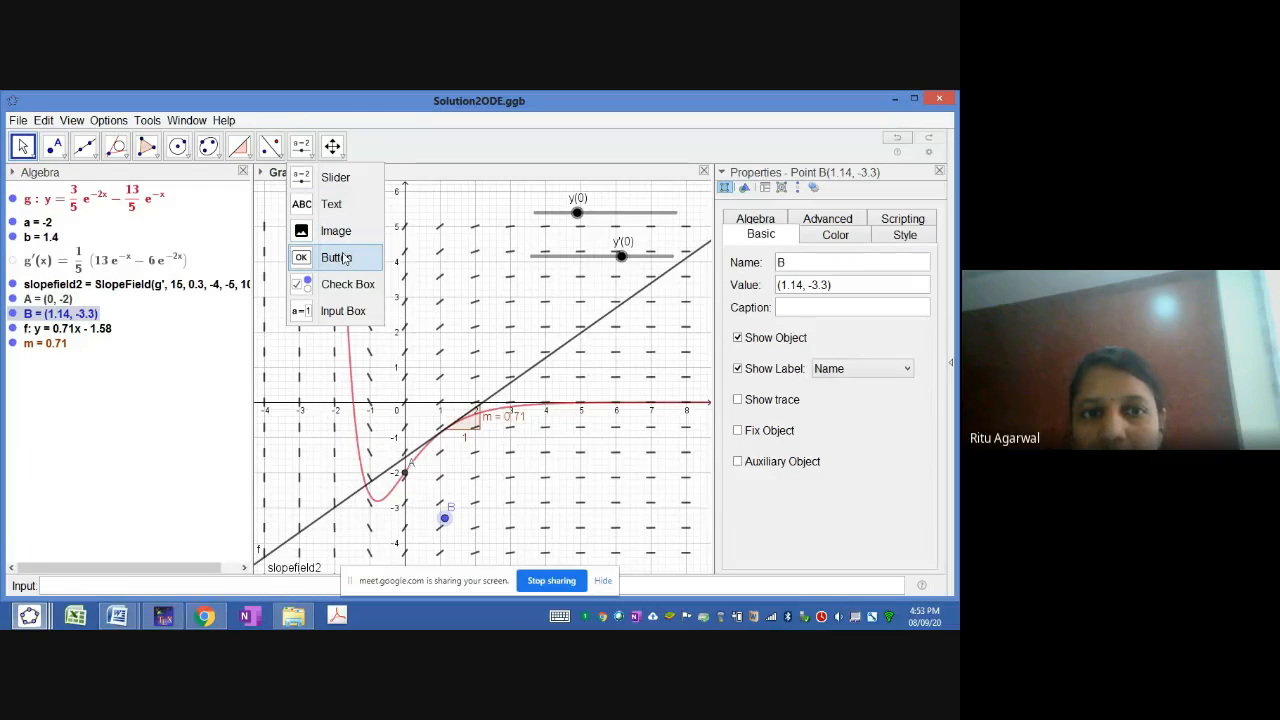
{"action": "left_click", "coordinate": [340, 151]}
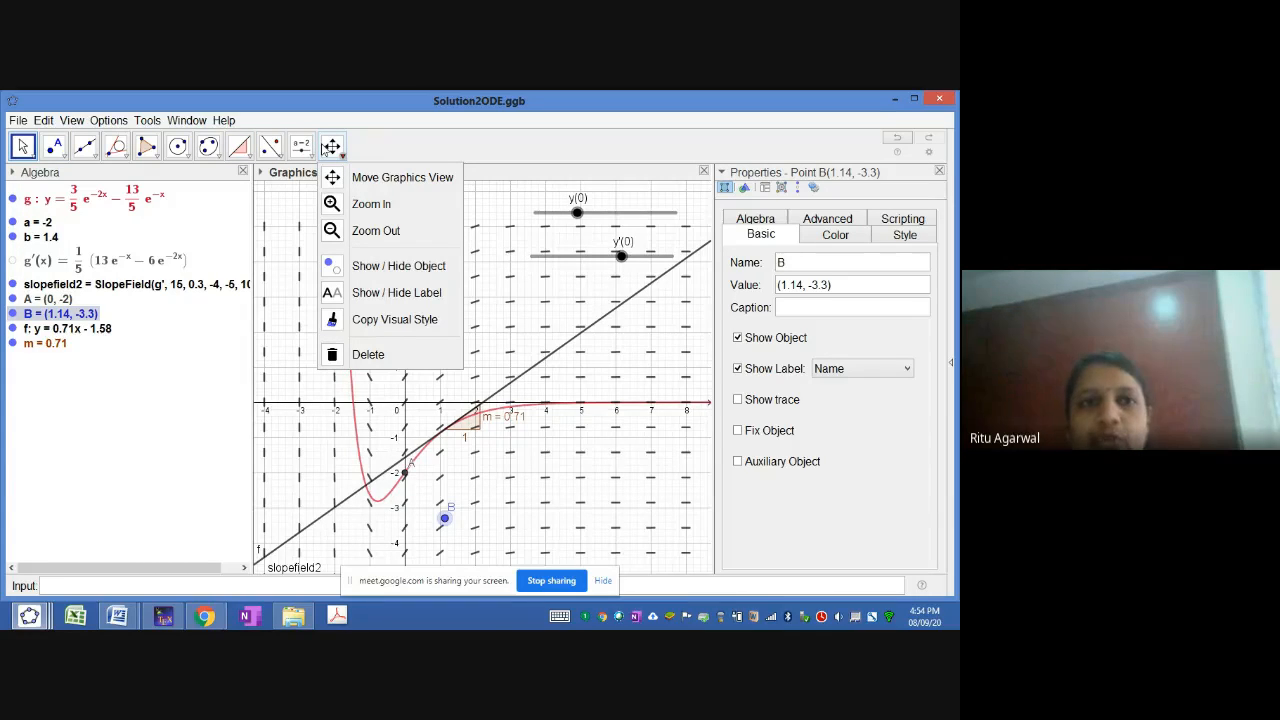
{"action": "left_click", "coordinate": [511, 259]}
{"action": "left_click", "coordinate": [510, 254]}
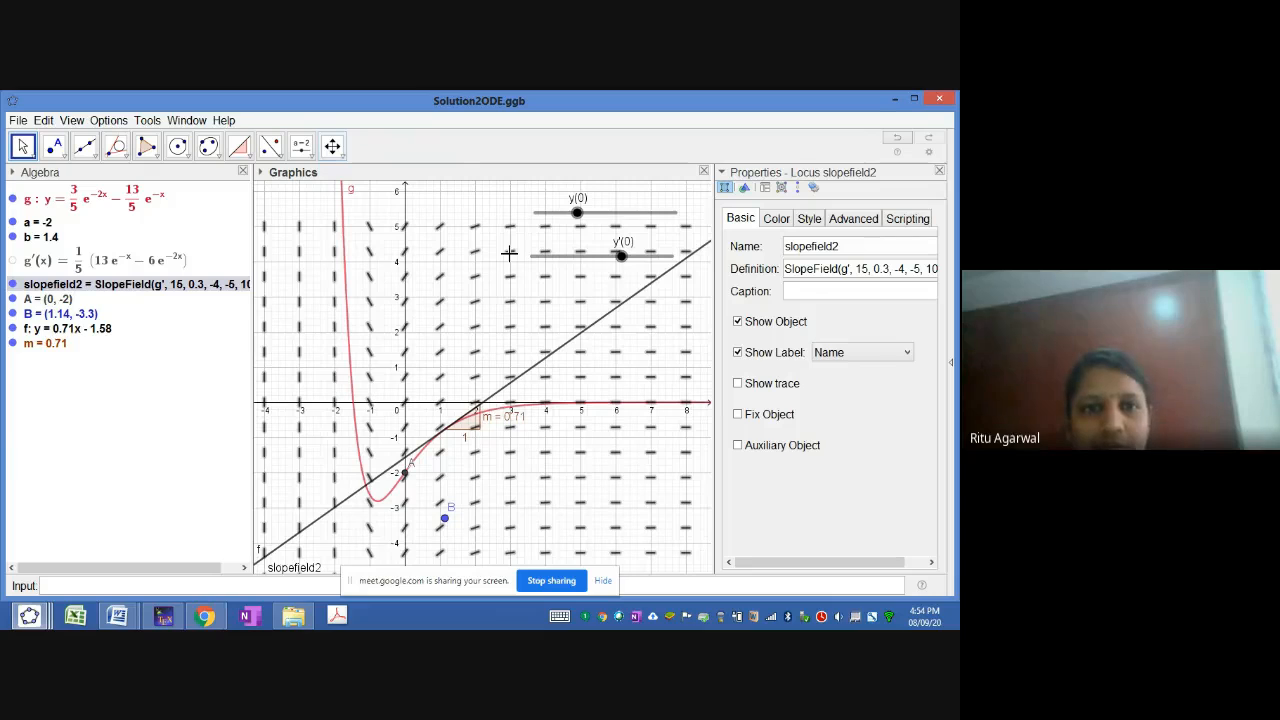
{"action": "left_click", "coordinate": [458, 246]}
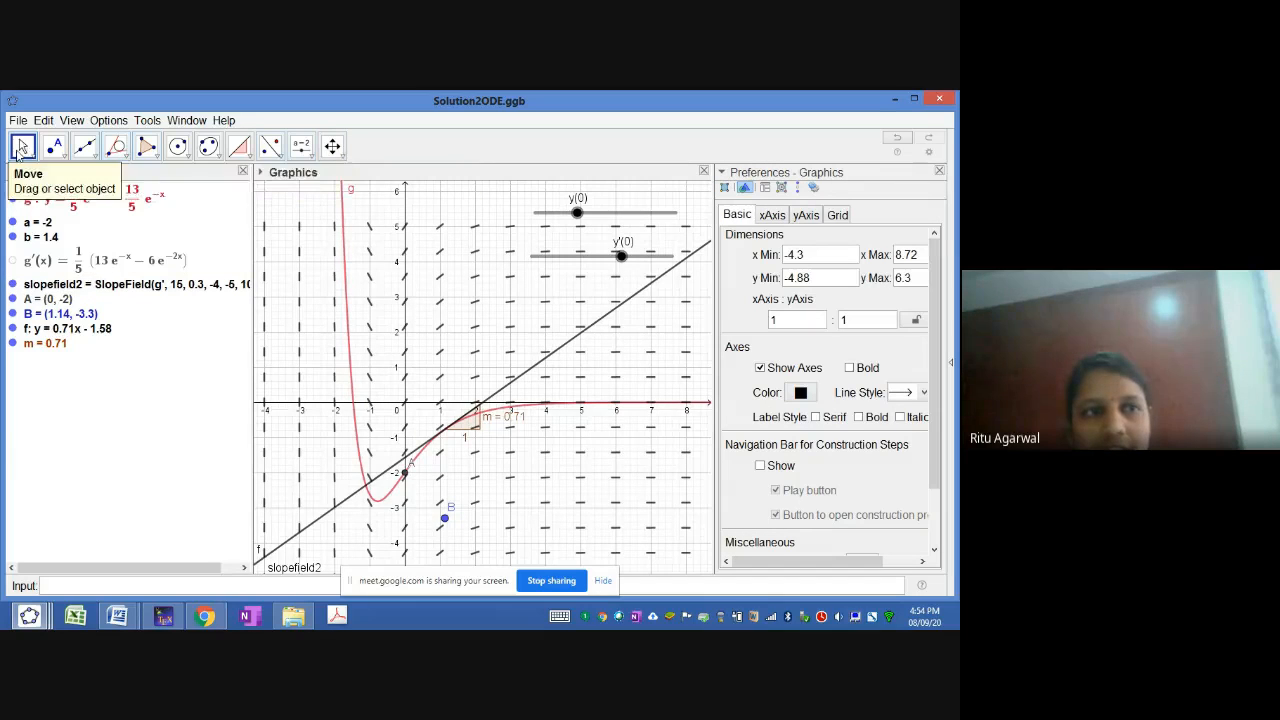
{"action": "left_click", "coordinate": [332, 146]}
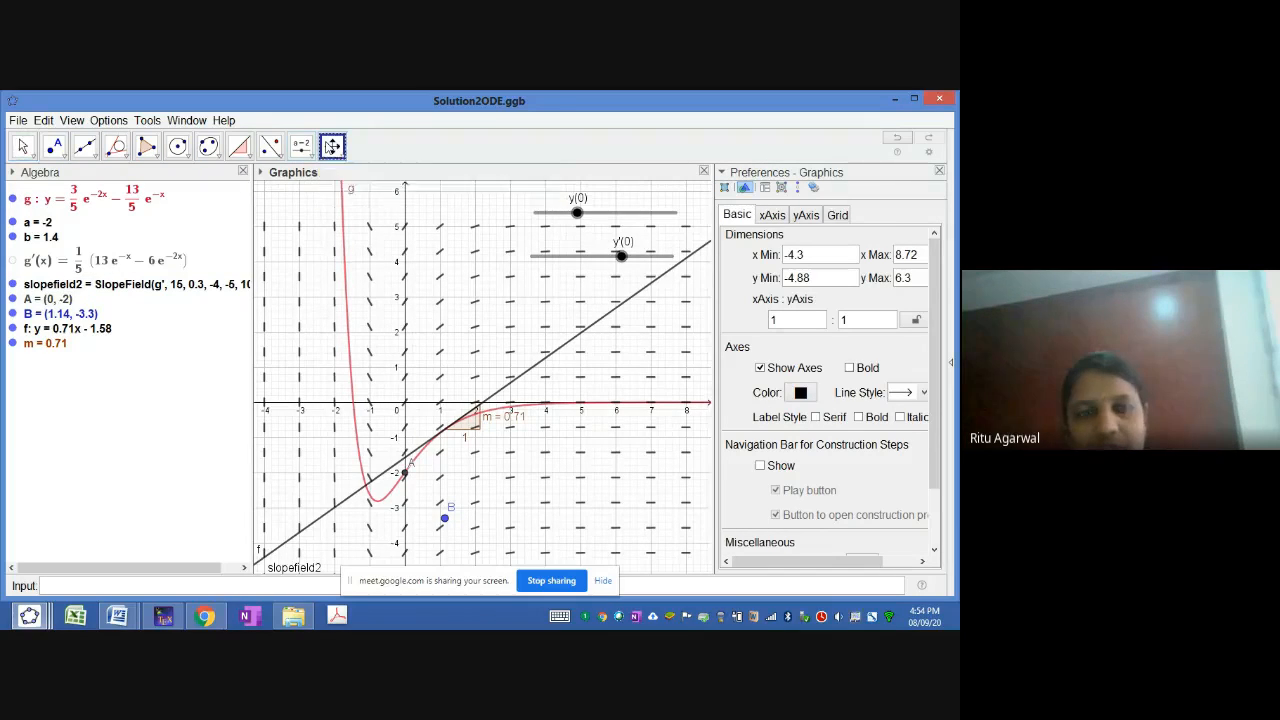
{"action": "left_click_drag", "start_coordinate": [519, 280], "coordinate": [470, 322]}
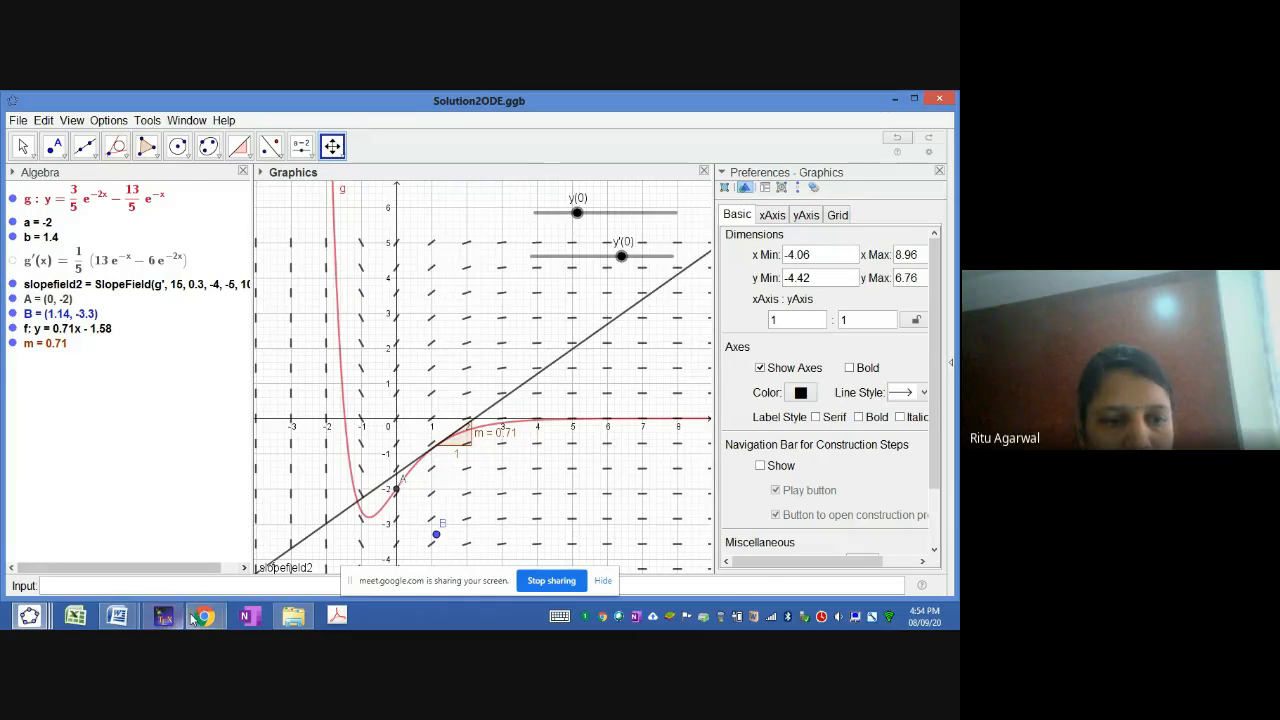
Step: Check the Google Meet chat for messages and switch to the GeoGebra Classic 5 window with the power function graph
{"action": "mouse_move", "coordinate": [200, 617]}
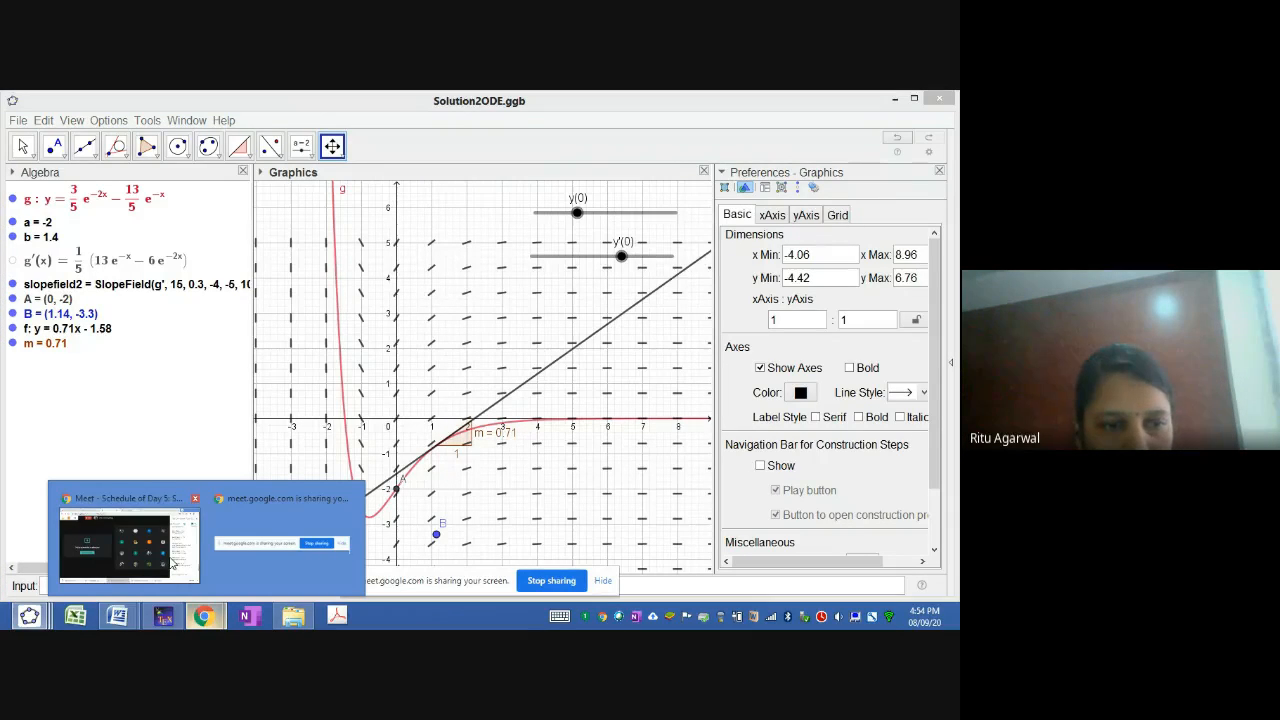
{"action": "left_click", "coordinate": [153, 548]}
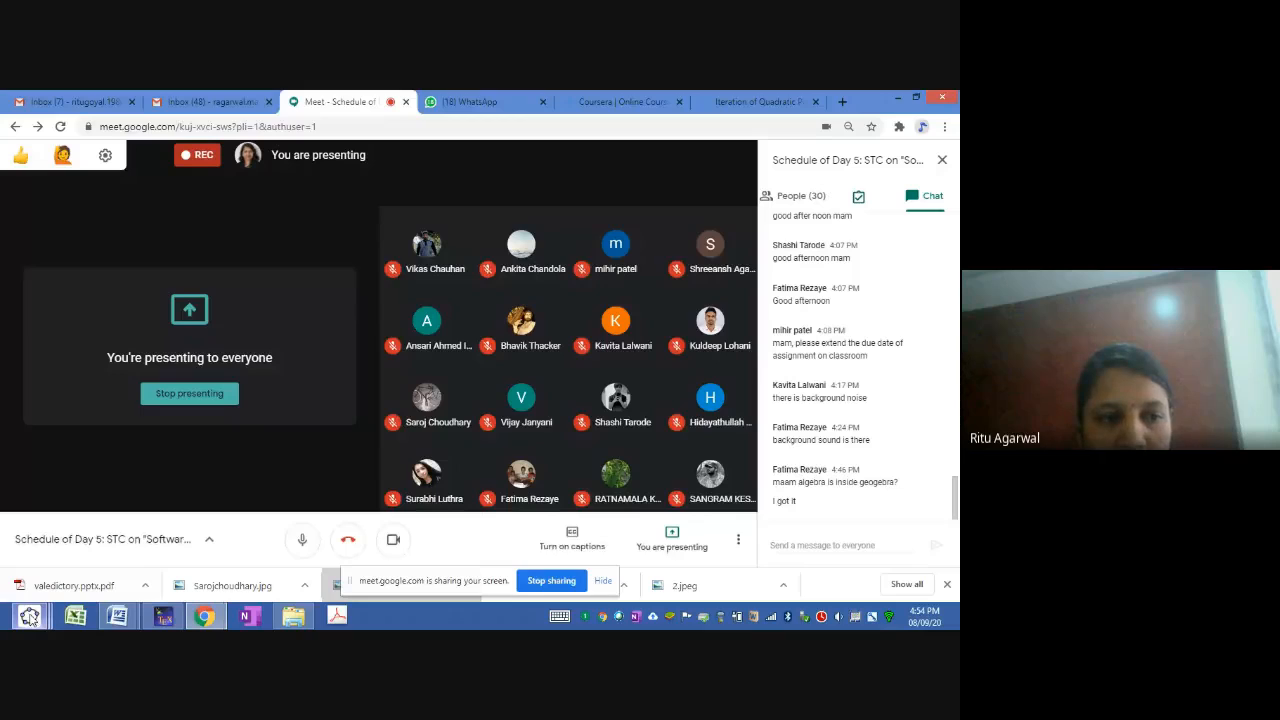
{"action": "key", "text": "alt+Tab"}
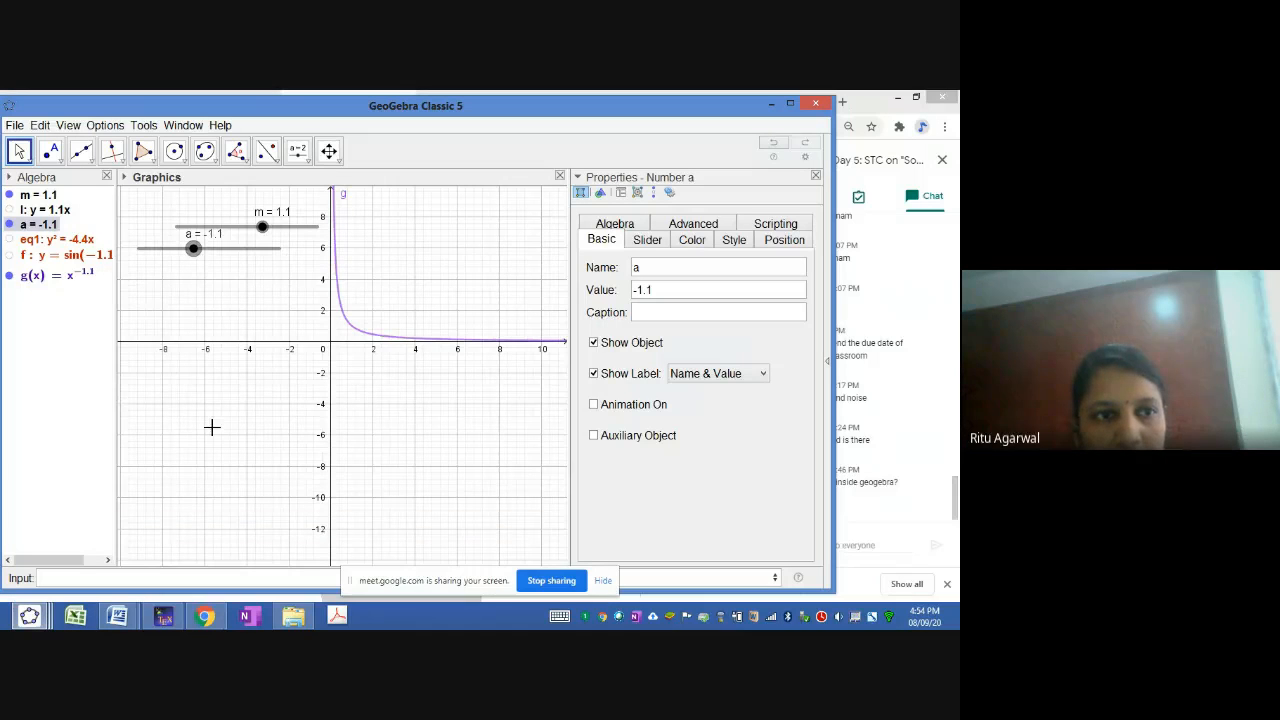
{"action": "left_click", "coordinate": [82, 574]}
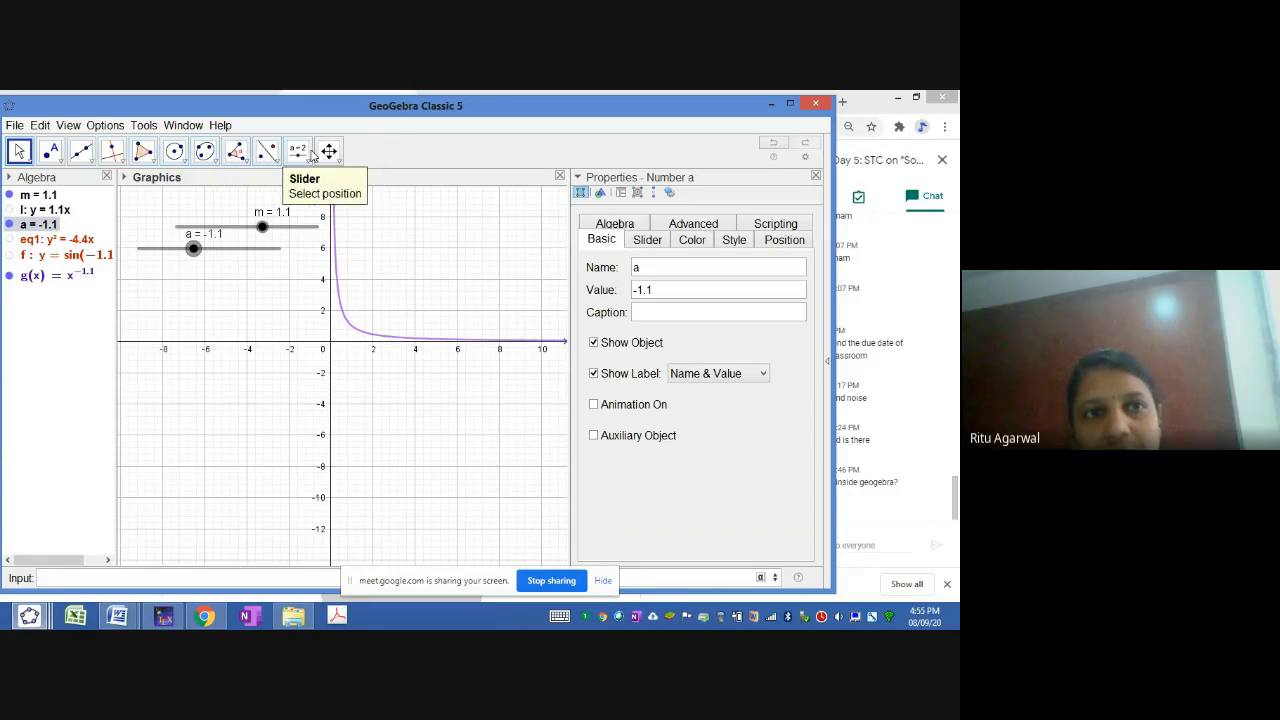
{"action": "left_click", "coordinate": [213, 161]}
{"action": "left_click", "coordinate": [244, 161]}
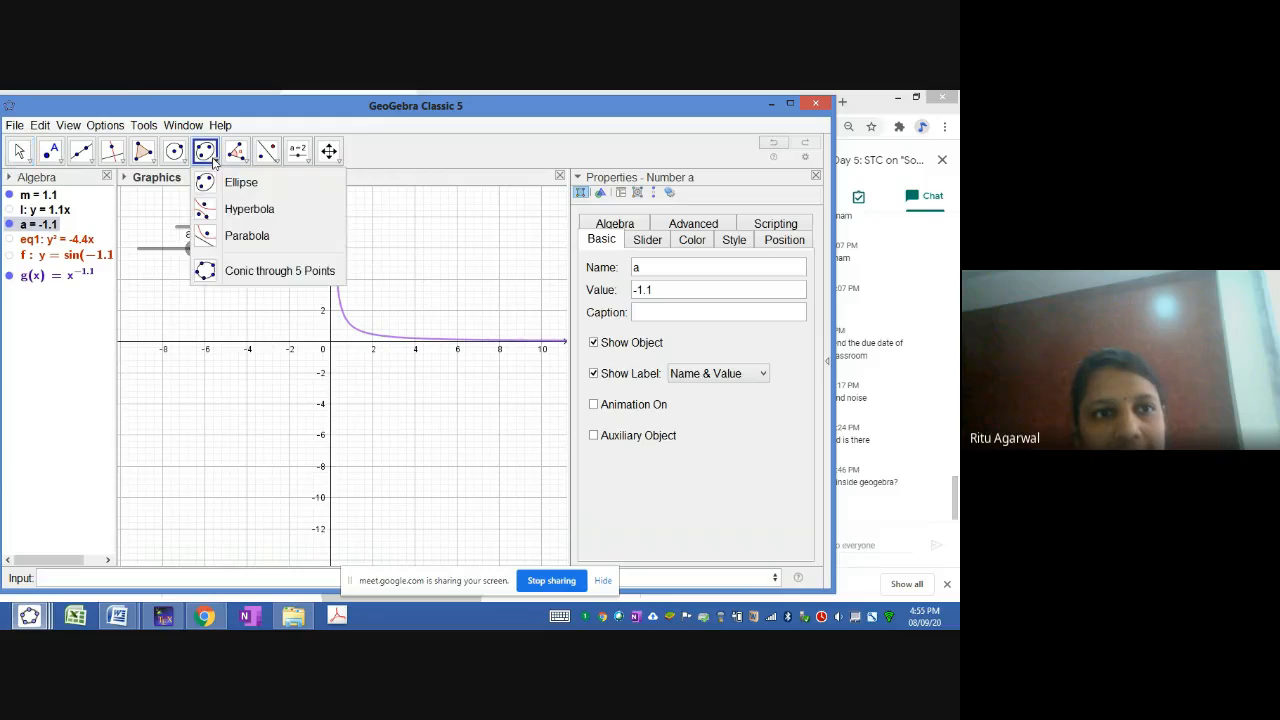
{"action": "left_click", "coordinate": [236, 182]}
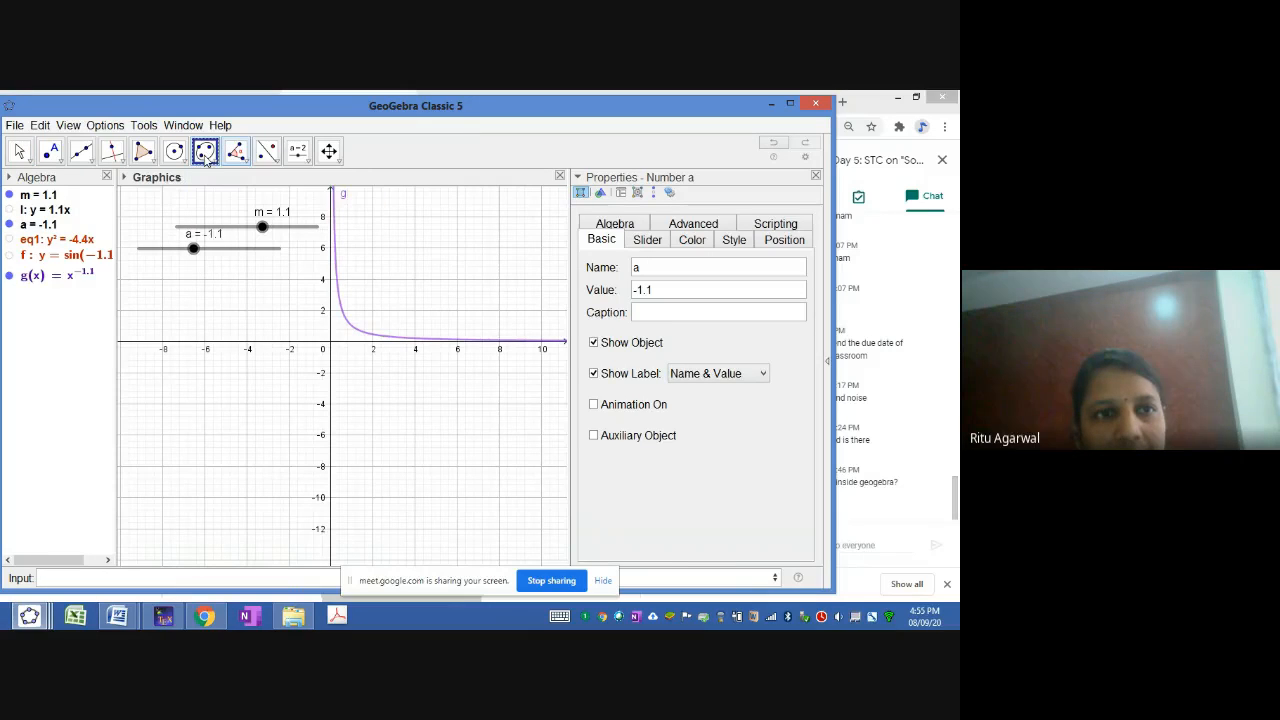
Step: Construct a circle centred at the origin through a point at about (2.47, 2.47)
{"action": "left_click", "coordinate": [183, 162]}
{"action": "left_click", "coordinate": [183, 162]}
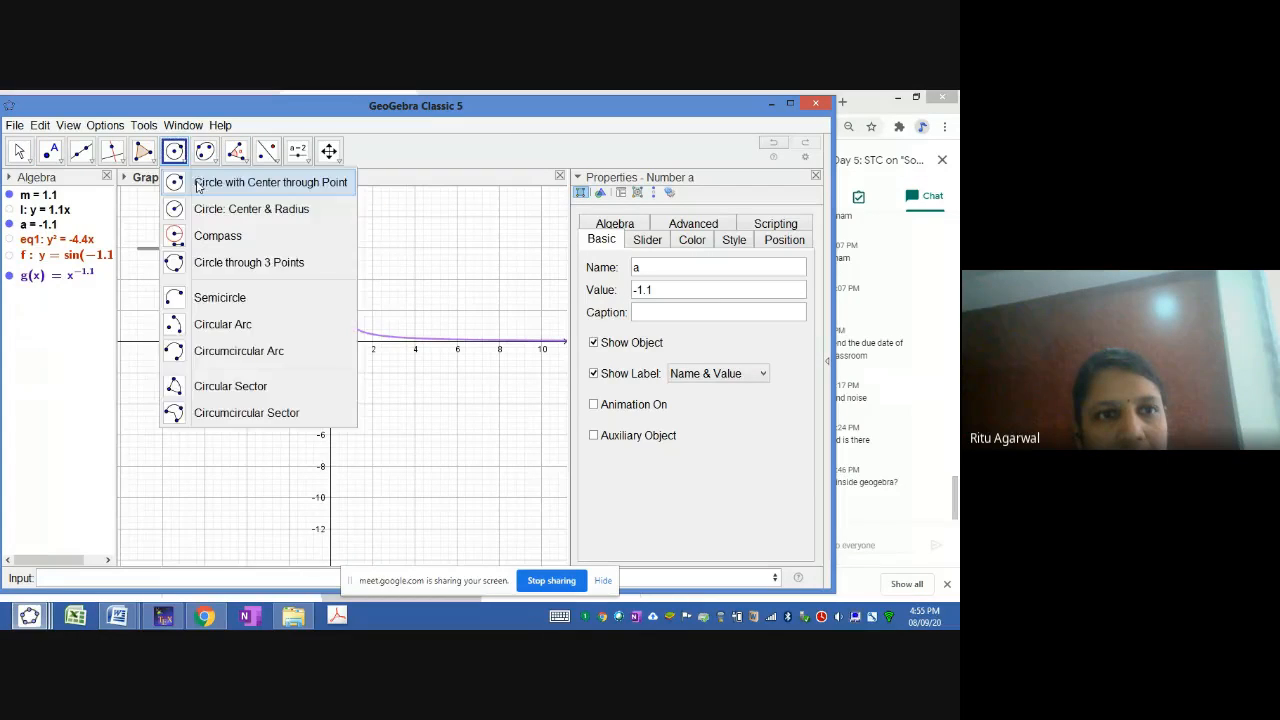
{"action": "left_click", "coordinate": [203, 183]}
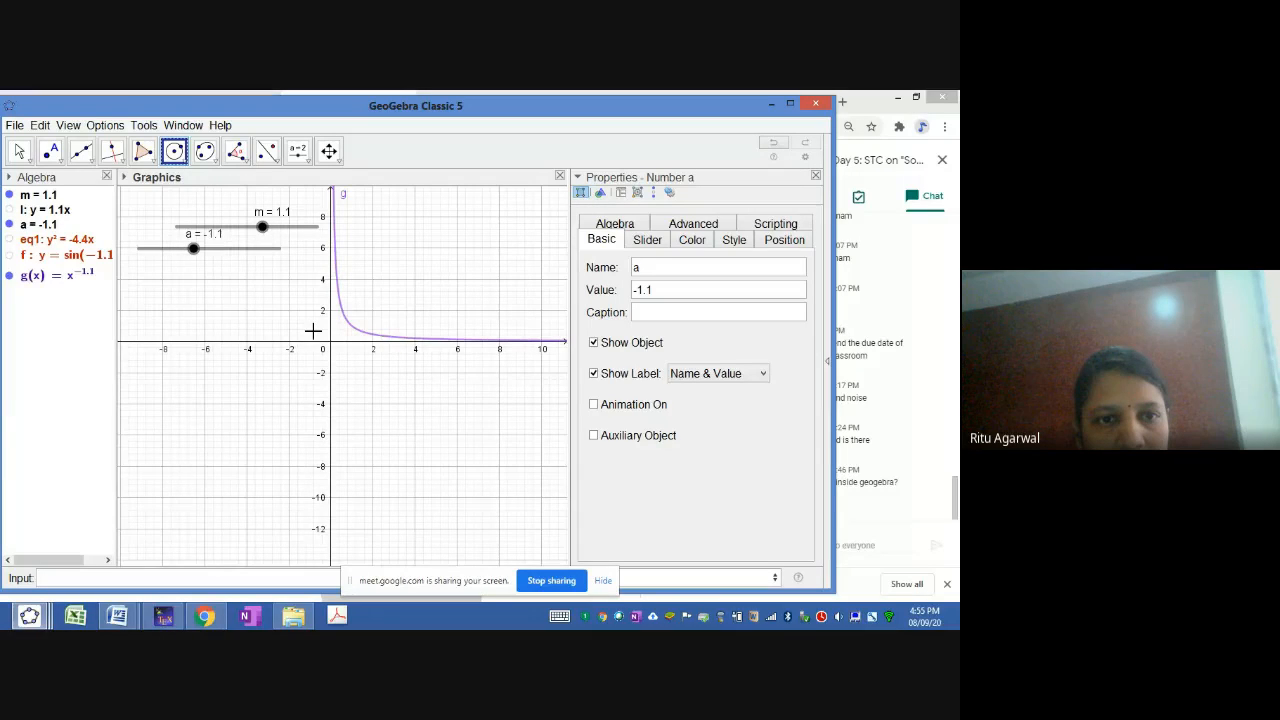
{"action": "left_click", "coordinate": [331, 341]}
{"action": "left_click", "coordinate": [383, 303]}
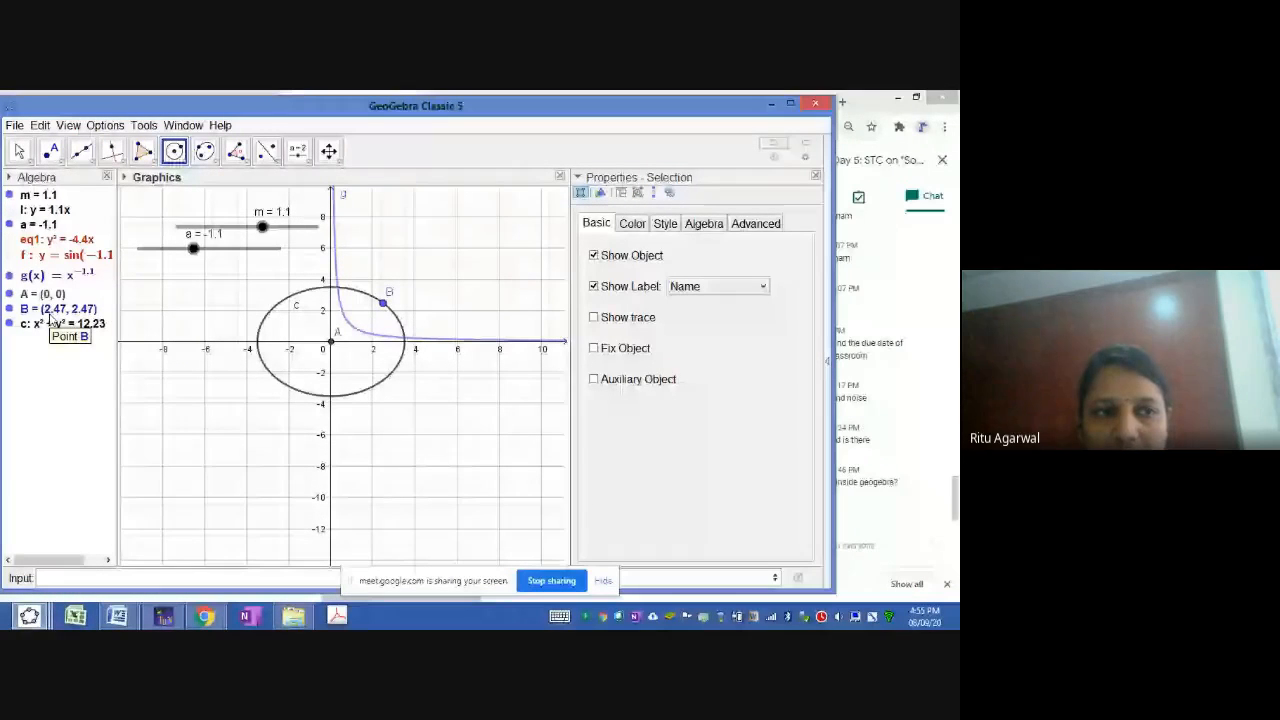
Step: Construct a second circle centred at B through A and inspect its definition without altering it
{"action": "left_click", "coordinate": [52, 312]}
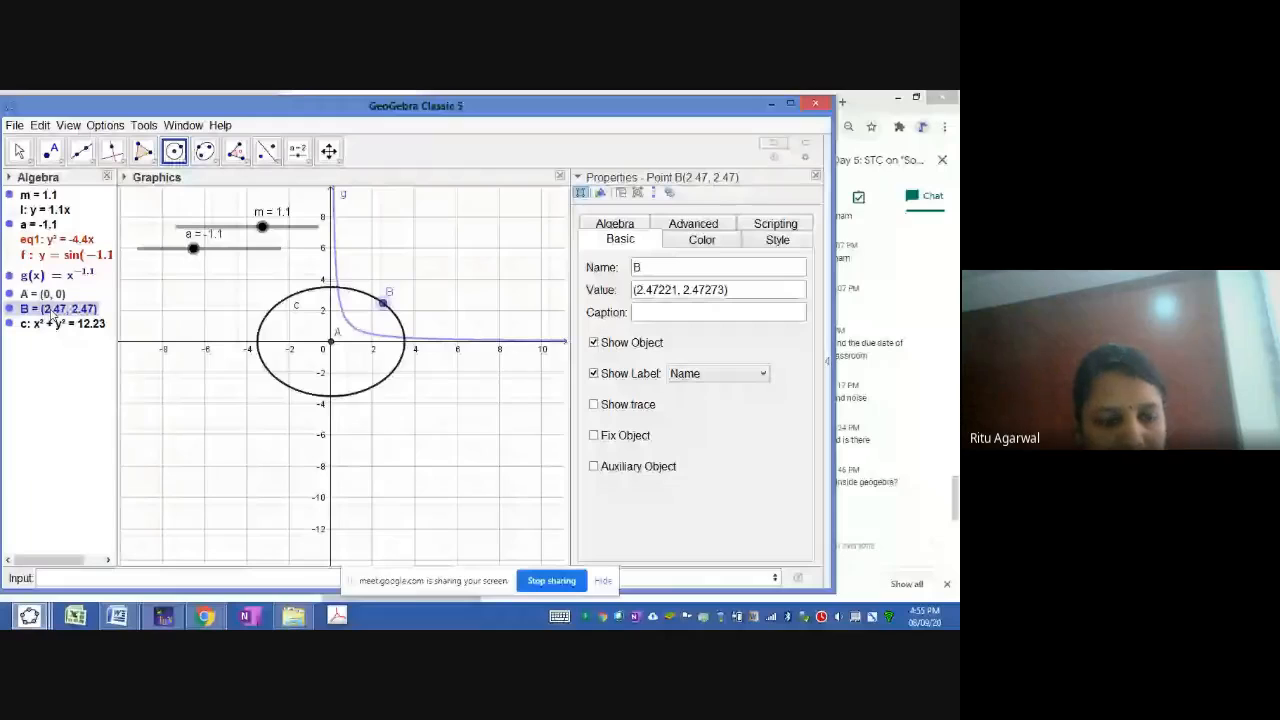
{"action": "left_click", "coordinate": [48, 296]}
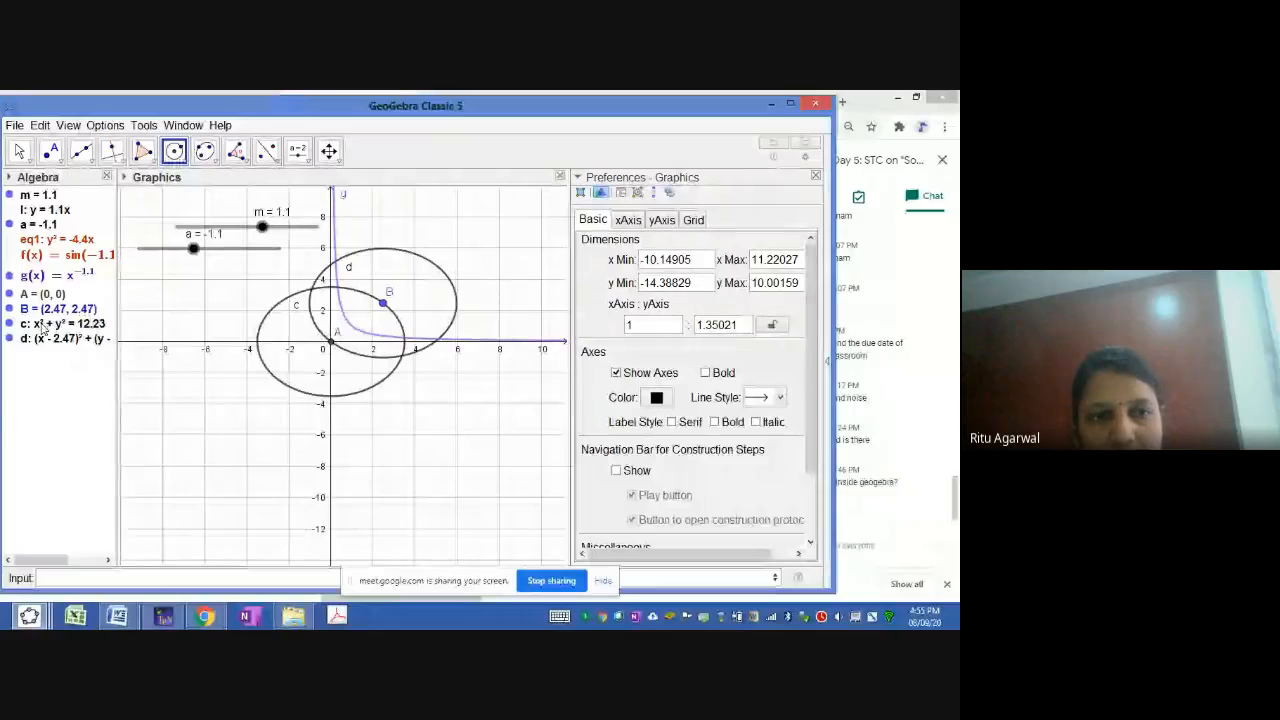
{"action": "double_click", "coordinate": [52, 340]}
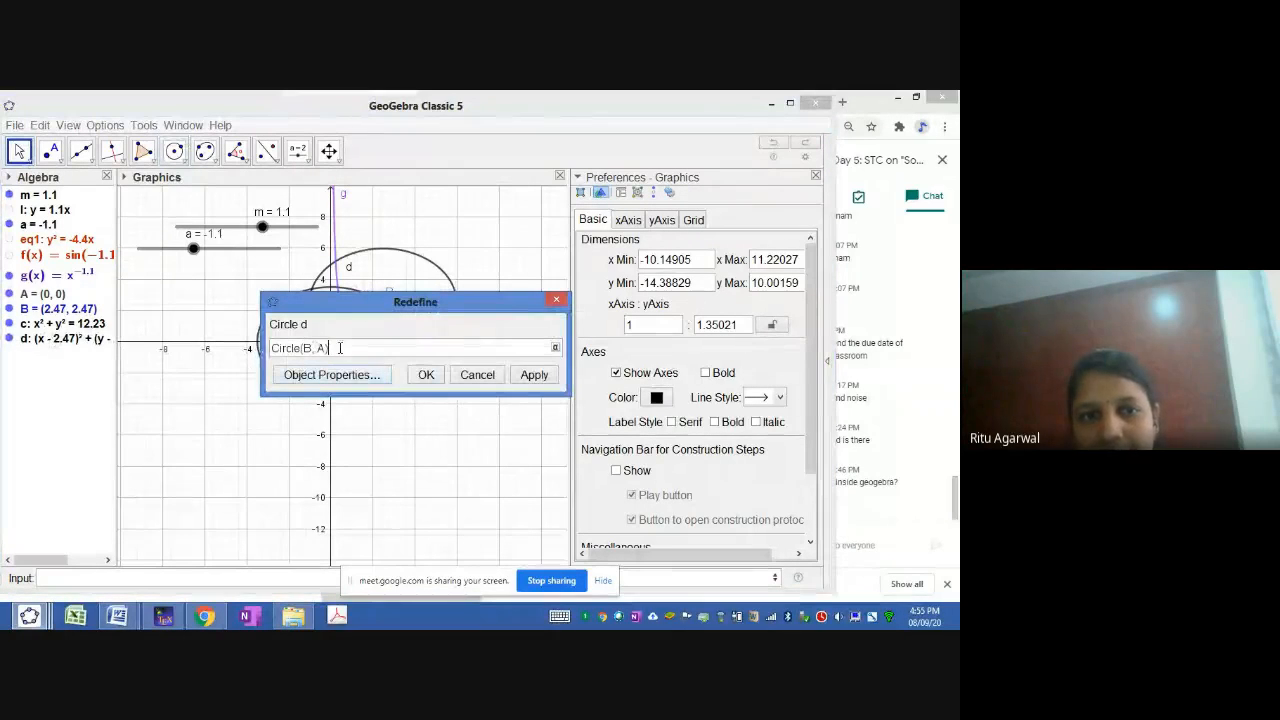
{"action": "left_click", "coordinate": [412, 376]}
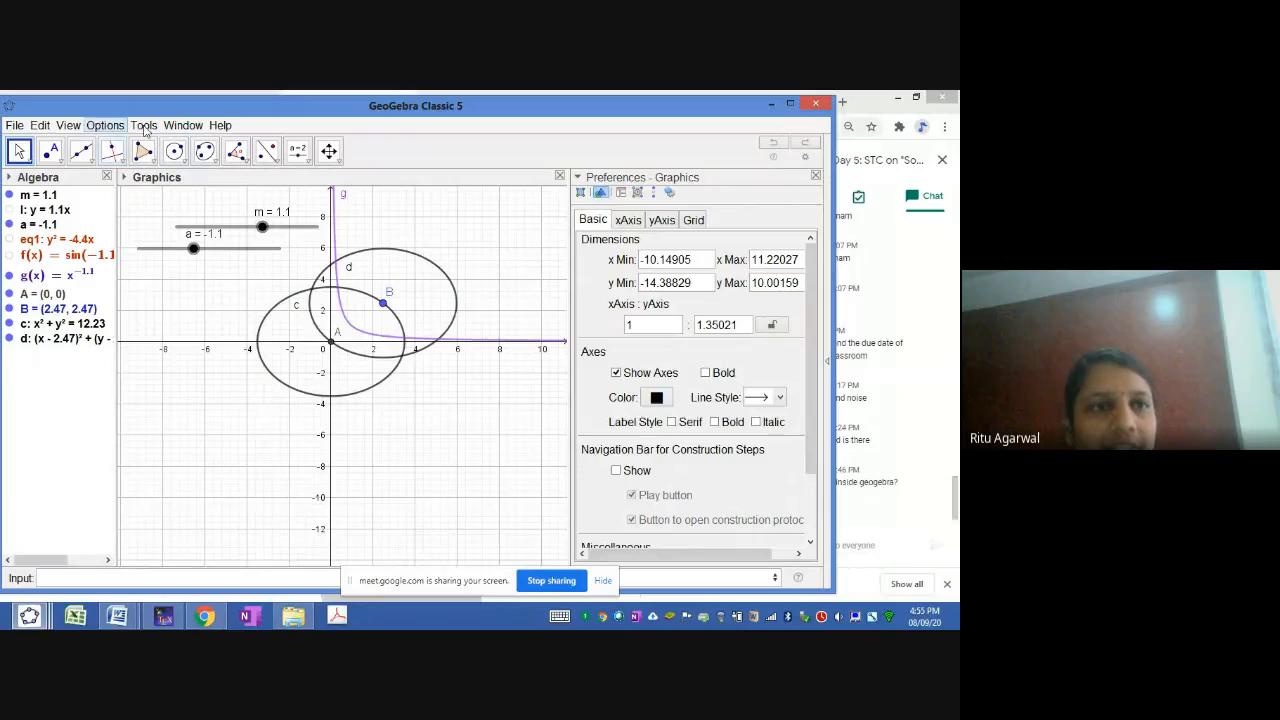
Step: Construct a circle of radius 4 centred at about (5.21, -6.27) with the Circle: Center & Radius tool
{"action": "left_click", "coordinate": [186, 161]}
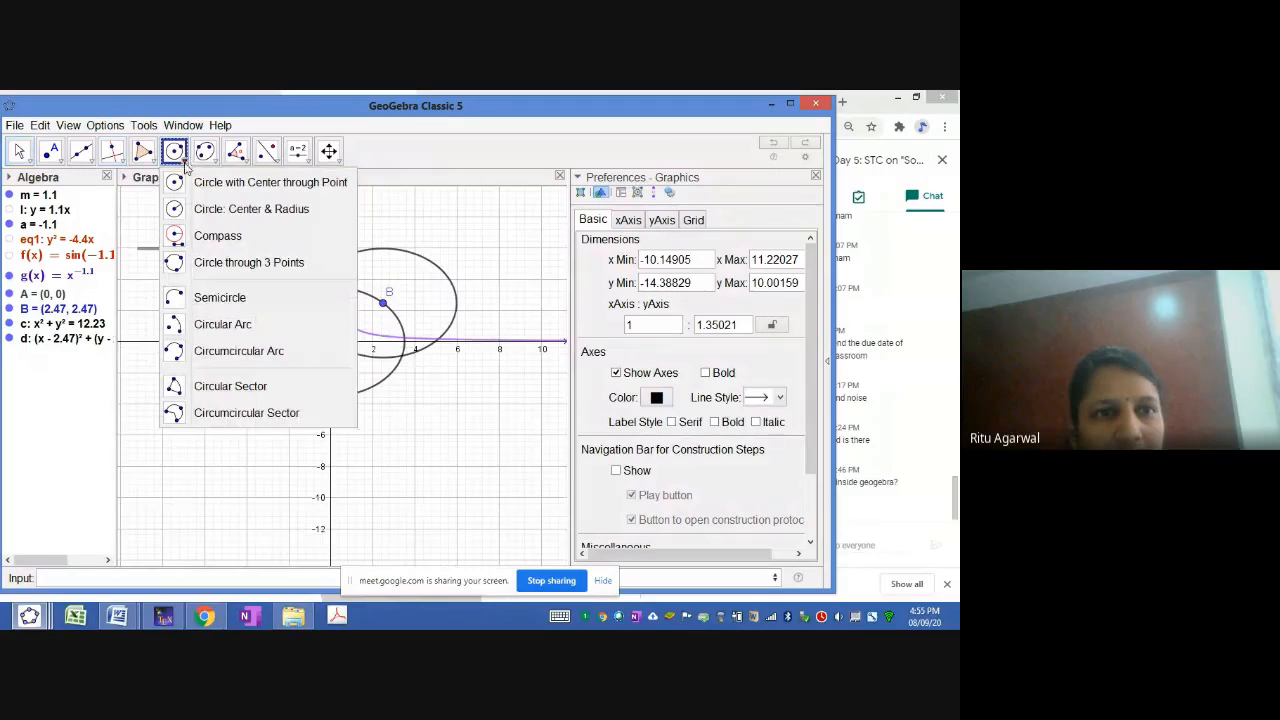
{"action": "left_click", "coordinate": [240, 219]}
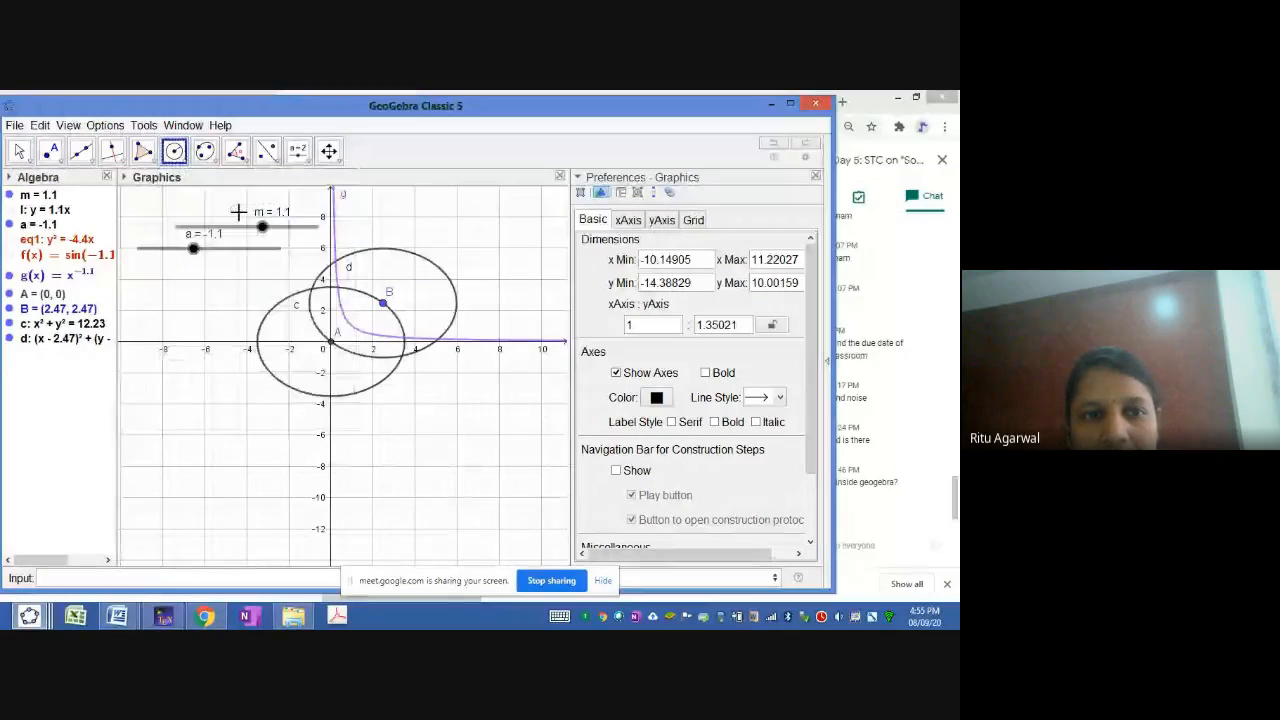
{"action": "left_click", "coordinate": [440, 438]}
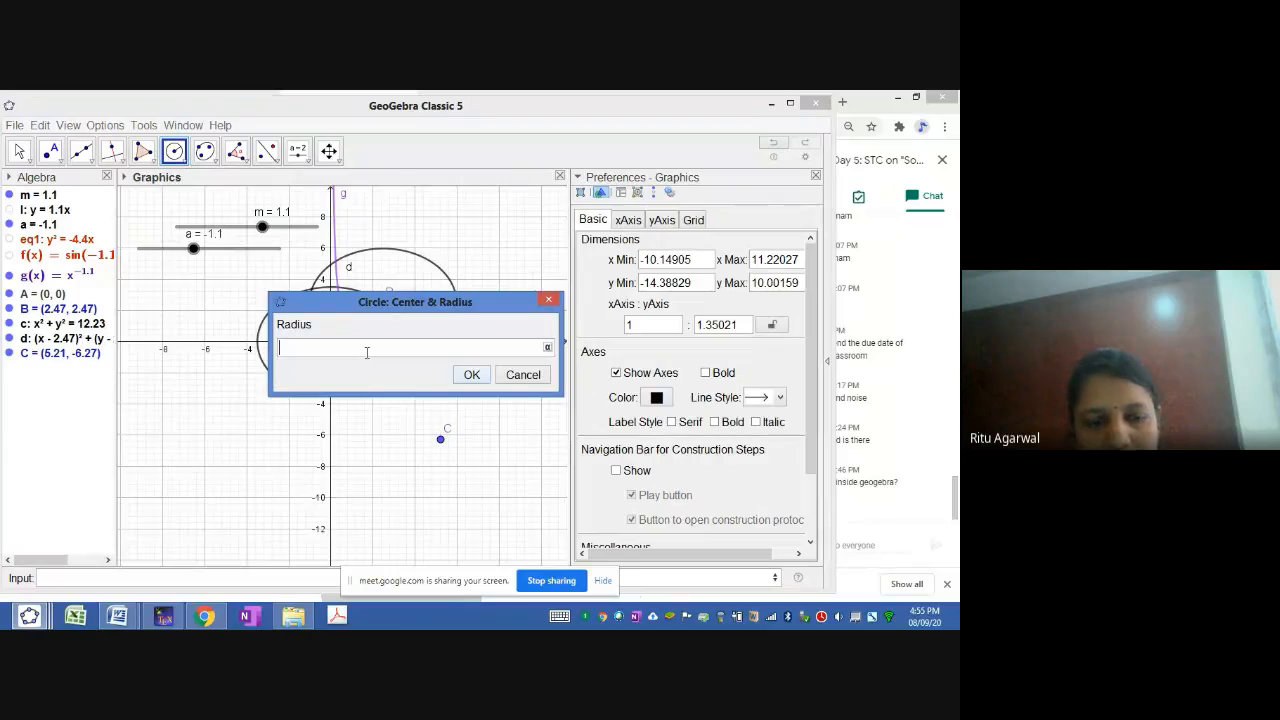
{"action": "type", "text": "4"}
{"action": "key", "text": "Return"}
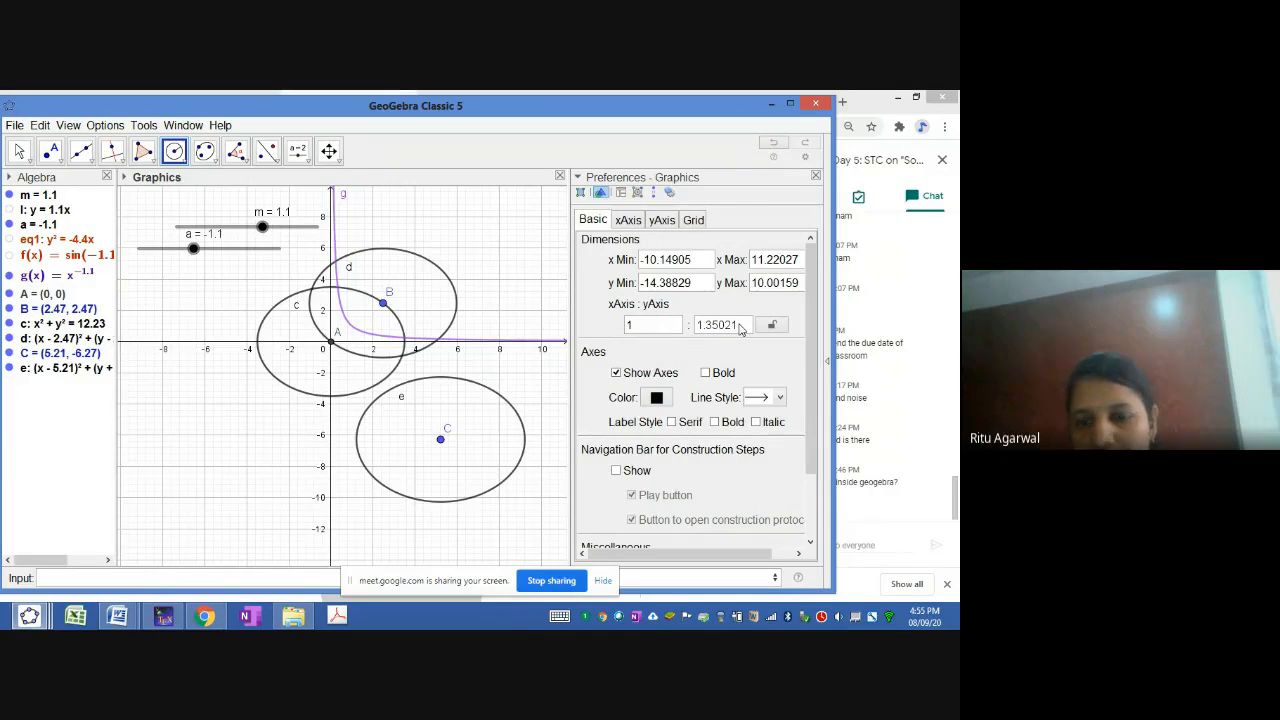
Step: Set the xAxis : yAxis ratio of the graphics view to 1 : 1
{"action": "key", "text": "BackSpace"}
{"action": "key", "text": "BackSpace"}
{"action": "key", "text": "BackSpace"}
{"action": "key", "text": "BackSpace"}
{"action": "key", "text": "BackSpace"}
{"action": "key", "text": "BackSpace"}
{"action": "key", "text": "Return"}
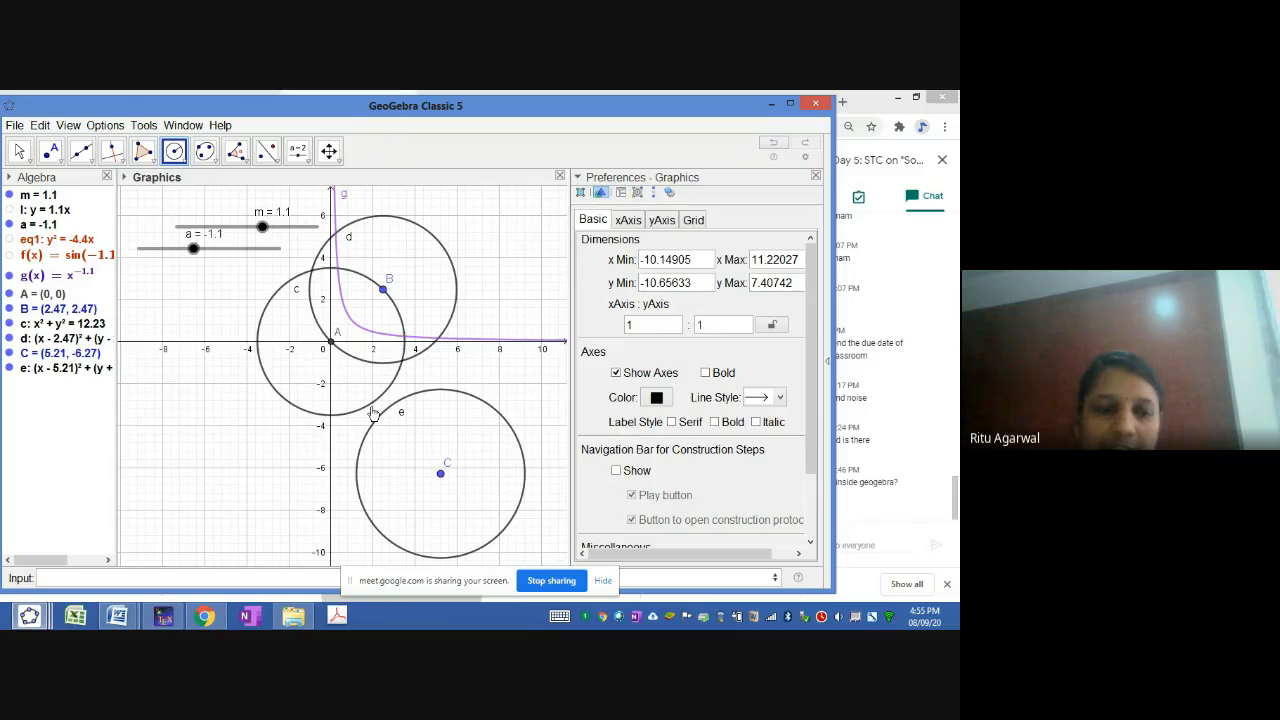
Step: Switch to the Google Meet window and read the participants' chat messages
{"action": "mouse_move", "coordinate": [165, 617]}
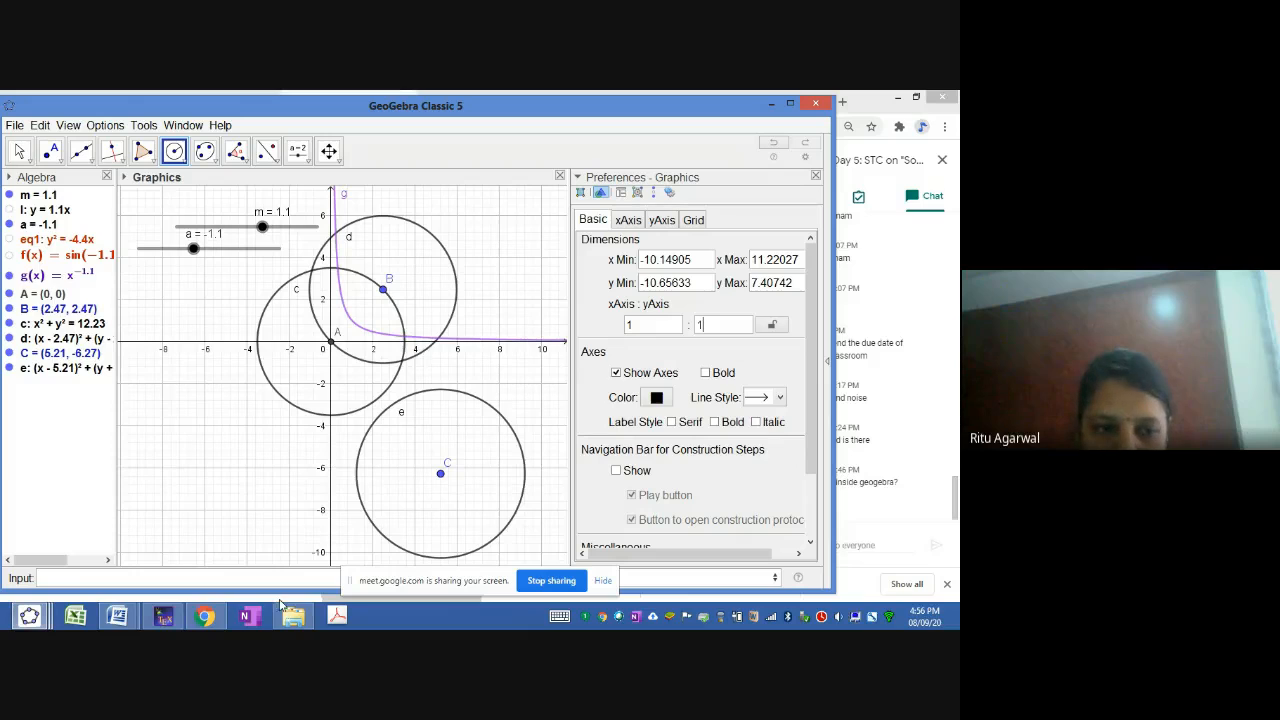
{"action": "left_click", "coordinate": [210, 618]}
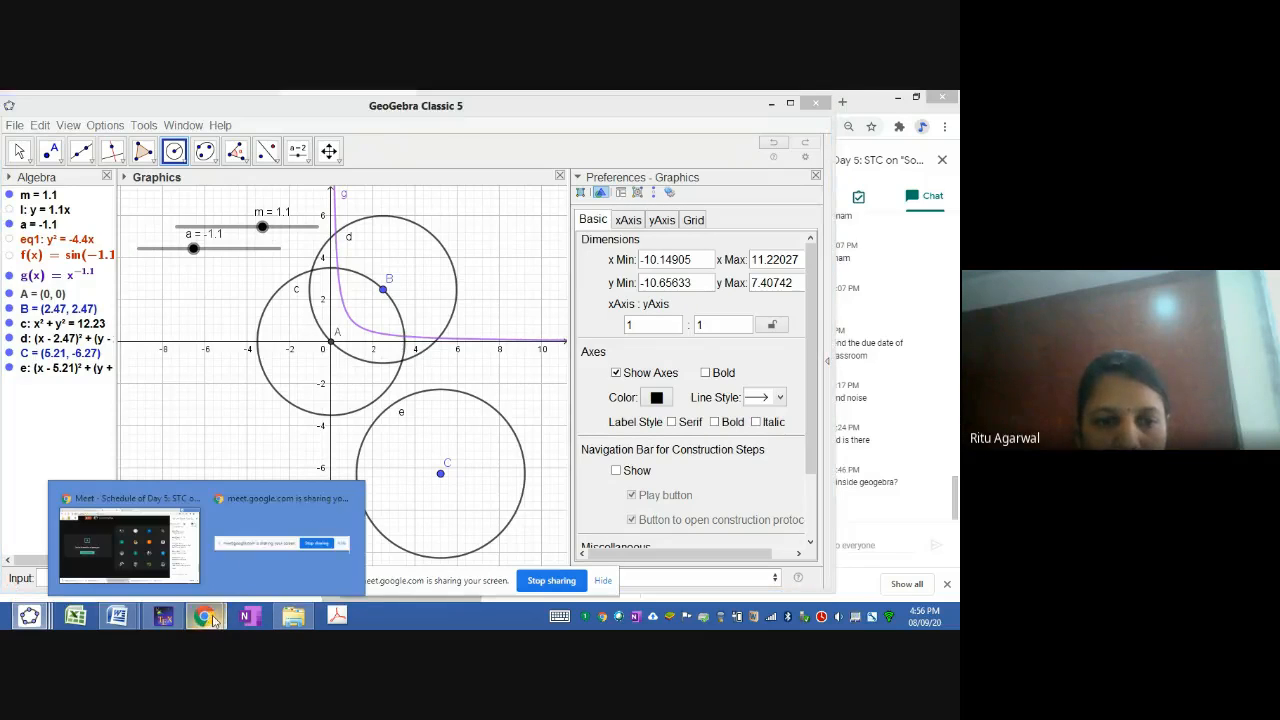
{"action": "left_click", "coordinate": [128, 545]}
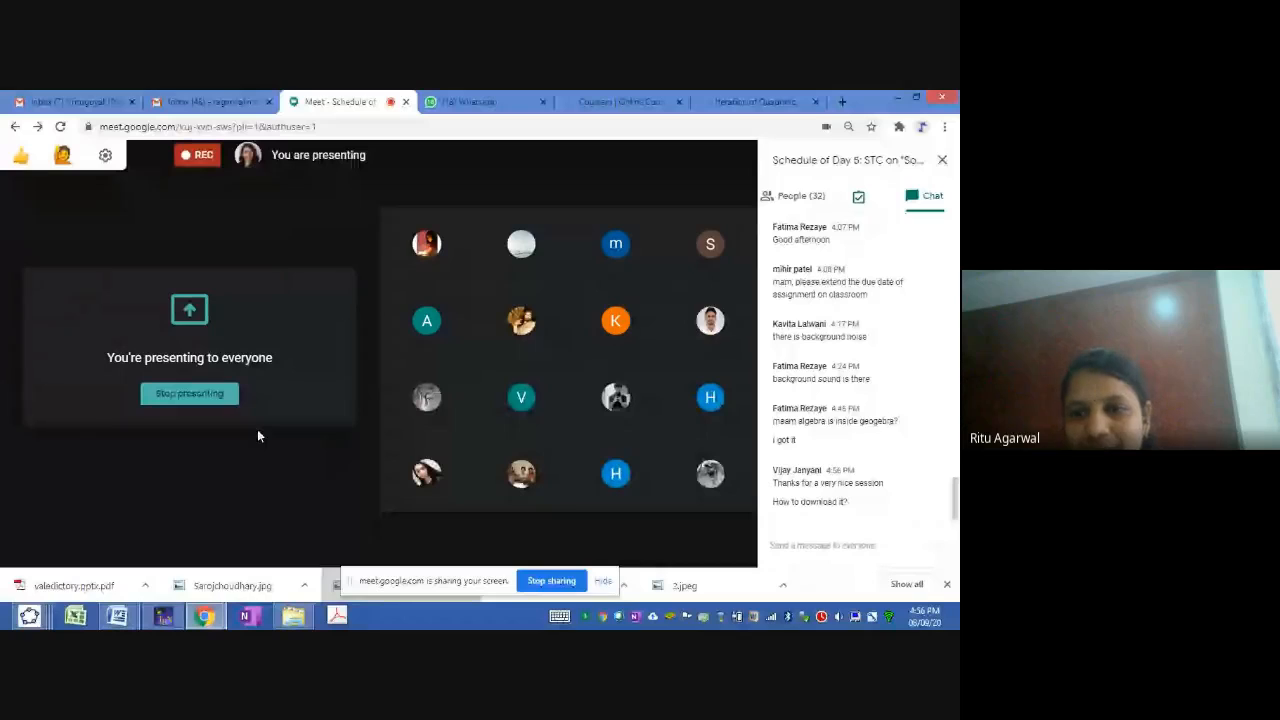
{"action": "mouse_move", "coordinate": [275, 458]}
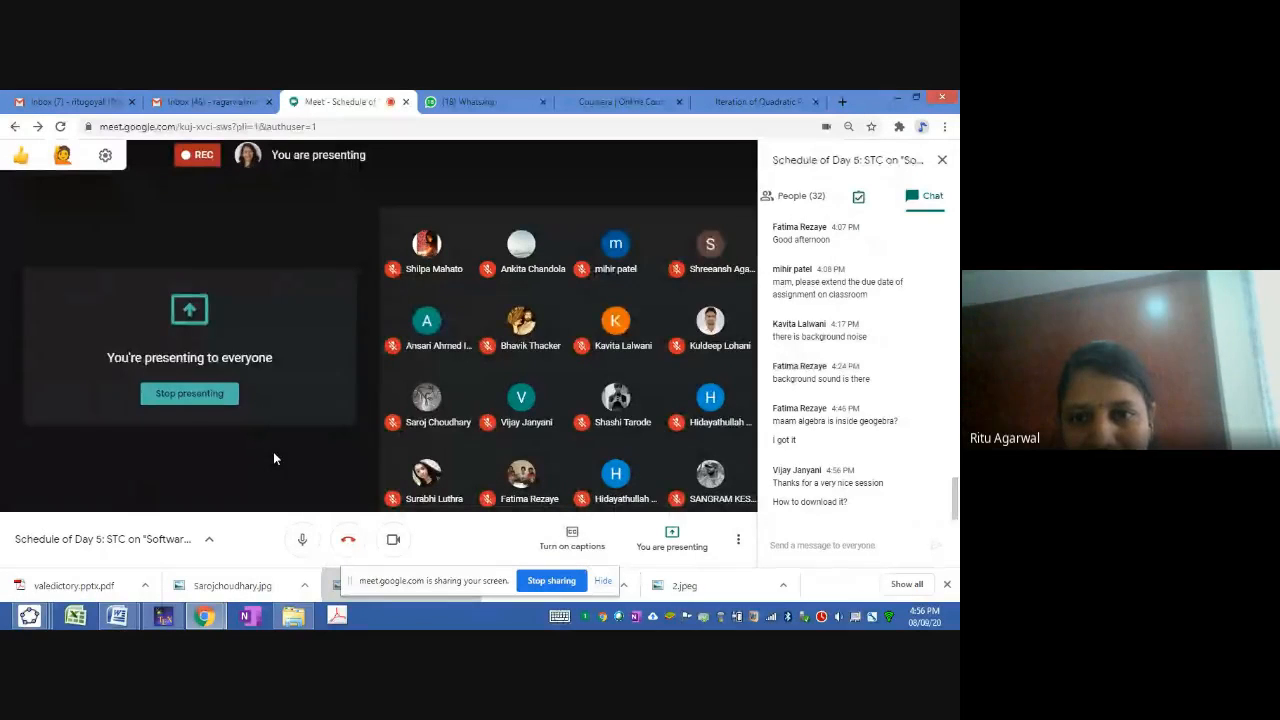
{"action": "mouse_move", "coordinate": [317, 447]}
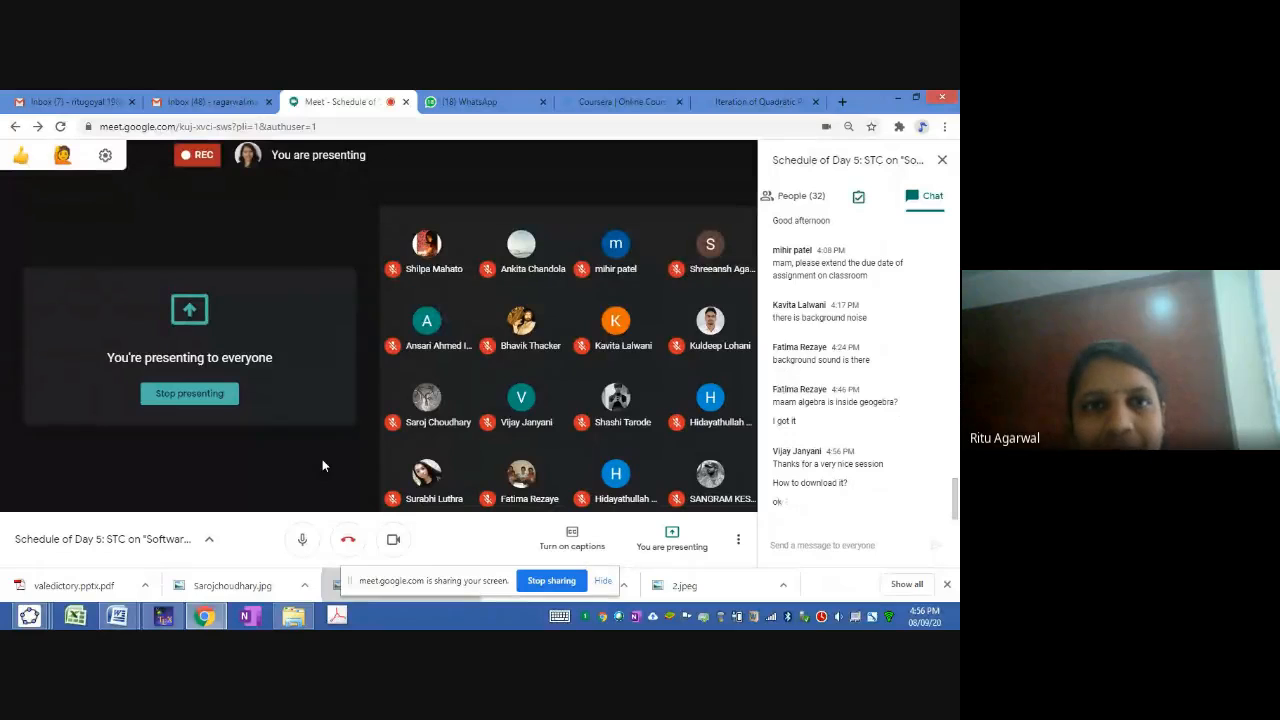
{"action": "mouse_move", "coordinate": [443, 246]}
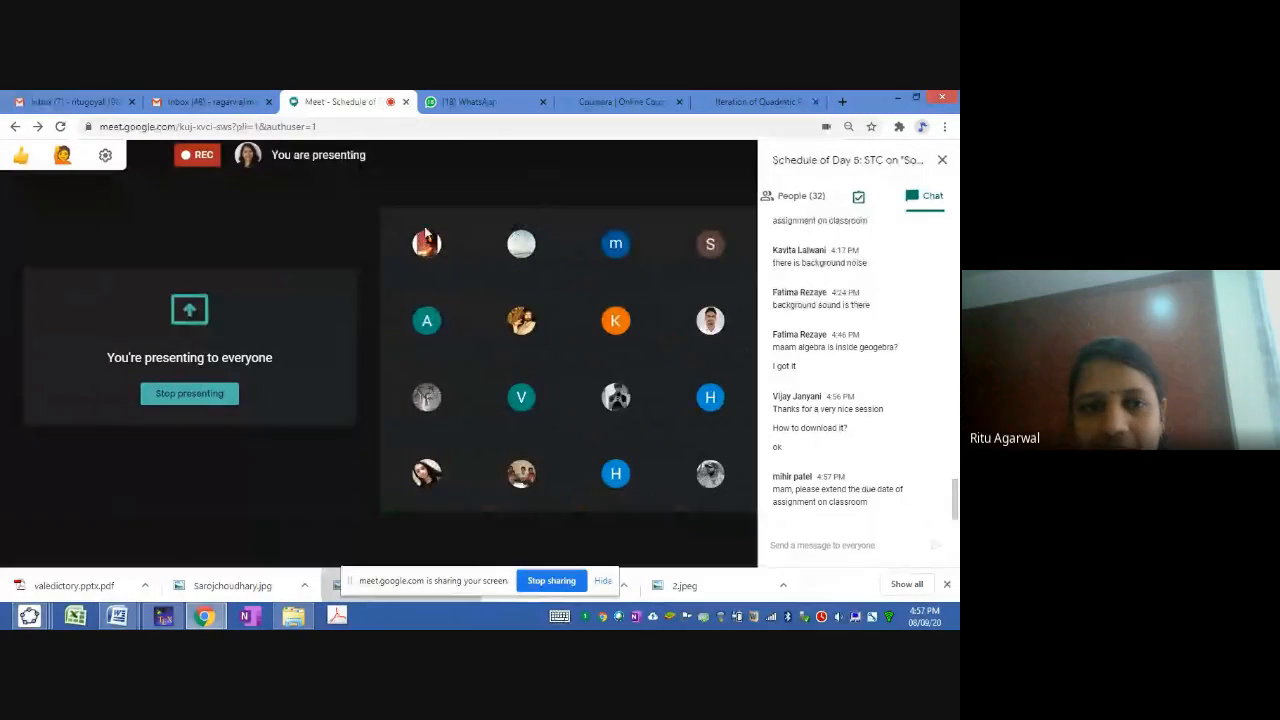
{"action": "mouse_move", "coordinate": [310, 424]}
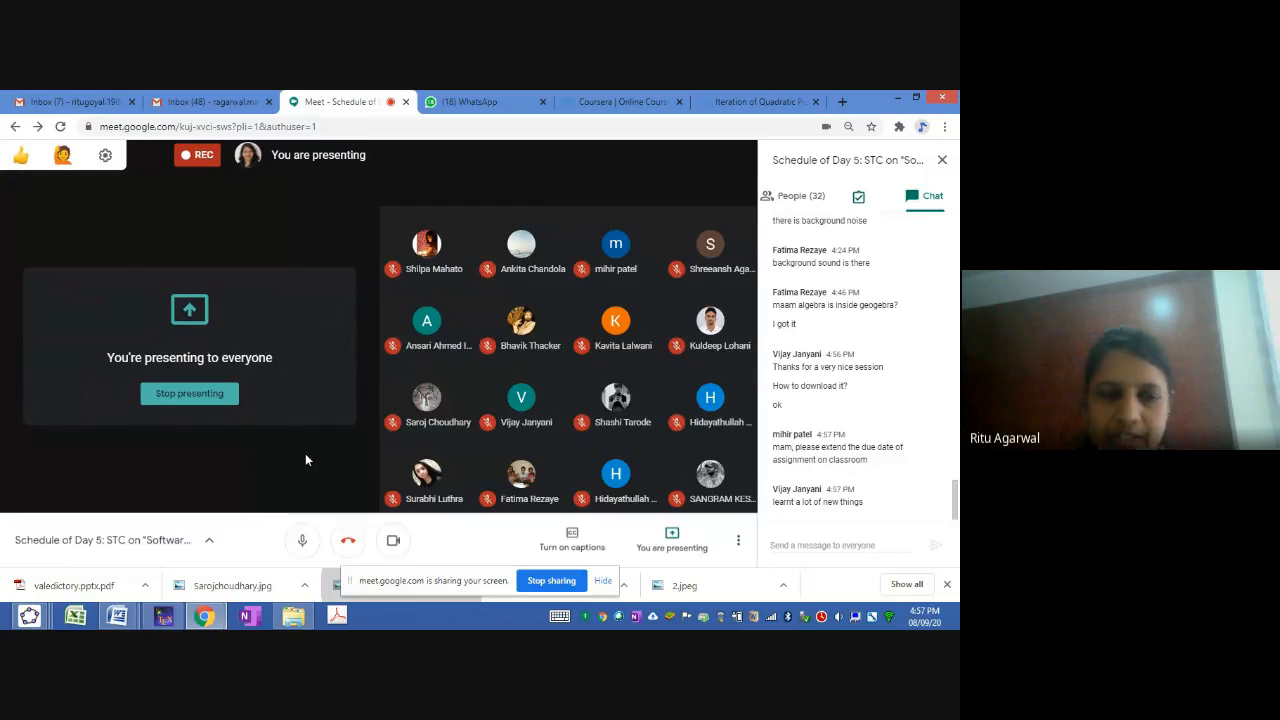
Step: Turn off the meeting camera, and mute and unmute the microphone
{"action": "left_click", "coordinate": [381, 541]}
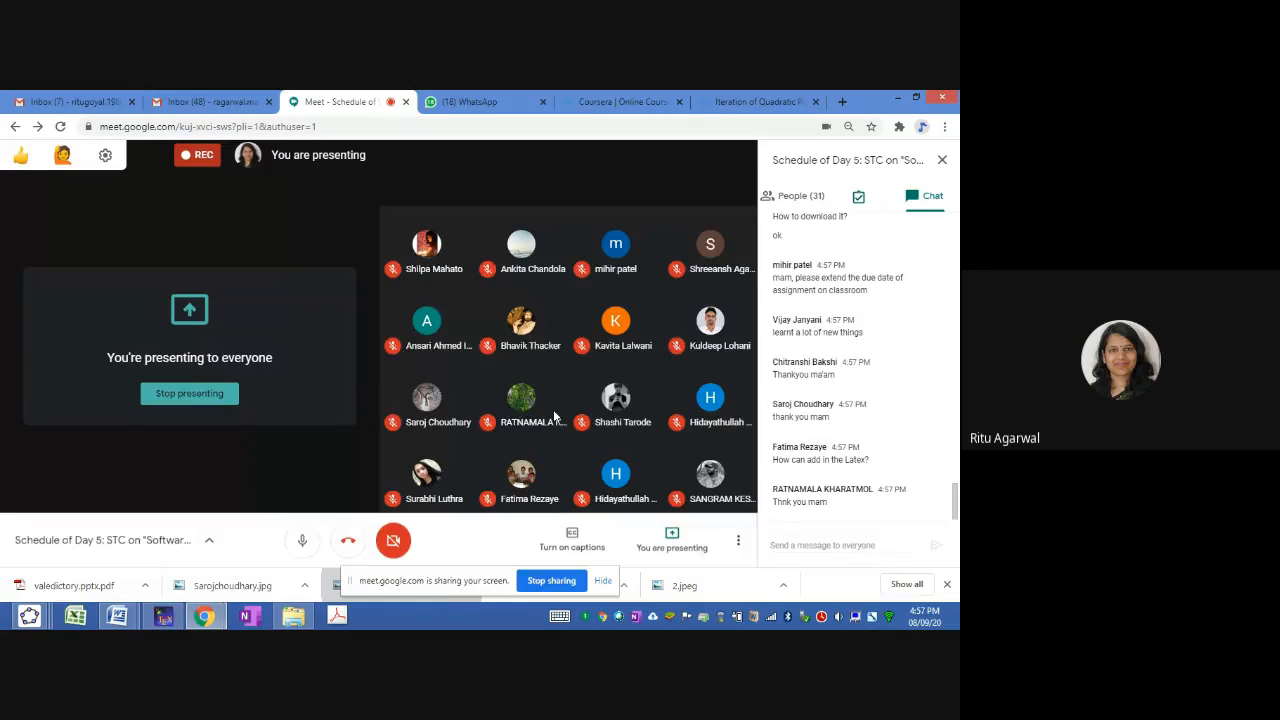
{"action": "left_click", "coordinate": [301, 540]}
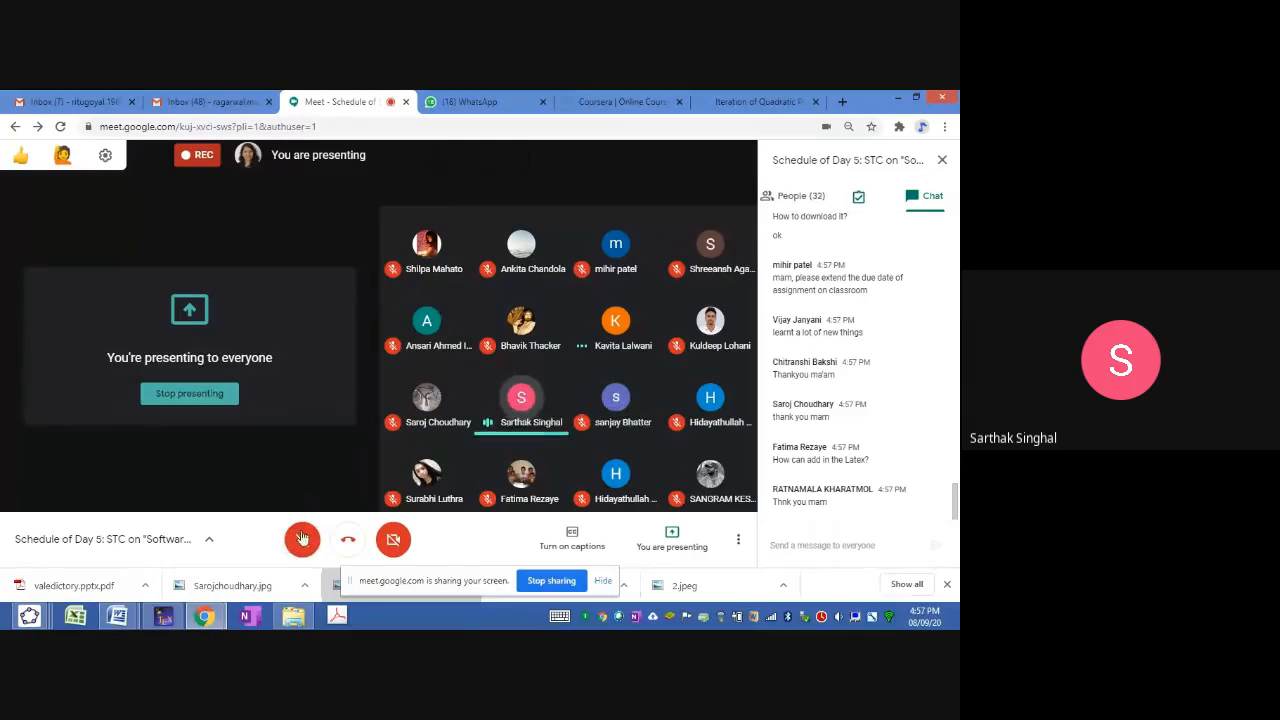
{"action": "left_click", "coordinate": [301, 540]}
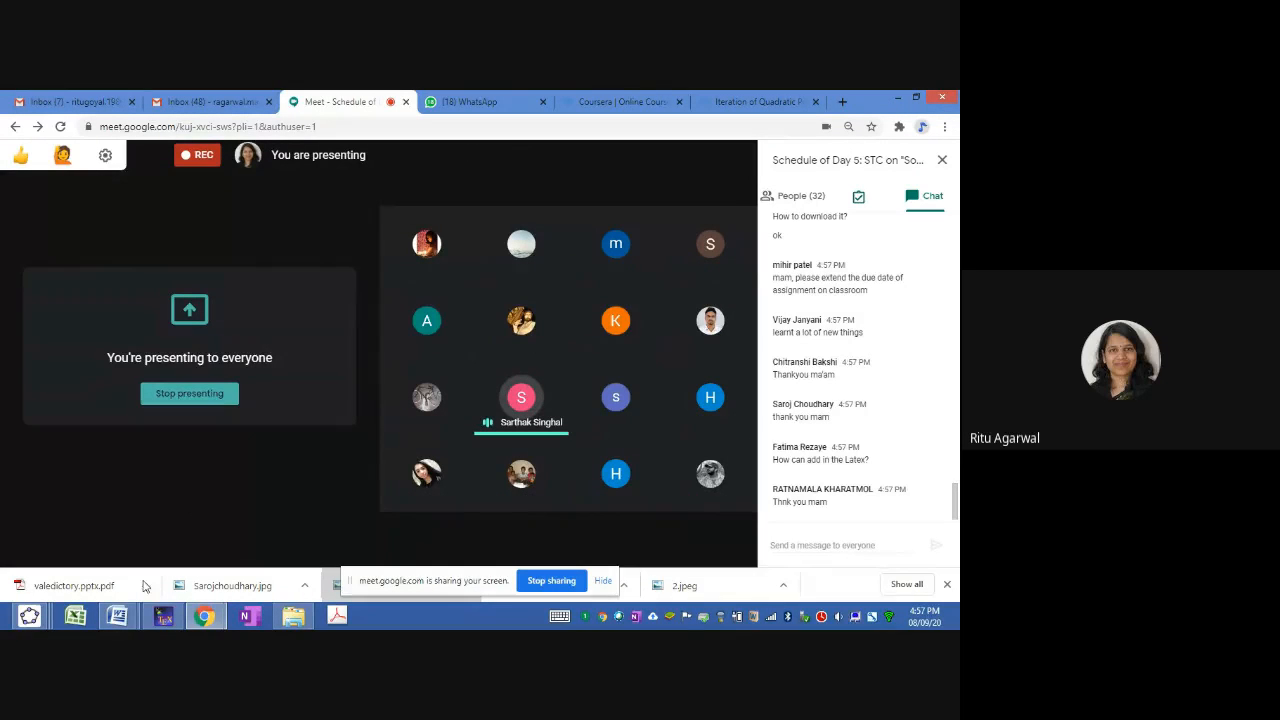
Step: Switch to the unsaved GeoGebra Classic window, export its graphics view as PGF/TikZ, generate the code and select all of it
{"action": "mouse_move", "coordinate": [29, 614]}
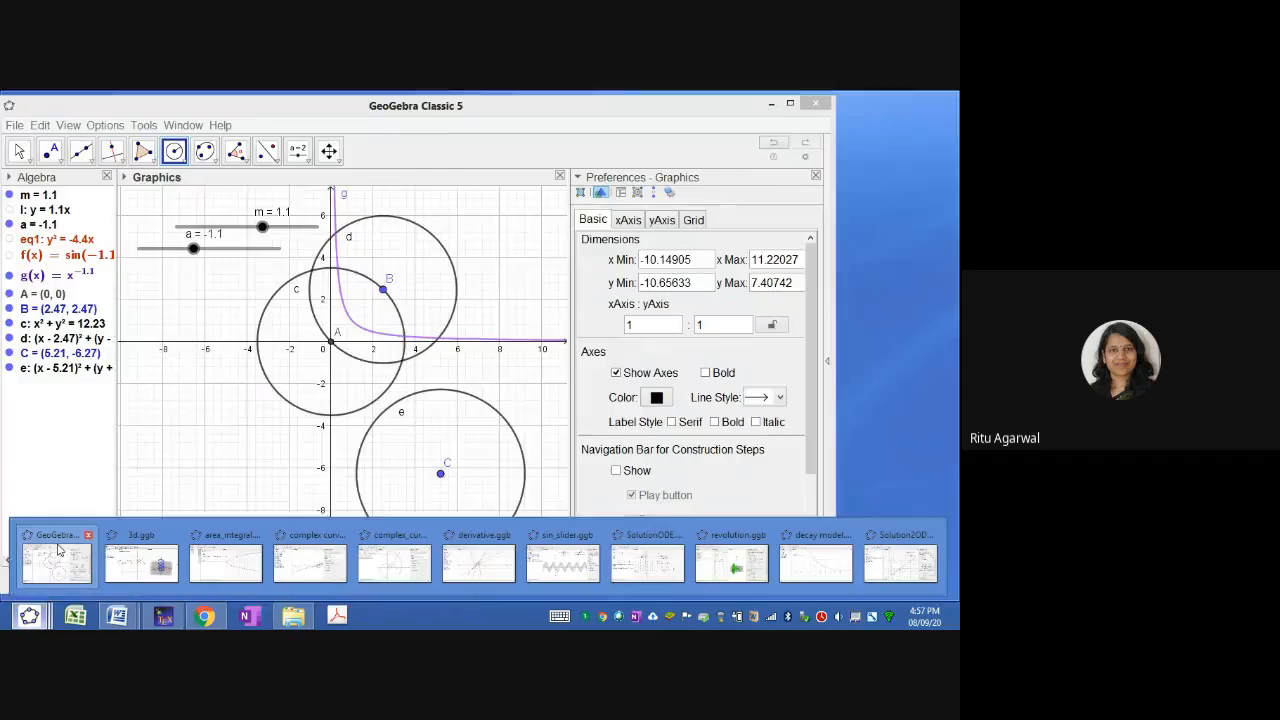
{"action": "left_click", "coordinate": [57, 549]}
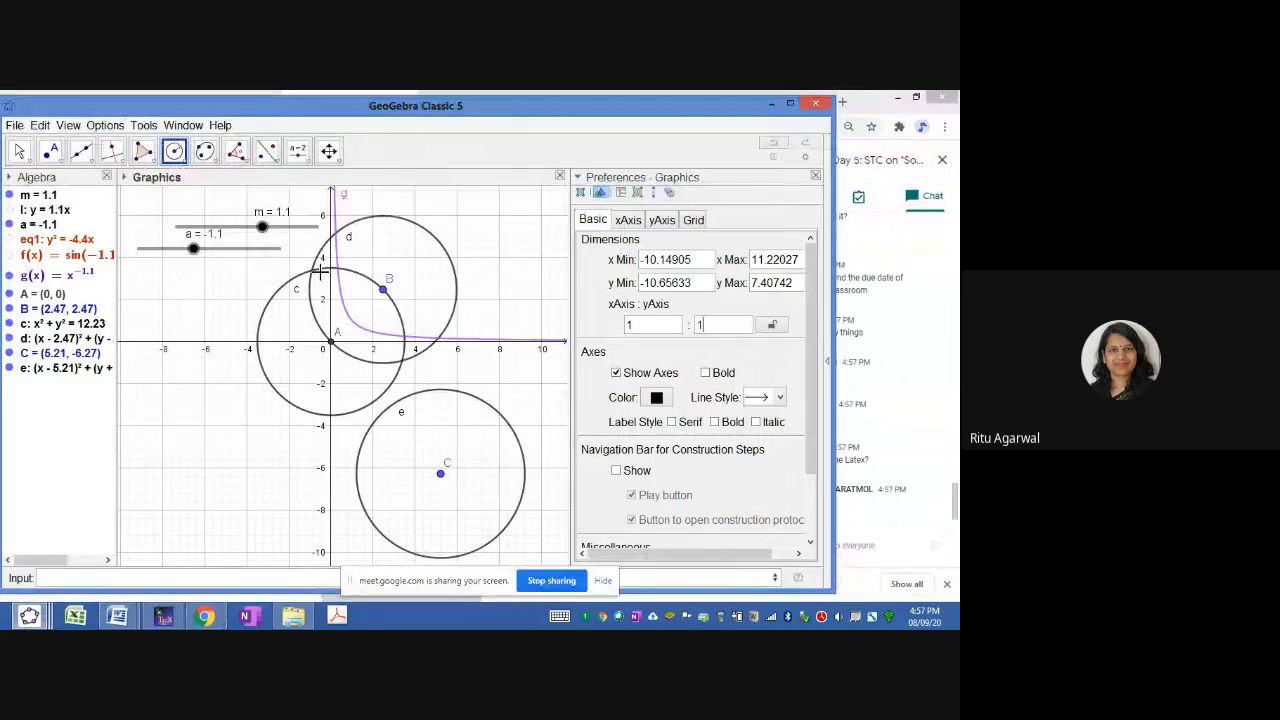
{"action": "left_click", "coordinate": [13, 126]}
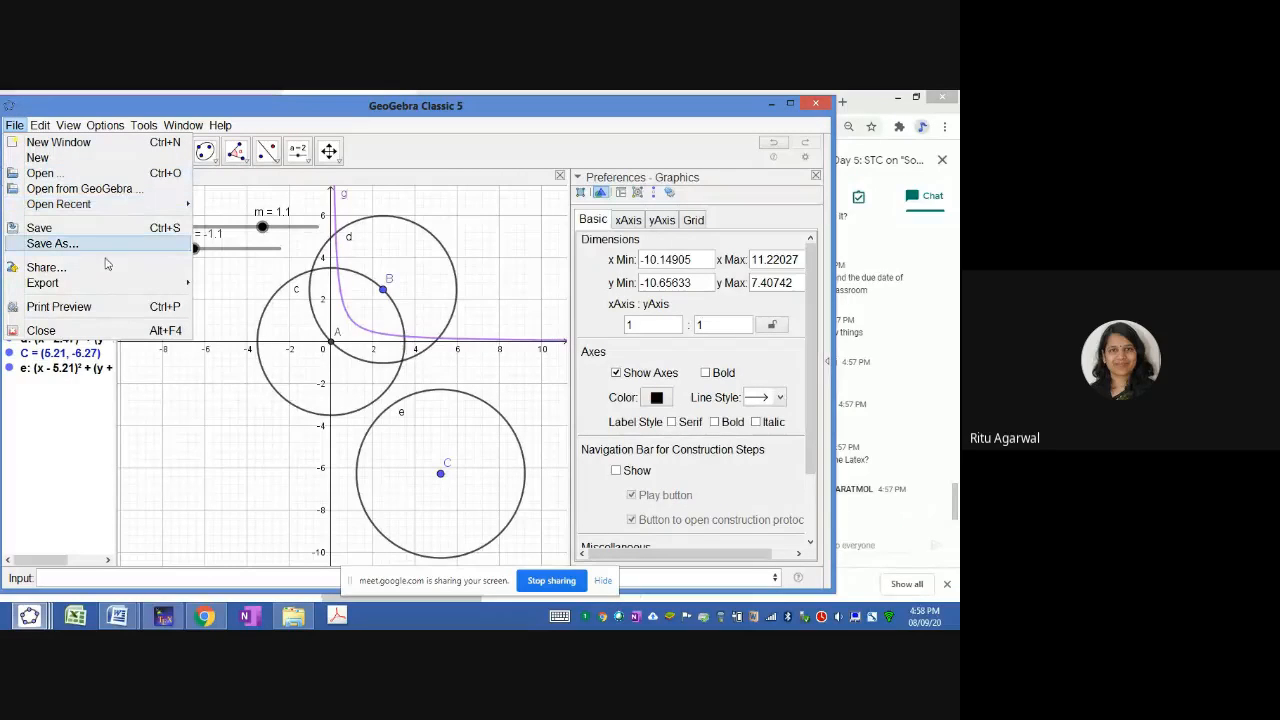
{"action": "mouse_move", "coordinate": [111, 289]}
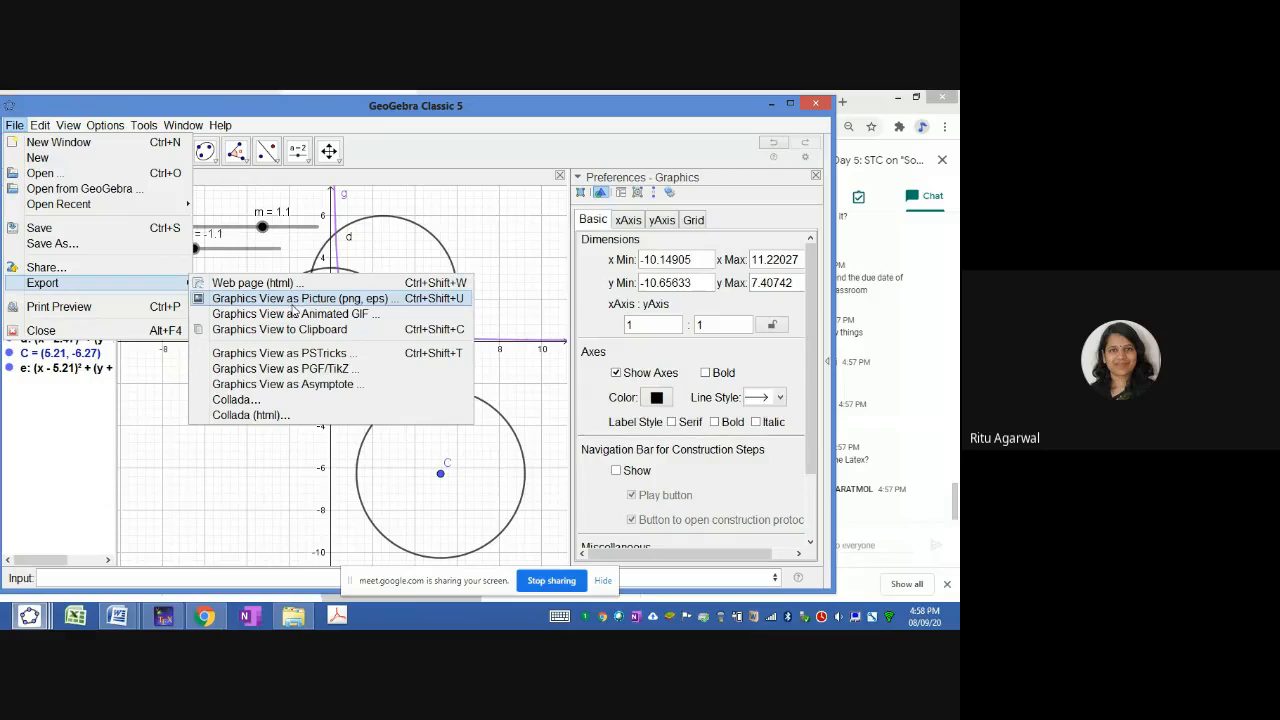
{"action": "left_click", "coordinate": [318, 372]}
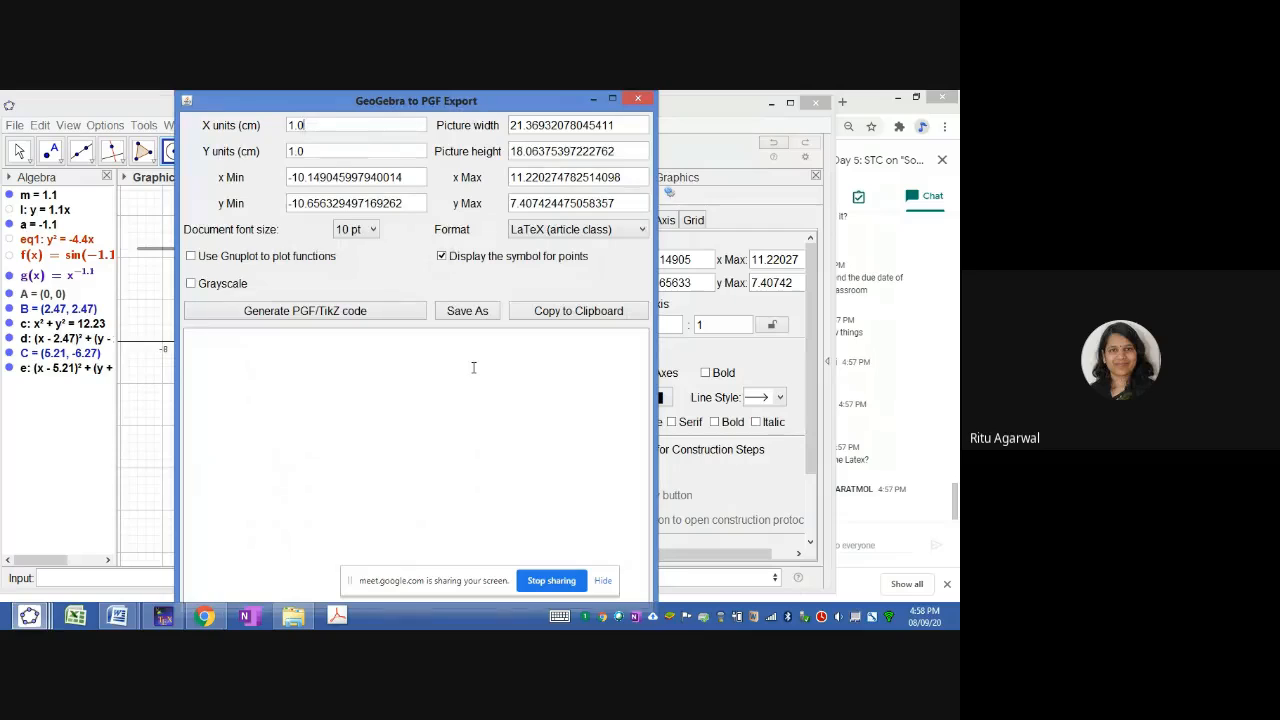
{"action": "left_click", "coordinate": [390, 313]}
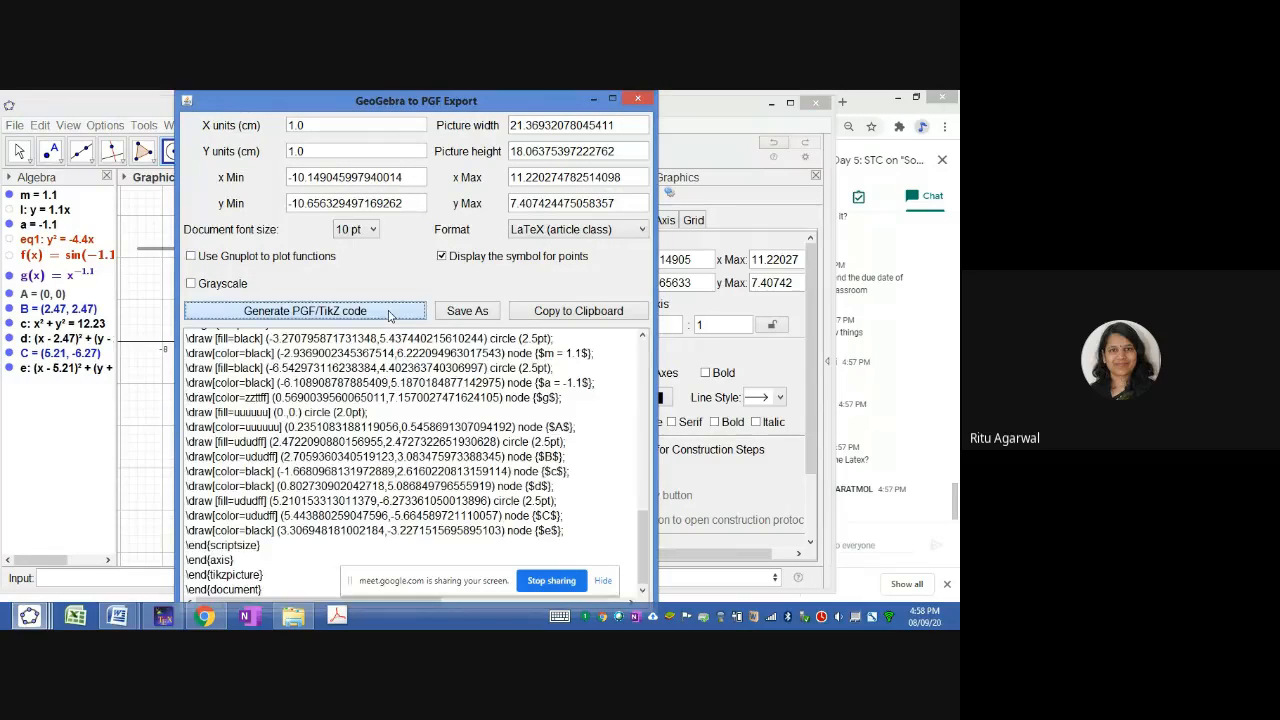
{"action": "double_click", "coordinate": [372, 397]}
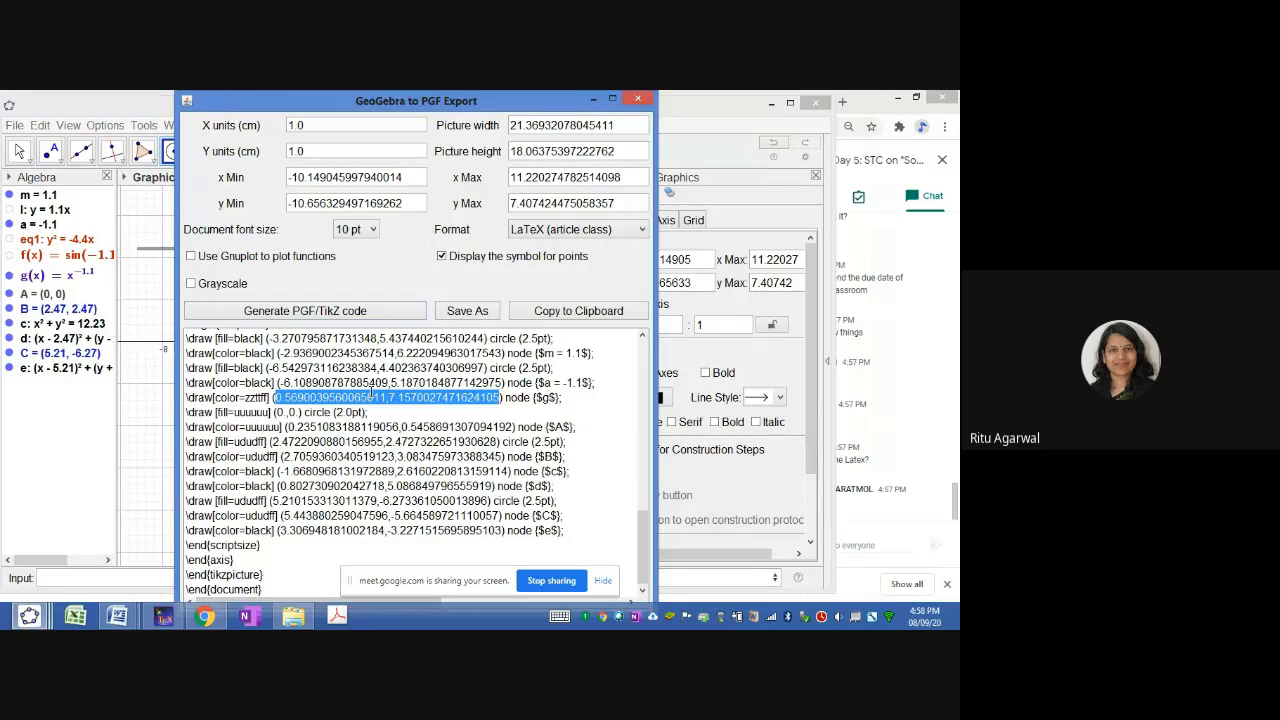
{"action": "key", "text": "ctrl+a"}
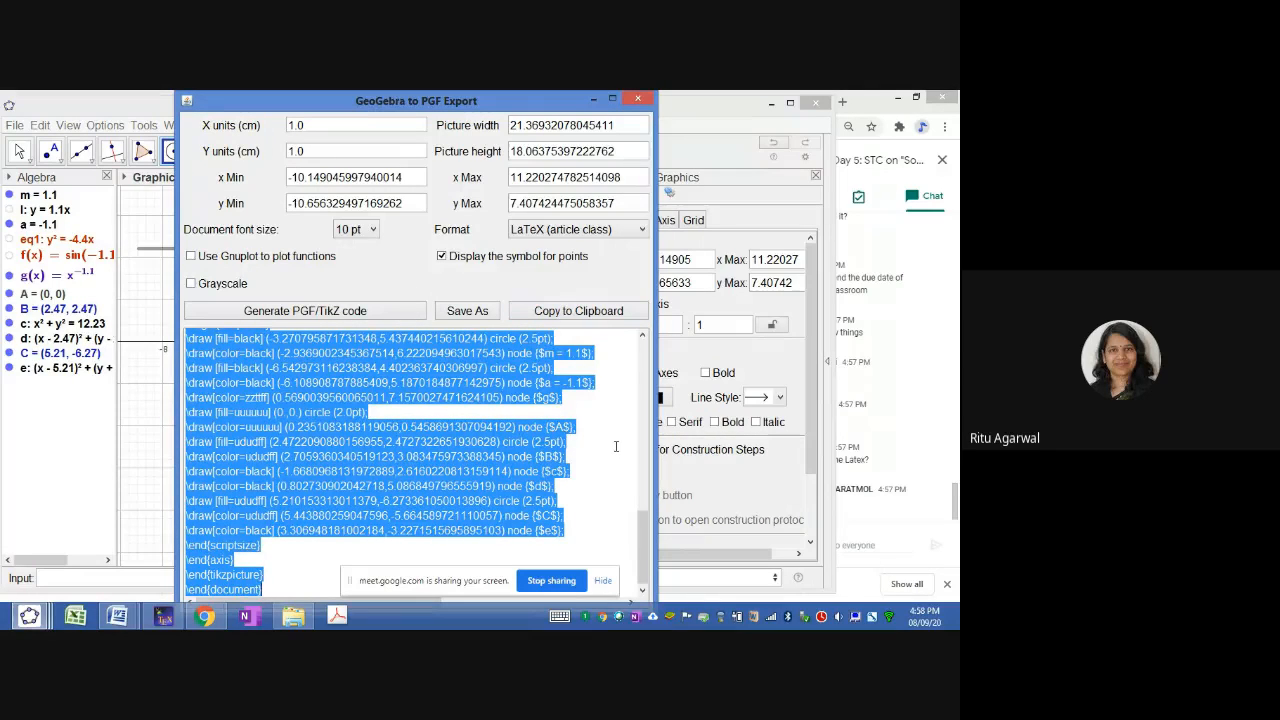
Step: View the output formats available for the PGF export, toggle the Grayscale option and close the export window
{"action": "left_click", "coordinate": [601, 232]}
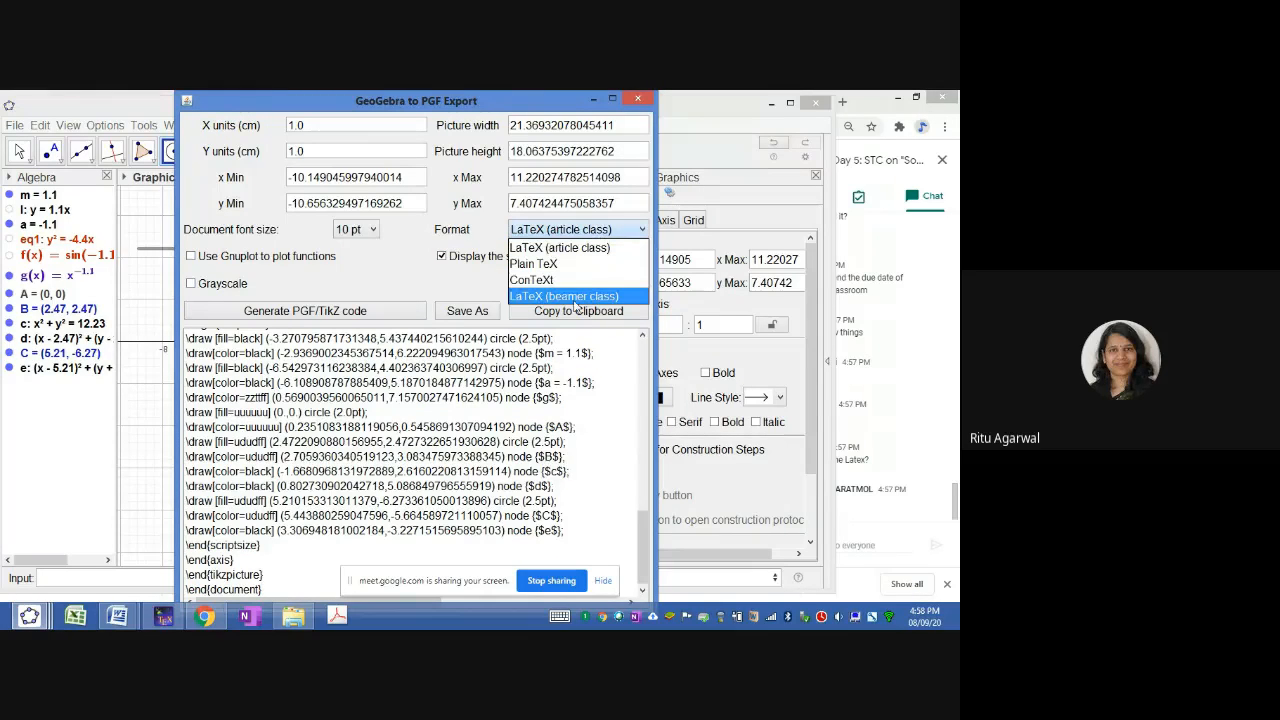
{"action": "left_click", "coordinate": [370, 283]}
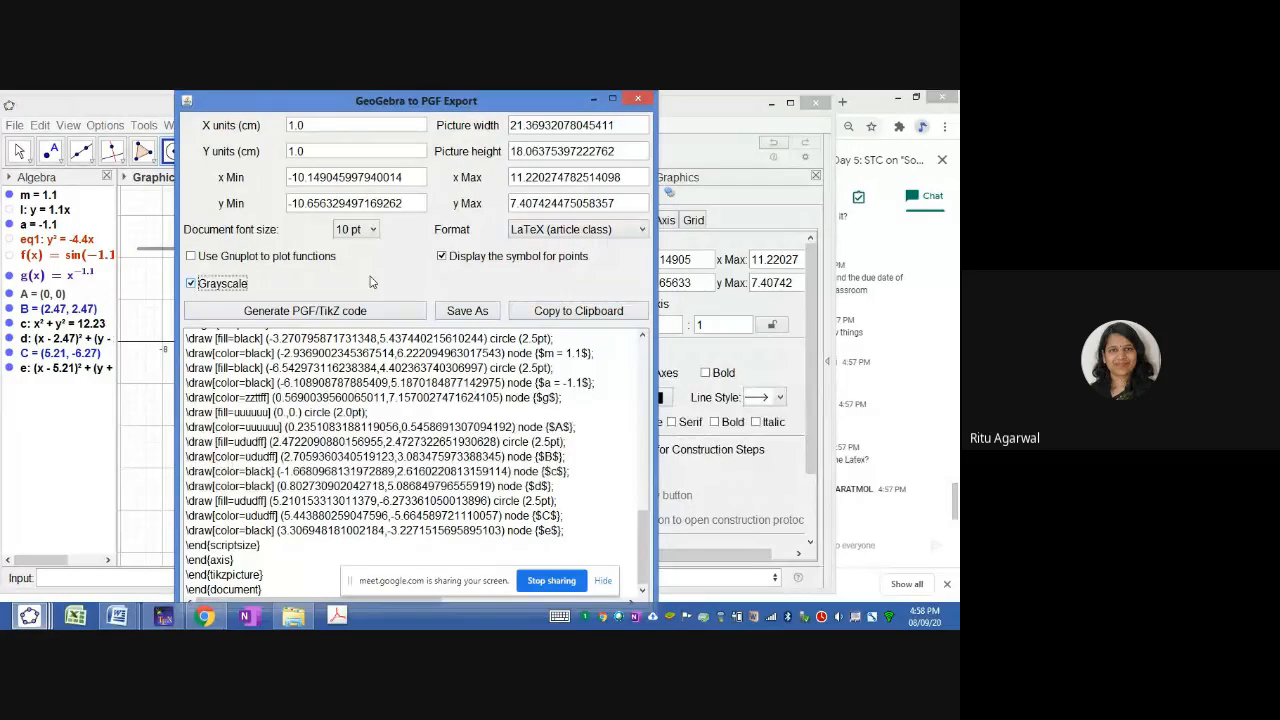
{"action": "left_click", "coordinate": [196, 286]}
{"action": "left_click", "coordinate": [196, 286]}
{"action": "left_click", "coordinate": [638, 97]}
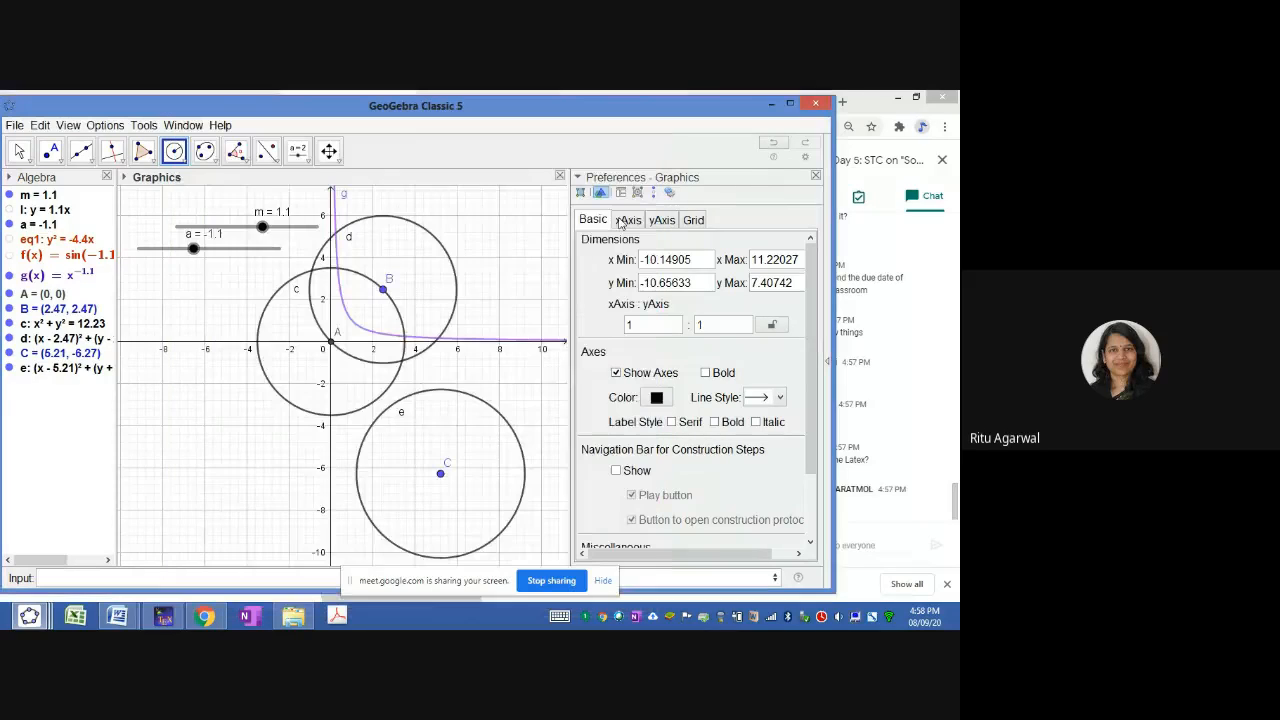
Step: Return to the Google Meet window and mute the microphone
{"action": "left_click", "coordinate": [771, 103]}
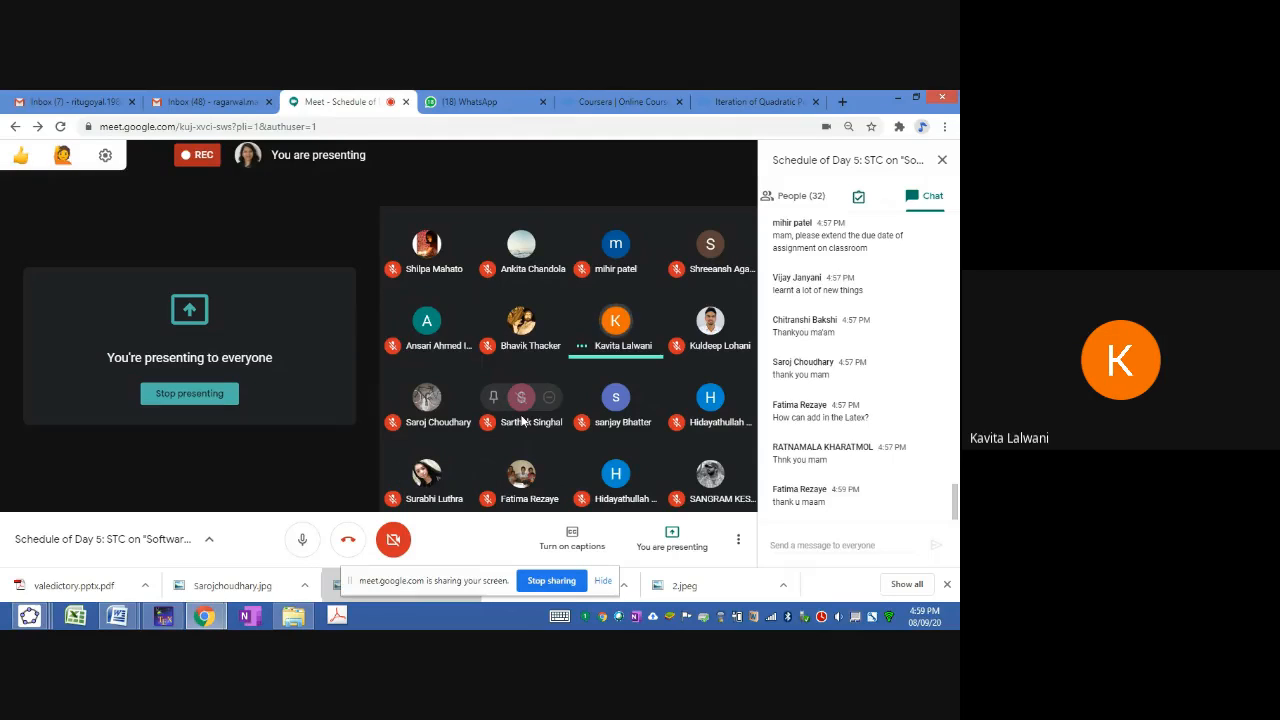
{"action": "left_click", "coordinate": [303, 541]}
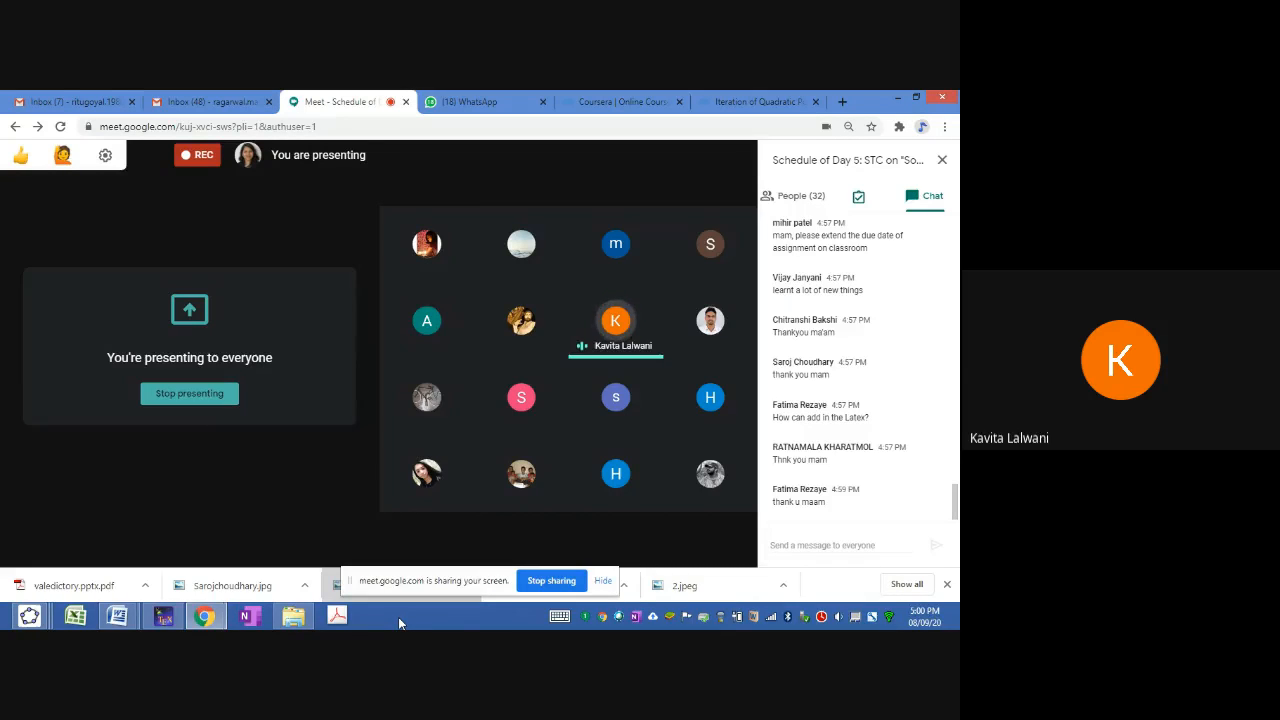
Step: Look at the Gmail inbox and return to the Google Meet call
{"action": "left_click", "coordinate": [181, 100]}
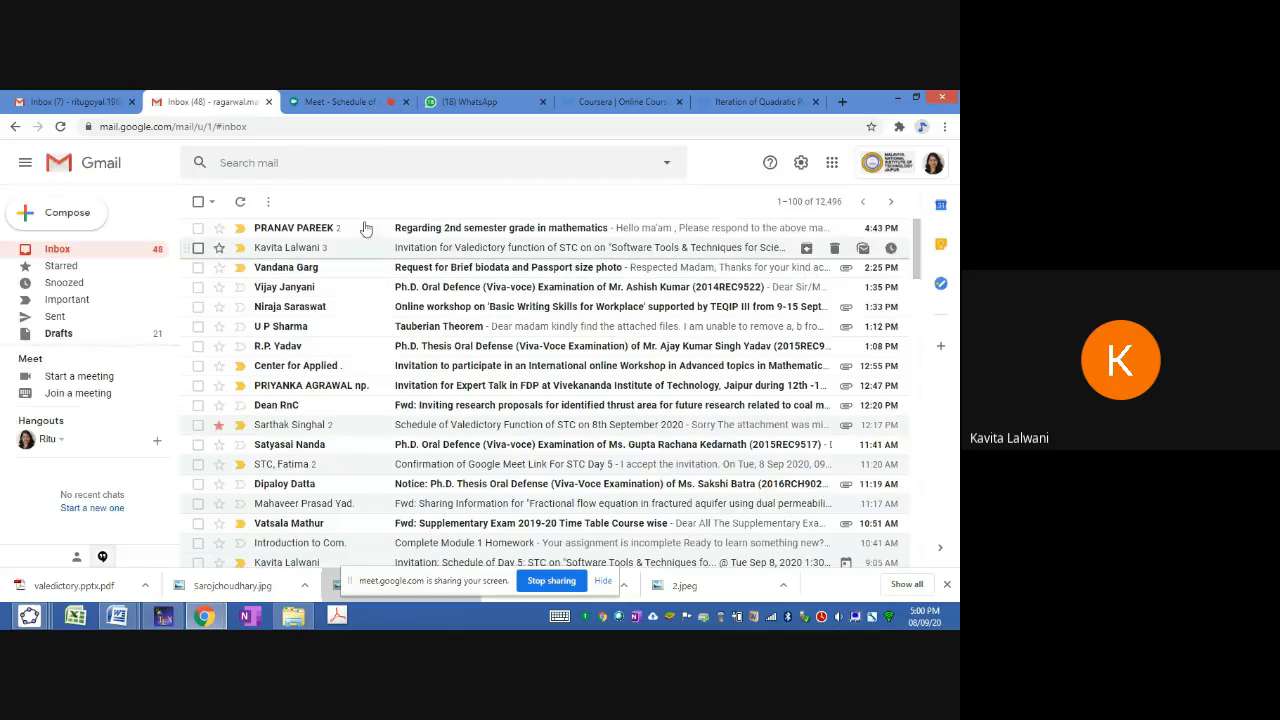
{"action": "left_click", "coordinate": [340, 102]}
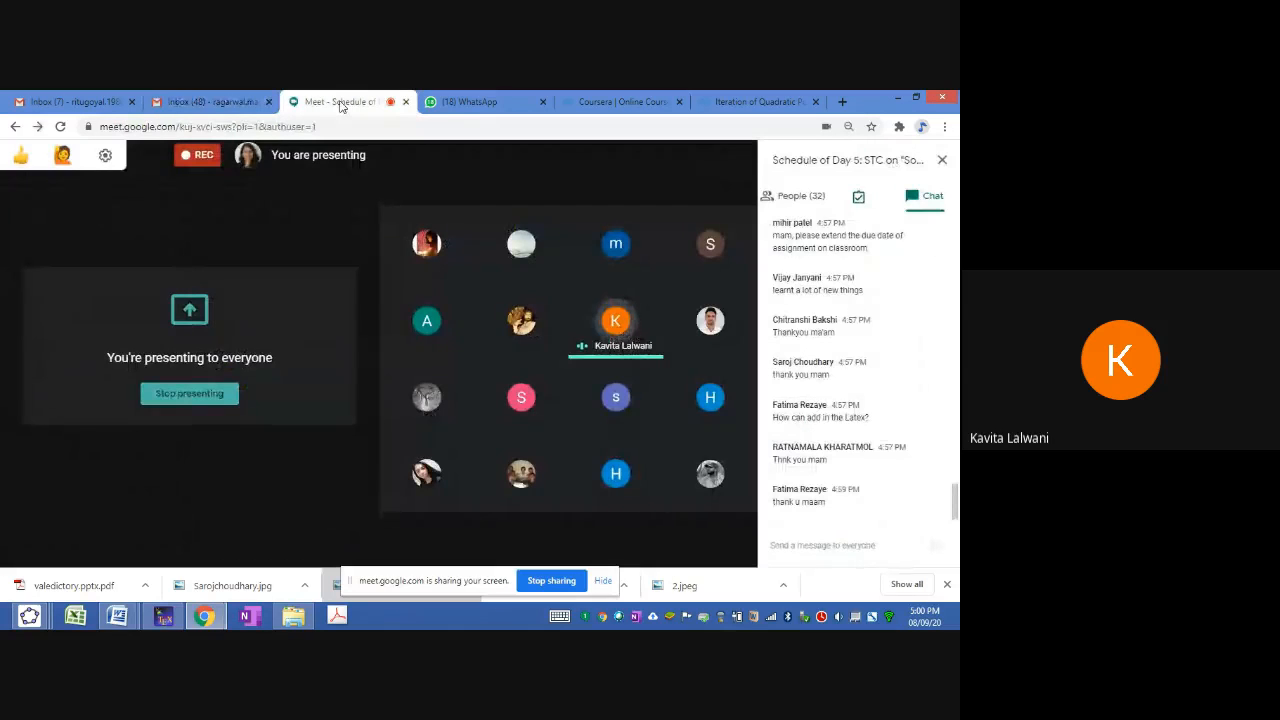
{"action": "mouse_move", "coordinate": [480, 177]}
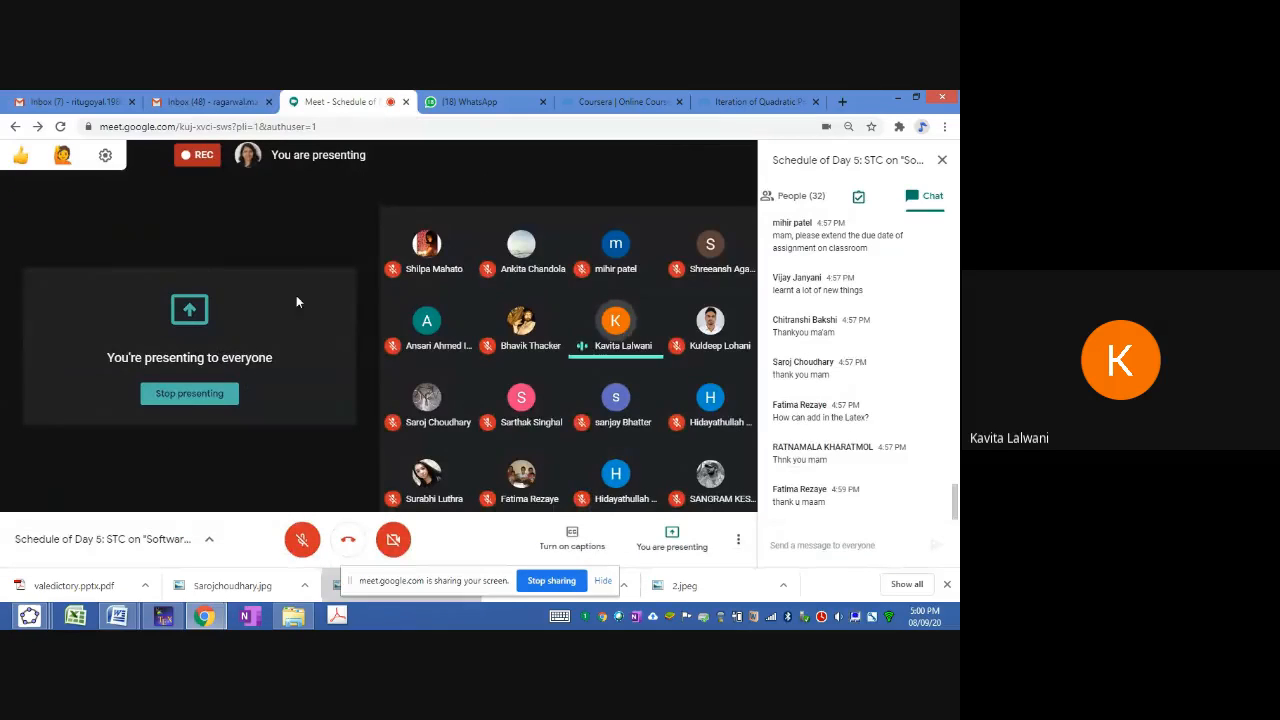
Step: Close the GeoGebra file revolution.ggb without saving its changes
{"action": "left_click", "coordinate": [32, 617]}
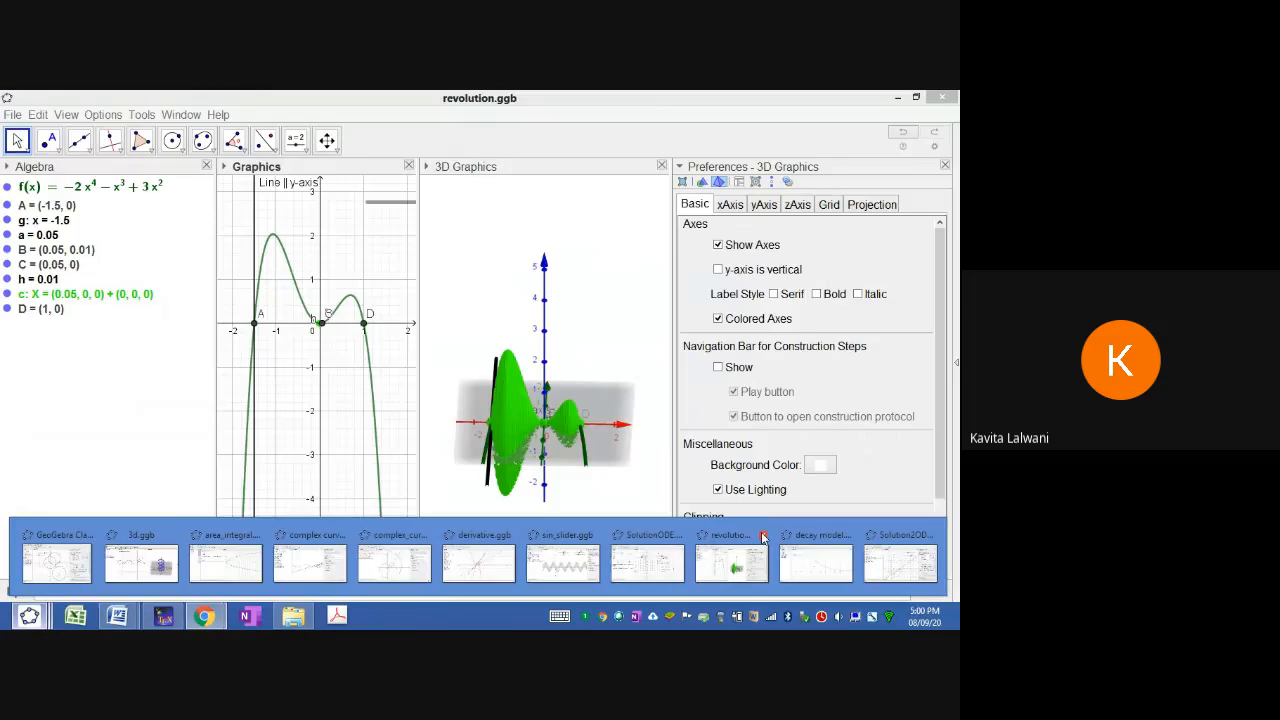
{"action": "left_click", "coordinate": [763, 537]}
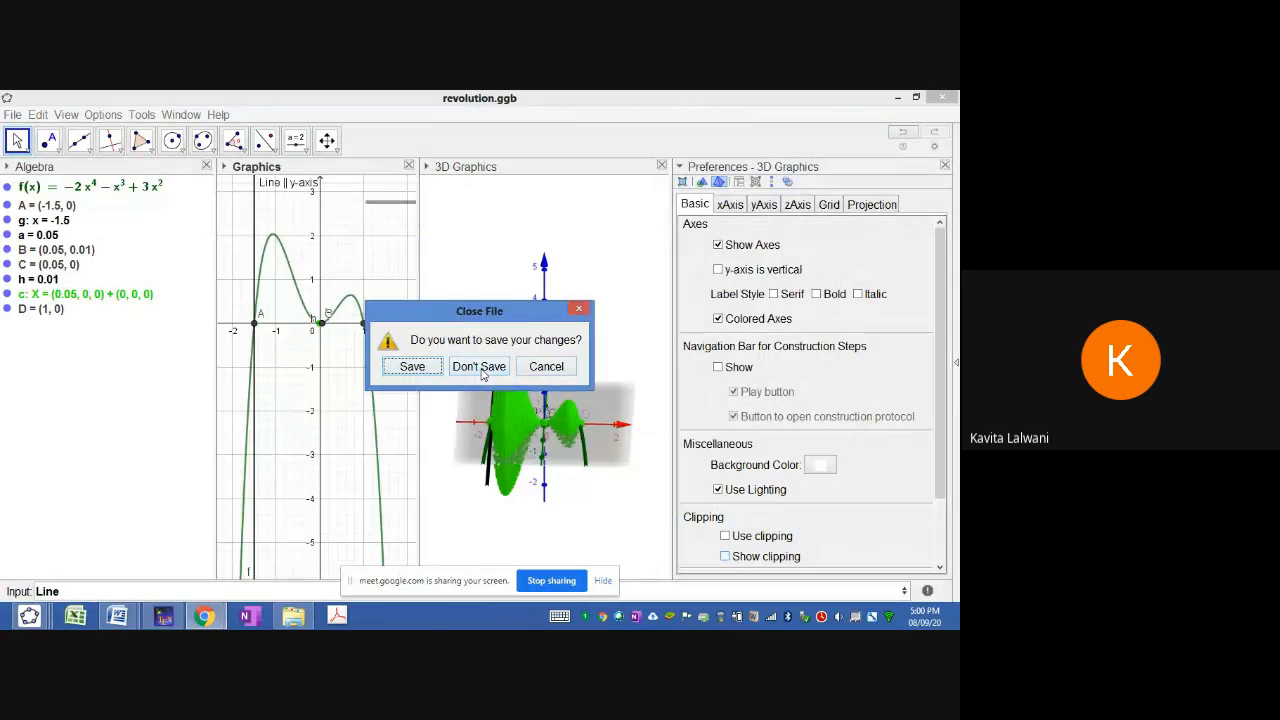
{"action": "left_click", "coordinate": [479, 366]}
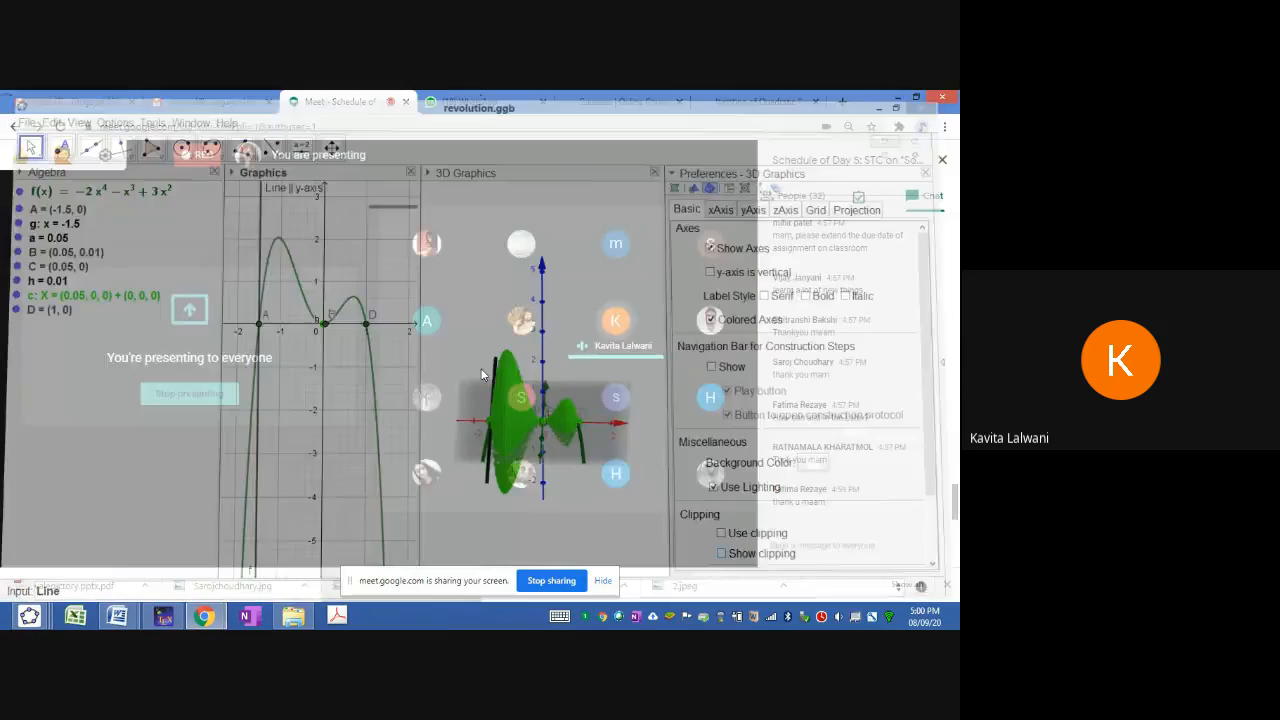
Step: Request closing of all GeoGebra windows and discard the changes in Solution2ODE.ggb
{"action": "right_click", "coordinate": [29, 615]}
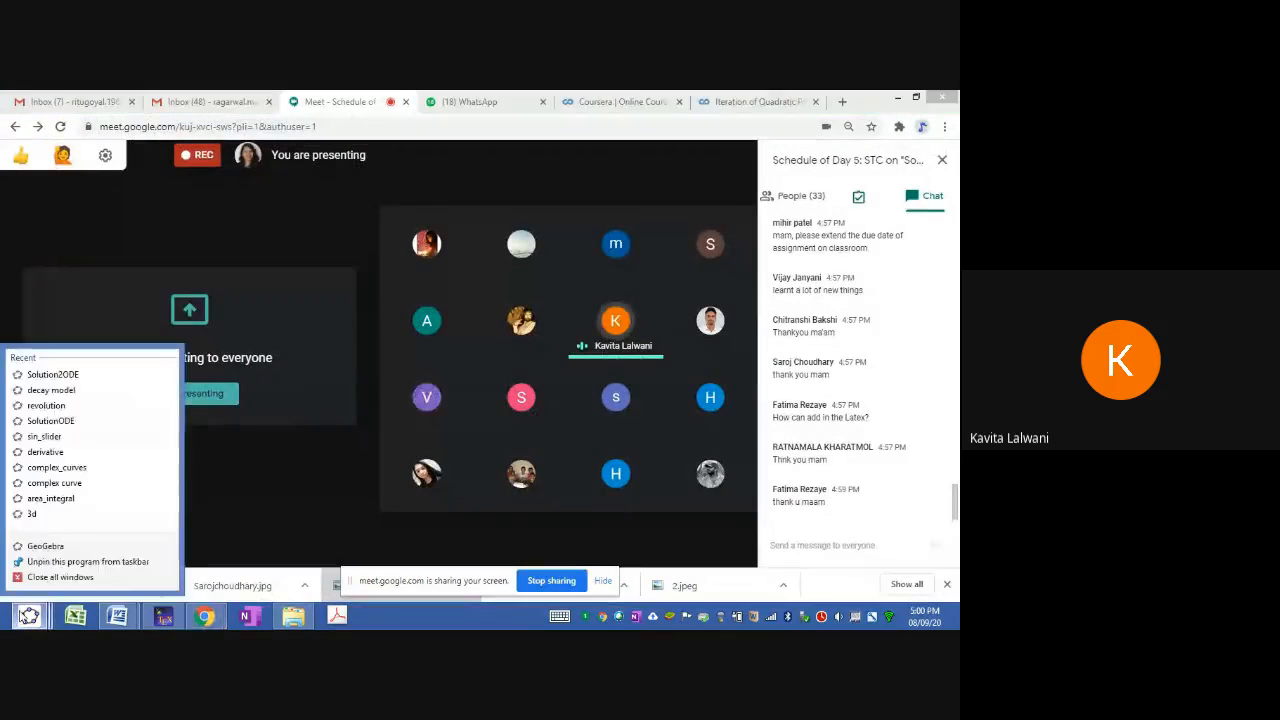
{"action": "left_click", "coordinate": [35, 579]}
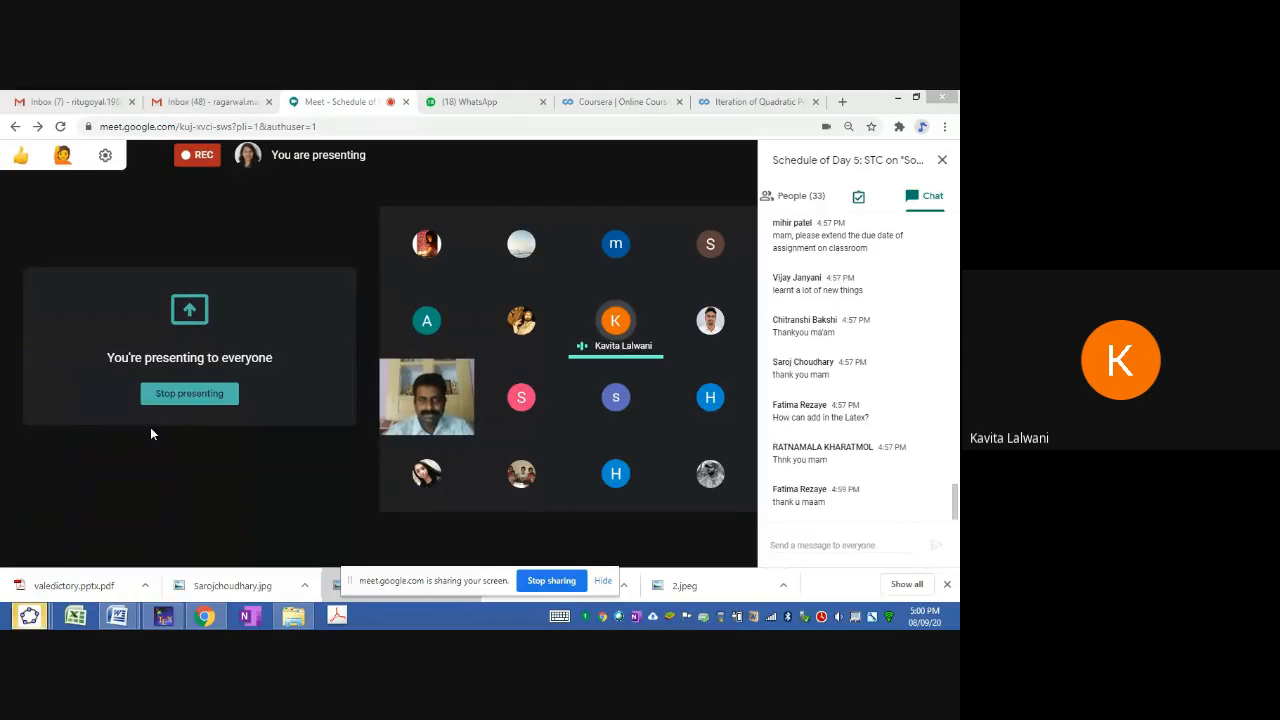
{"action": "mouse_move", "coordinate": [30, 615]}
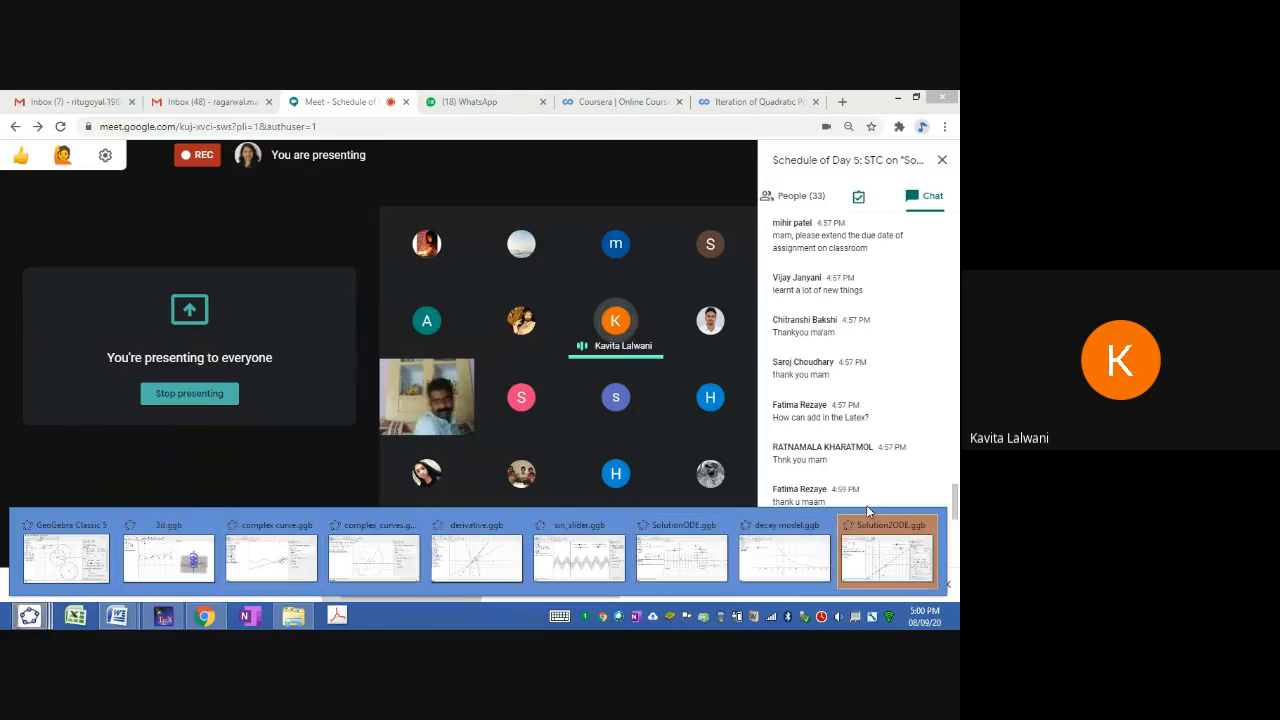
{"action": "left_click", "coordinate": [884, 566]}
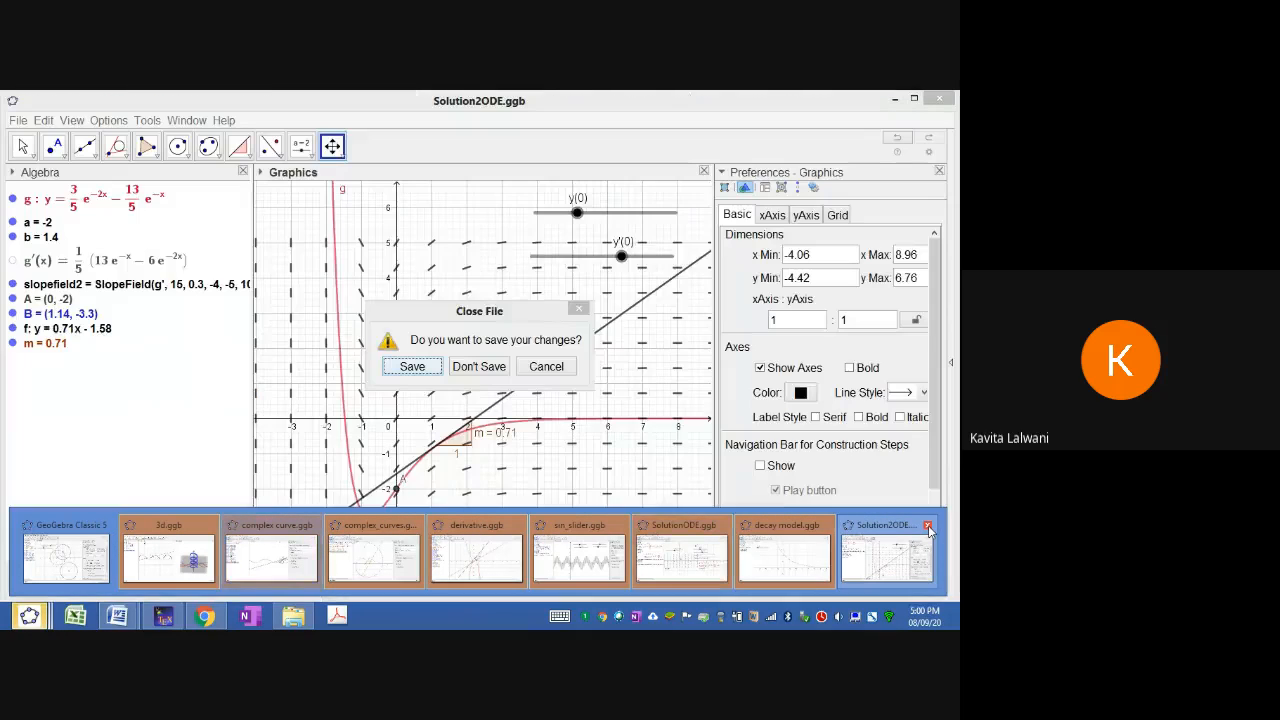
{"action": "left_click", "coordinate": [478, 368]}
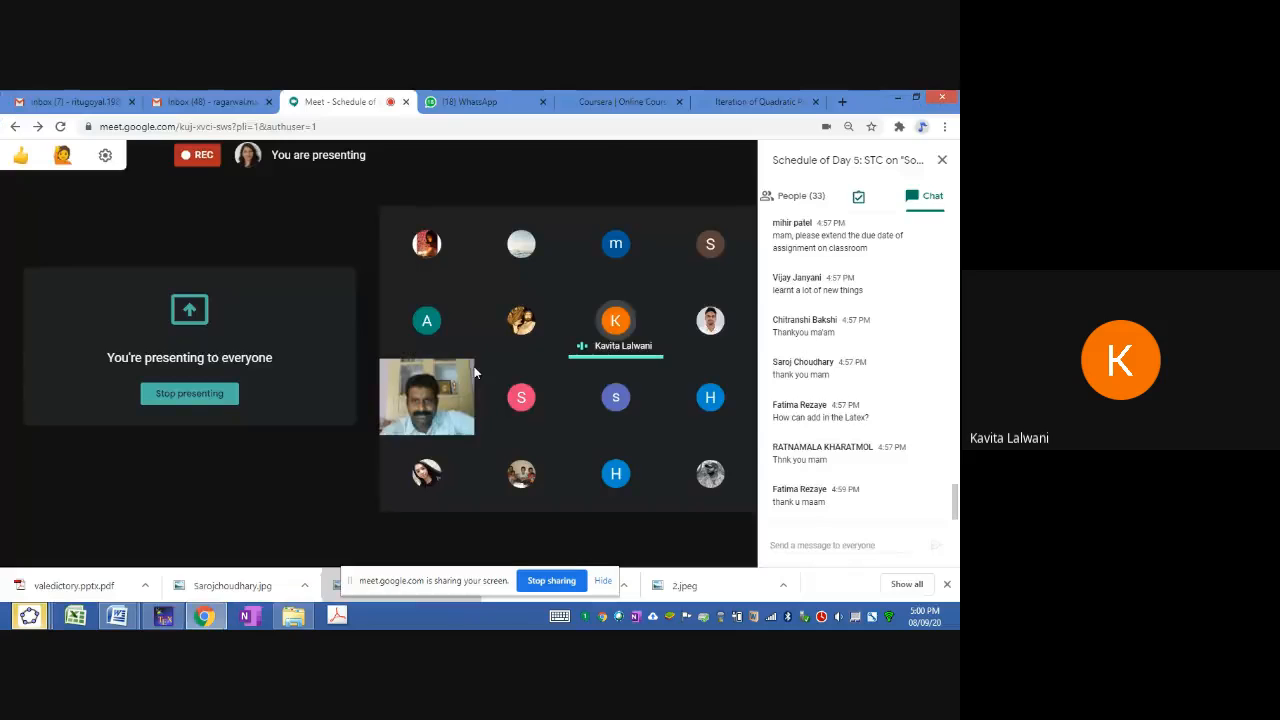
Step: Close decay model.ggb and SolutionODE.ggb without saving their changes
{"action": "left_click", "coordinate": [29, 616]}
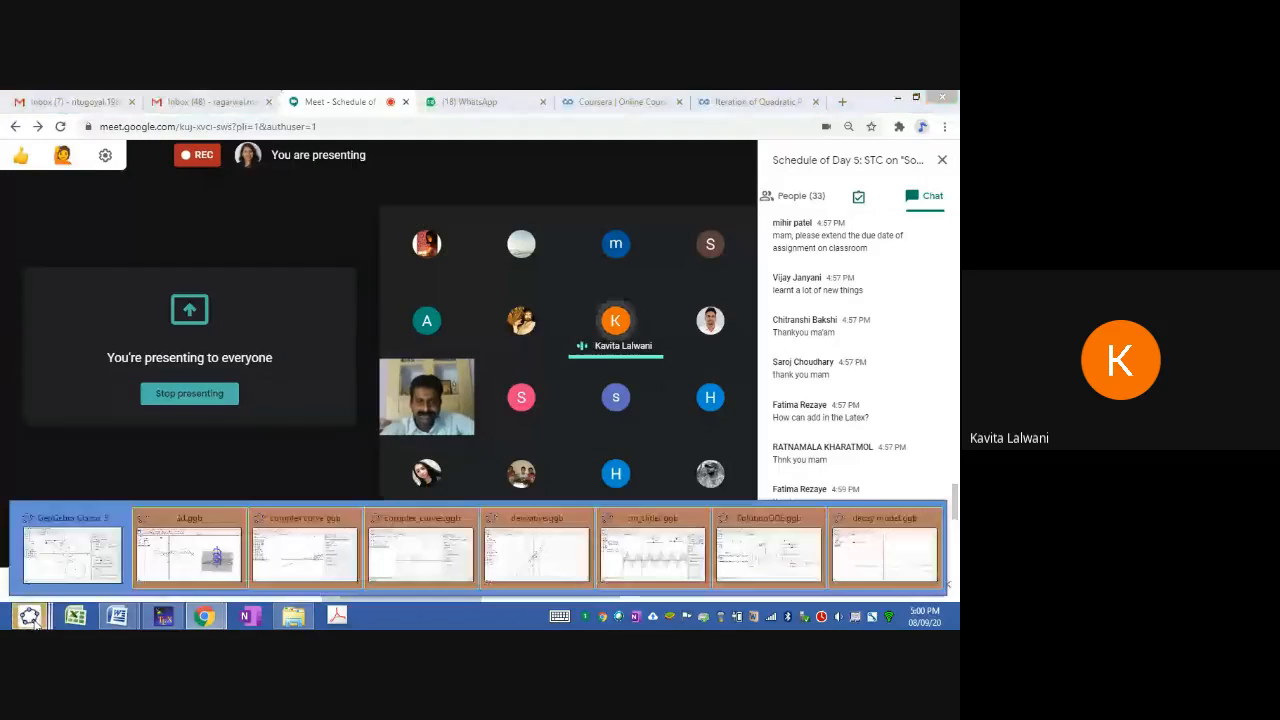
{"action": "left_click", "coordinate": [914, 529]}
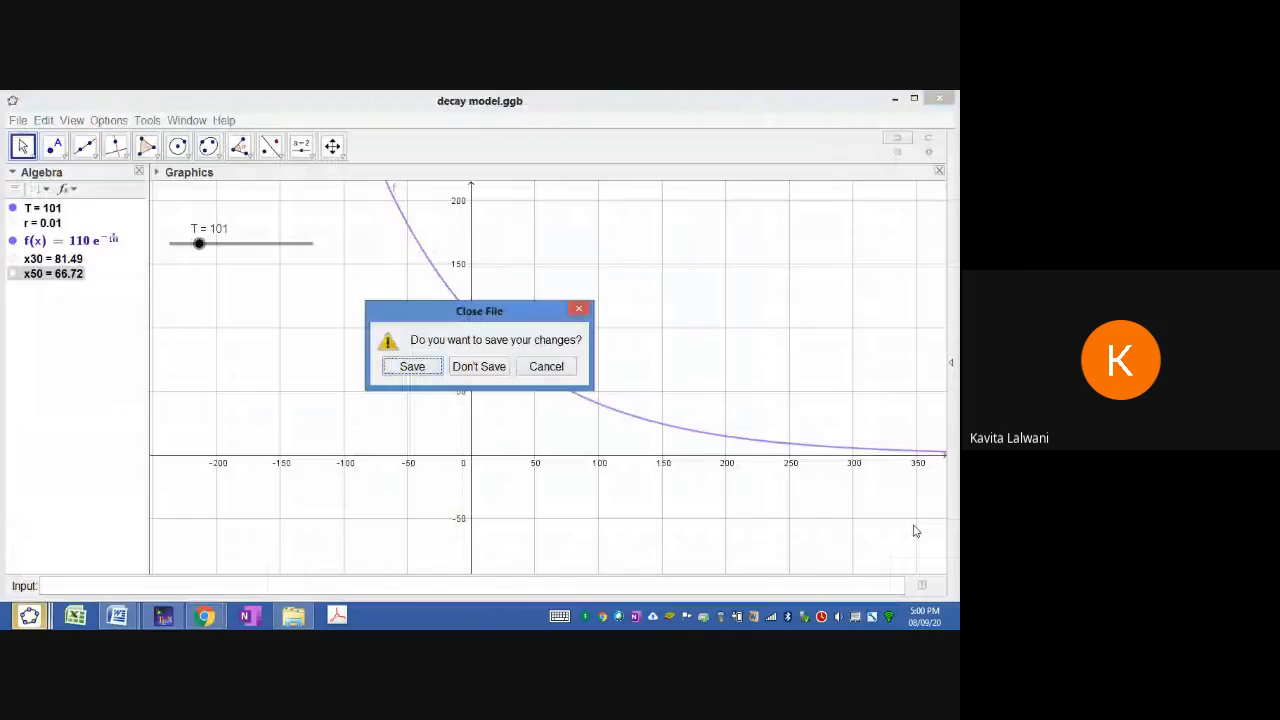
{"action": "left_click", "coordinate": [443, 367]}
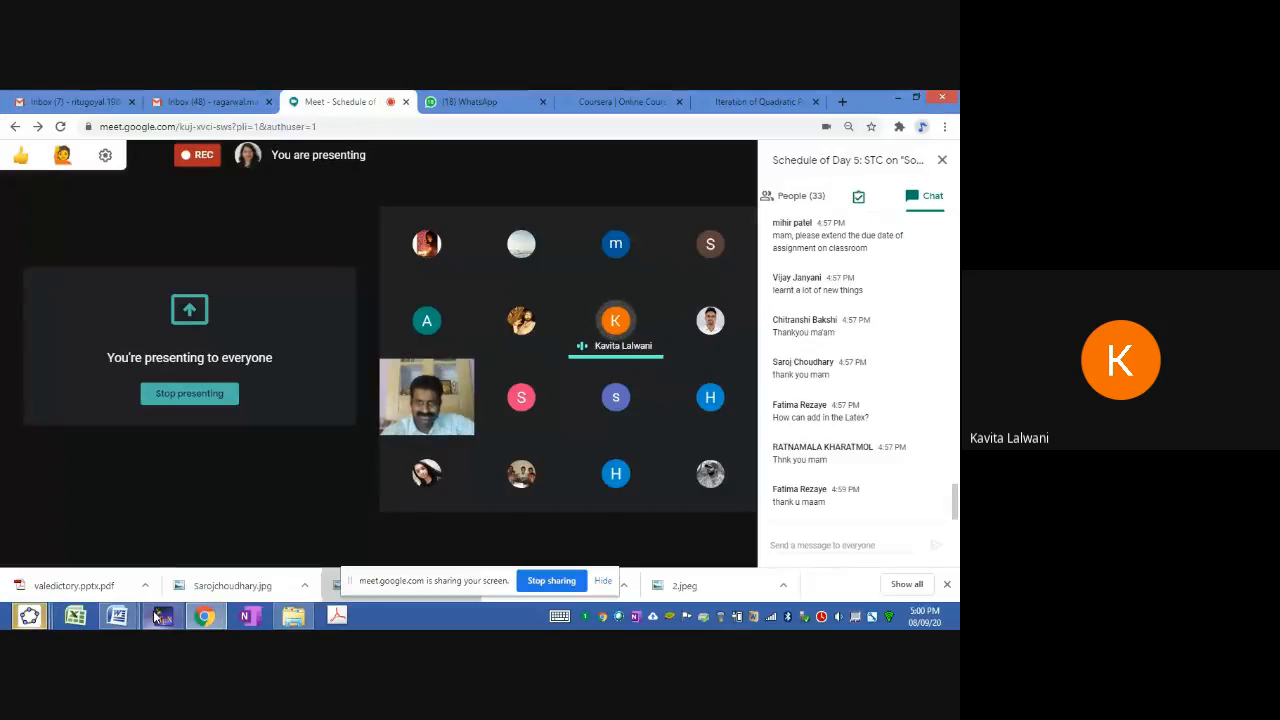
{"action": "left_click", "coordinate": [29, 616]}
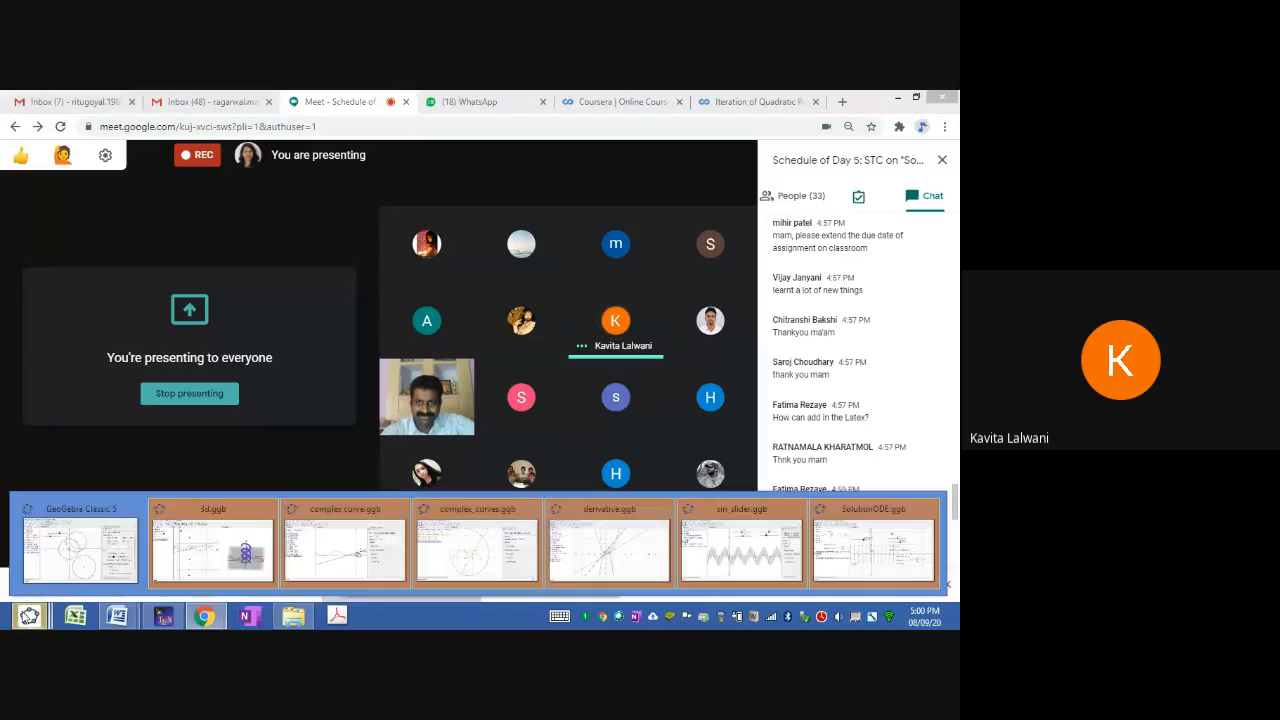
{"action": "left_click", "coordinate": [824, 544]}
{"action": "left_click", "coordinate": [478, 366]}
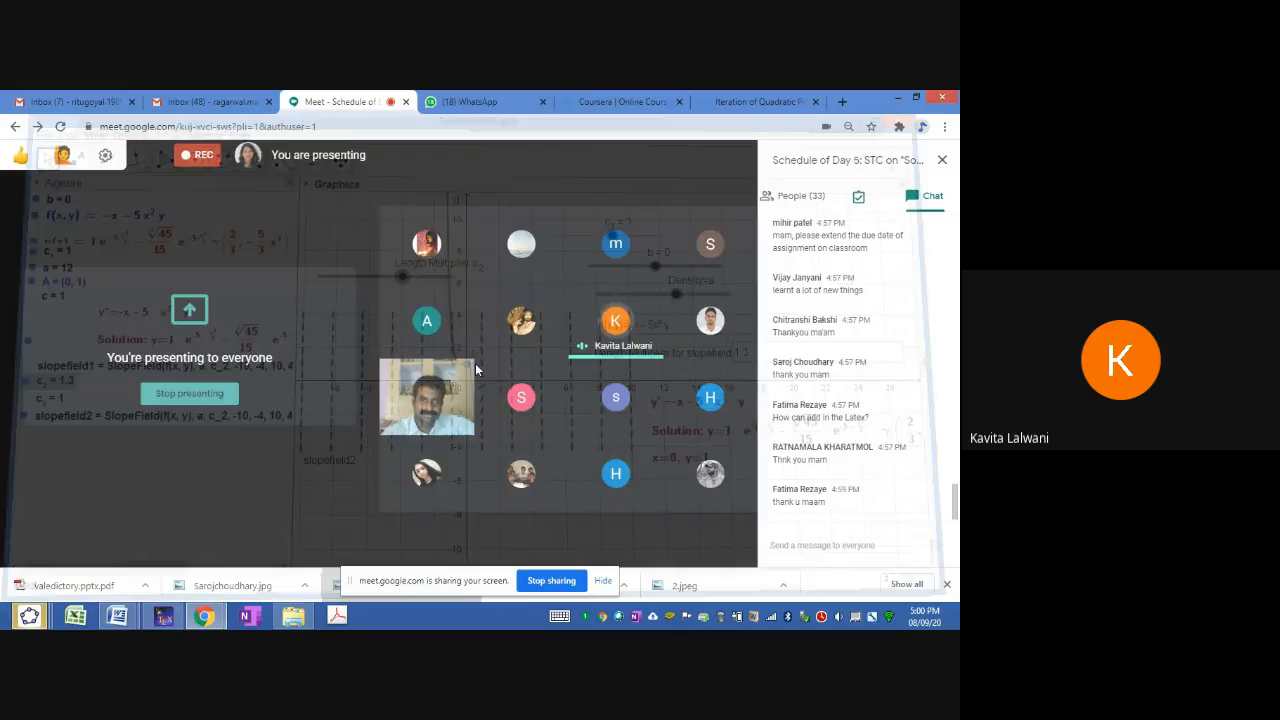
Step: Close sin_slider.ggb and derivative.ggb without saving their changes
{"action": "left_click", "coordinate": [29, 616]}
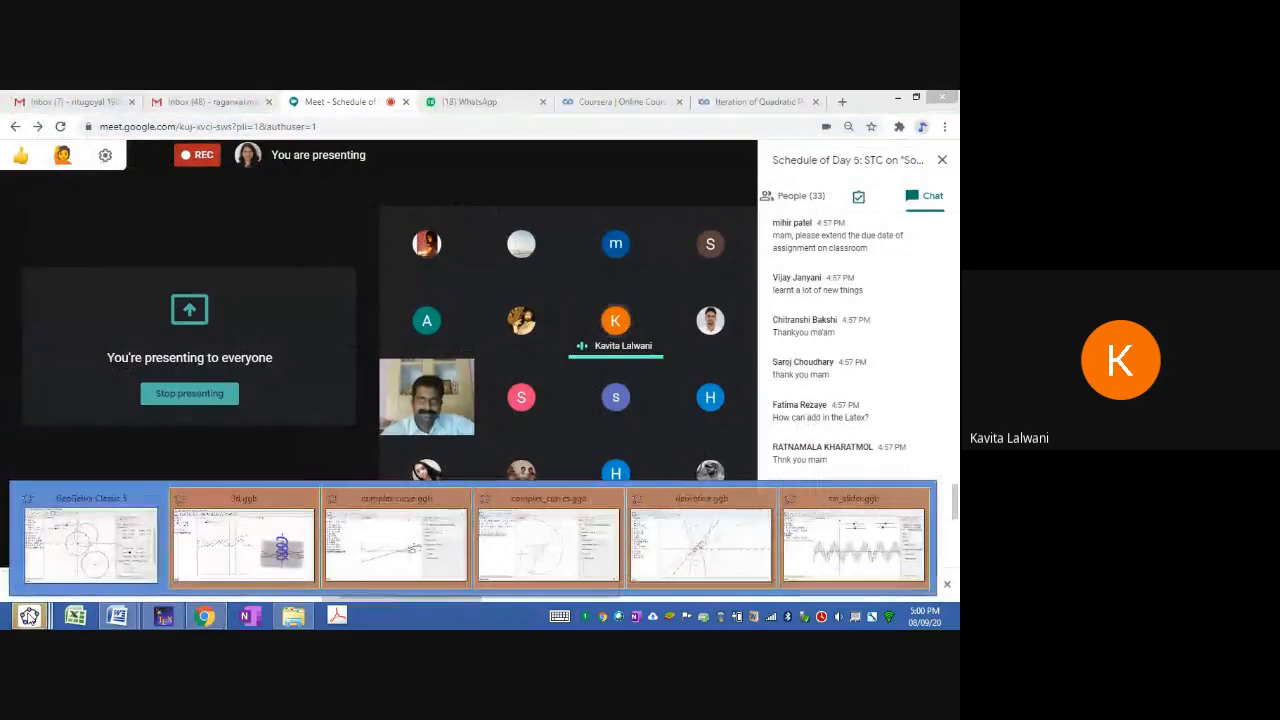
{"action": "left_click", "coordinate": [816, 530]}
{"action": "left_click", "coordinate": [488, 366]}
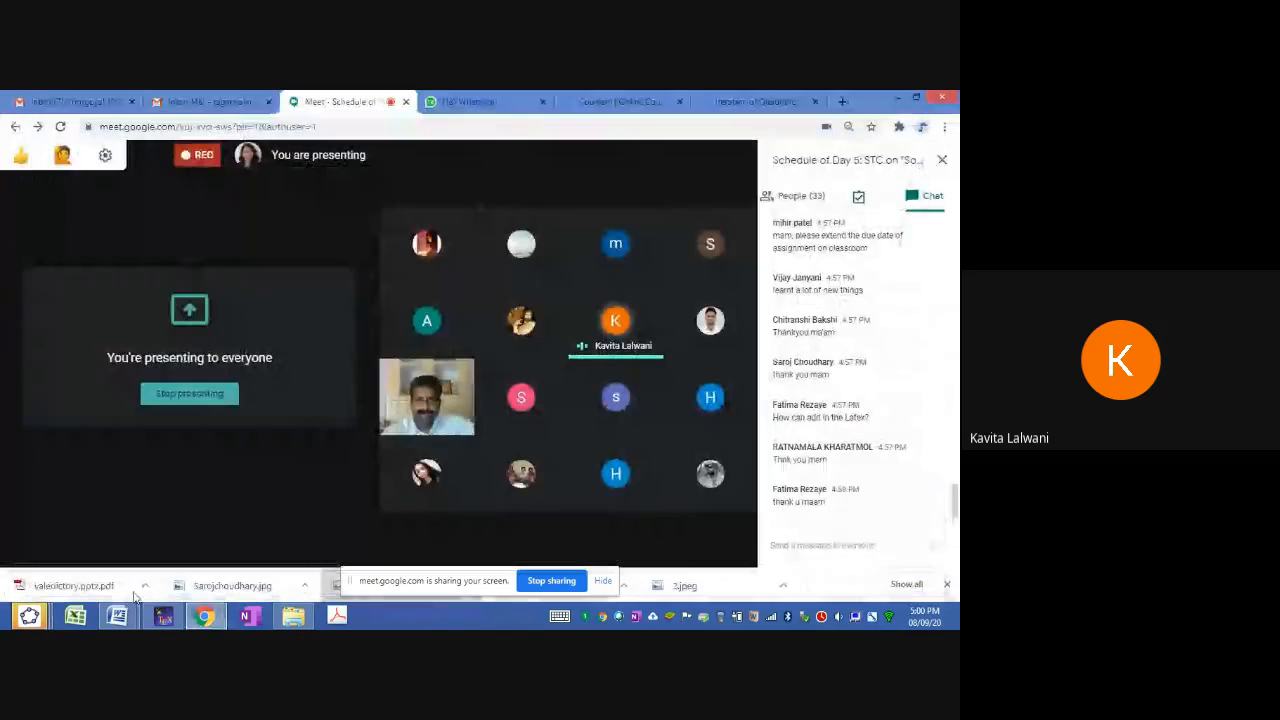
{"action": "left_click", "coordinate": [29, 616]}
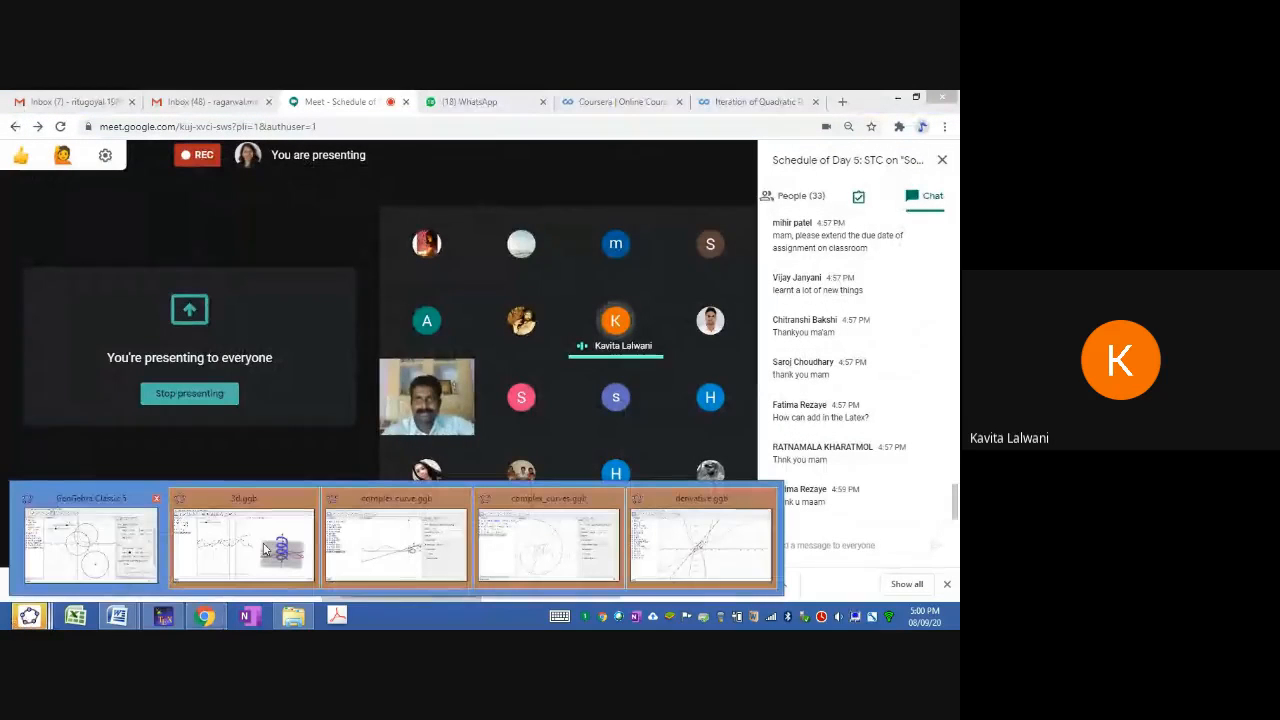
{"action": "left_click", "coordinate": [652, 510]}
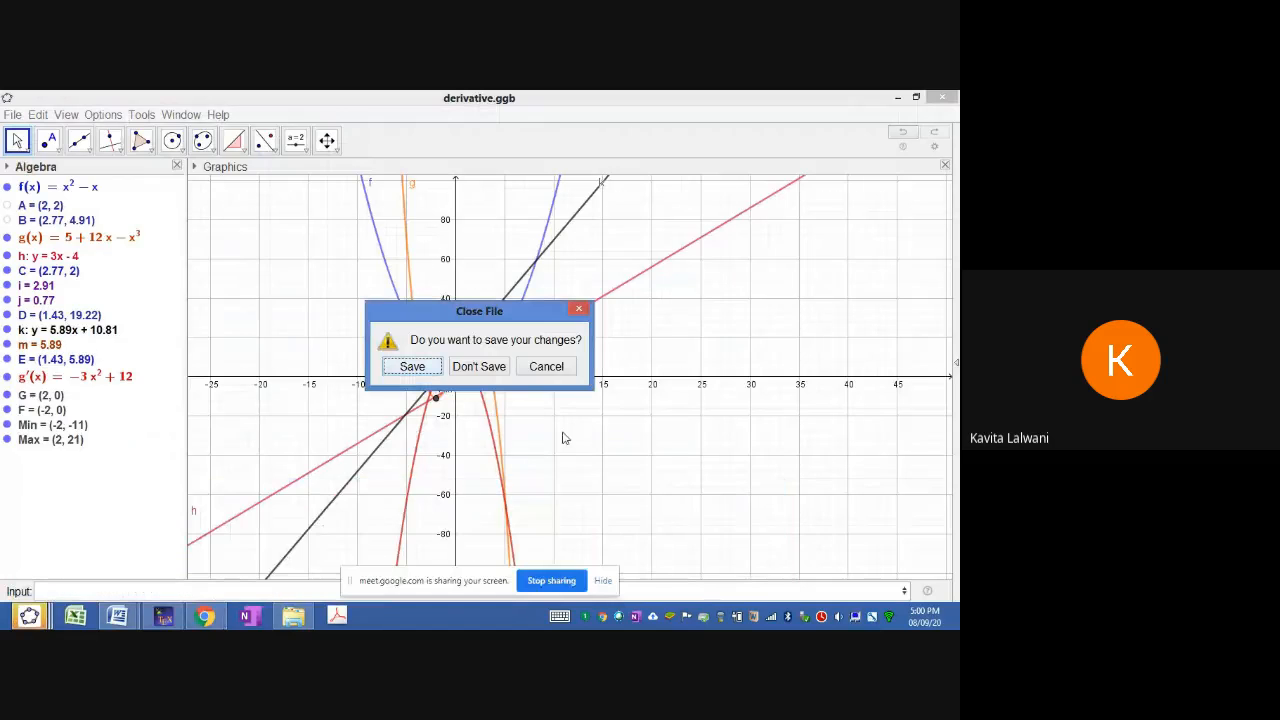
{"action": "left_click", "coordinate": [478, 366]}
Step: Close complex_curves.ggb without saving its changes
{"action": "left_click", "coordinate": [29, 616]}
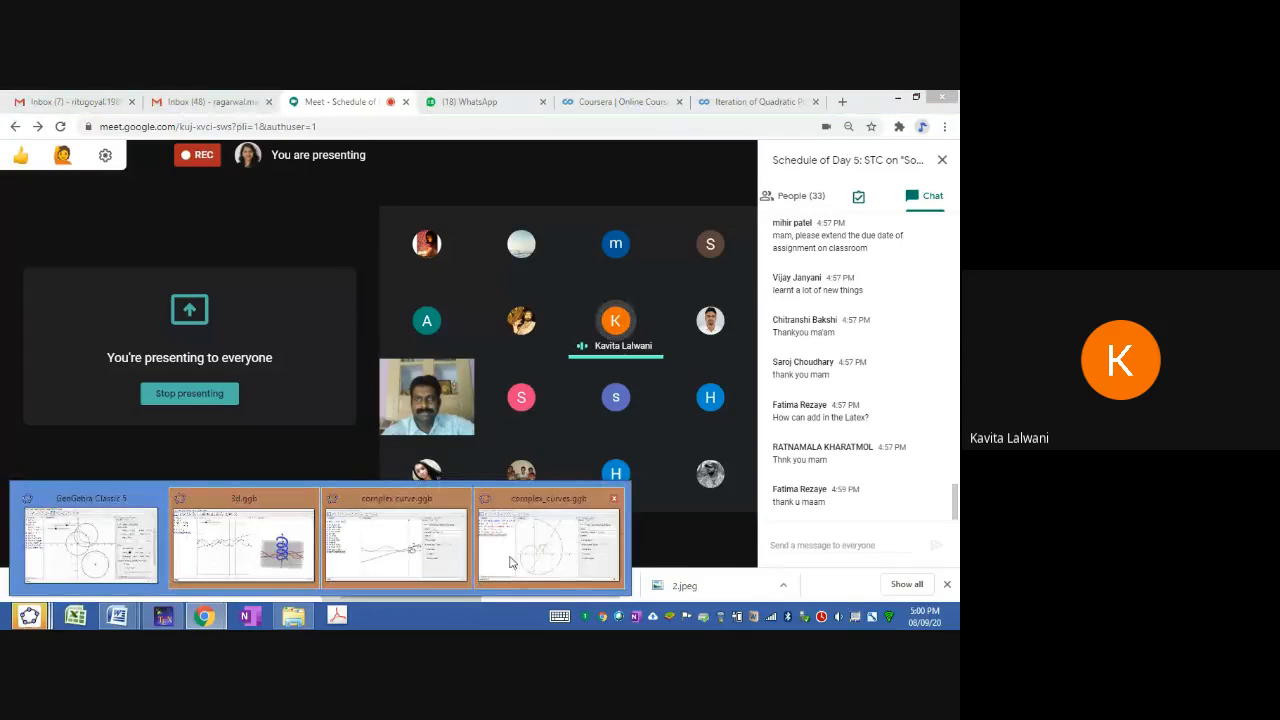
{"action": "left_click", "coordinate": [510, 560]}
{"action": "left_click", "coordinate": [483, 366]}
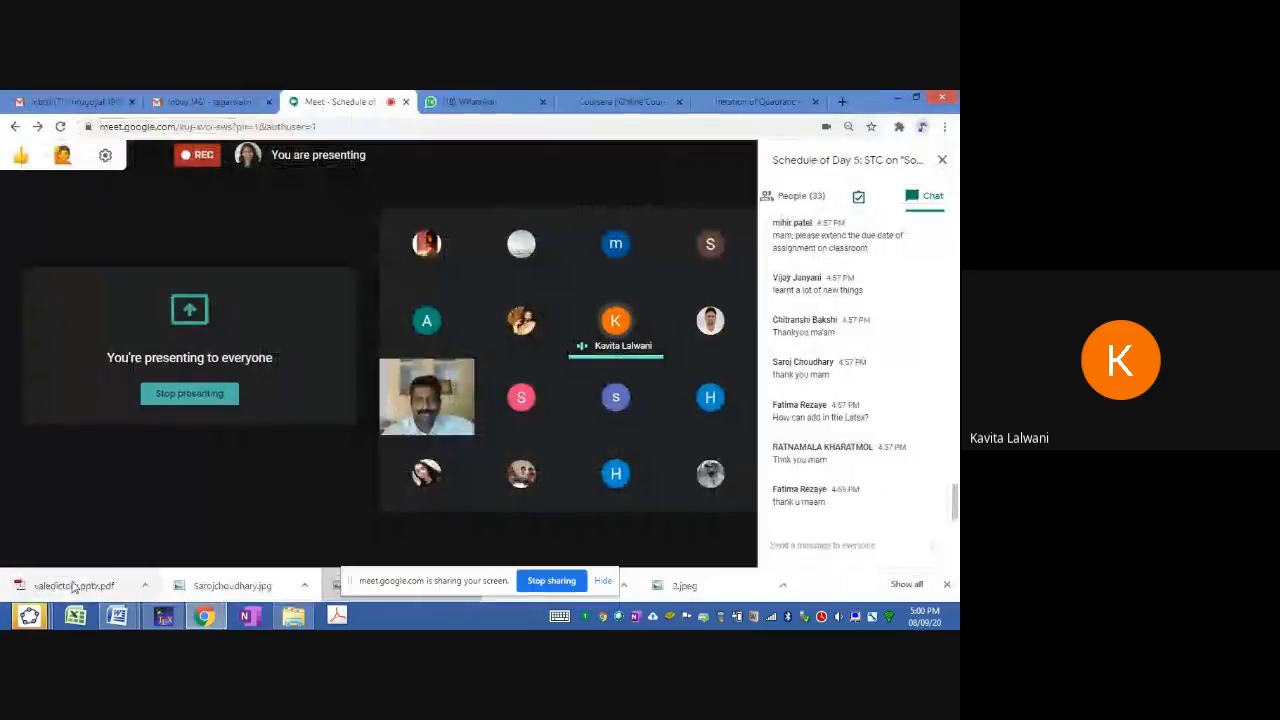
Step: Close complex curve.ggb and 3d.ggb without saving their changes
{"action": "left_click", "coordinate": [25, 620]}
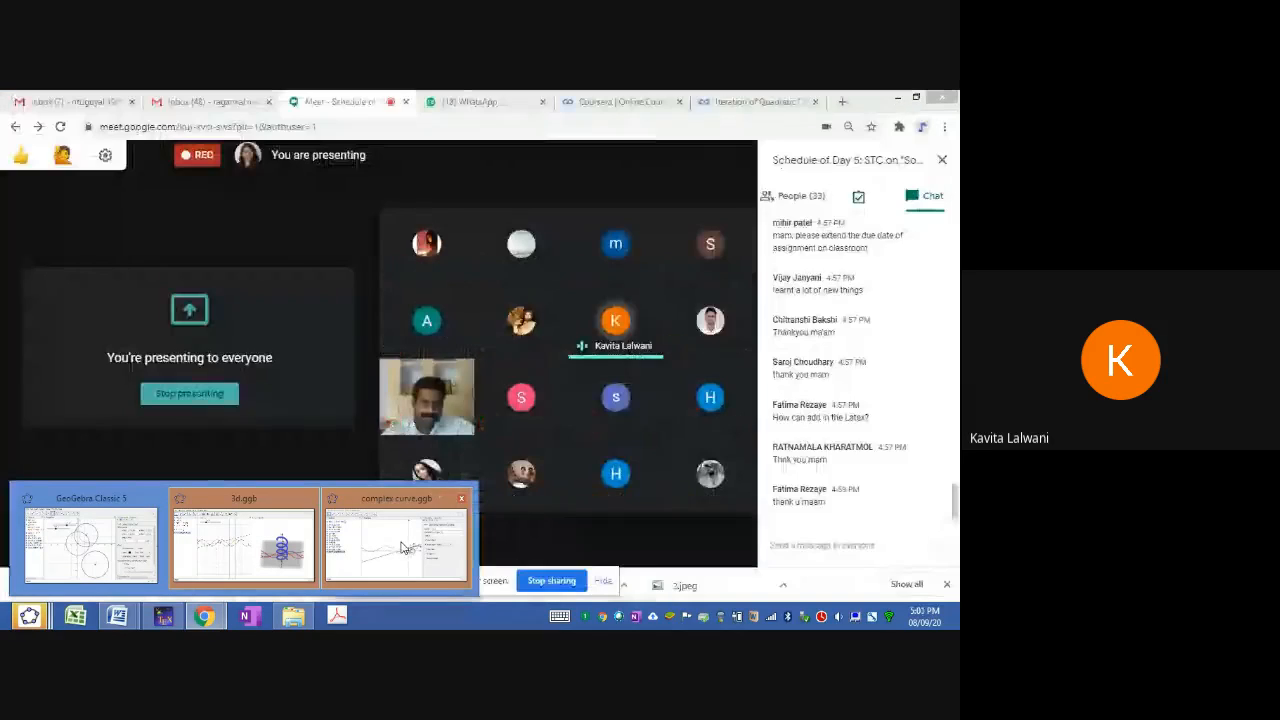
{"action": "left_click", "coordinate": [398, 540]}
{"action": "left_click", "coordinate": [489, 367]}
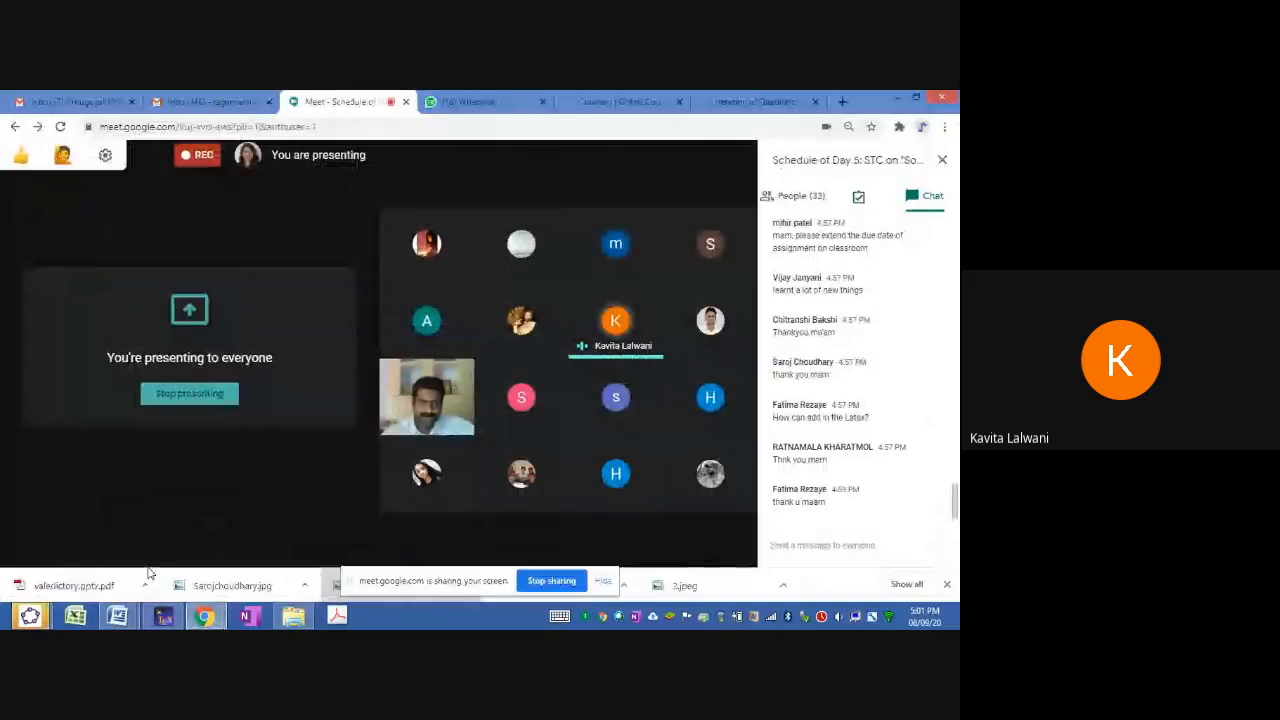
{"action": "left_click", "coordinate": [40, 613]}
{"action": "left_click", "coordinate": [243, 540]}
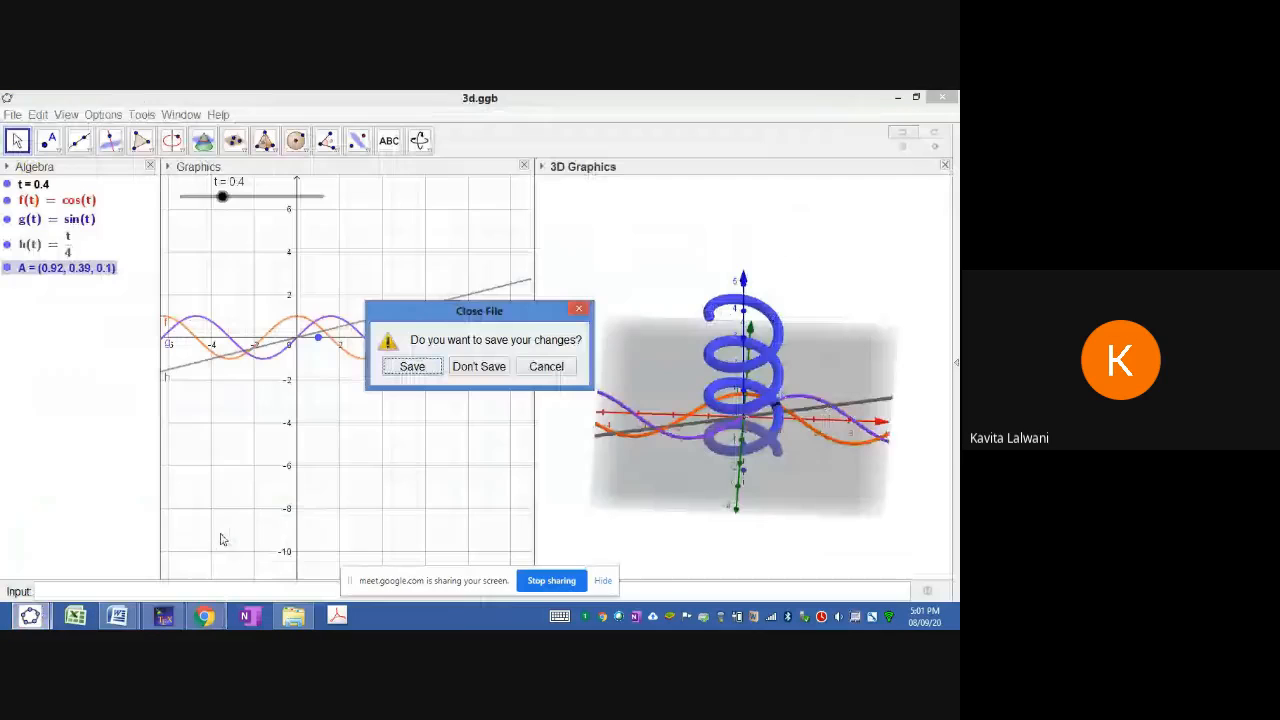
{"action": "left_click", "coordinate": [478, 367]}
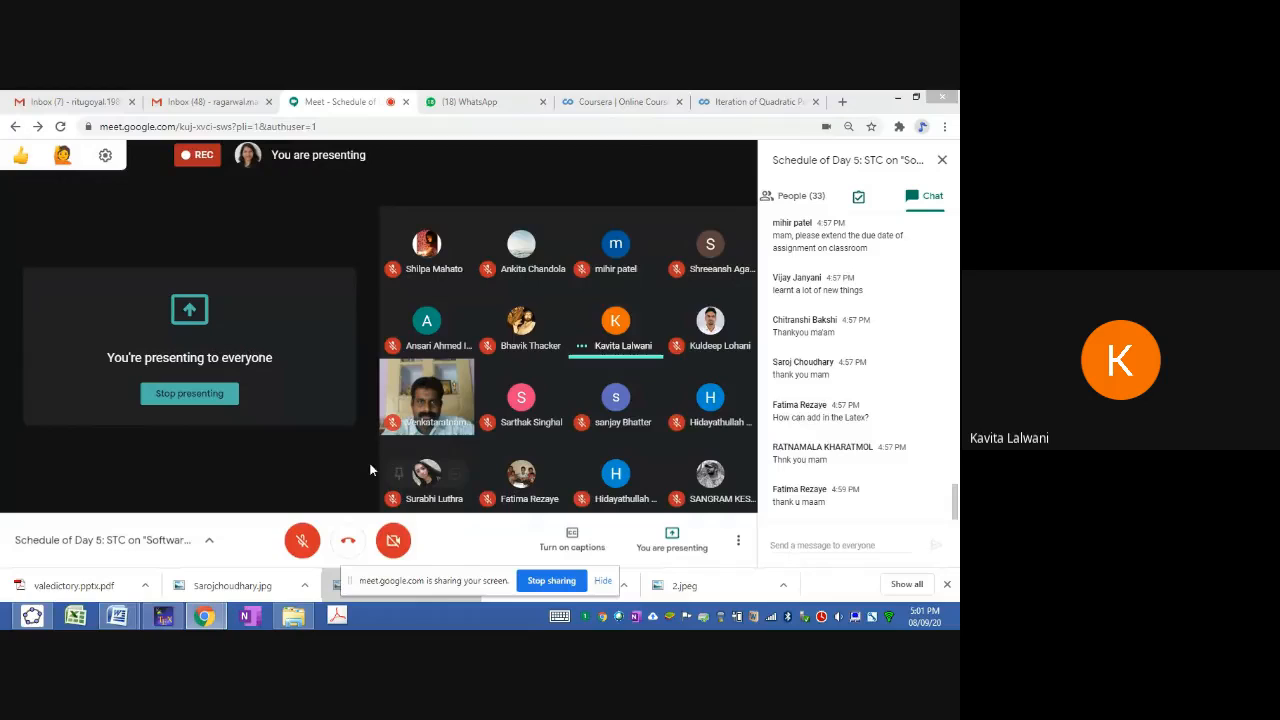
Step: Close the remaining untitled GeoGebra window without saving and stop presenting the screen in the meeting
{"action": "left_click", "coordinate": [38, 615]}
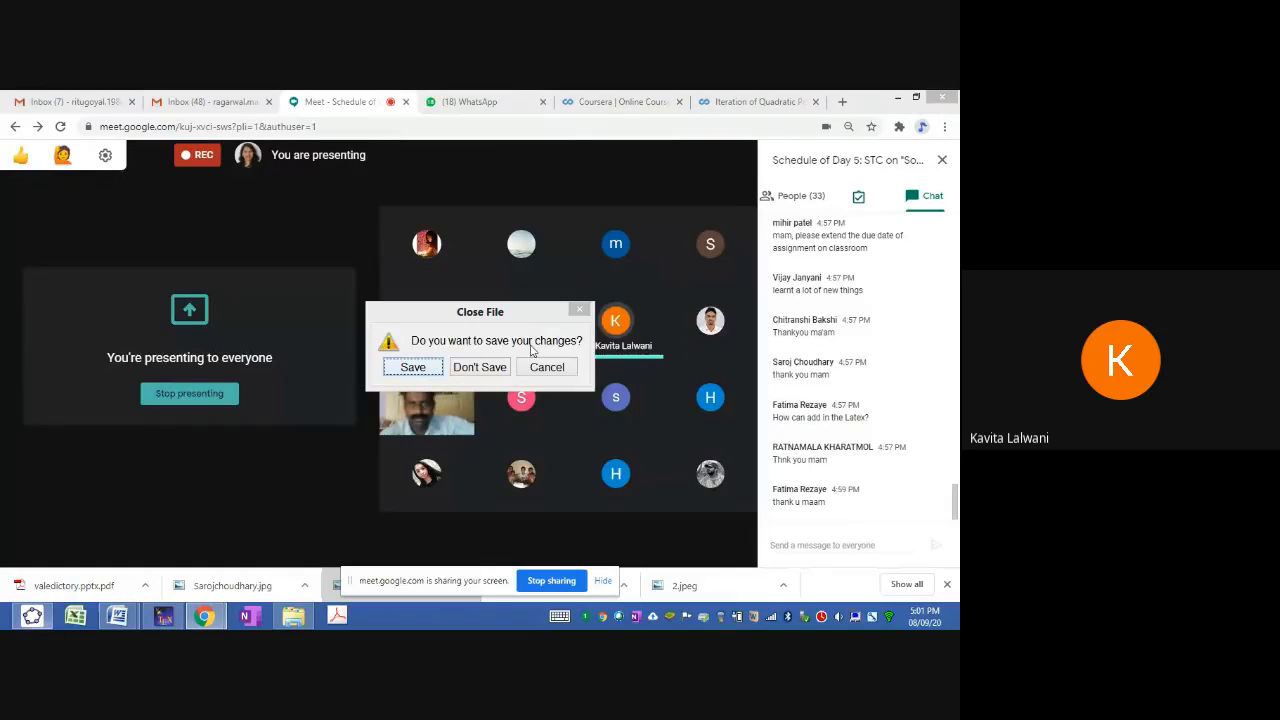
{"action": "left_click", "coordinate": [490, 367]}
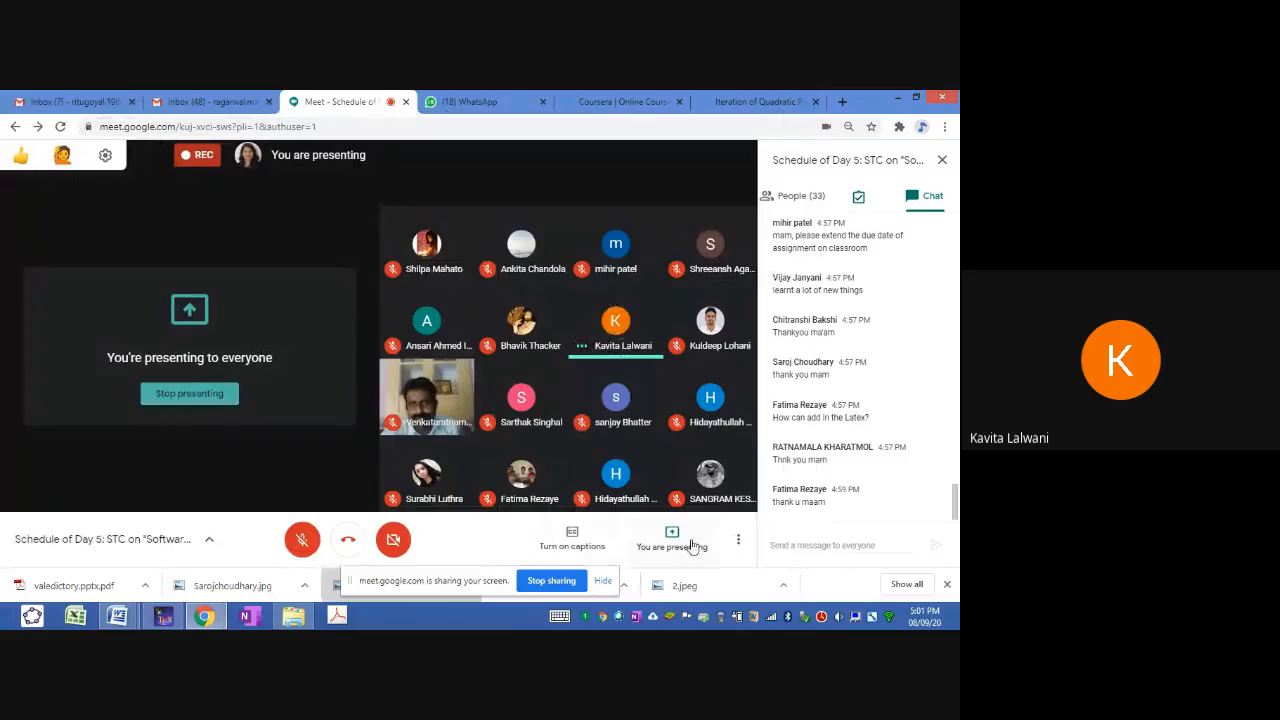
{"action": "left_click", "coordinate": [205, 404]}
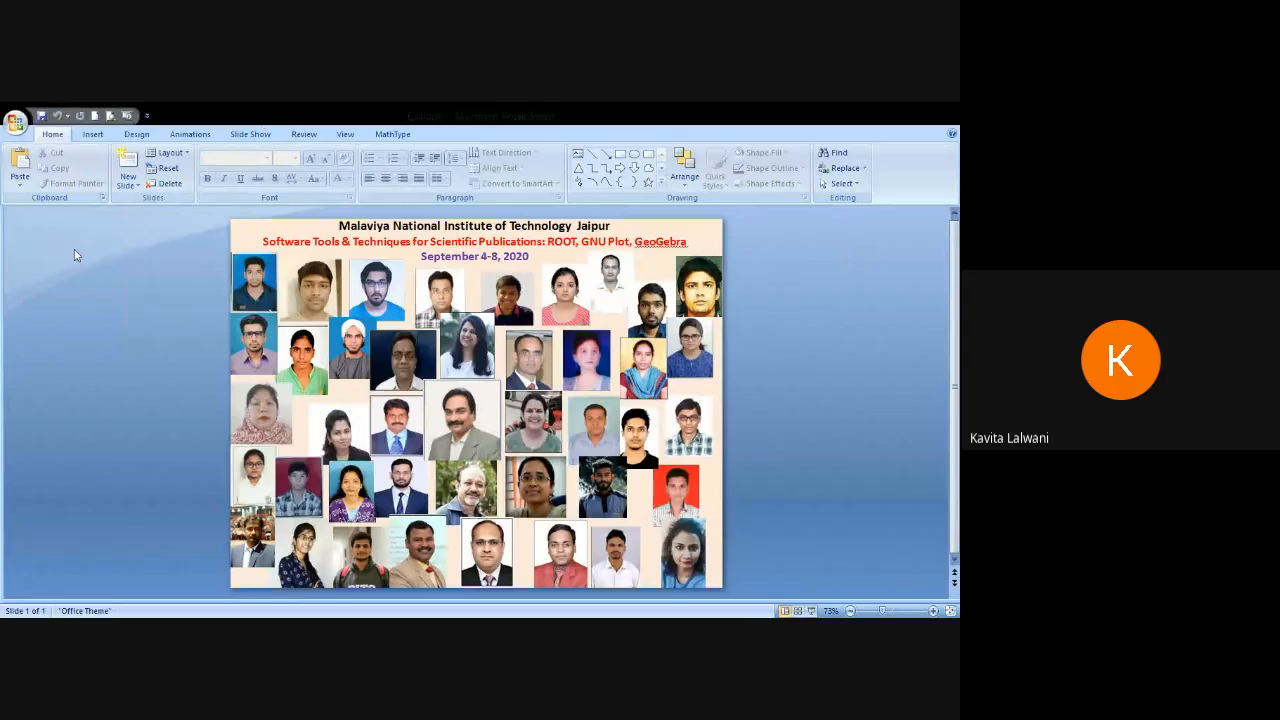
{"action": "left_click", "coordinate": [15, 122]}
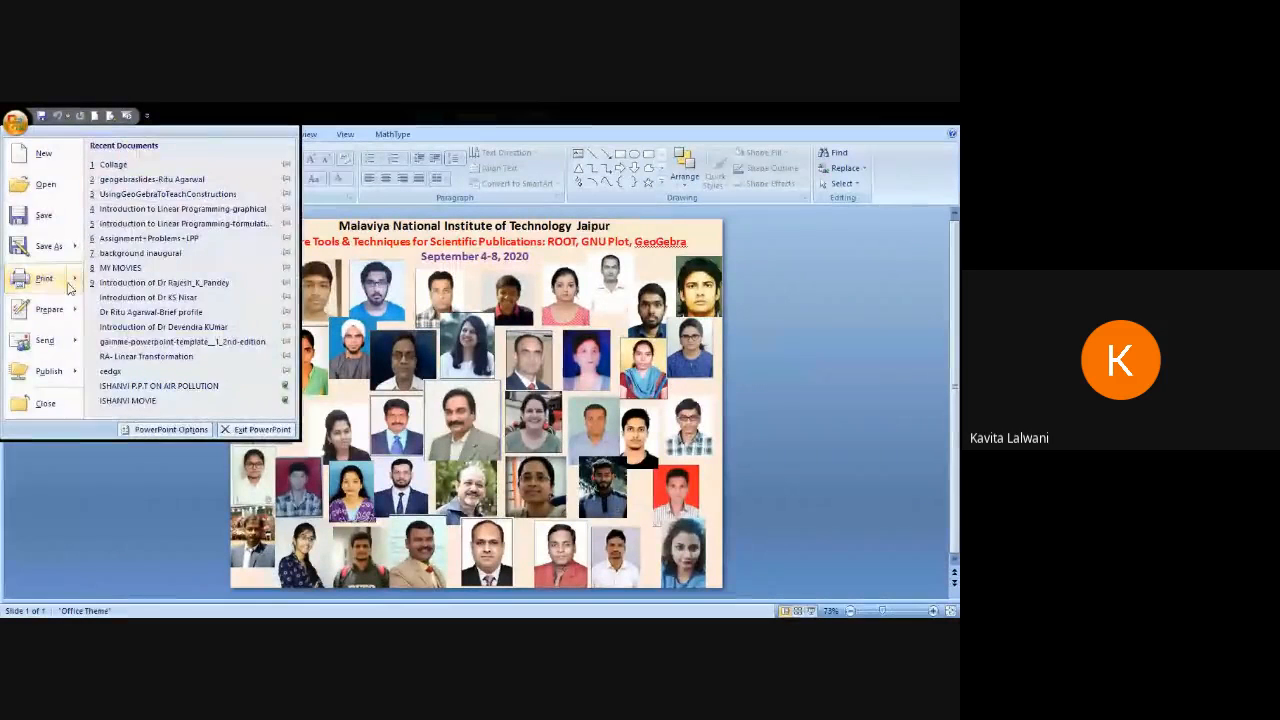
{"action": "mouse_move", "coordinate": [74, 248]}
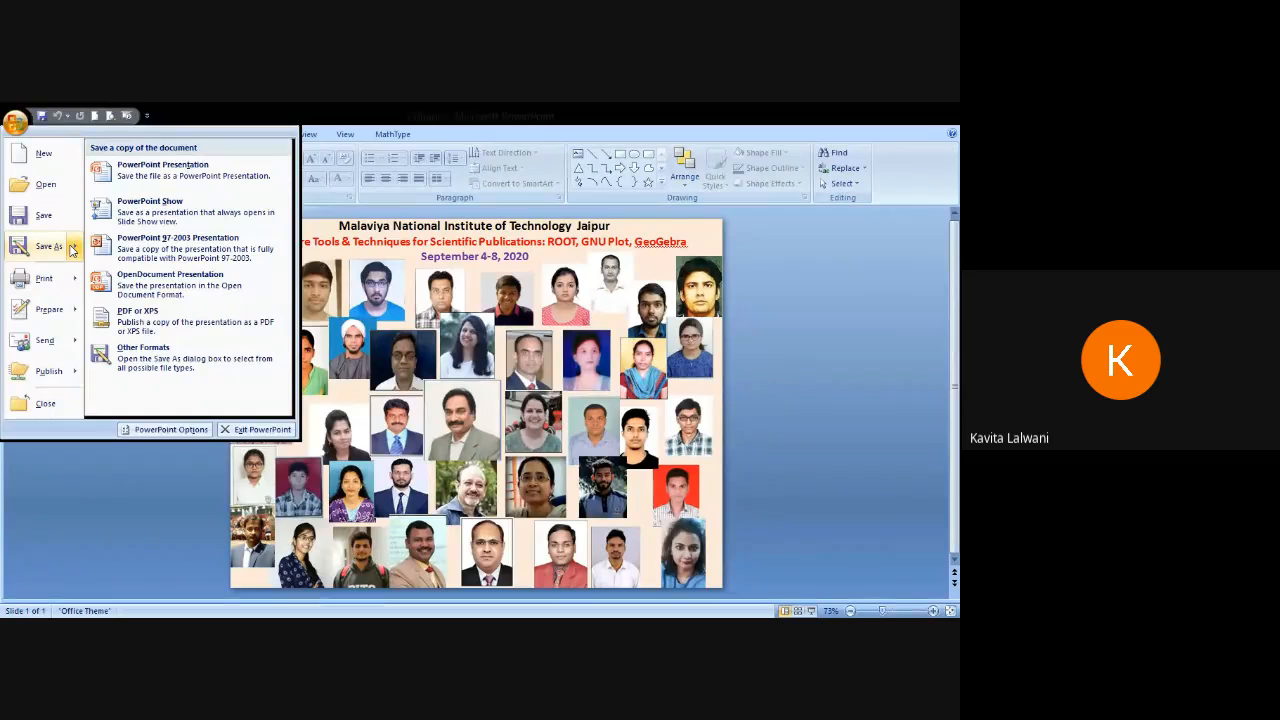
{"action": "left_click", "coordinate": [864, 395]}
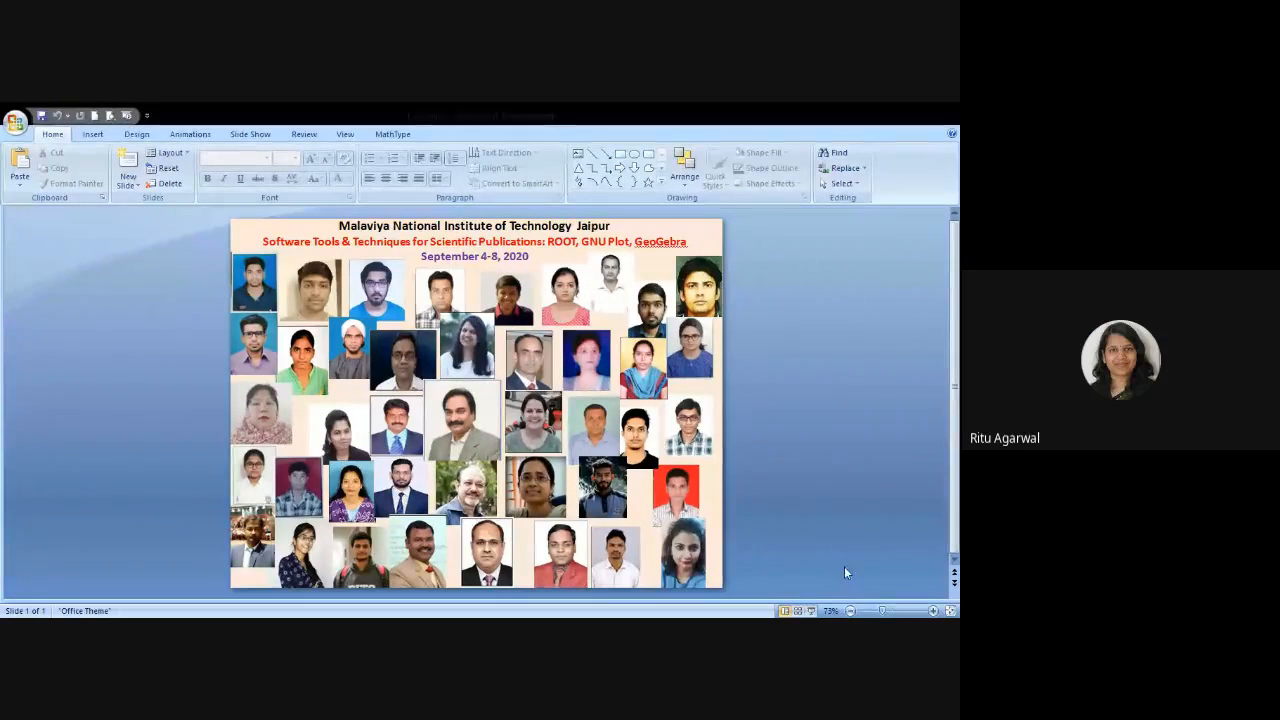
Step: Show the participants' photo collage slide as a full-screen slide show in PowerPoint and return to the editing view
{"action": "left_click", "coordinate": [812, 611]}
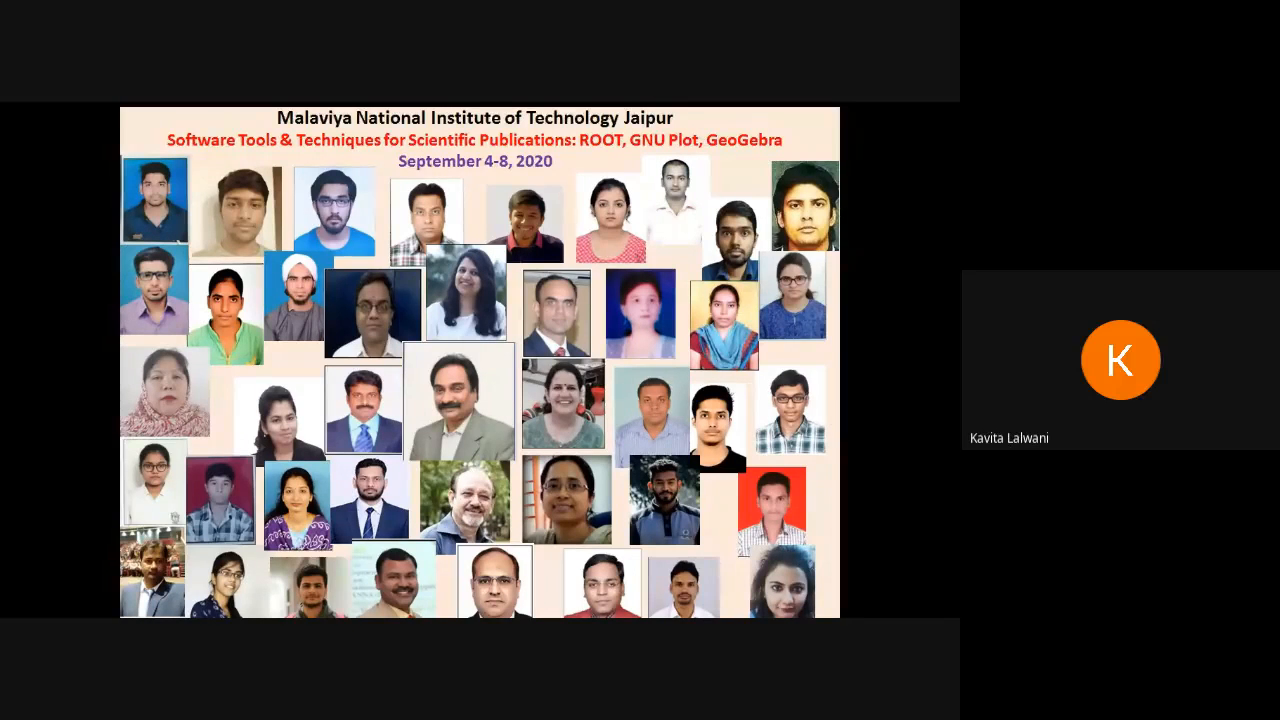
{"action": "key", "text": "Escape"}
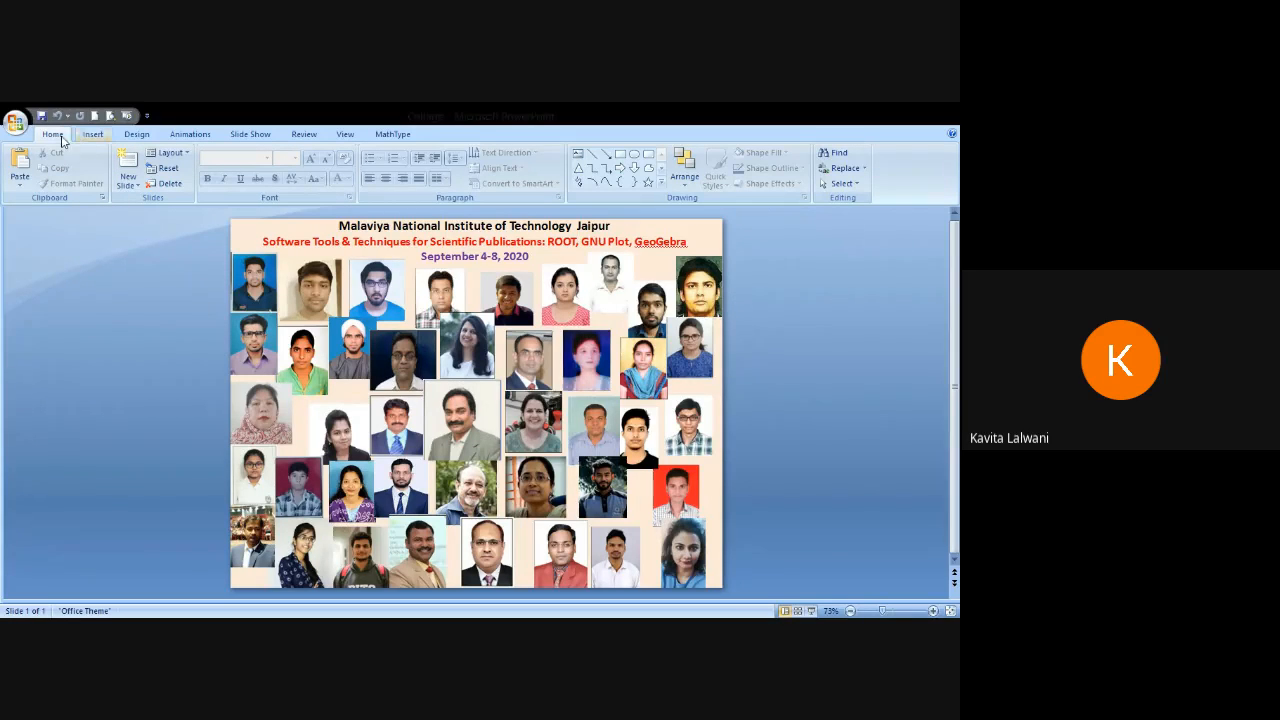
Step: Publish the collage presentation as a PDF named Collage on the Desktop with standard optimization, and close the presentation
{"action": "left_click", "coordinate": [25, 128]}
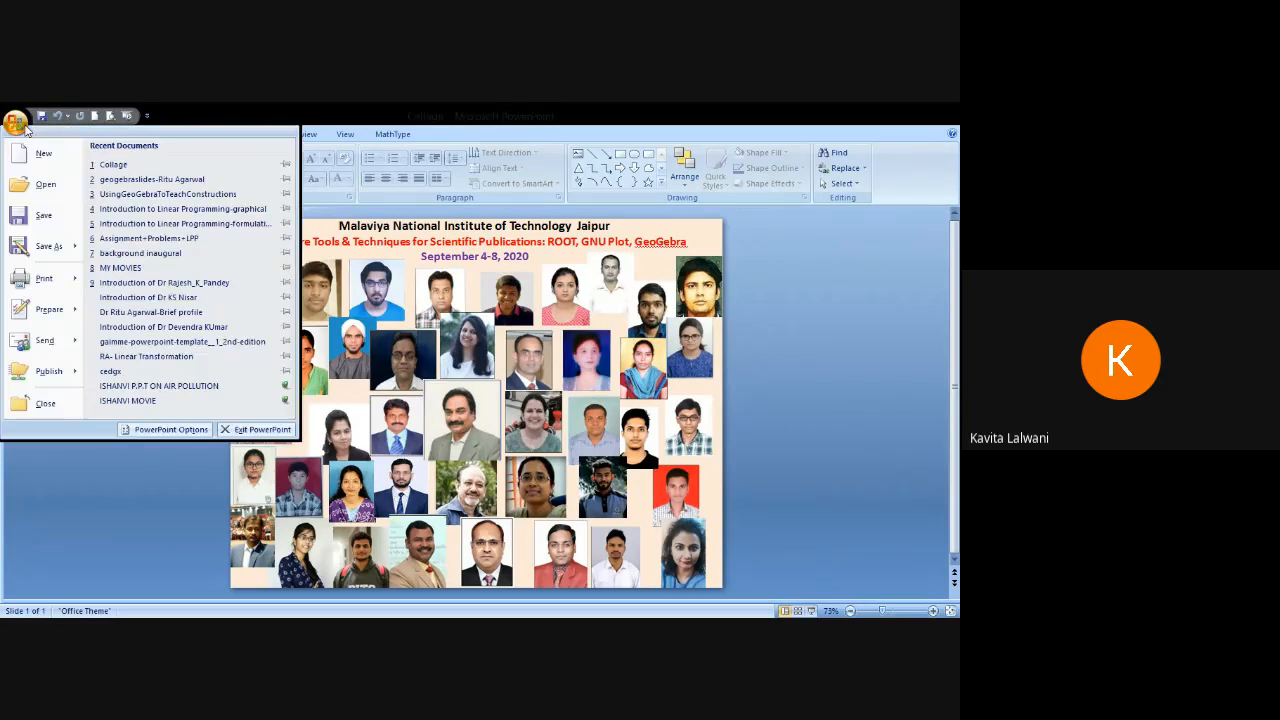
{"action": "mouse_move", "coordinate": [52, 250]}
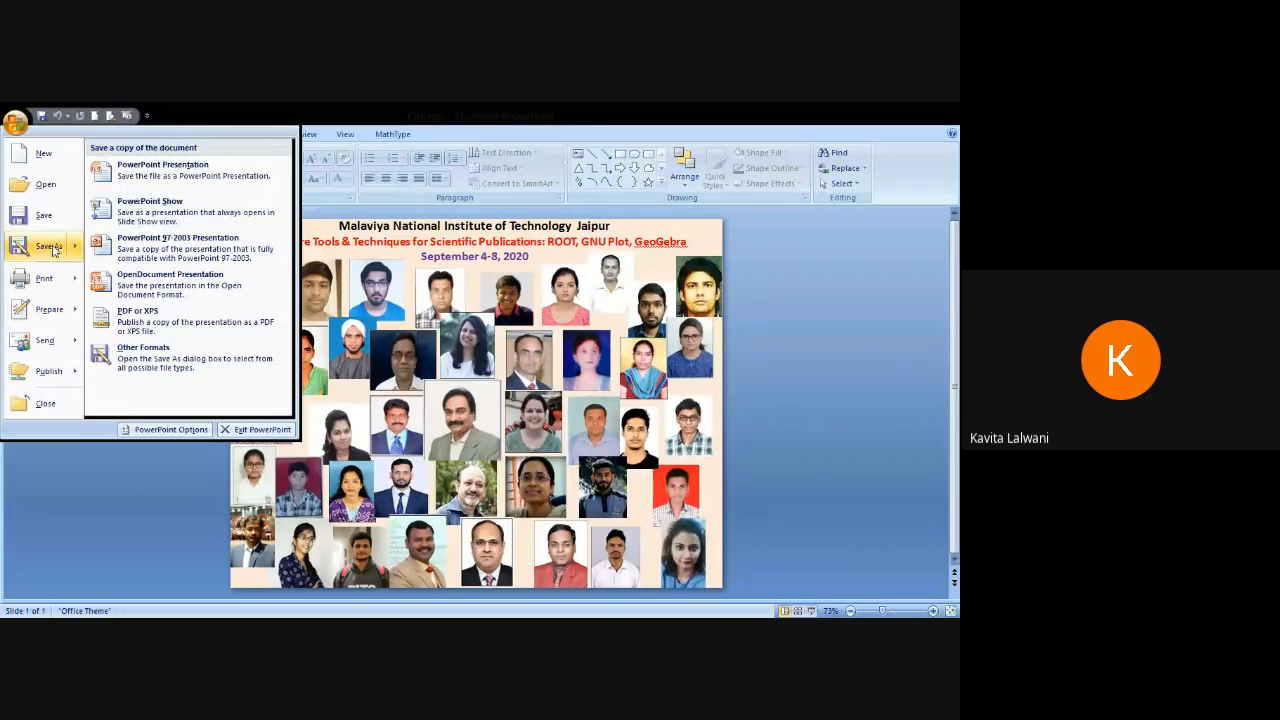
{"action": "left_click", "coordinate": [152, 318]}
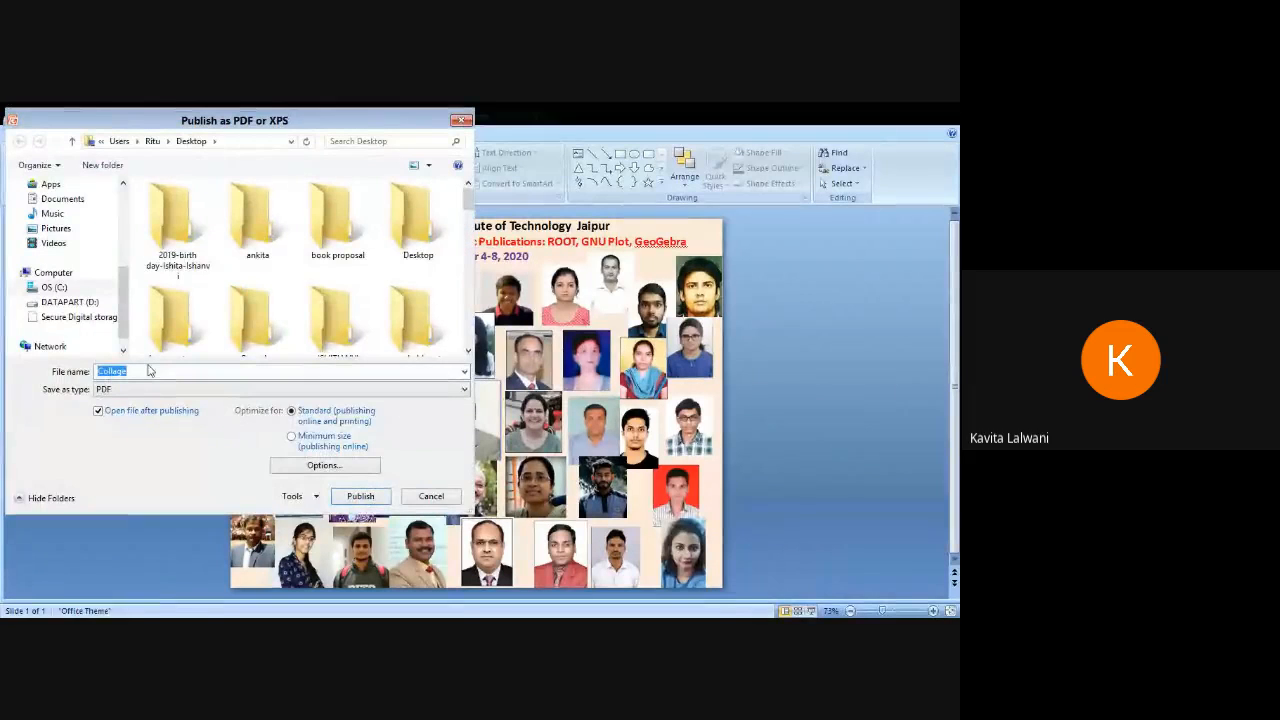
{"action": "left_click", "coordinate": [358, 497]}
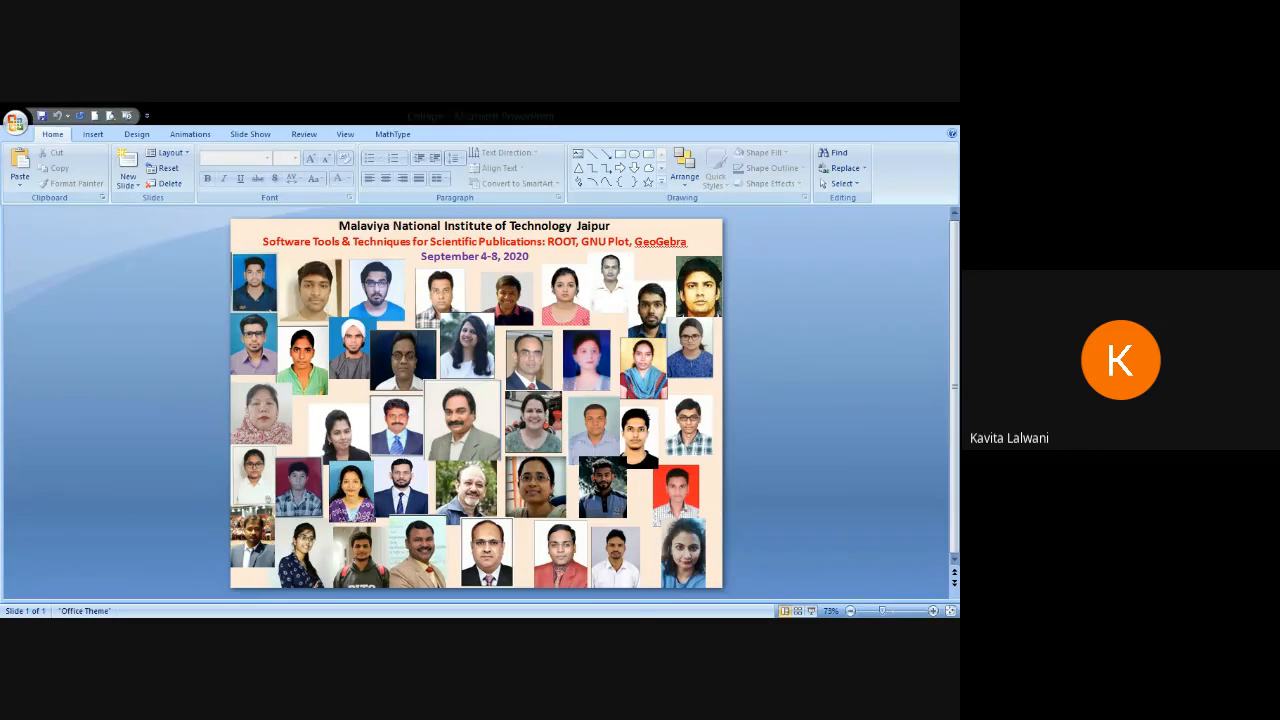
{"action": "left_click", "coordinate": [940, 116]}
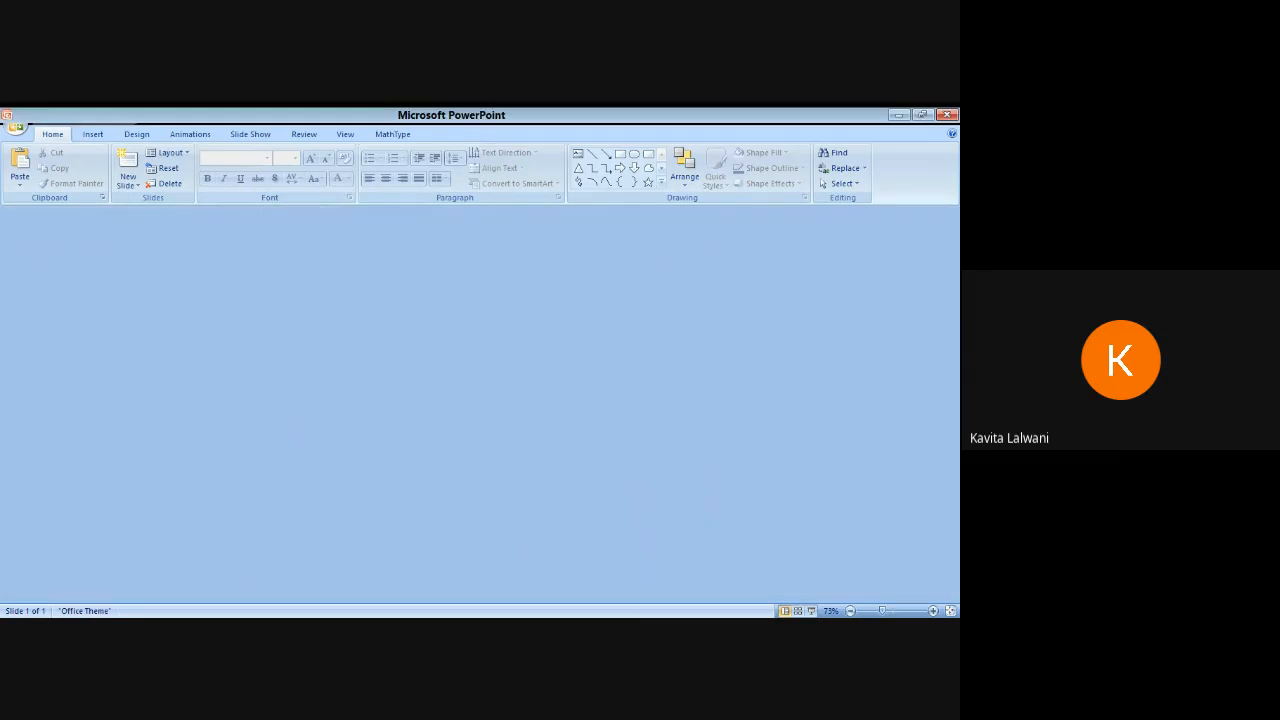